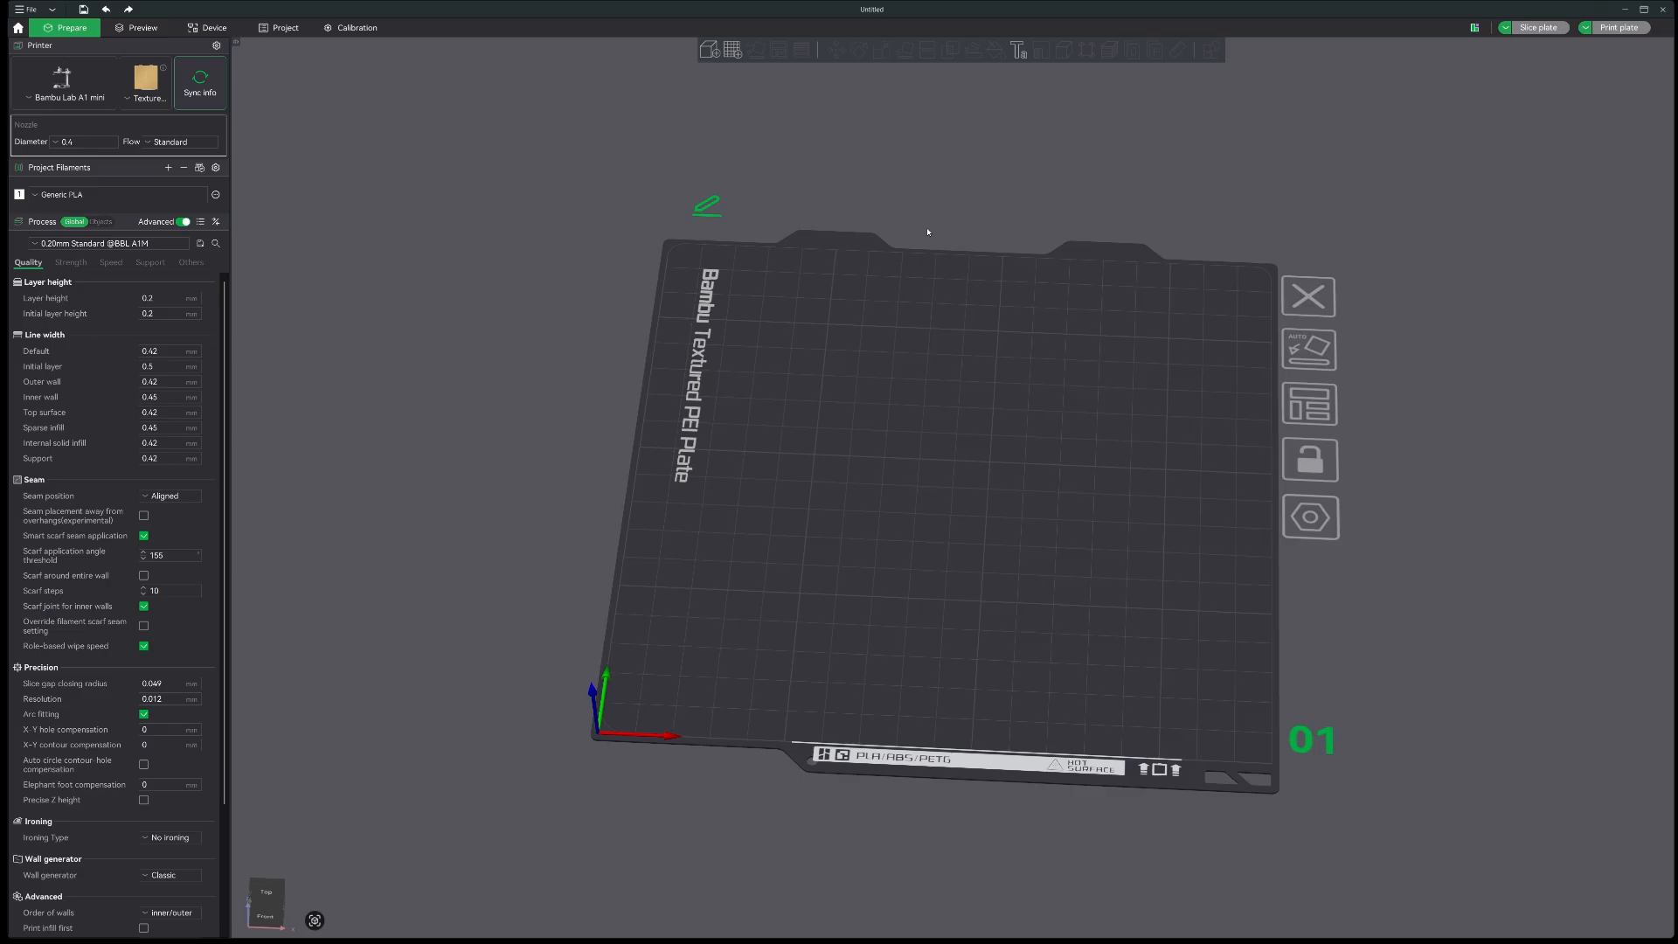
scroll(926, 231, "up", 2)
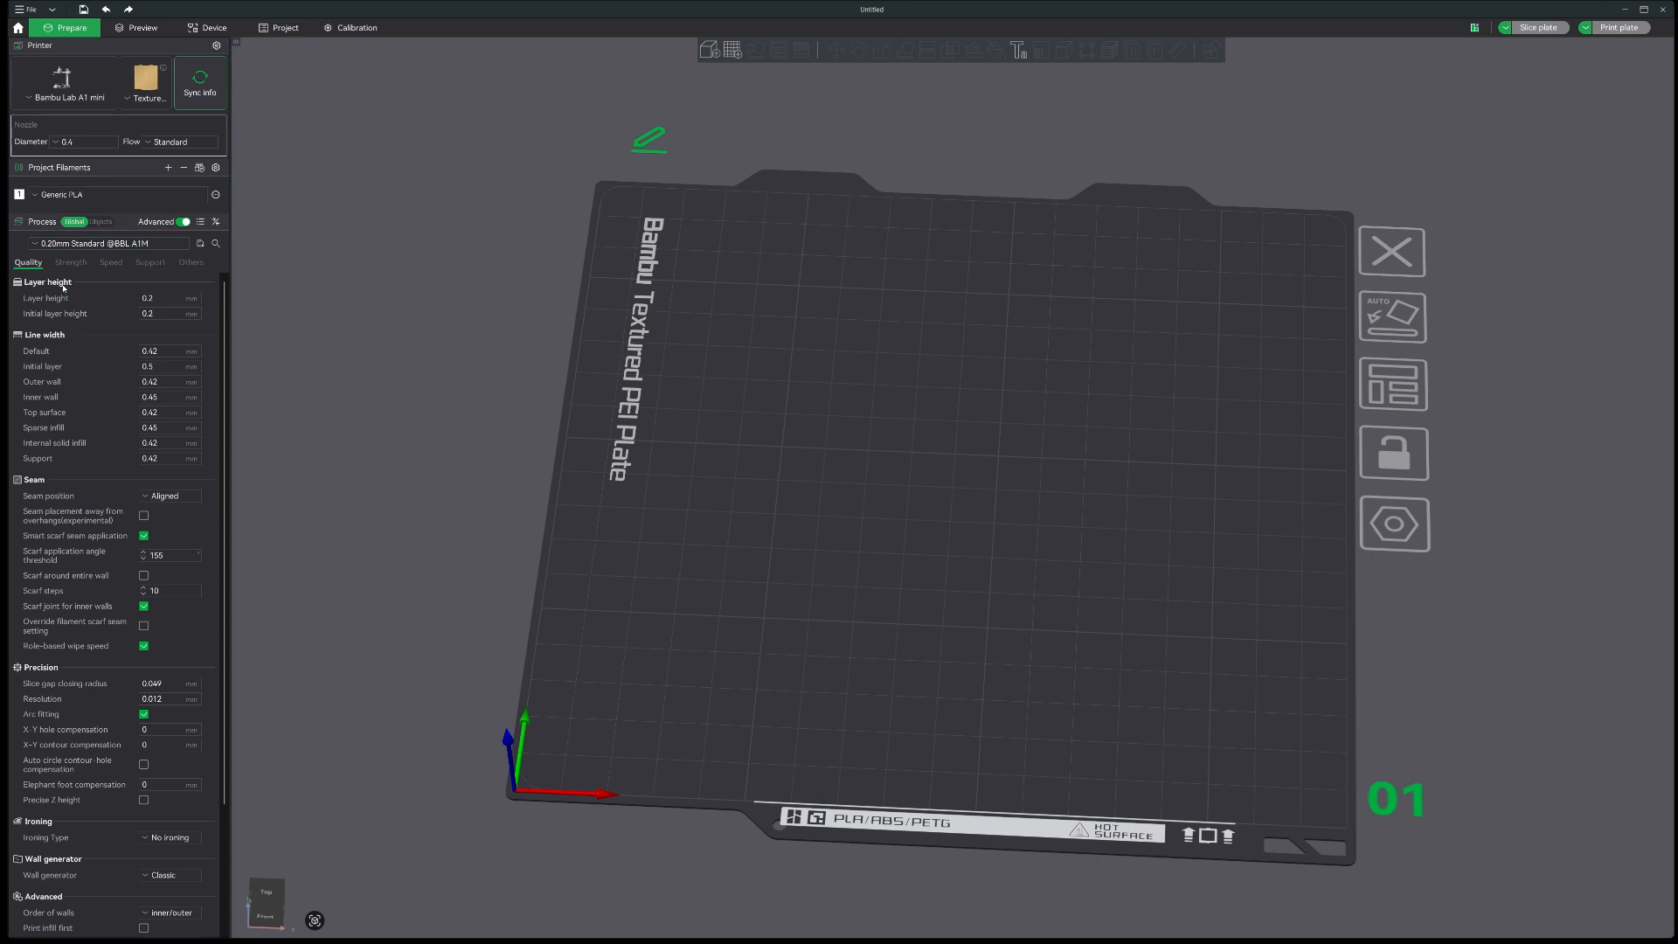
scroll(88, 420, "down", 2)
scroll(117, 514, "down", 2)
scroll(123, 419, "up", 4)
left_click_drag(827, 461, 823, 432)
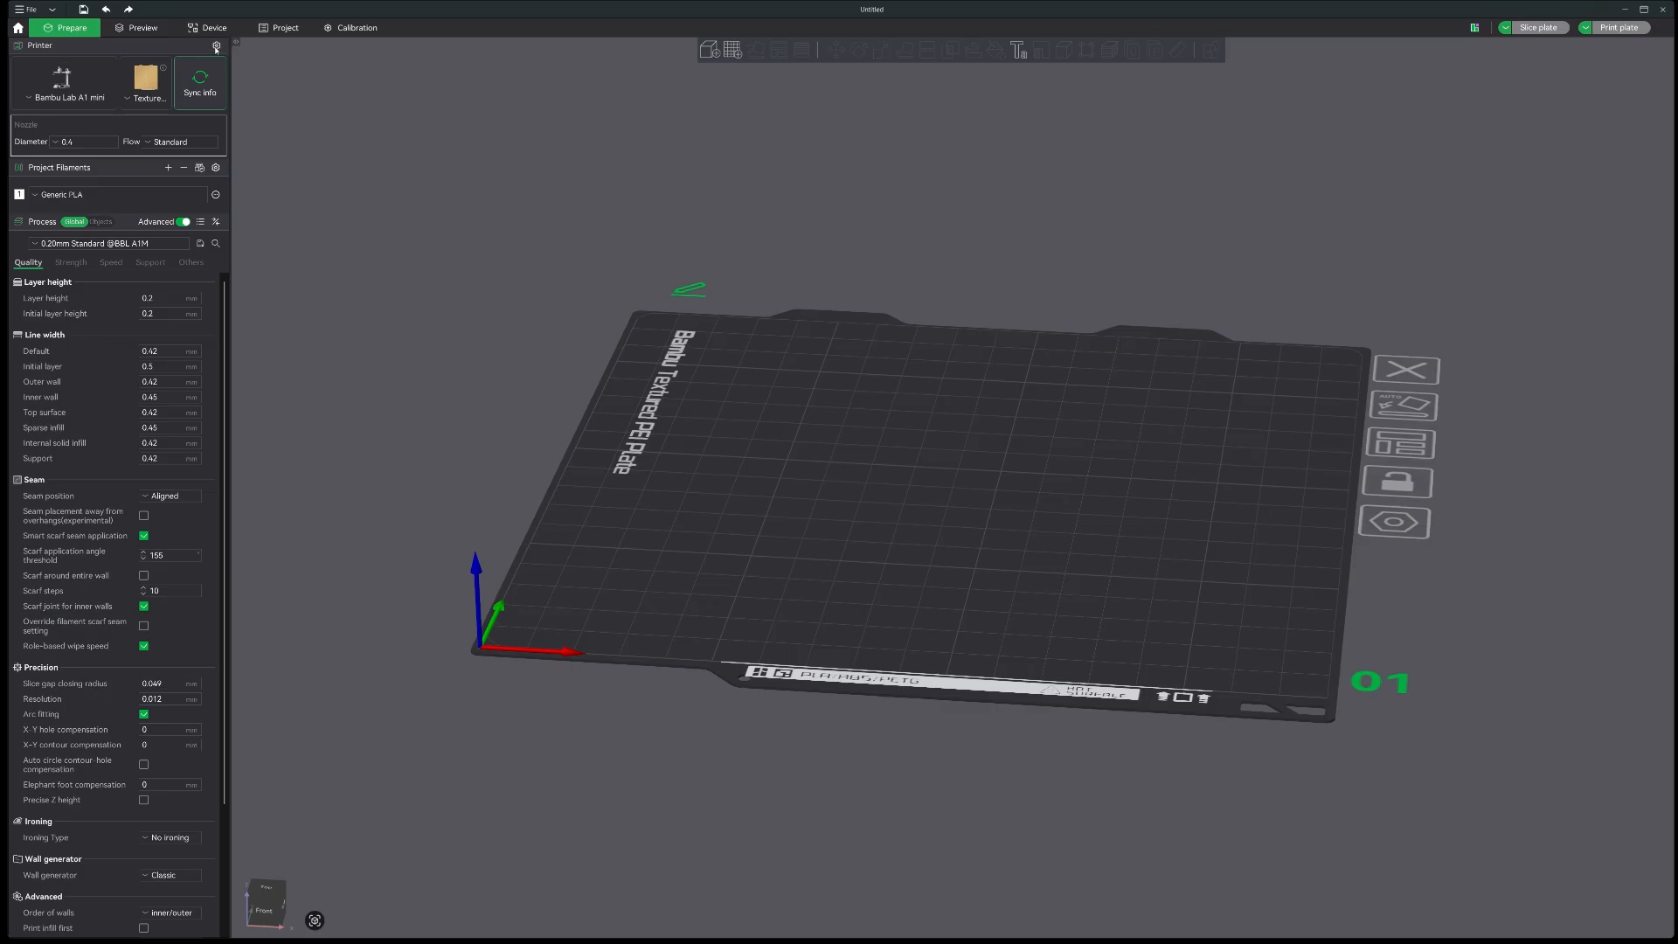
- Look through the system printer presets and the list of installed printers, keeping the current printer selected
left_click(94, 81)
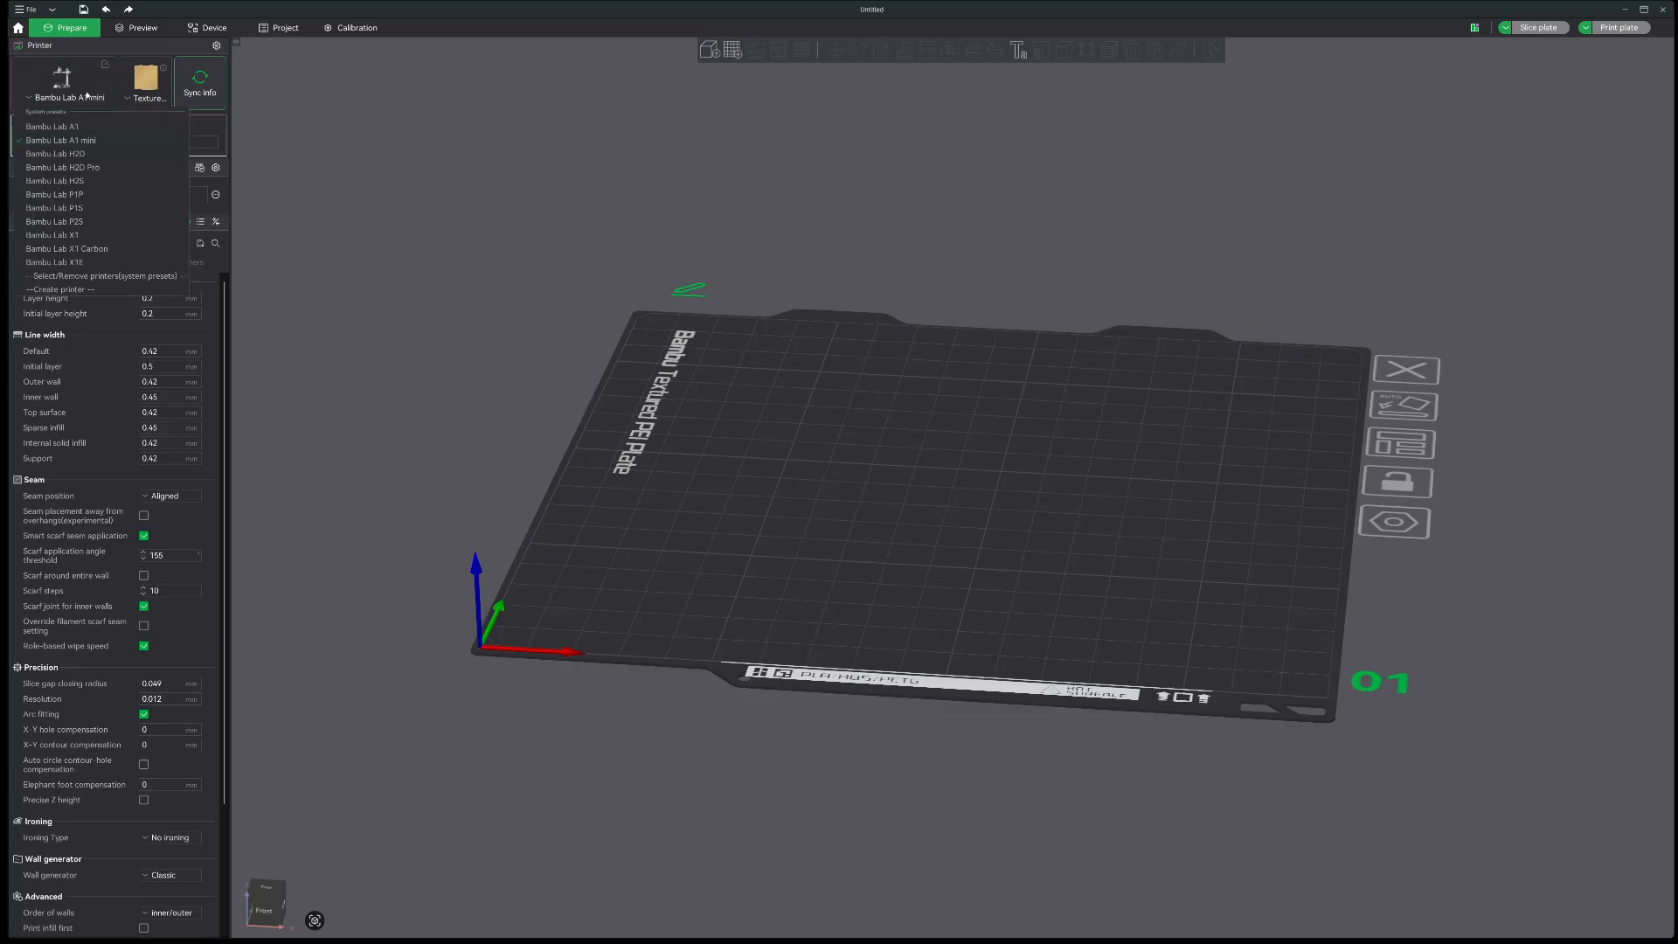
left_click(94, 276)
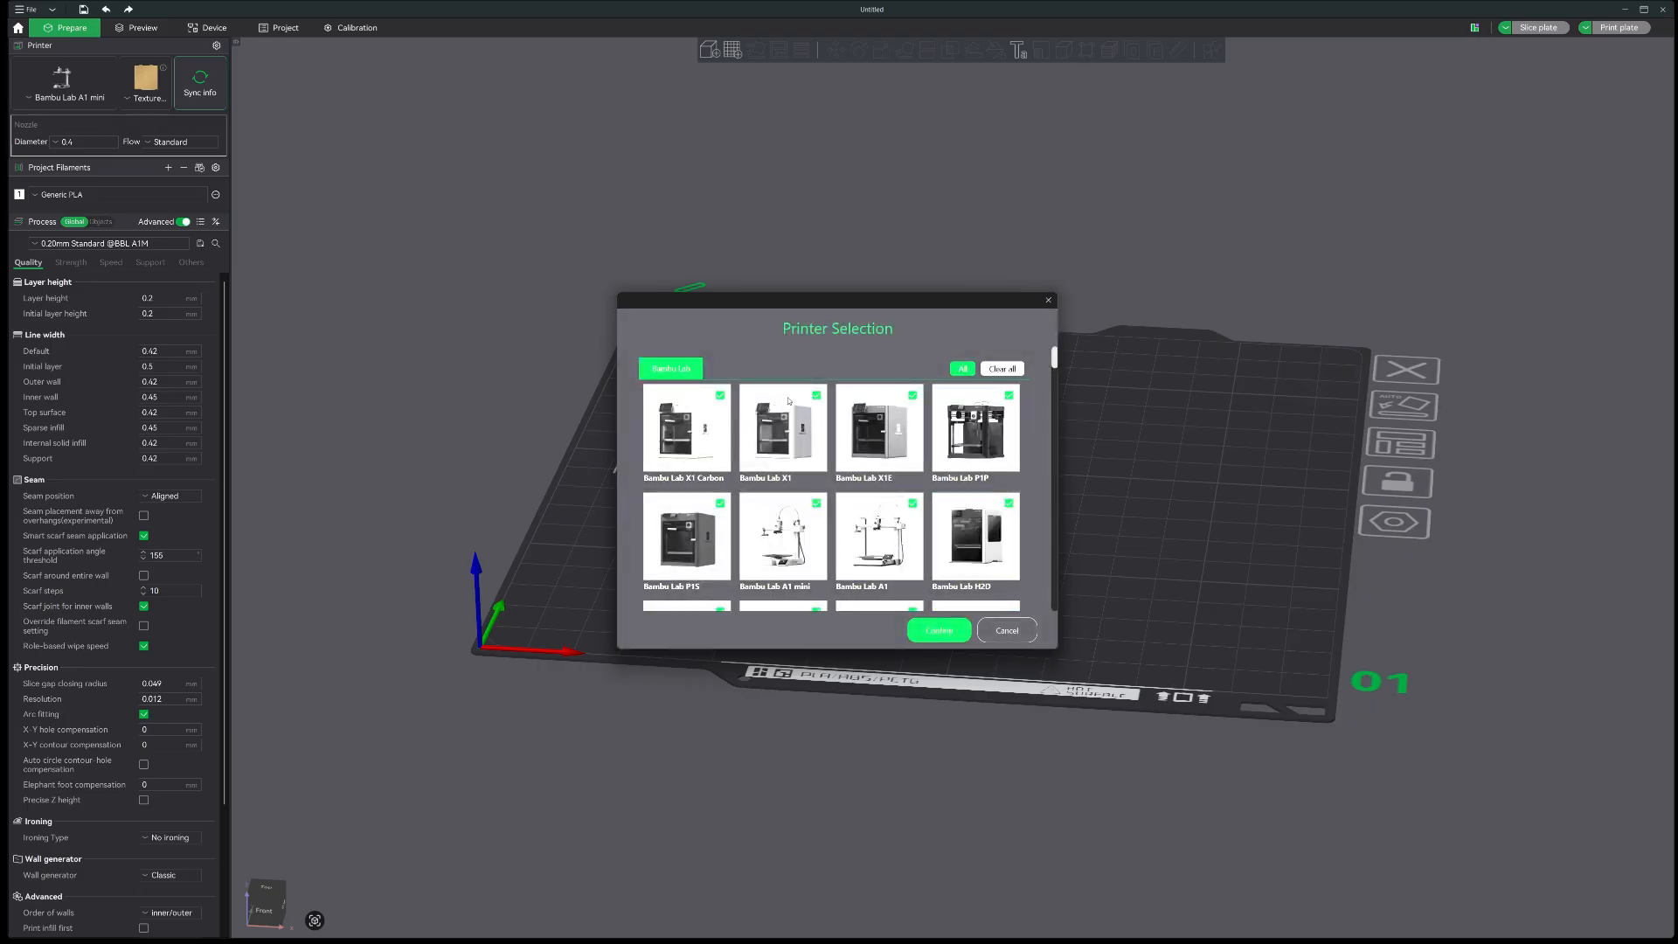
scroll(839, 455, "down", 10)
scroll(889, 409, "down", 8)
scroll(901, 468, "down", 10)
scroll(786, 450, "down", 5)
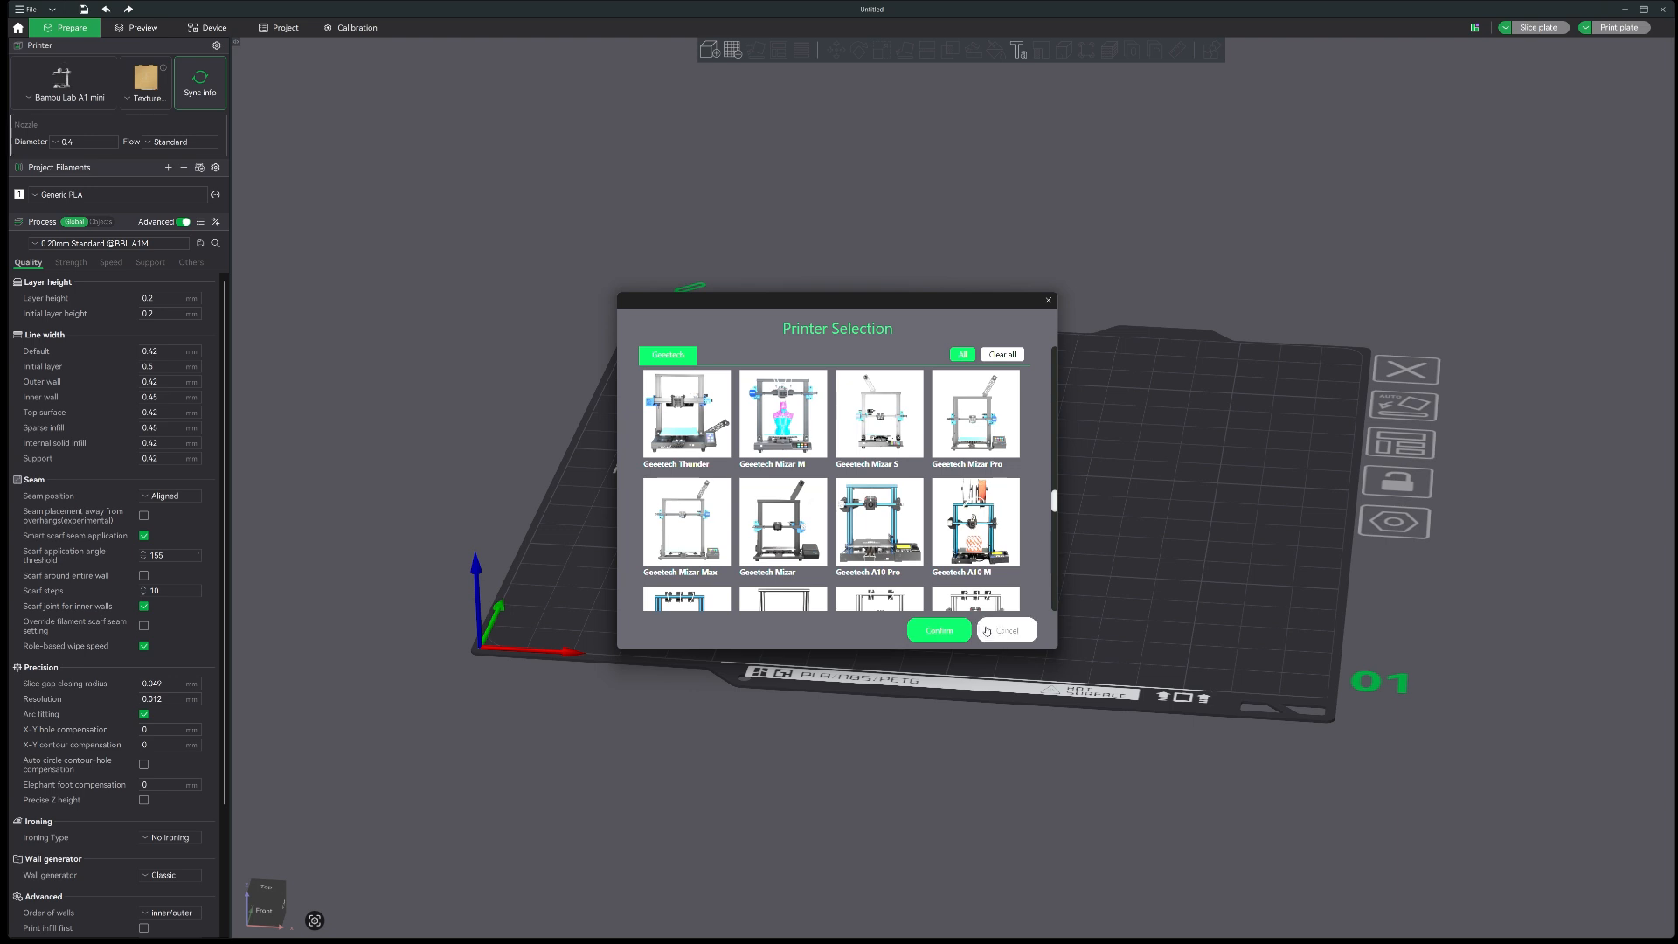
left_click(938, 629)
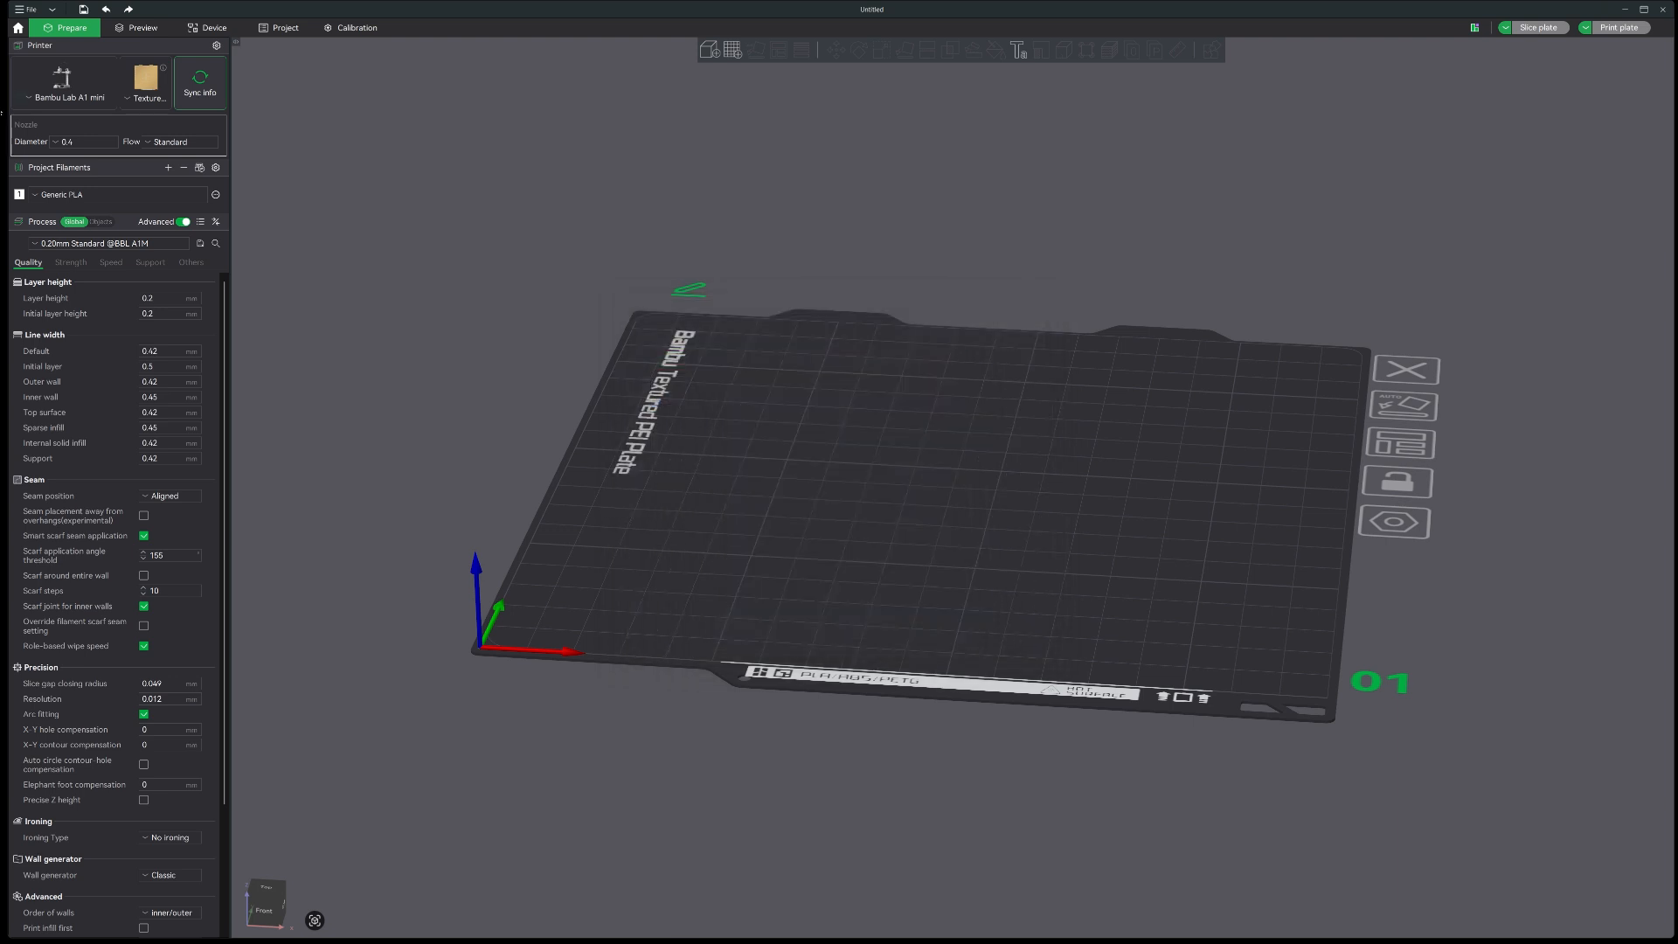
left_click(104, 85)
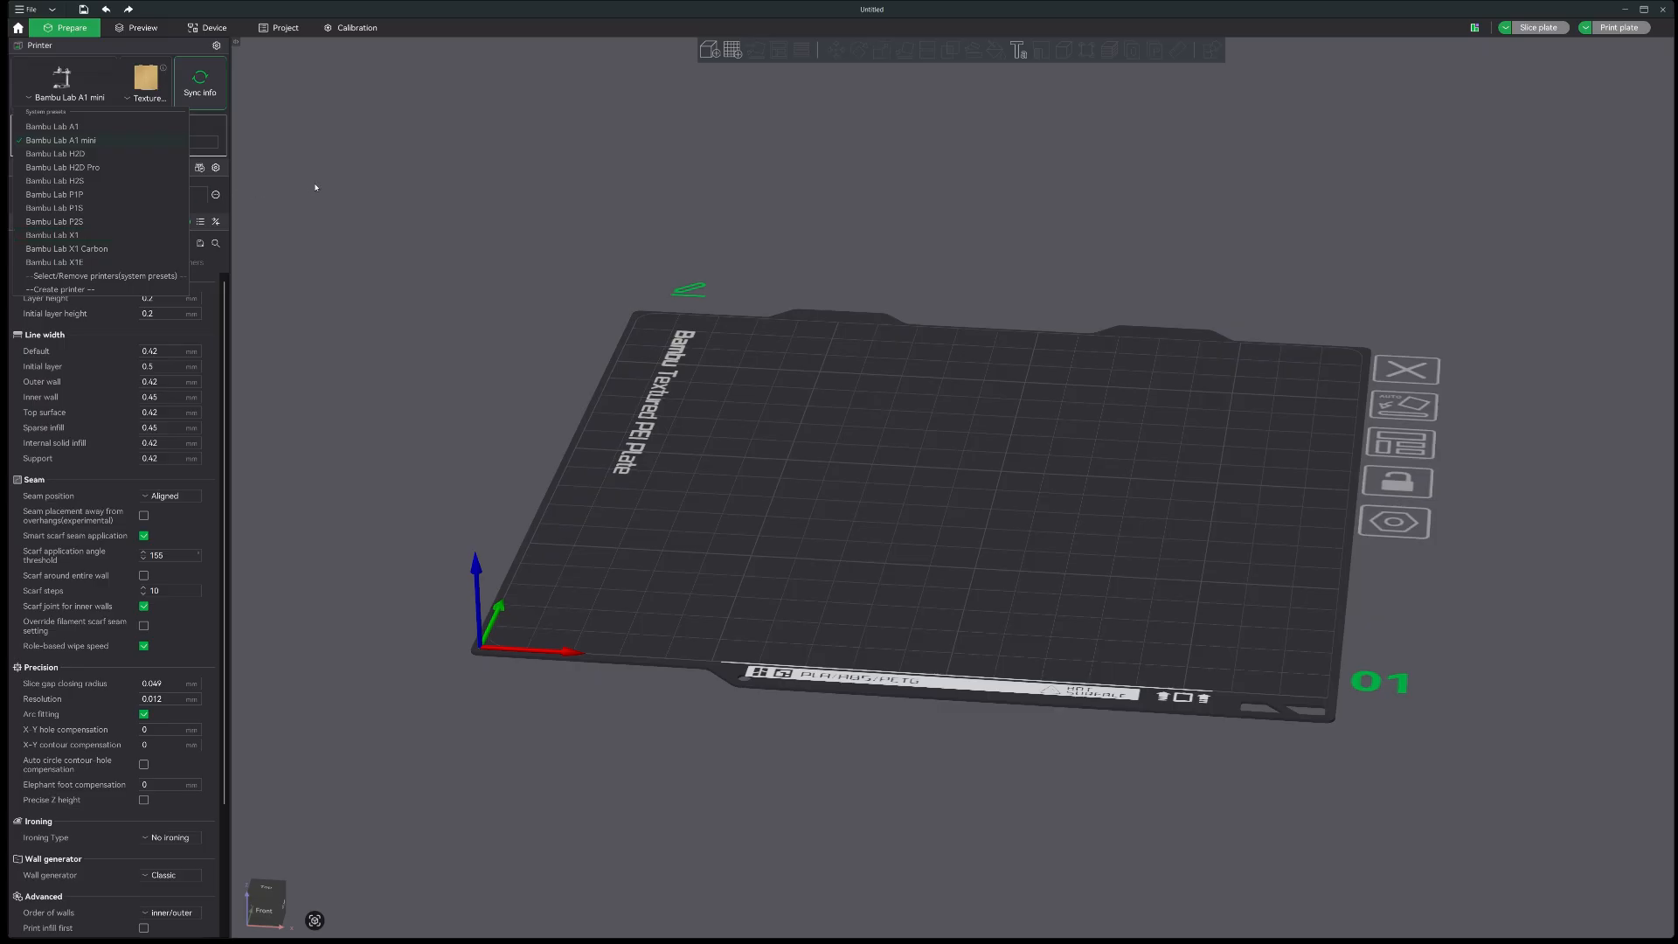
left_click(780, 25)
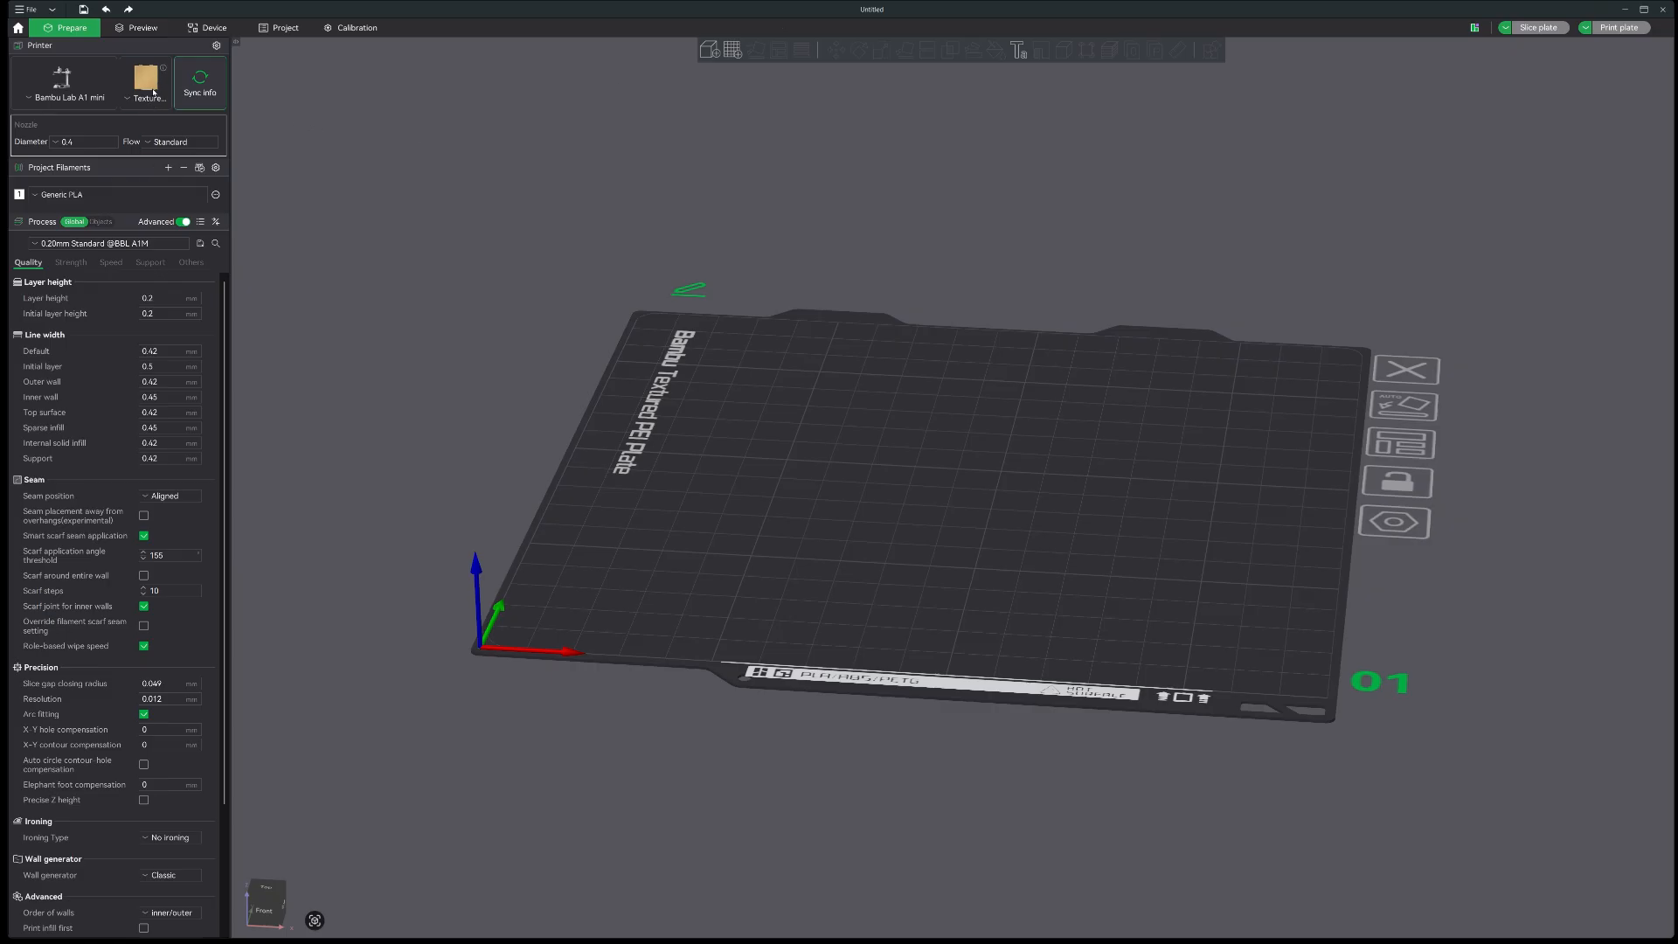
- Choose Textured PEI Plate as the build plate type
mouse_move(153, 91)
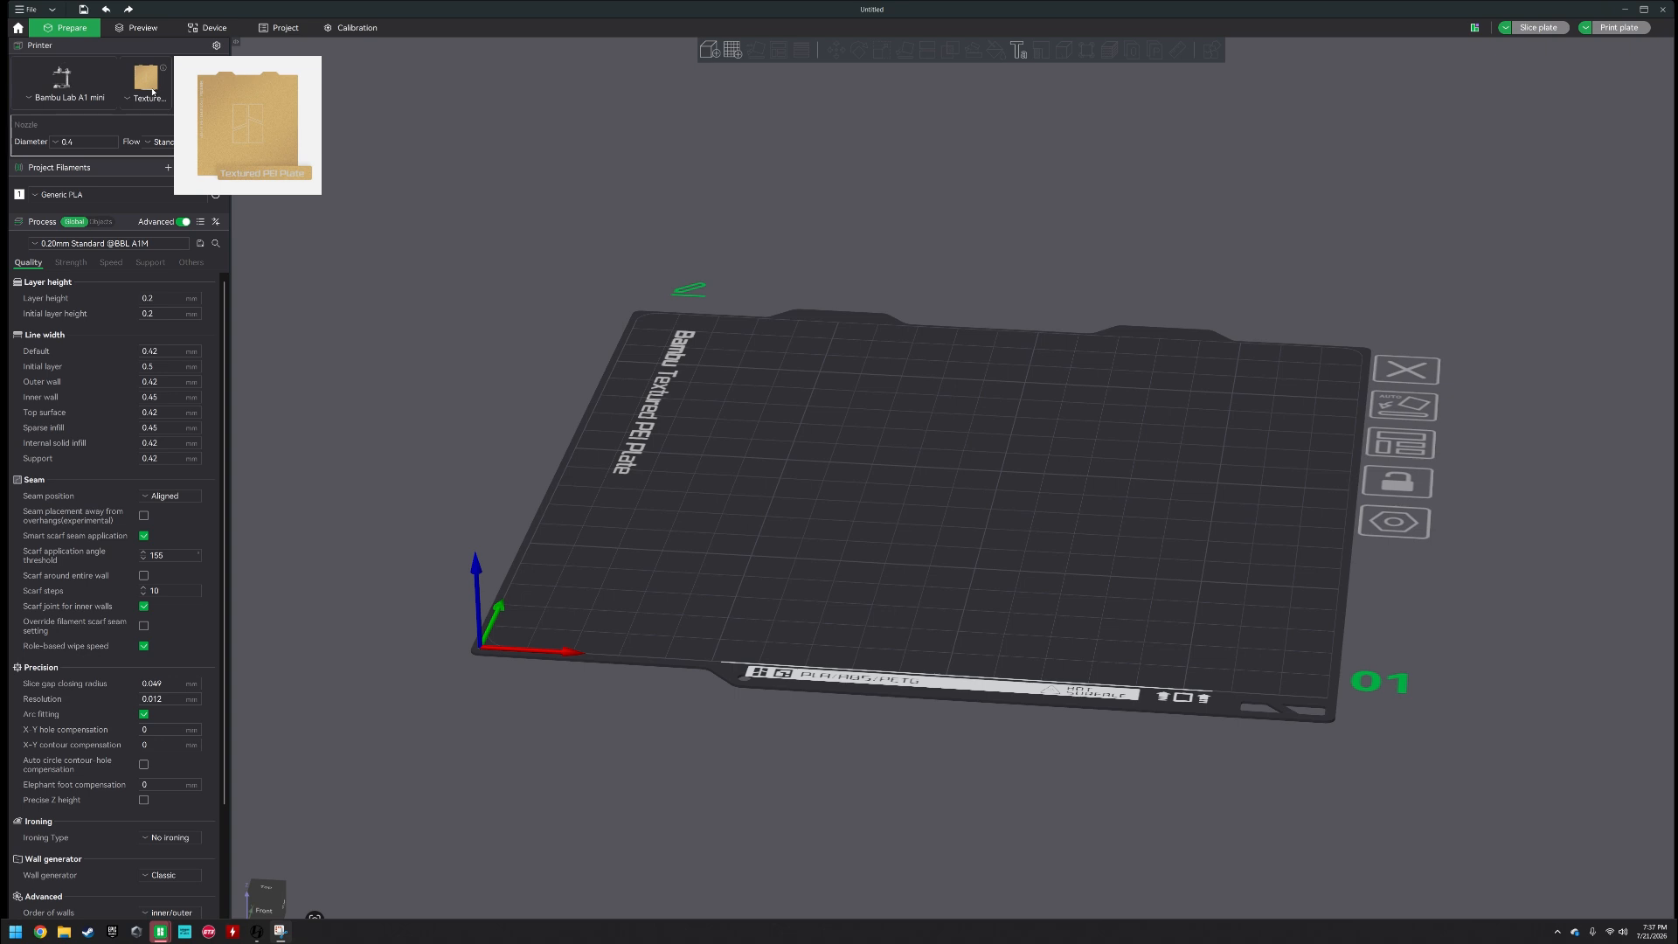
left_click(152, 91)
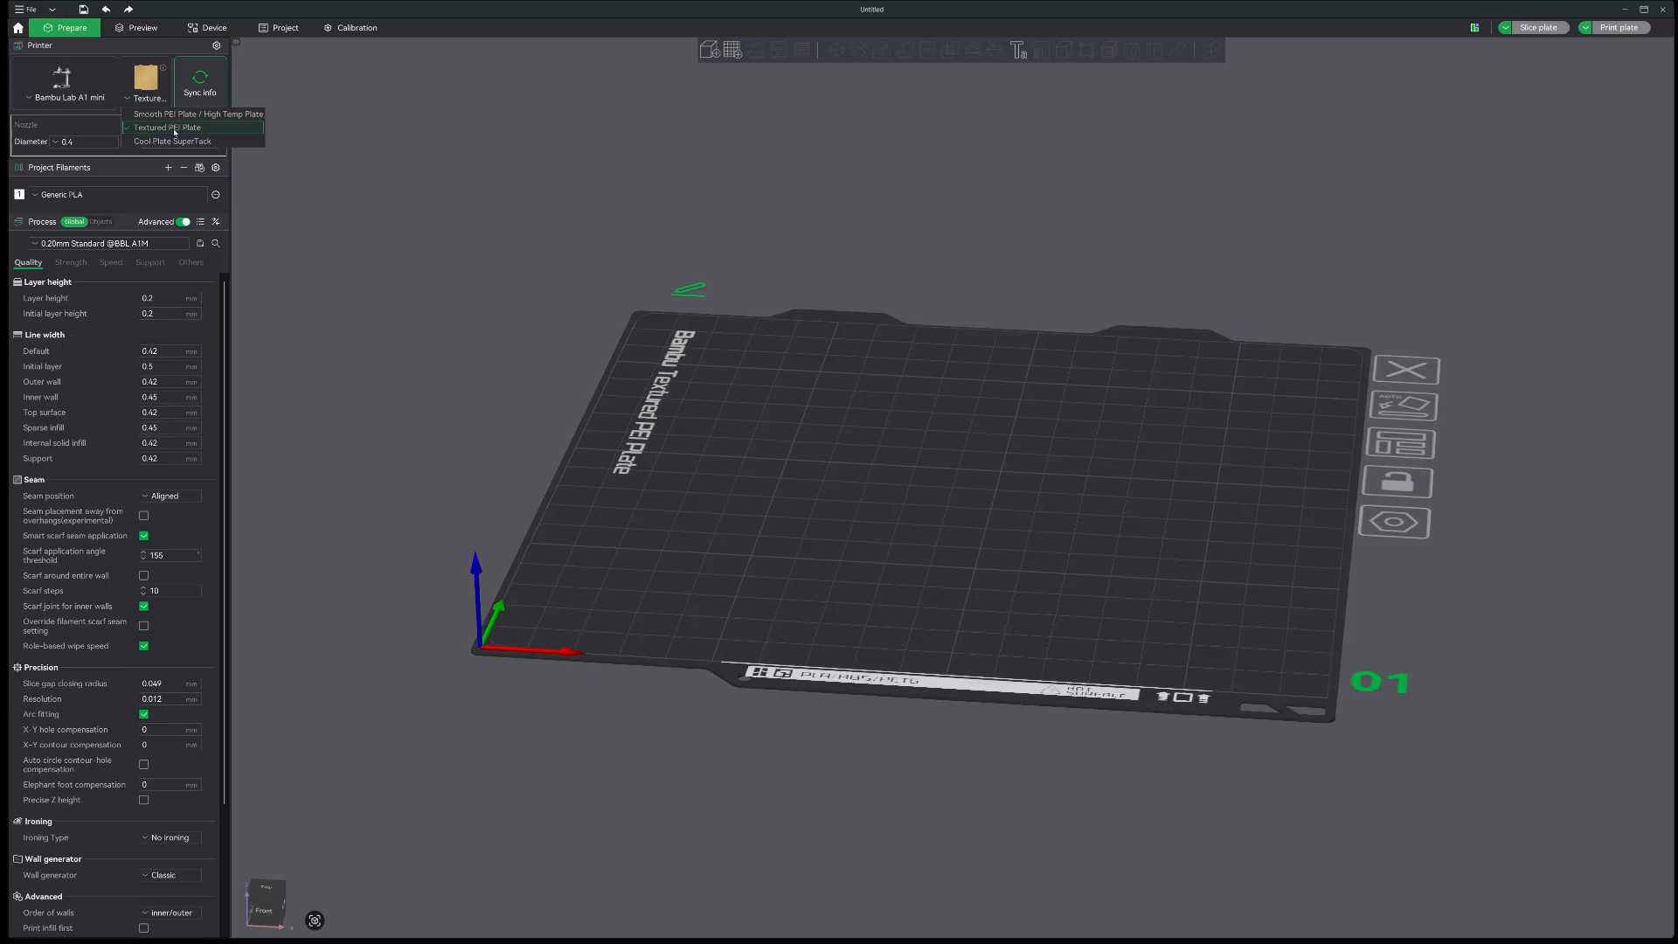
left_click(175, 128)
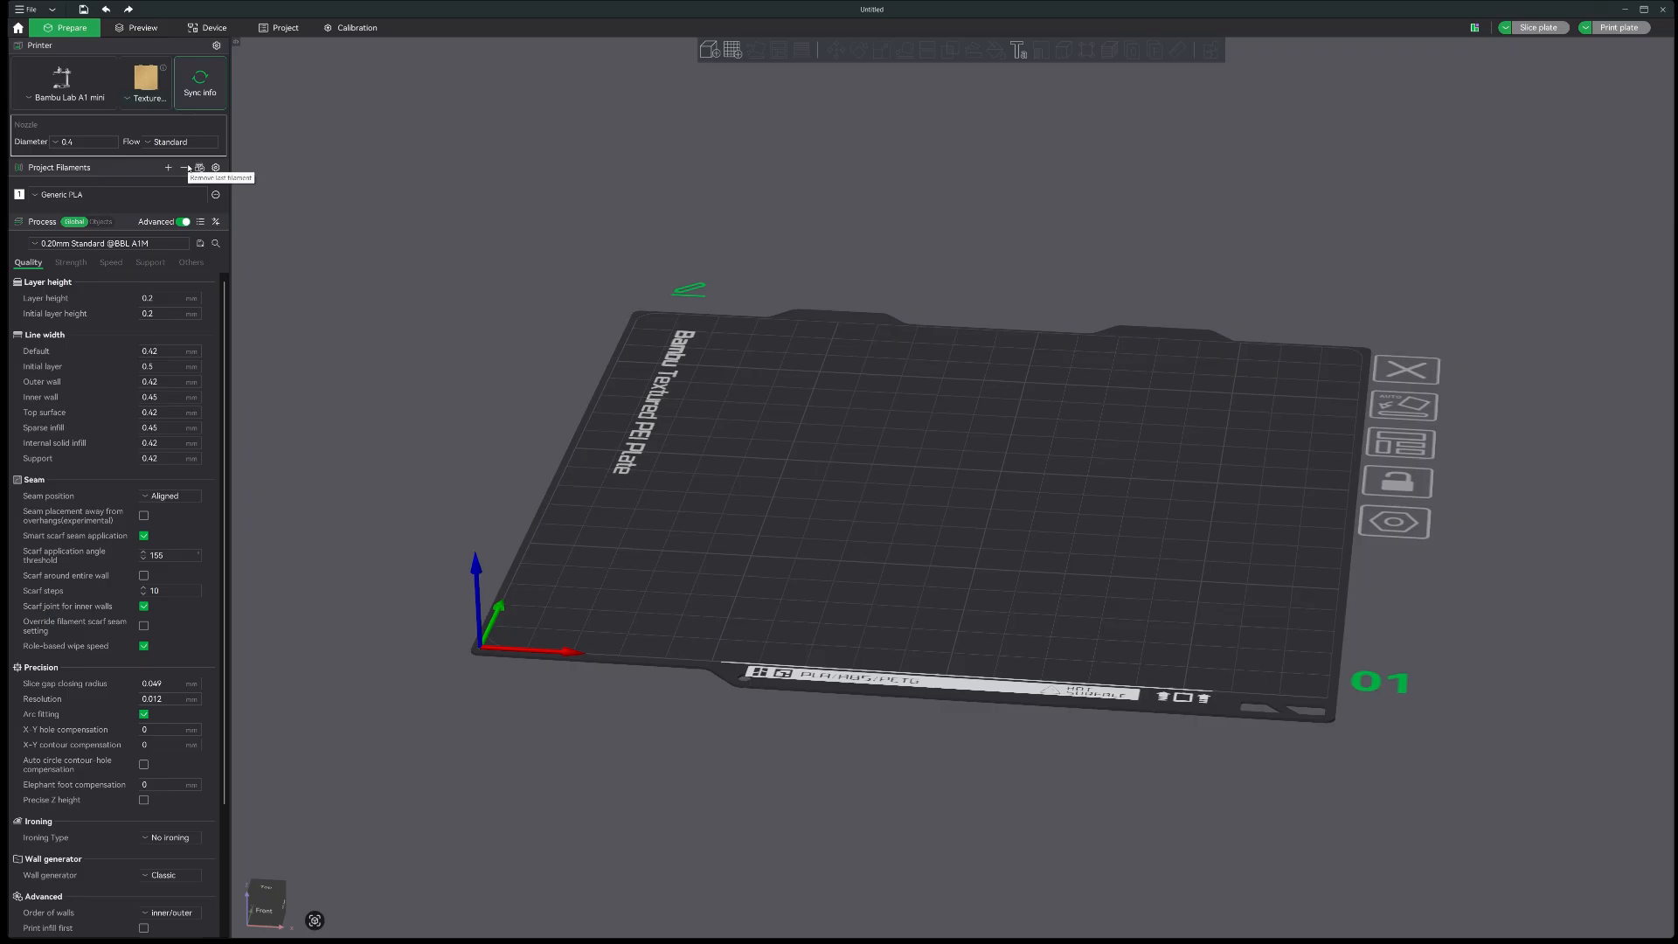
- Examine the generic materials offered for the project filament and the system filaments available to add or remove
left_click(70, 197)
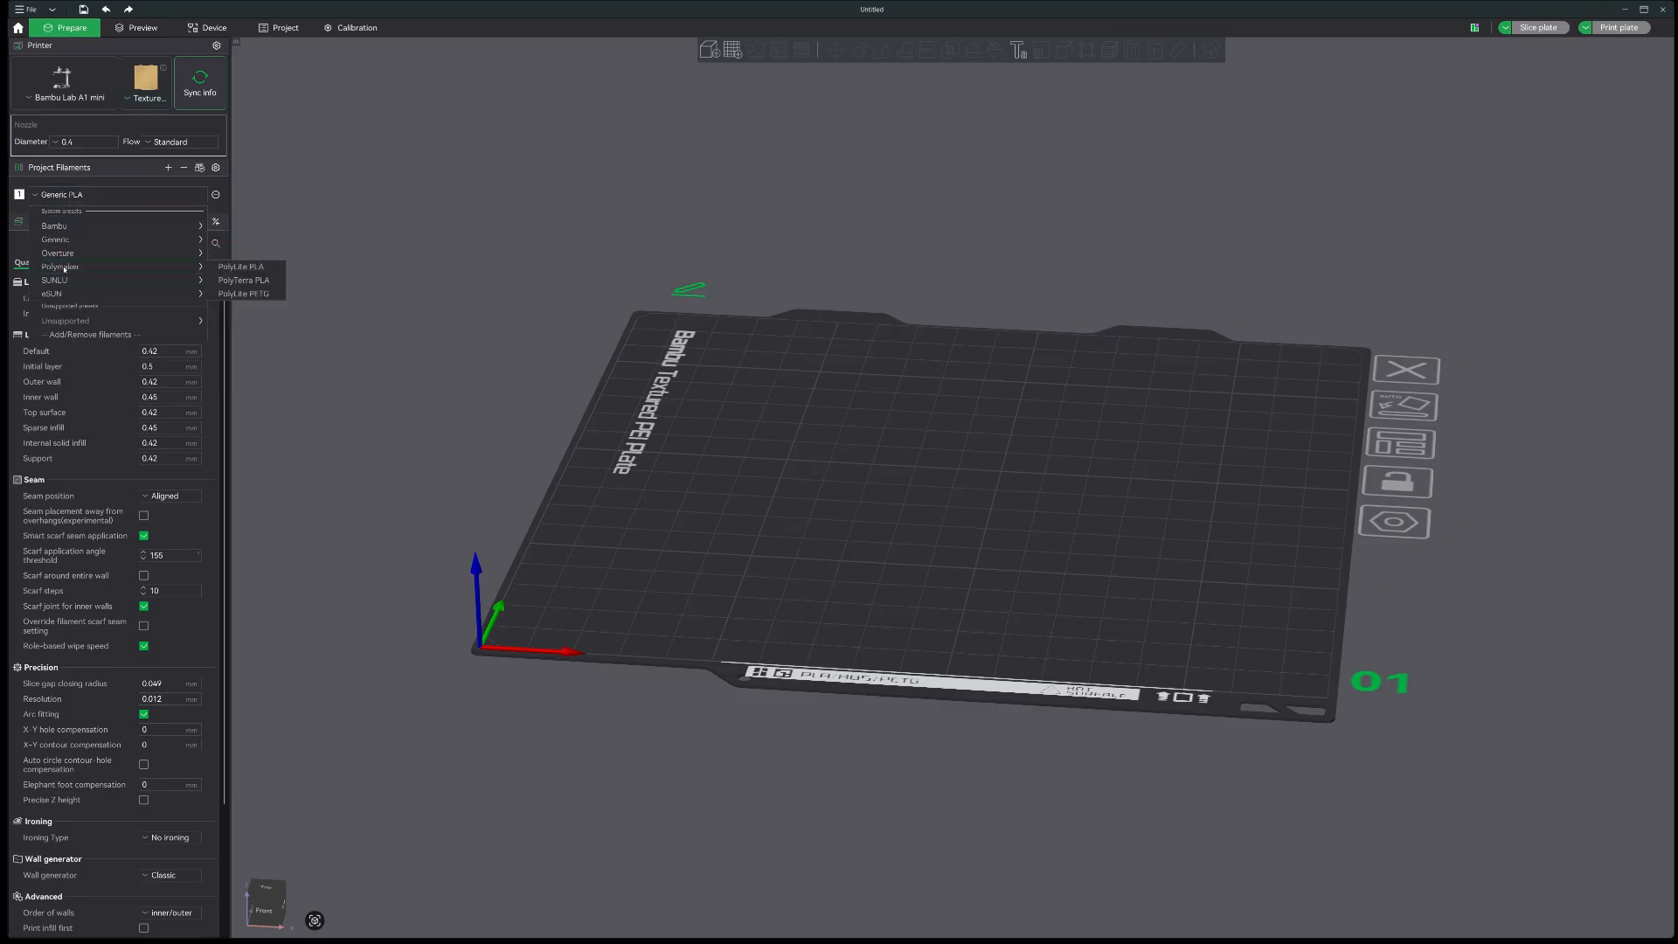
mouse_move(68, 241)
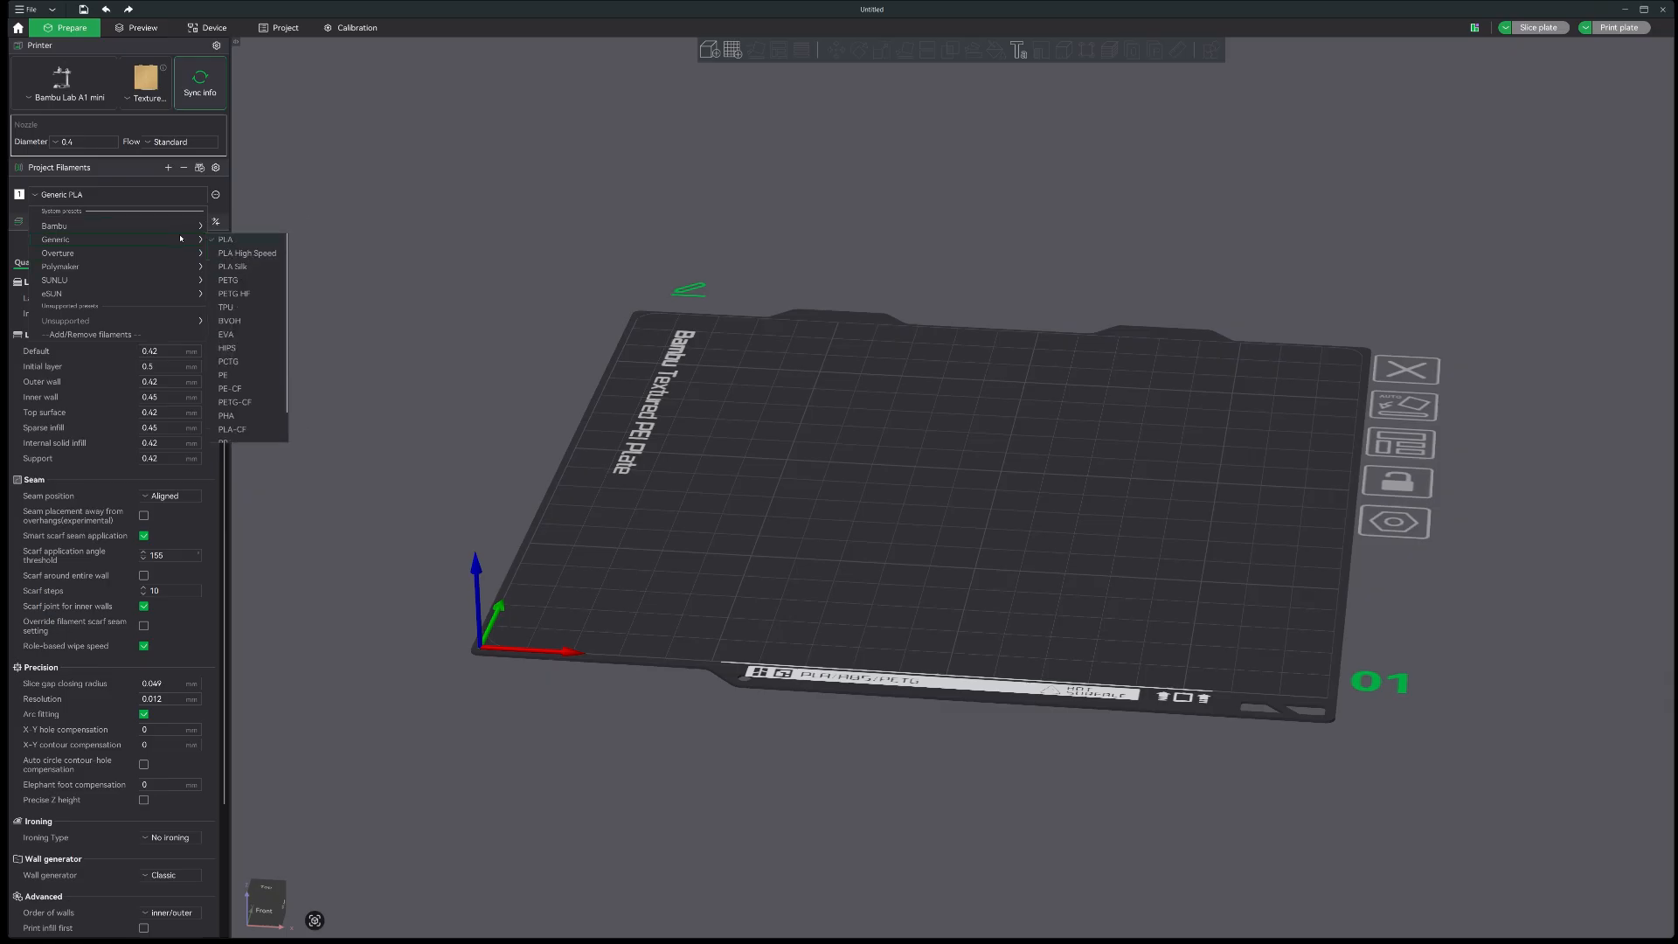
left_click(408, 211)
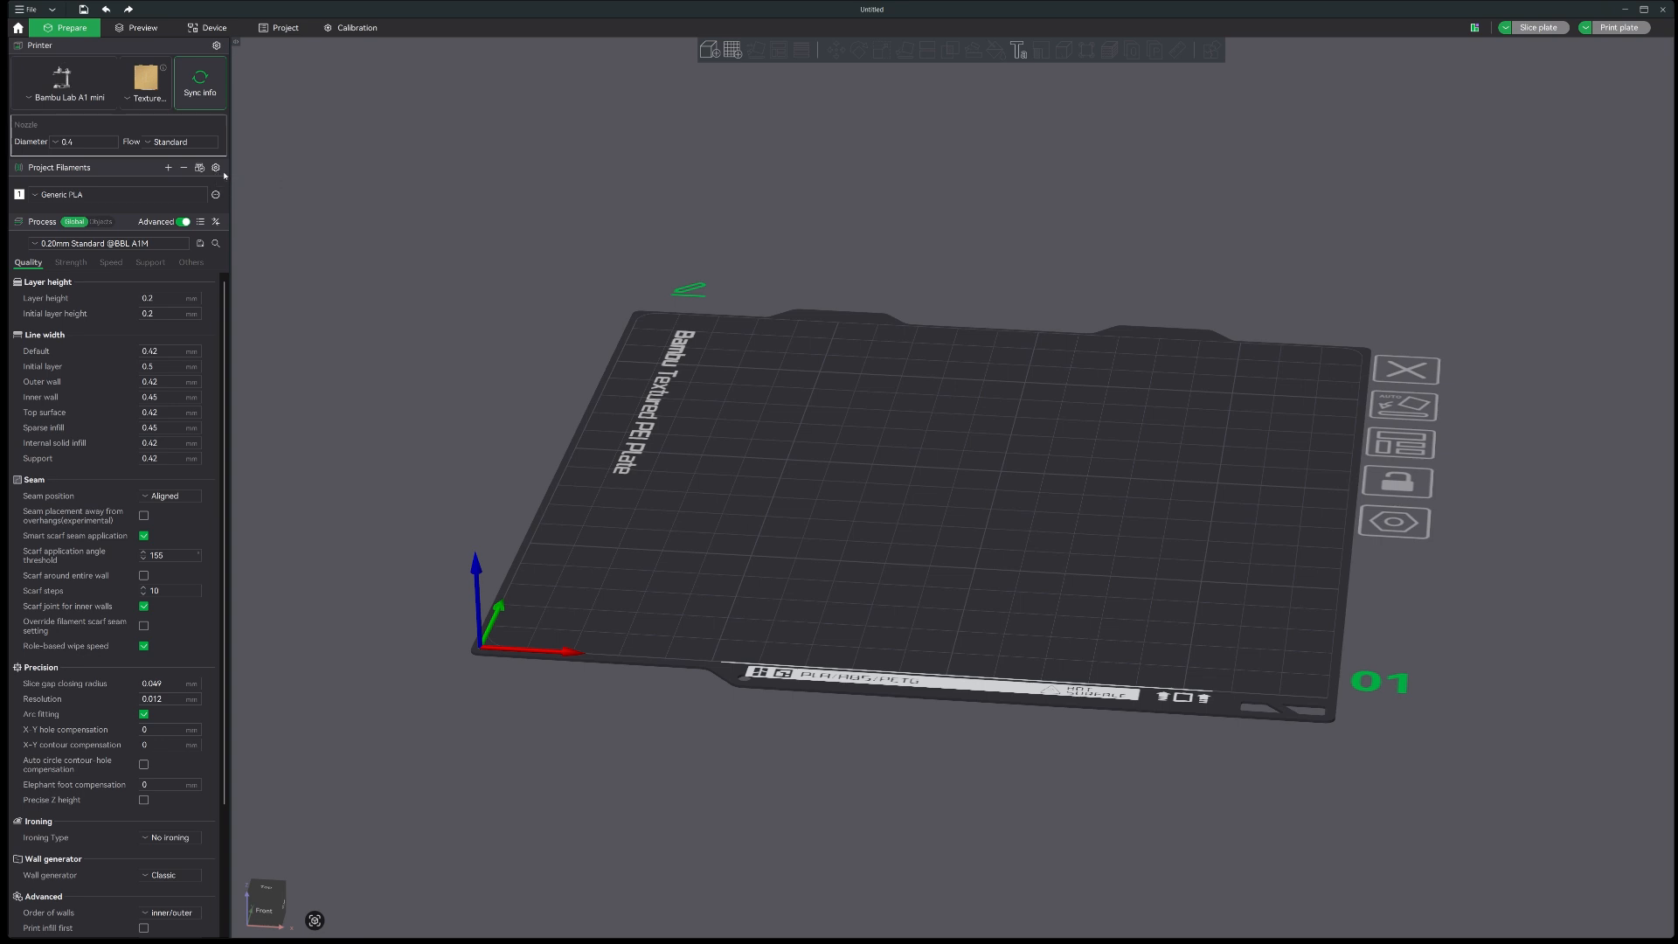
left_click(200, 199)
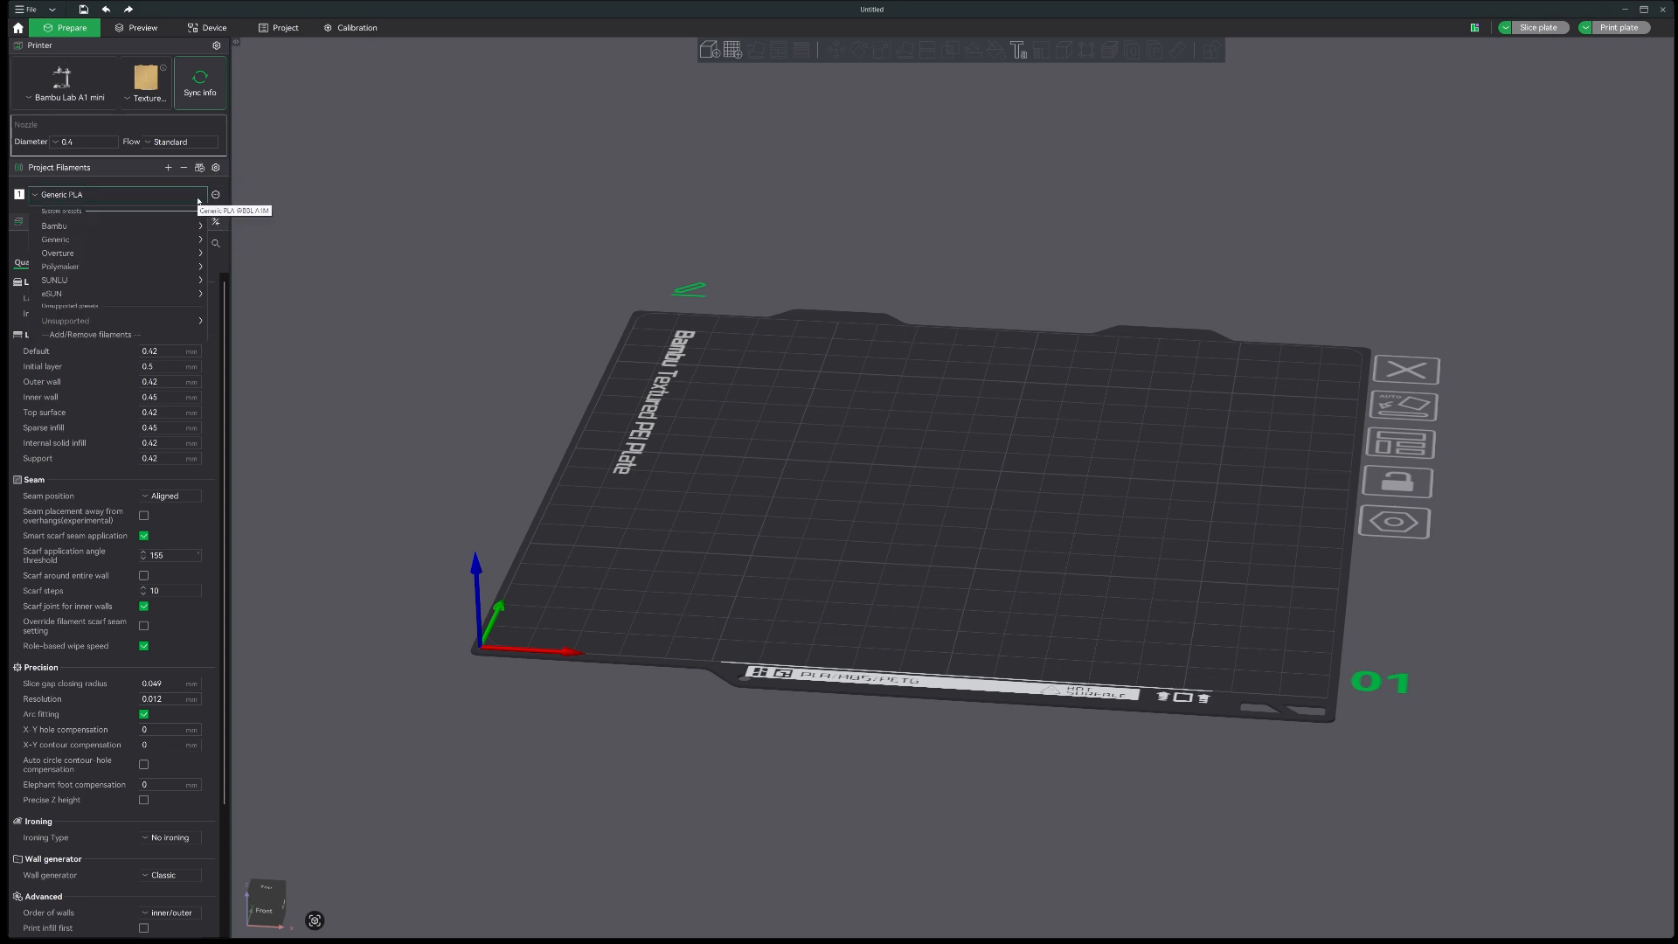
left_click(117, 335)
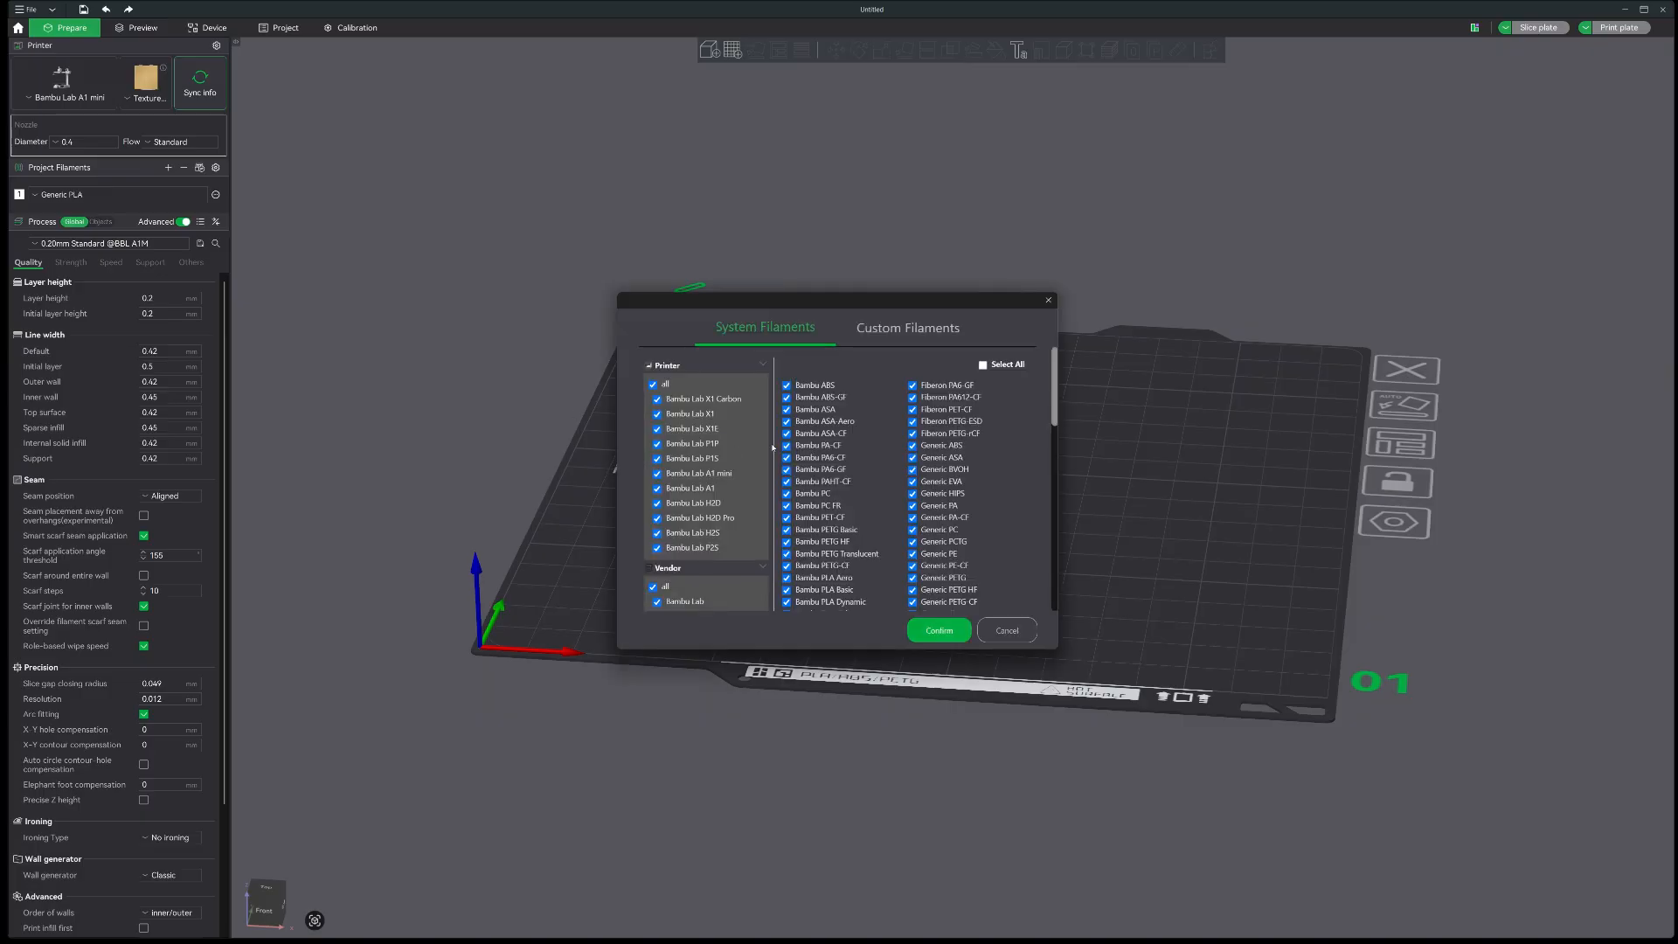
scroll(765, 447, "down", 5)
scroll(773, 440, "up", 4)
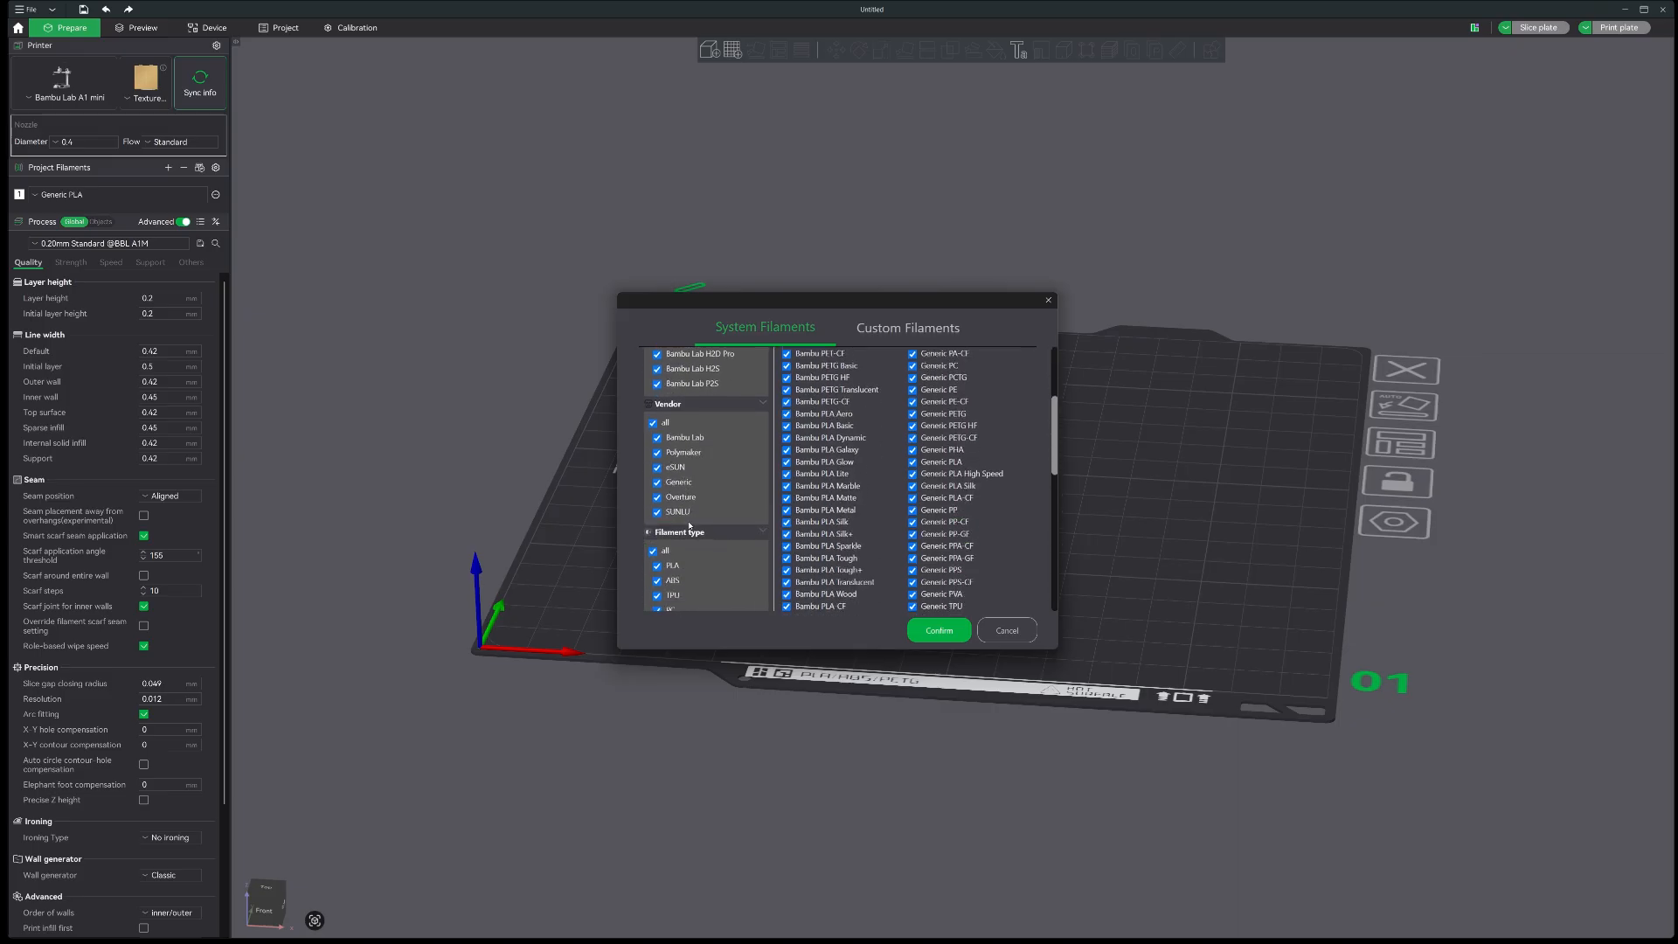
- Start creating a new custom filament and look through the vendors and material types it offers
left_click(902, 329)
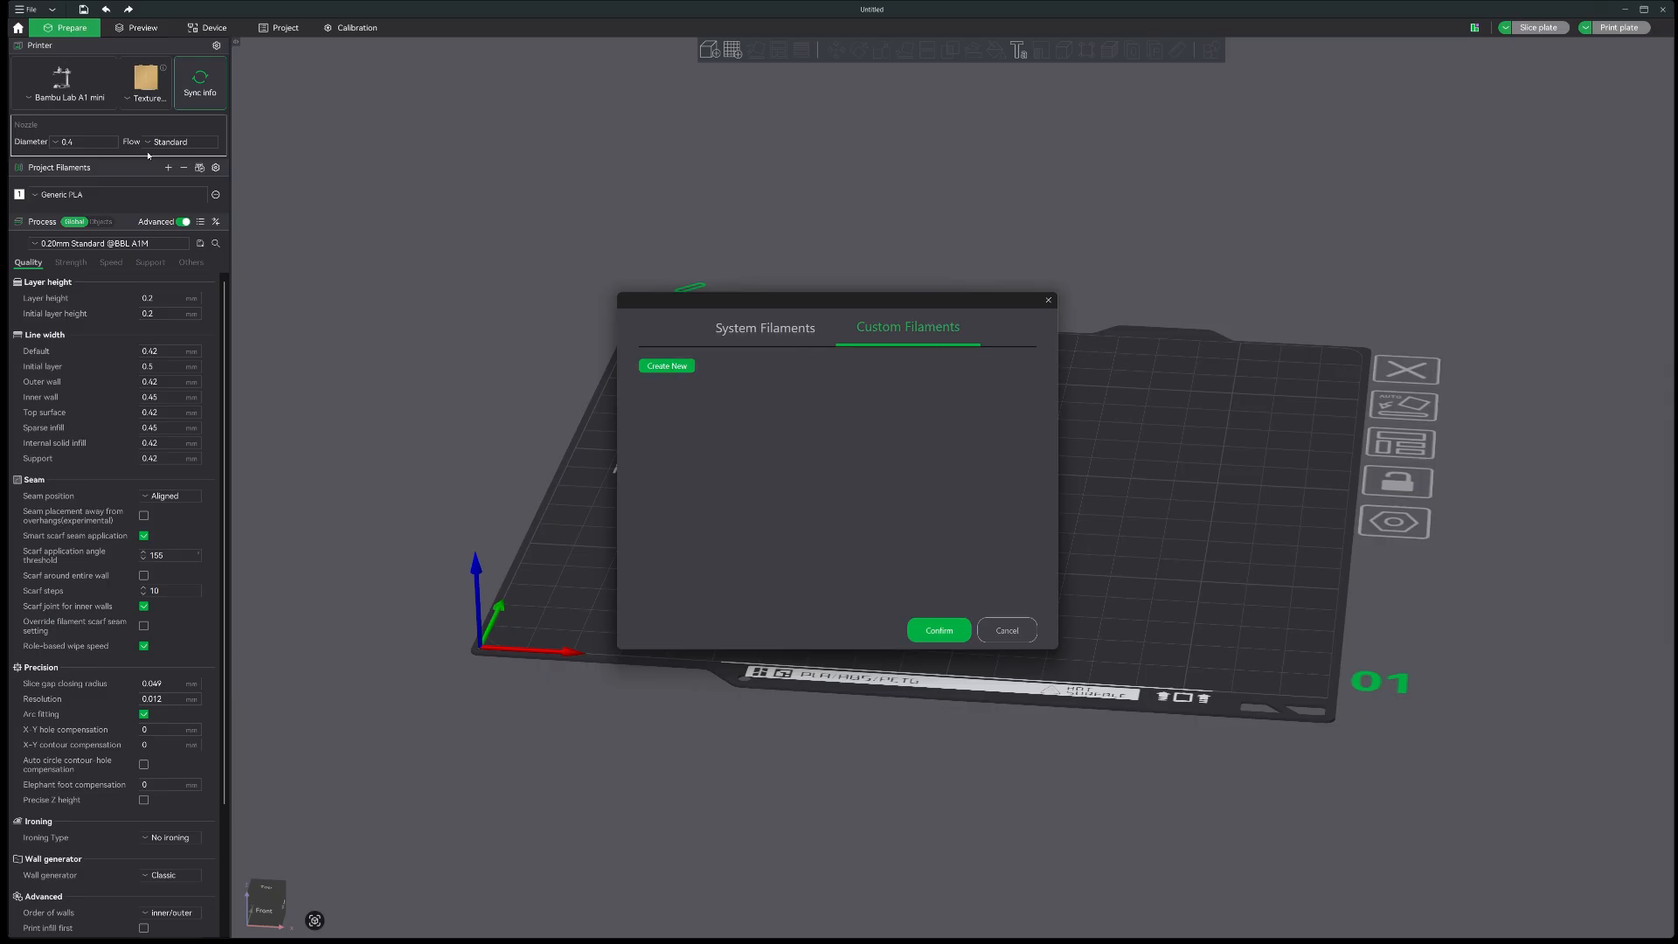
left_click(671, 367)
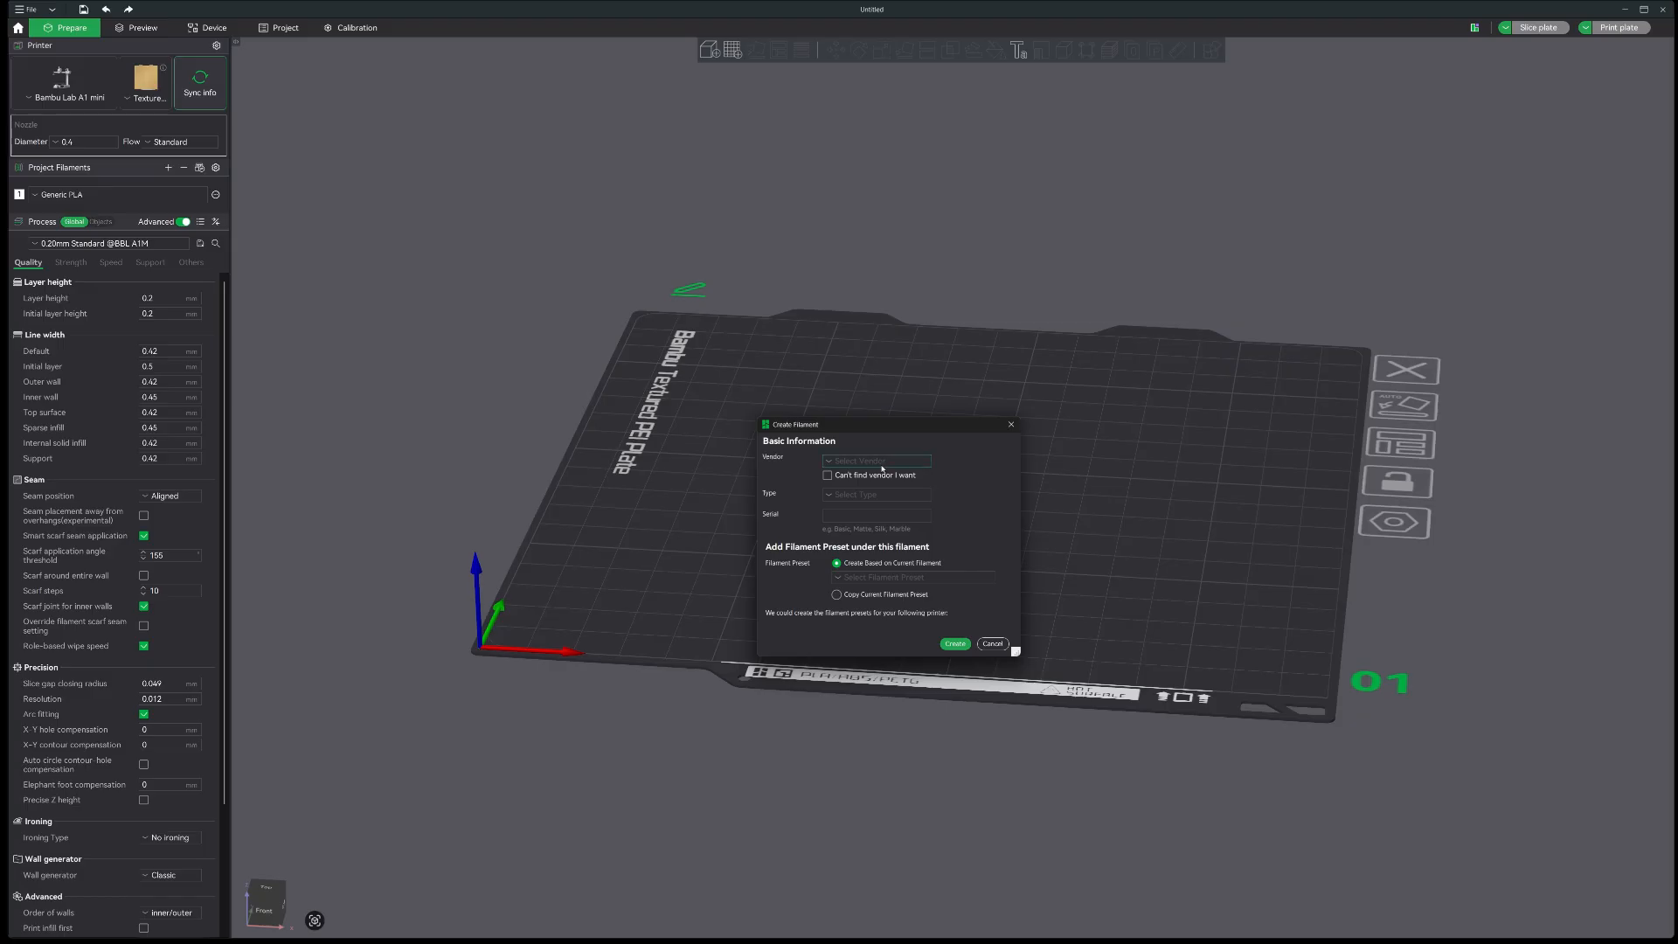
left_click(877, 461)
scroll(881, 606, "down", 3)
scroll(878, 609, "up", 4)
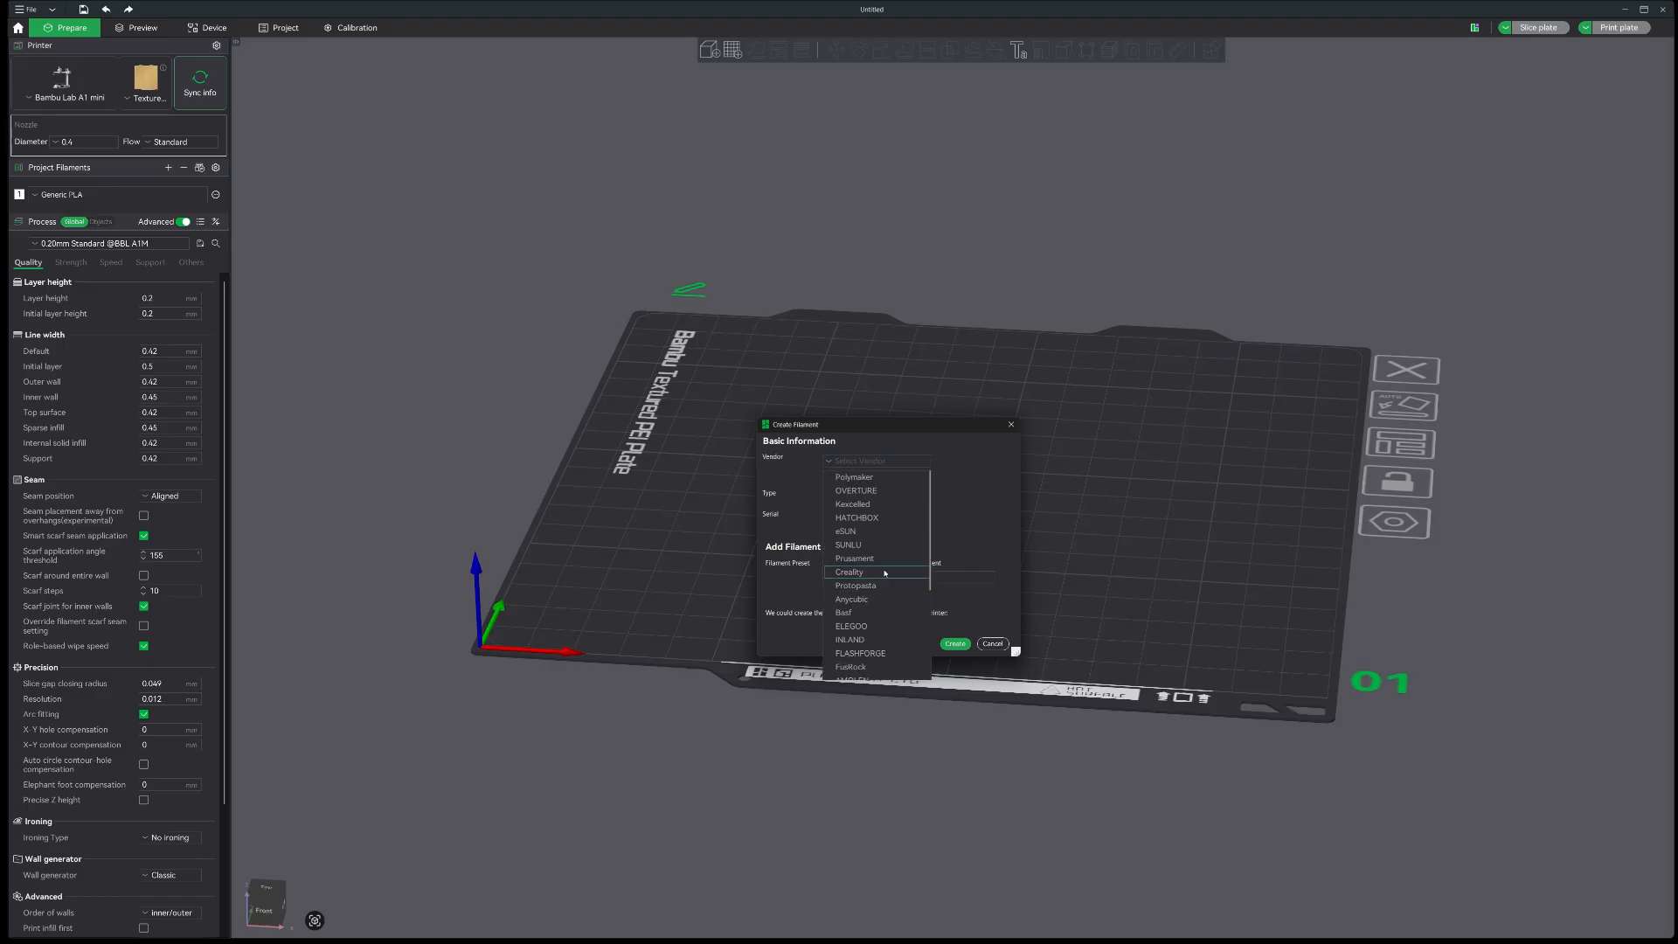
scroll(877, 614, "down", 4)
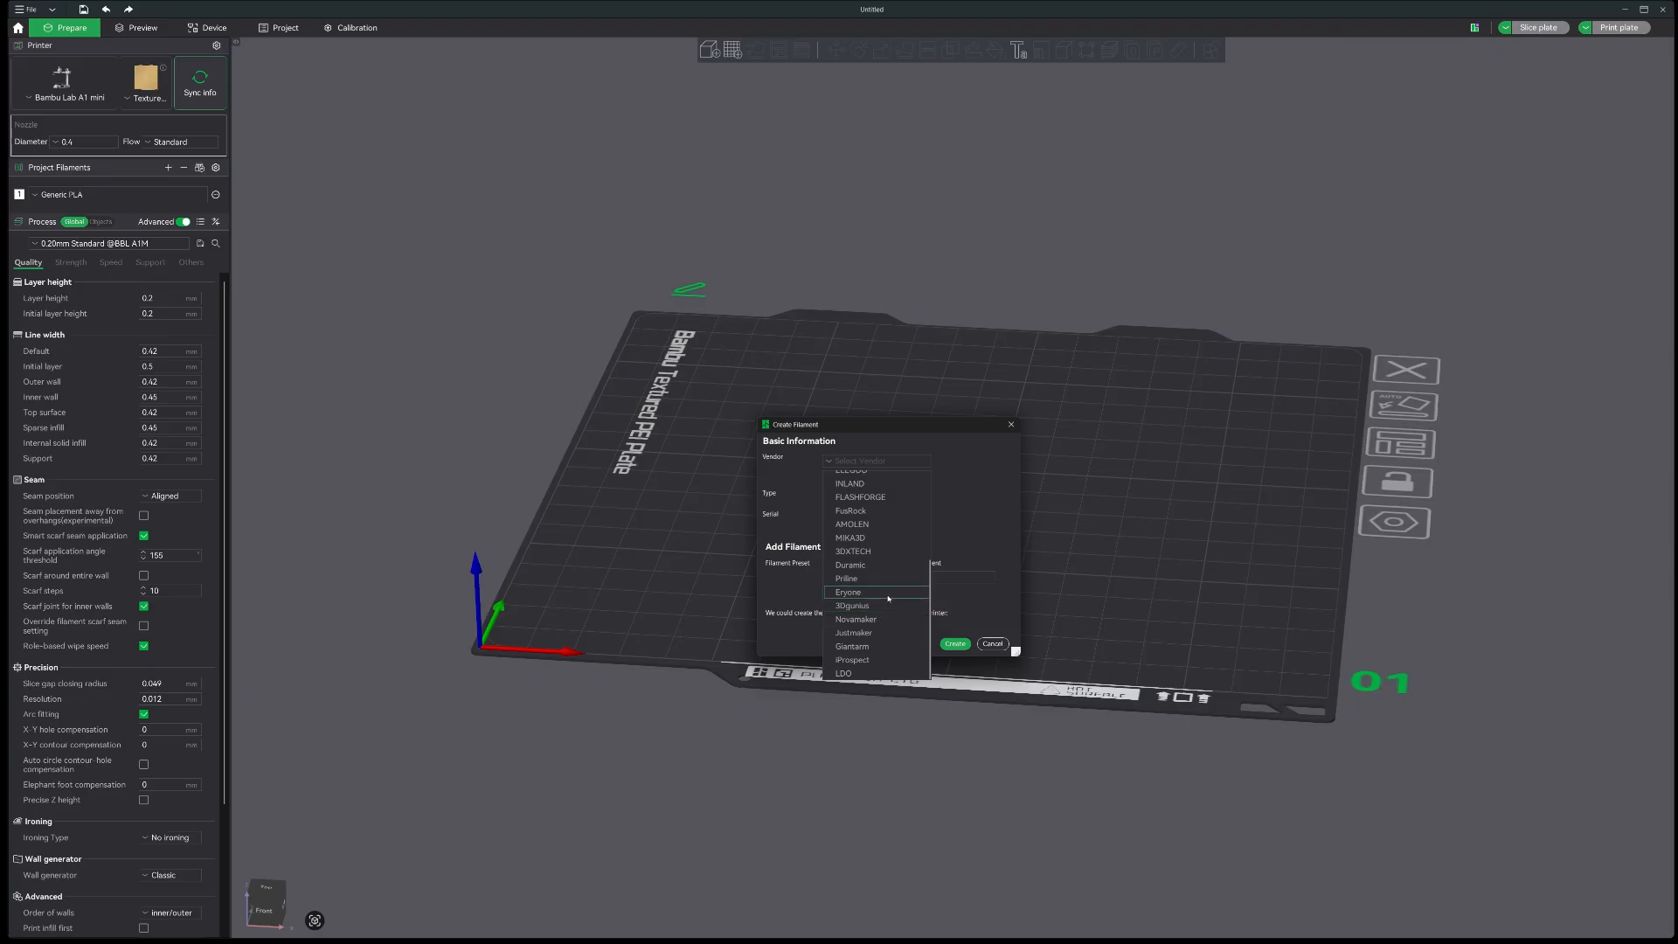
left_click(977, 516)
left_click(876, 495)
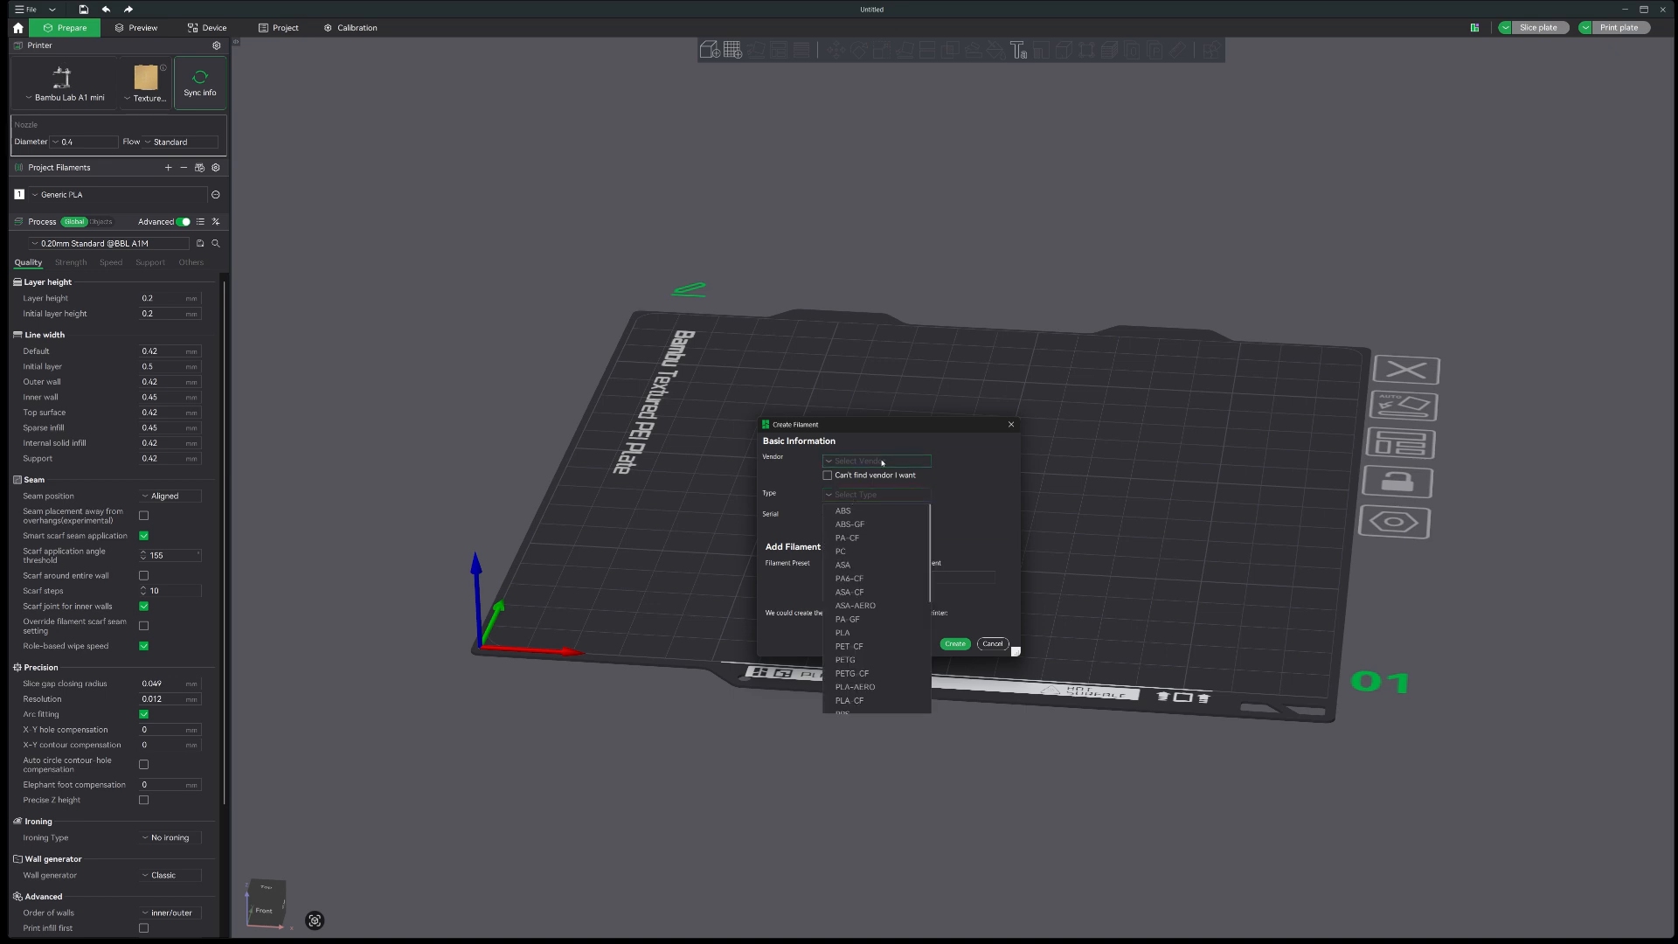
scroll(871, 581, "down", 5)
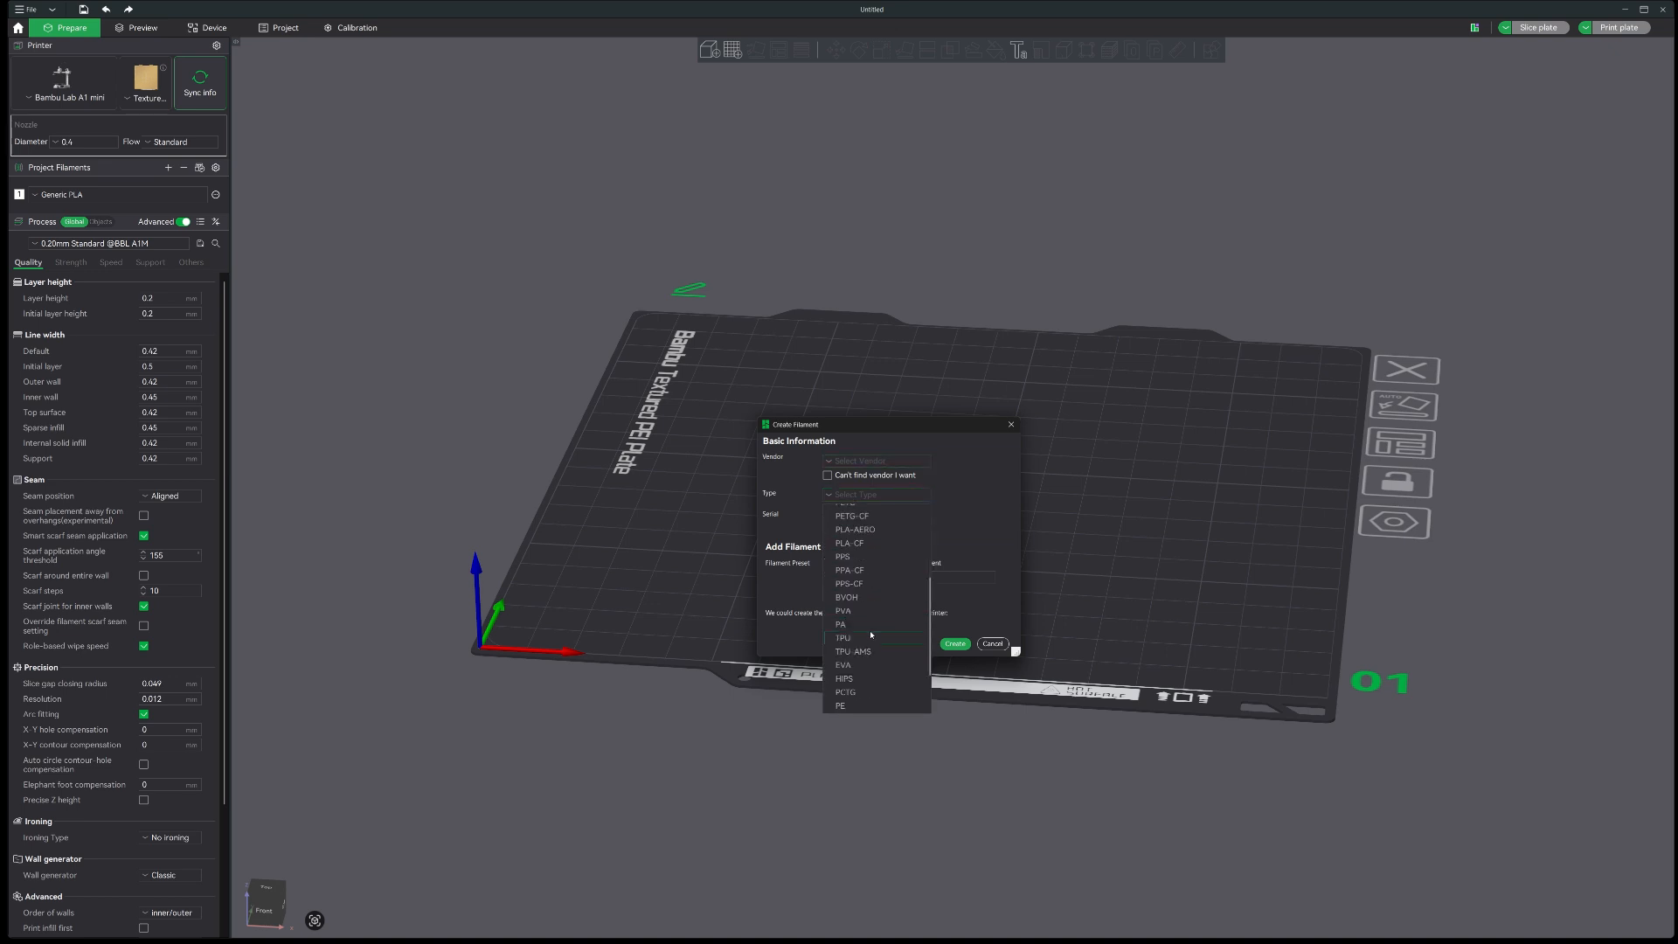
left_click(967, 533)
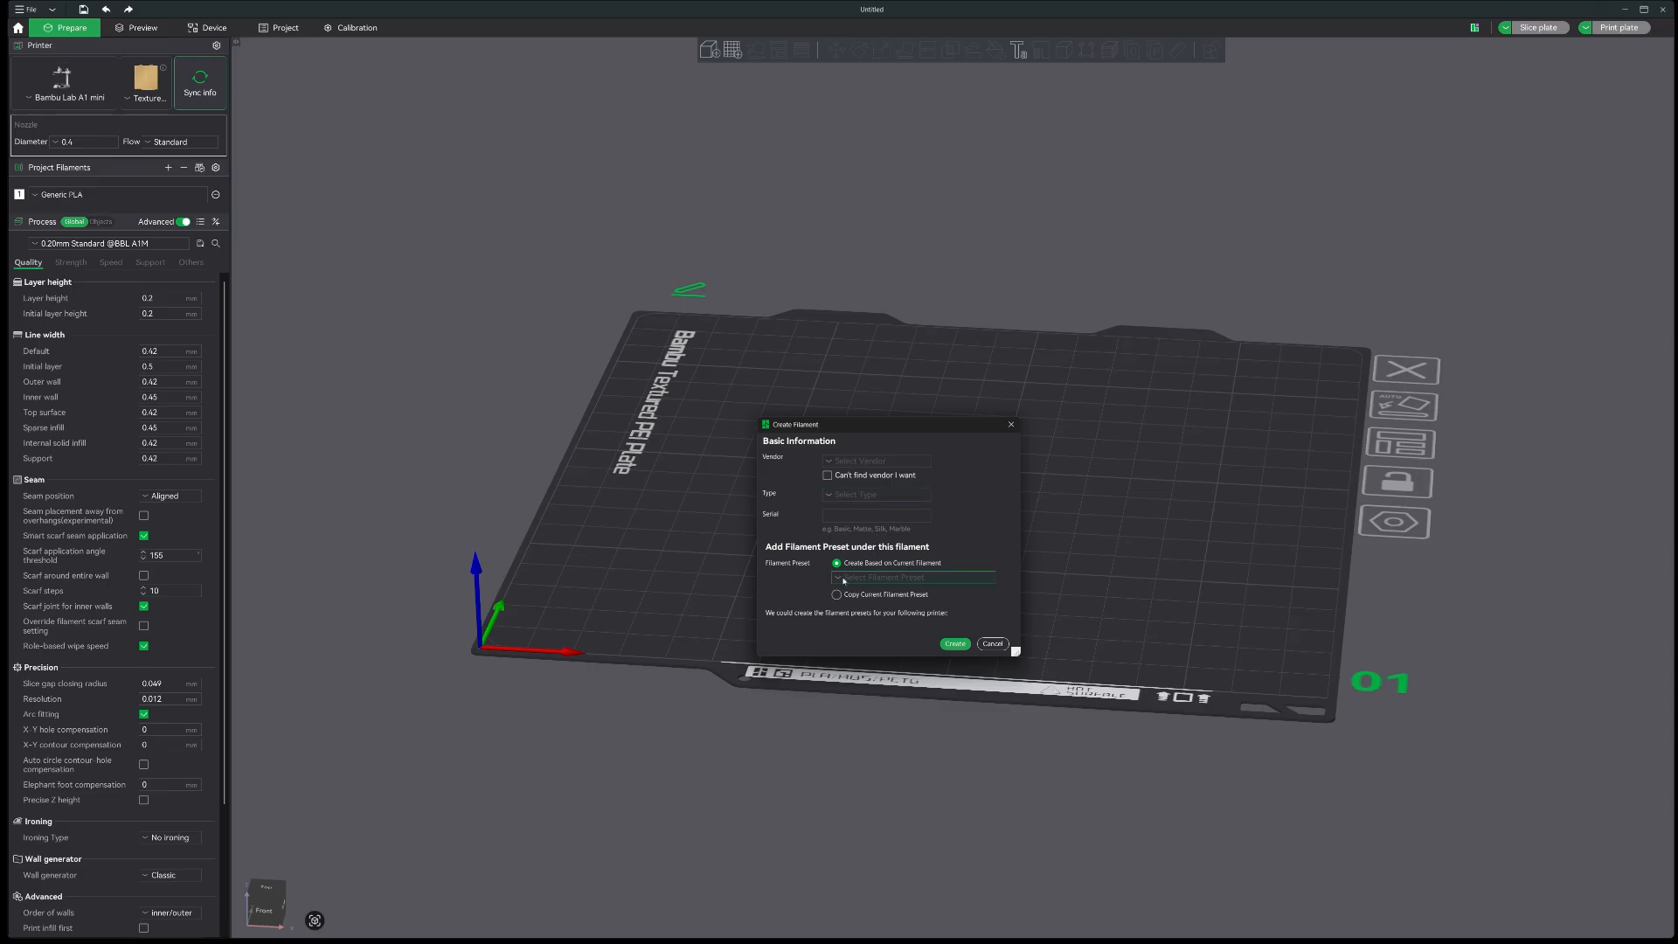
left_click(944, 648)
left_click(973, 564)
- Set the custom filament's vendor to SUNLU and its type to ASA-CF
left_click(874, 461)
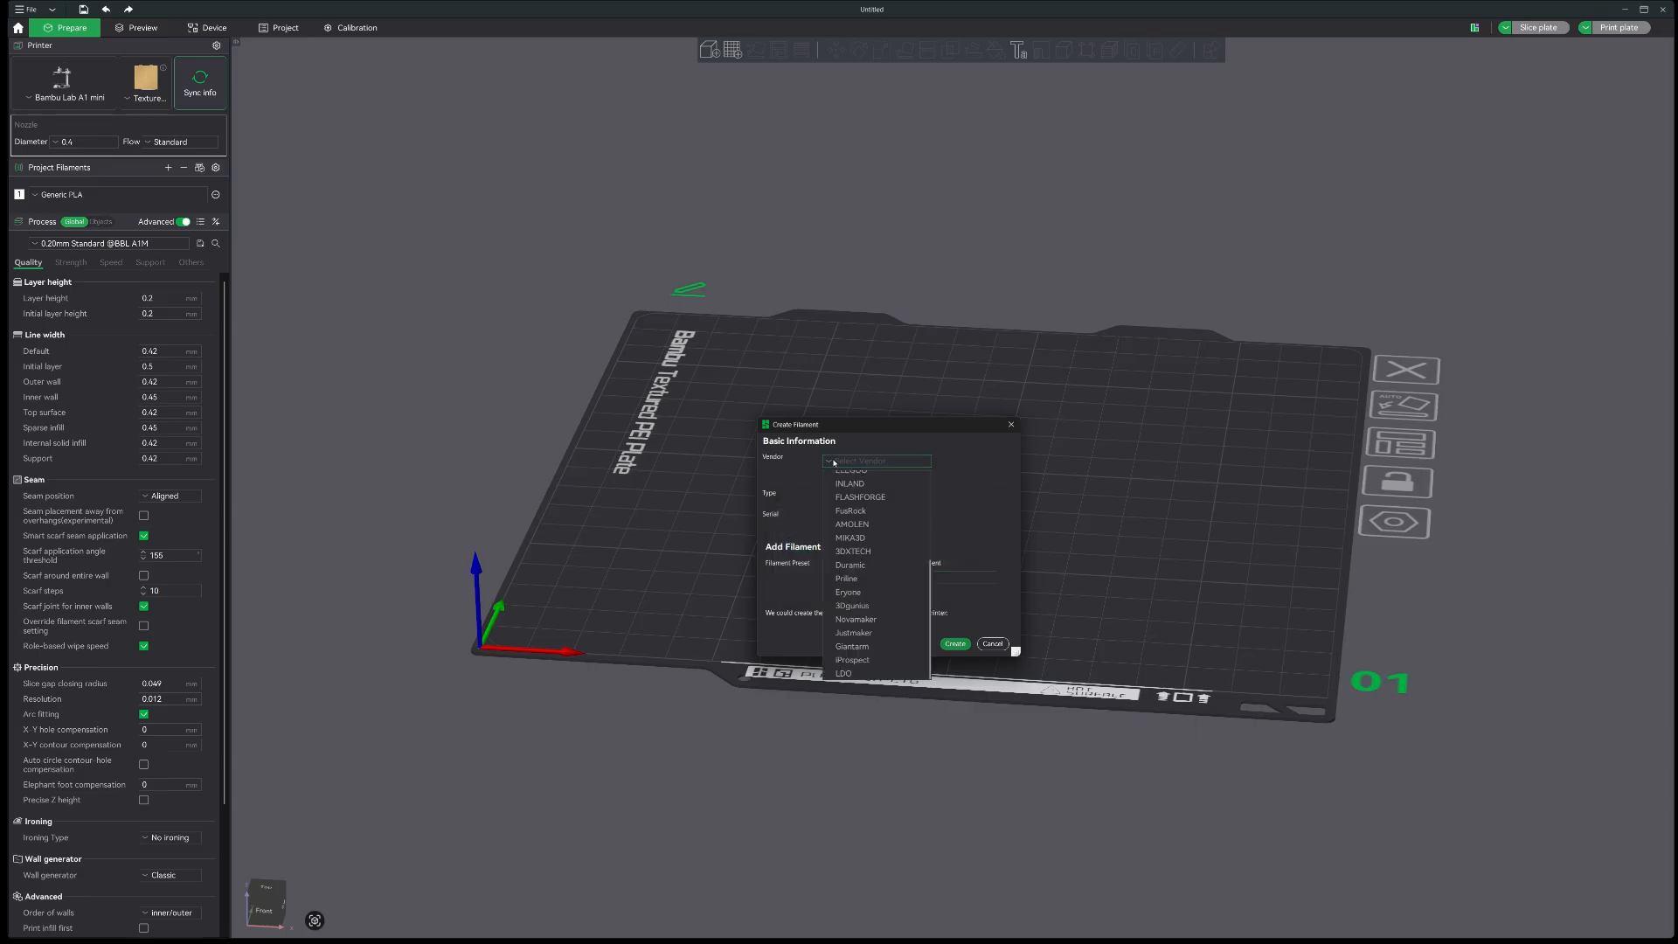
scroll(865, 535, "up", 2)
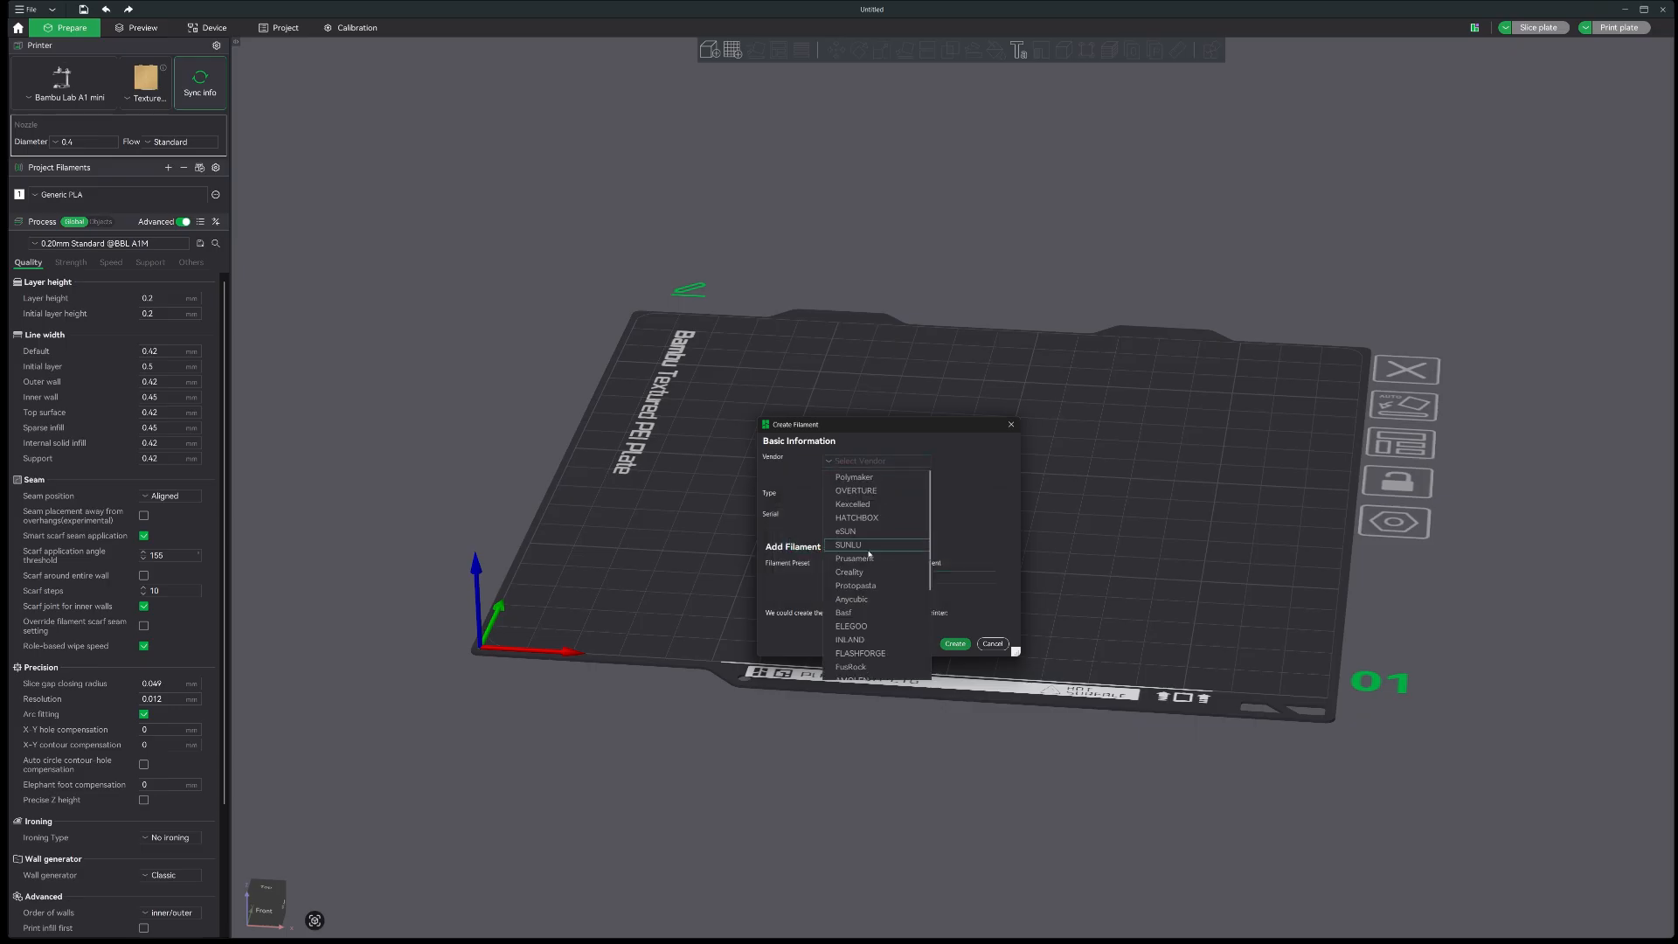
left_click(865, 549)
left_click(874, 495)
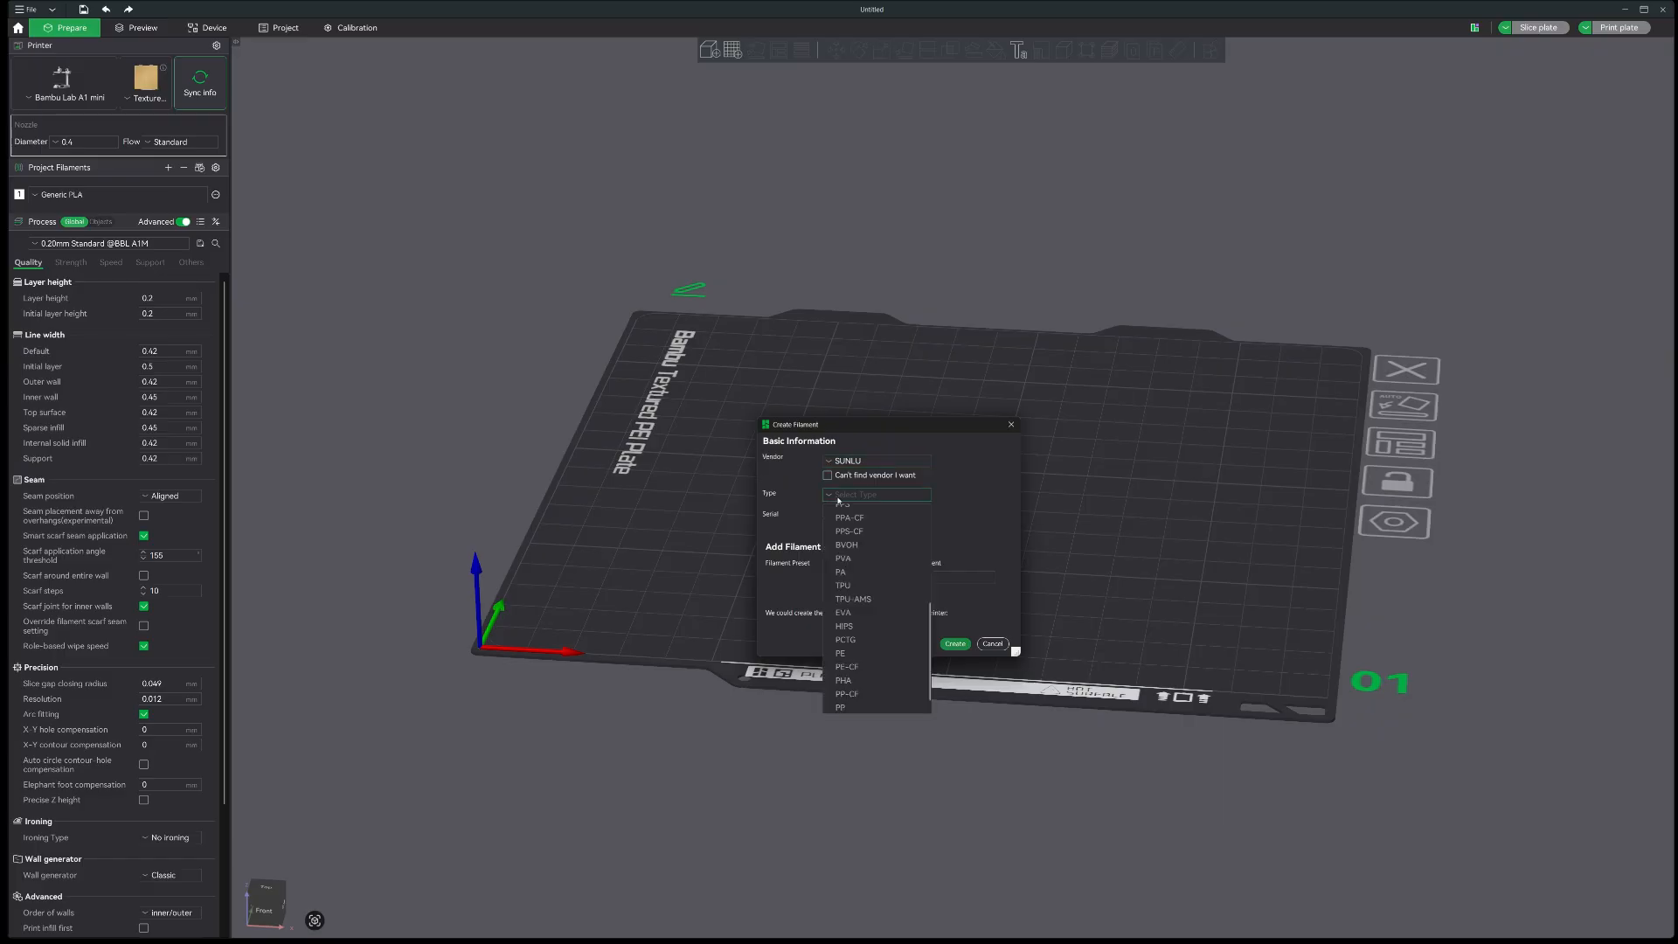
scroll(862, 567, "down", 1)
scroll(864, 568, "up", 2)
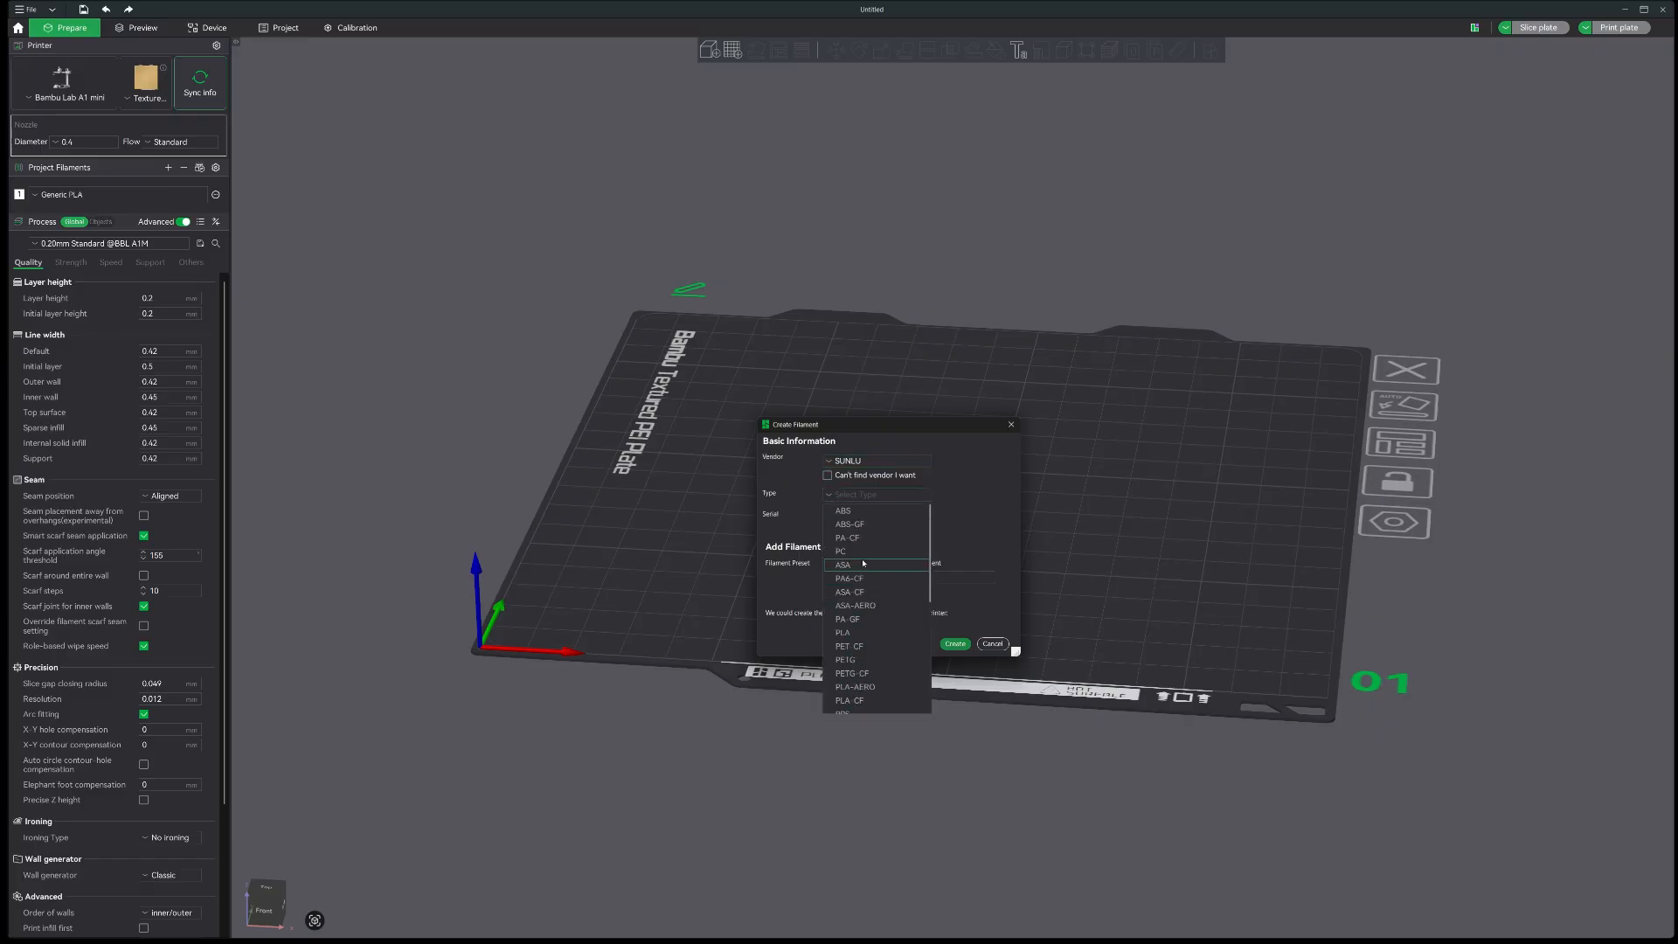
left_click(869, 592)
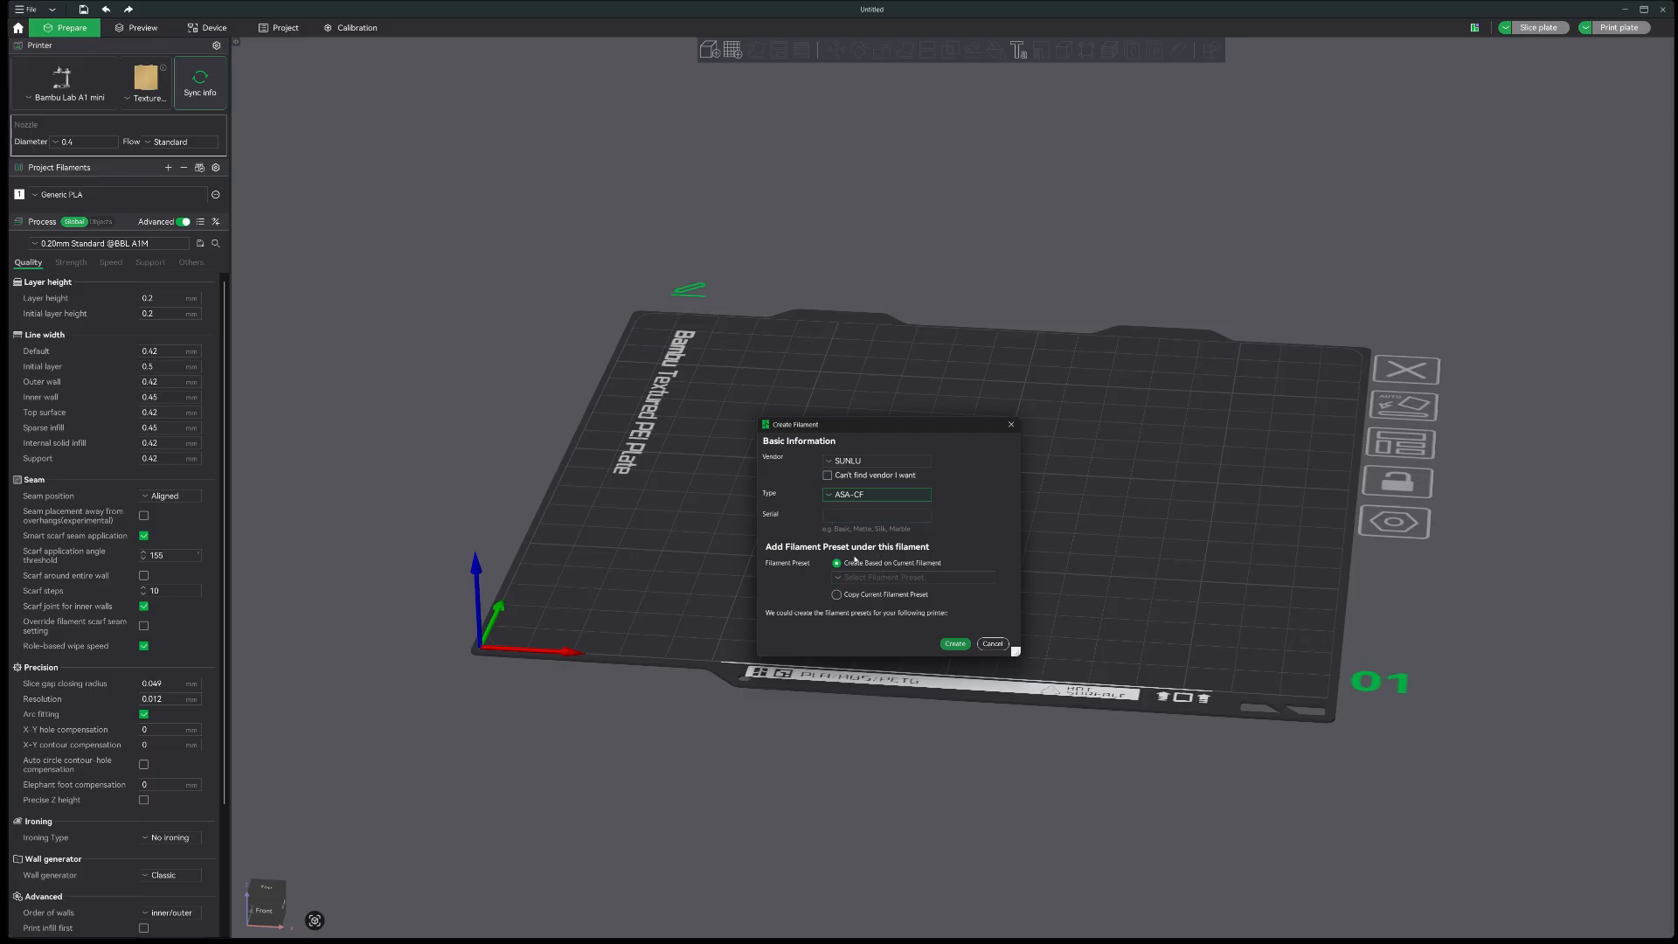
- Enter "basic" as the custom filament's serial and try to create the filament
left_click(957, 645)
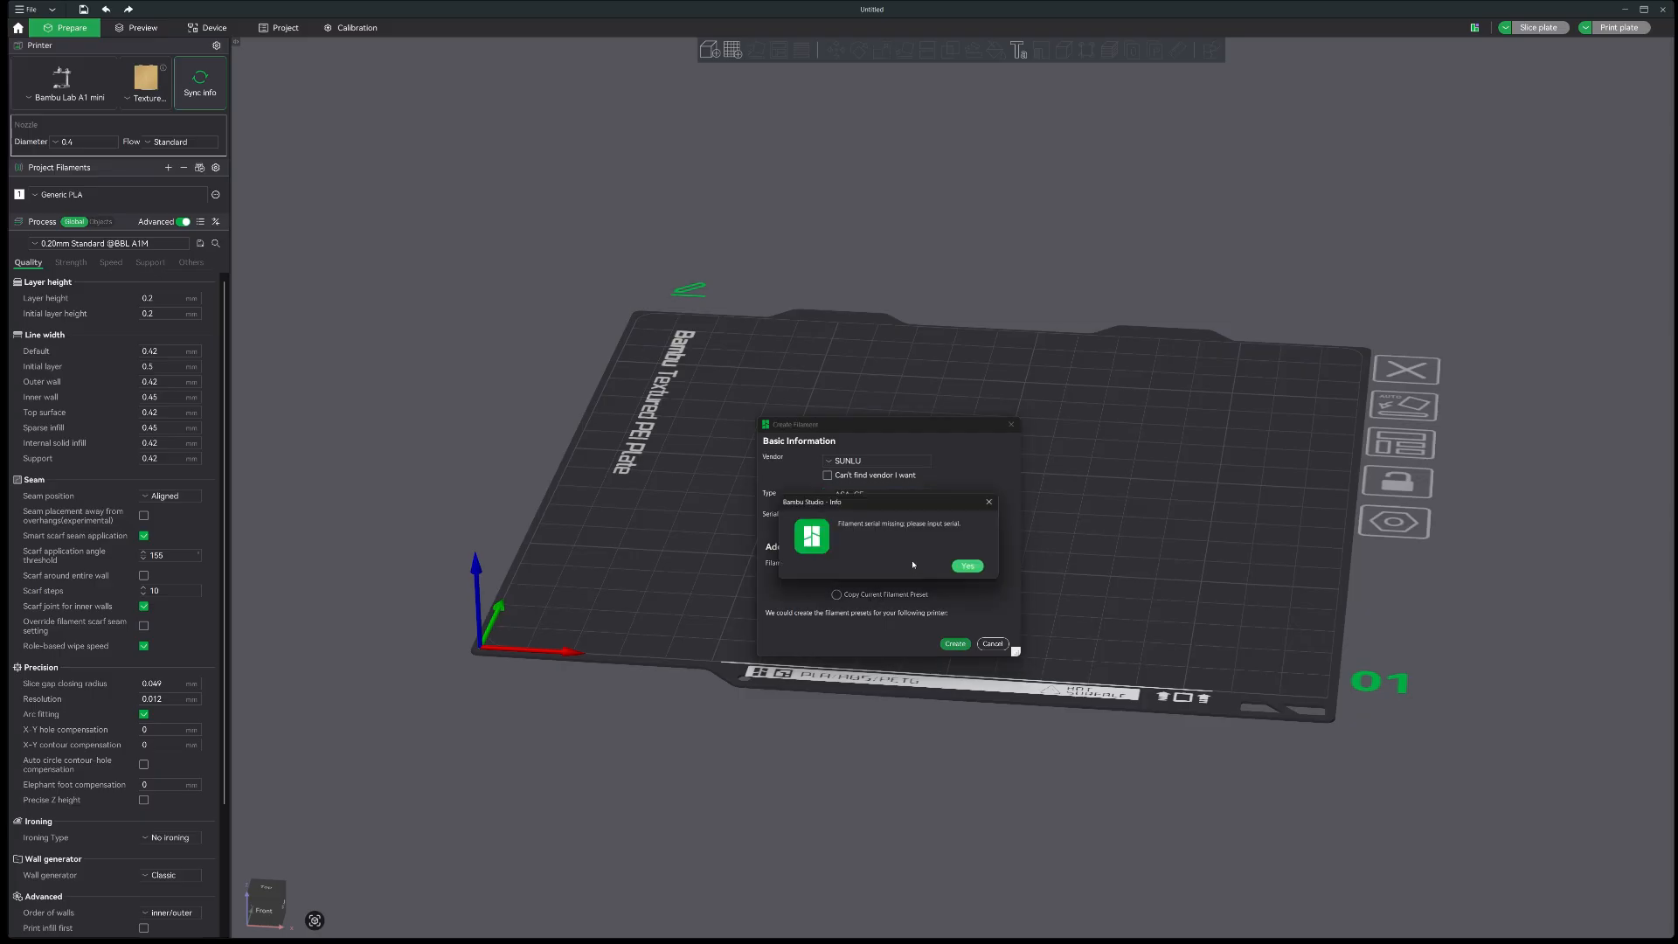
left_click(967, 566)
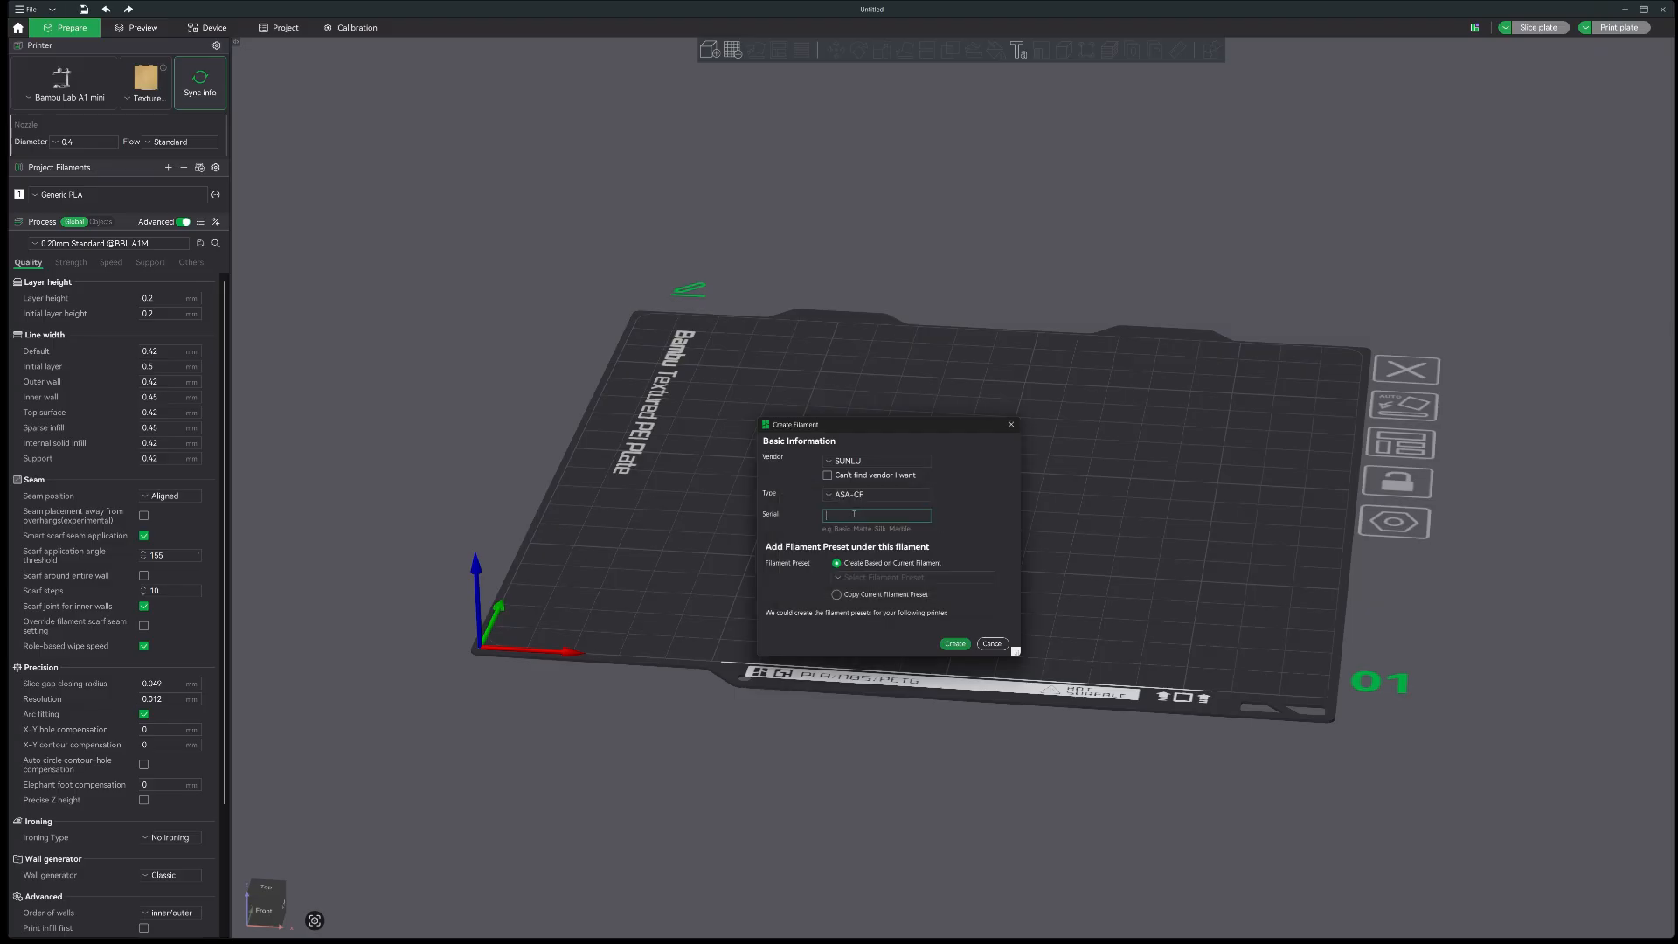
key("shift+F10")
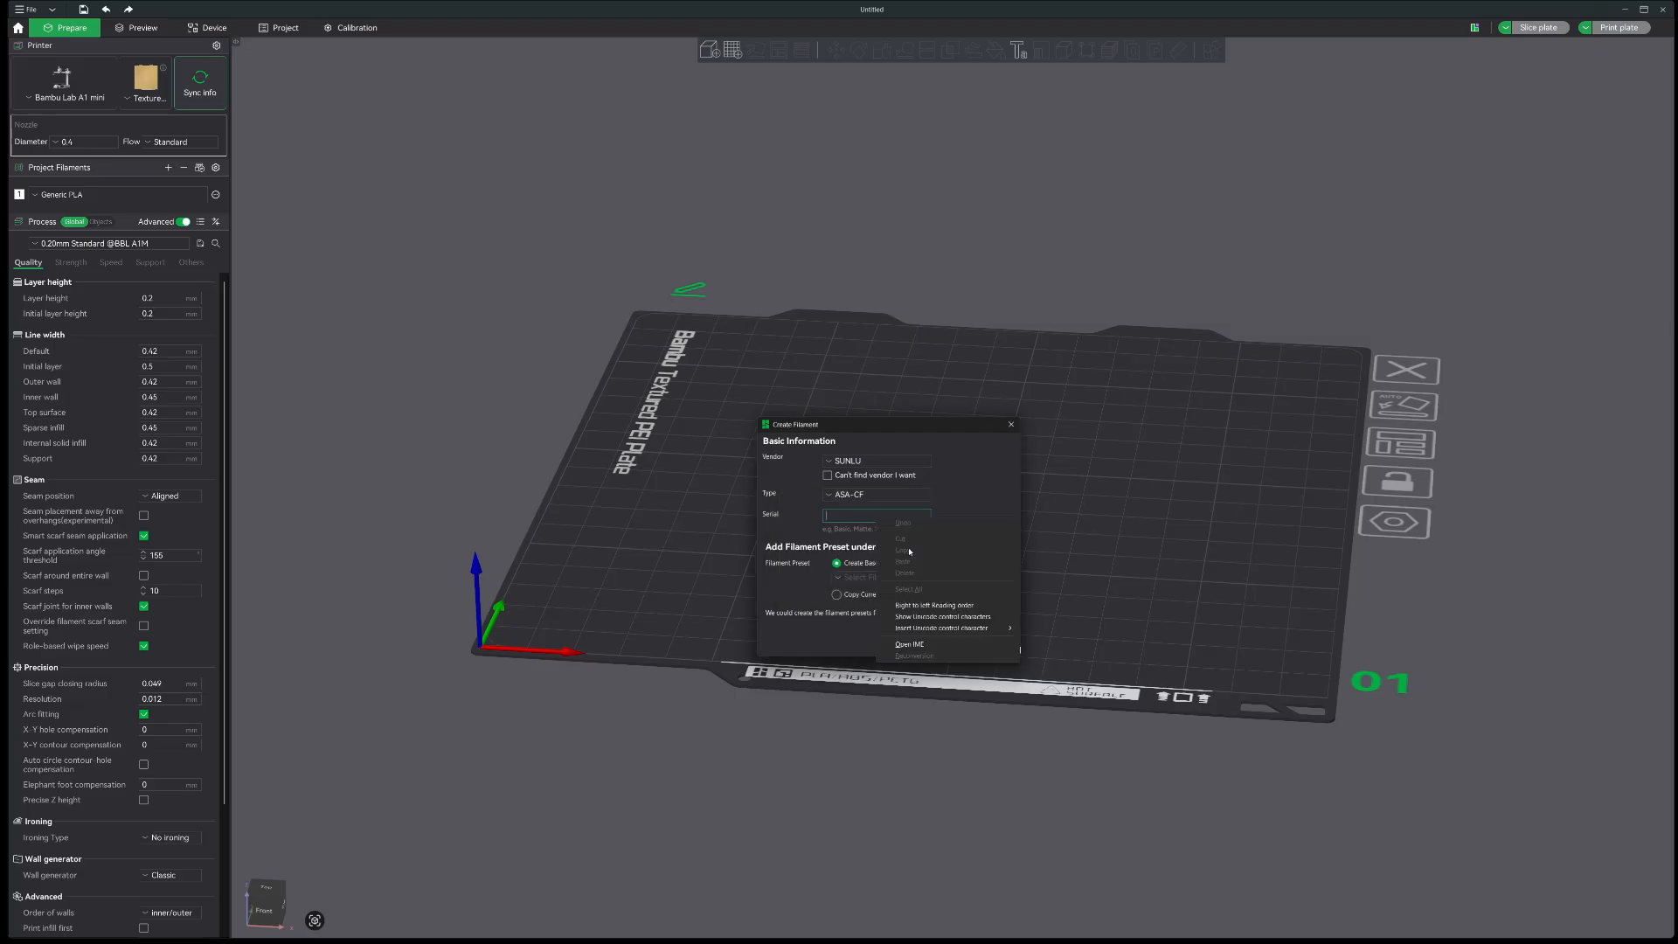
left_click(860, 514)
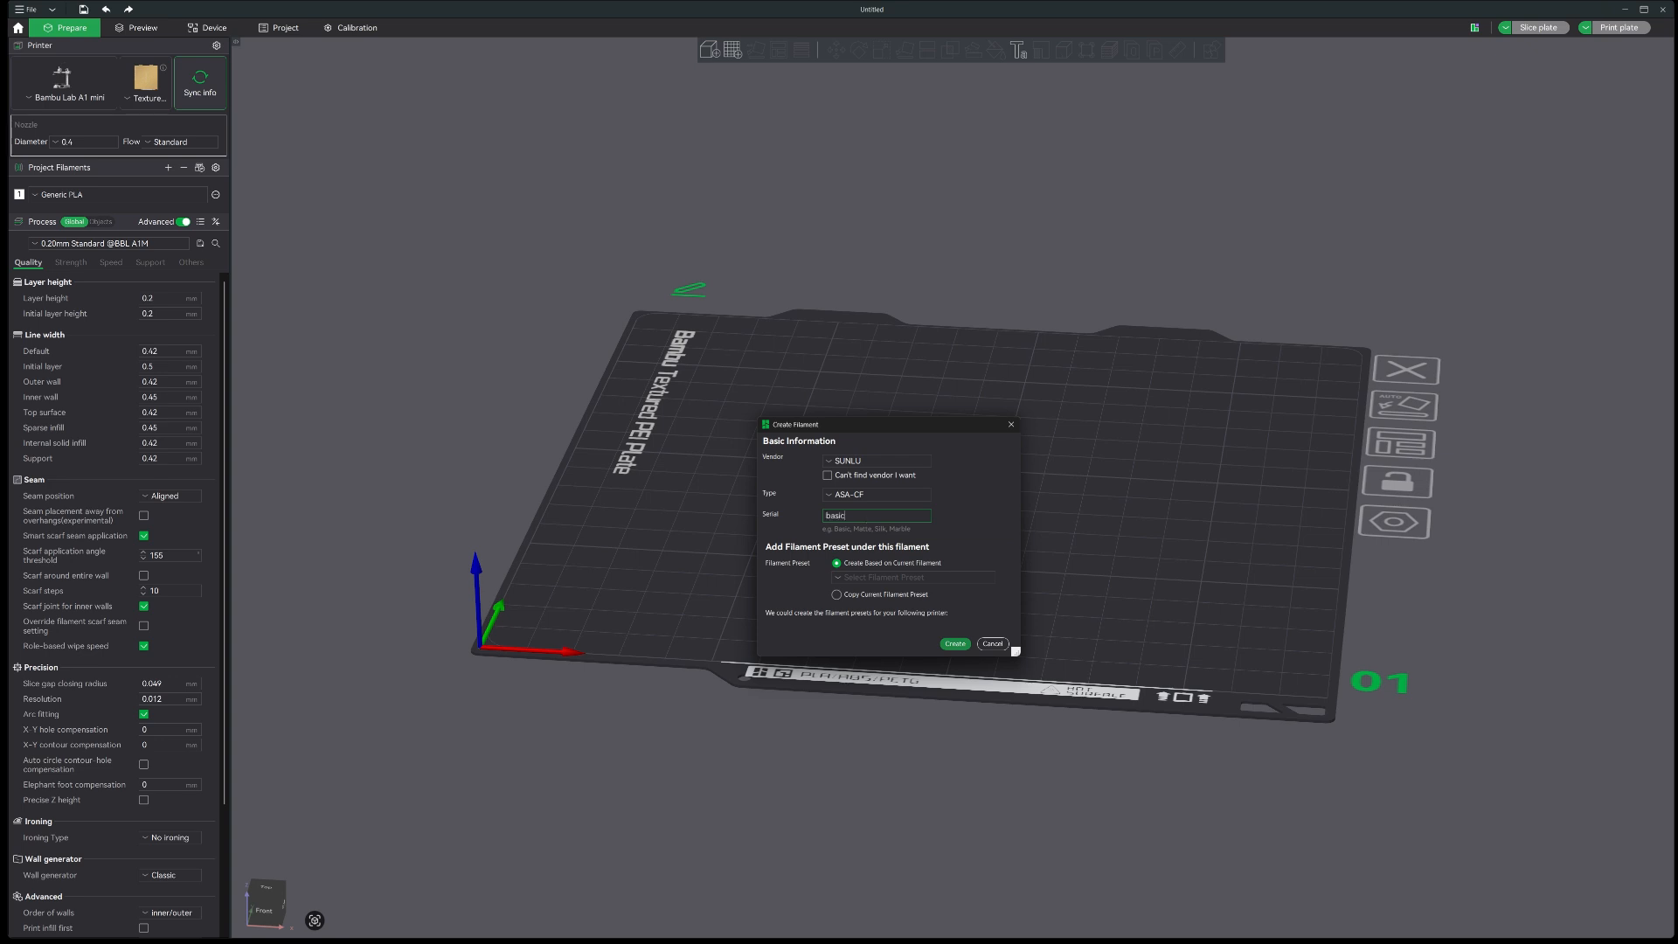
left_click(964, 648)
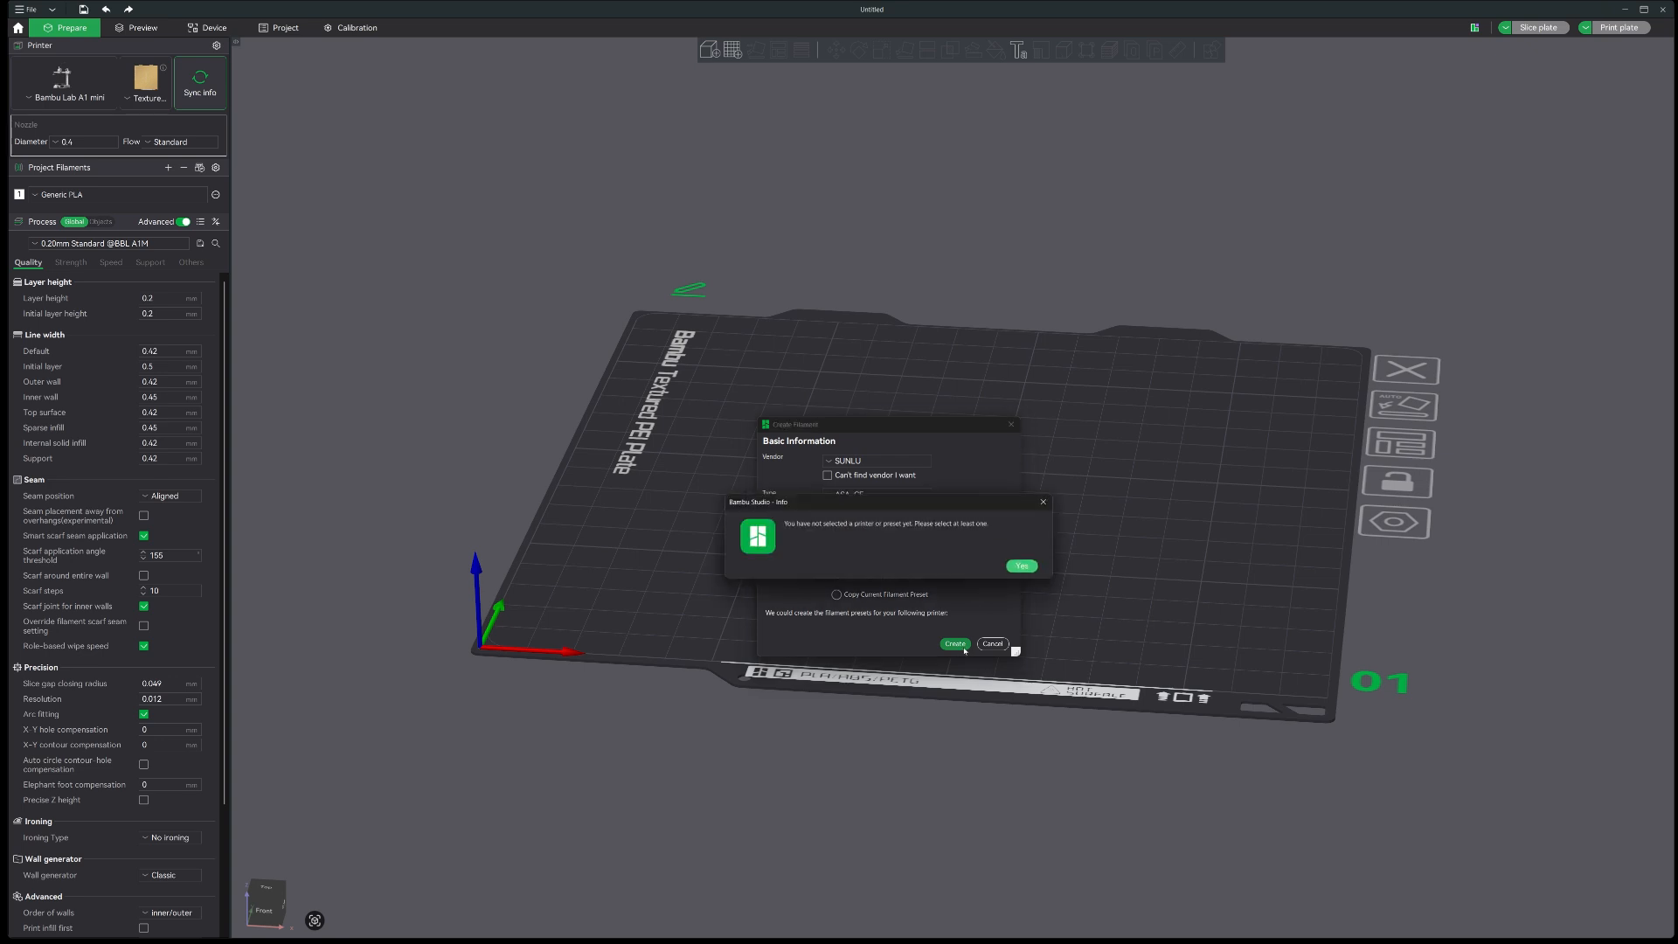
left_click(1022, 565)
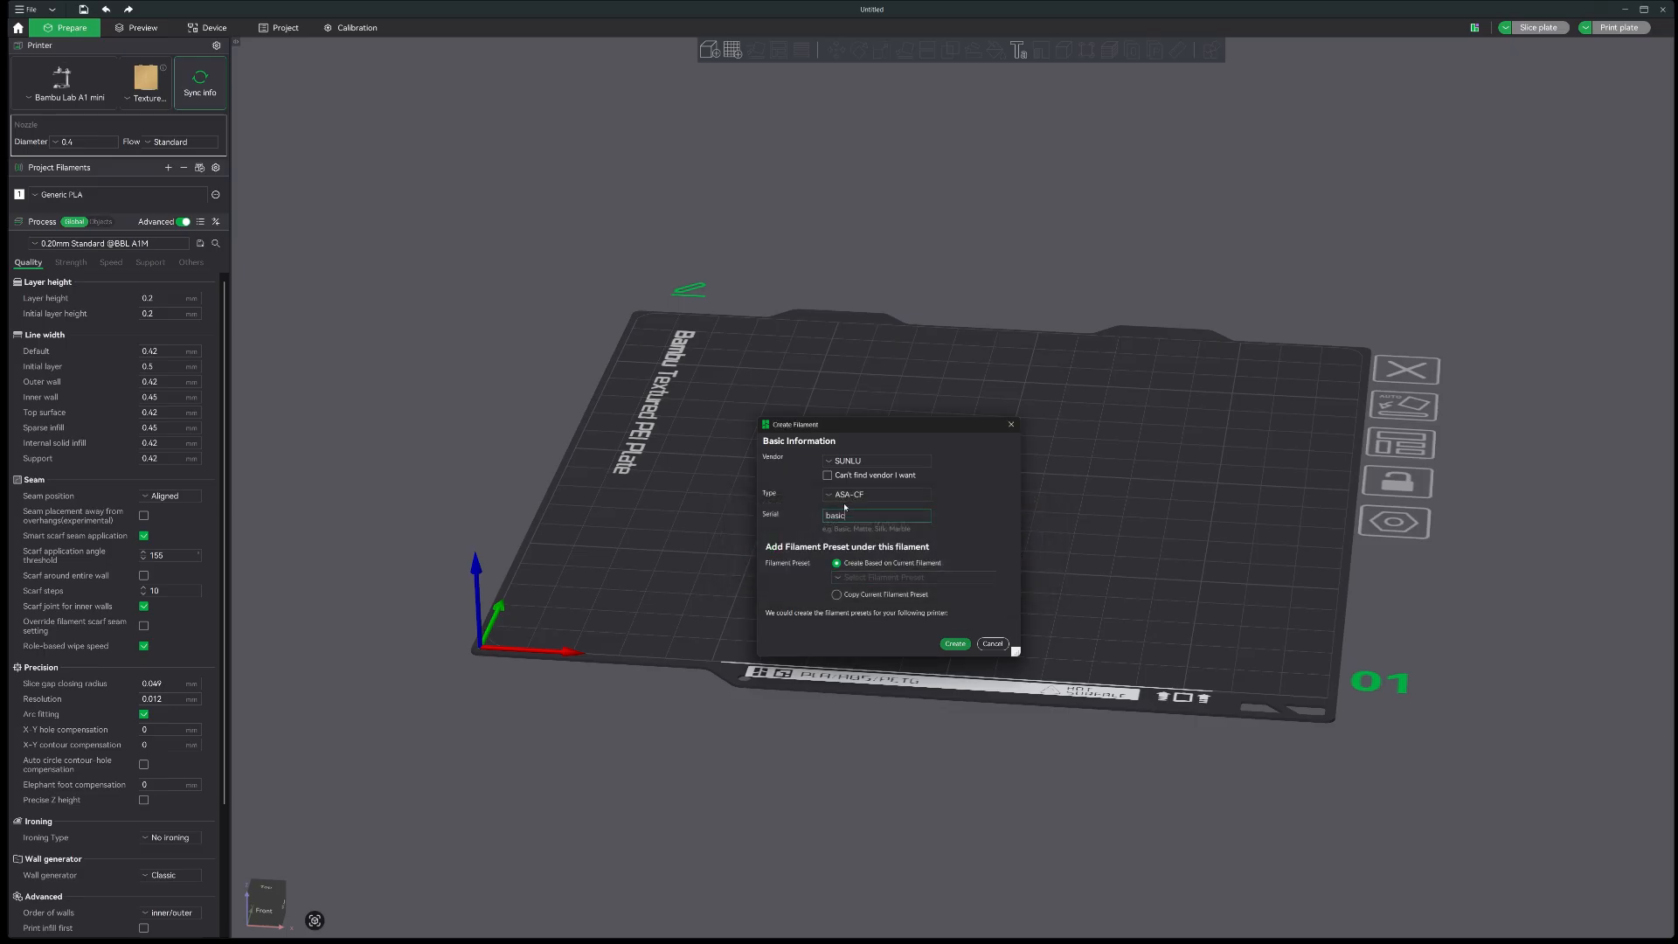
- Base the custom filament on the Bambu ASA-CF preset, then cancel creating it
left_click(837, 578)
left_click(846, 594)
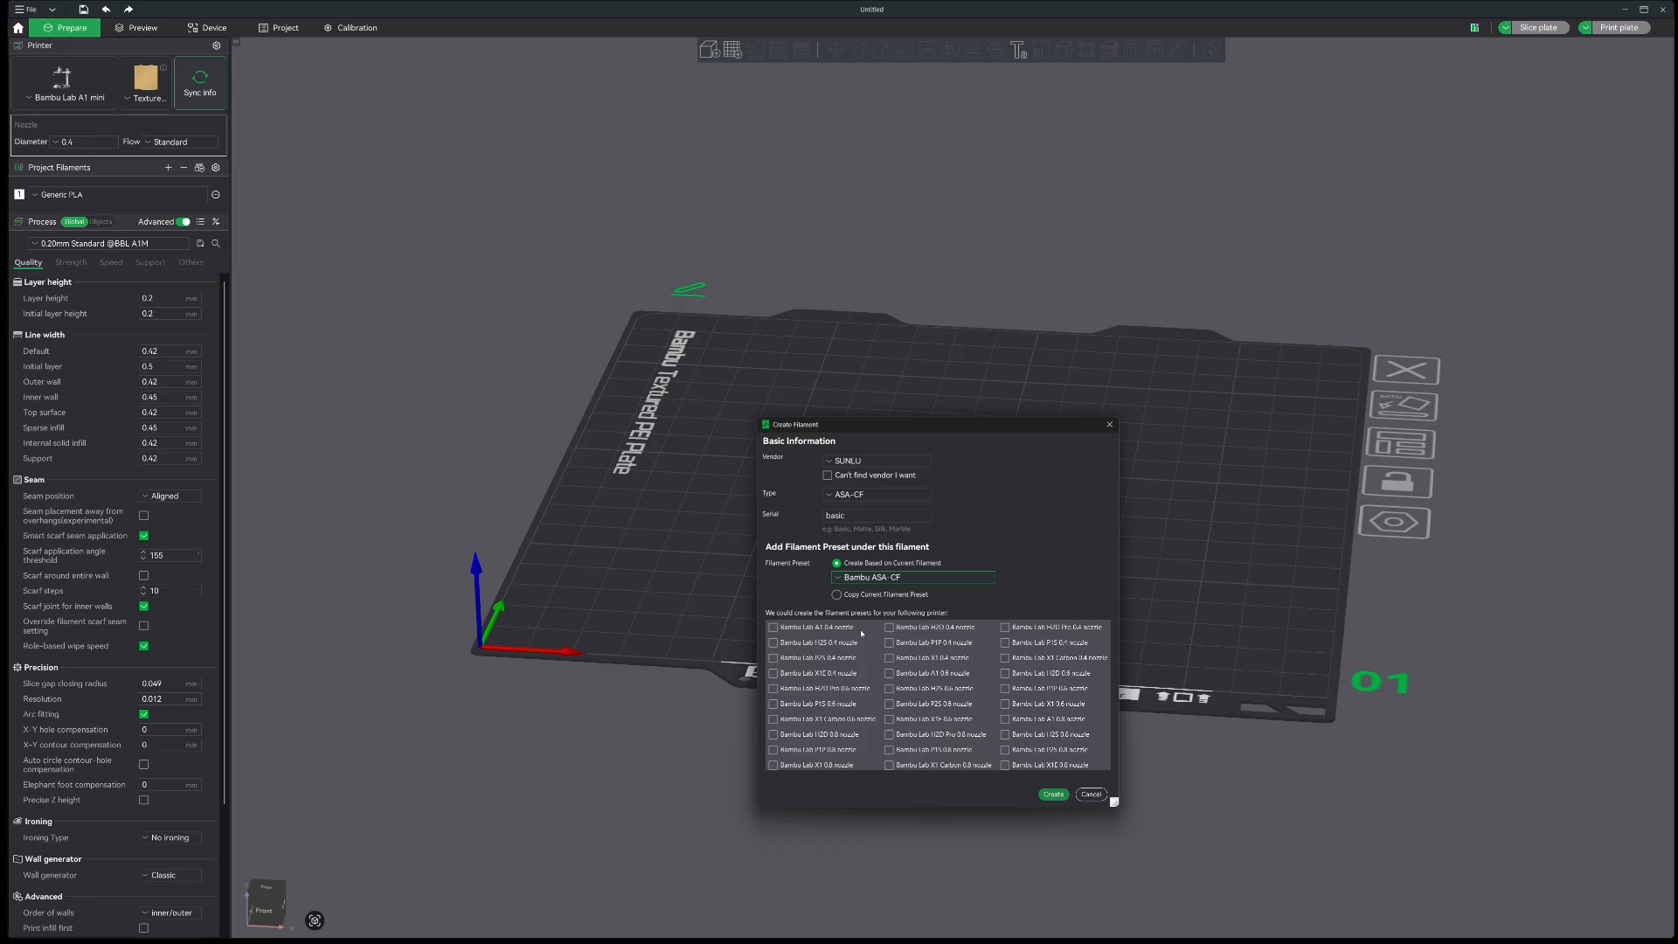
left_click(1085, 797)
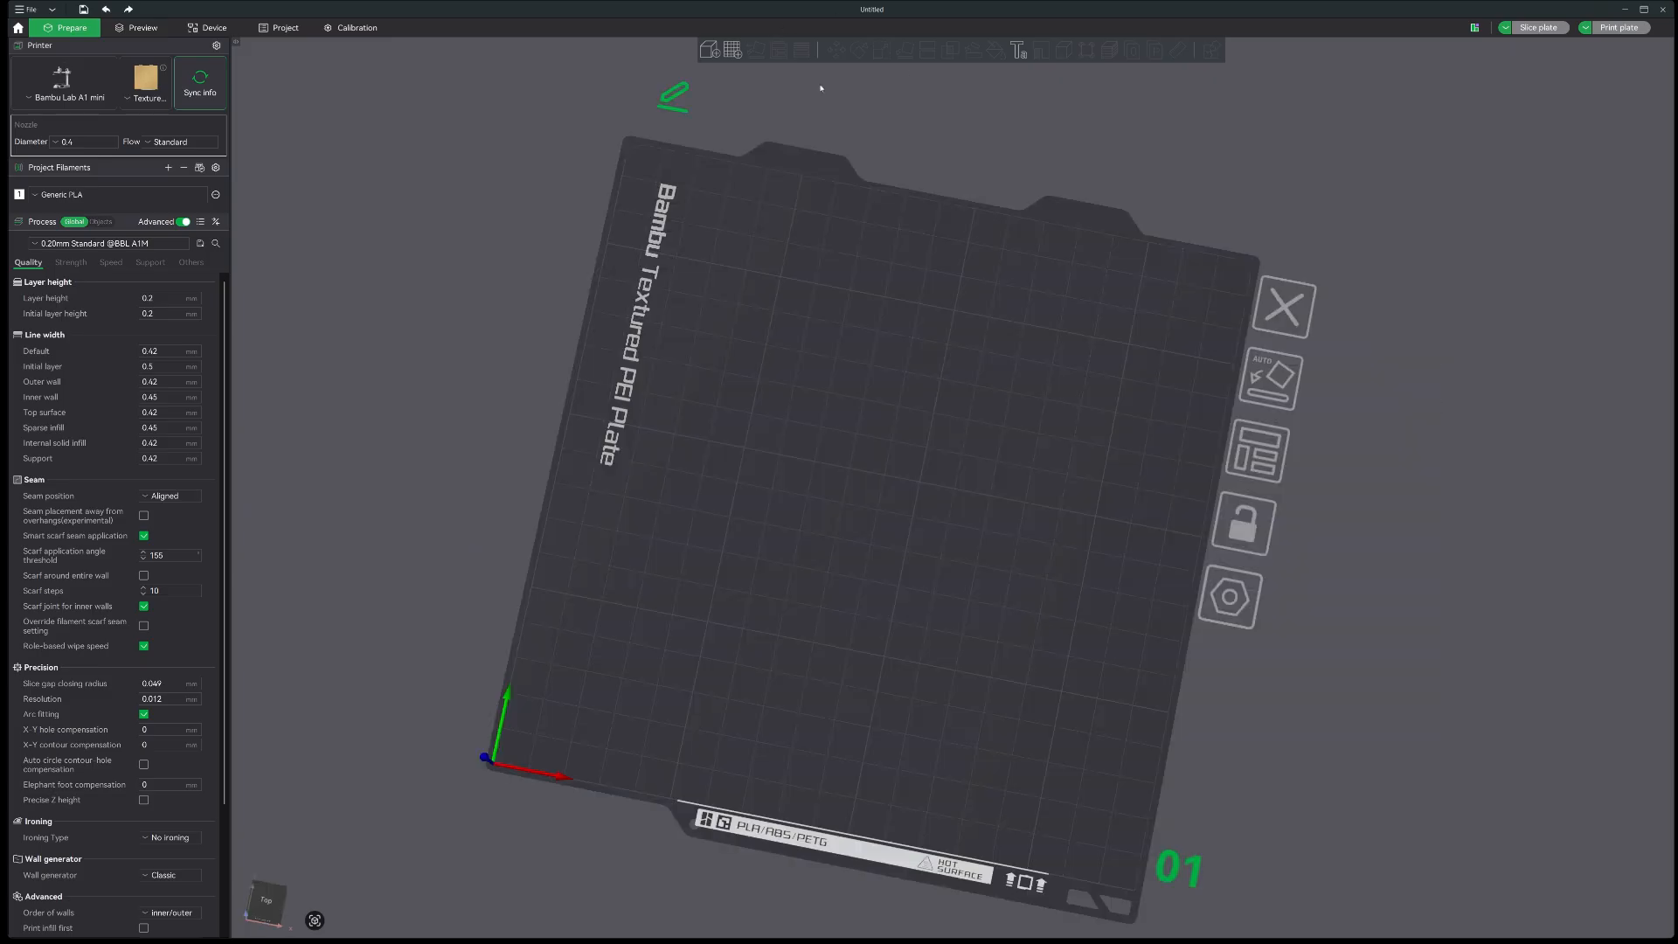
- Switch the printer to the Bambu Lab P1S
left_click_drag(1088, 350, 1094, 322)
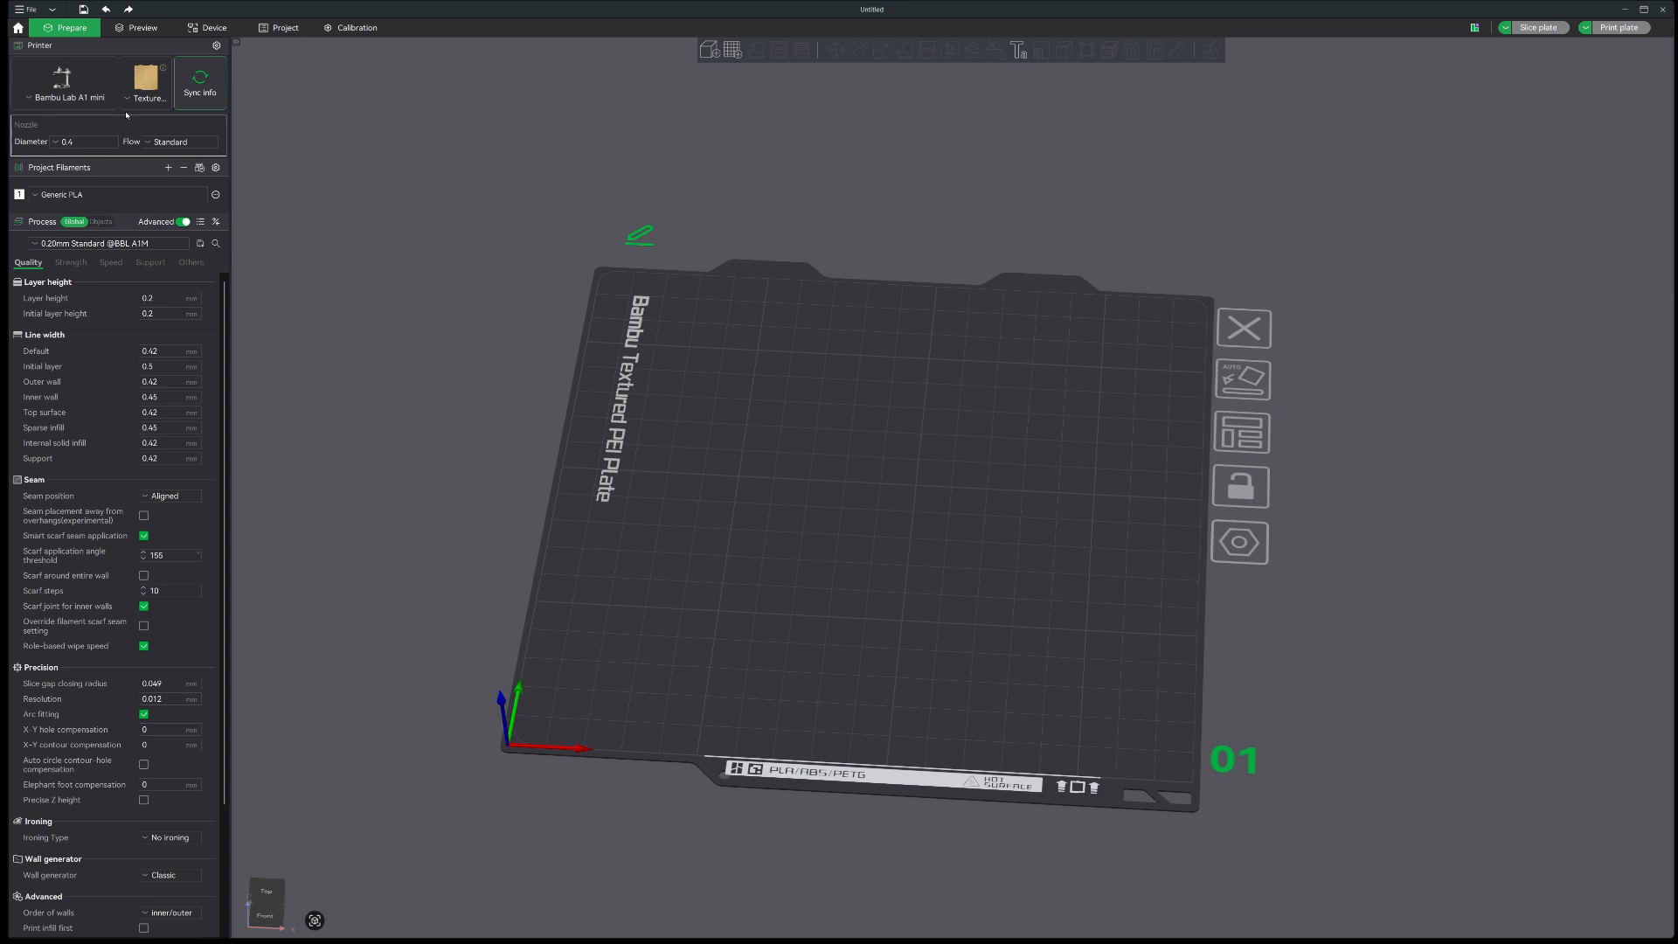
scroll(778, 291, "down", 3)
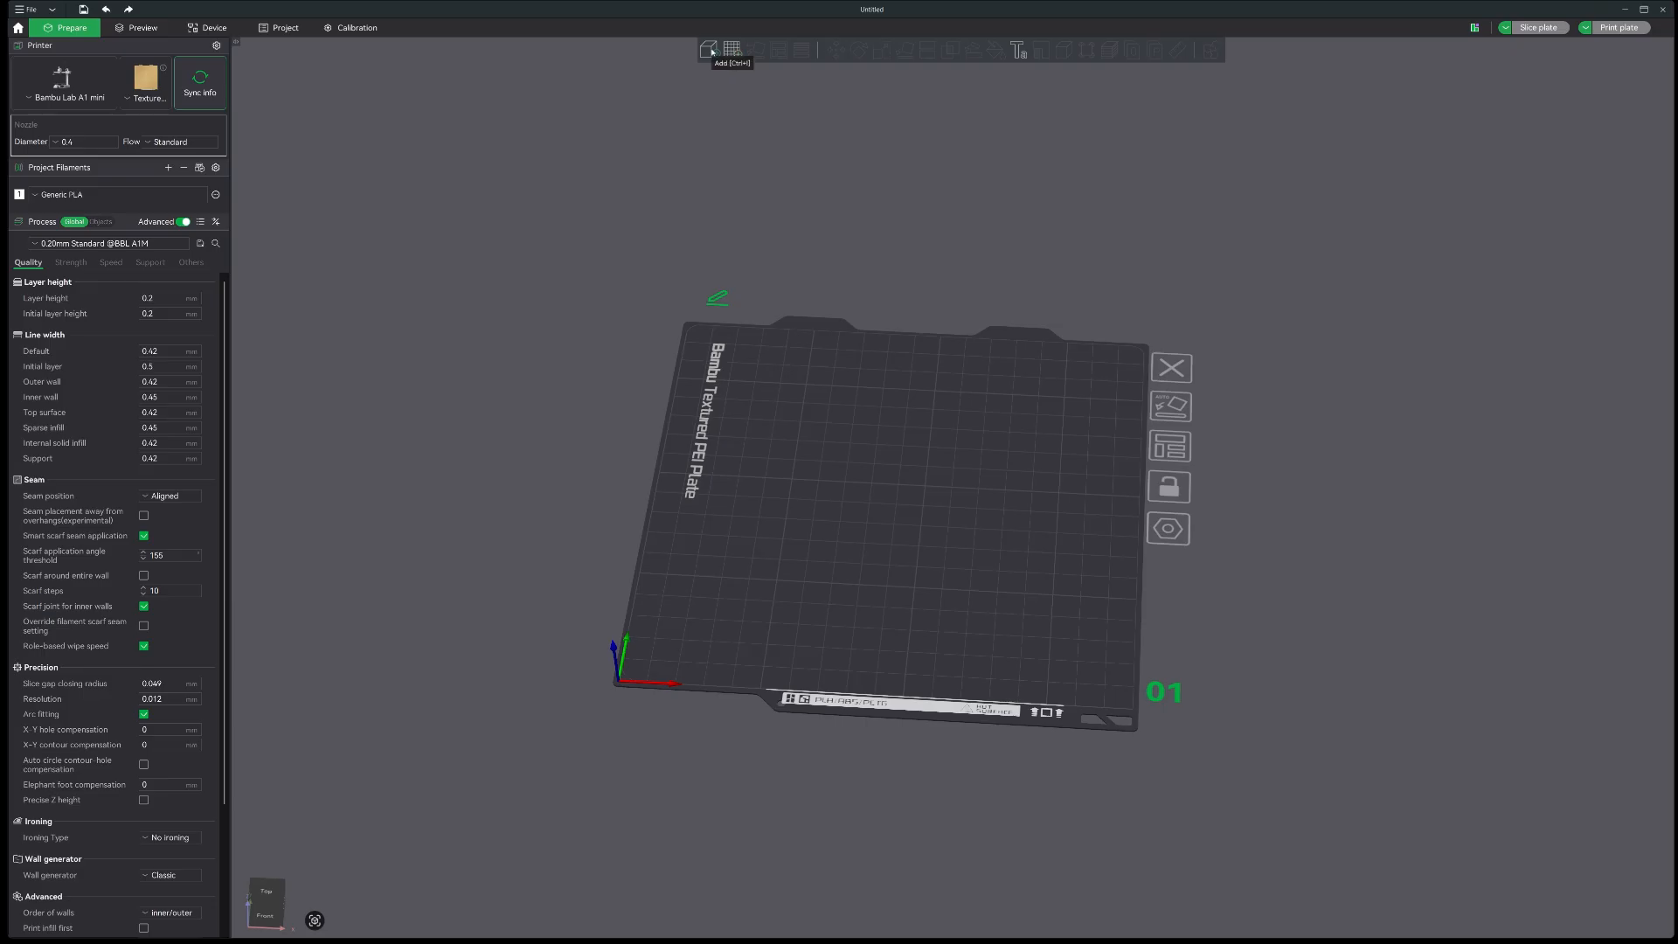
left_click(63, 87)
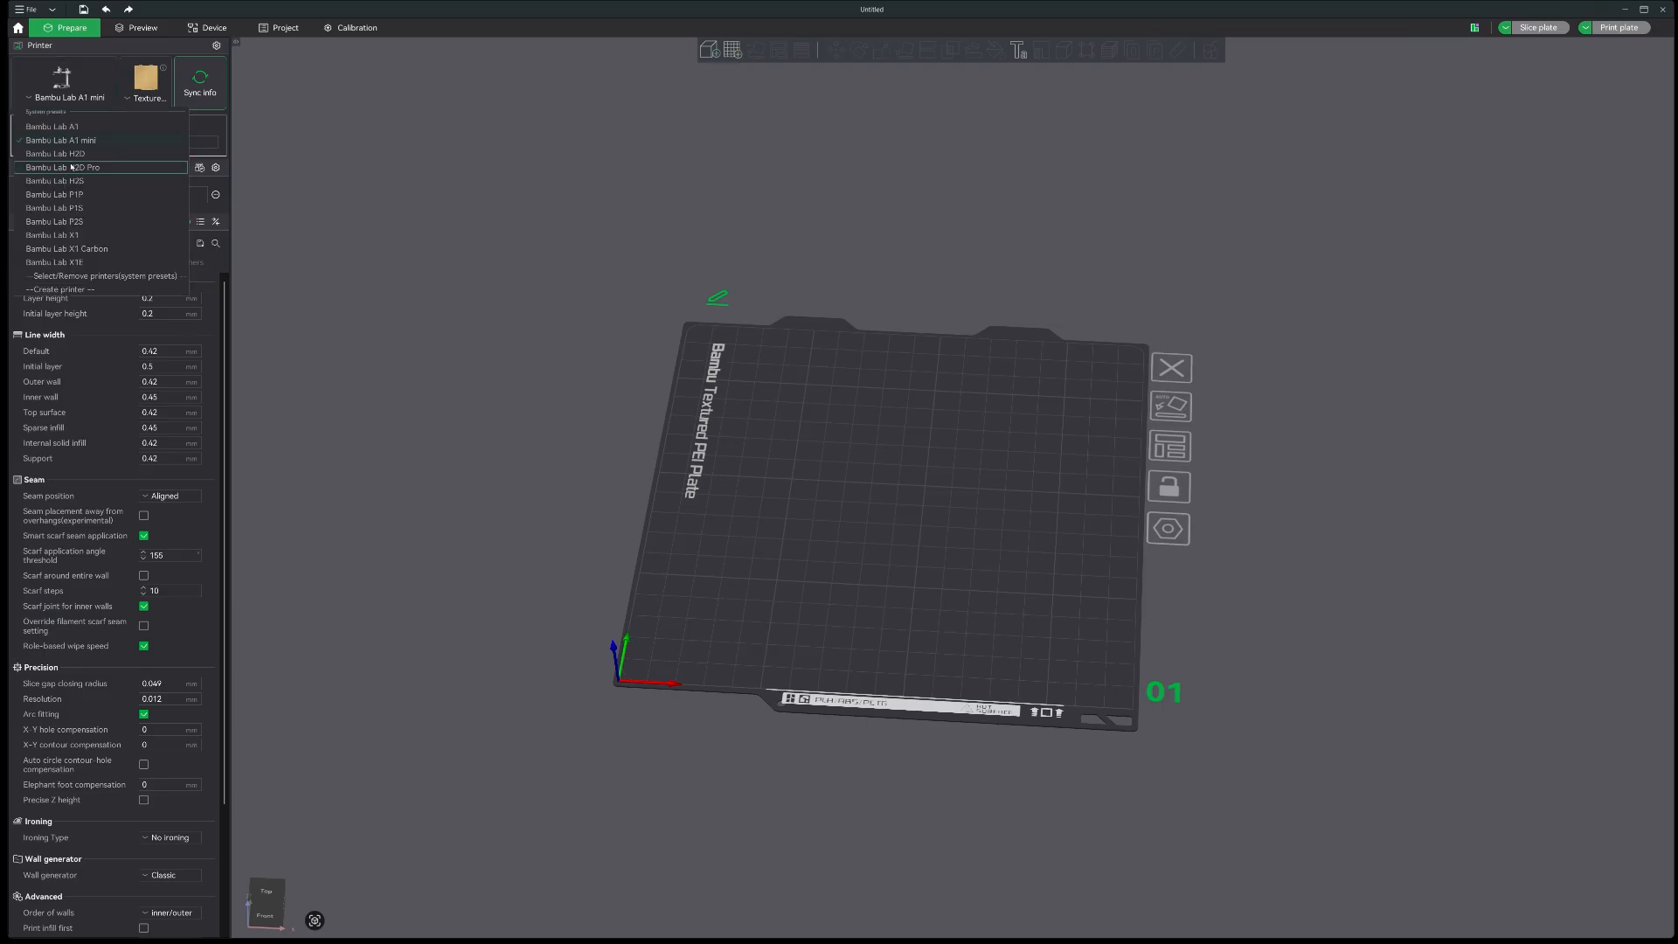
left_click(86, 210)
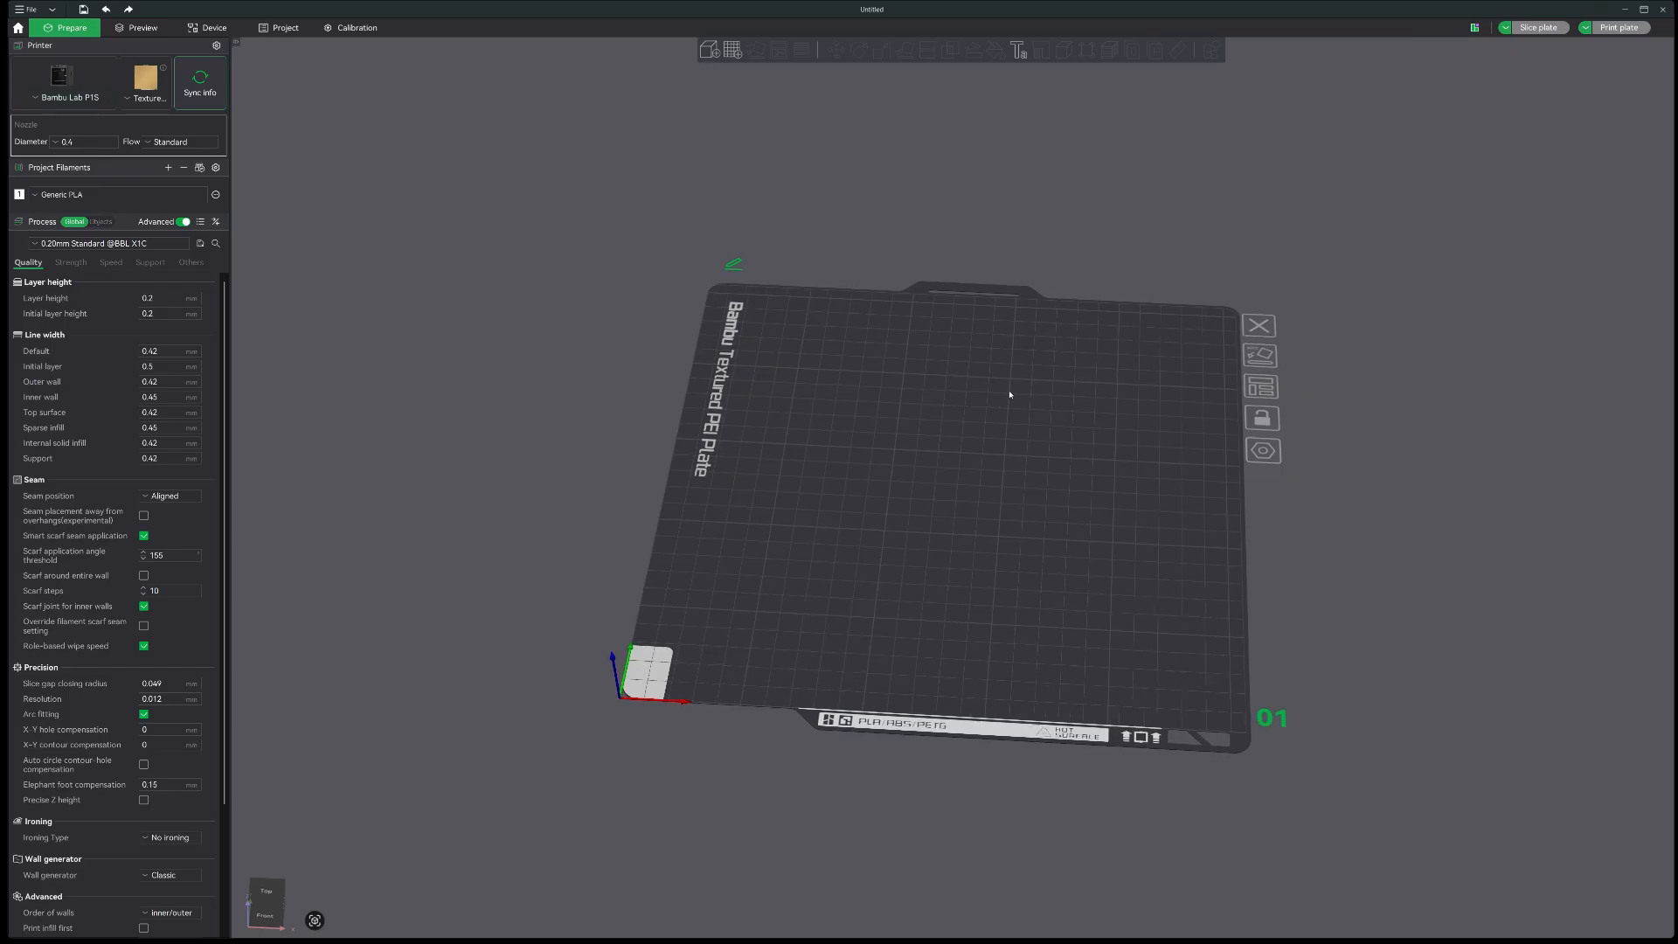
- Import the "monitor stand 6-30-26" model onto the plate and dismiss its object information notice
left_click(710, 50)
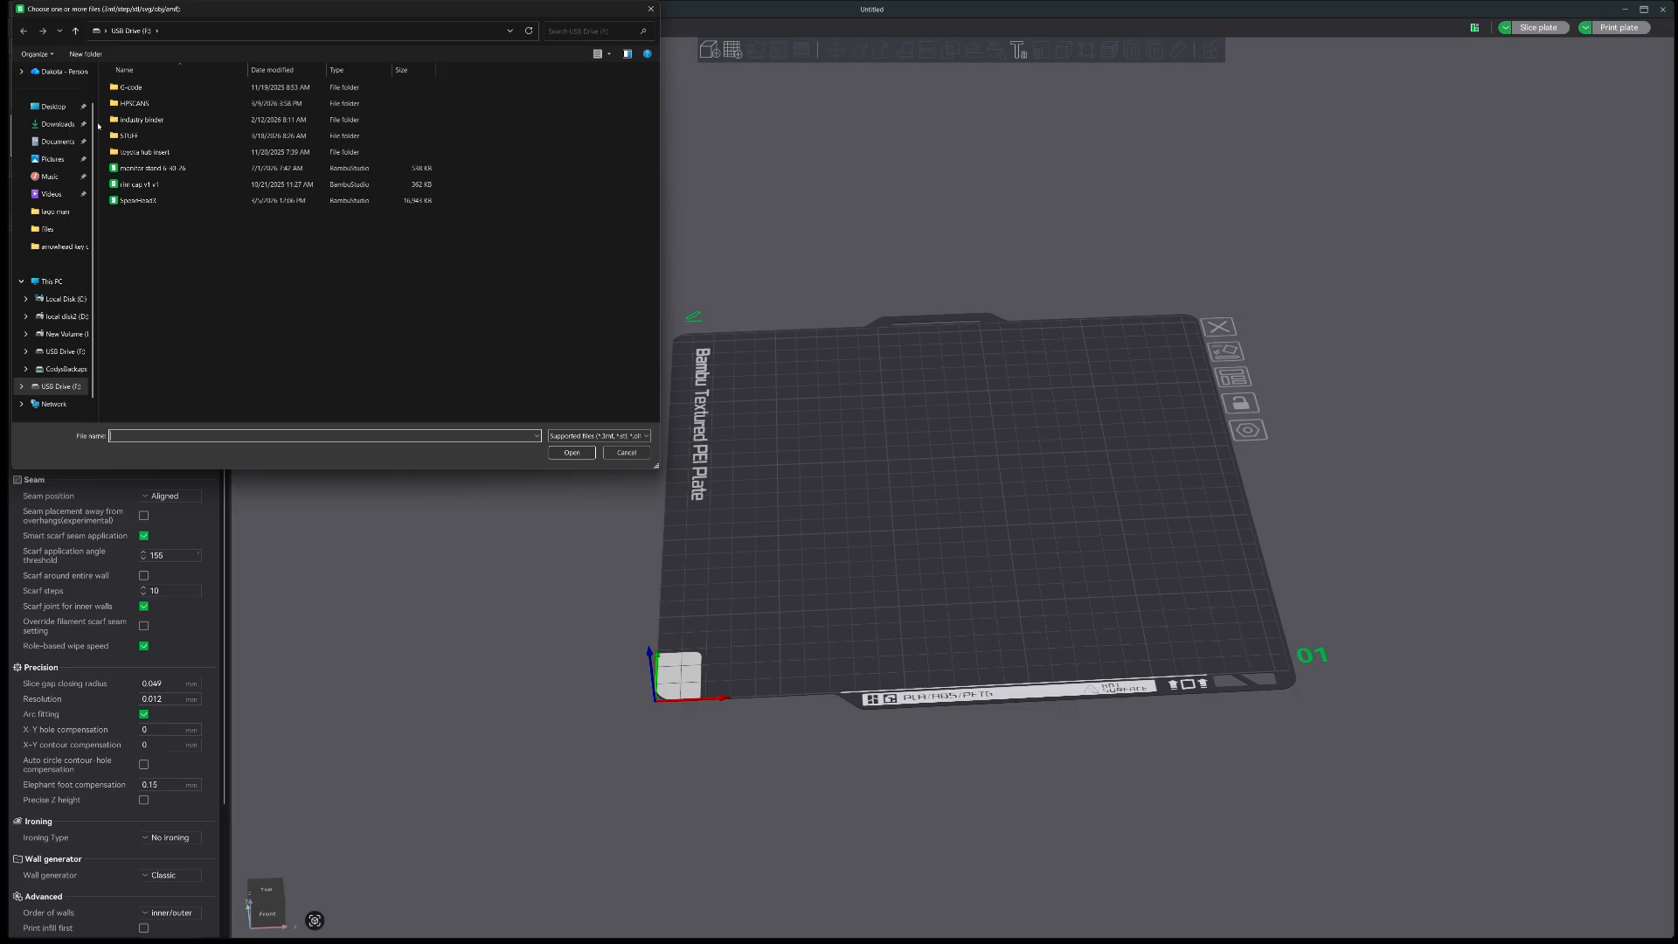
double_click(153, 168)
left_click_drag(942, 632, 1019, 793)
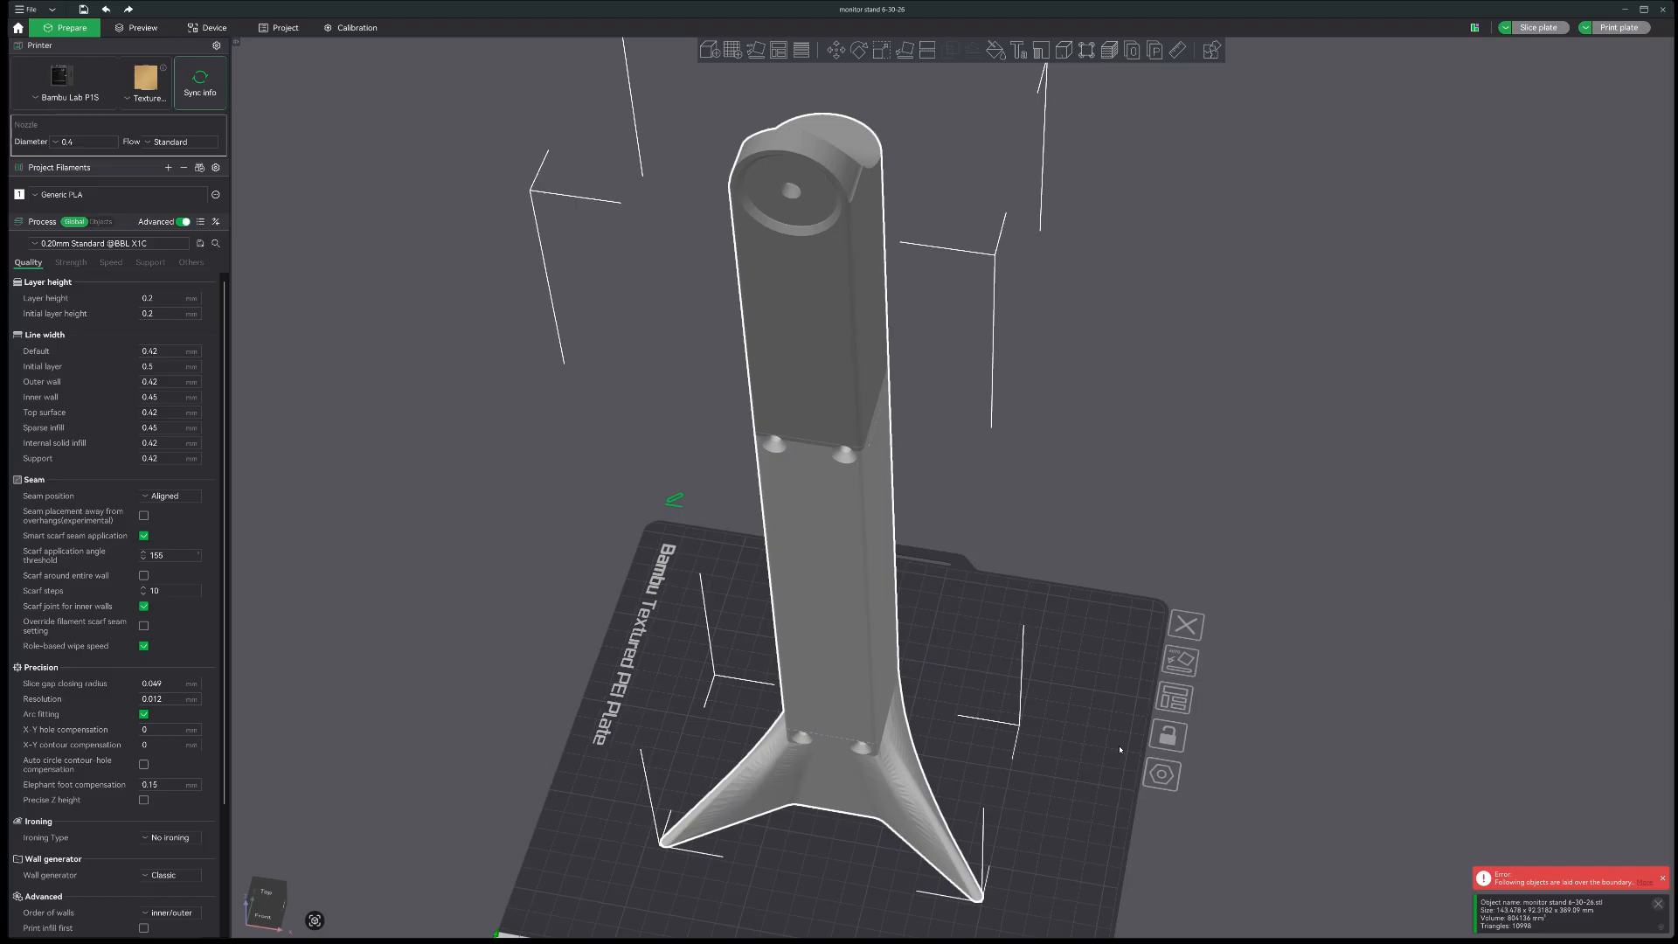
left_click_drag(1121, 745, 1670, 890)
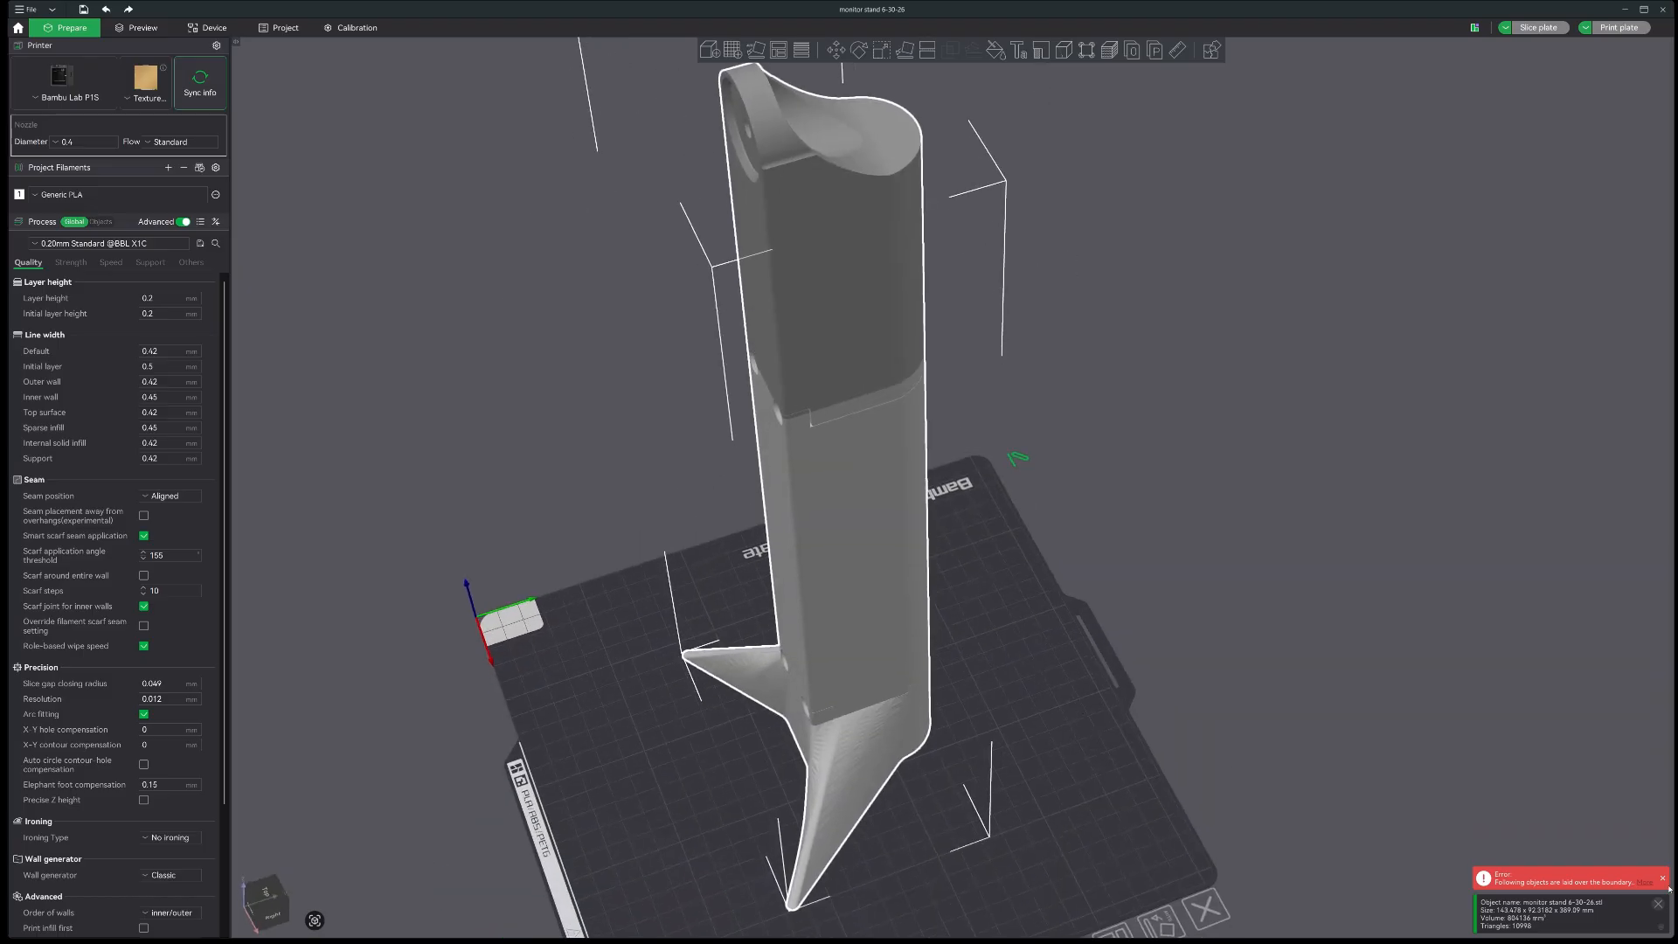
left_click(1660, 902)
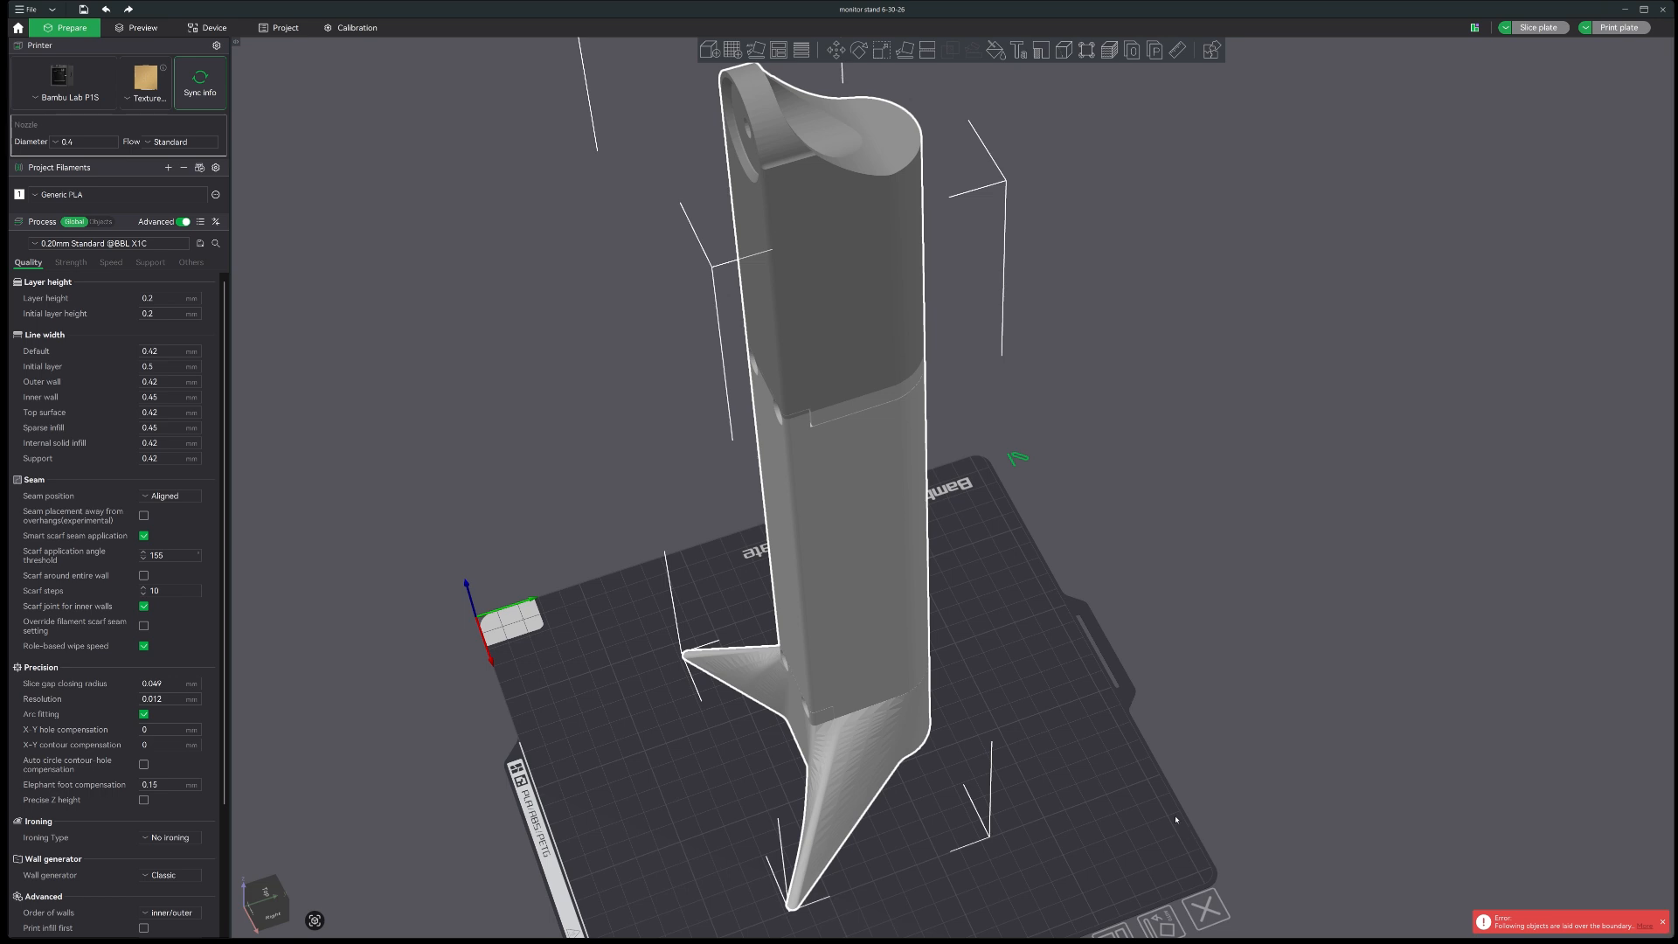
- Split the monitor stand model into separate objects
mouse_move(1154, 860)
left_mouse_down()
mouse_move(1174, 842)
mouse_move(1186, 856)
mouse_move(1150, 858)
left_mouse_up()
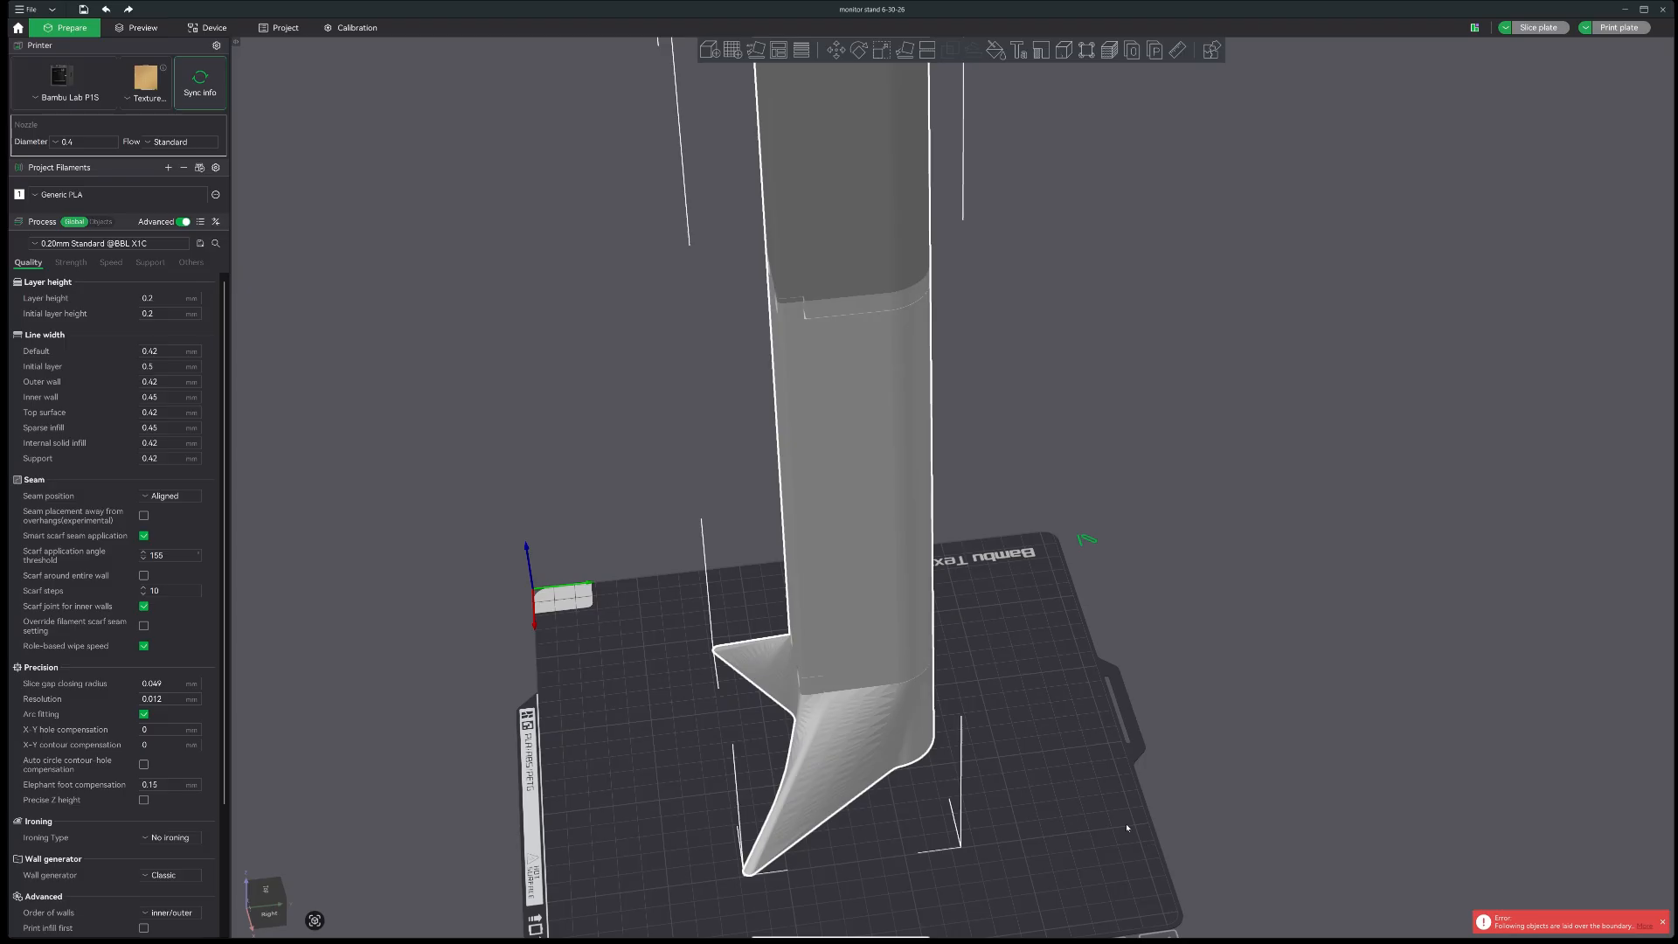
left_click_drag(1100, 817, 890, 619)
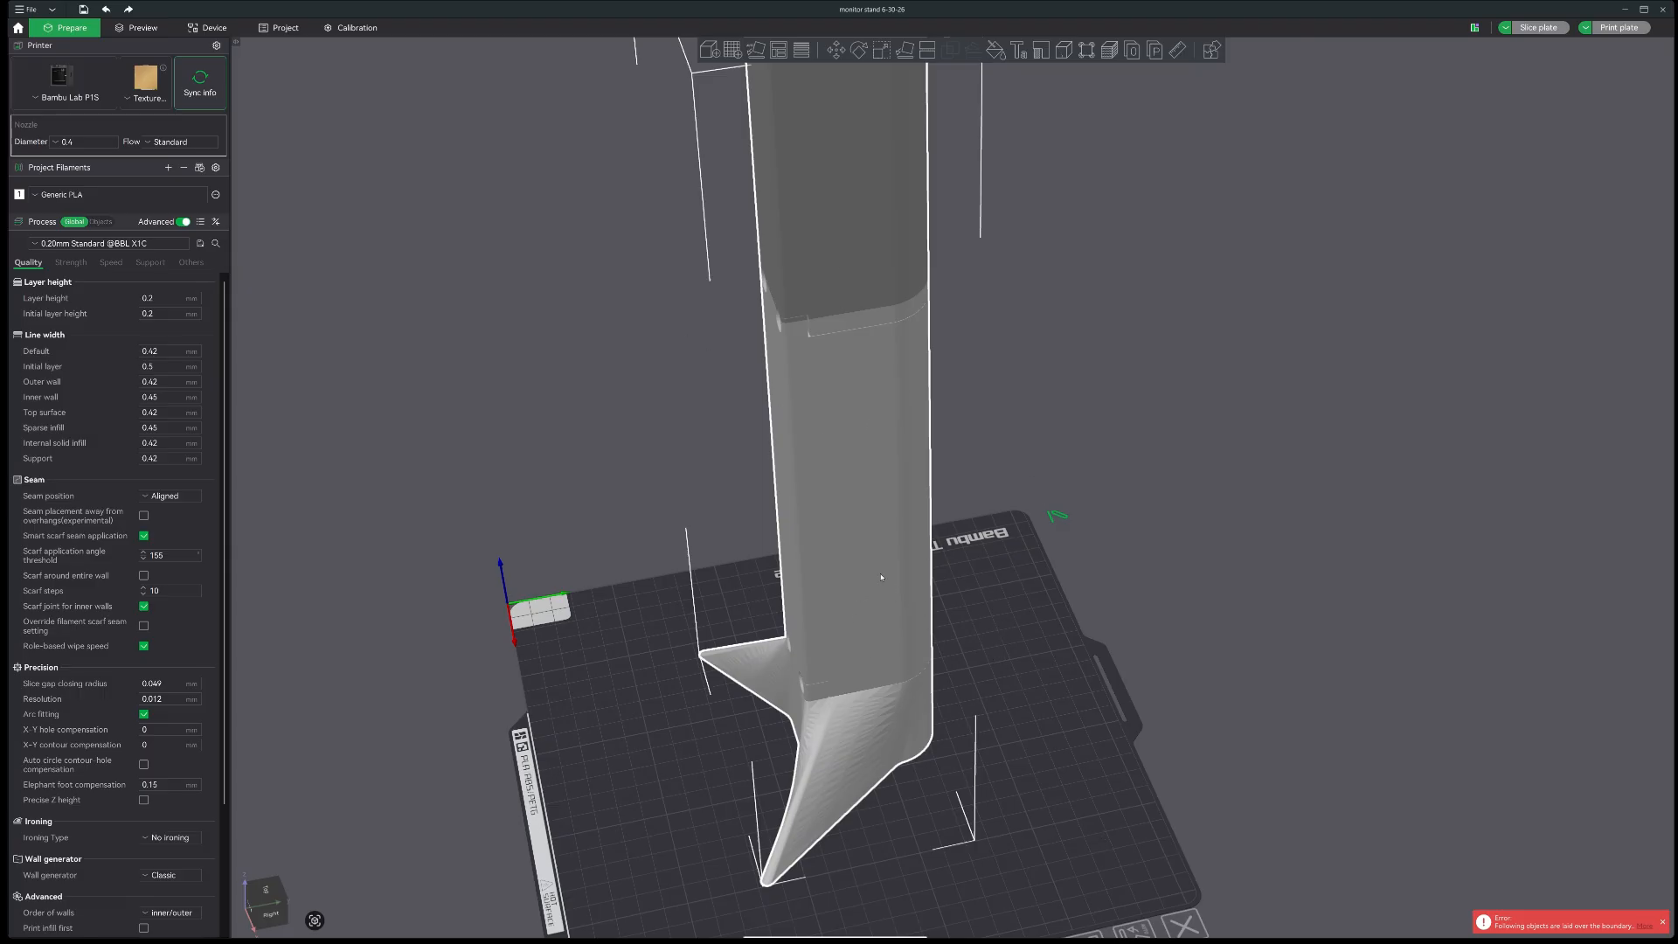
right_click(882, 577)
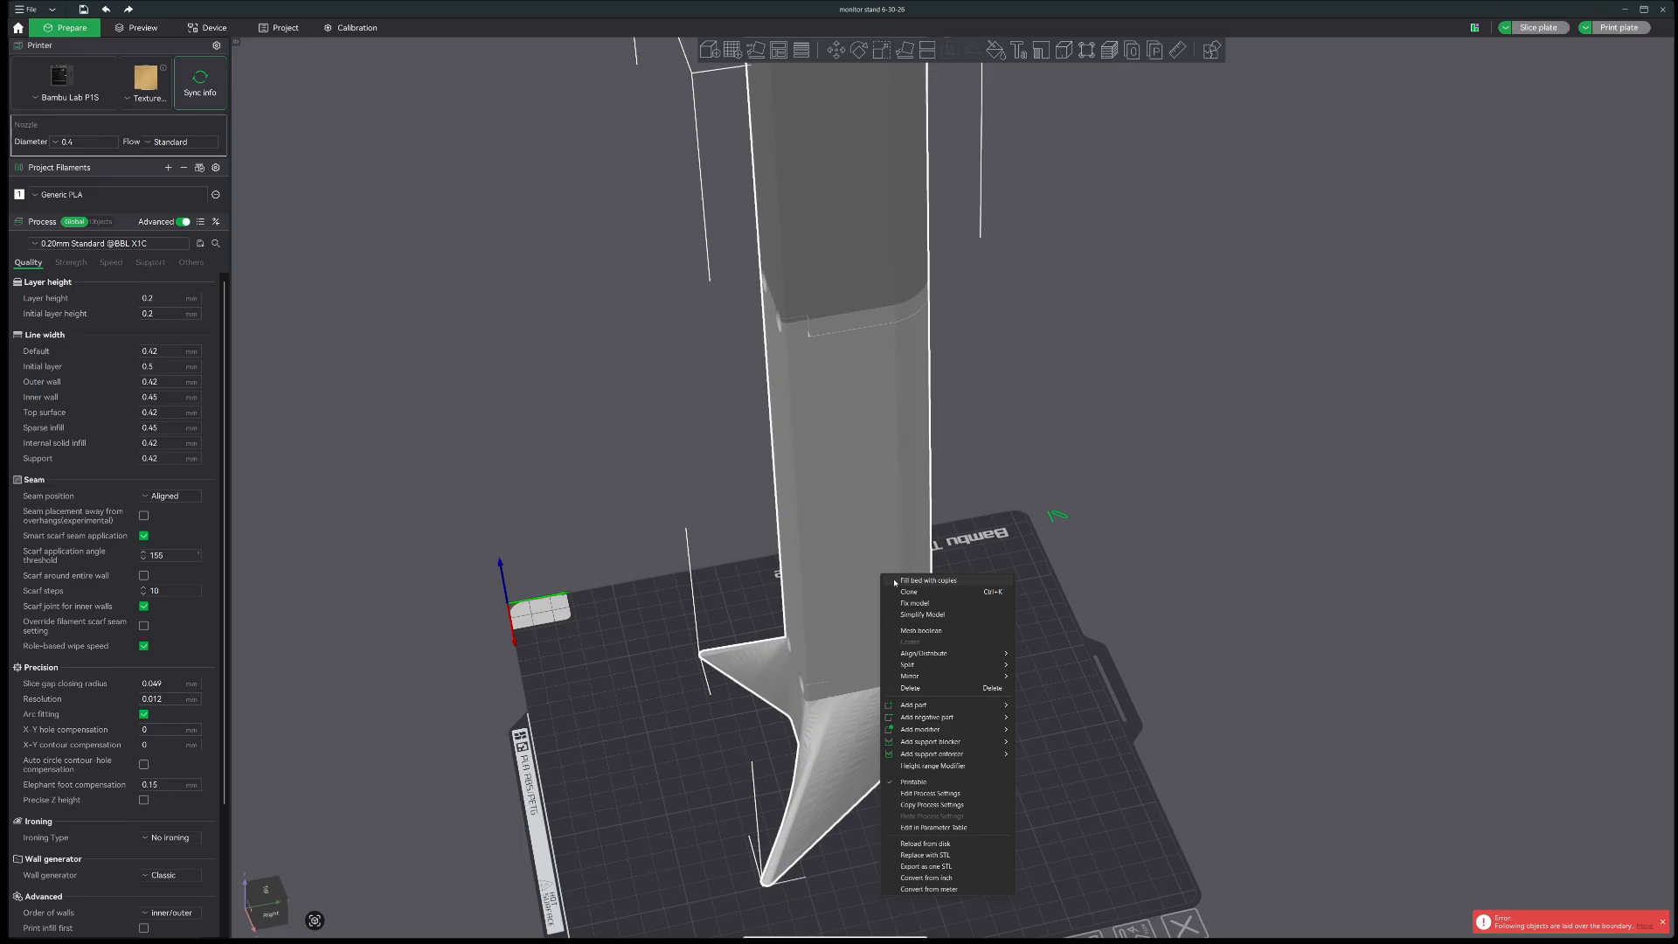
mouse_move(932, 677)
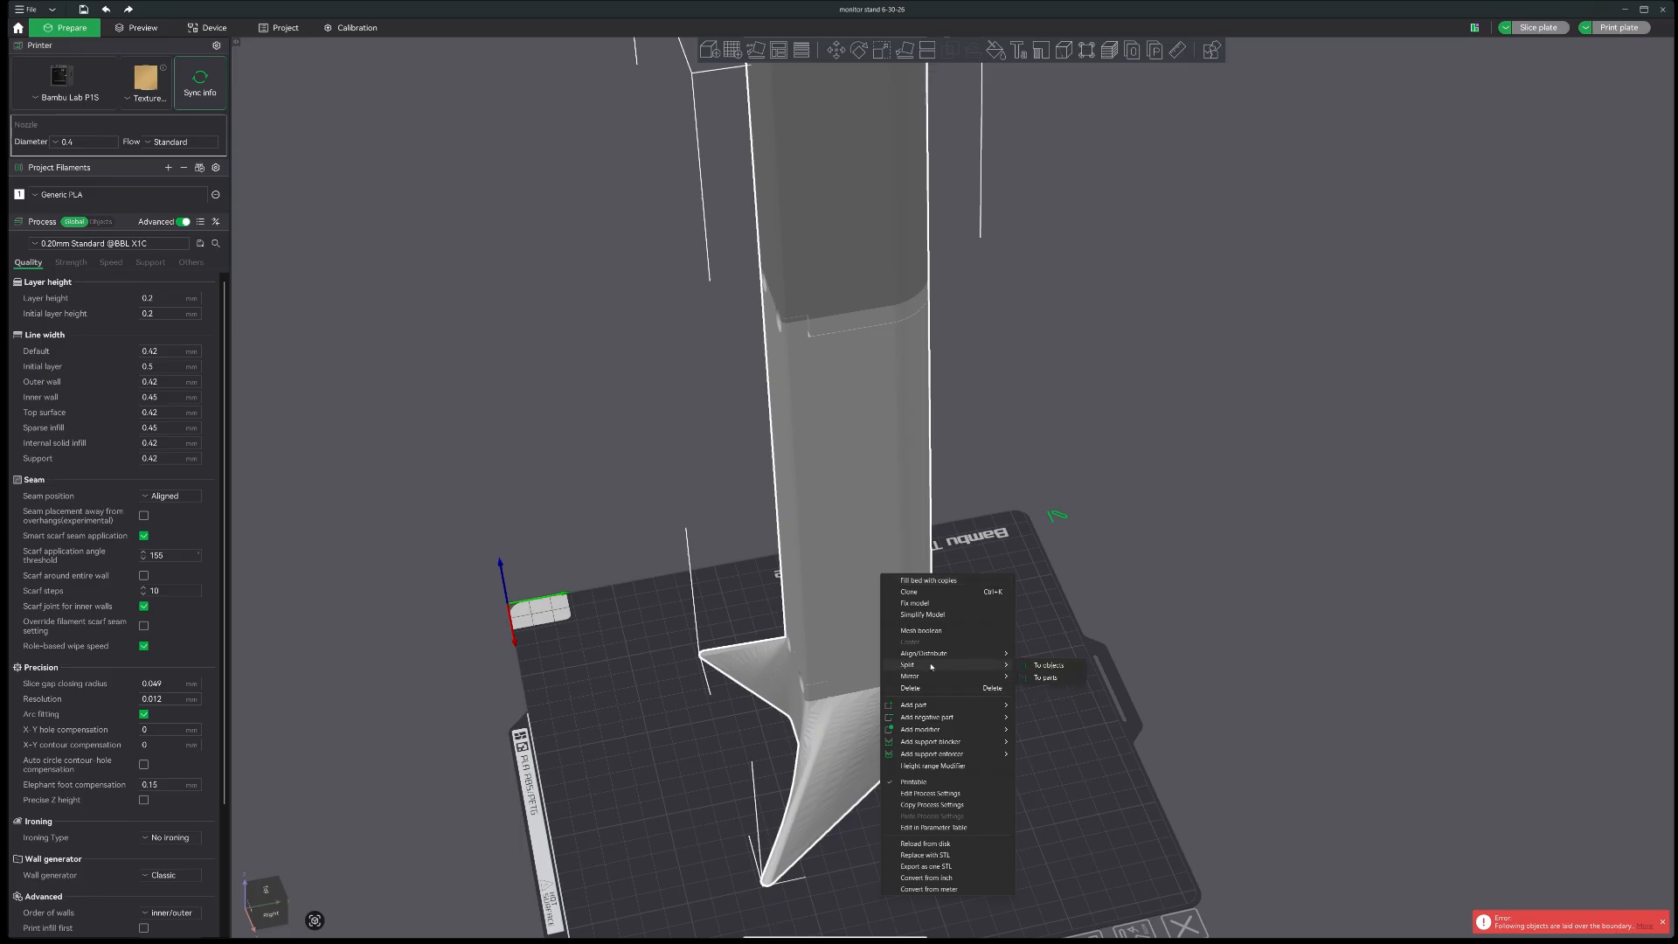
left_click(1062, 666)
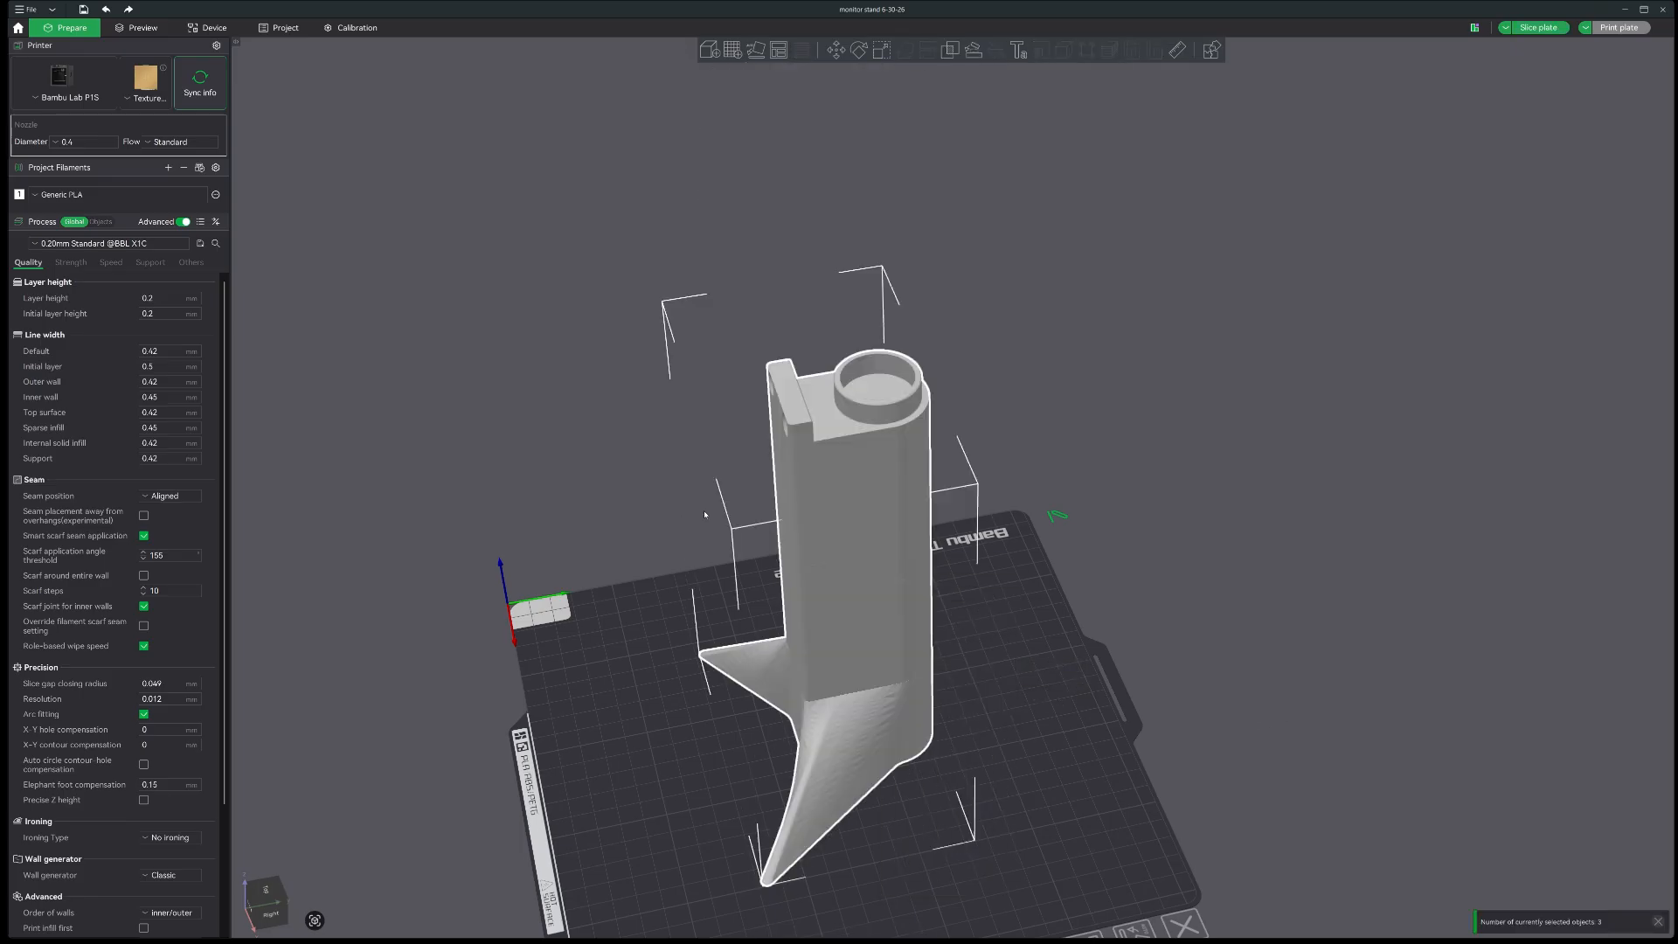
- Spread the stand's base, tall column and curved upper piece apart so they stand separately on the build plate
left_click_drag(978, 432, 982, 720)
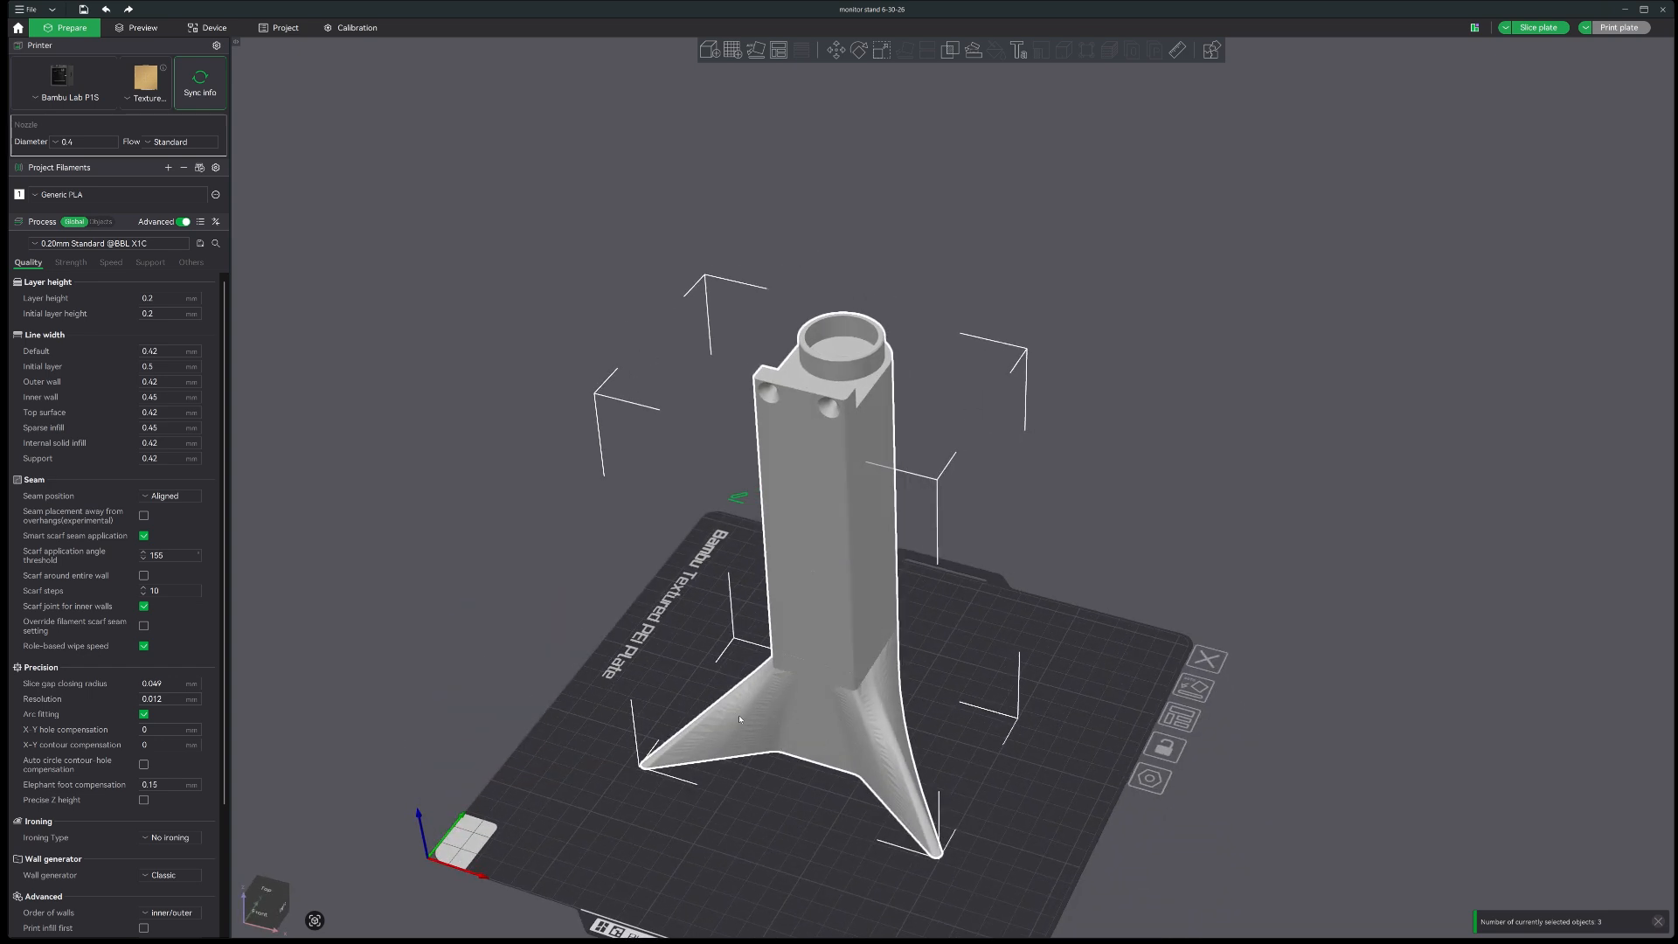
left_click_drag(739, 719, 768, 679)
left_click_drag(704, 874, 704, 877)
left_click(705, 874)
left_click_drag(743, 697, 610, 800)
left_click_drag(887, 614, 1055, 736)
left_click_drag(1197, 655, 1139, 755)
right_click_drag(1139, 756, 1115, 590)
left_click_drag(1083, 659, 1147, 603)
left_click_drag(710, 639, 680, 624)
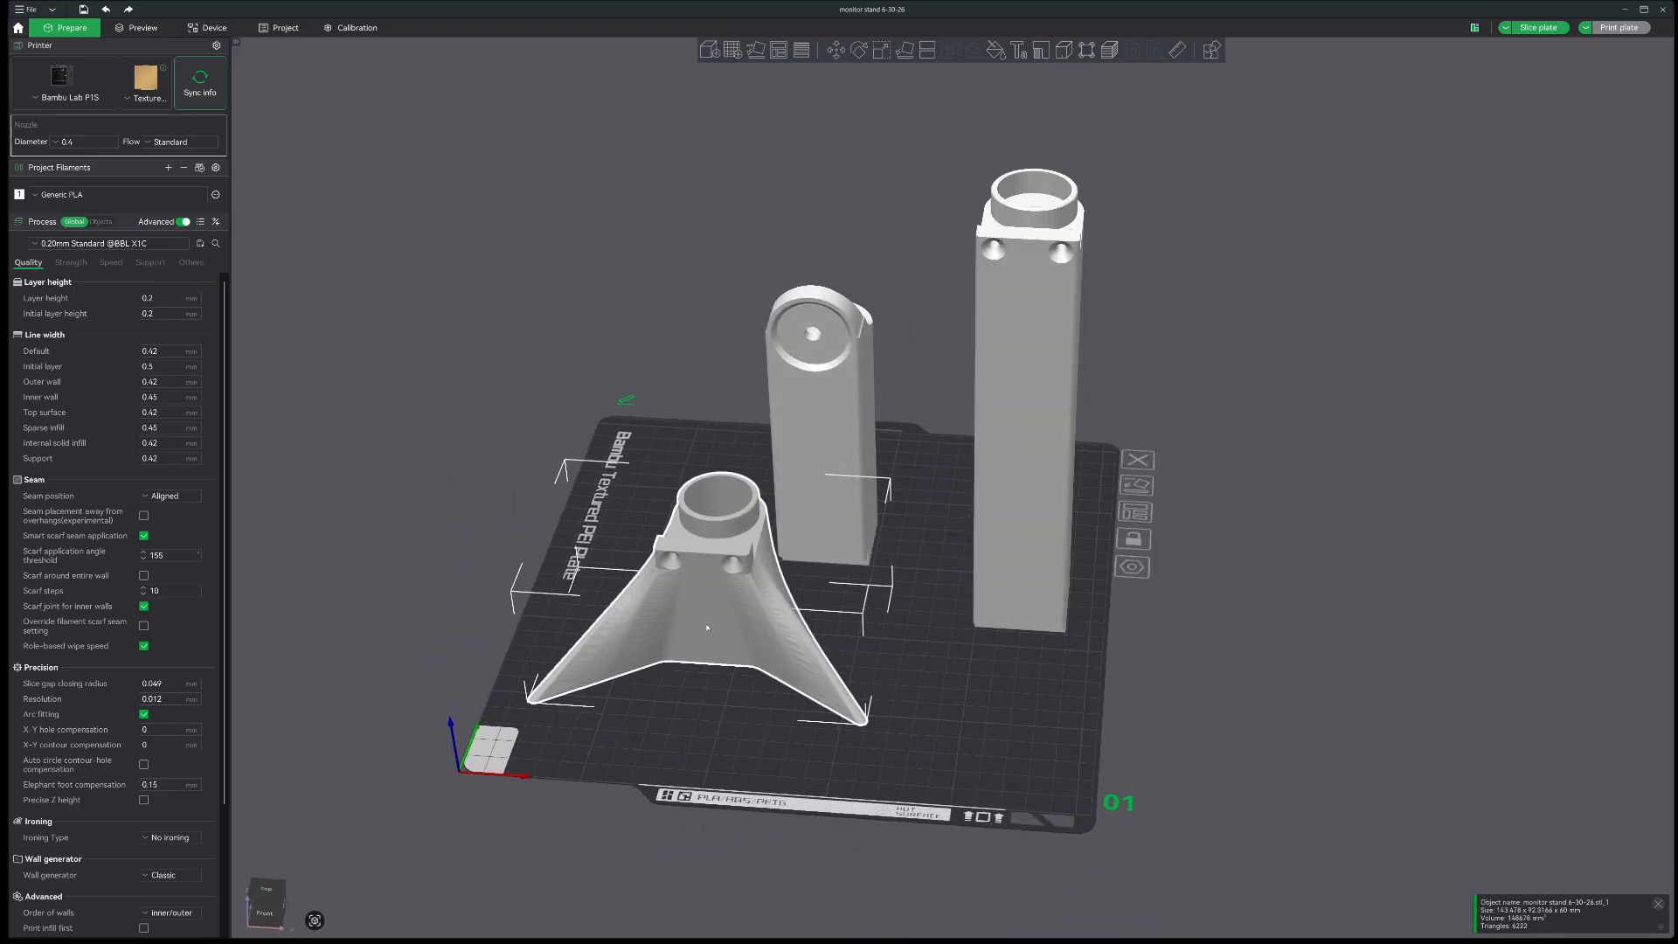
- Select the tall column and switch the process settings to per-object mode
left_click(1022, 419)
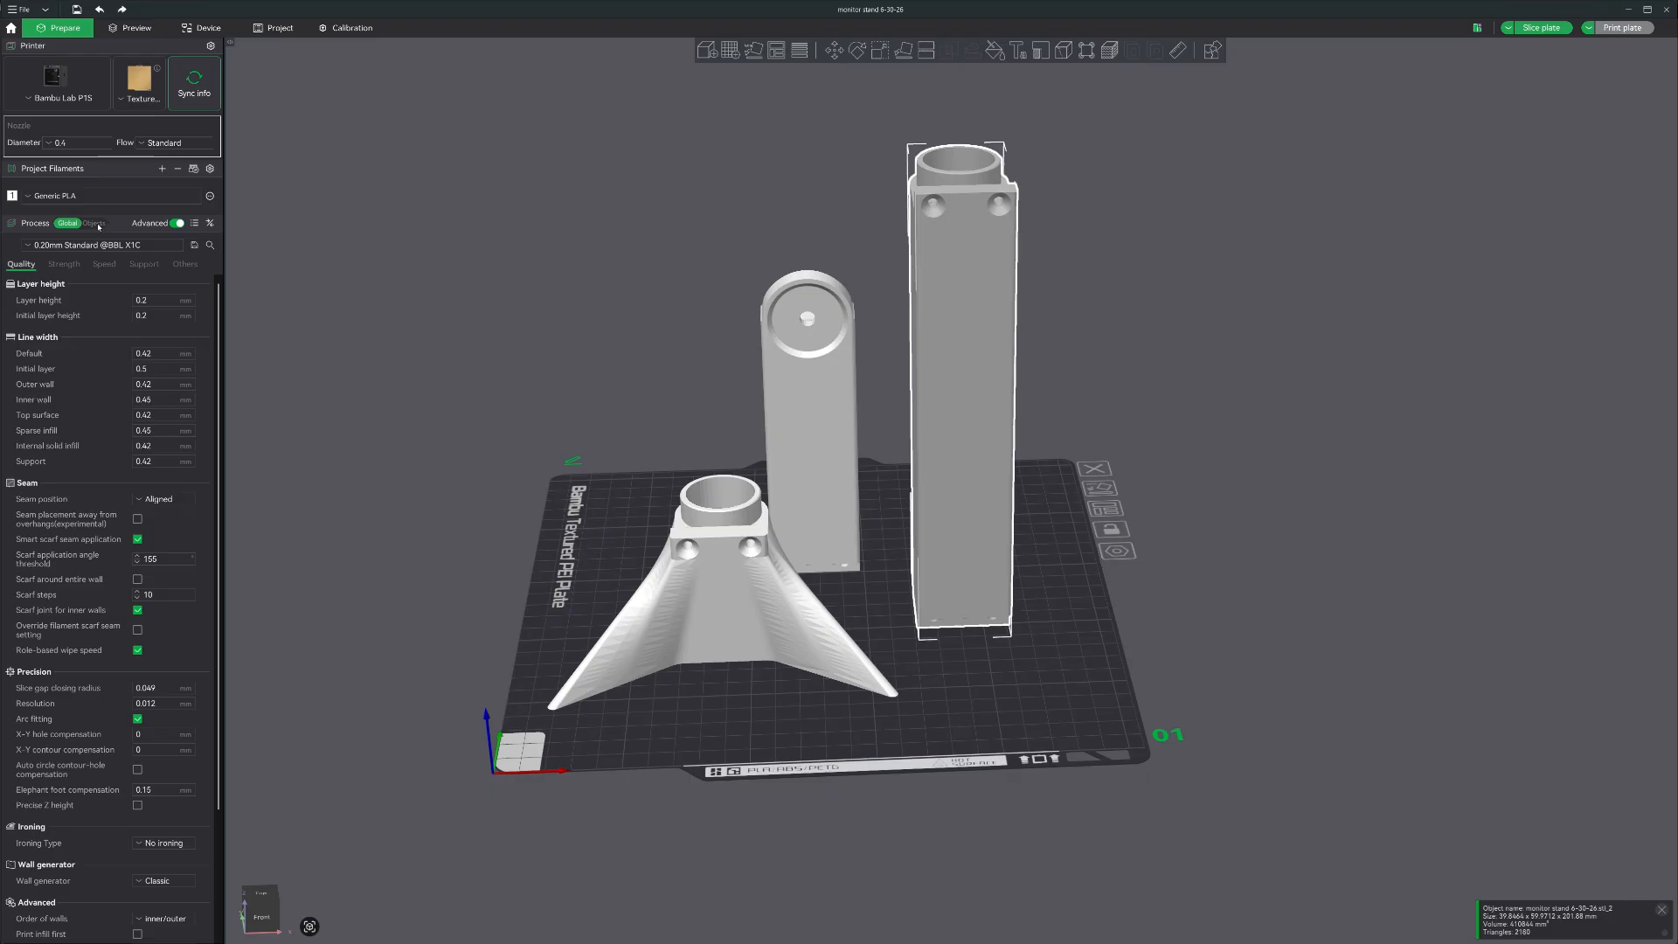
left_click(95, 223)
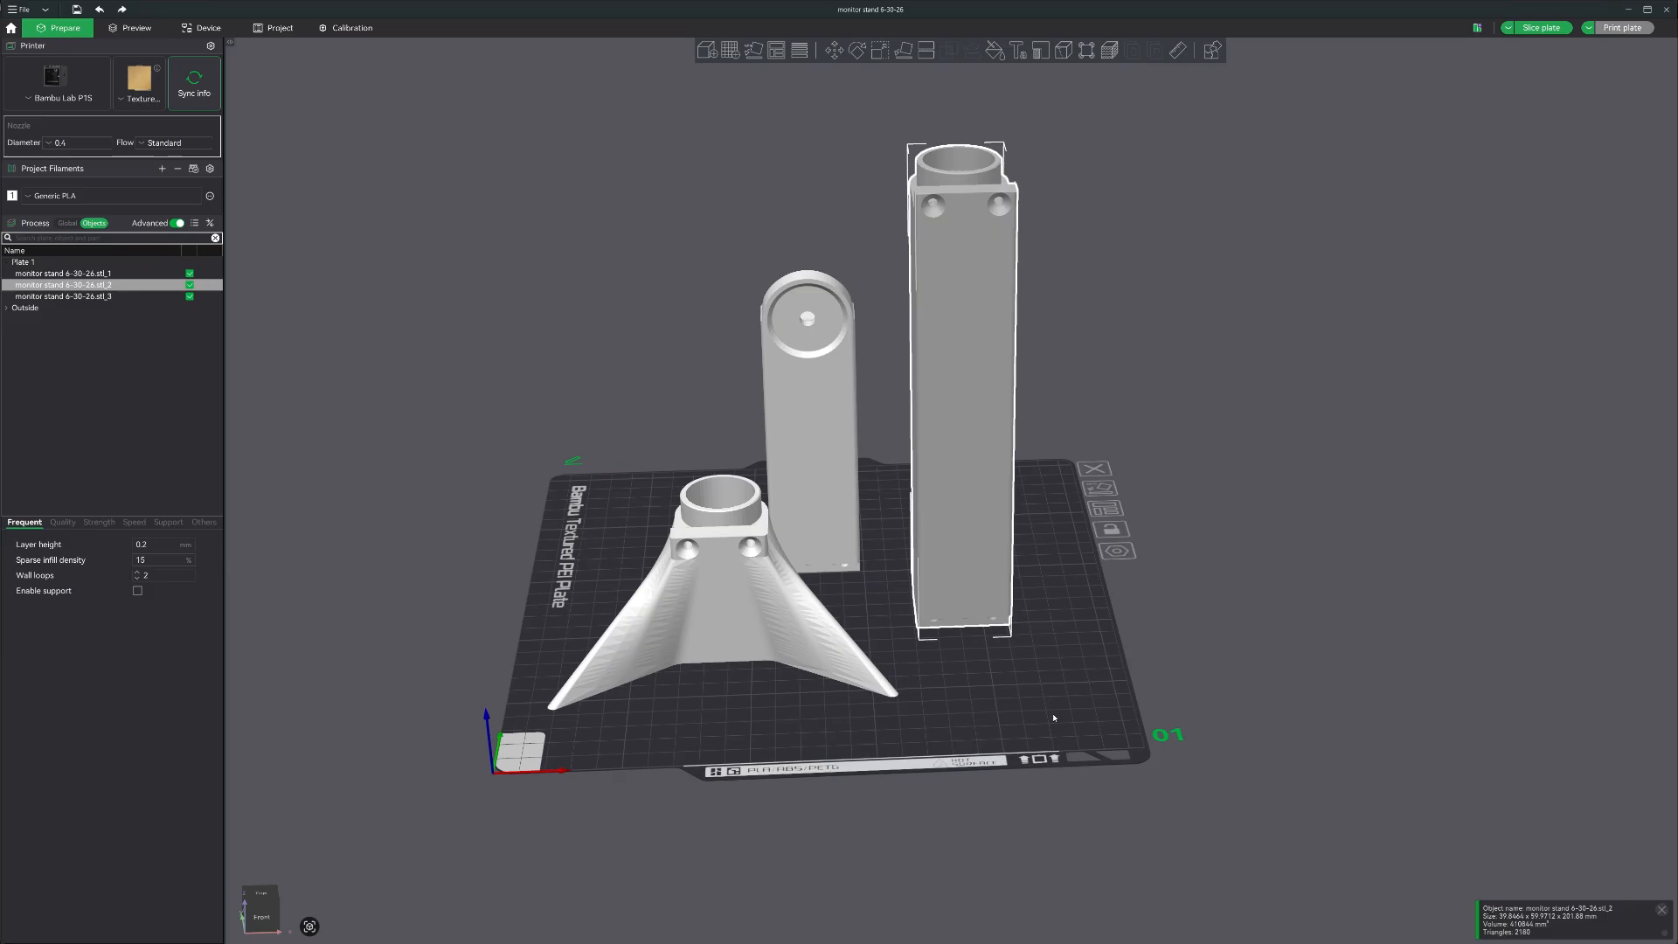
- Examine the commands offered for the empty plate and the modifier shapes available for the tall column
left_click_drag(1053, 718, 1015, 700)
right_click(1013, 697)
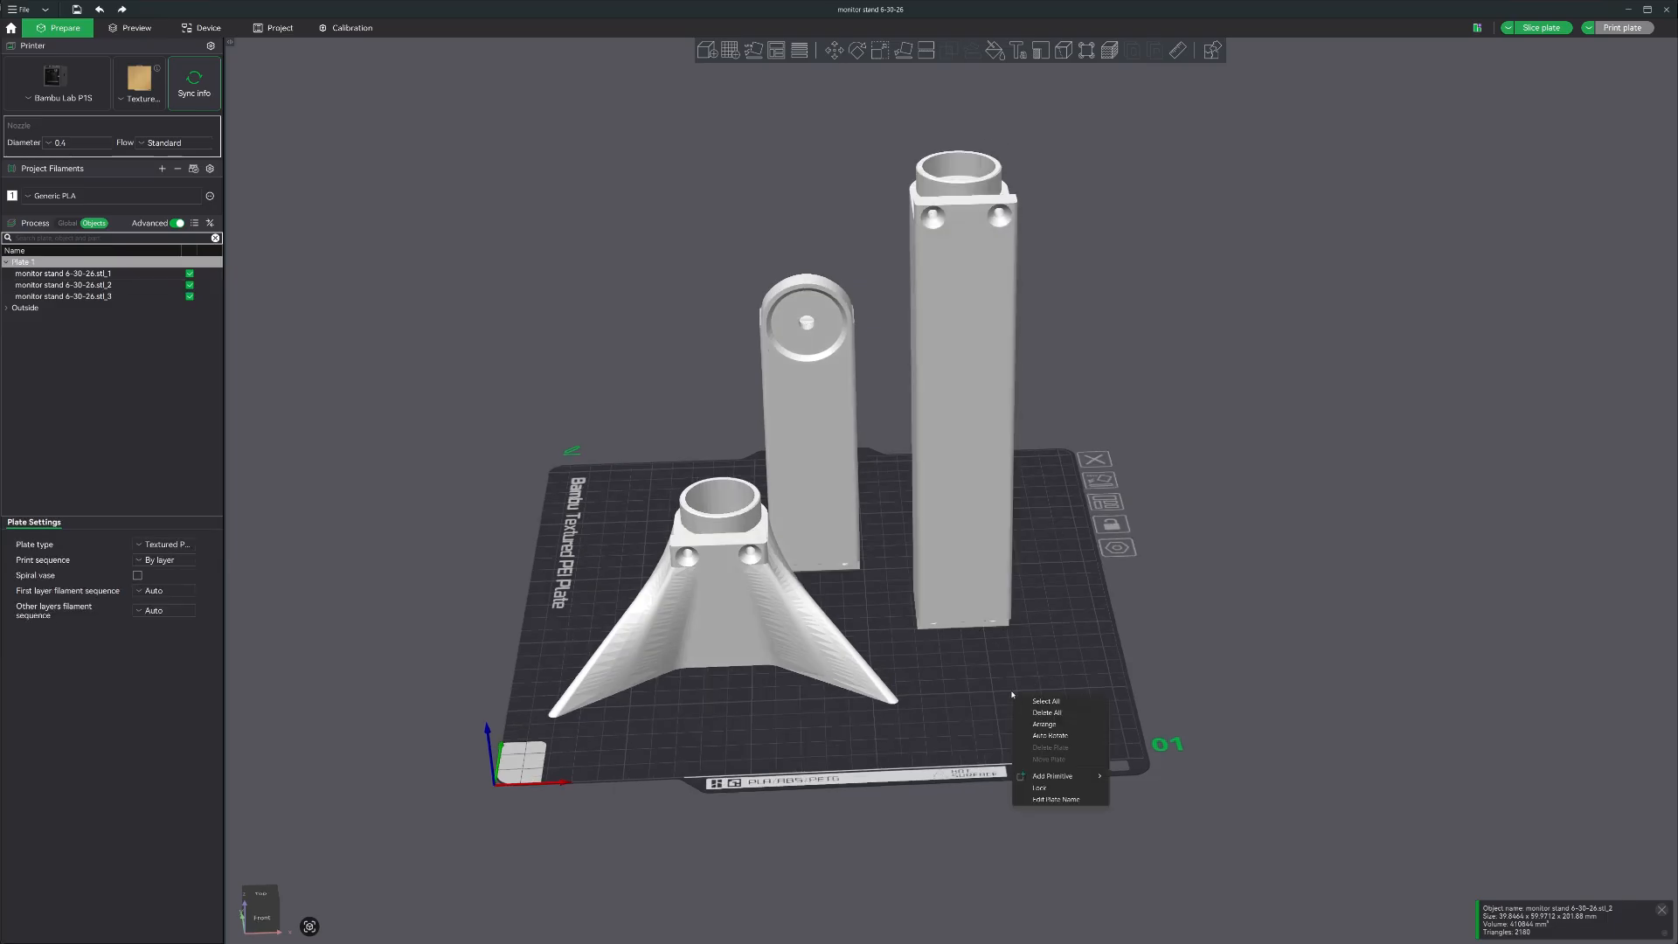
left_click(972, 572)
right_click(968, 532)
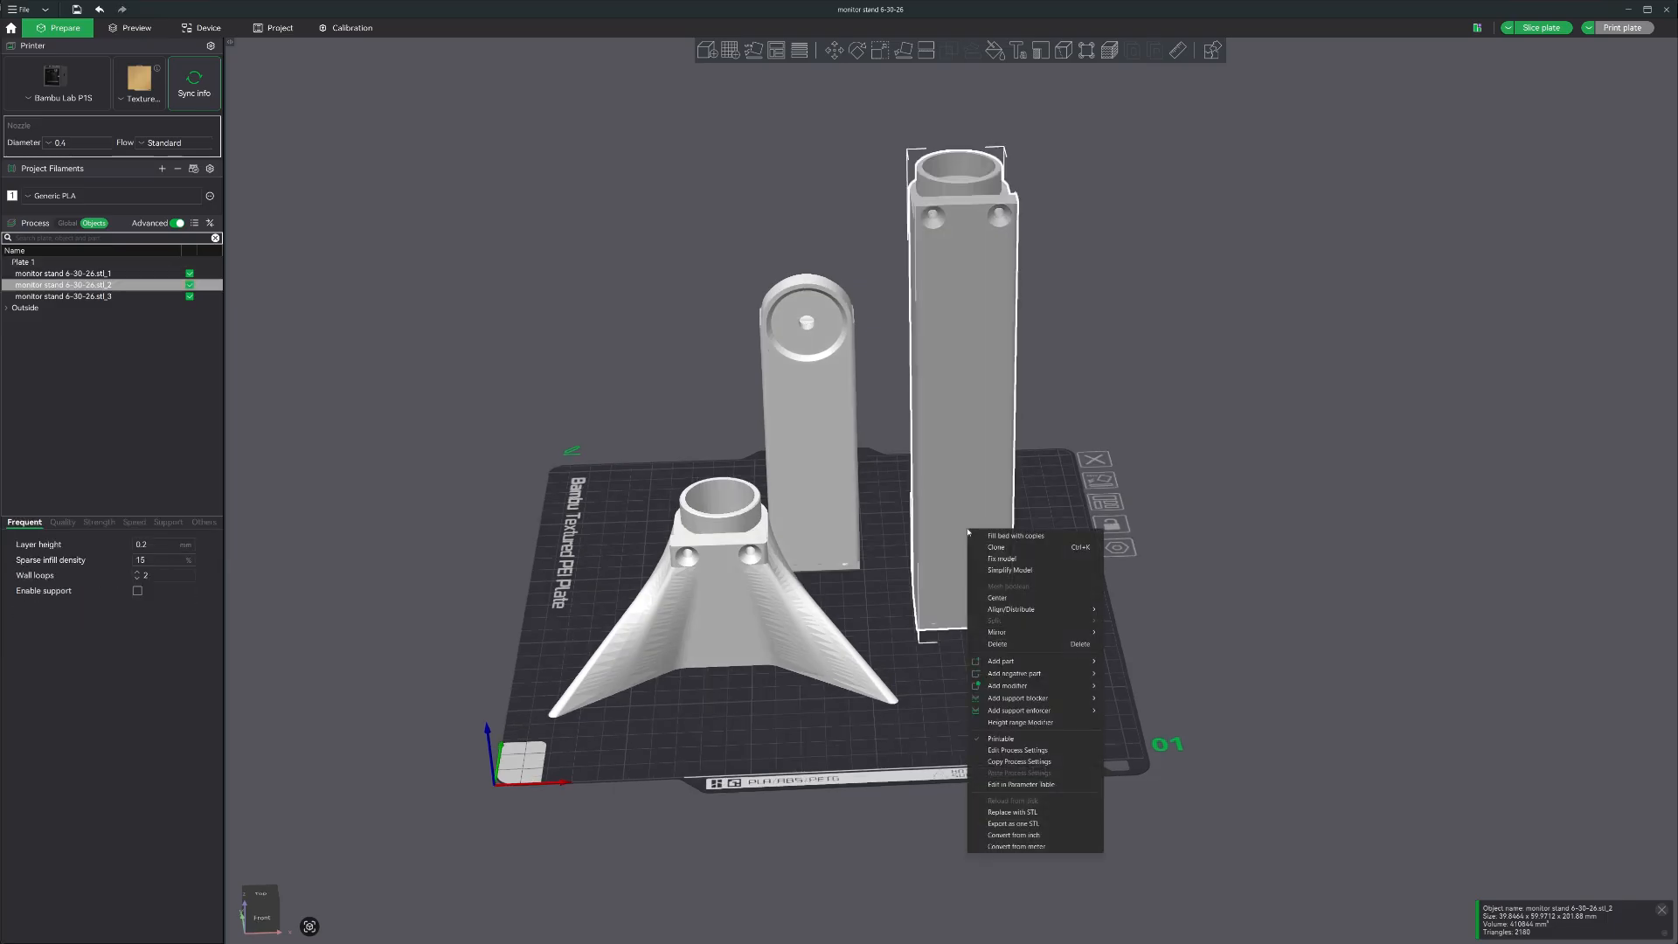
mouse_move(1029, 687)
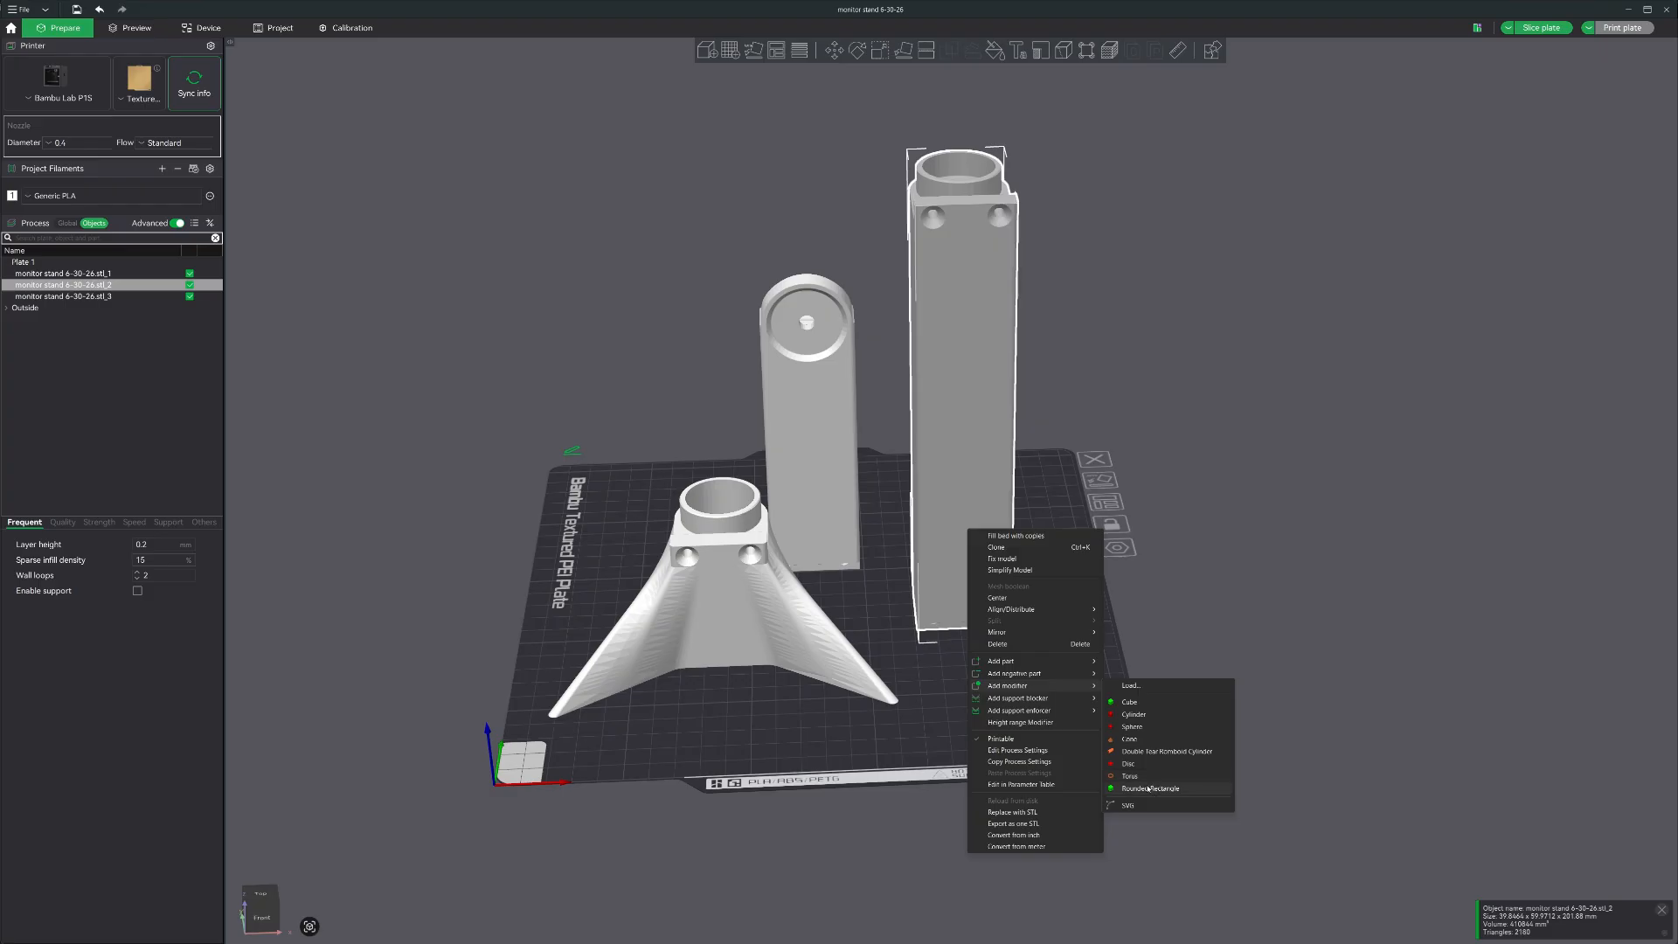
- Add a cylinder modifier to the curved upper piece of the stand and accept per-object setting mode
left_click(835, 502)
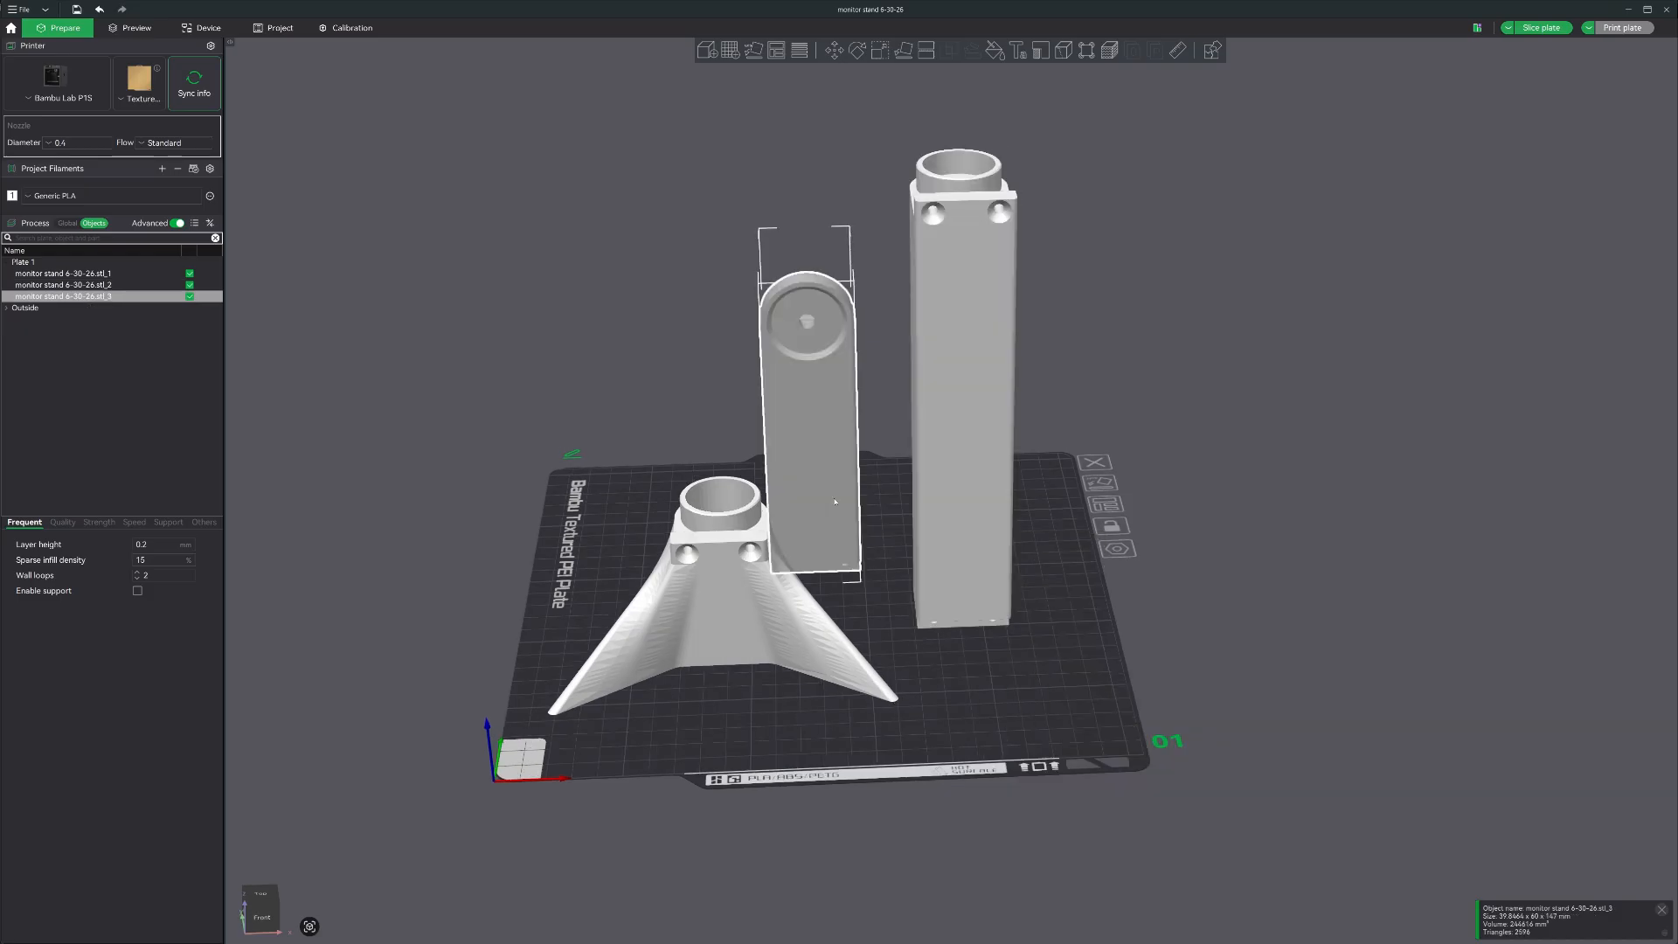
left_click_drag(977, 712, 931, 729)
left_click_drag(805, 679, 701, 680)
left_click_drag(901, 590, 933, 634)
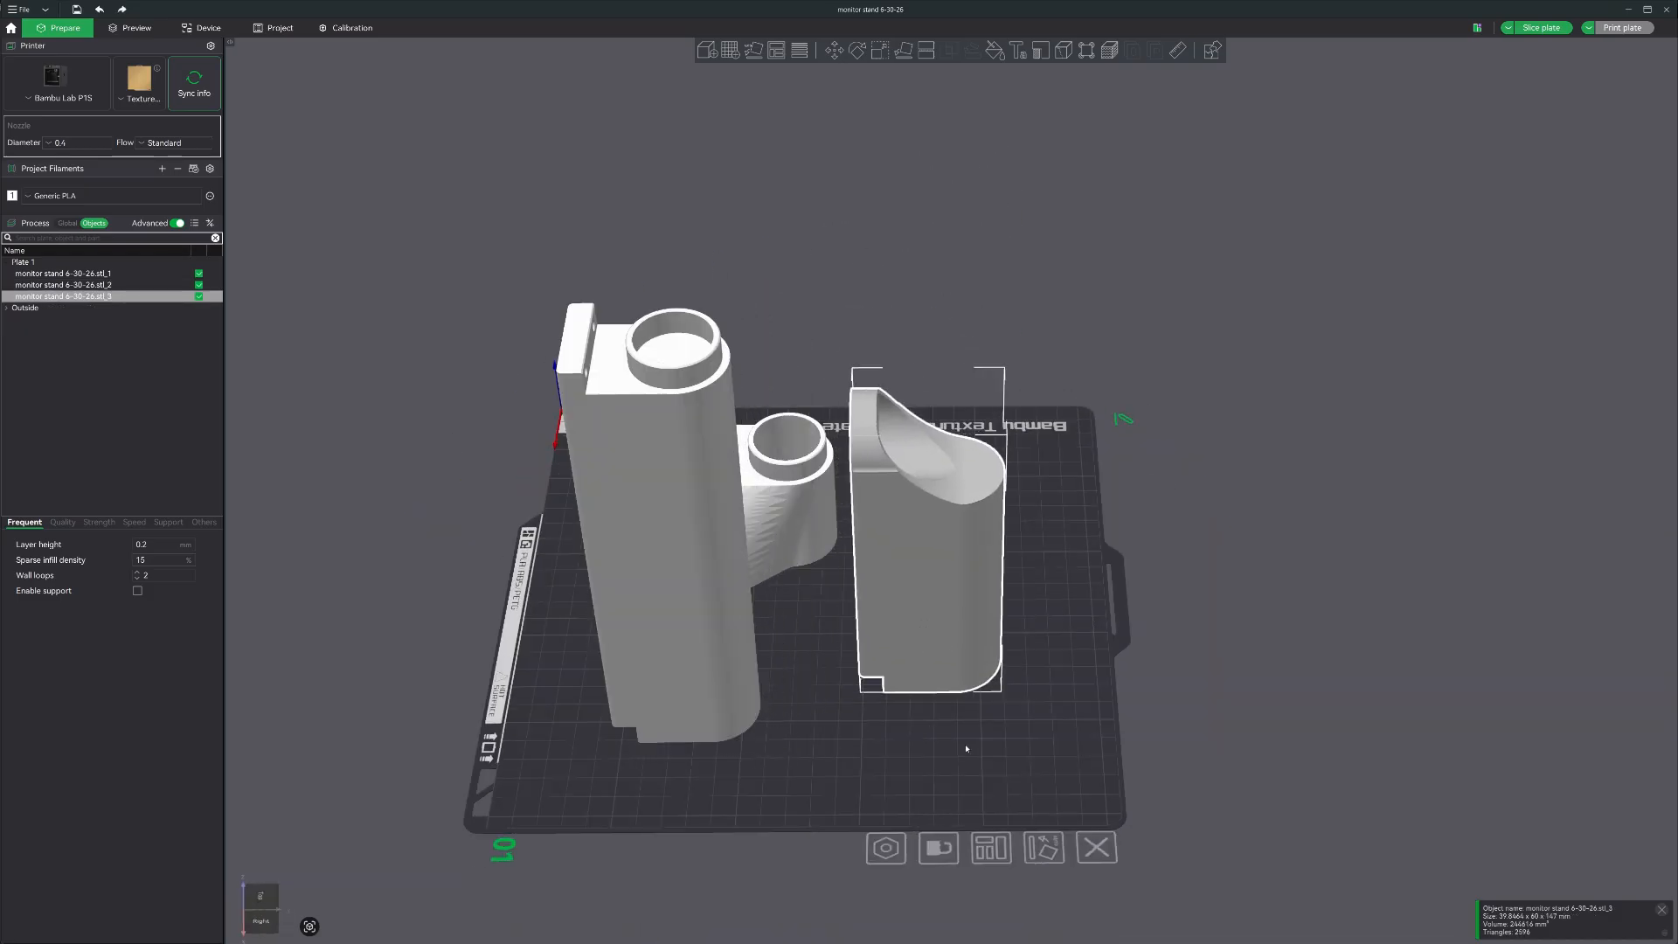
left_click_drag(966, 749, 964, 732)
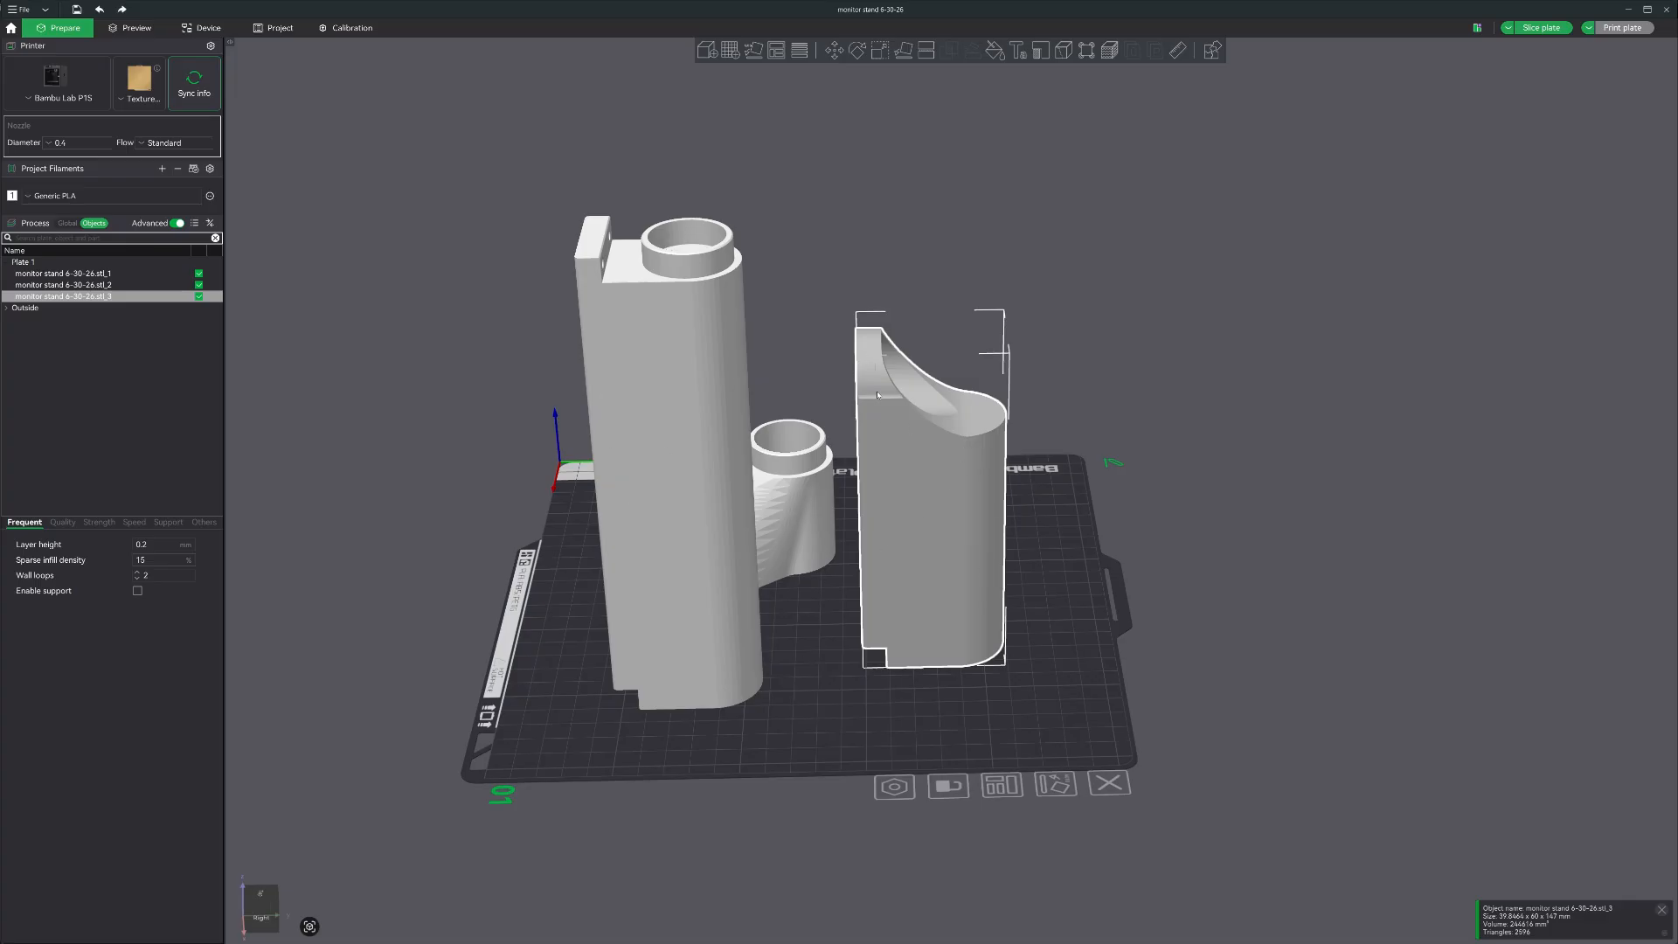
left_click_drag(877, 395, 822, 166)
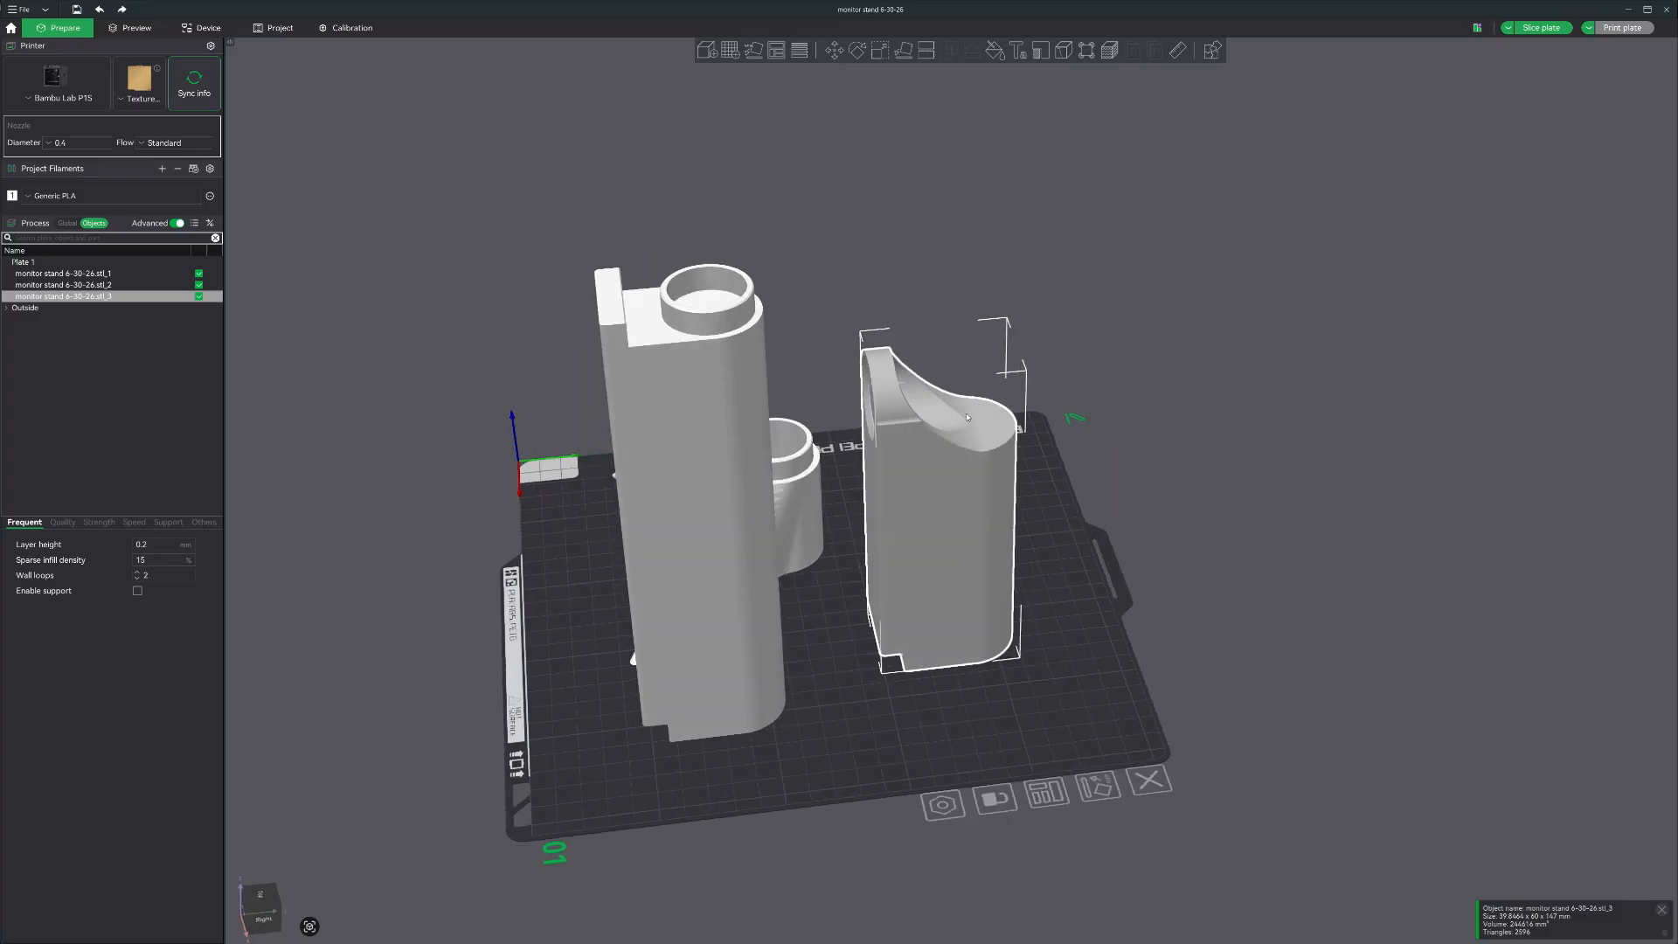
right_click(983, 463)
mouse_move(1049, 617)
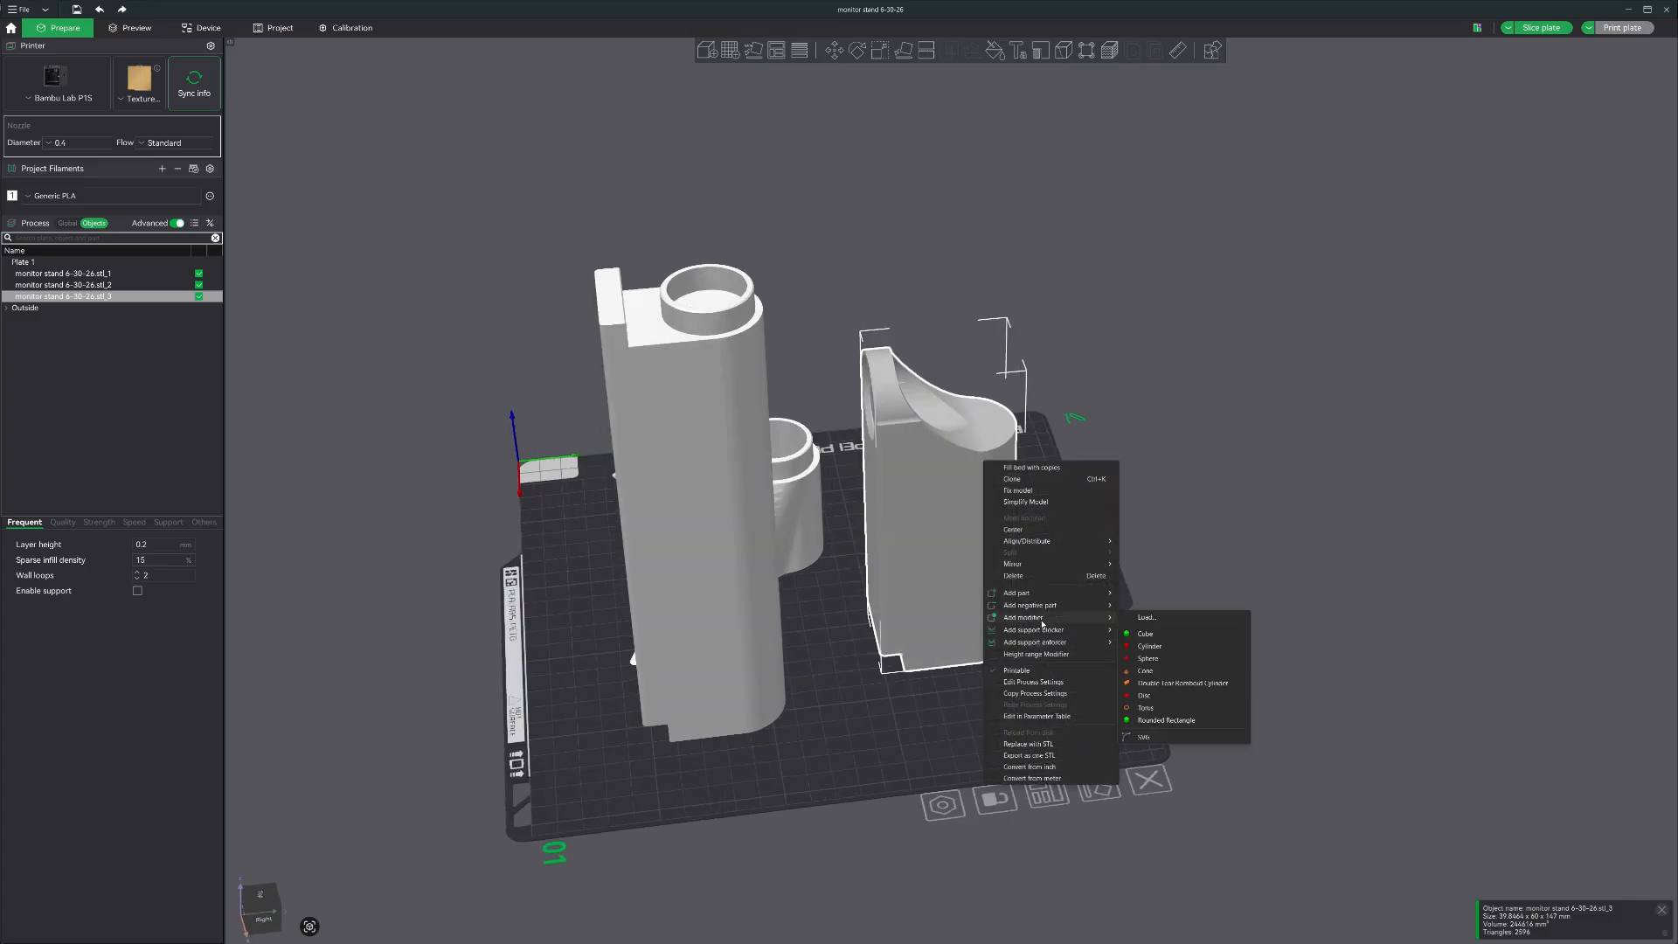
left_click(1149, 648)
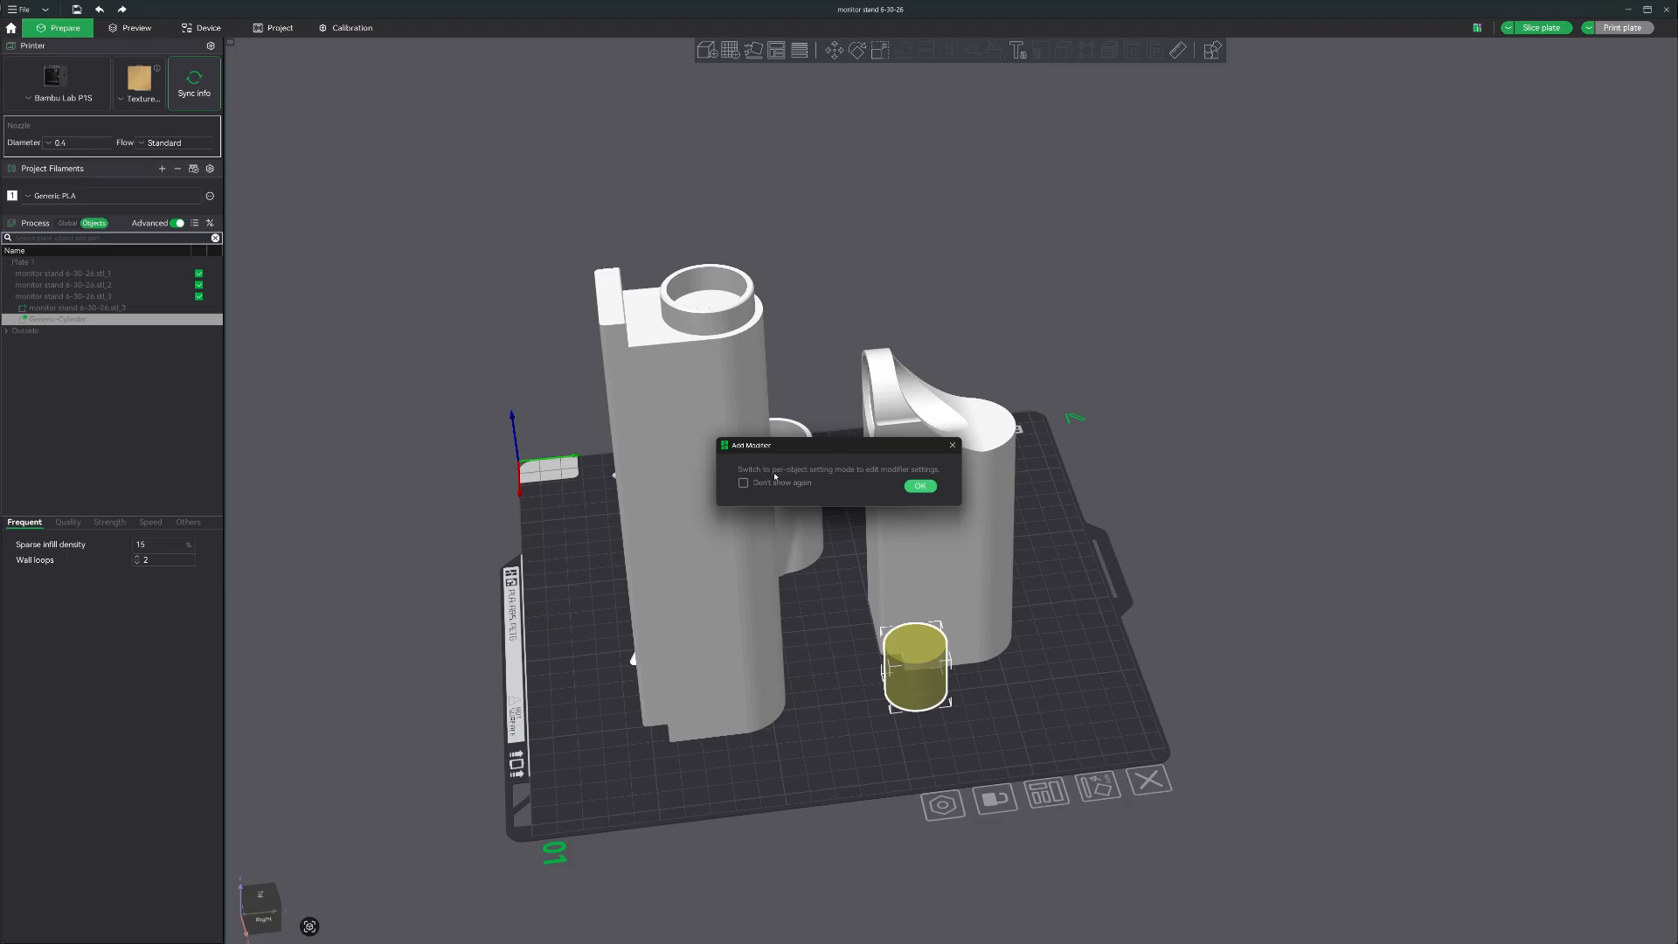
left_click(920, 487)
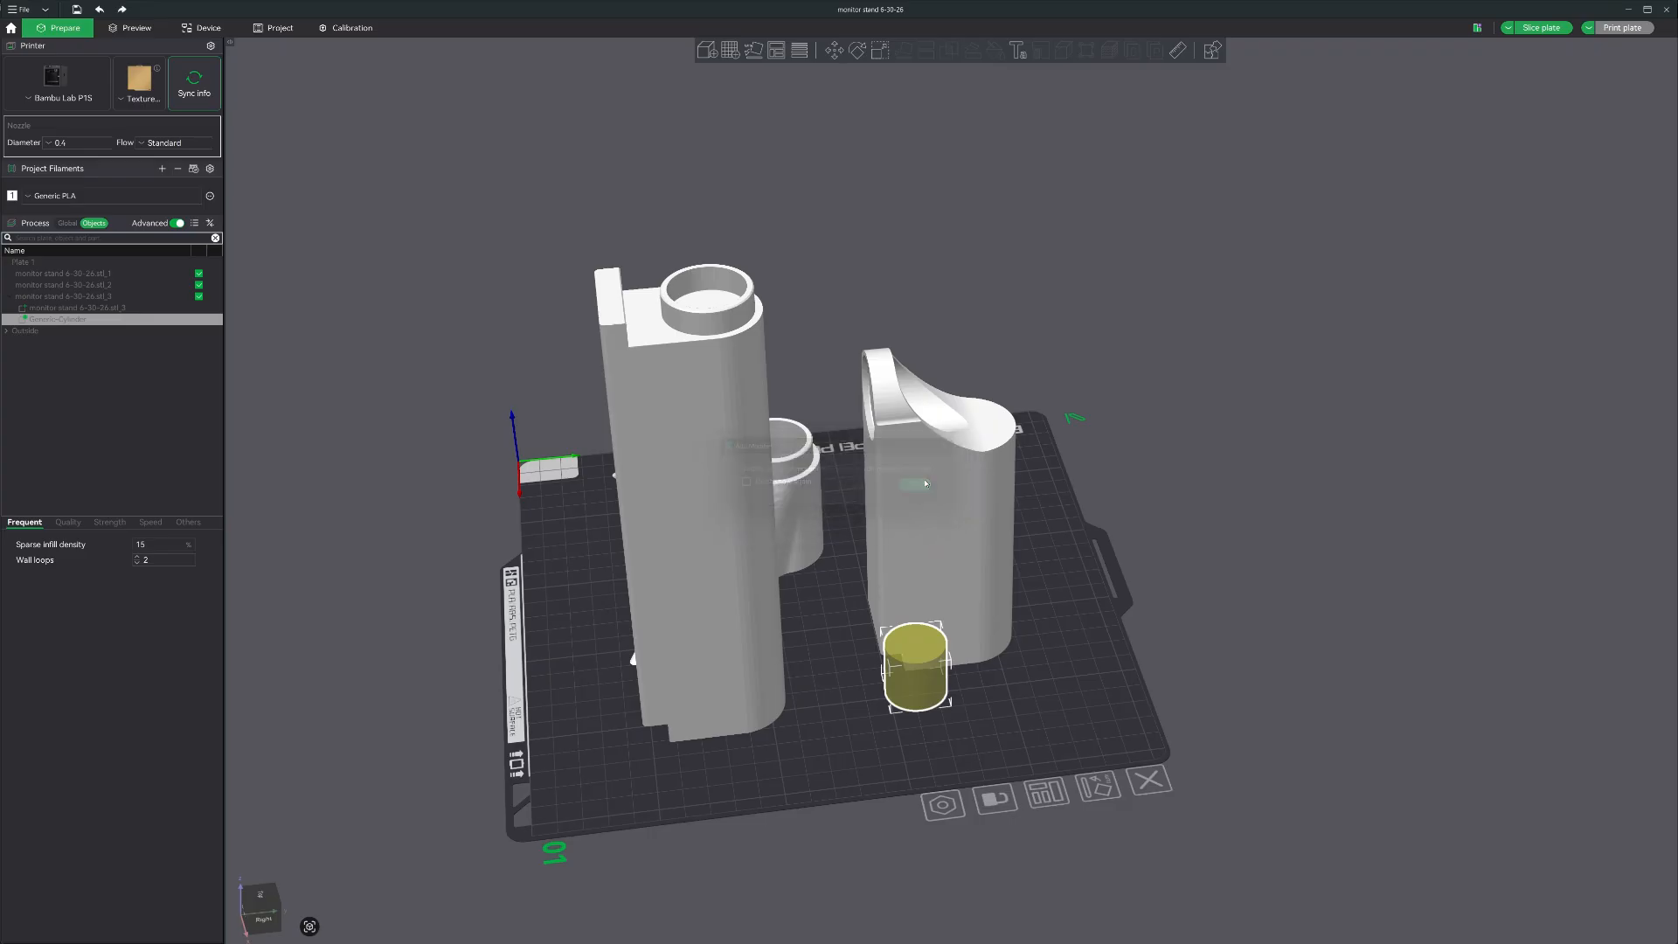
- Move the cylinder modifier slightly outward from the curved upper piece and set its uniform scale to 400%
left_click_drag(927, 657, 938, 695)
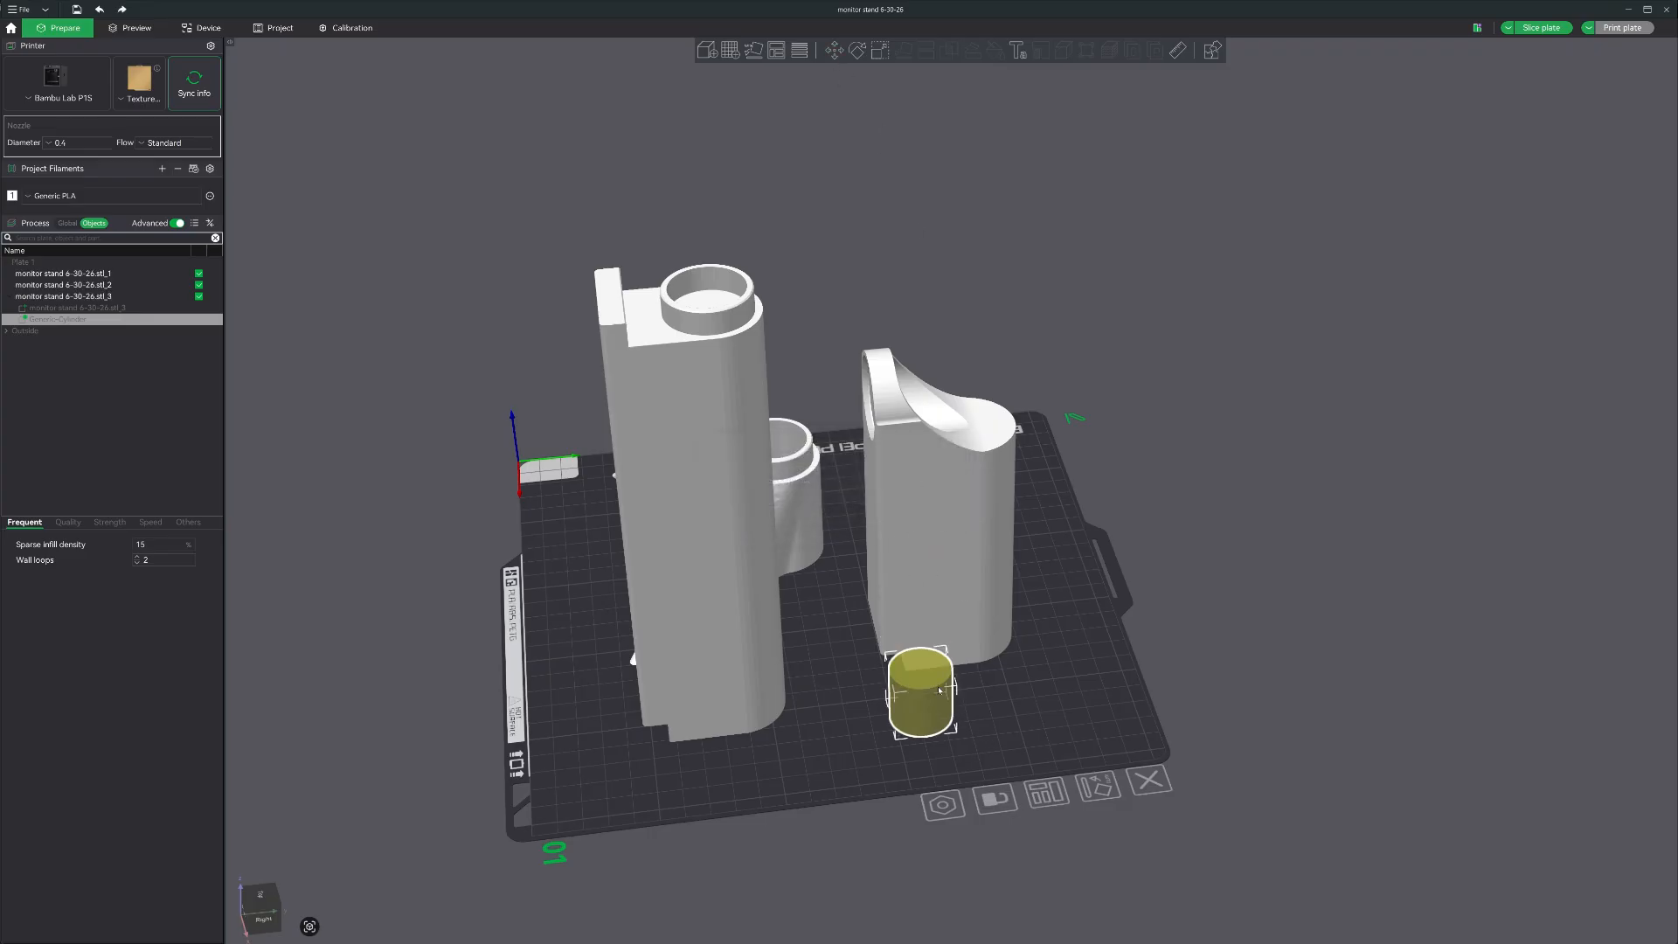
left_click(878, 54)
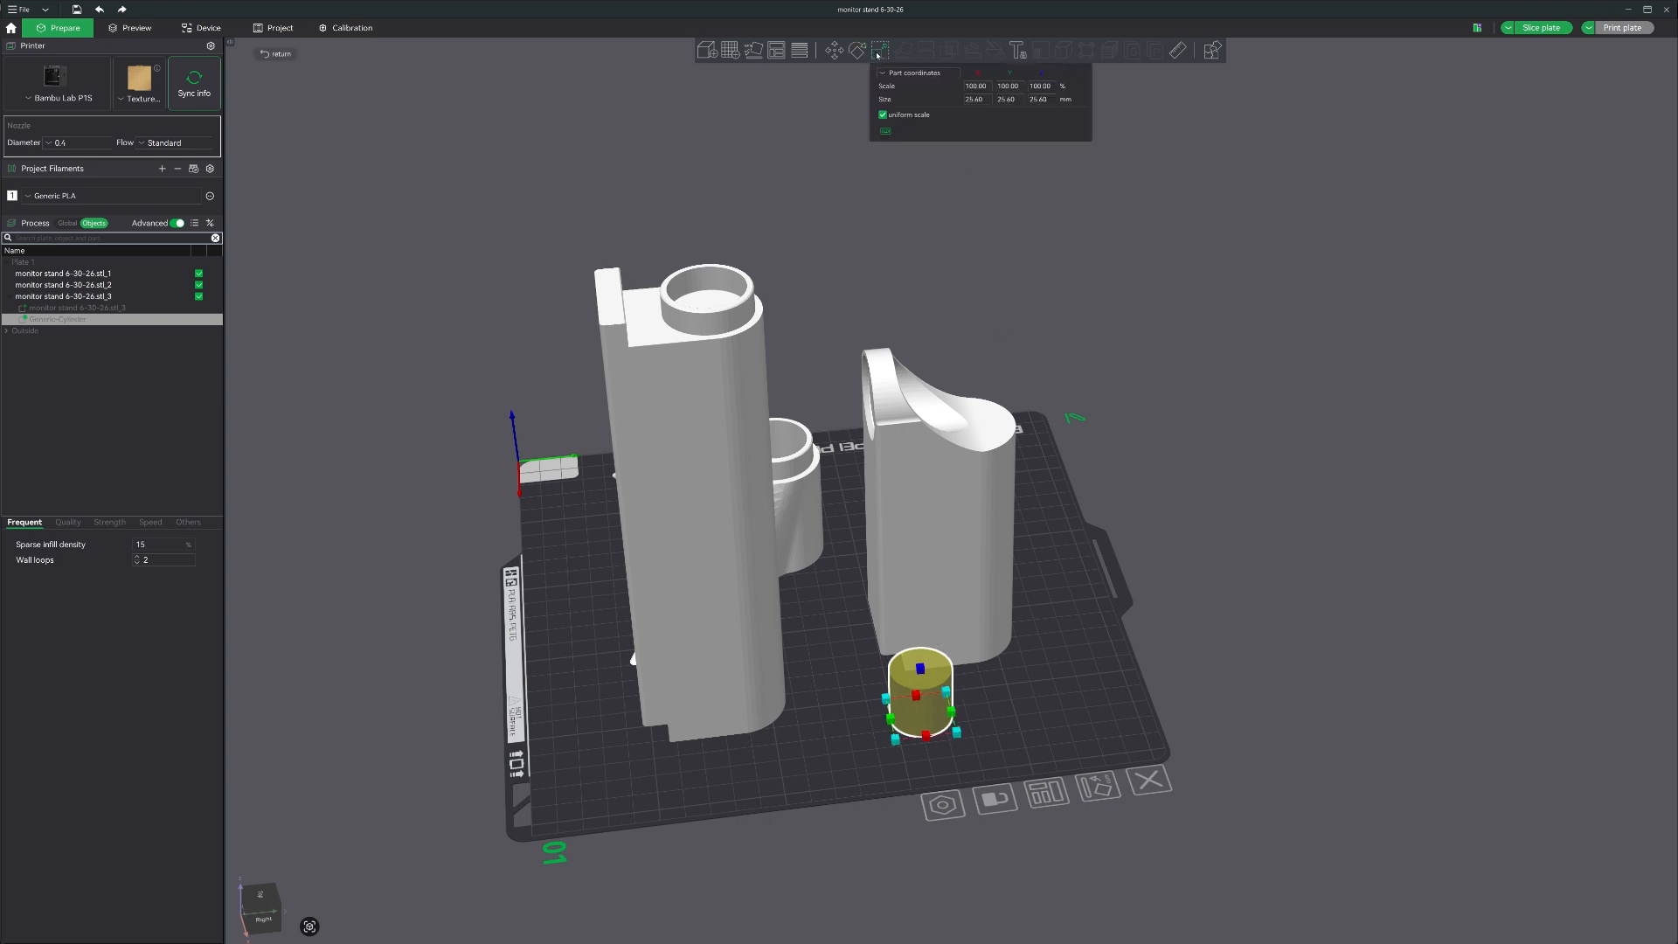
double_click(980, 85)
type("400")
key("Return")
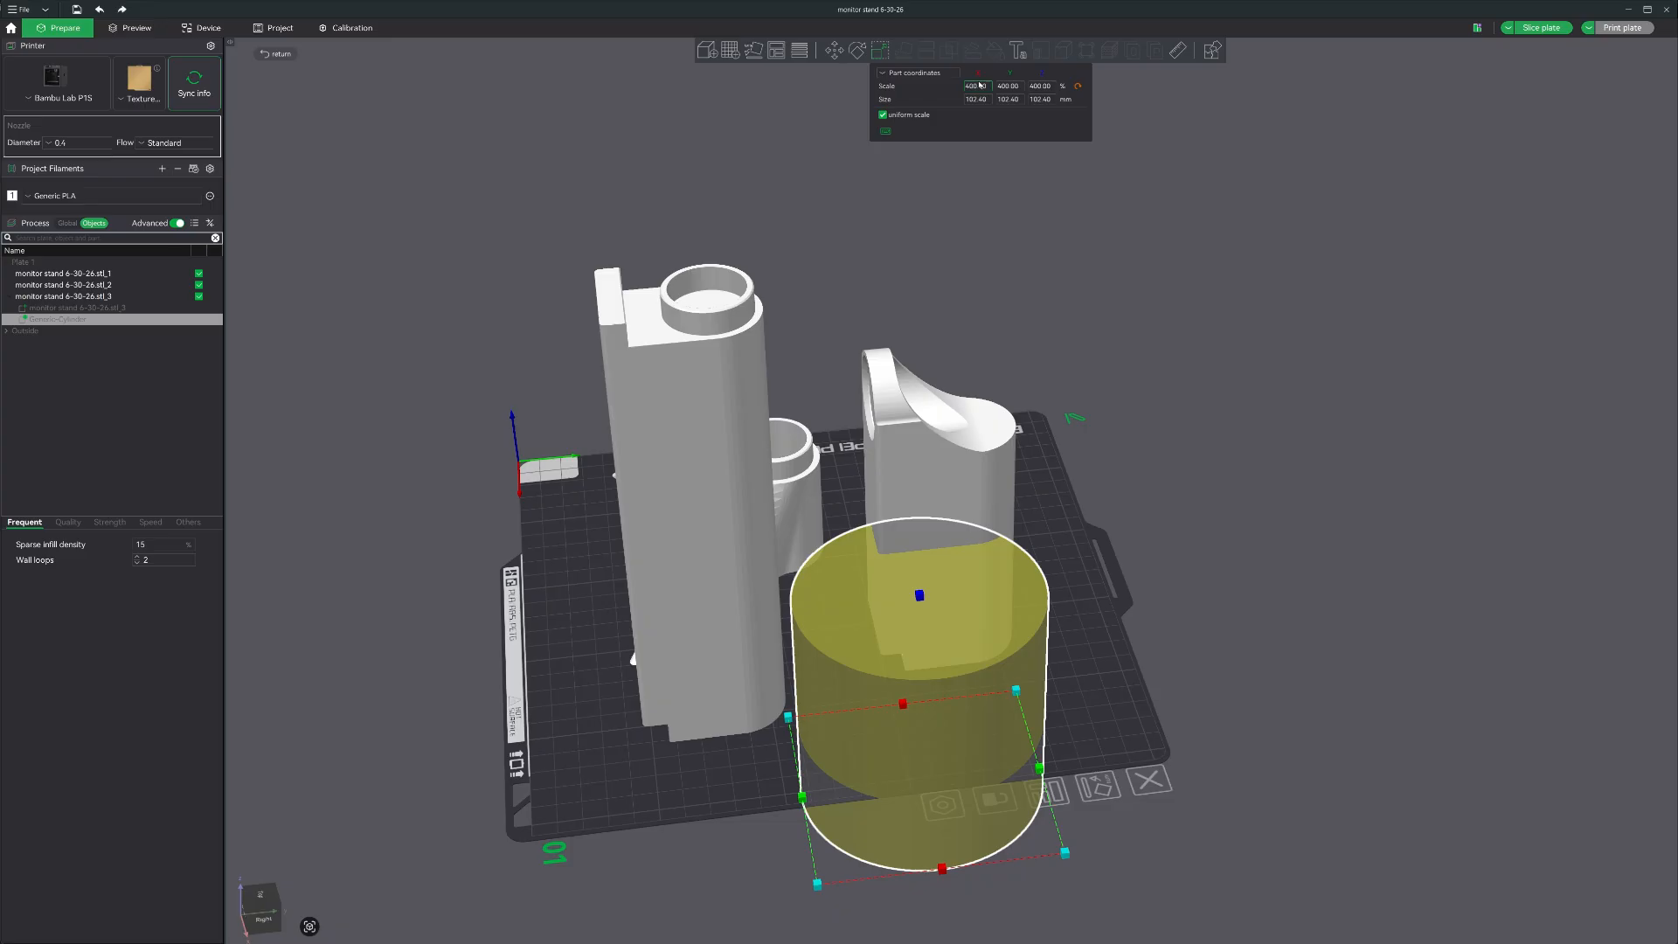
- Set the cylinder modifier's uniform scale to 200%
left_click_drag(1012, 793, 1024, 689)
left_click_drag(1099, 763, 979, 715)
left_click_drag(694, 604, 673, 588)
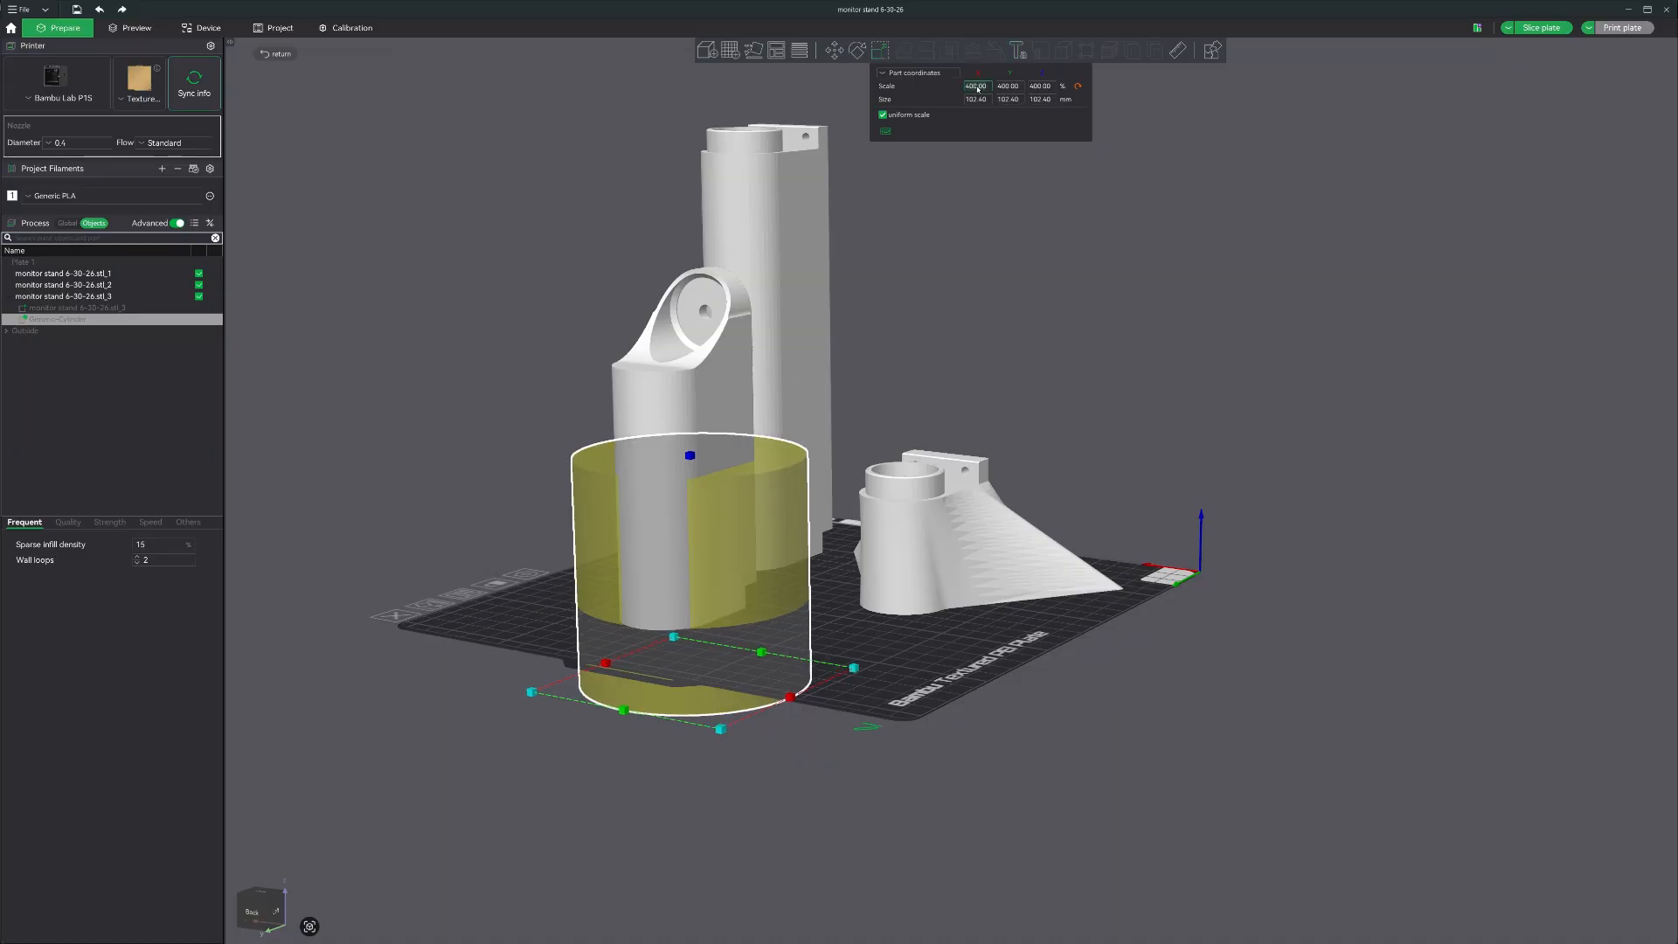
type("200")
key("Return")
- Set the cylinder modifier's uniform scale to 300%
left_click_drag(790, 686, 776, 729)
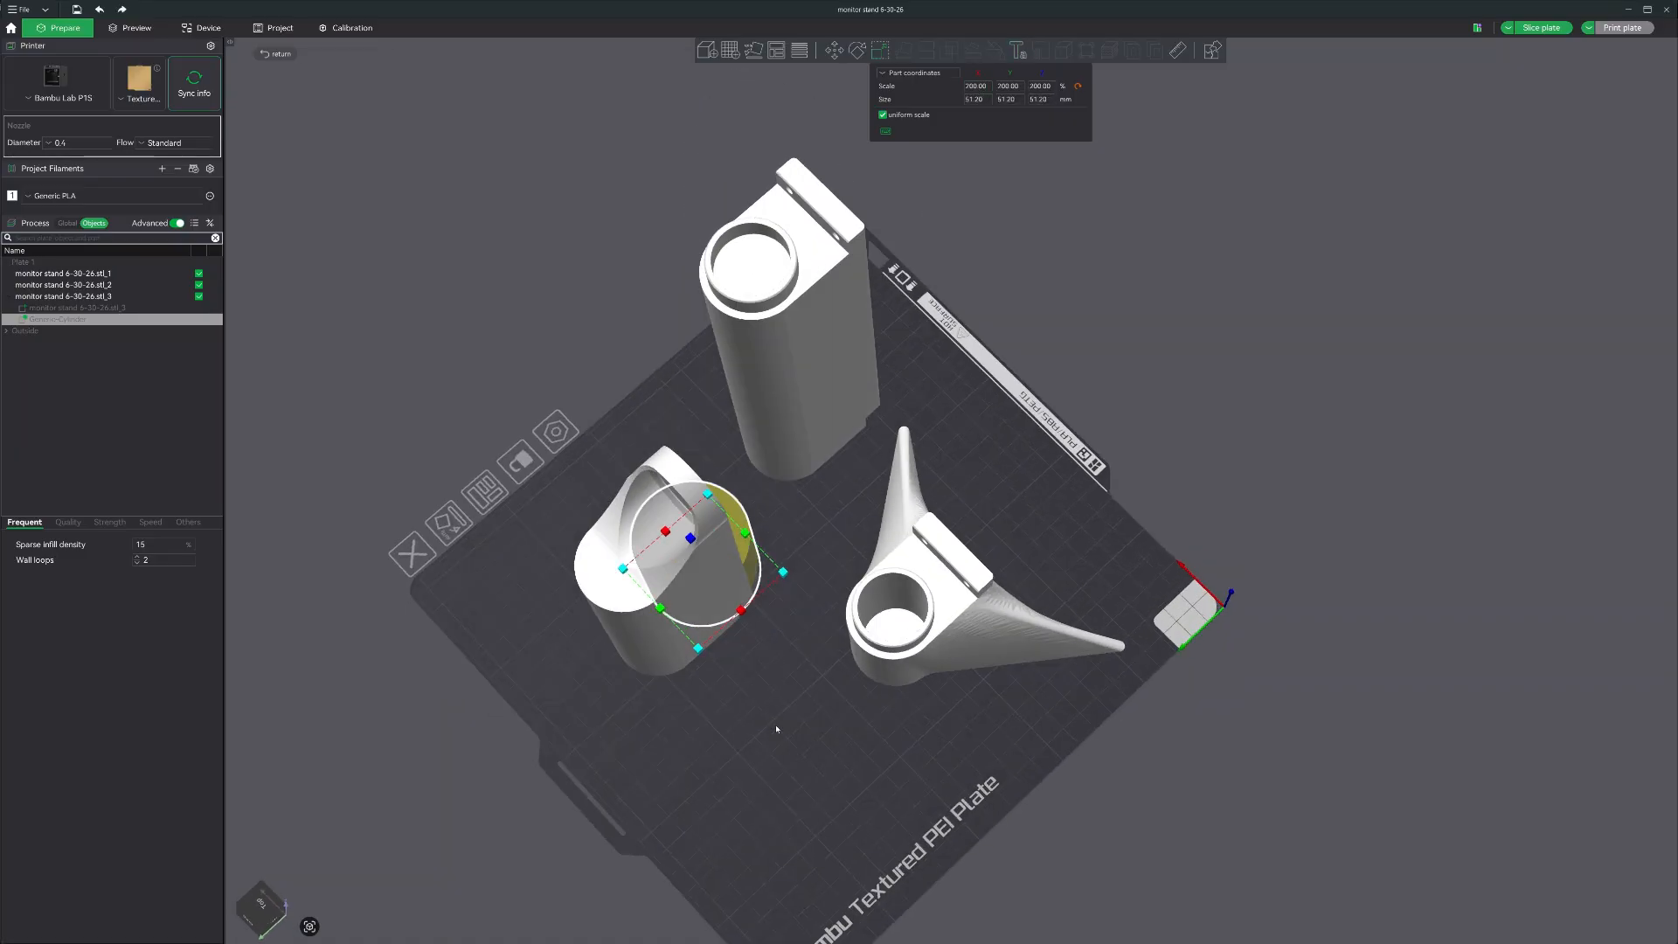
left_click(976, 85)
type("300")
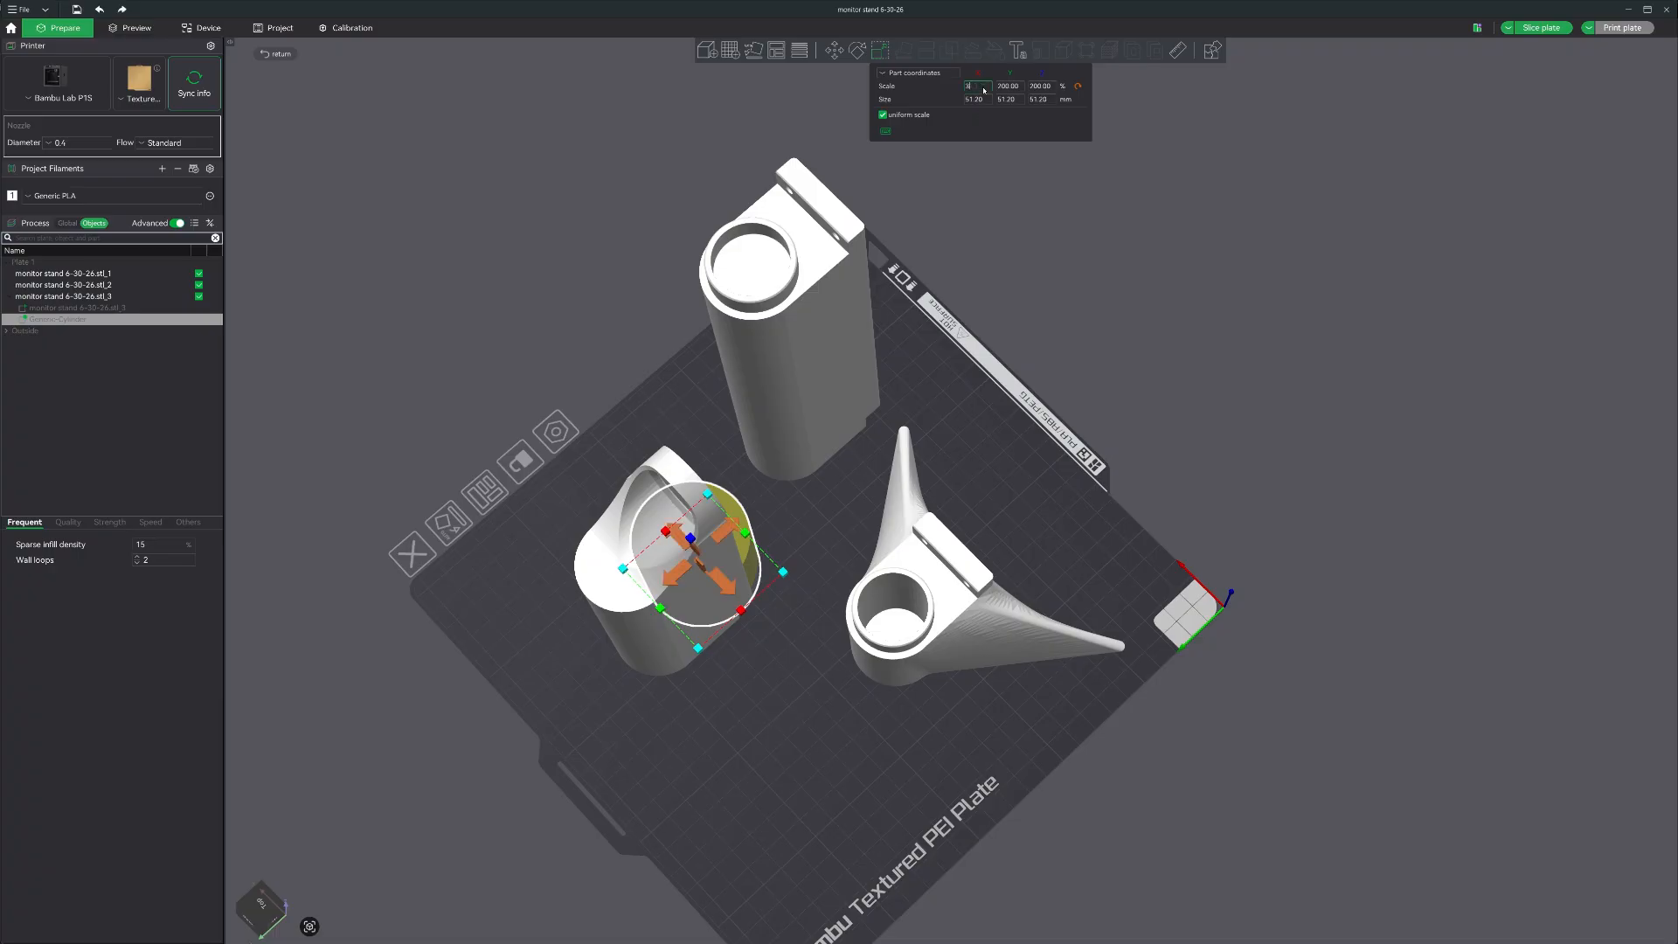
key("Return")
left_click_drag(700, 532, 720, 576)
left_click_drag(827, 814, 694, 916)
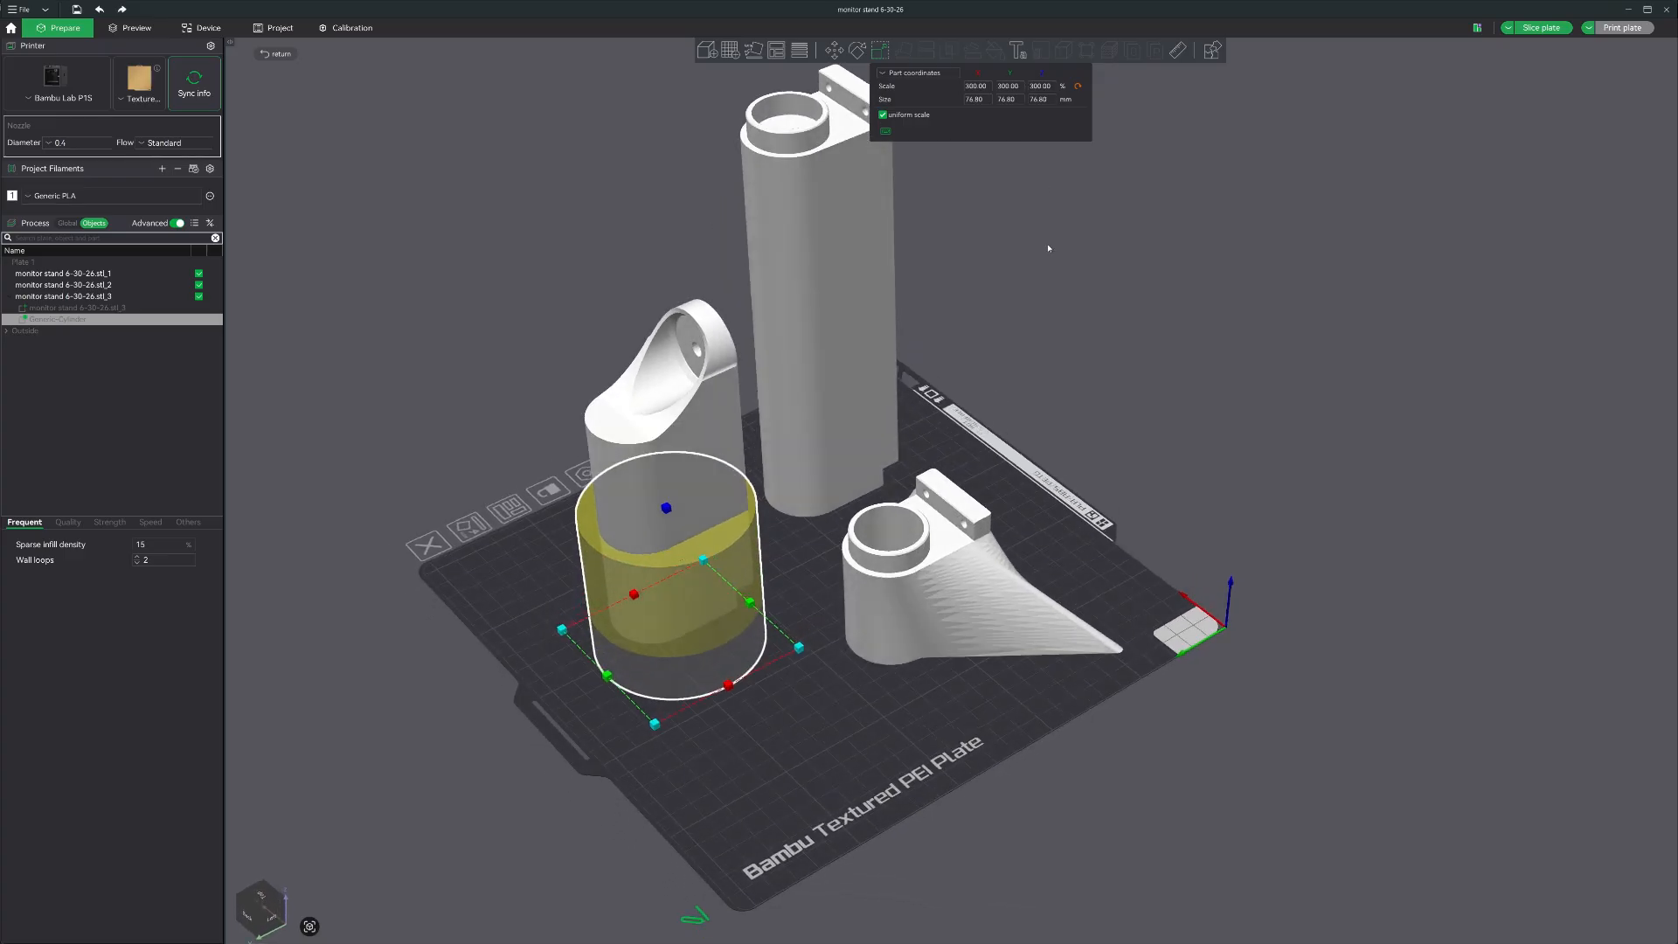
- Move the cylinder modifier up to a Z position of about 74 mm, enclosing the upper end of the curved piece
left_click(834, 50)
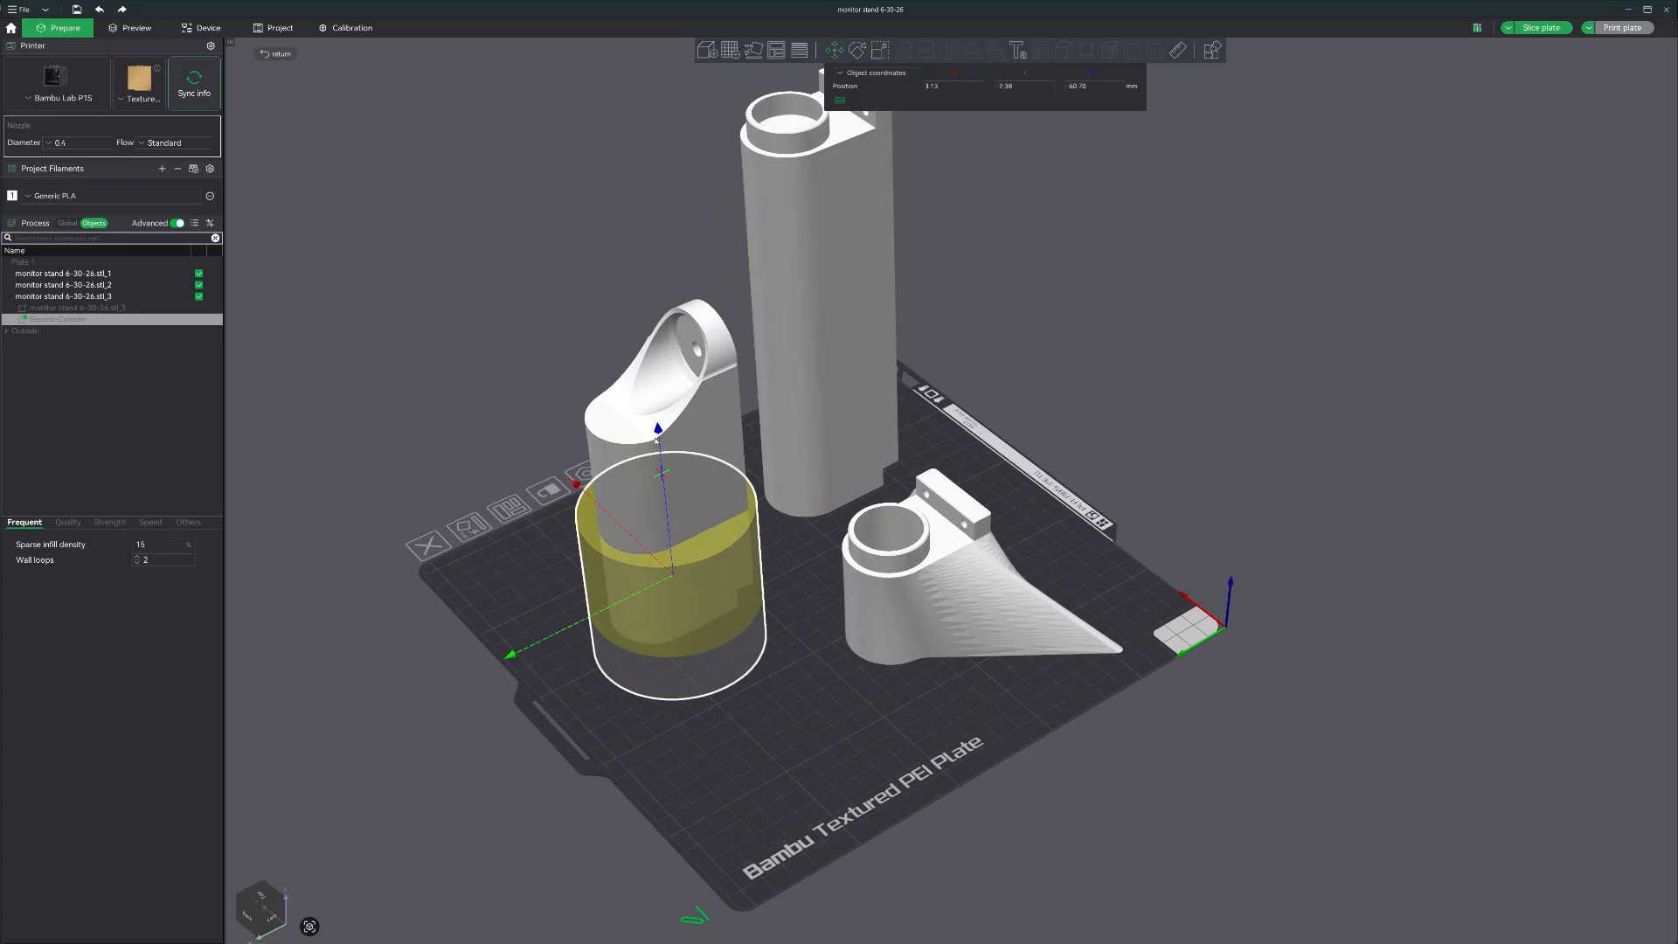
left_click_drag(657, 442, 617, 70)
left_click_drag(747, 728, 727, 628)
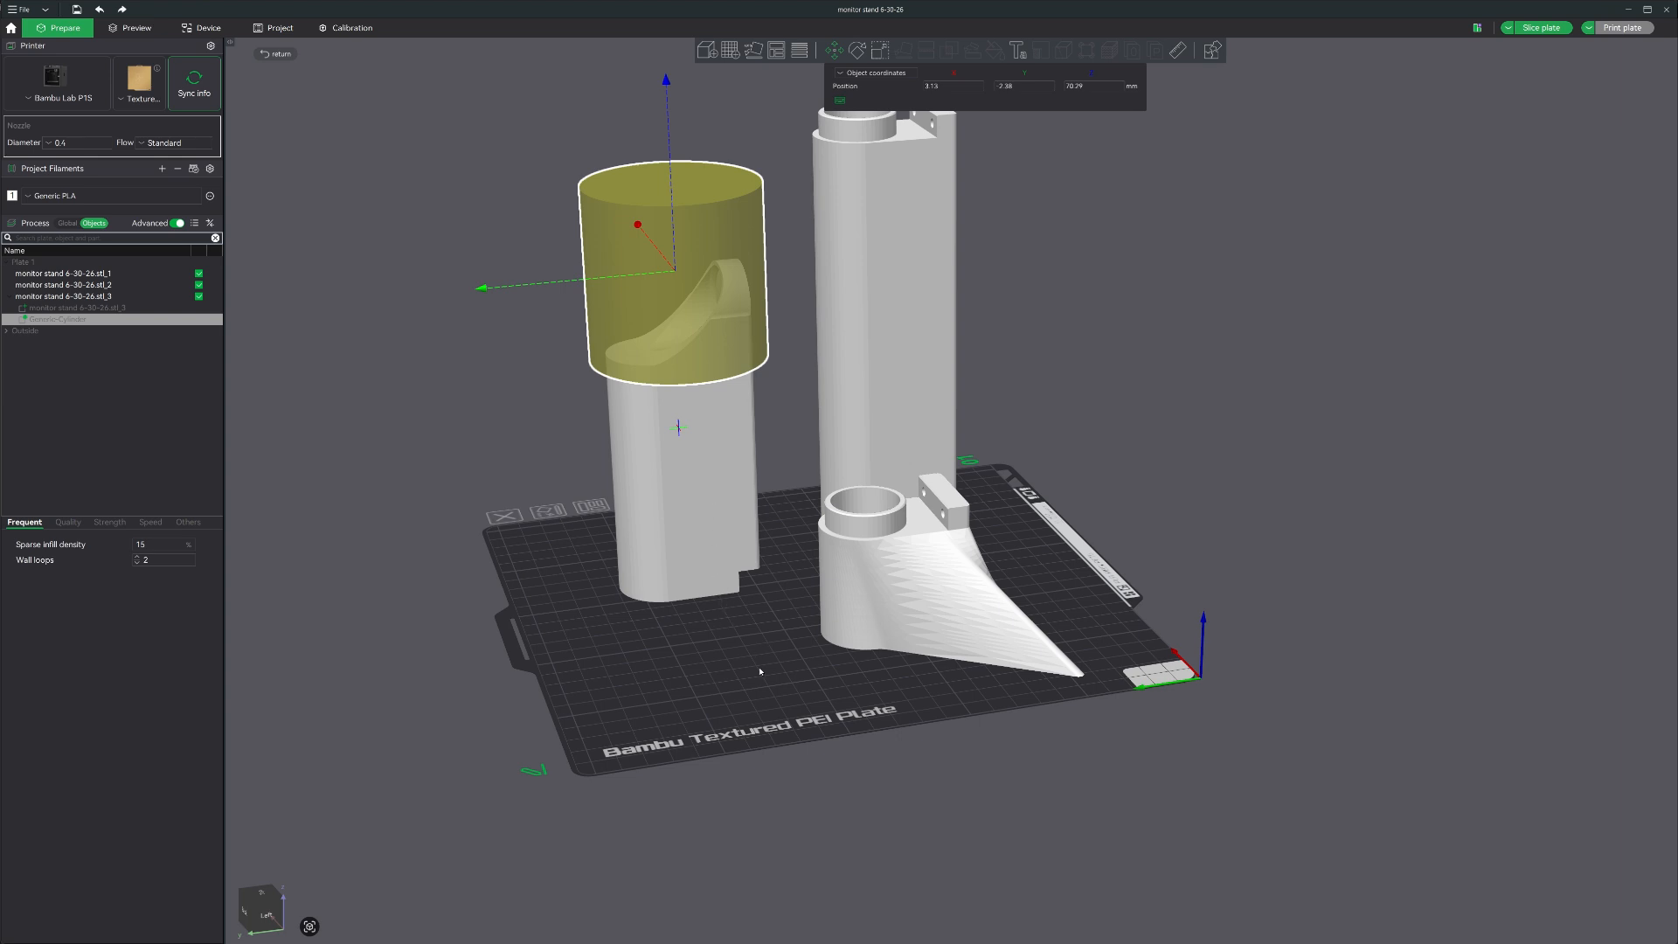
left_click_drag(759, 683, 827, 692)
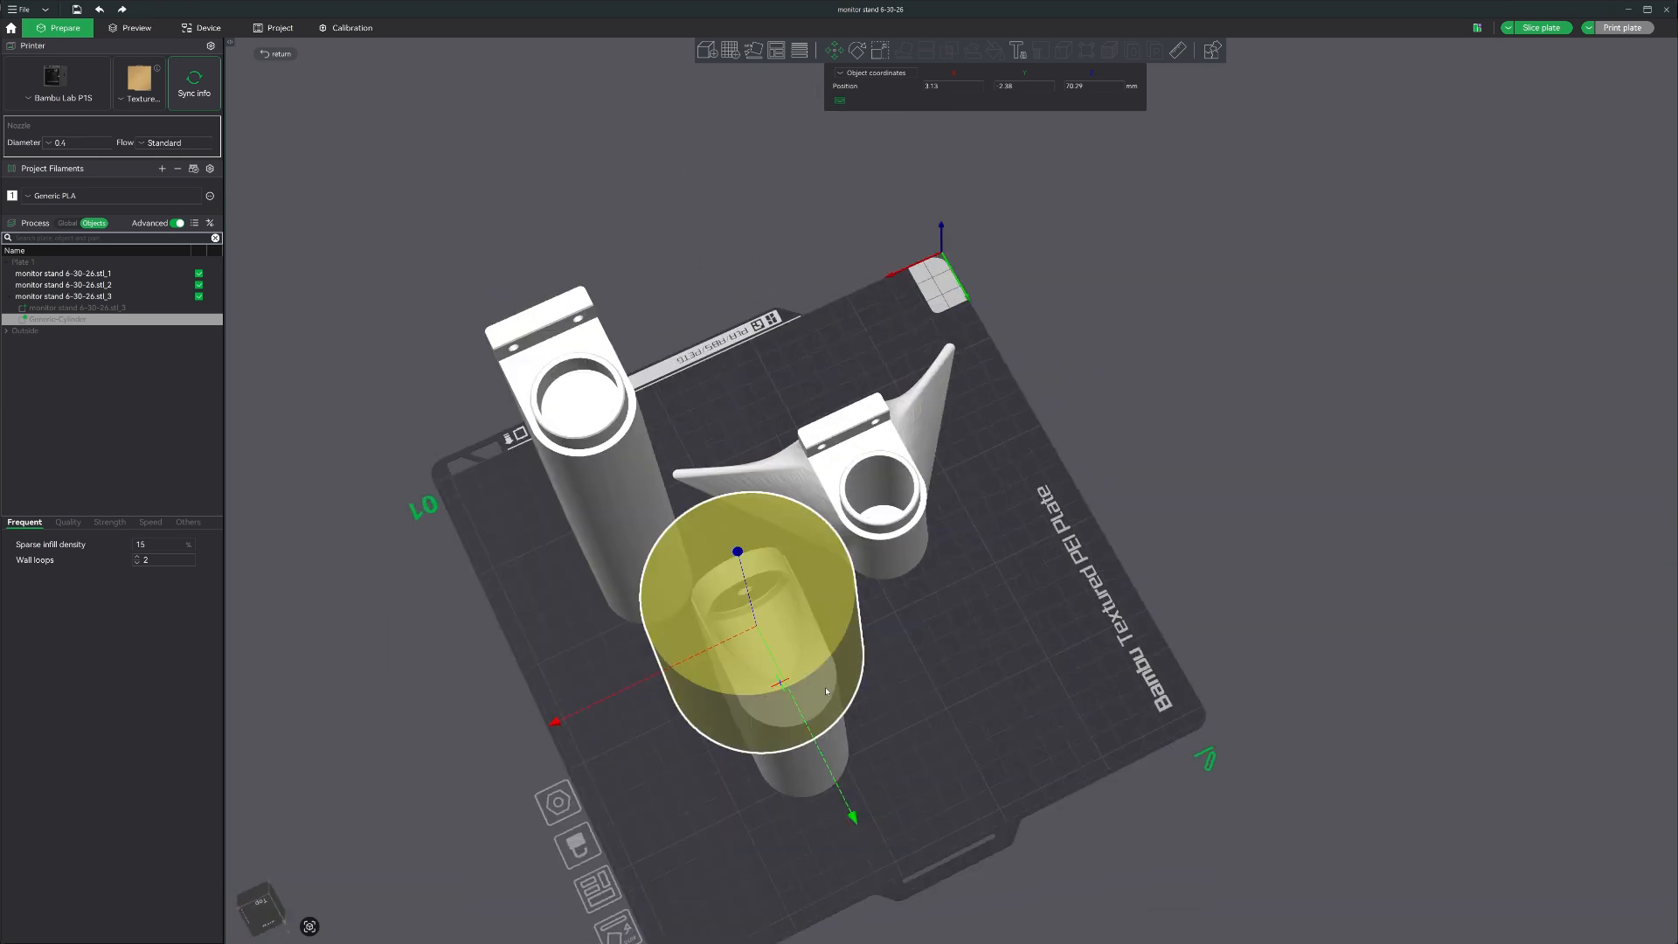
left_click_drag(975, 708, 957, 636)
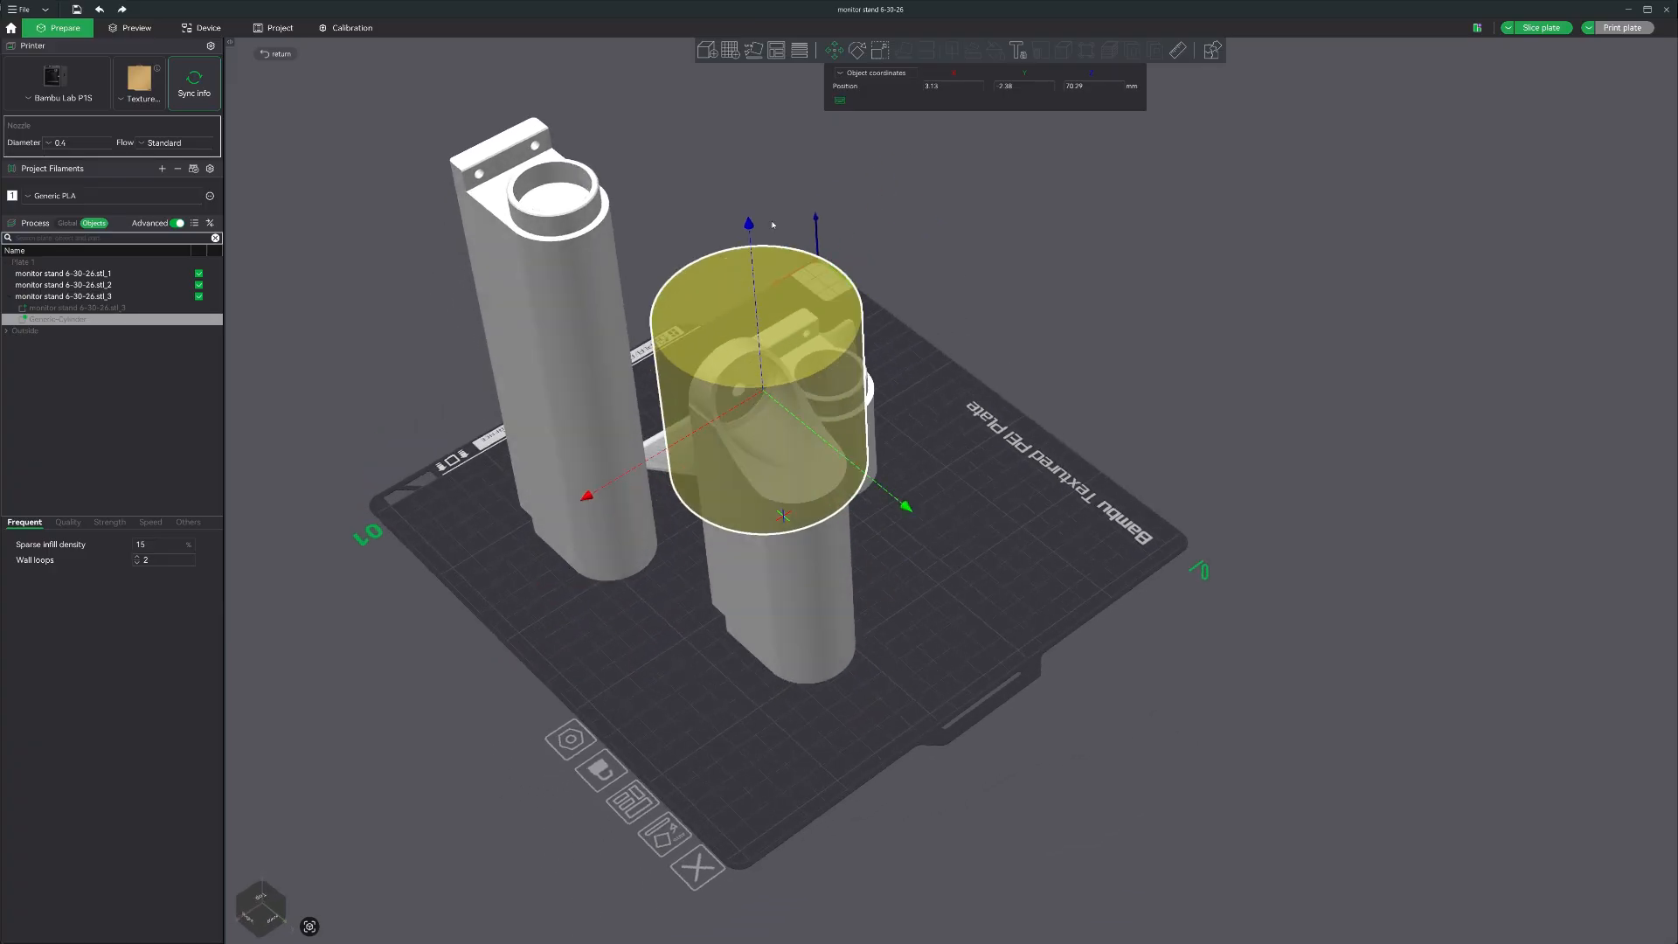
left_click_drag(786, 269, 761, 172)
right_click_drag(640, 84, 643, 217)
left_click_drag(626, 154, 624, 146)
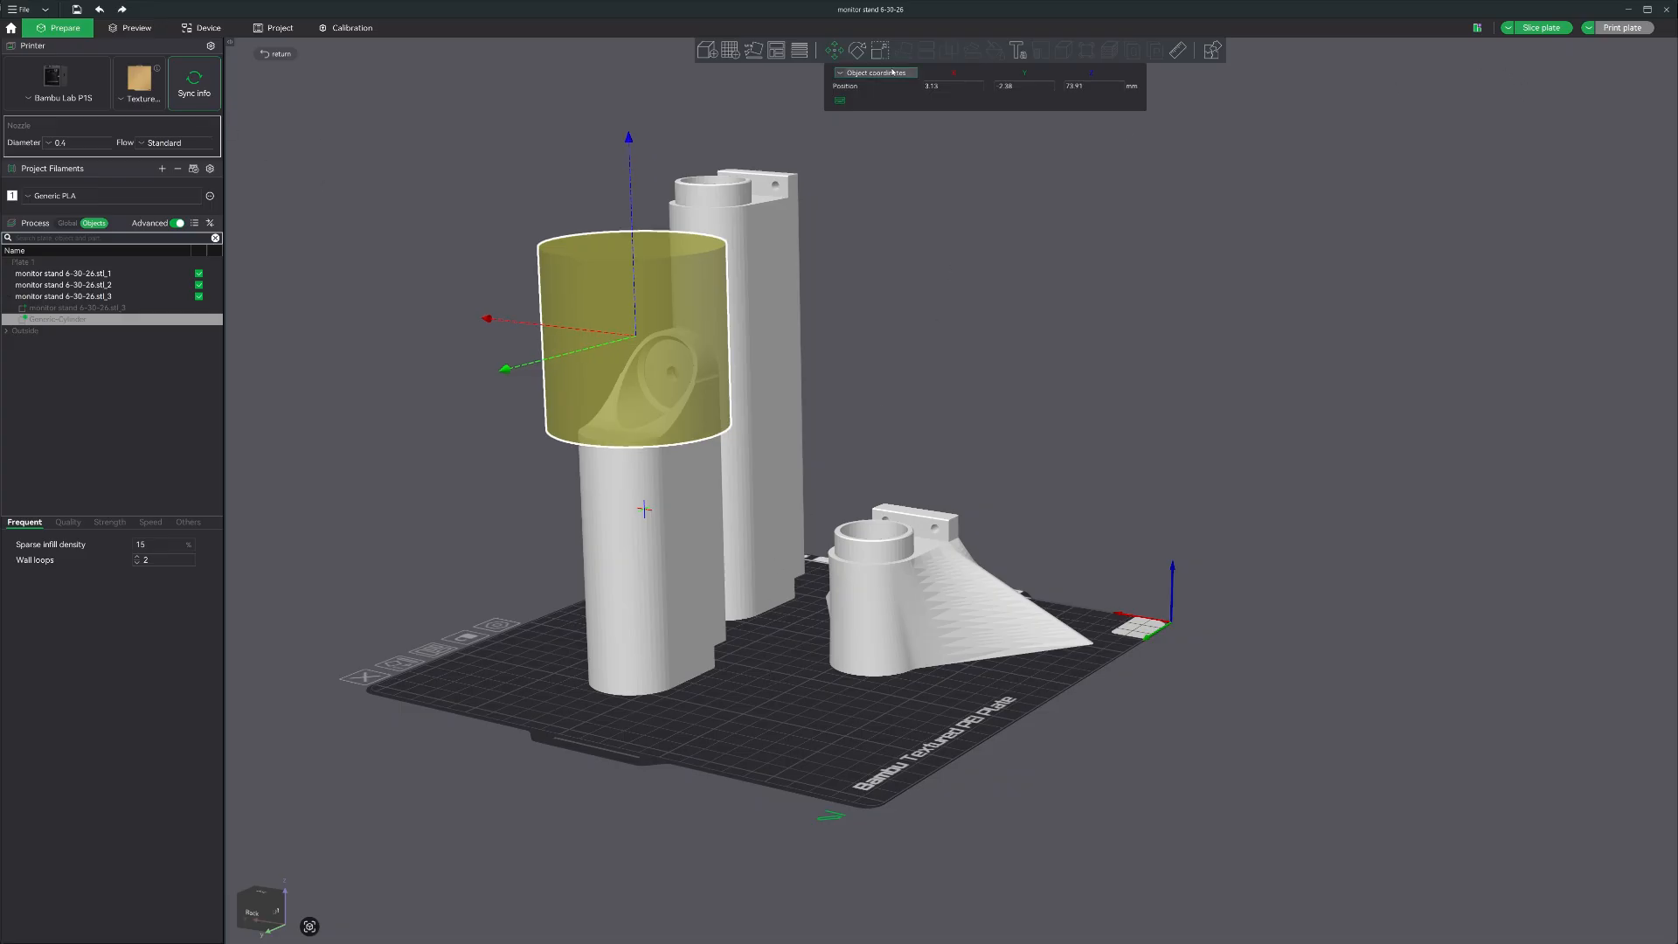
left_click(831, 53)
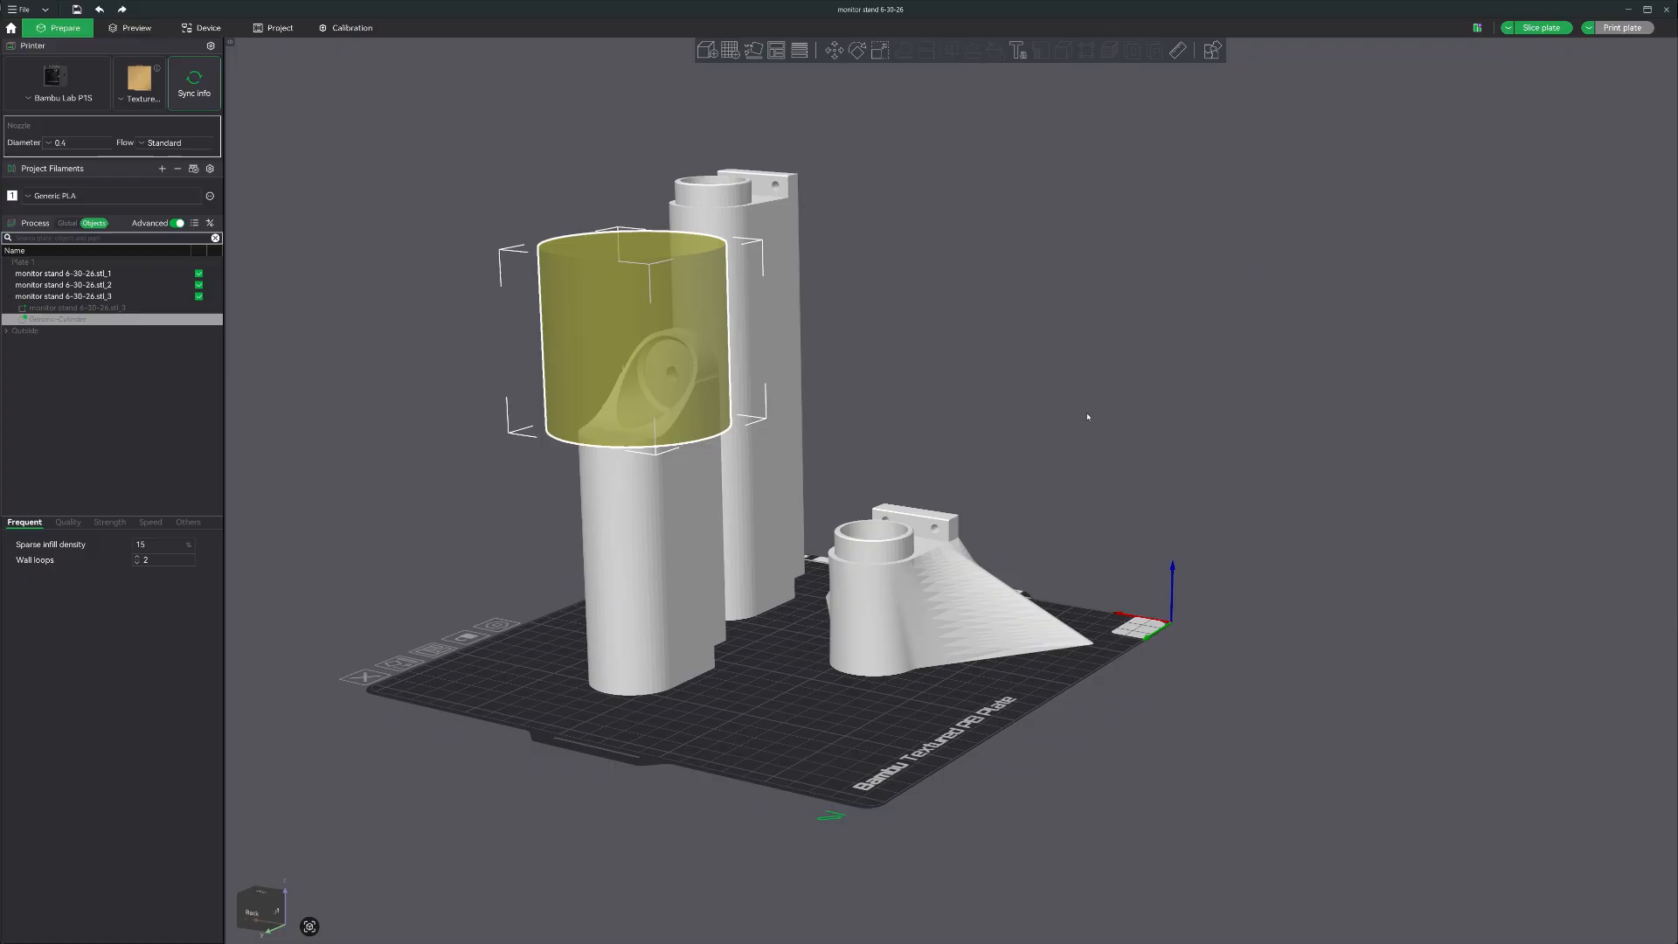
- Select the flared base part, monitor stand 6-30-26.stl_1, to show its own process settings
left_click_drag(515, 728, 495, 699)
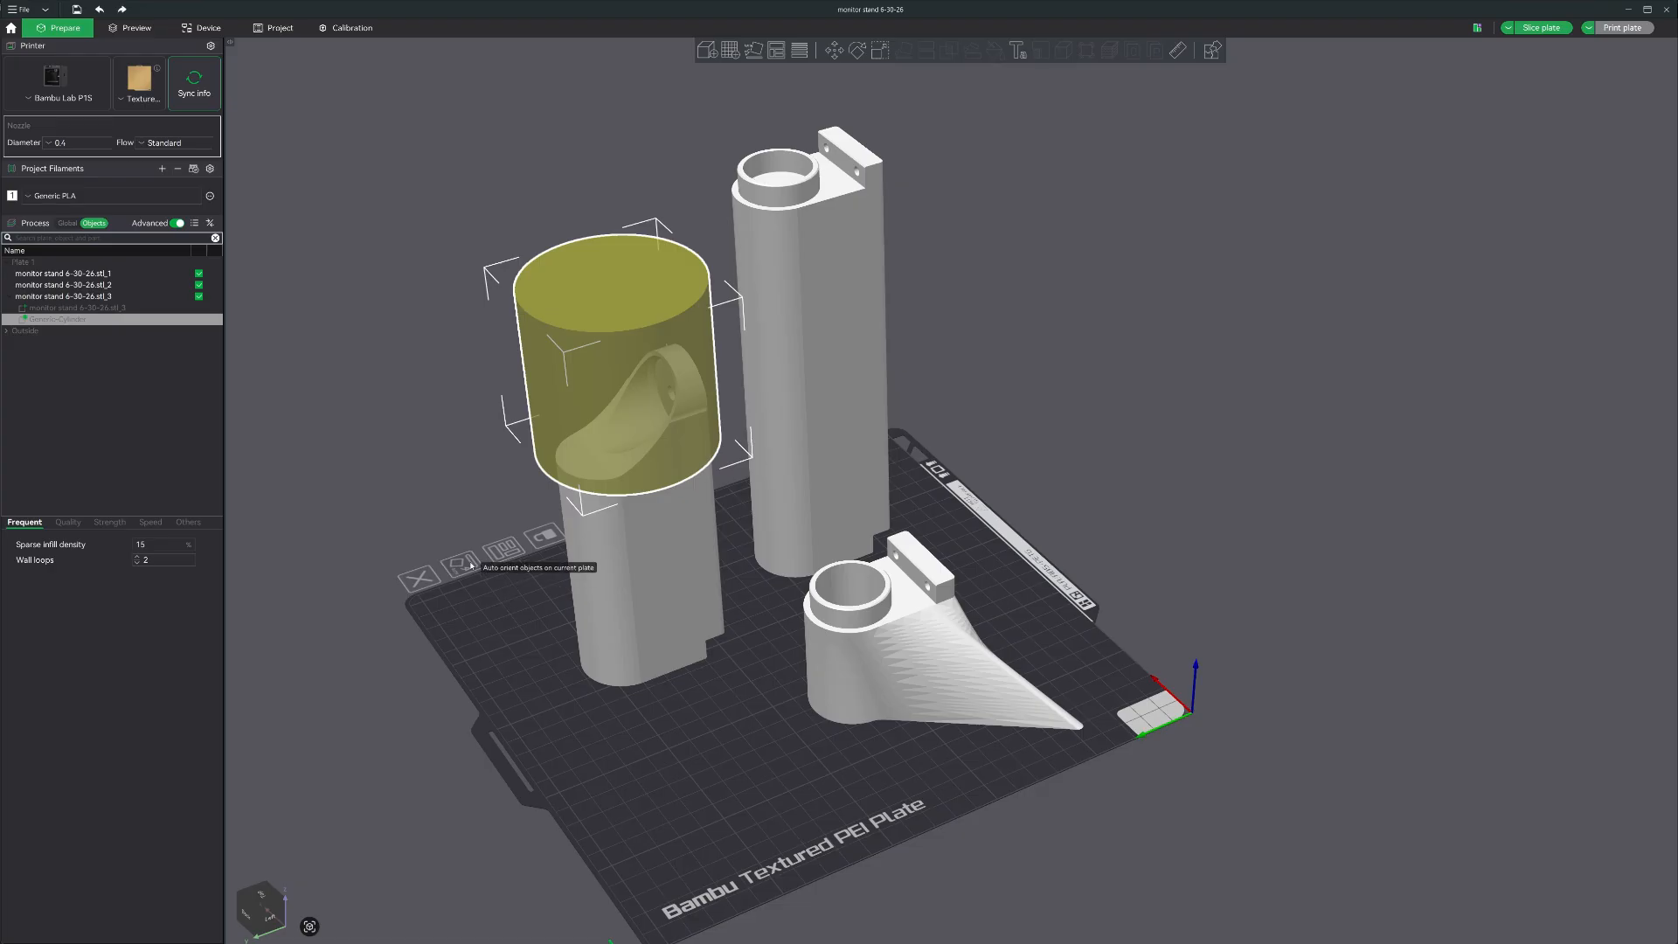
left_click_drag(492, 589, 484, 589)
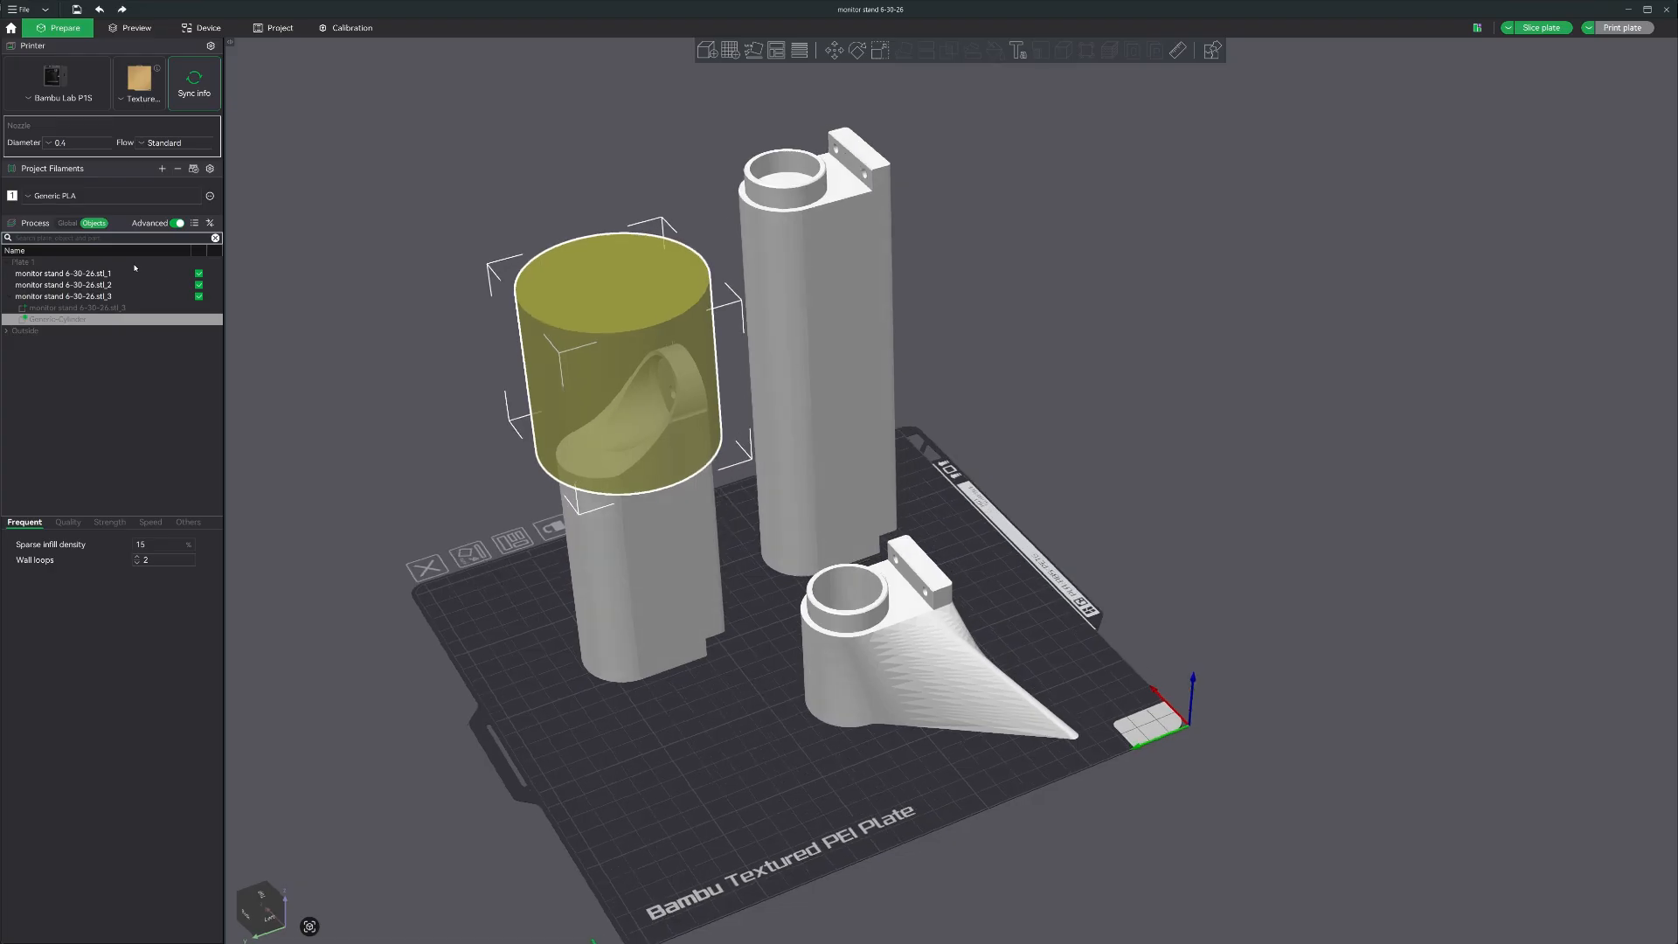
left_click(107, 274)
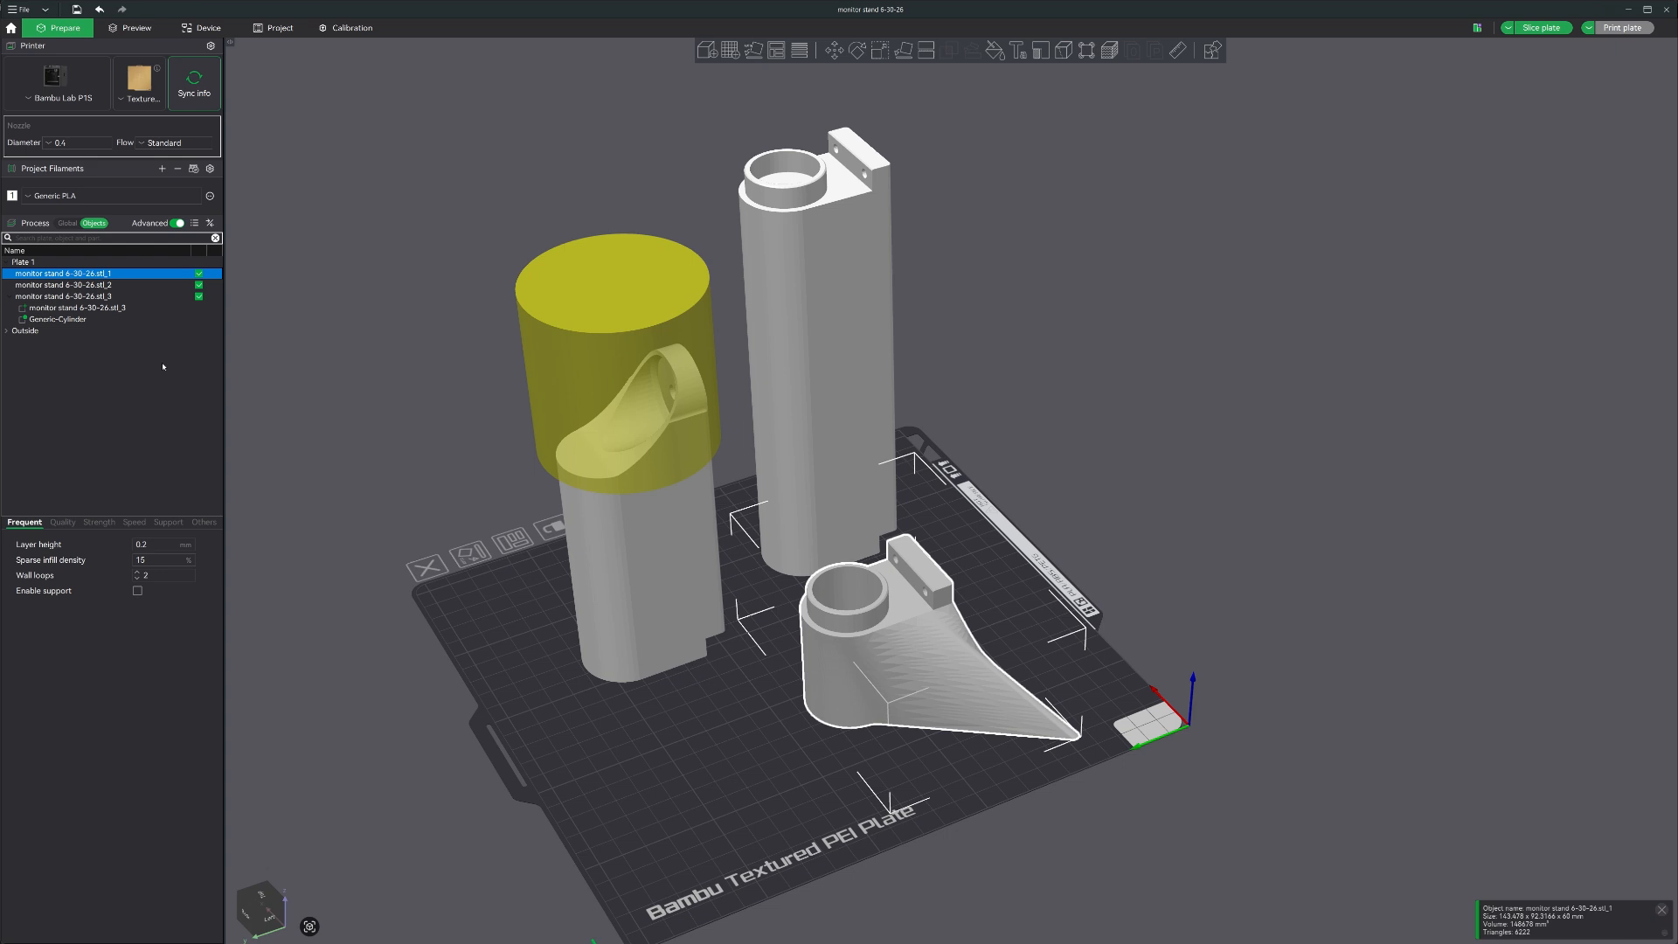
left_click_drag(538, 785, 555, 628)
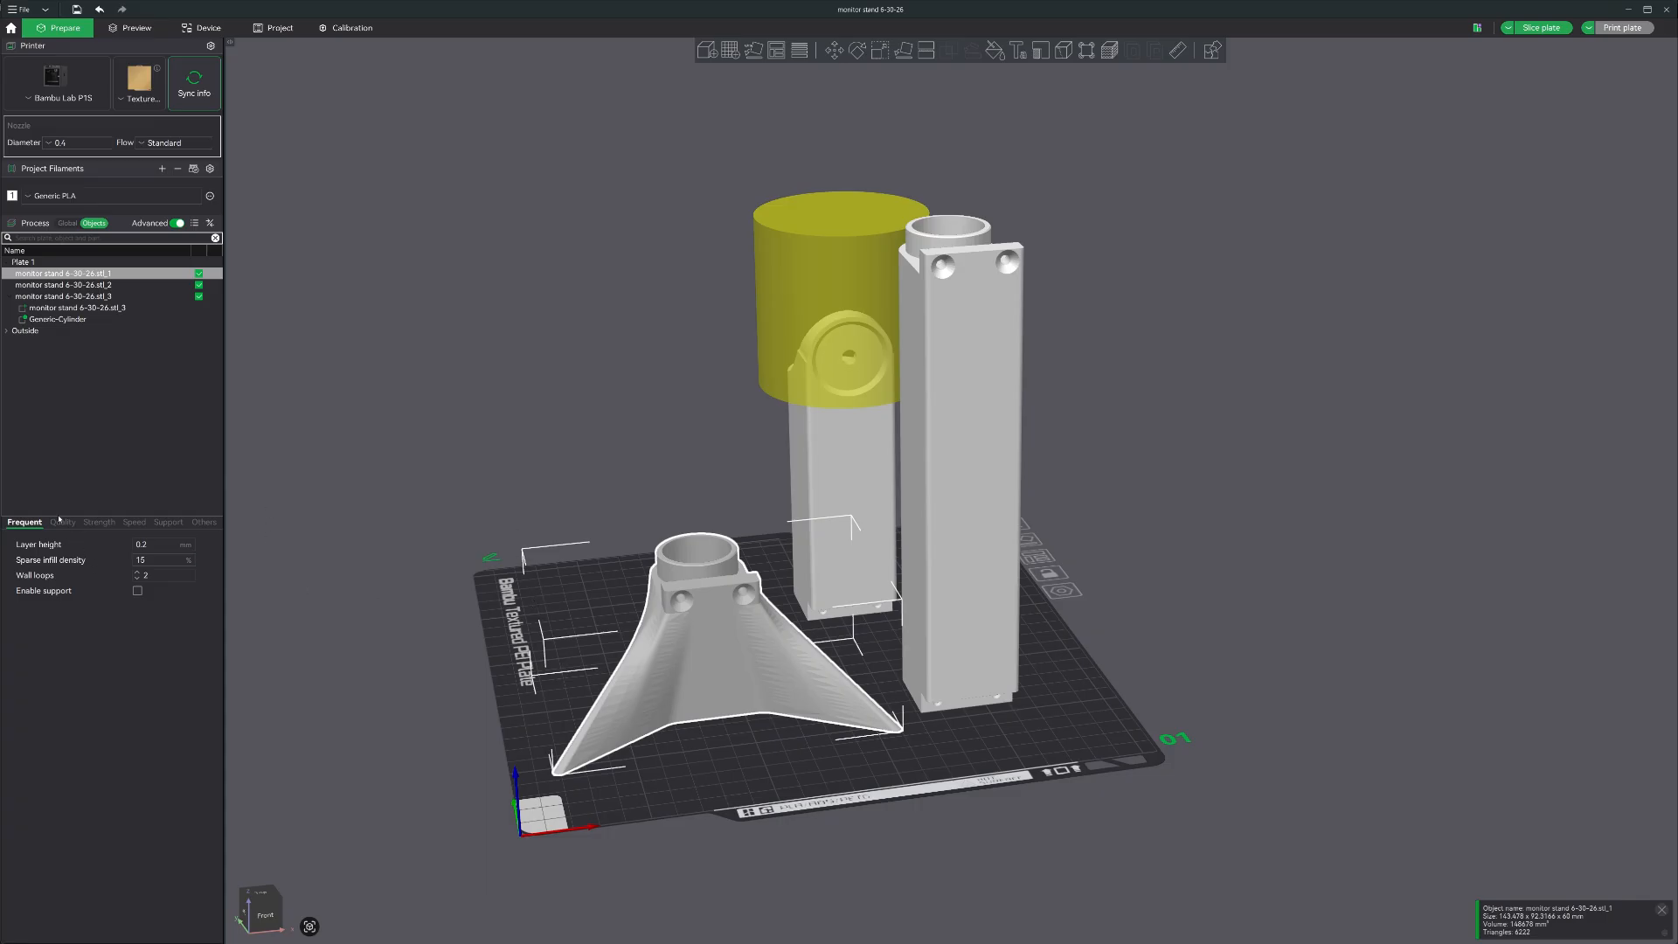
left_click(29, 333)
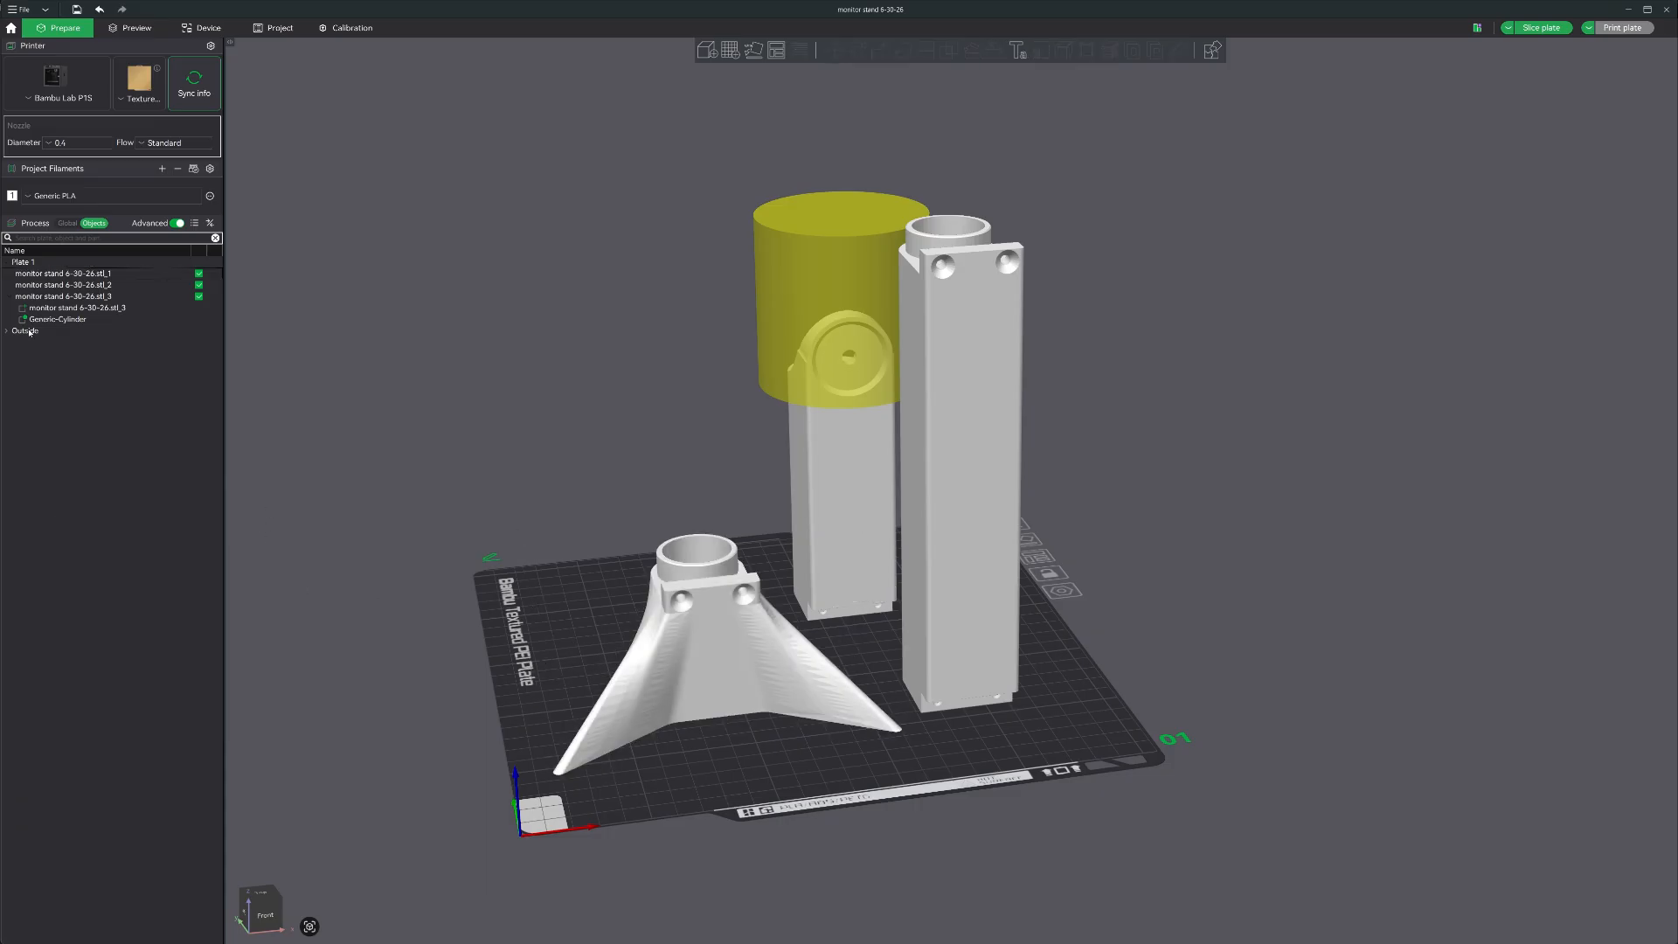
left_click(35, 273)
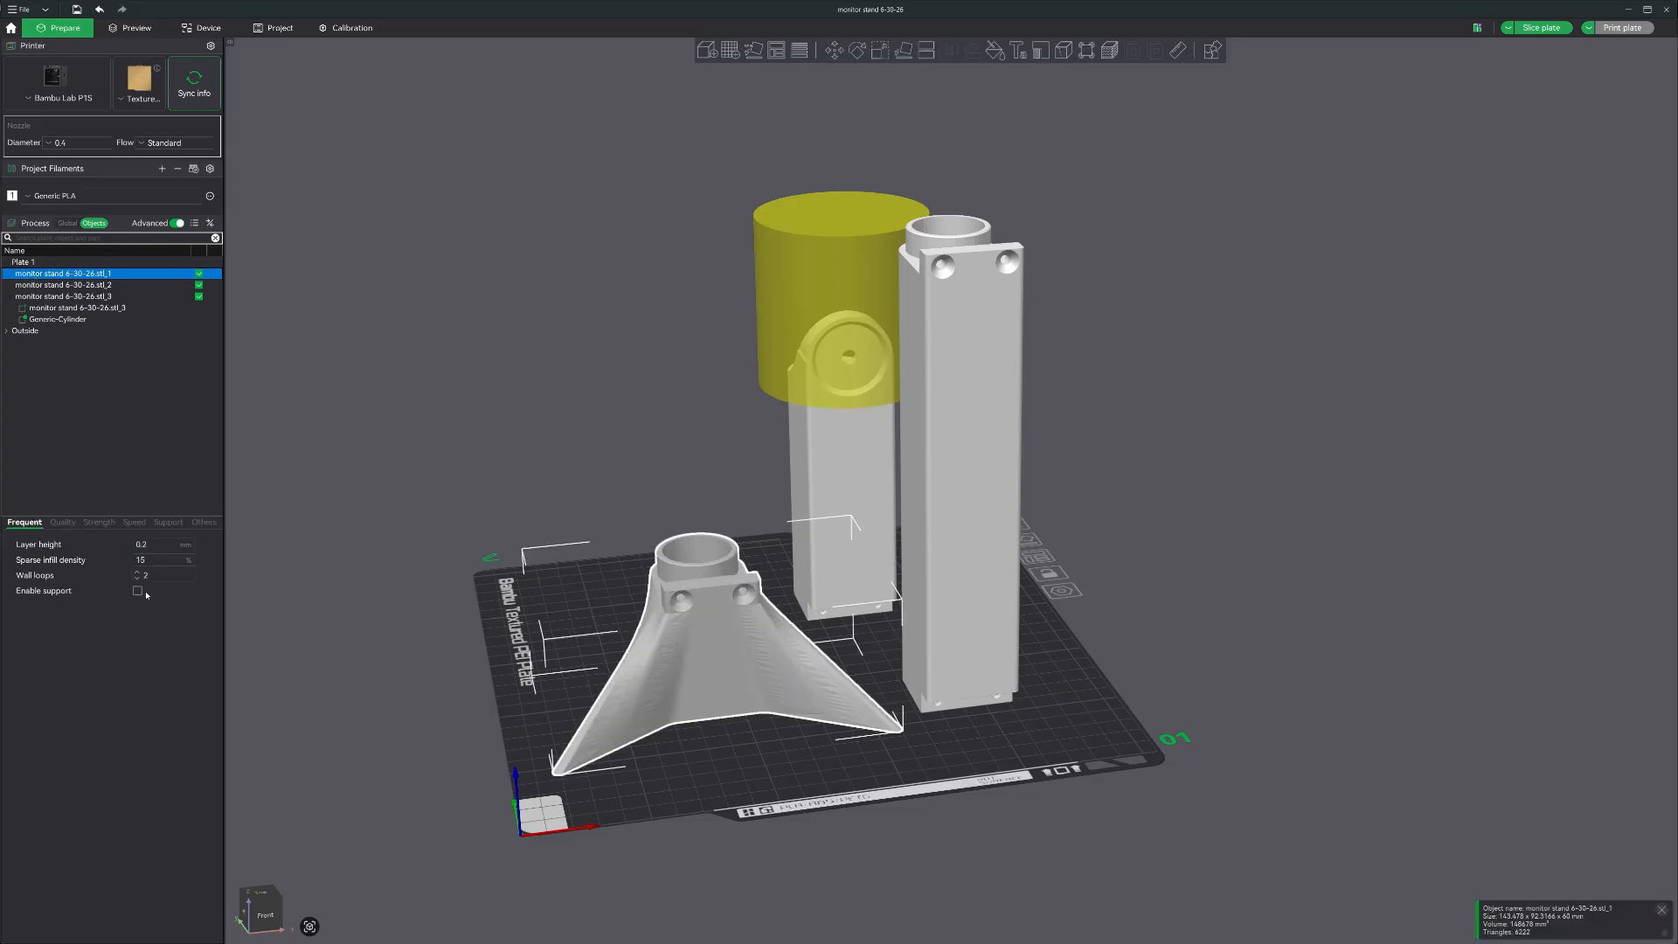
- Examine the flared base's quality settings for layer height, line width, seam and precision
left_click(62, 522)
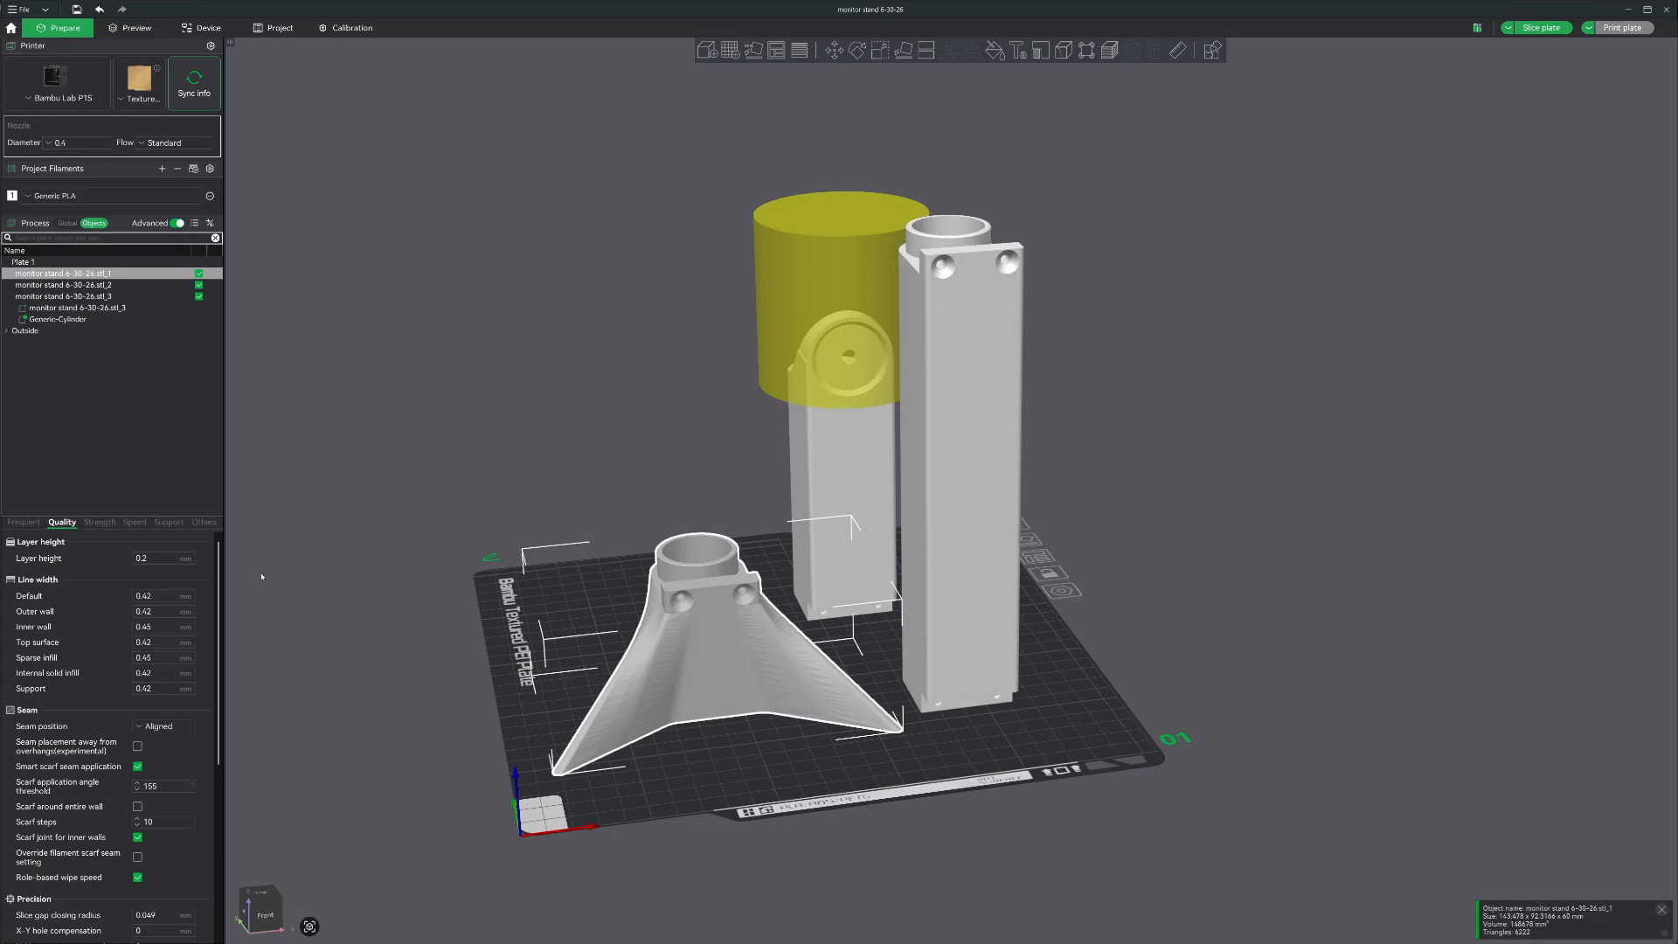
left_click(148, 558)
scroll(76, 587, "down", 5)
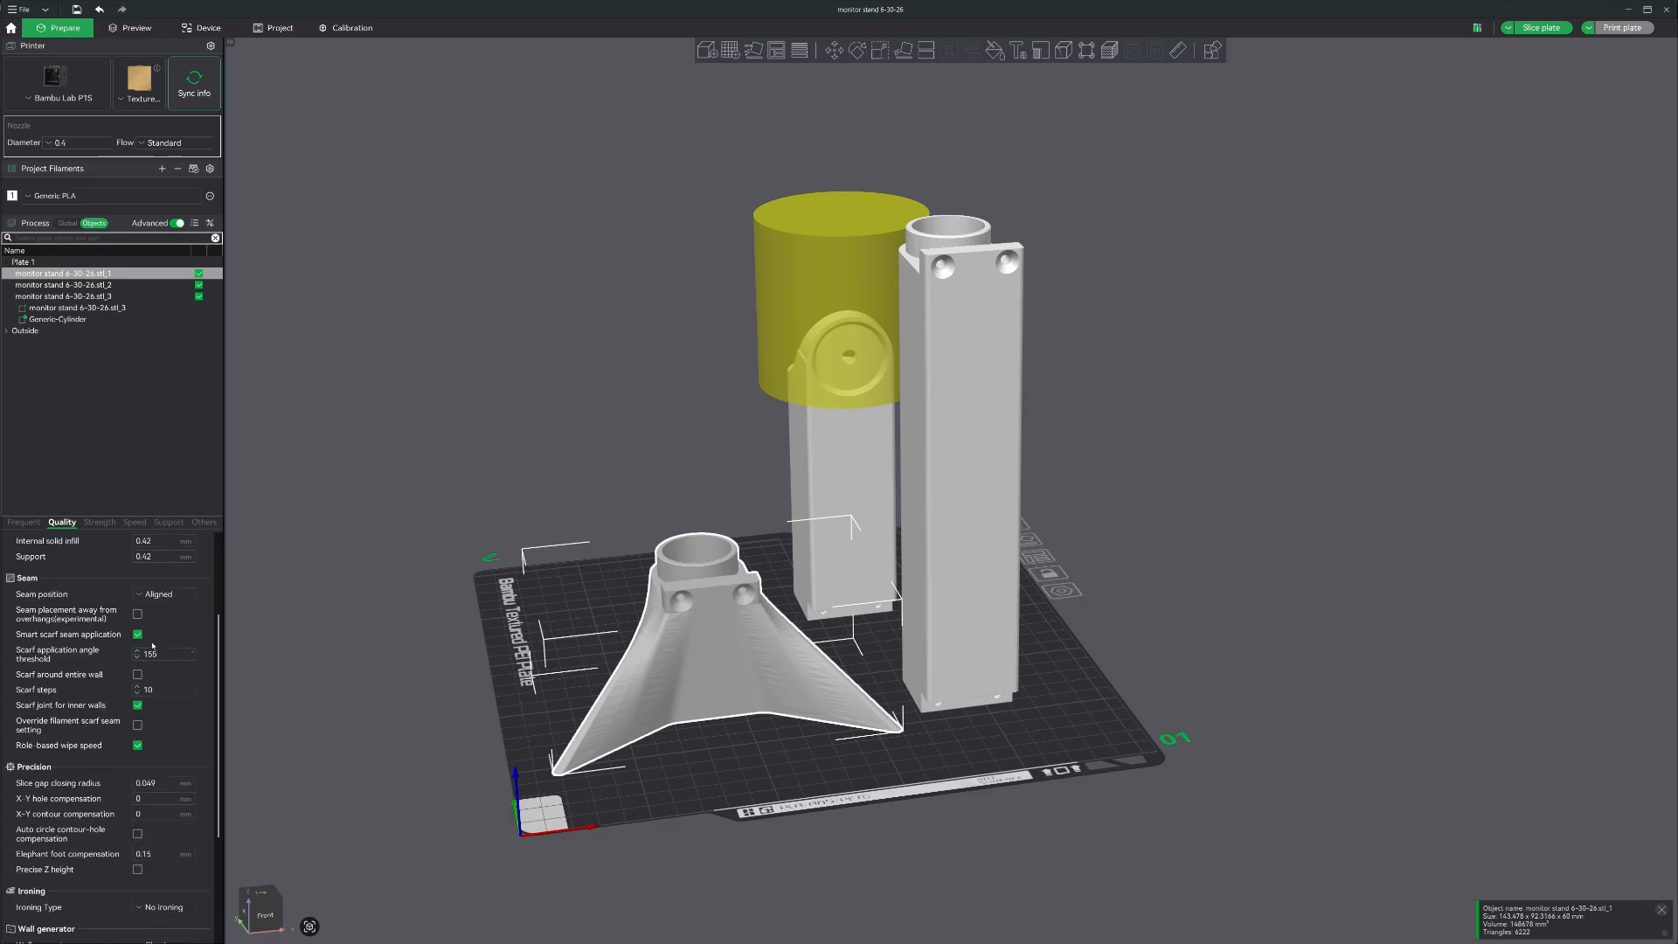
scroll(142, 652, "up", 1)
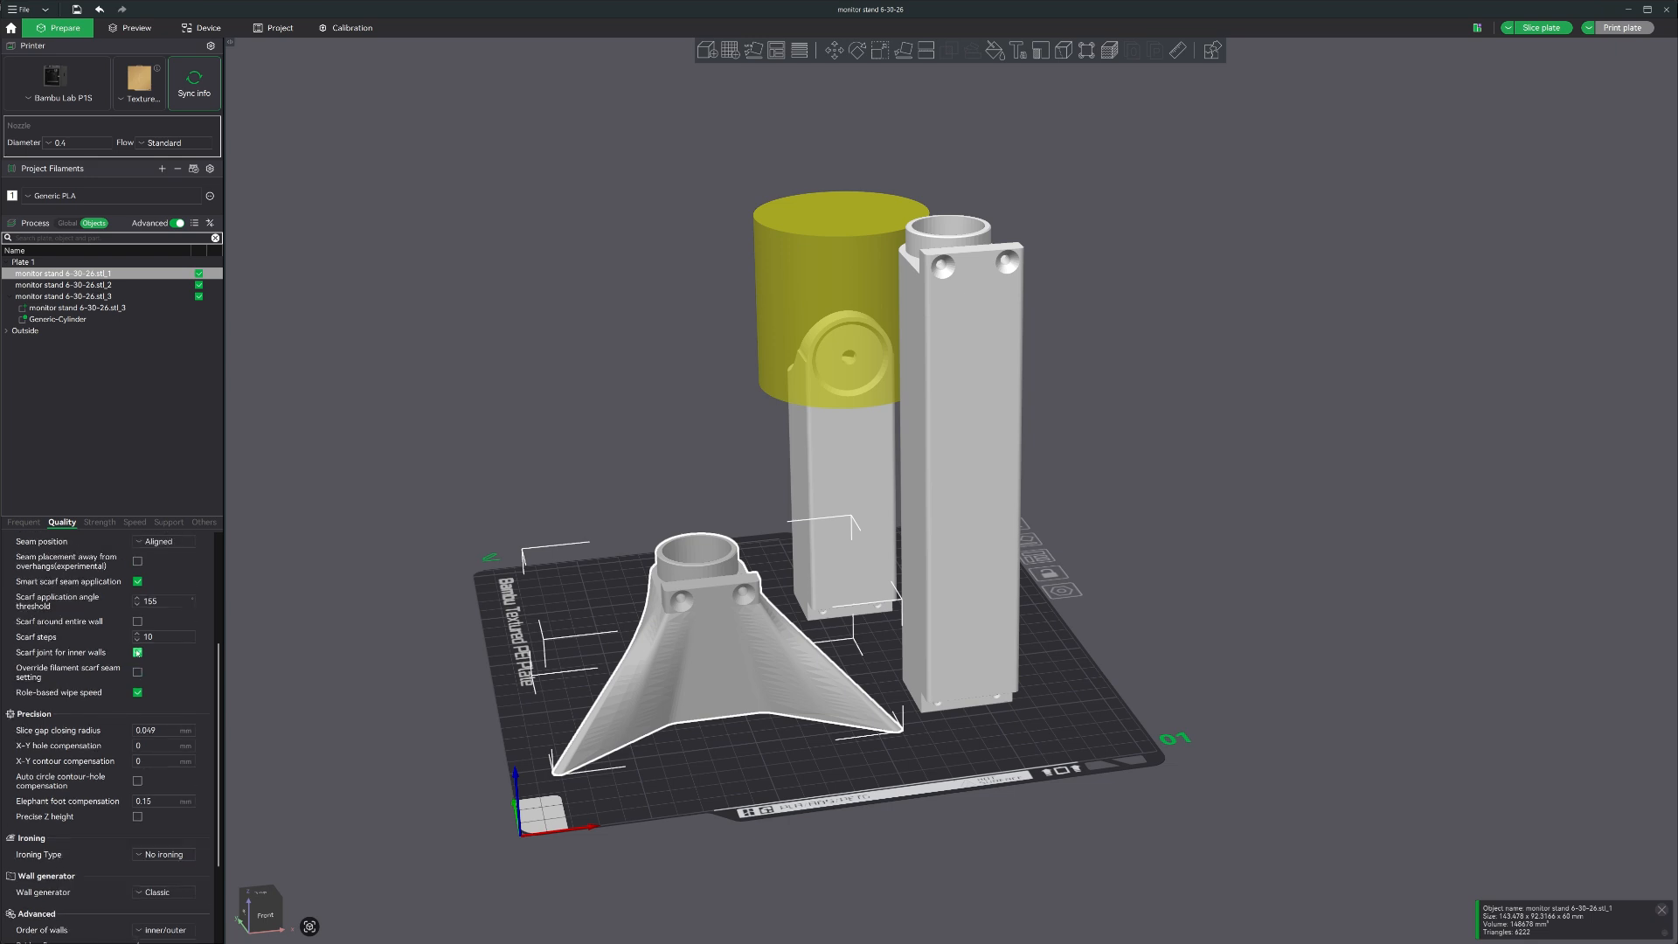
scroll(133, 651, "up", 1)
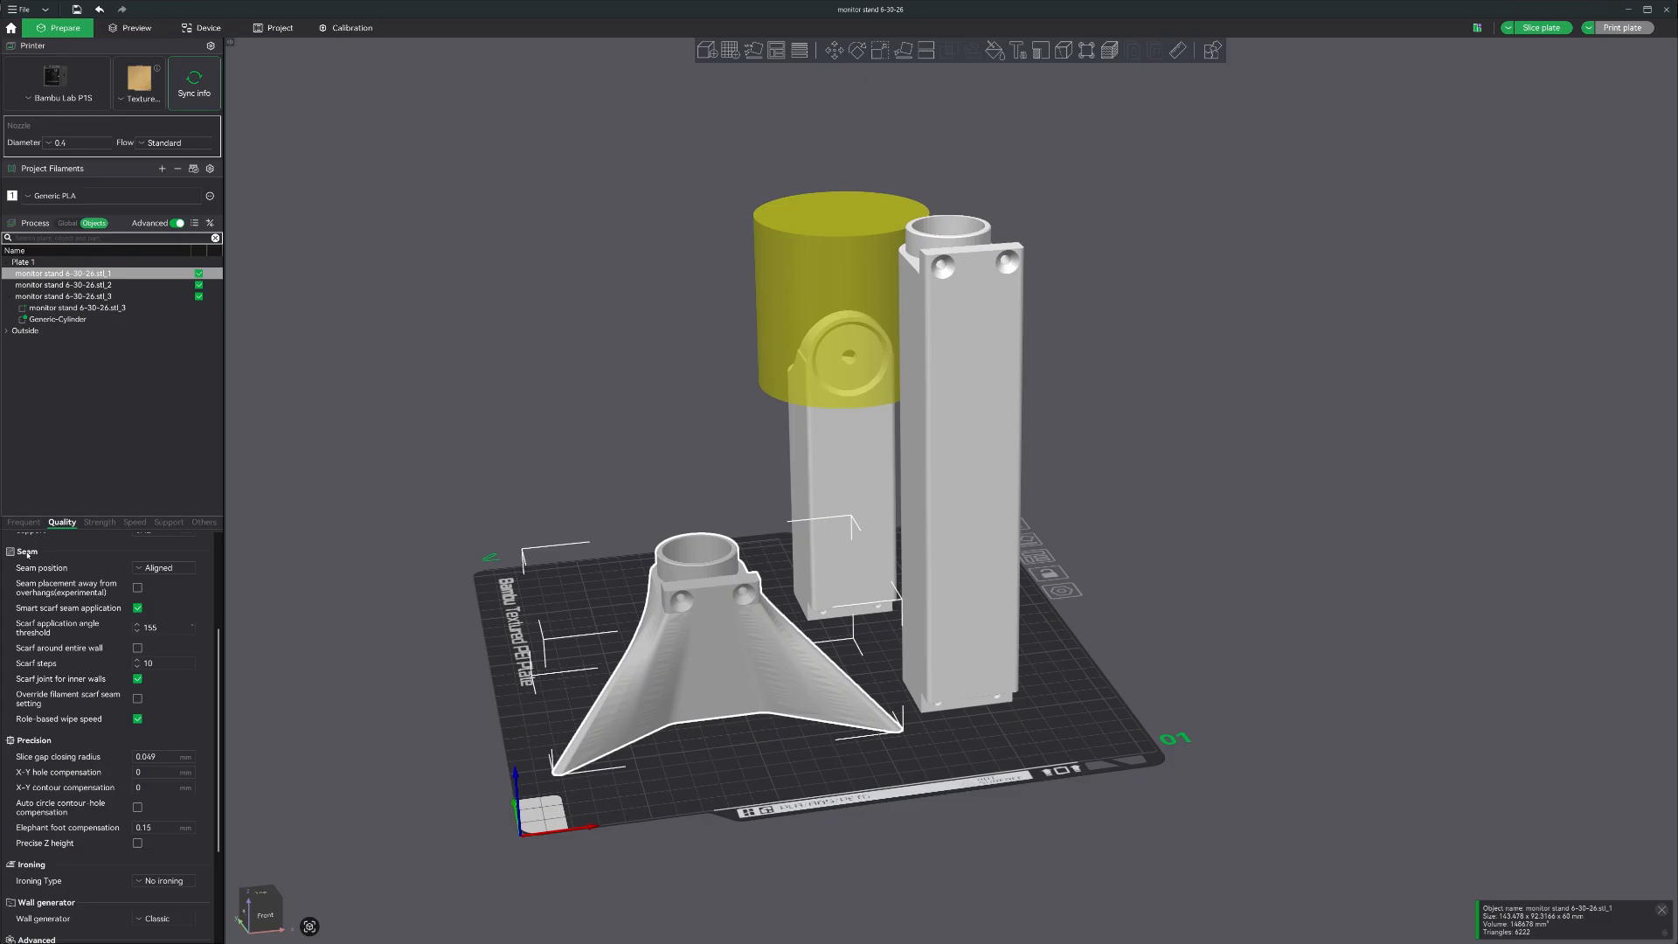
- Slice the plate and inspect the seam lines on the stand parts in the preview
key("ctrl+r")
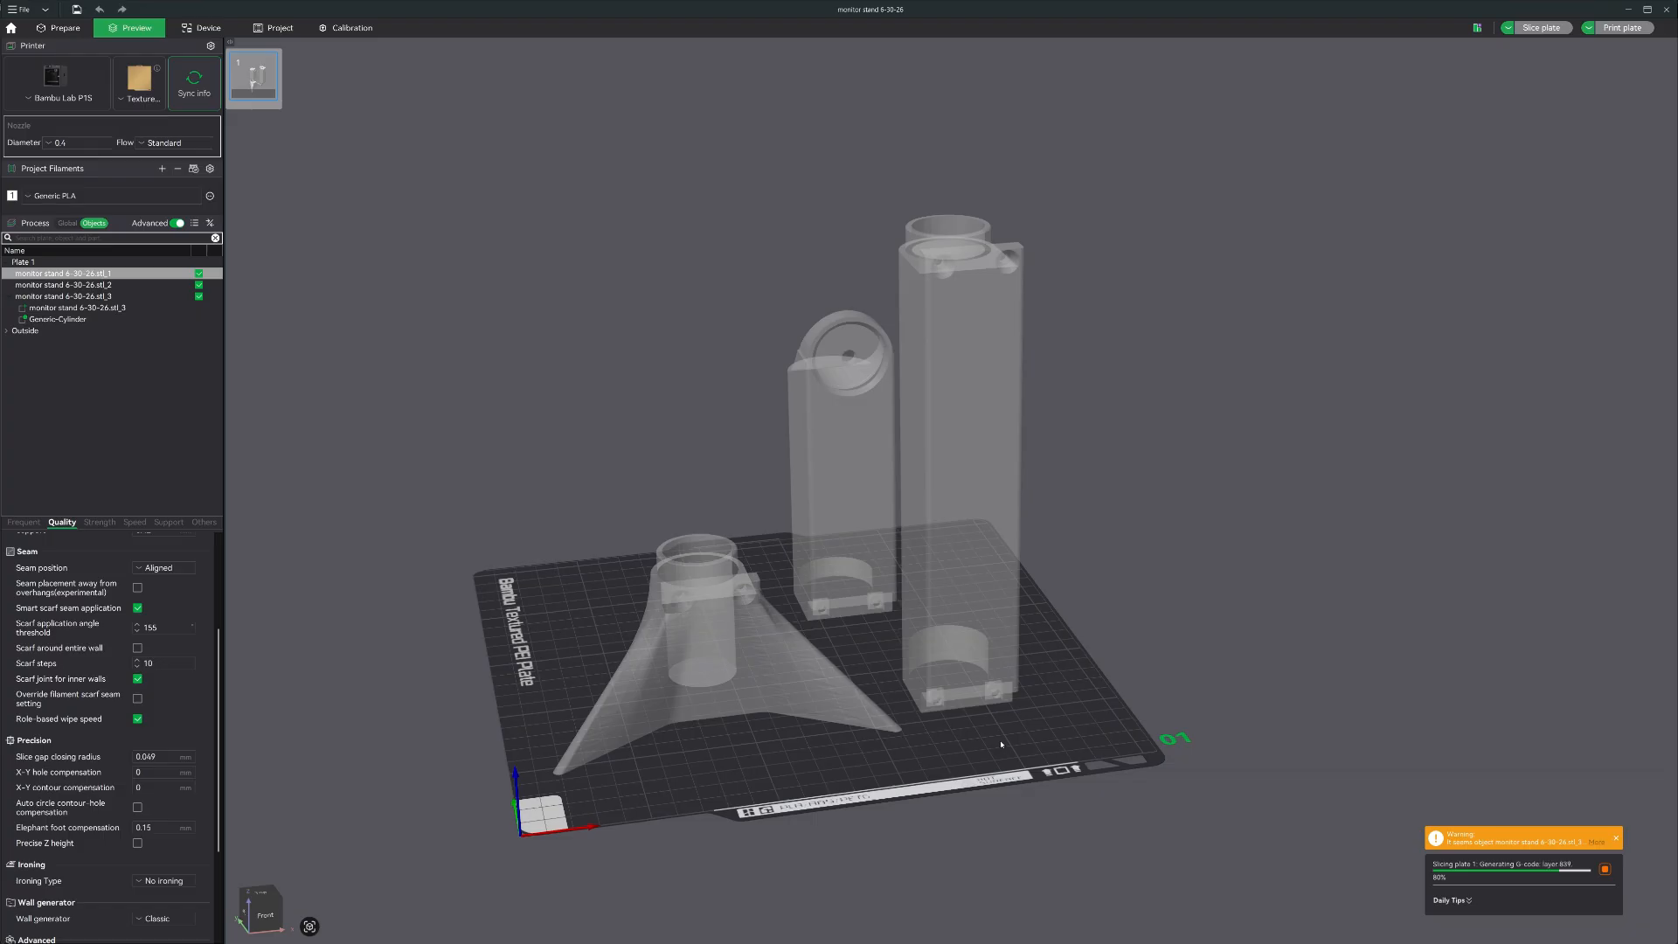
left_click_drag(1001, 743, 944, 652)
scroll(898, 738, "up", 5)
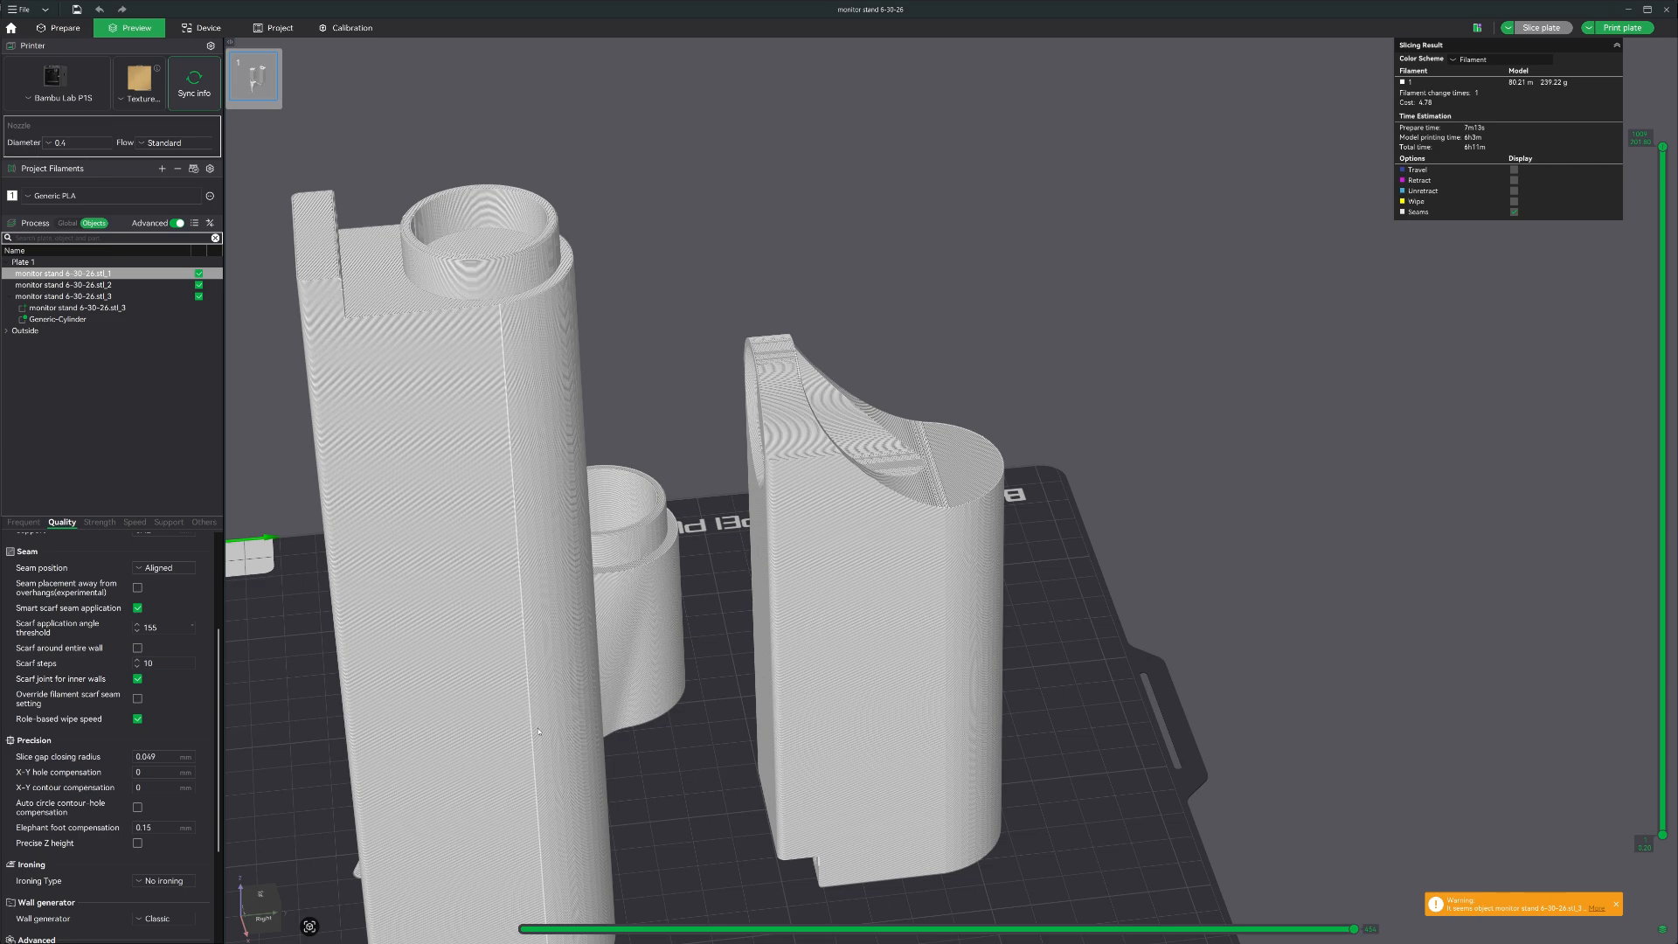
left_click_drag(687, 861, 575, 867)
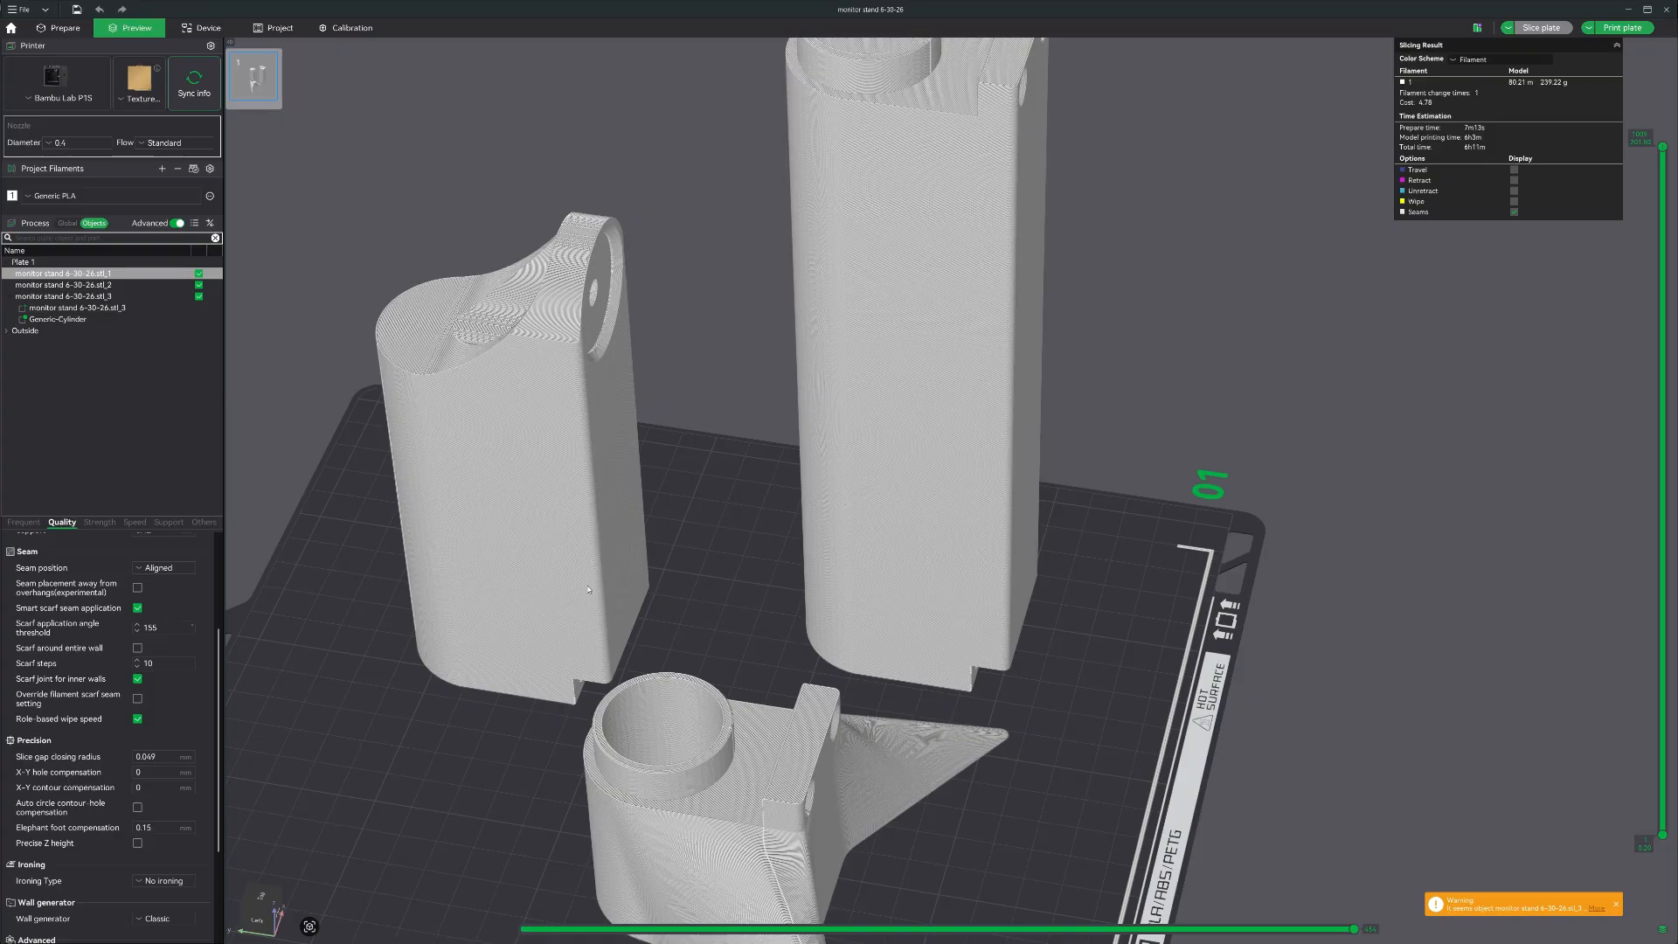
left_click_drag(506, 818, 489, 809)
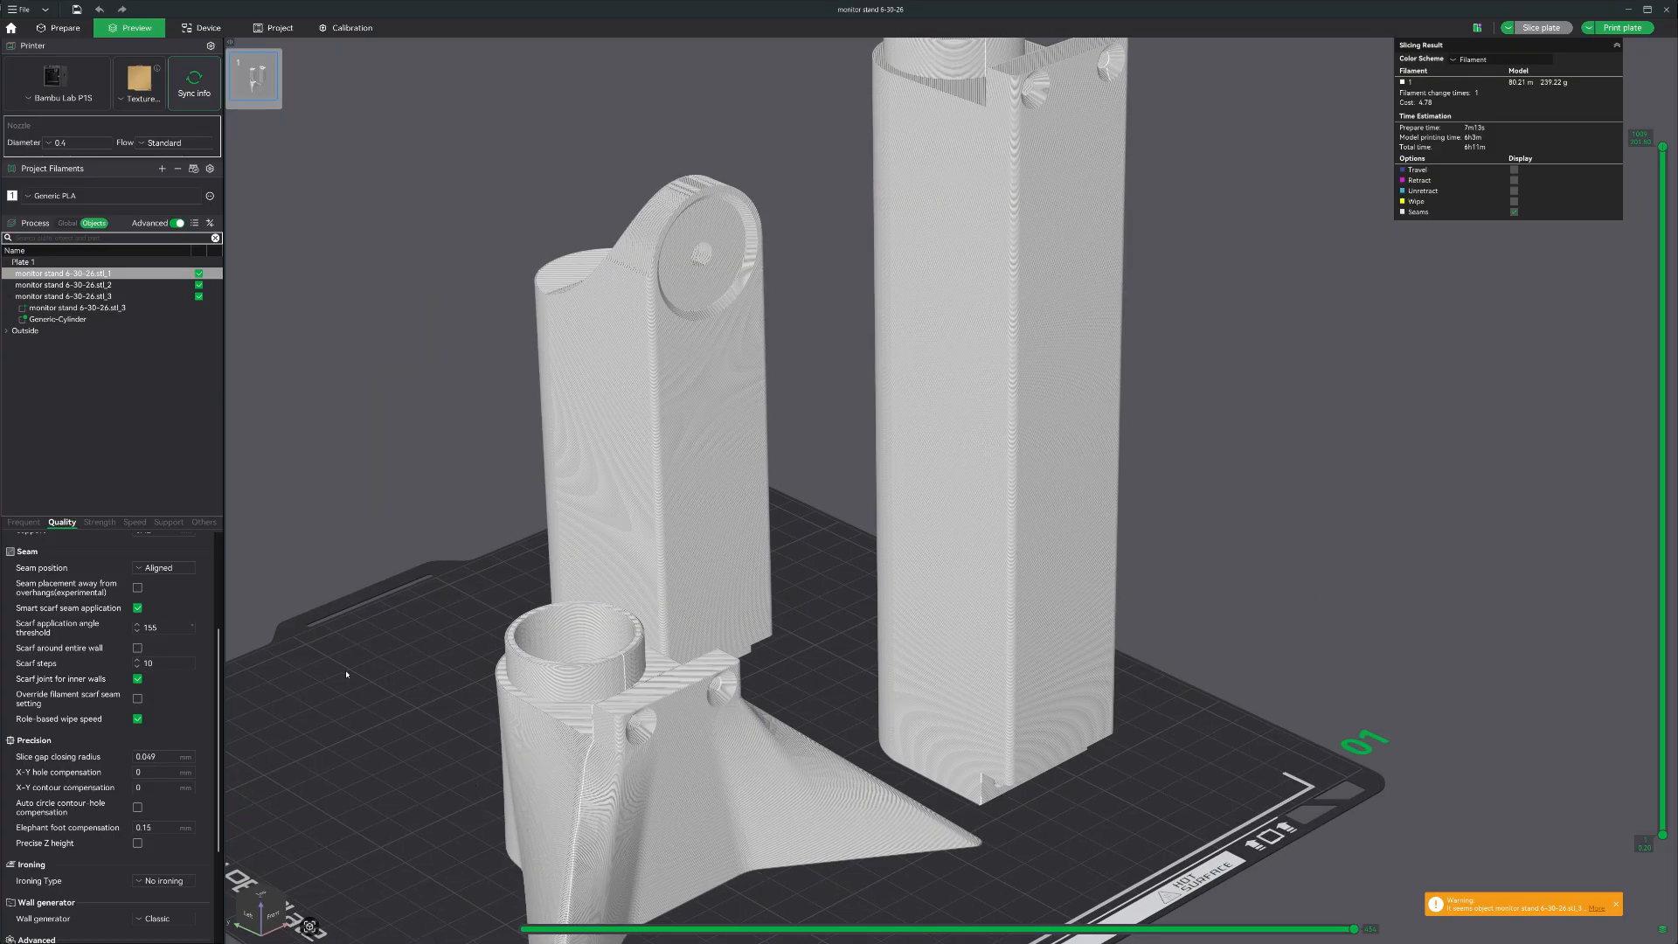
left_click_drag(396, 655, 411, 661)
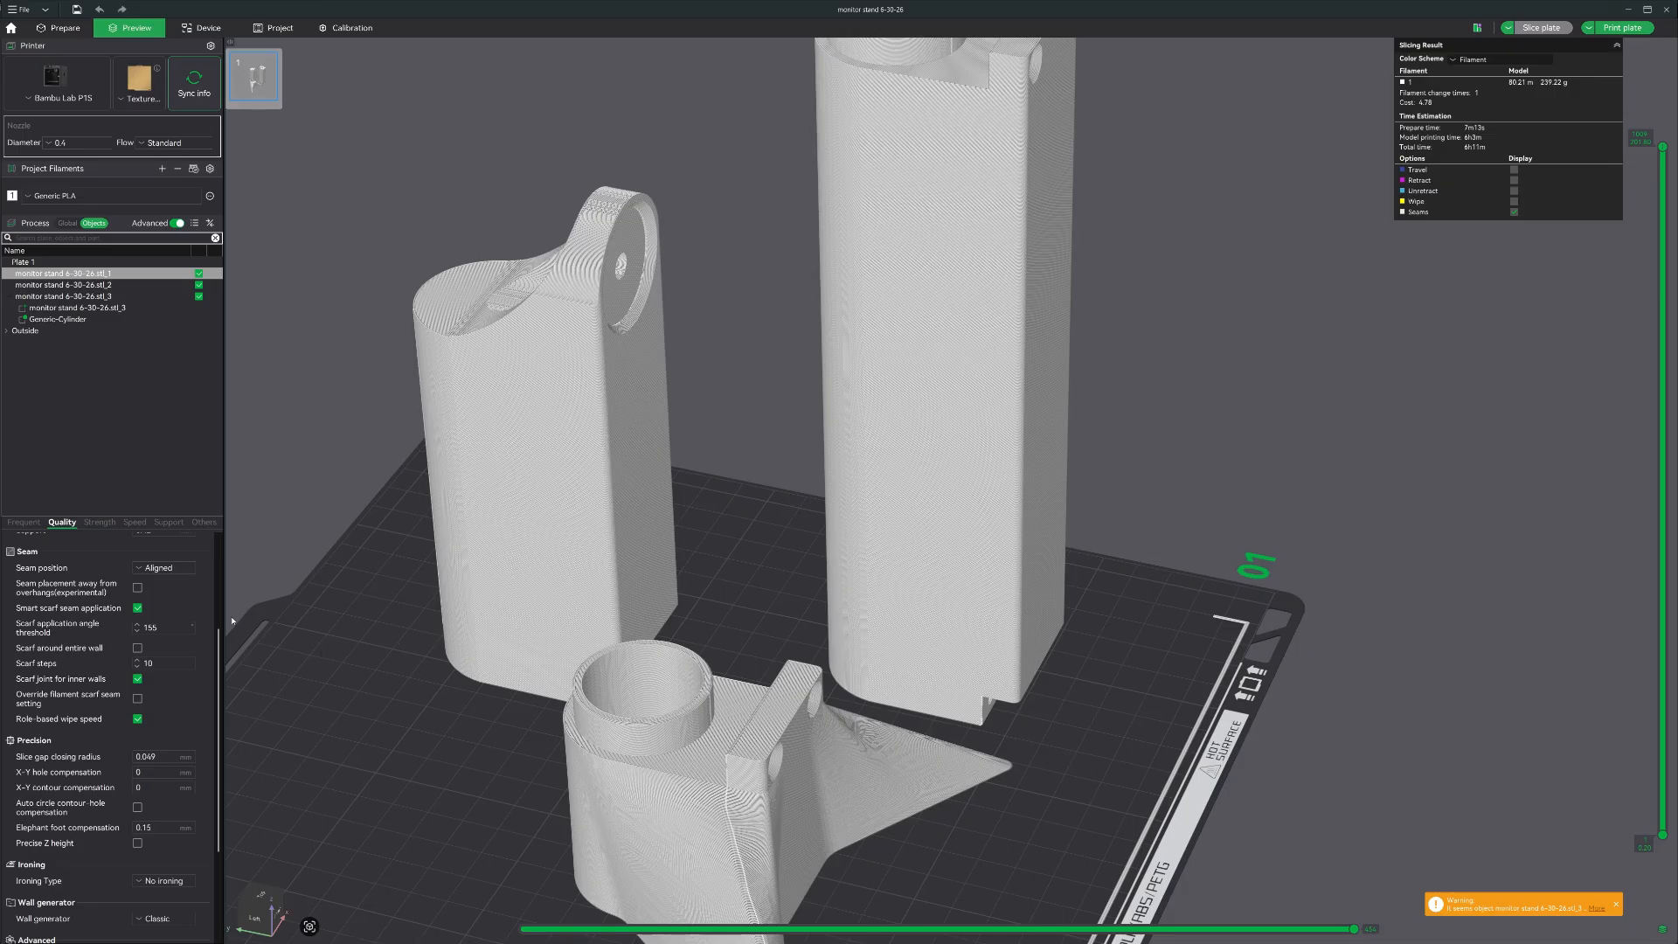
- Try the Random seam position on the flared base in a re-sliced preview and restore it to Aligned
left_click(180, 570)
left_click(203, 625)
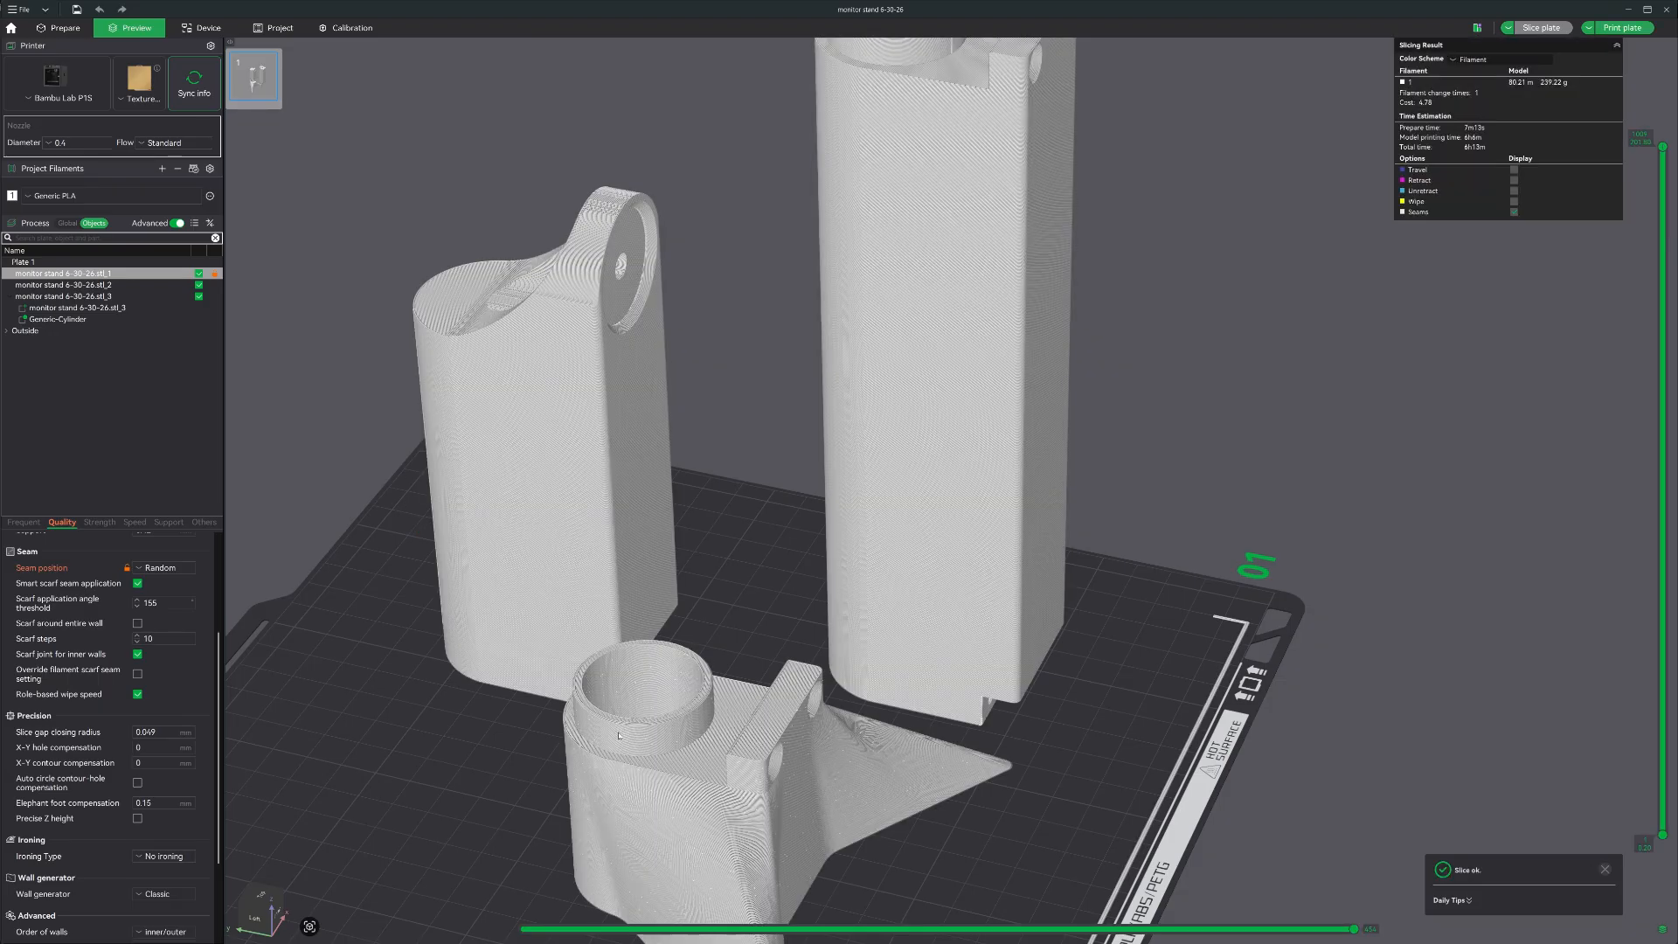
scroll(499, 785, "up", 8)
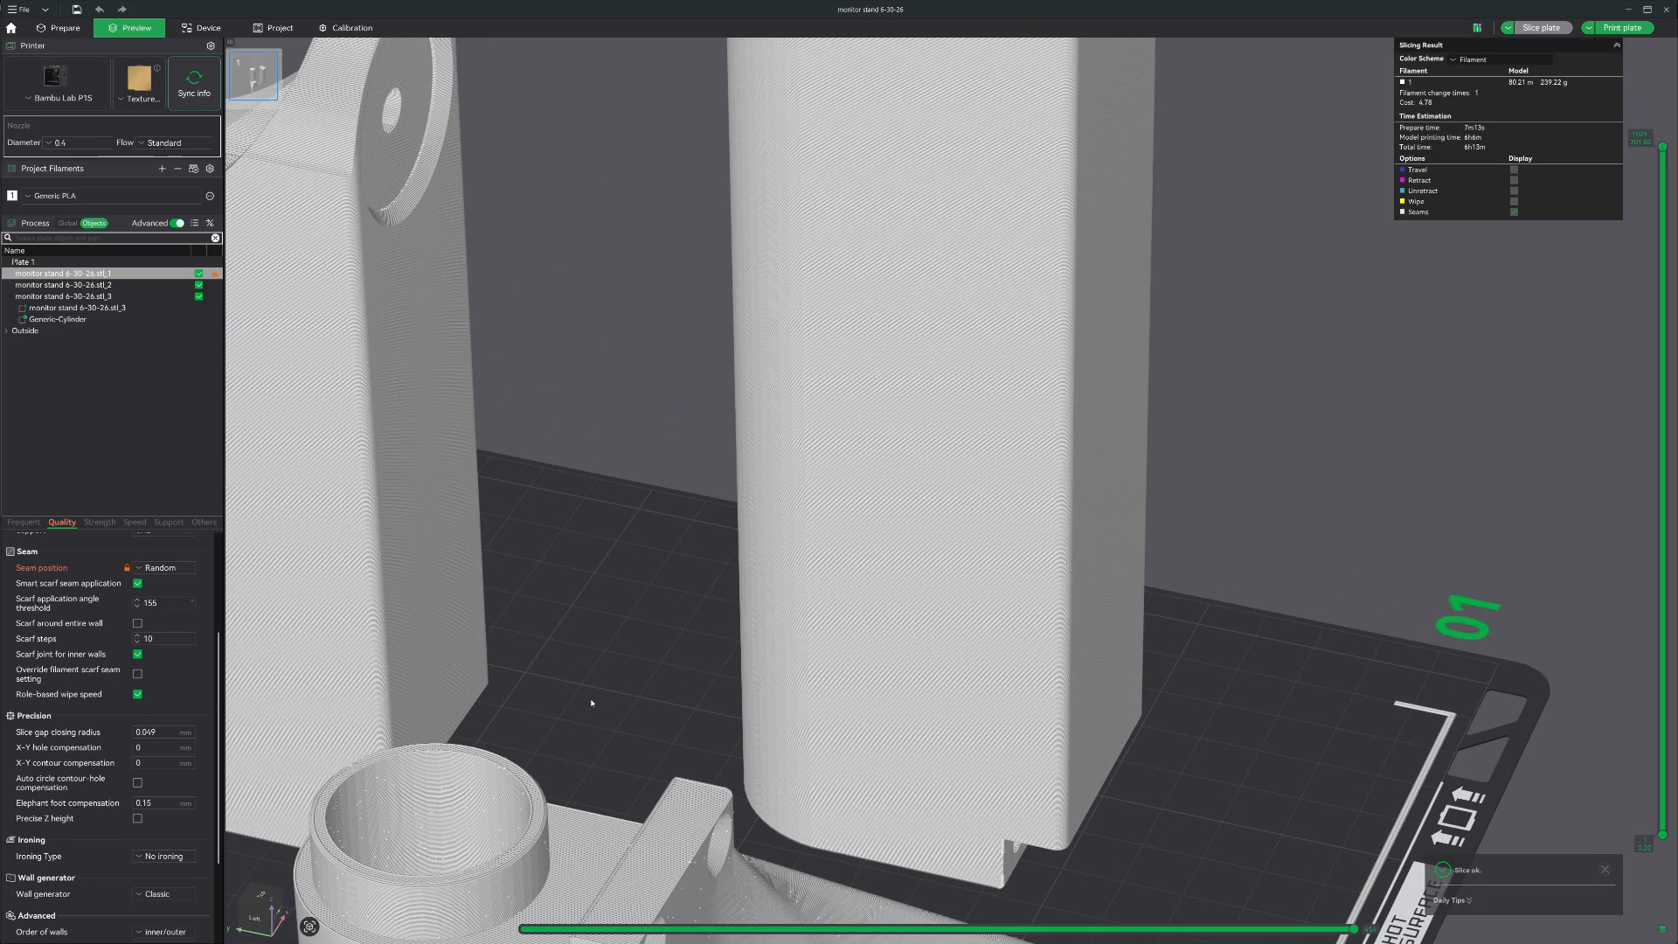
left_click_drag(644, 601, 835, 700)
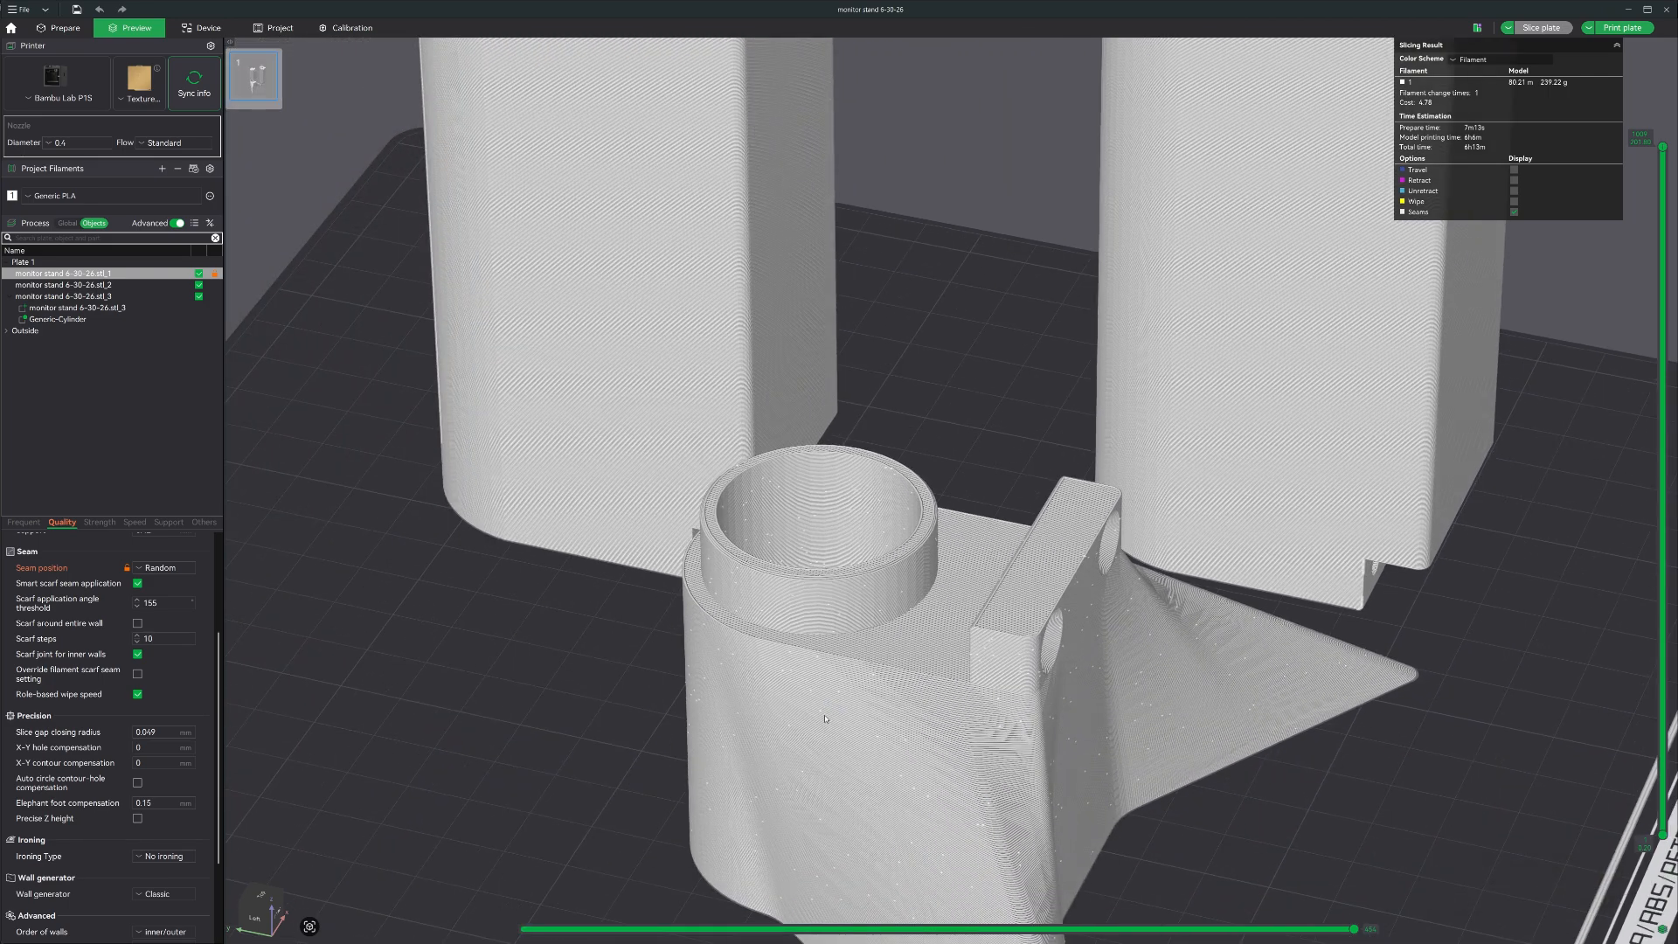
scroll(824, 718, "up", 5)
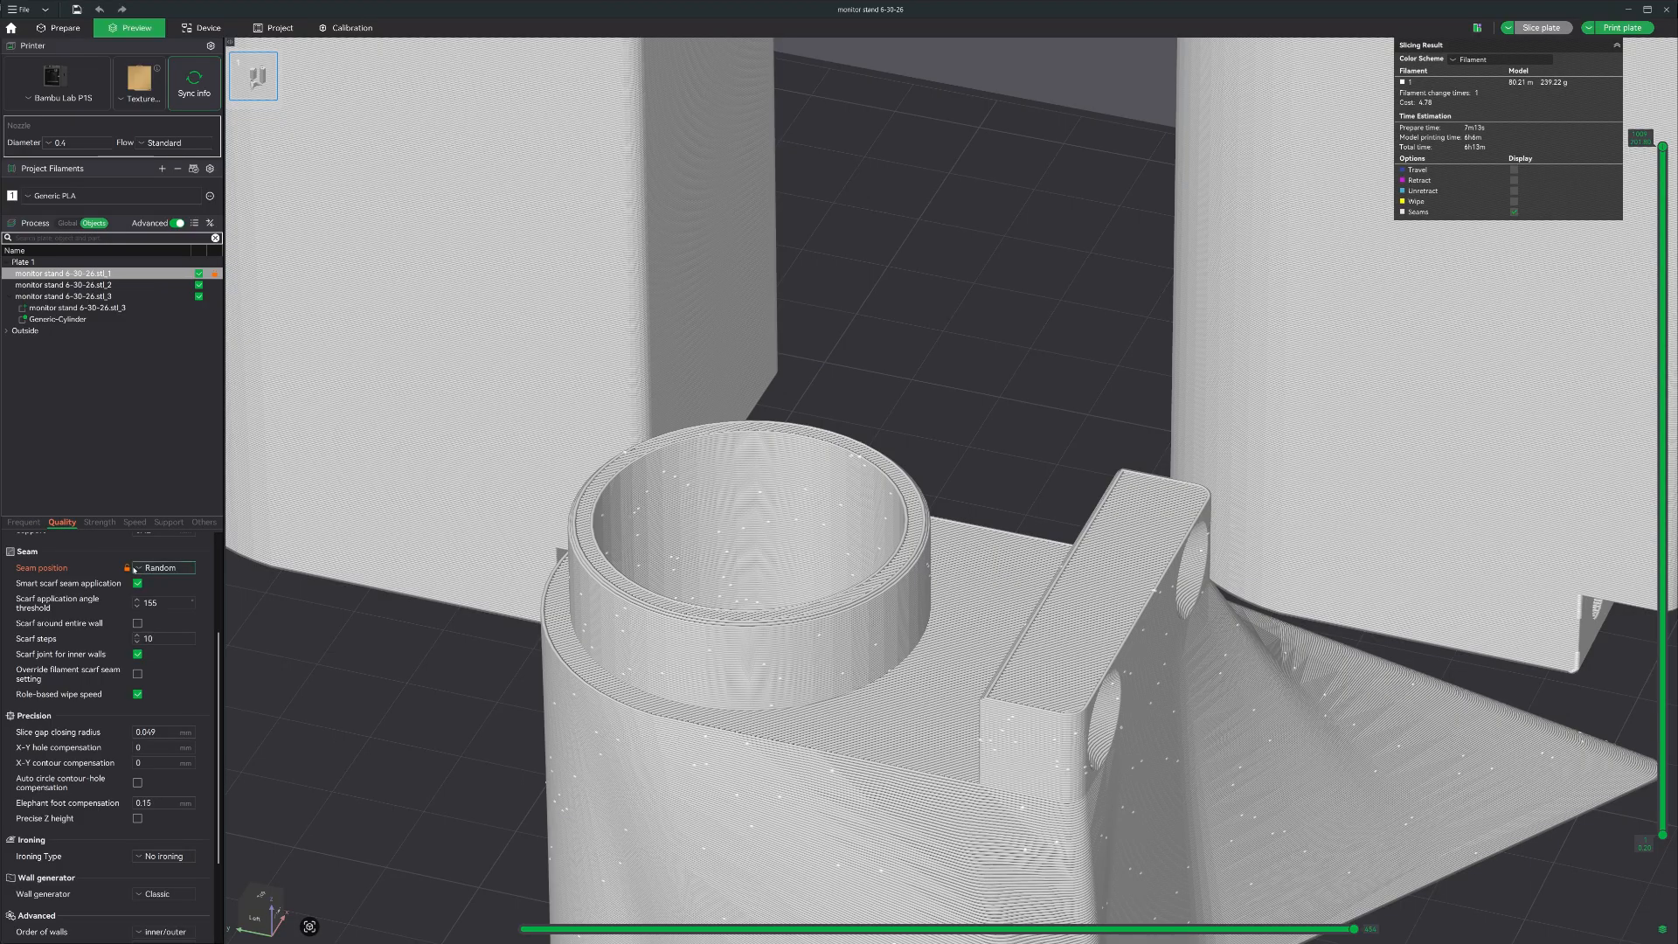
left_click(129, 568)
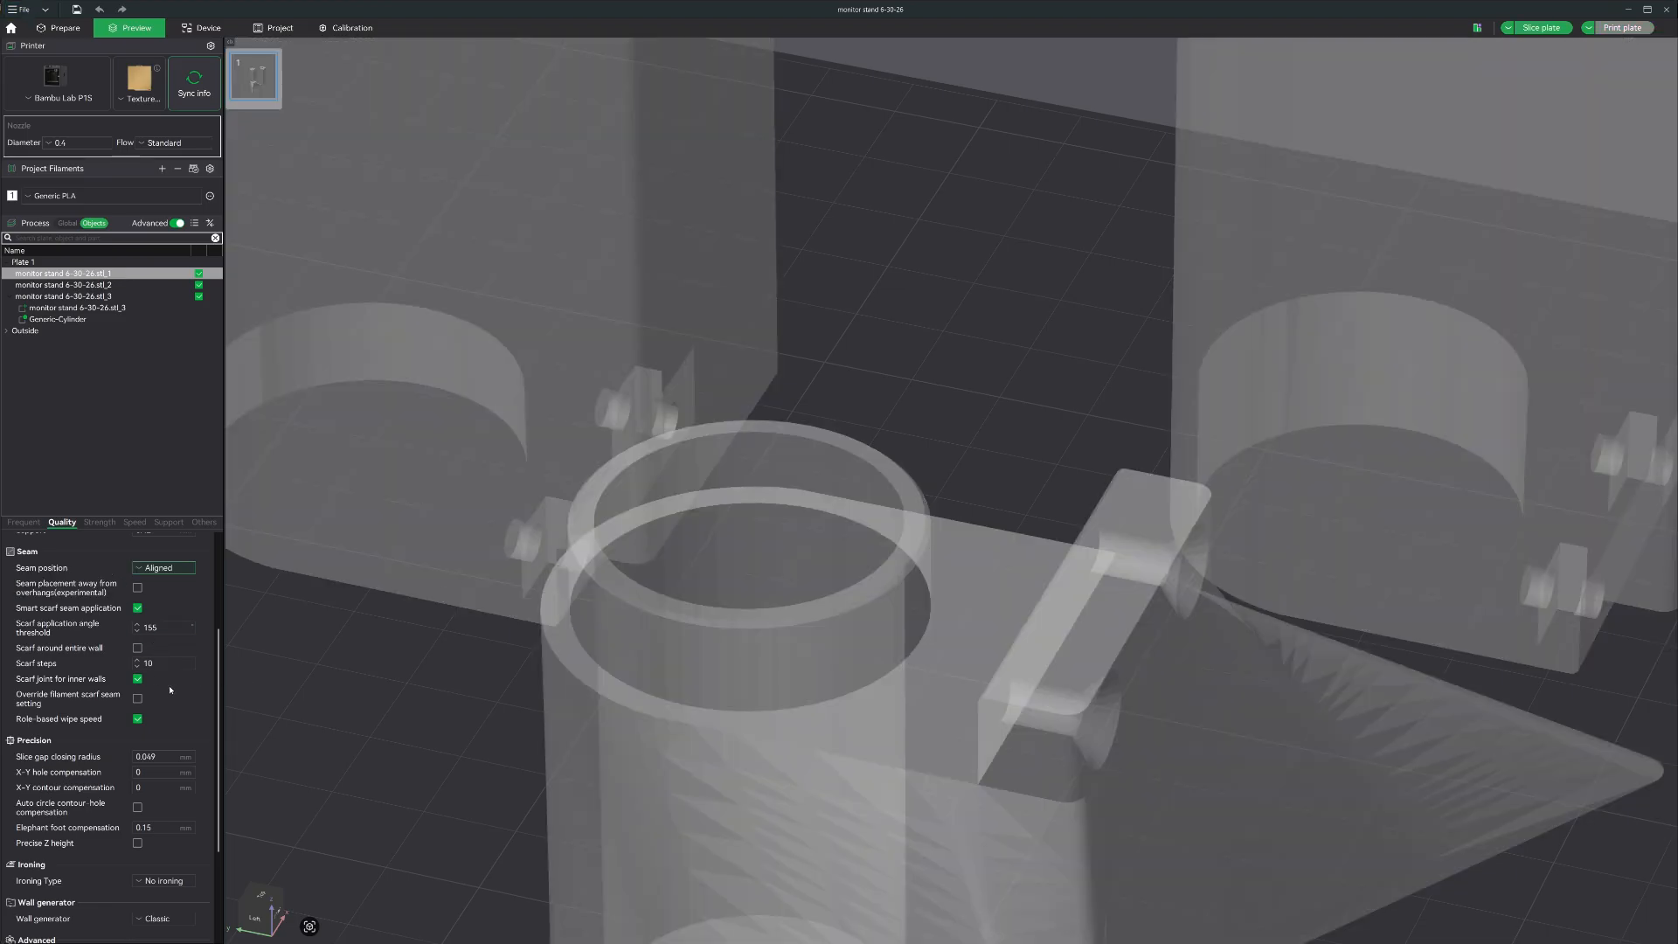
- Examine the flared base's precision settings and the explanation of elephant foot compensation
scroll(169, 691, "down", 1)
scroll(75, 809, "down", 2)
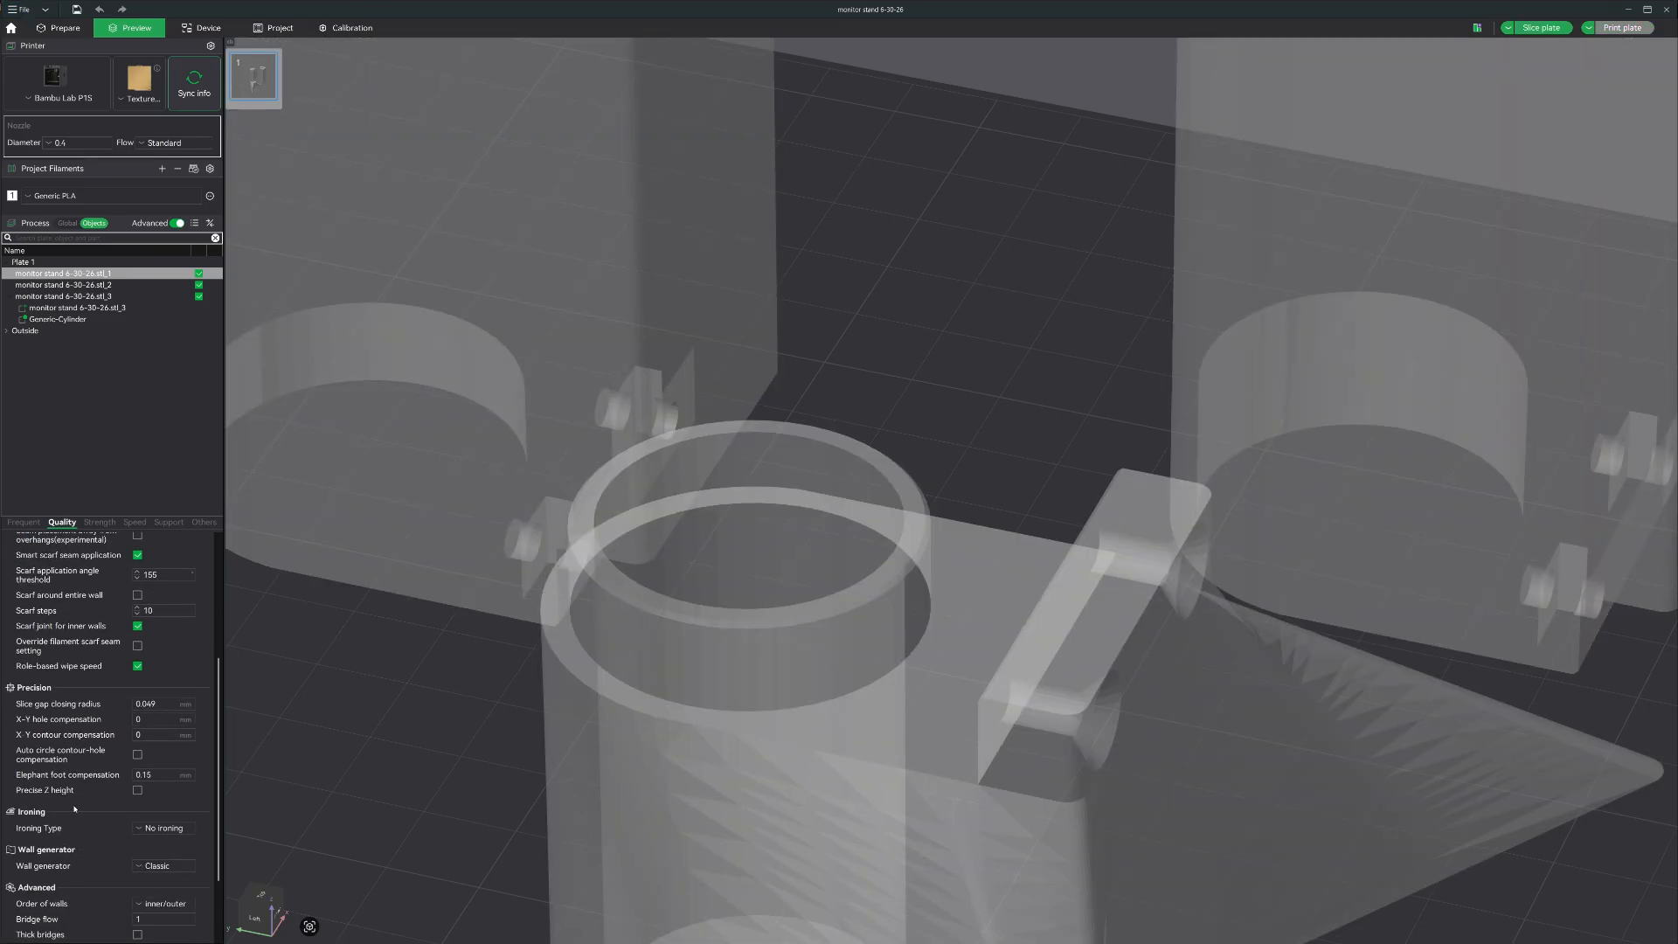
scroll(9, 808, "down", 2)
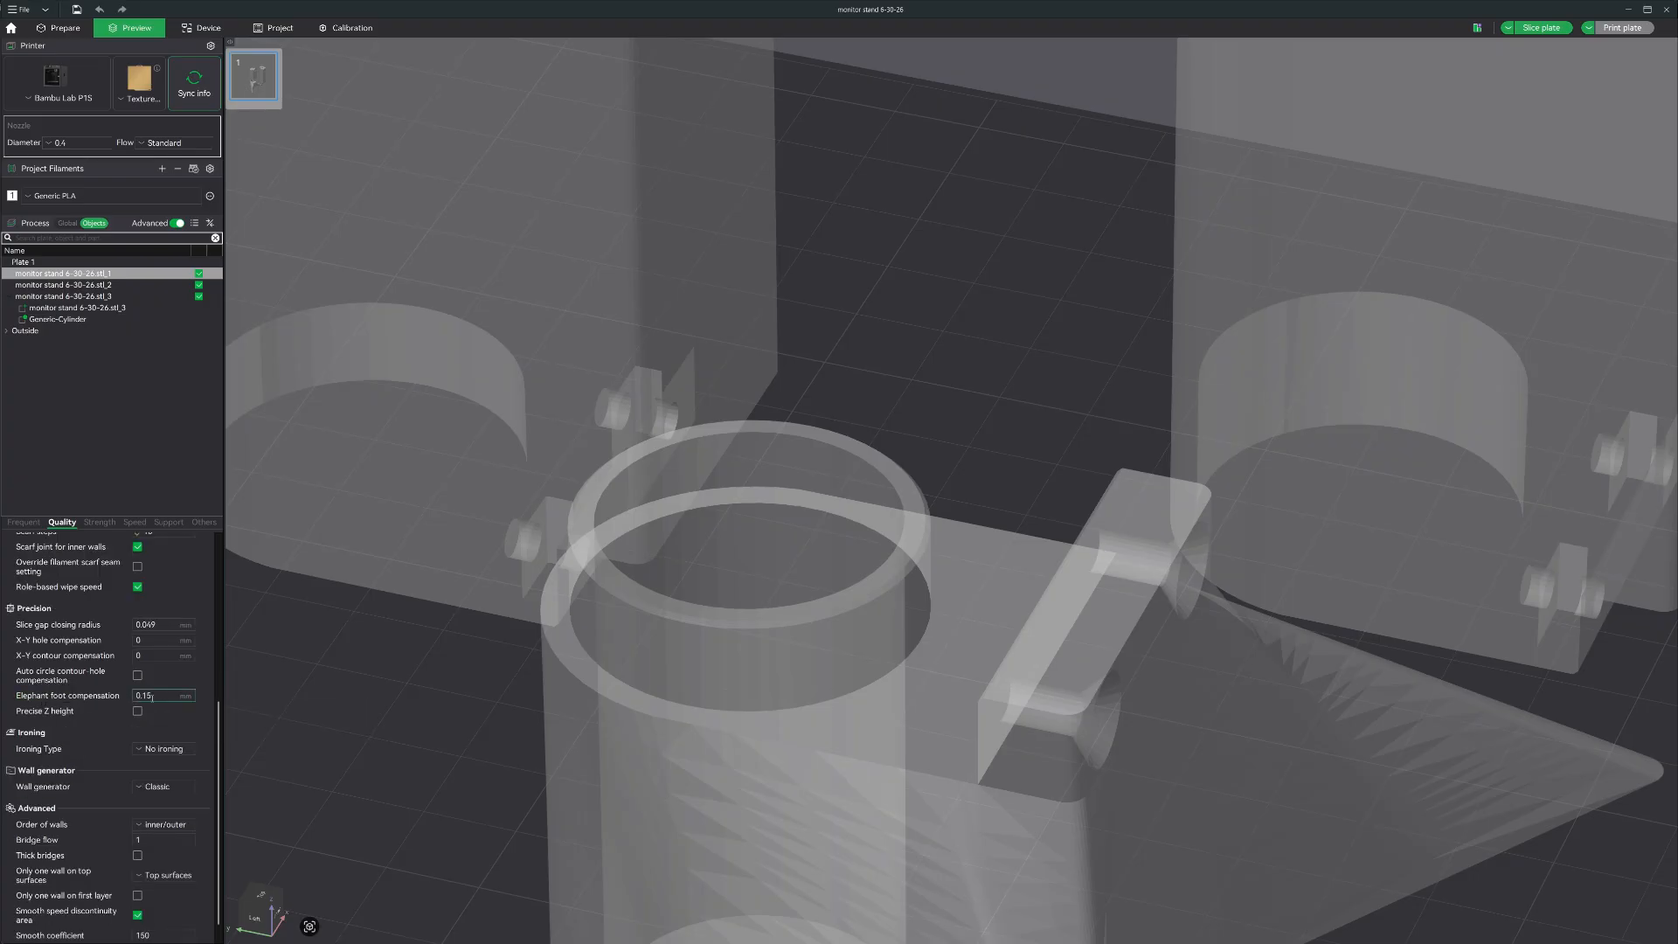
mouse_move(66, 701)
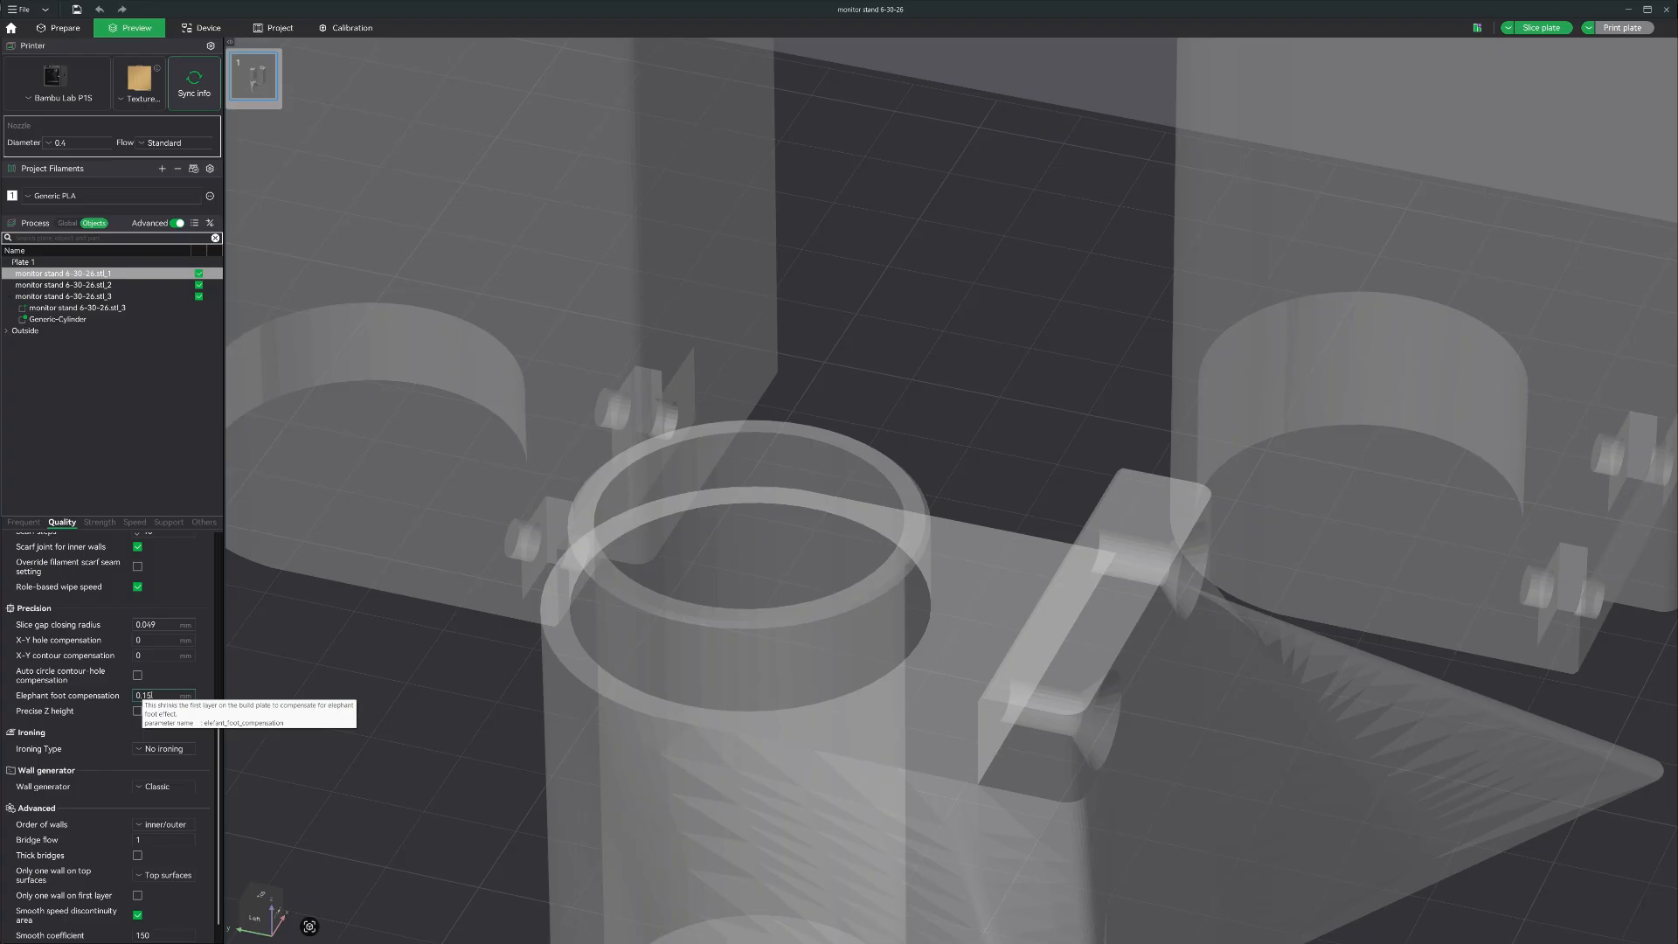
- Set the flared base's wall generator to Arachne
scroll(170, 743, "down", 1)
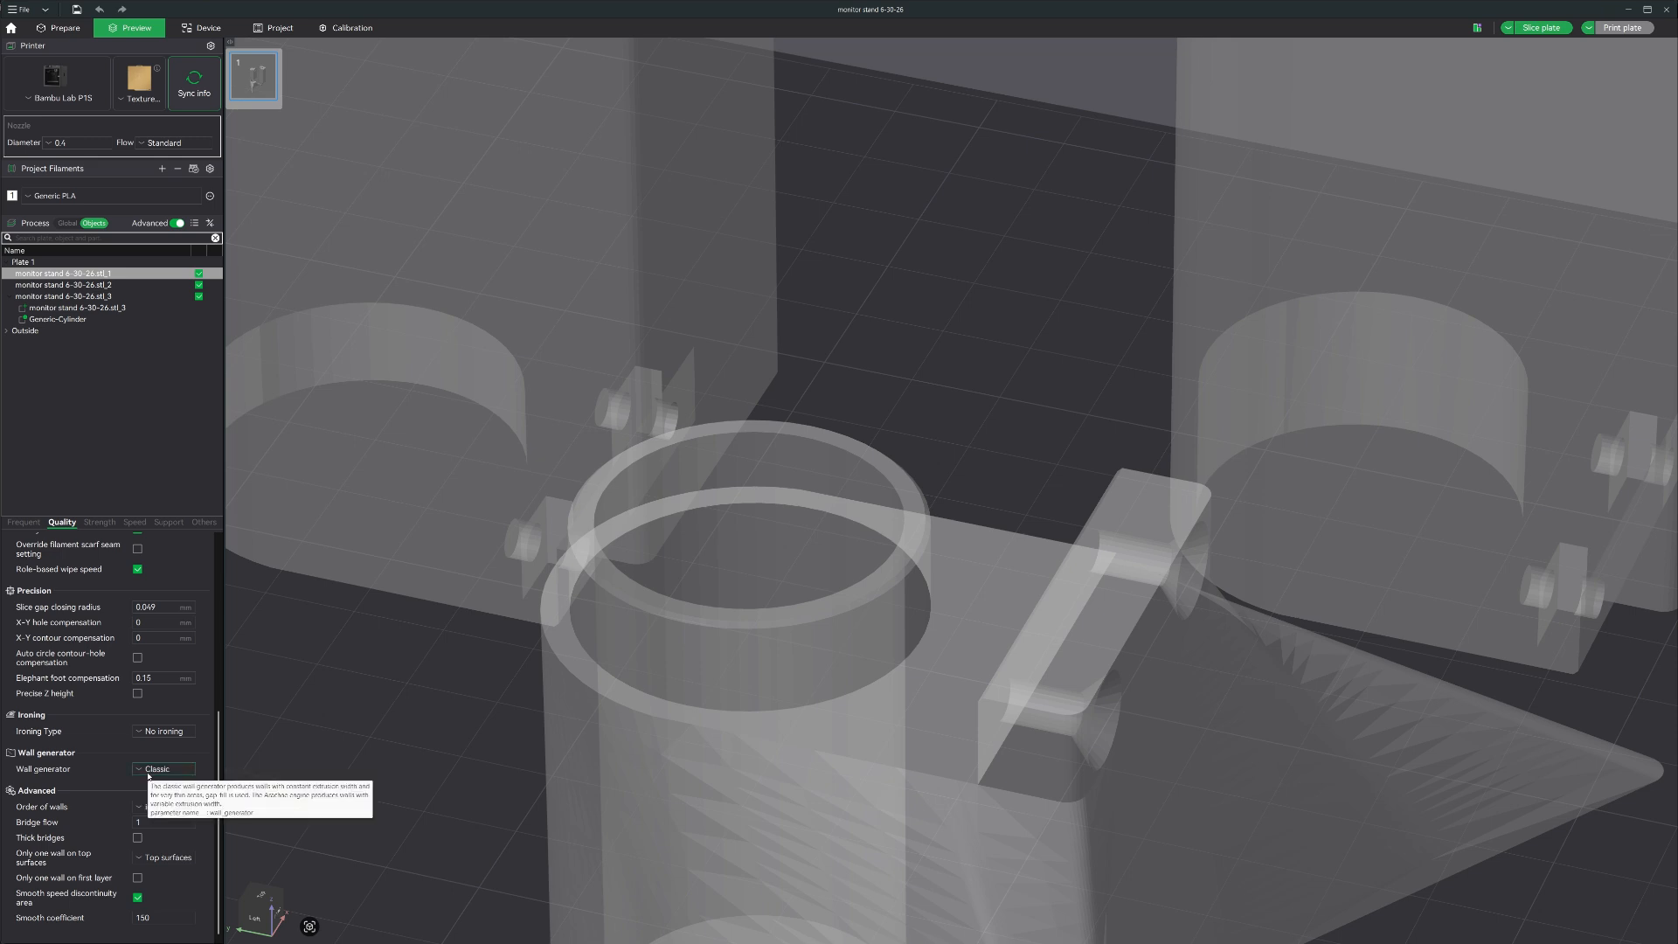
left_click(148, 773)
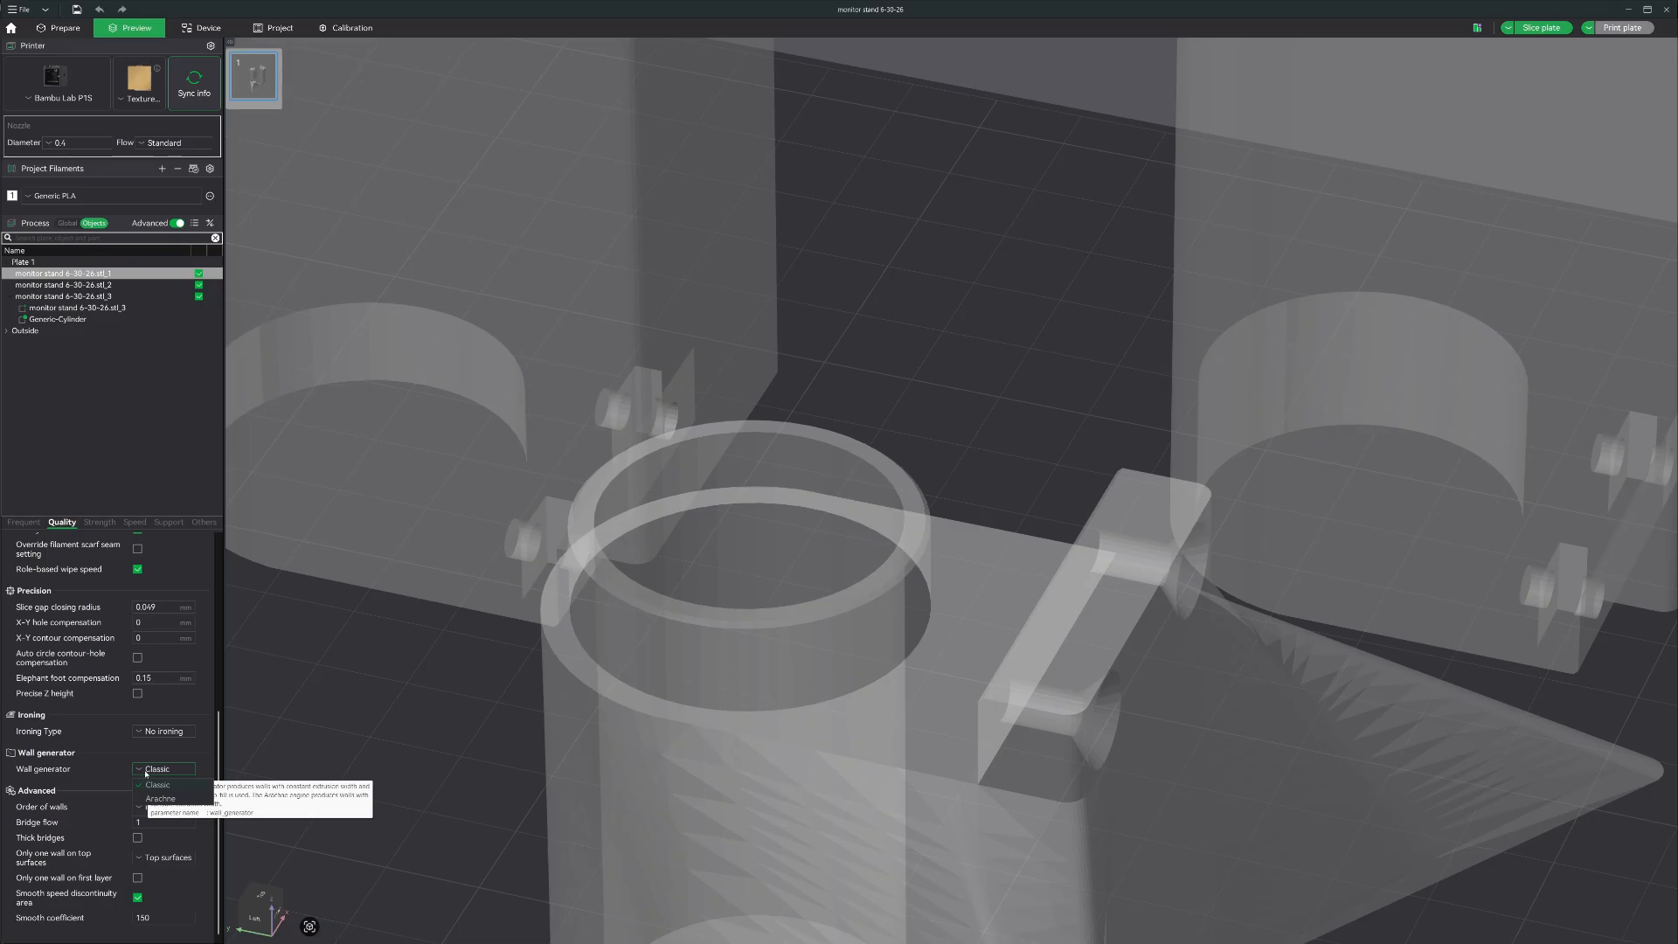
left_click(160, 798)
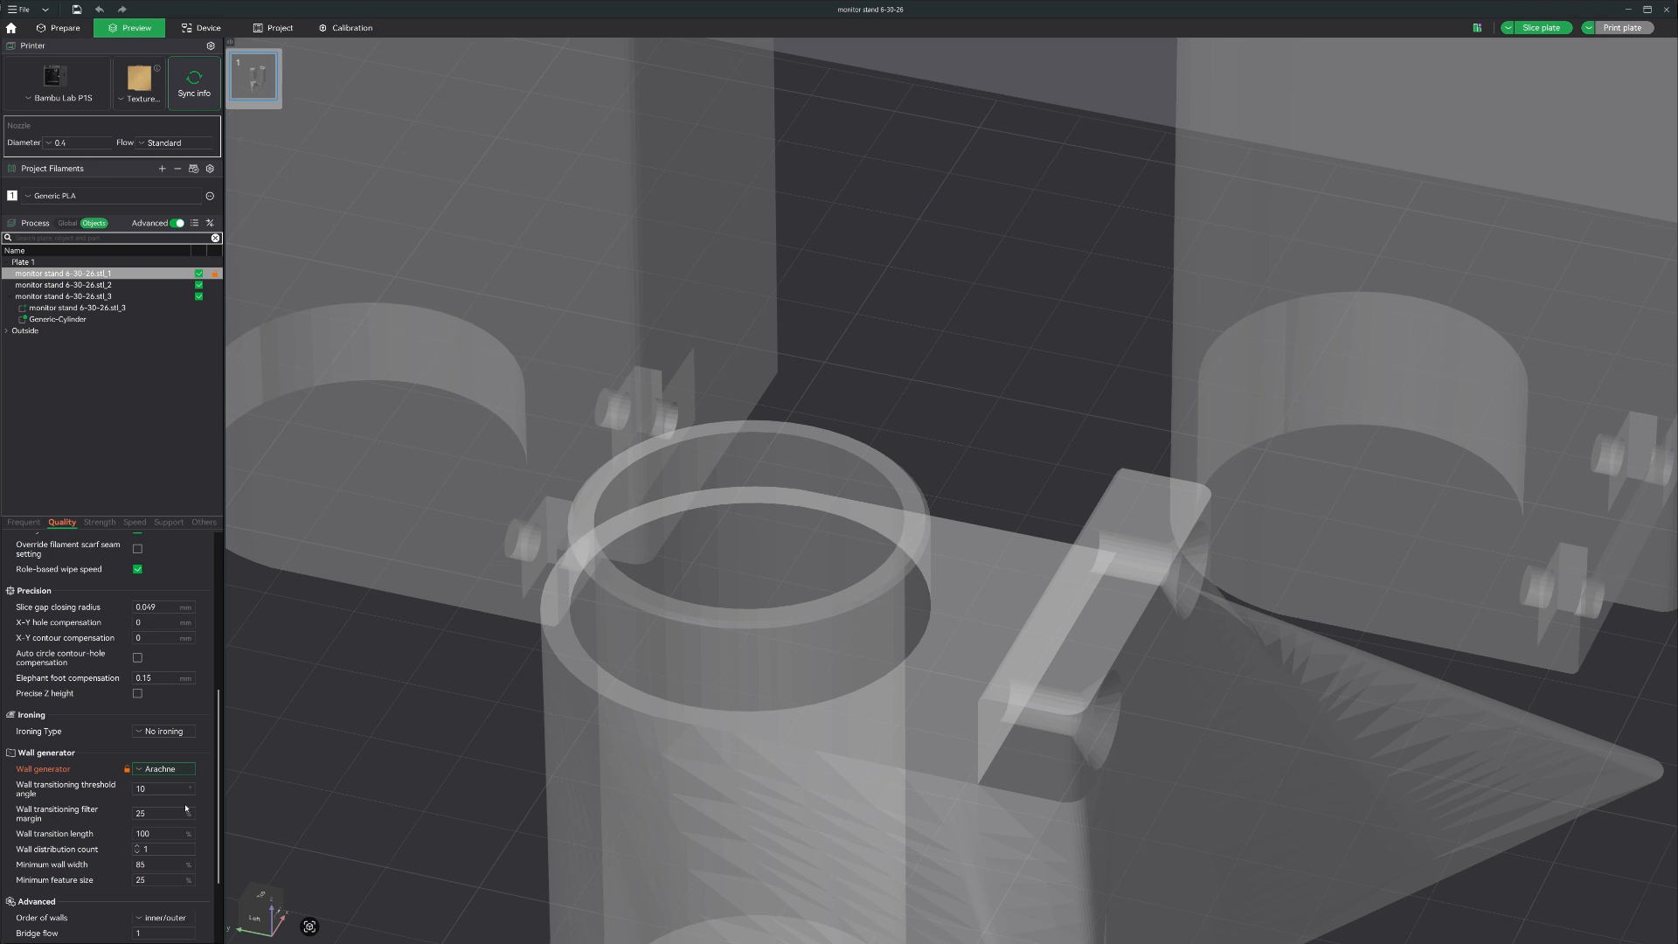
- Examine the flared base's advanced quality settings, including the order of walls options and the explanation of bridge flow
scroll(161, 874, "down", 3)
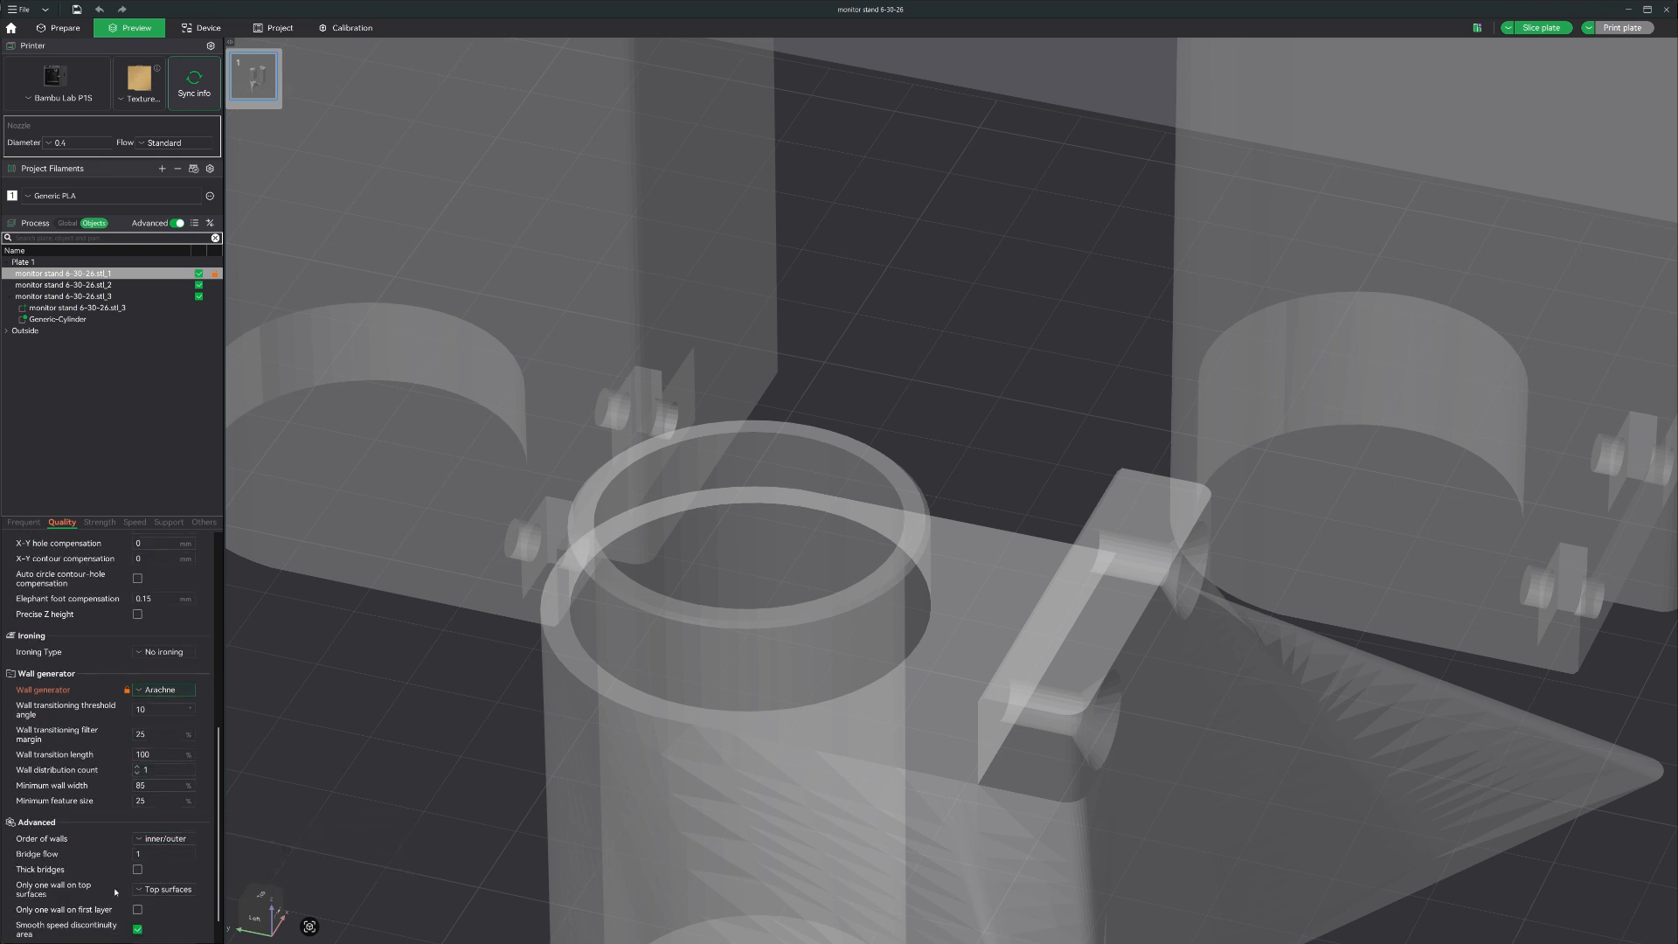
scroll(114, 888, "down", 1)
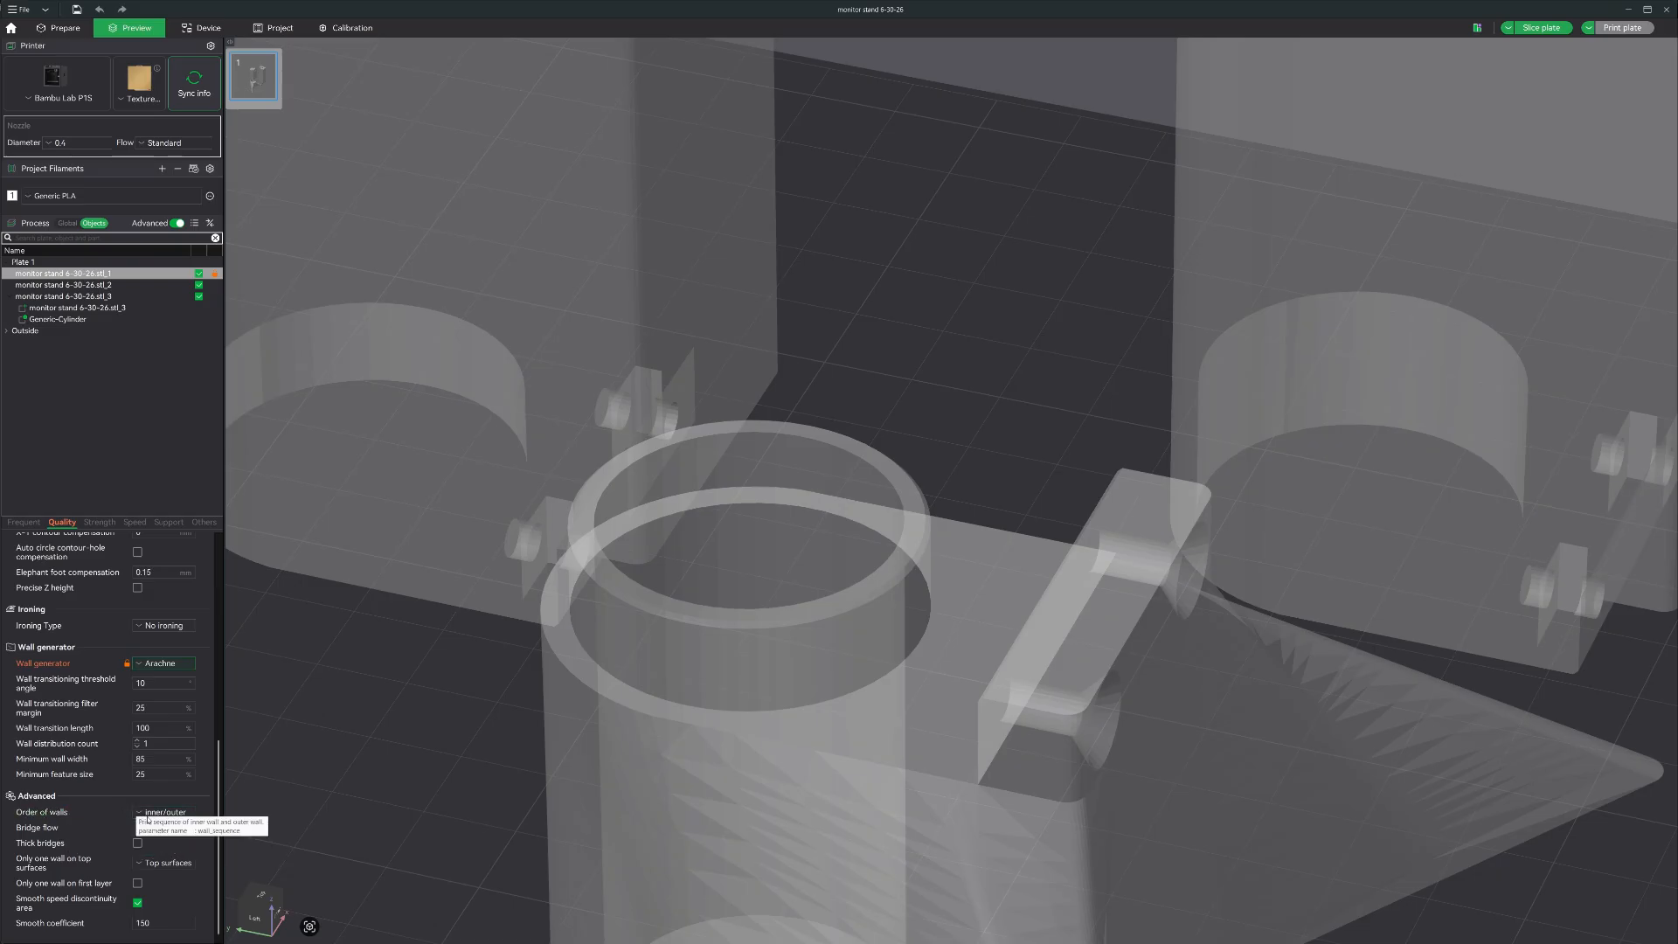
scroll(580, 655, "down", 1)
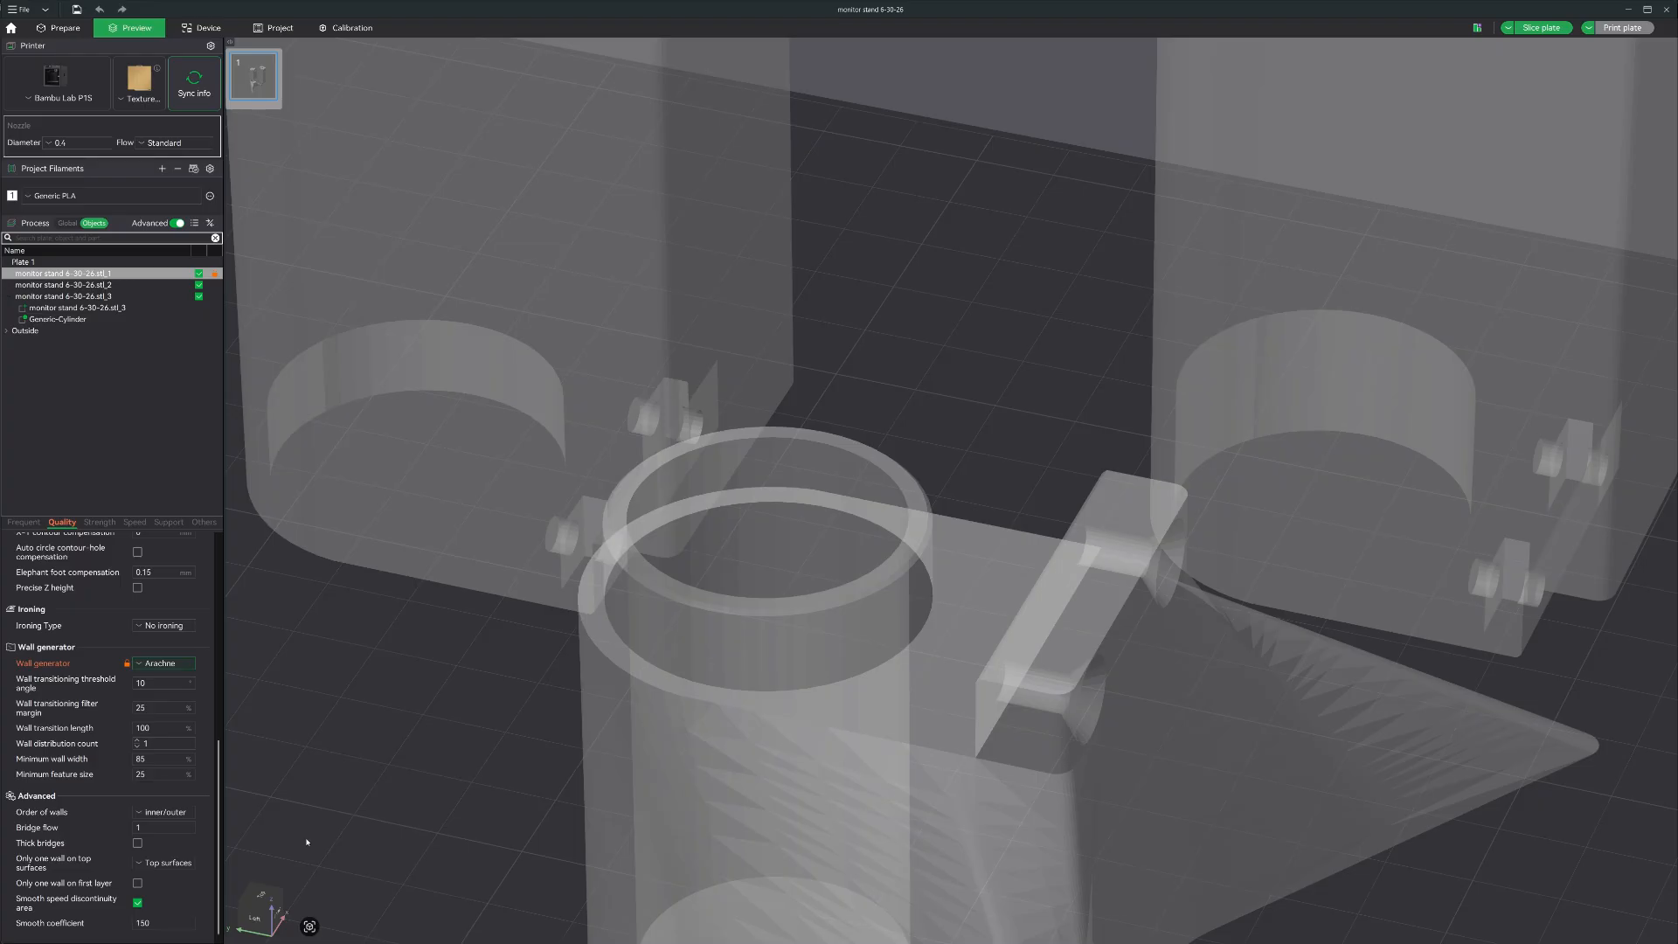
left_click(162, 813)
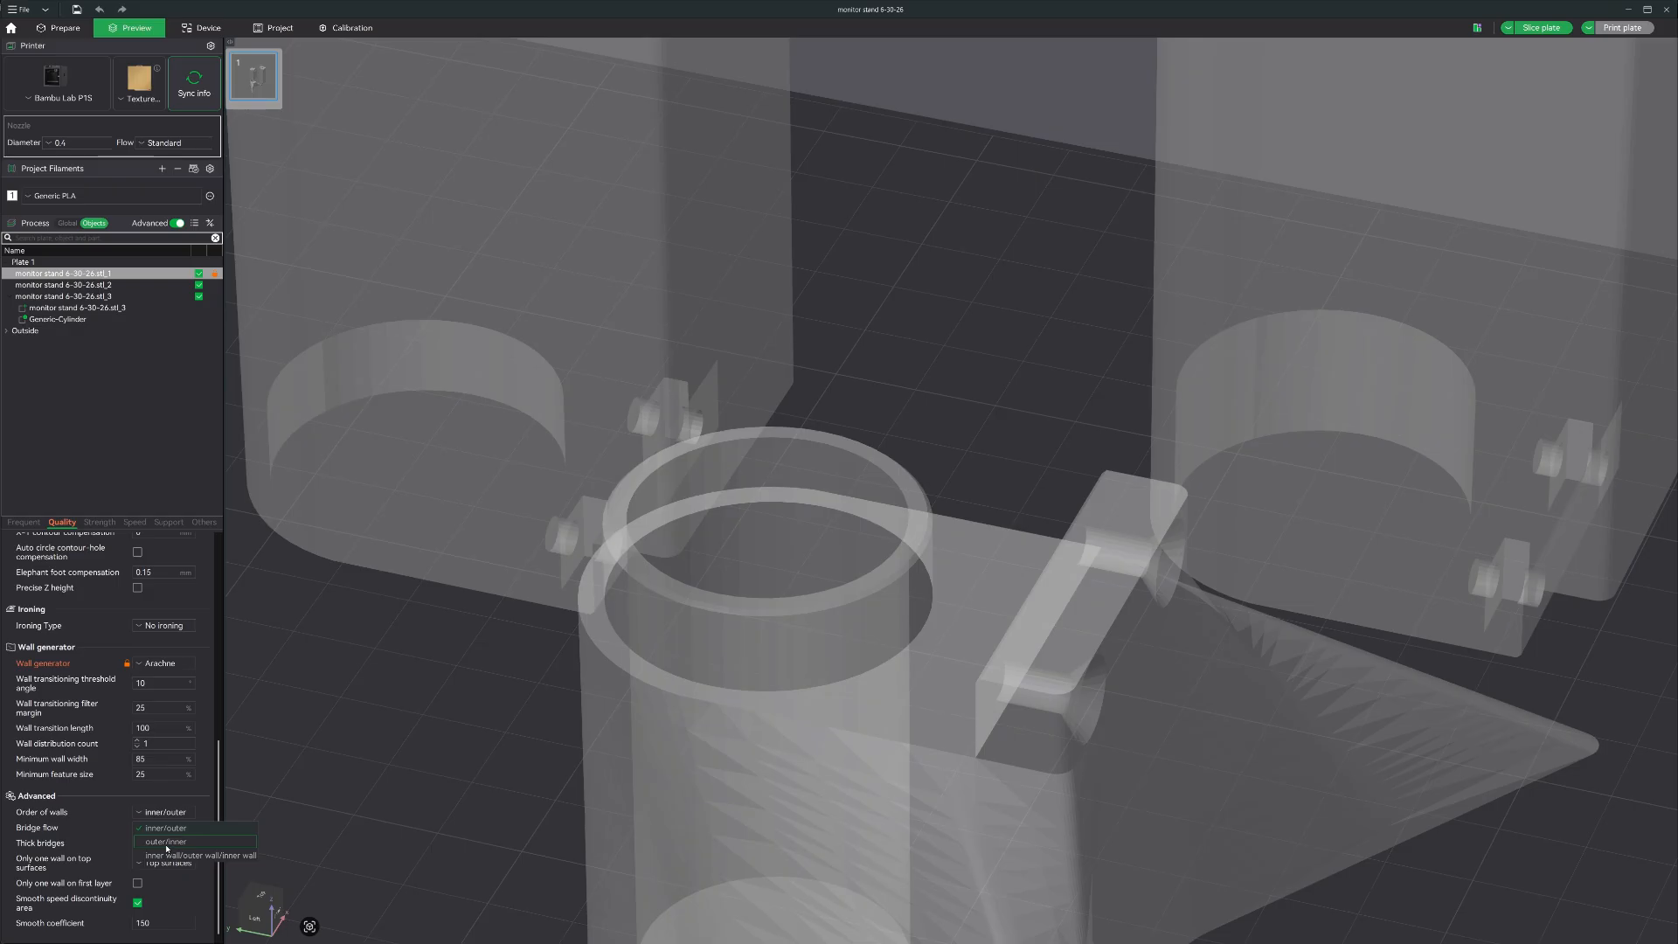
left_click(181, 909)
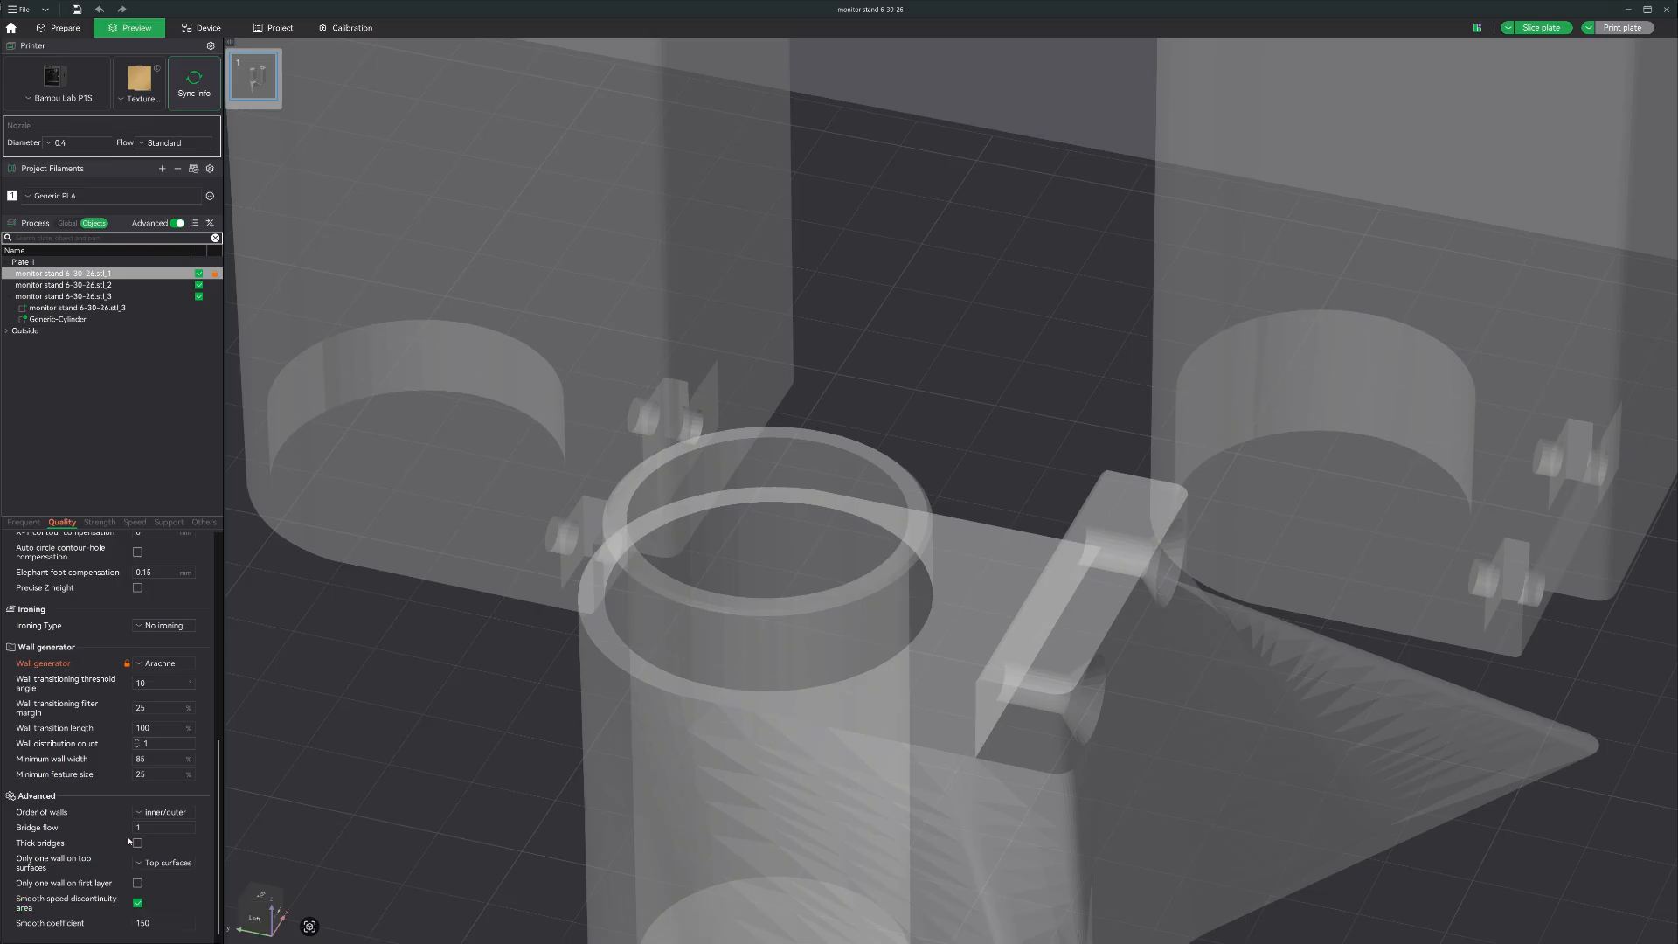
mouse_move(48, 846)
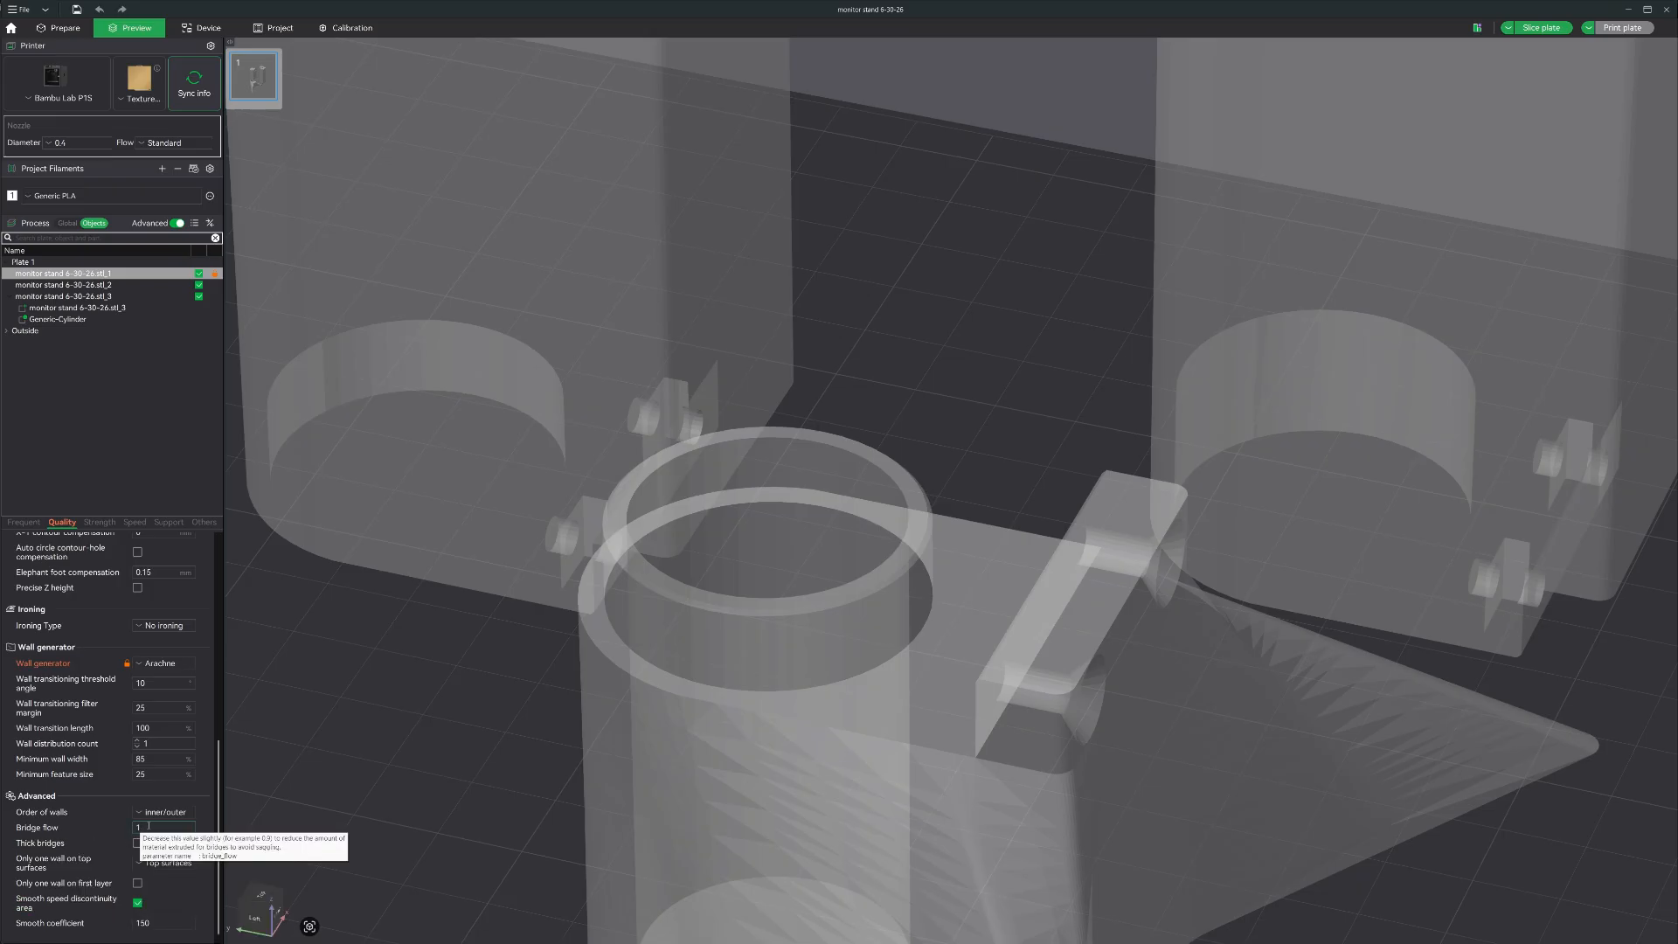
- Slice the plate again with the Arachne wall generator and inspect the stand parts in the preview
left_click(69, 31)
left_click(136, 30)
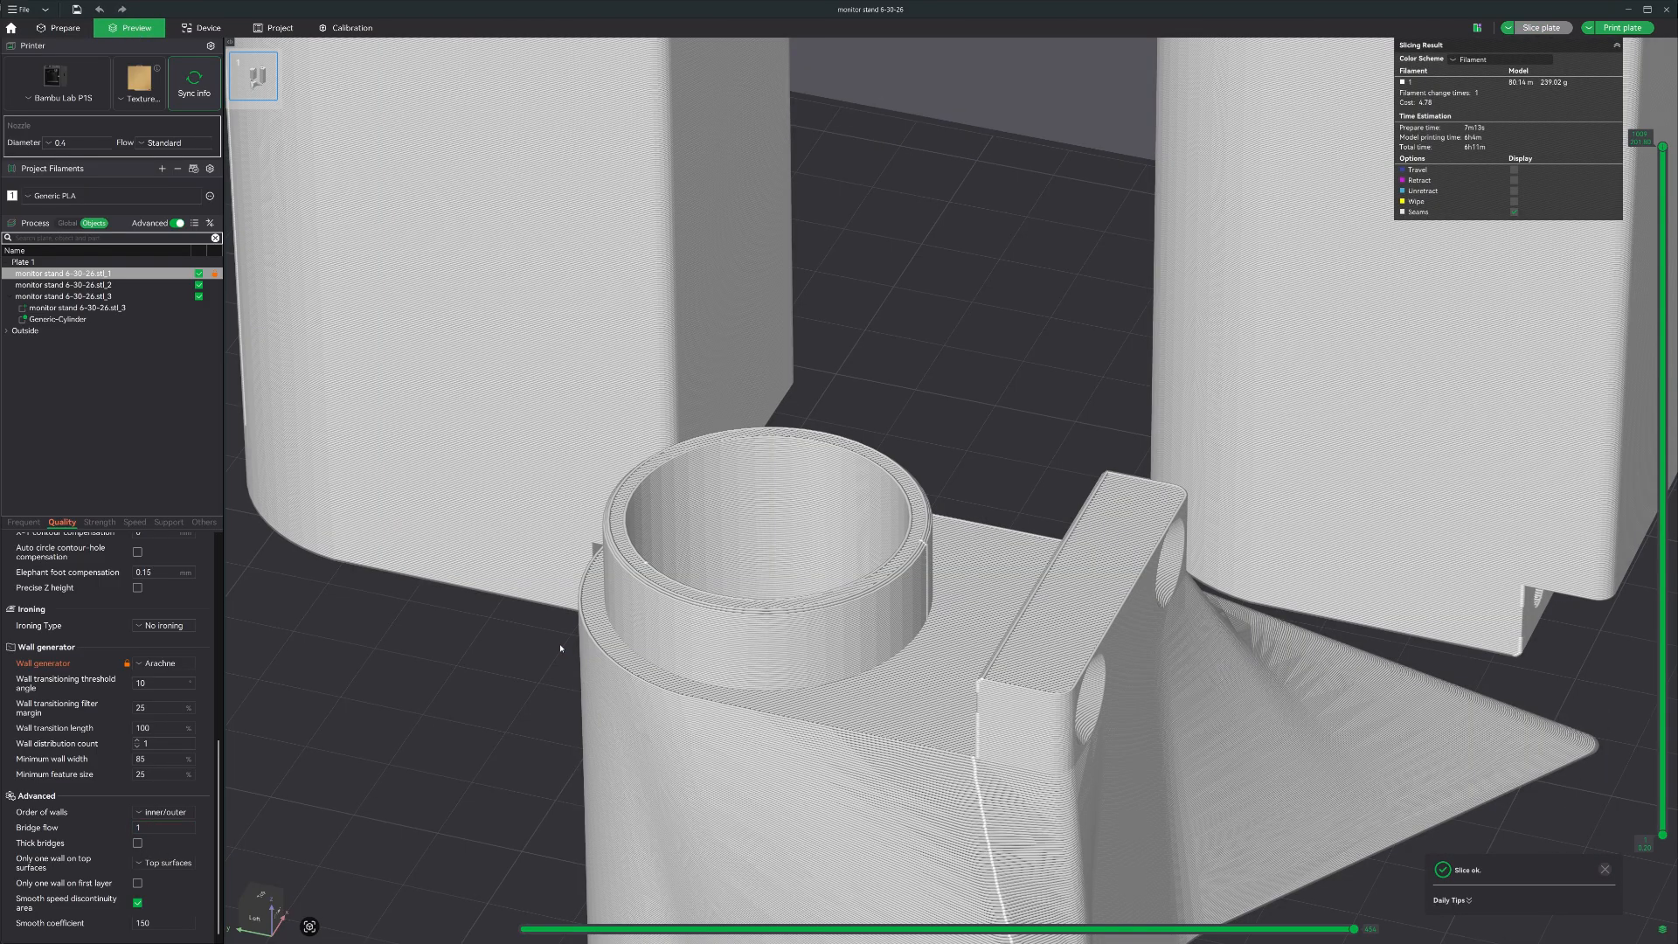
middle_click_drag(565, 666, 824, 876)
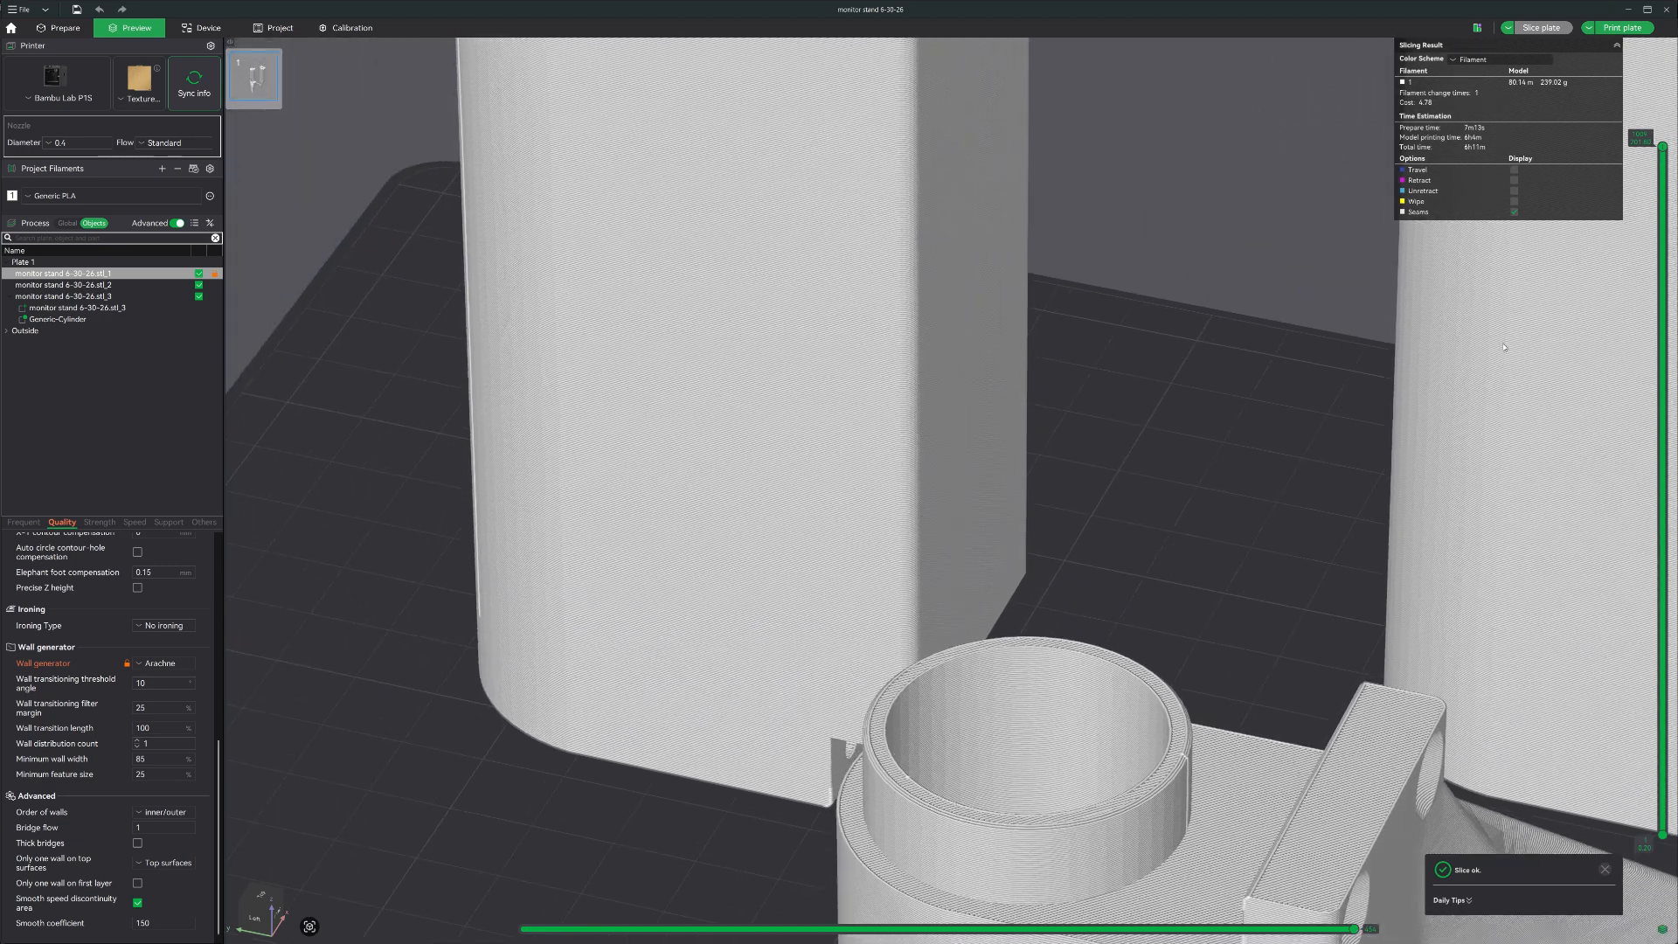
middle_click_drag(1383, 589, 1280, 519)
left_click(1605, 868)
scroll(1291, 609, "down", 2)
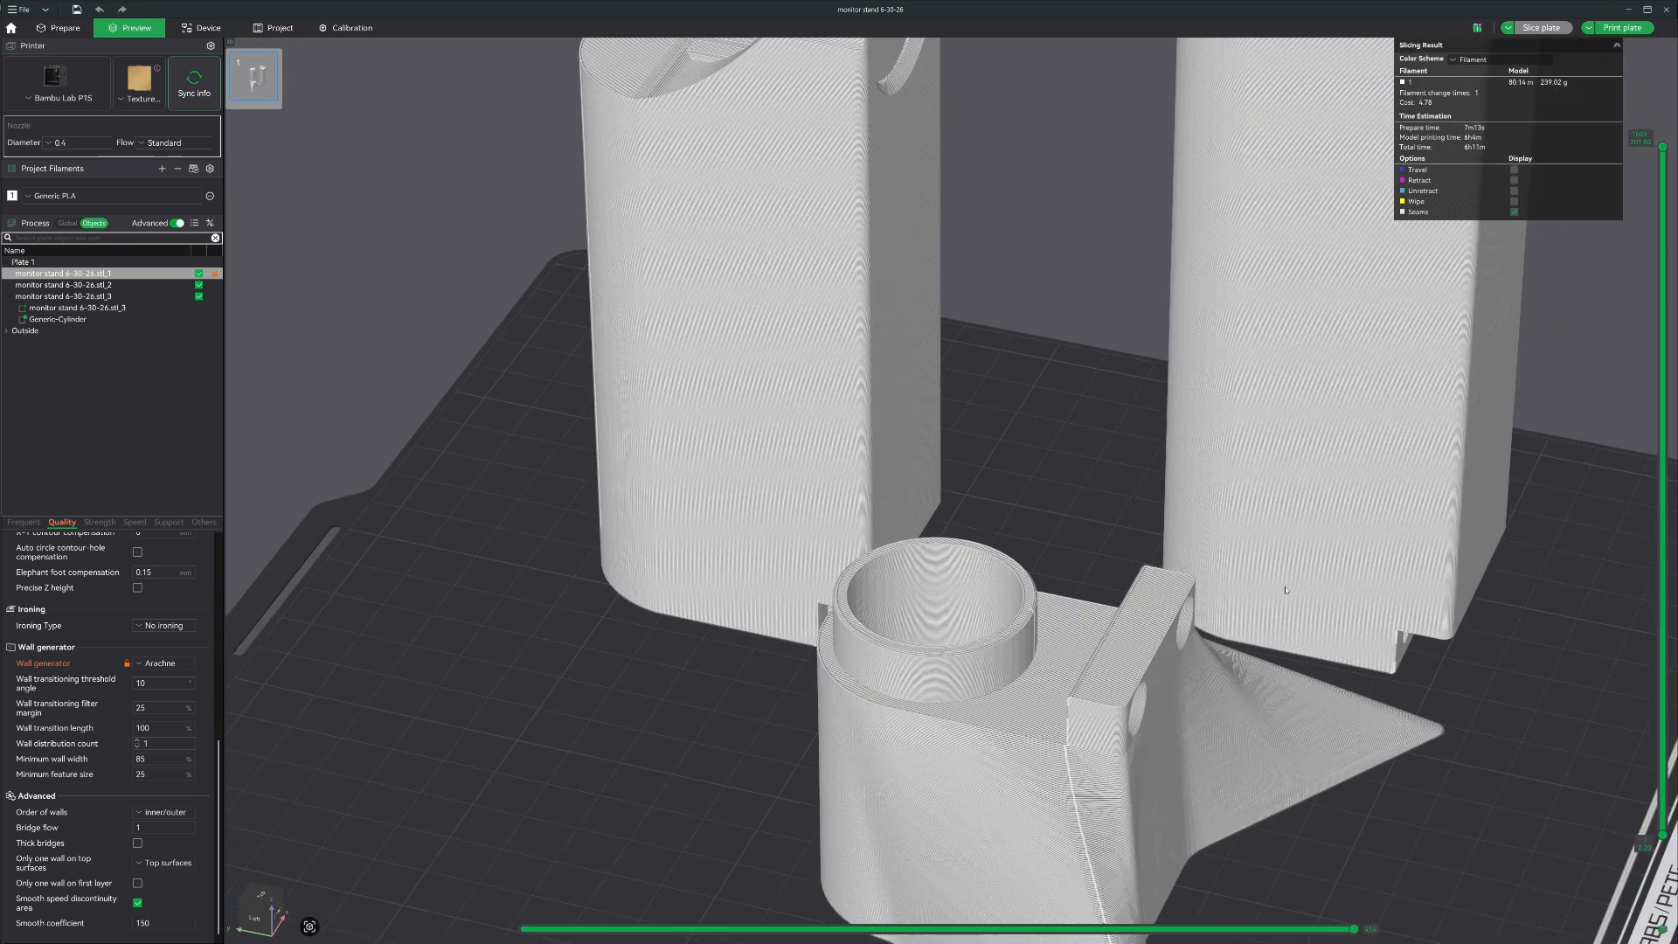
scroll(740, 690, "up", 2)
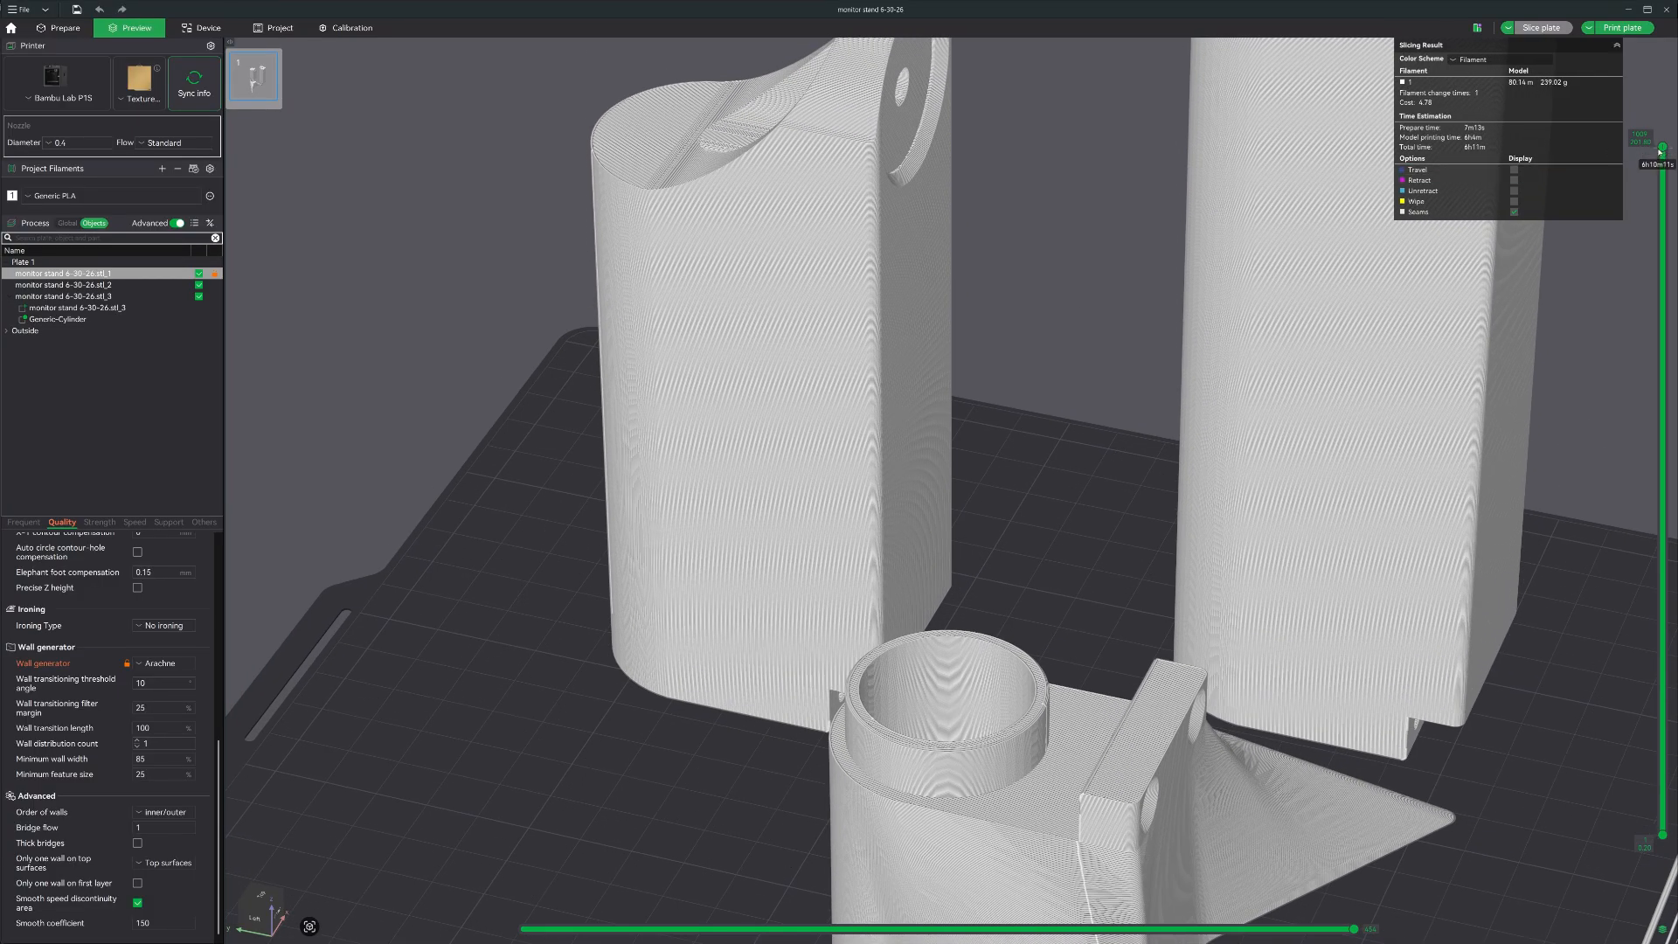
- Step through the sliced layers of the stand parts and examine the layer that bridges the round socket
left_click_drag(1661, 148, 1536, 802)
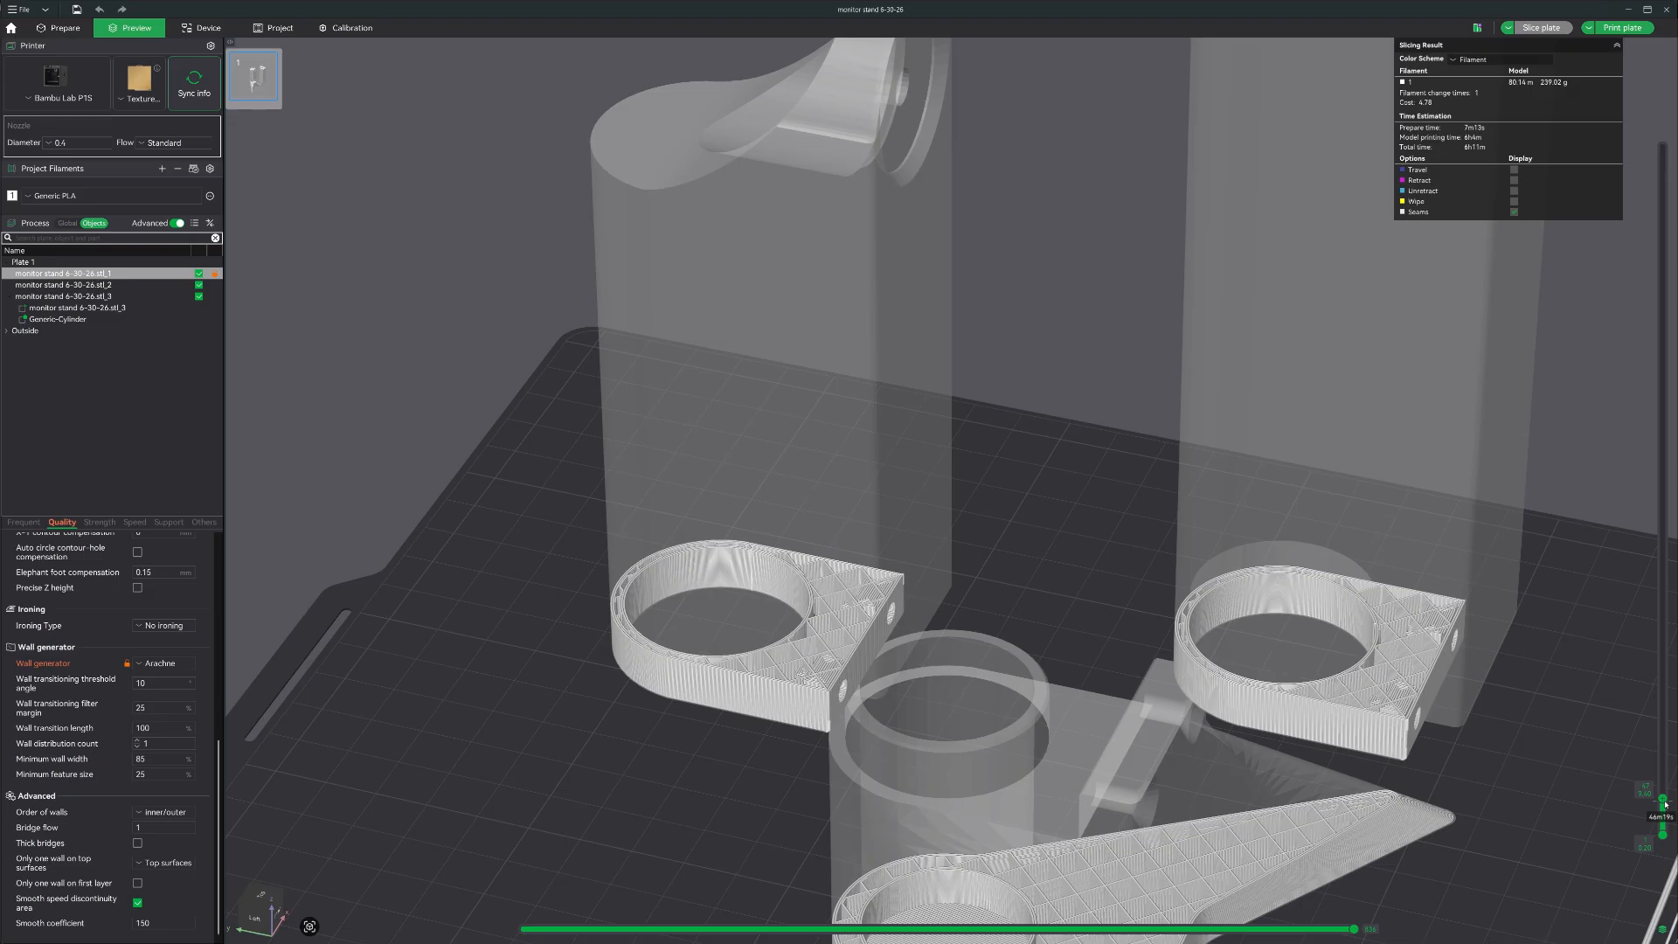
left_click_drag(1663, 798, 1662, 673)
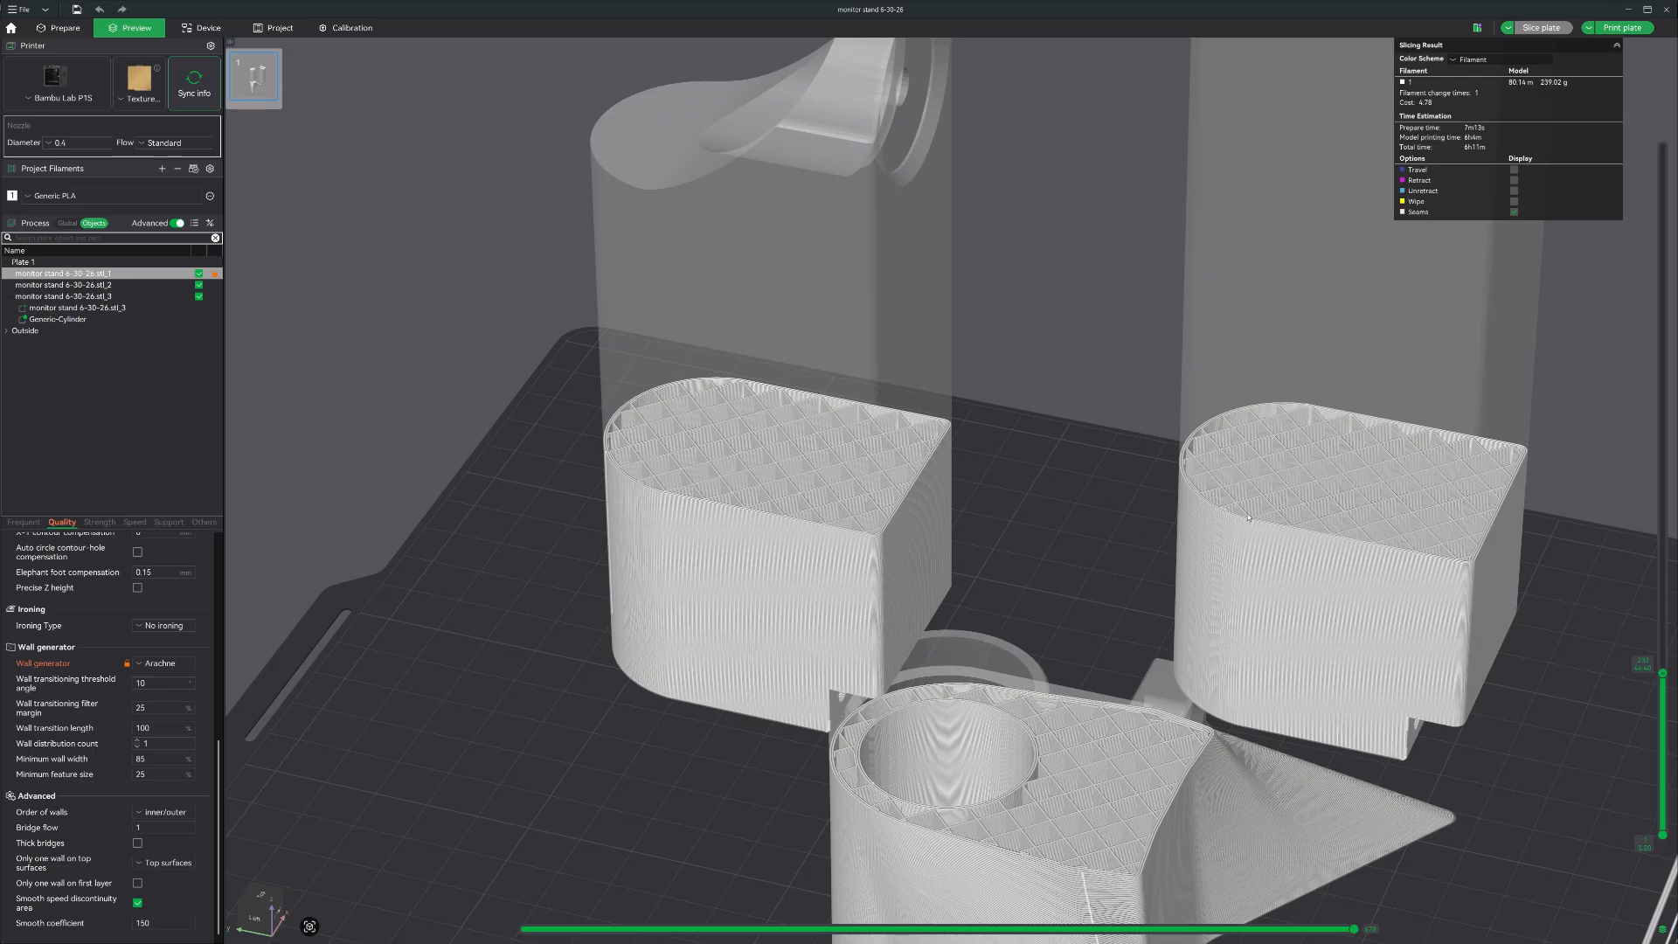
left_click_drag(1664, 676, 1665, 487)
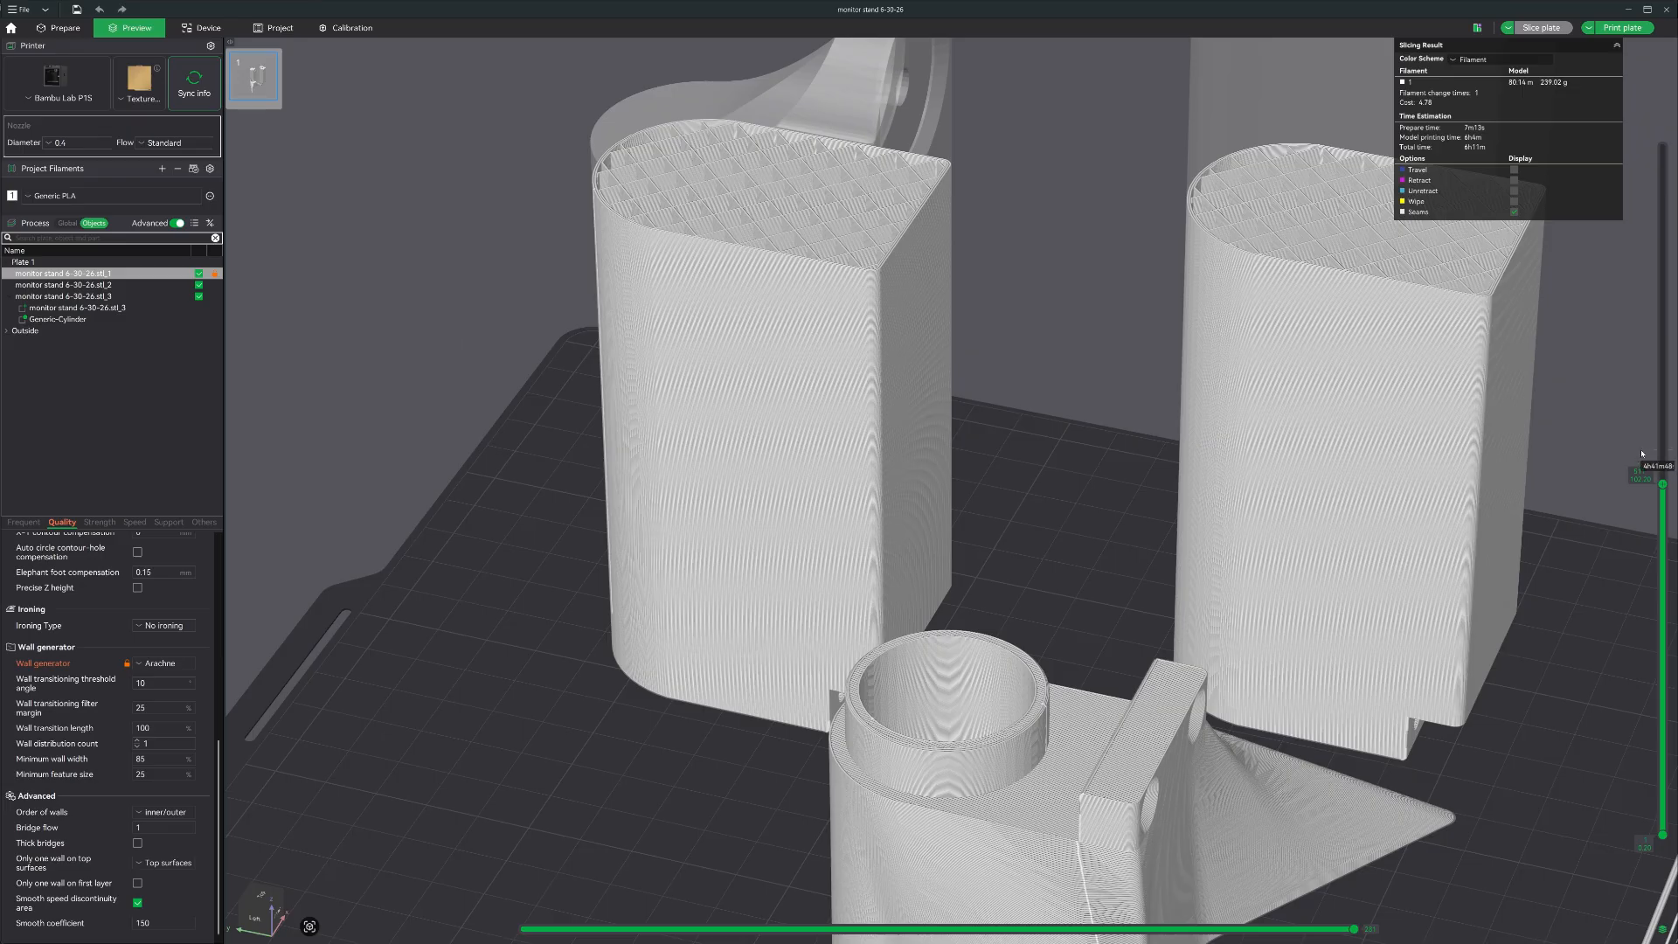
left_click_drag(1663, 483, 1636, 799)
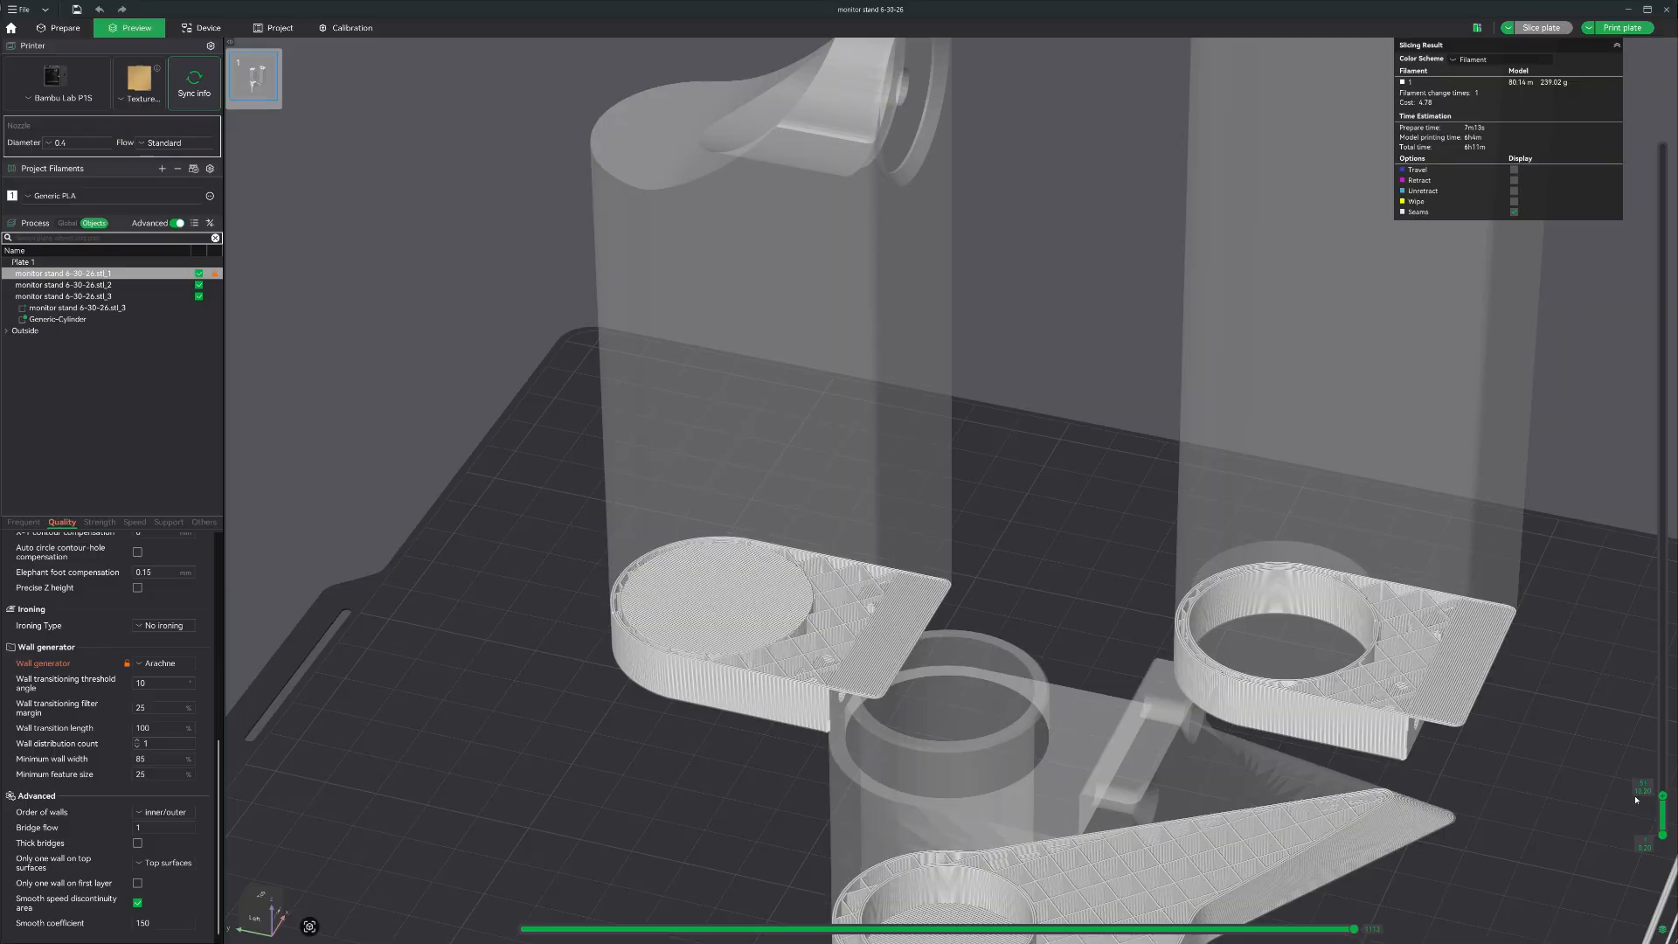
scroll(1086, 644, "up", 6)
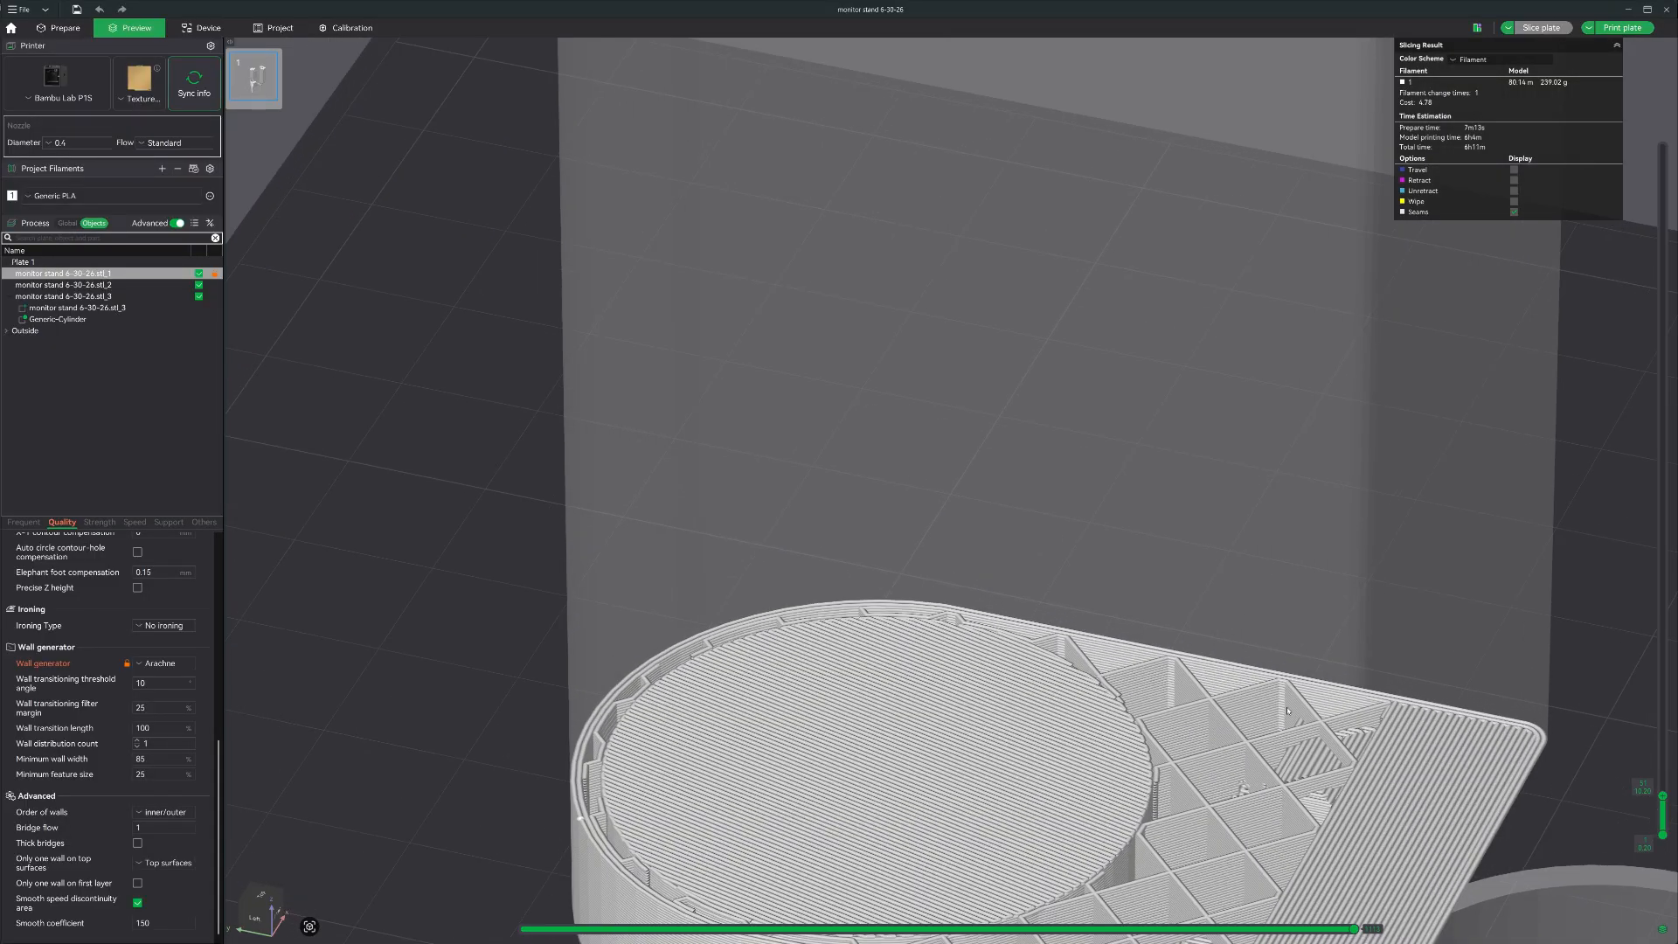
left_click_drag(1288, 710, 1052, 513)
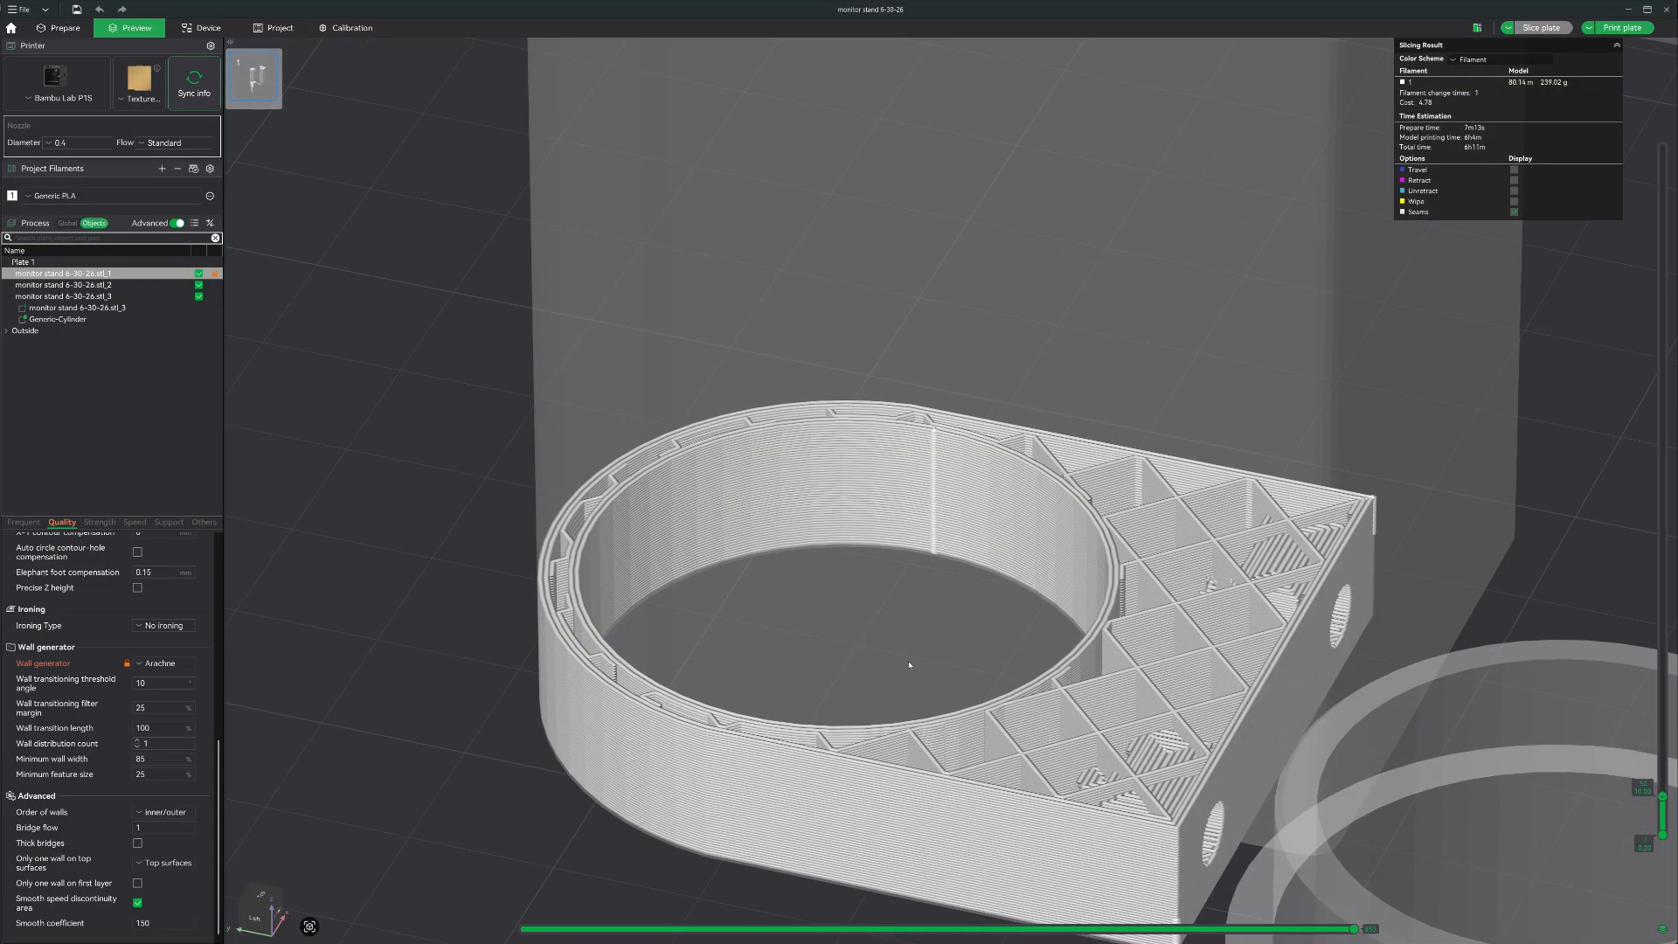
key("Up")
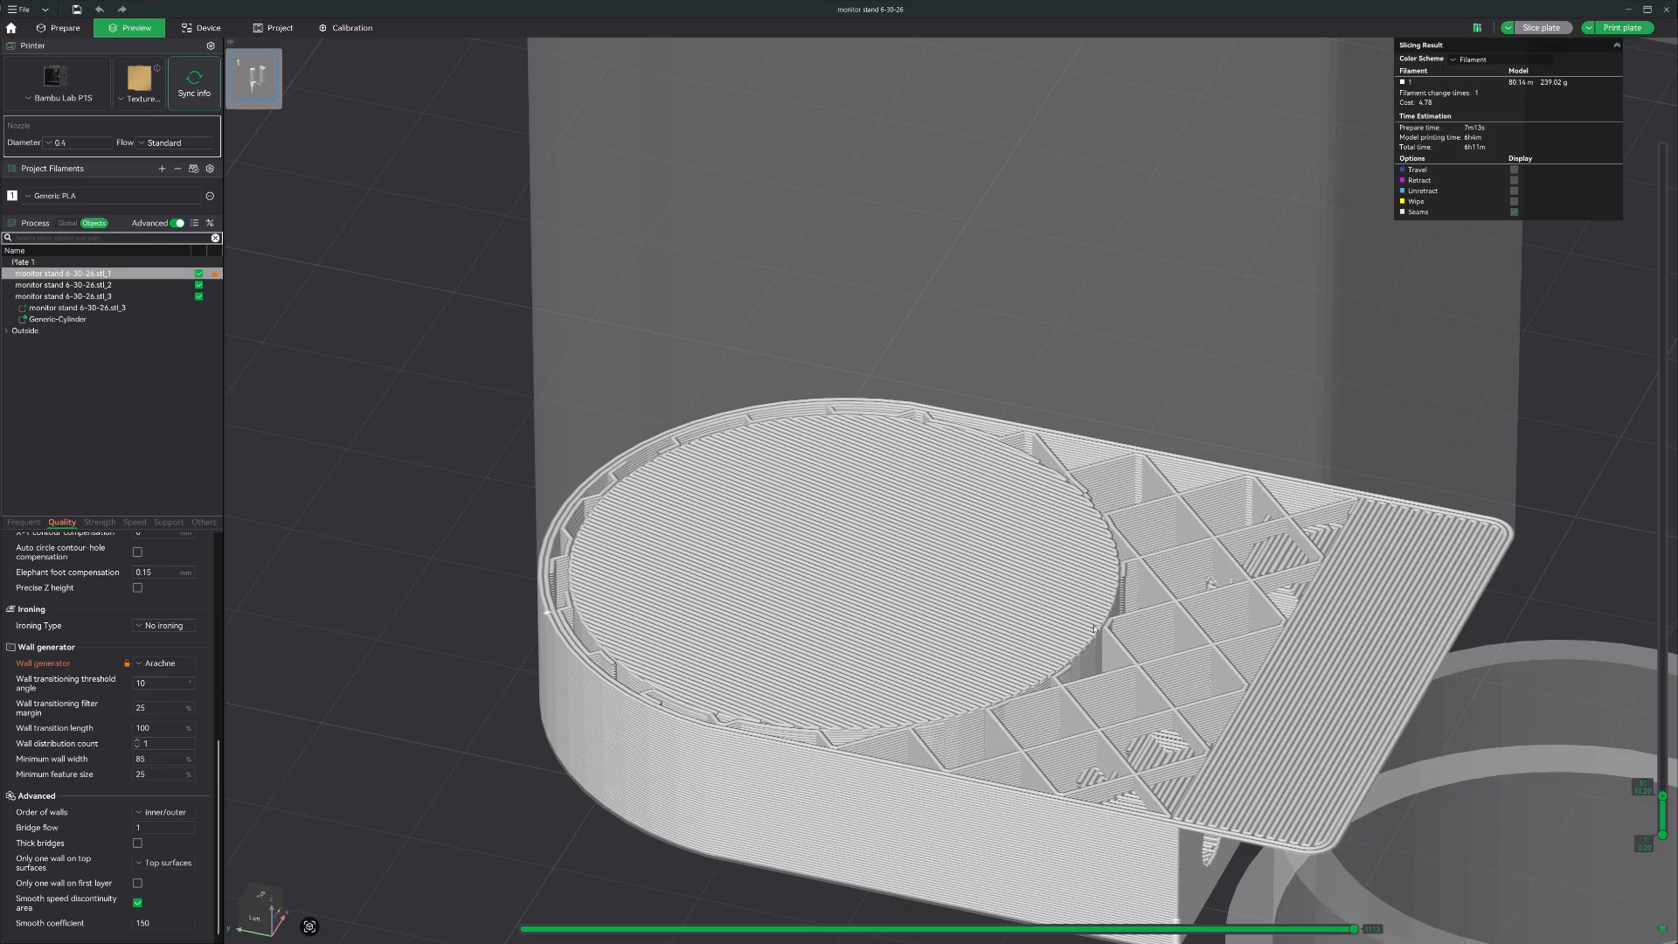
- Try a bridge flow of 0.85 on the flared base, re-slice the plate and inspect the bridging layer over the socket
left_click(159, 827)
left_click_drag(1665, 805, 1651, 651)
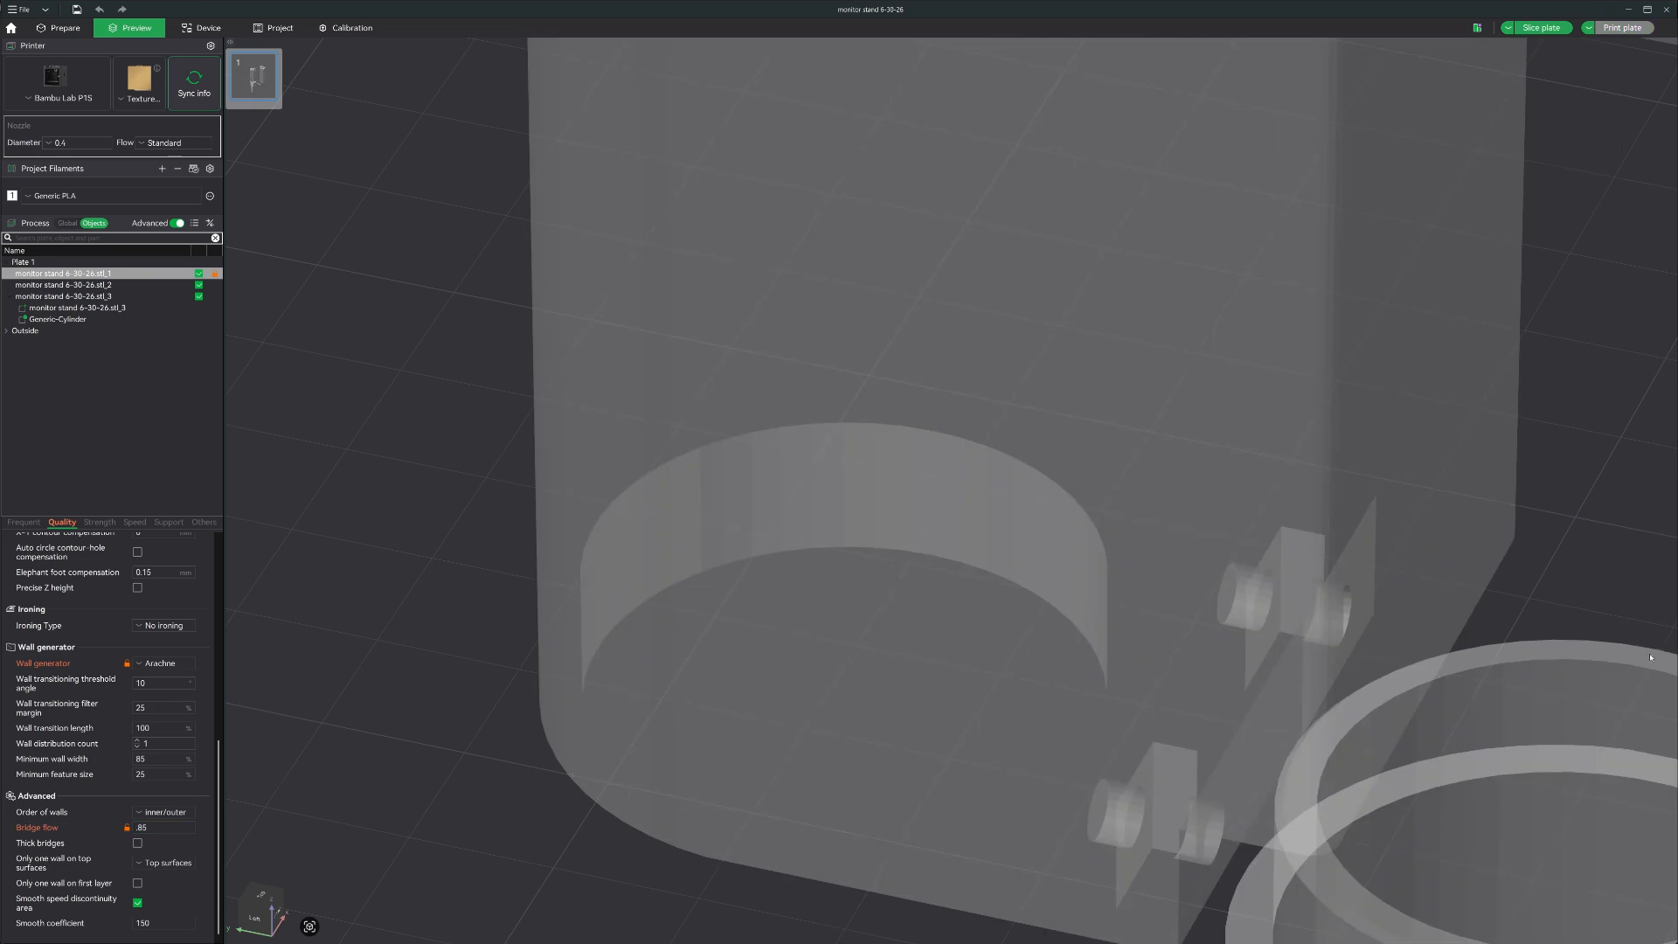
scroll(552, 189, "down", 4)
left_click(72, 29)
left_click(126, 30)
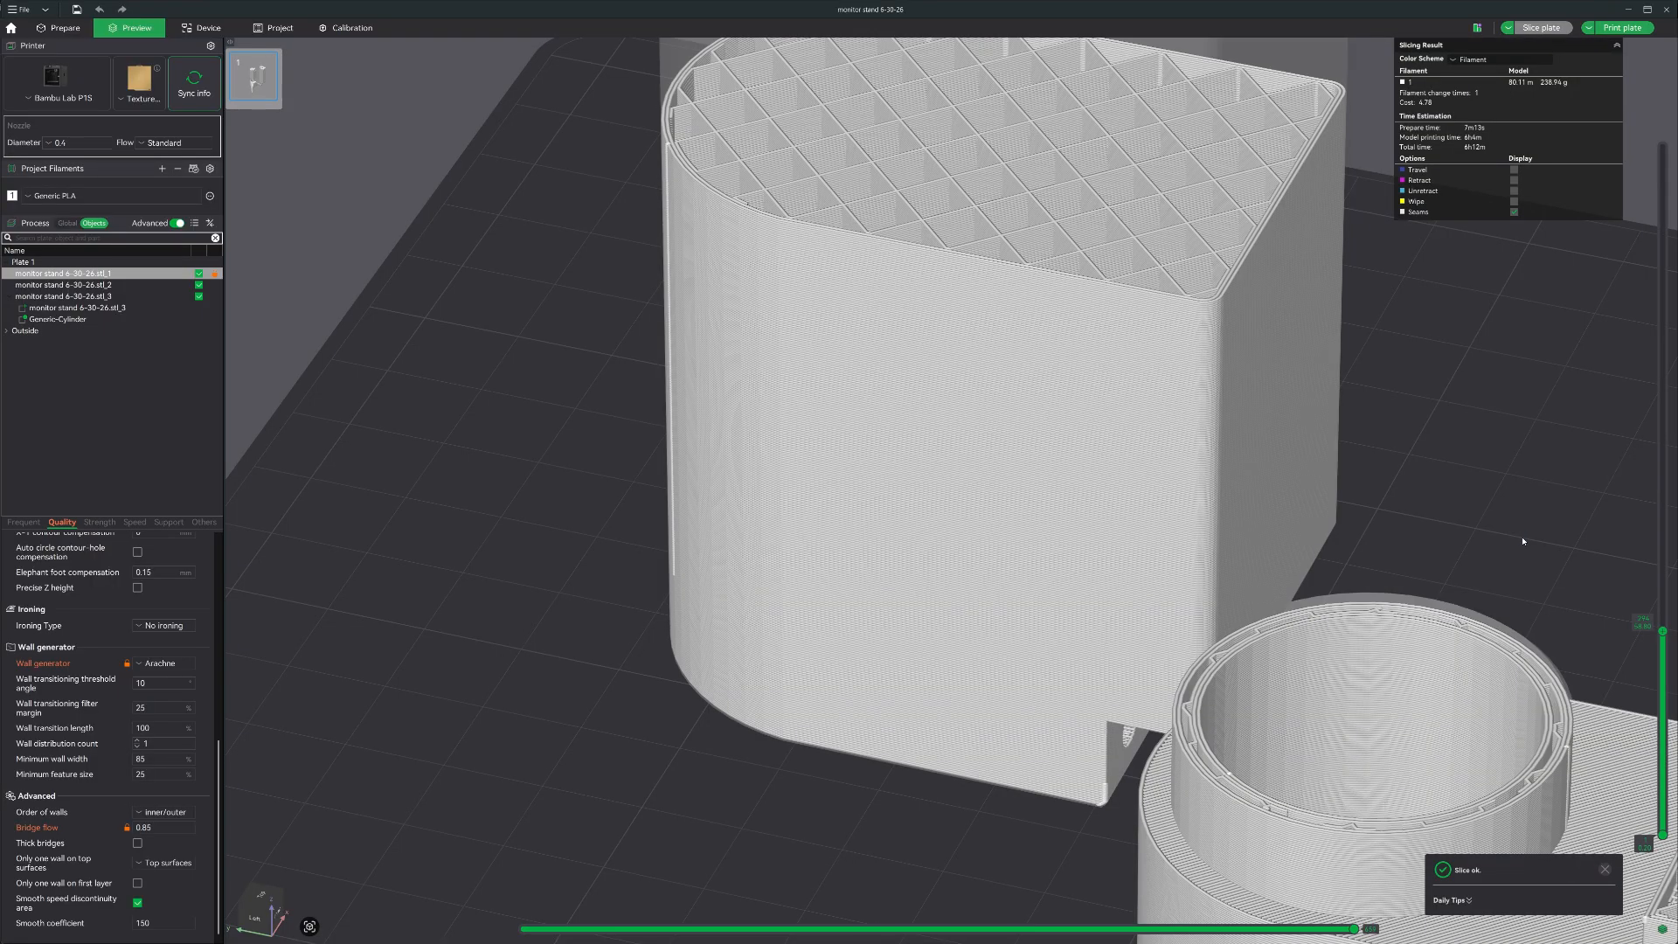
mouse_move(1524, 542)
right_mouse_down()
mouse_move(1481, 554)
mouse_move(1503, 516)
right_mouse_up()
left_click_drag(1662, 631, 1662, 800)
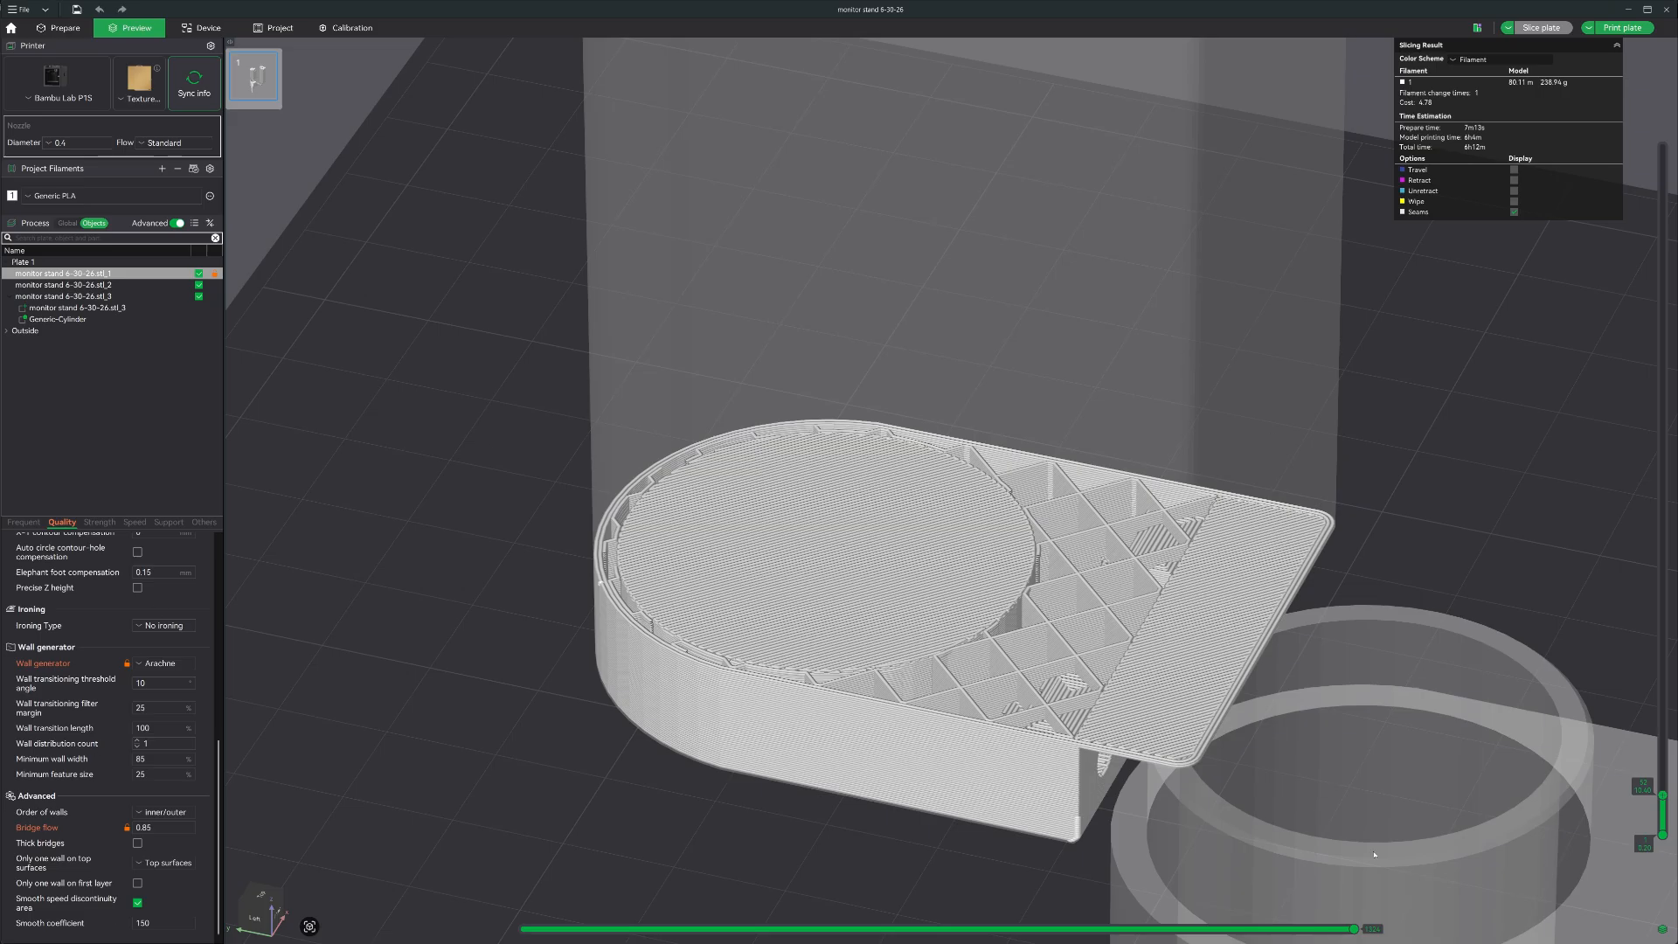
- Add a print pause at the layer bridging the socket and reset the flared base's bridge flow to 1
right_click(1664, 794)
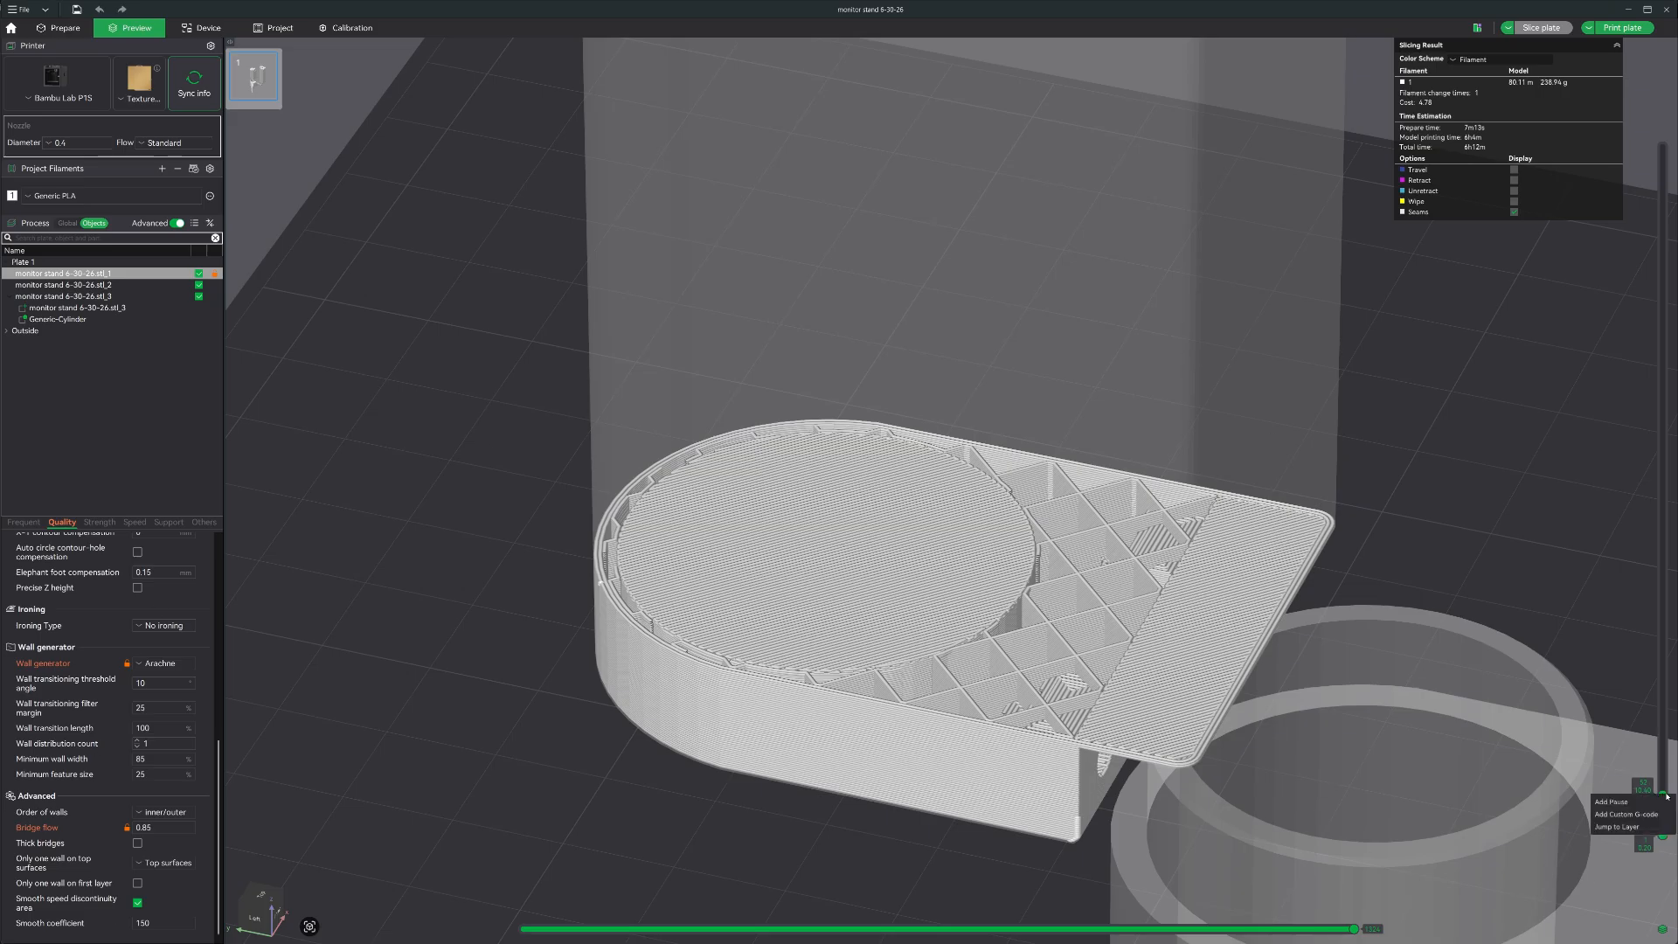
left_click(1612, 805)
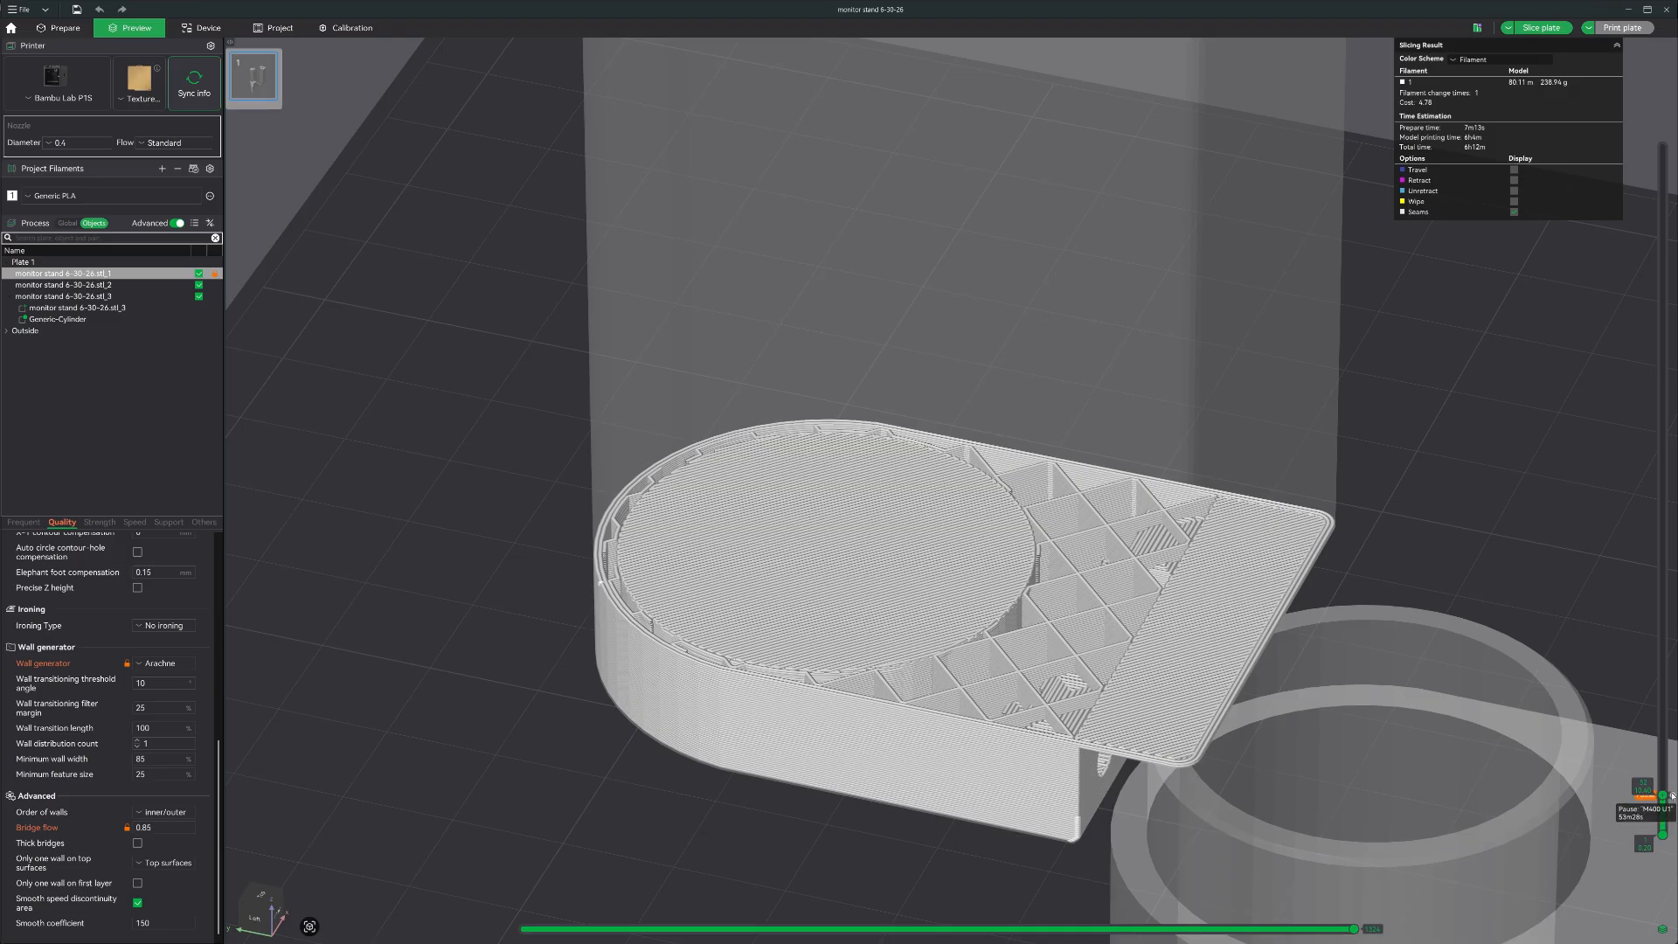
left_click(128, 827)
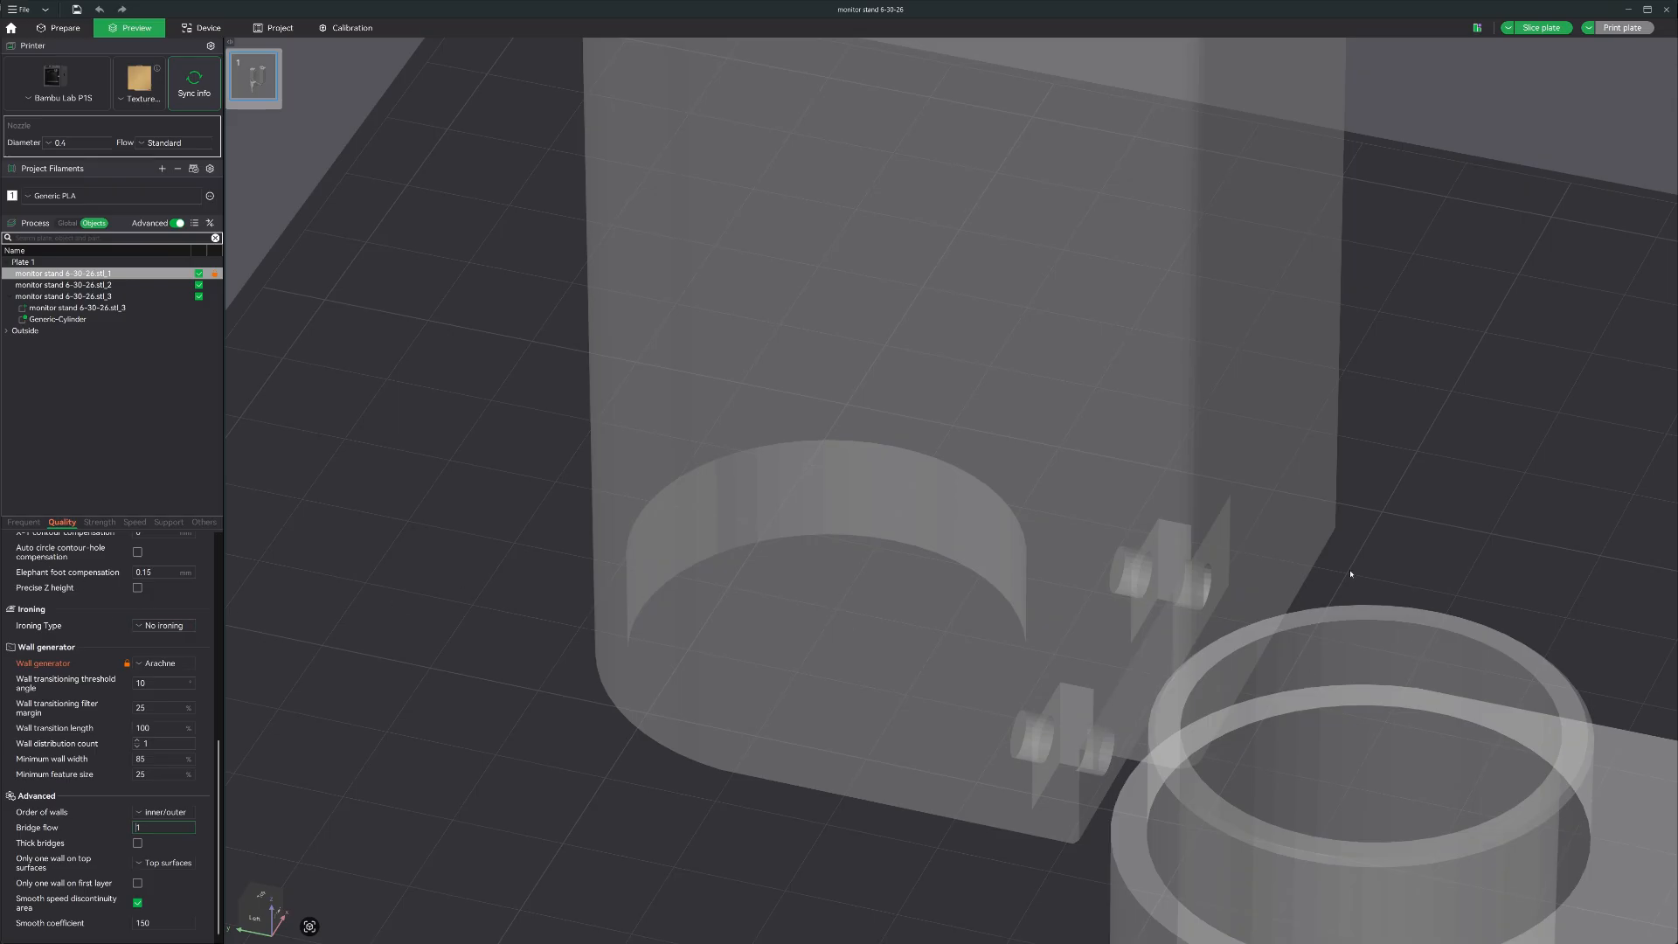
- Set the flared base's wall loops to 5 in its strength settings
scroll(463, 476, "down", 5)
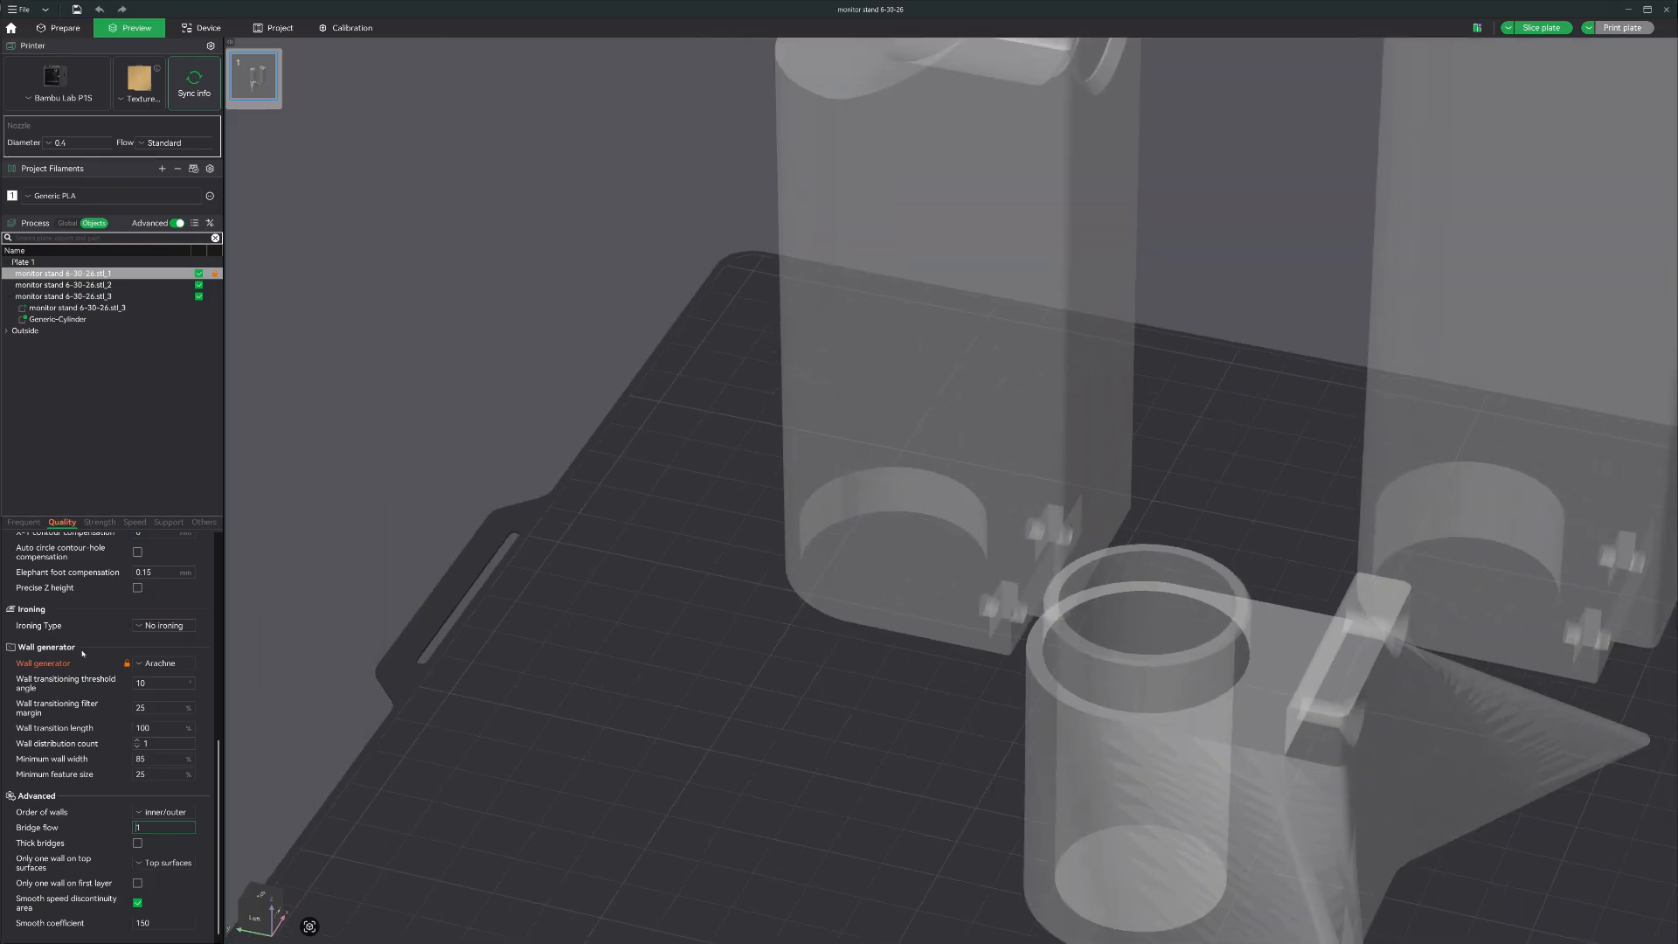
left_click(99, 523)
scroll(140, 581, "up", 5)
left_click(162, 560)
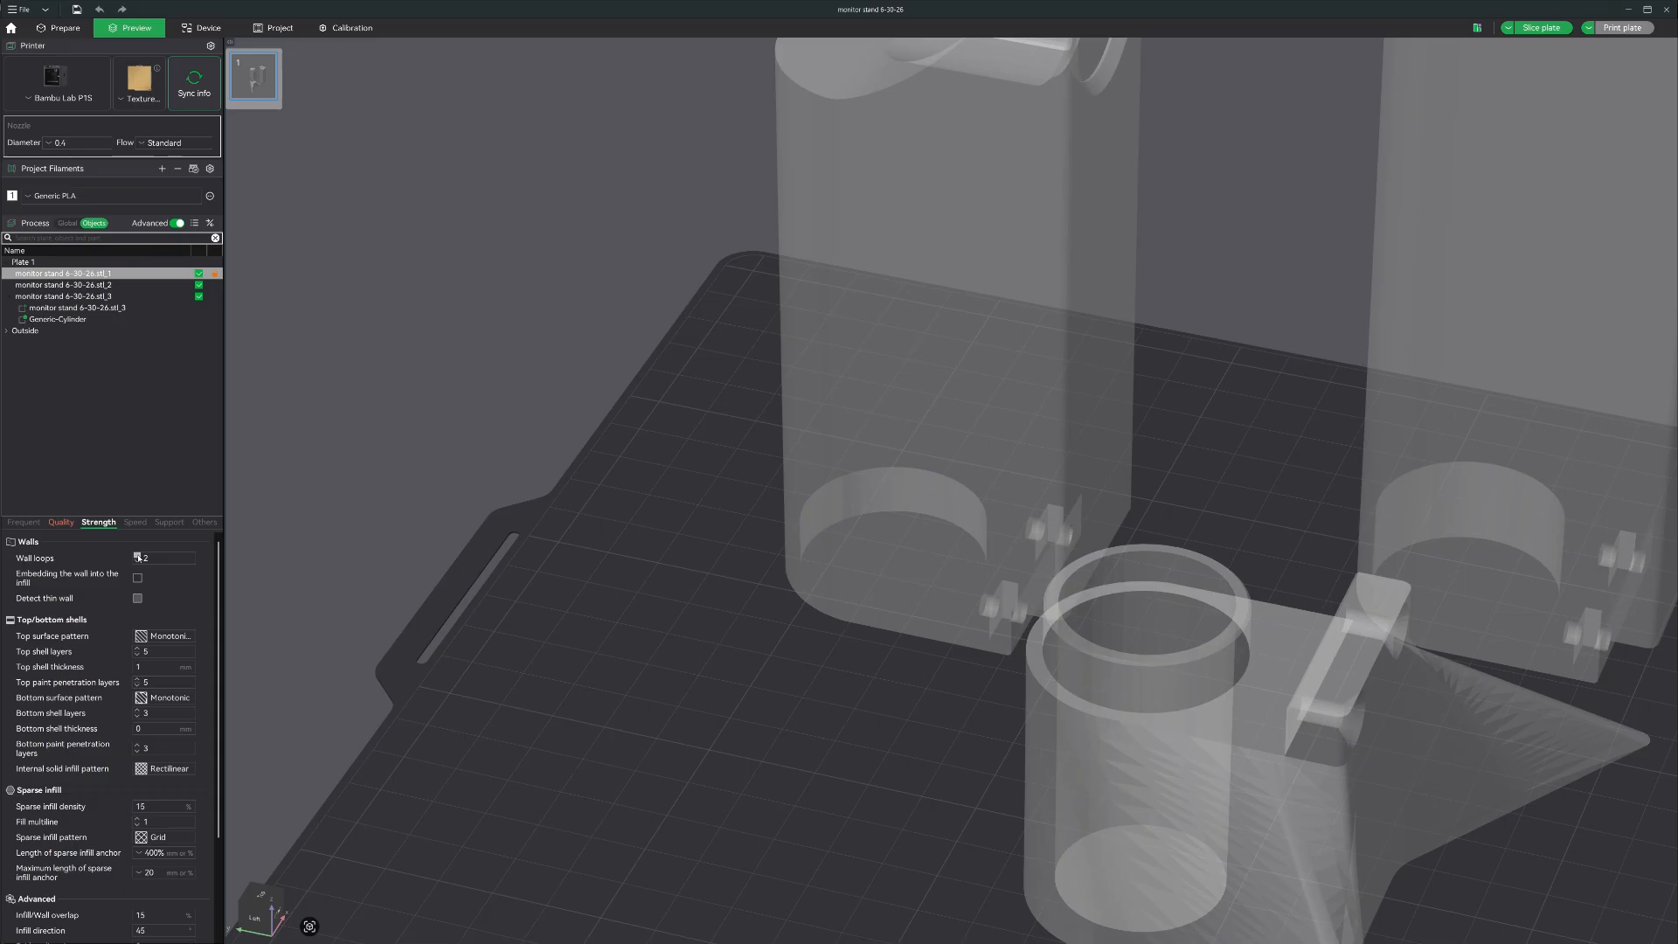
scroll(1091, 656, "down", 3)
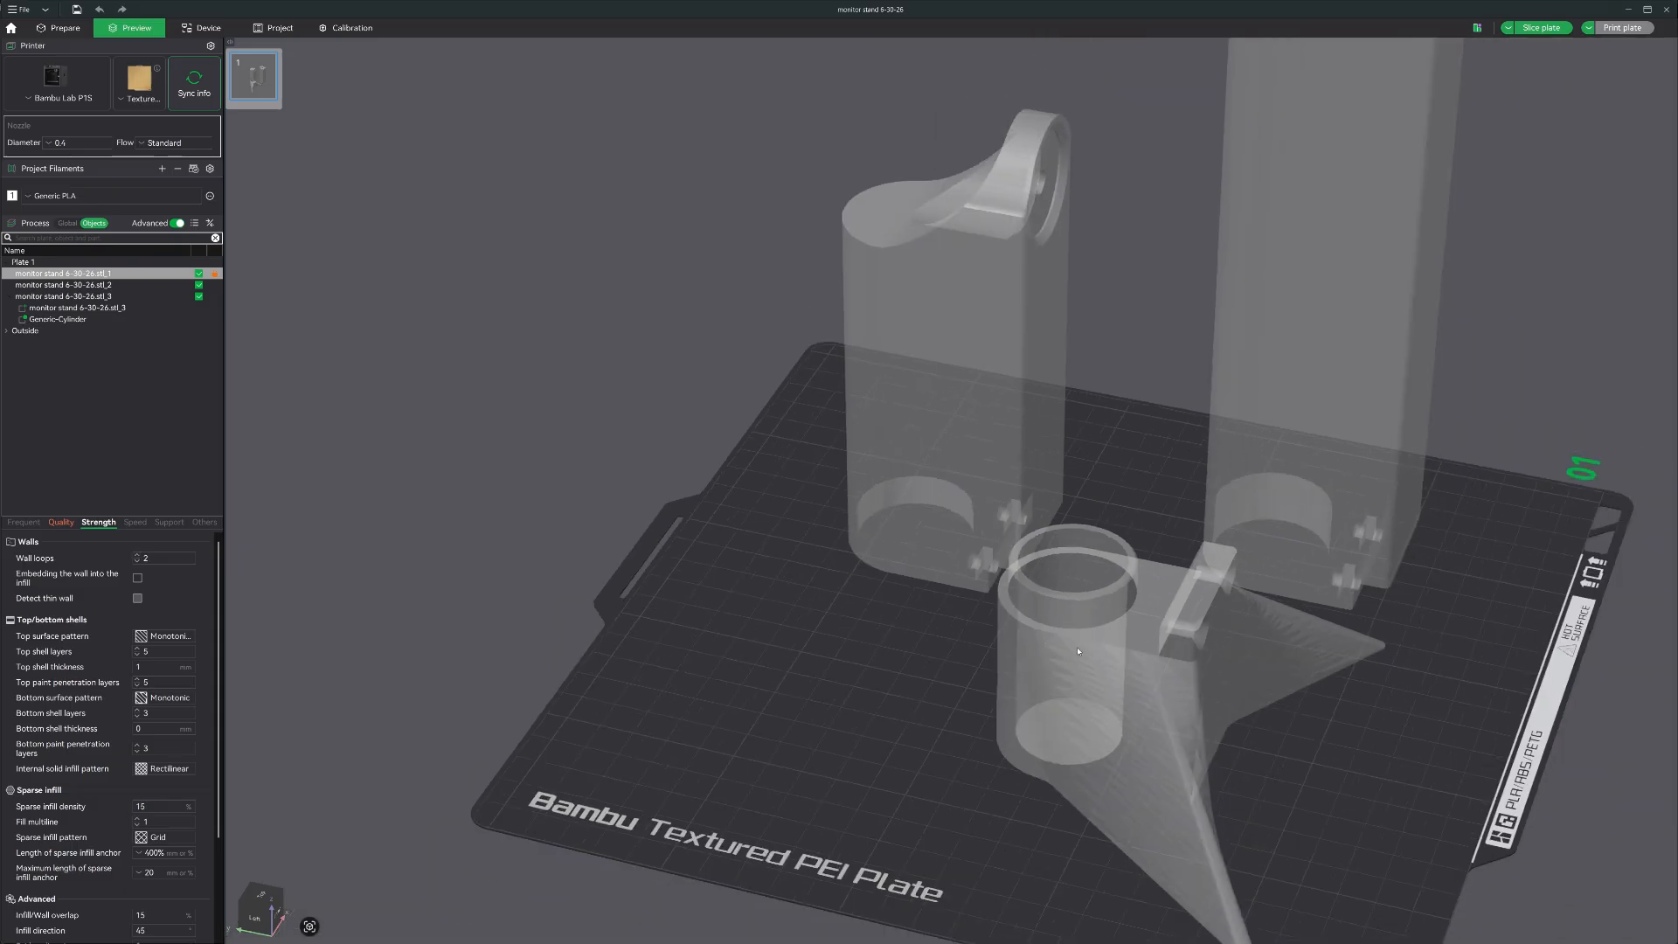
right_click_drag(931, 673, 847, 789)
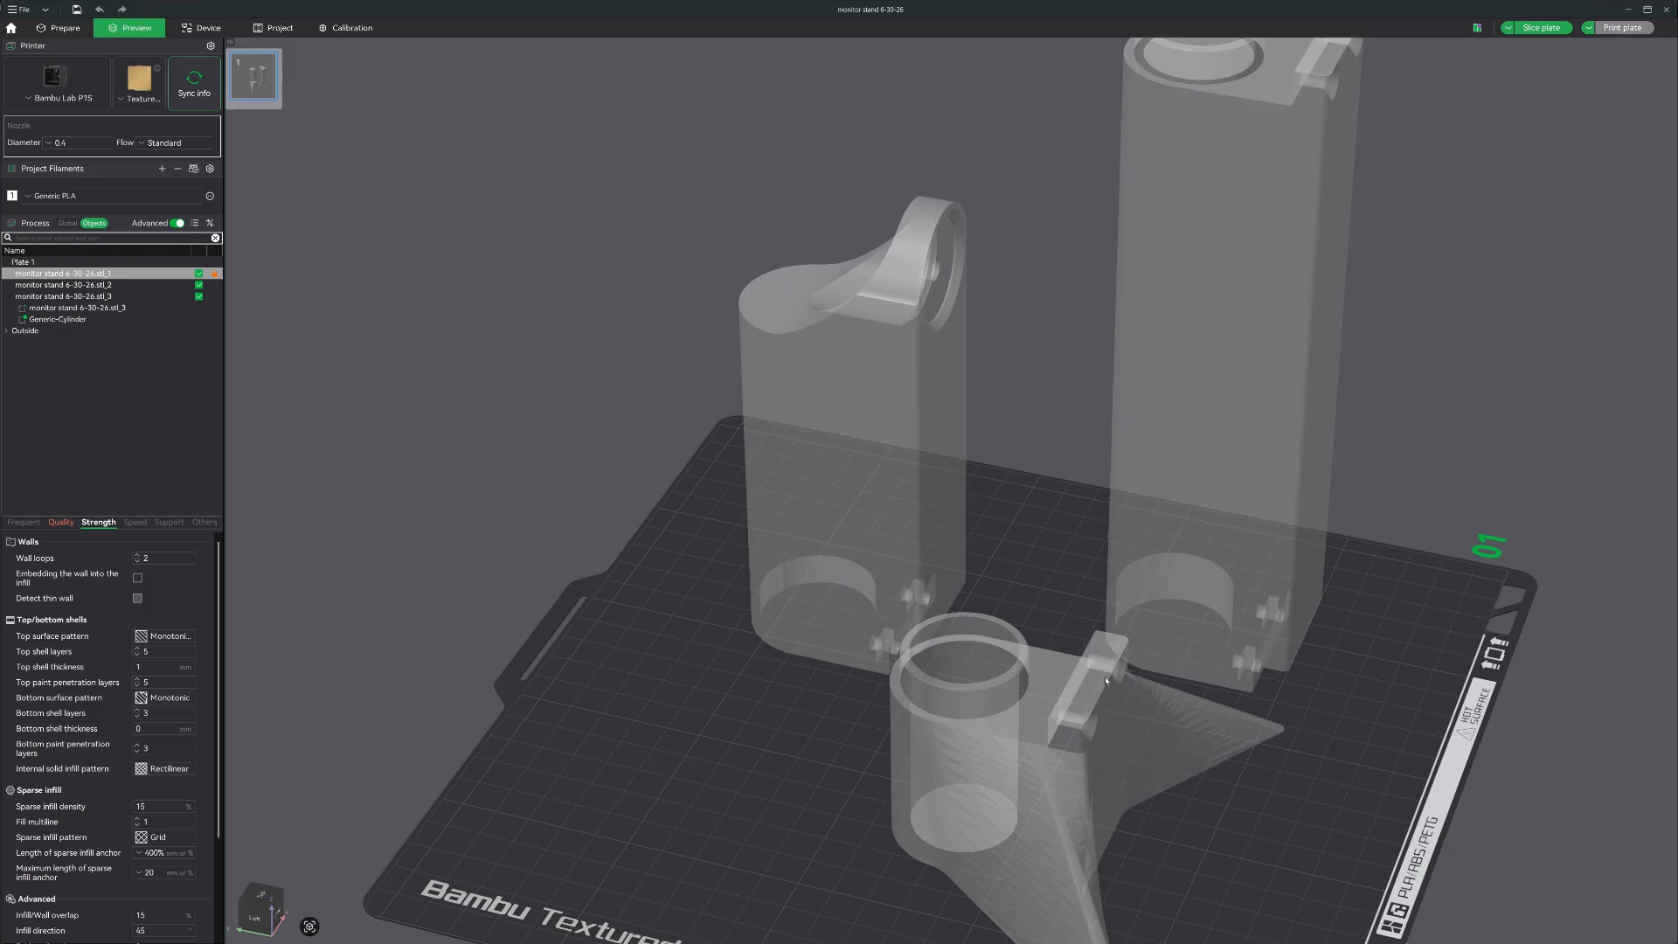
right_click_drag(1290, 420, 1267, 602)
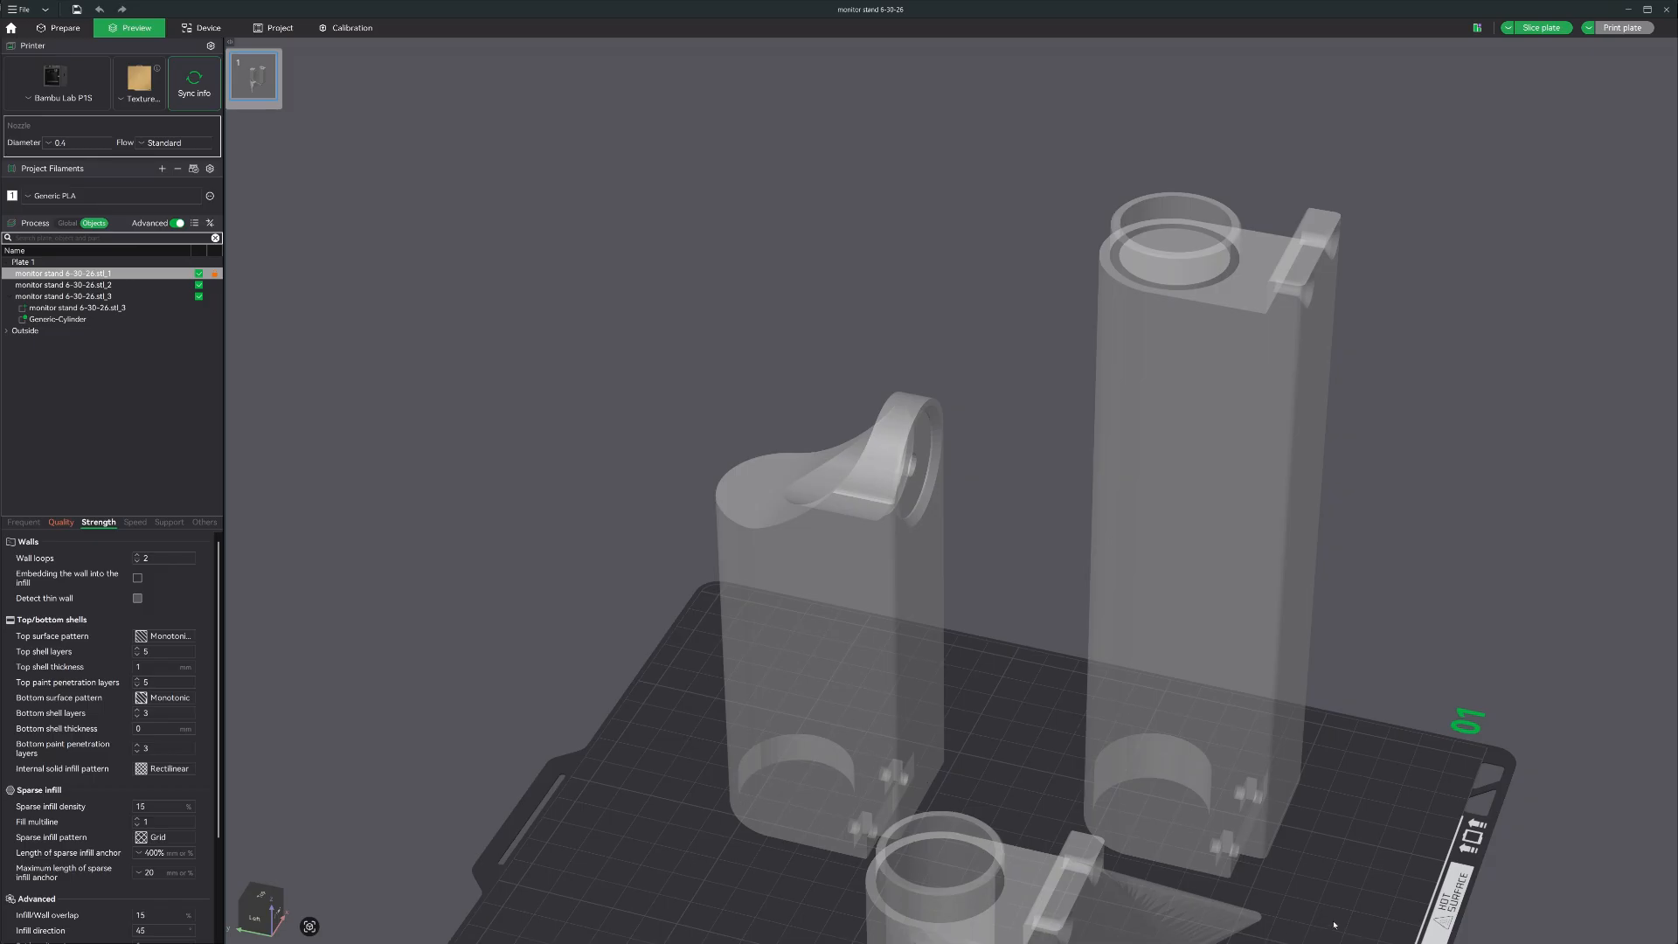
right_click_drag(1324, 925, 1281, 853)
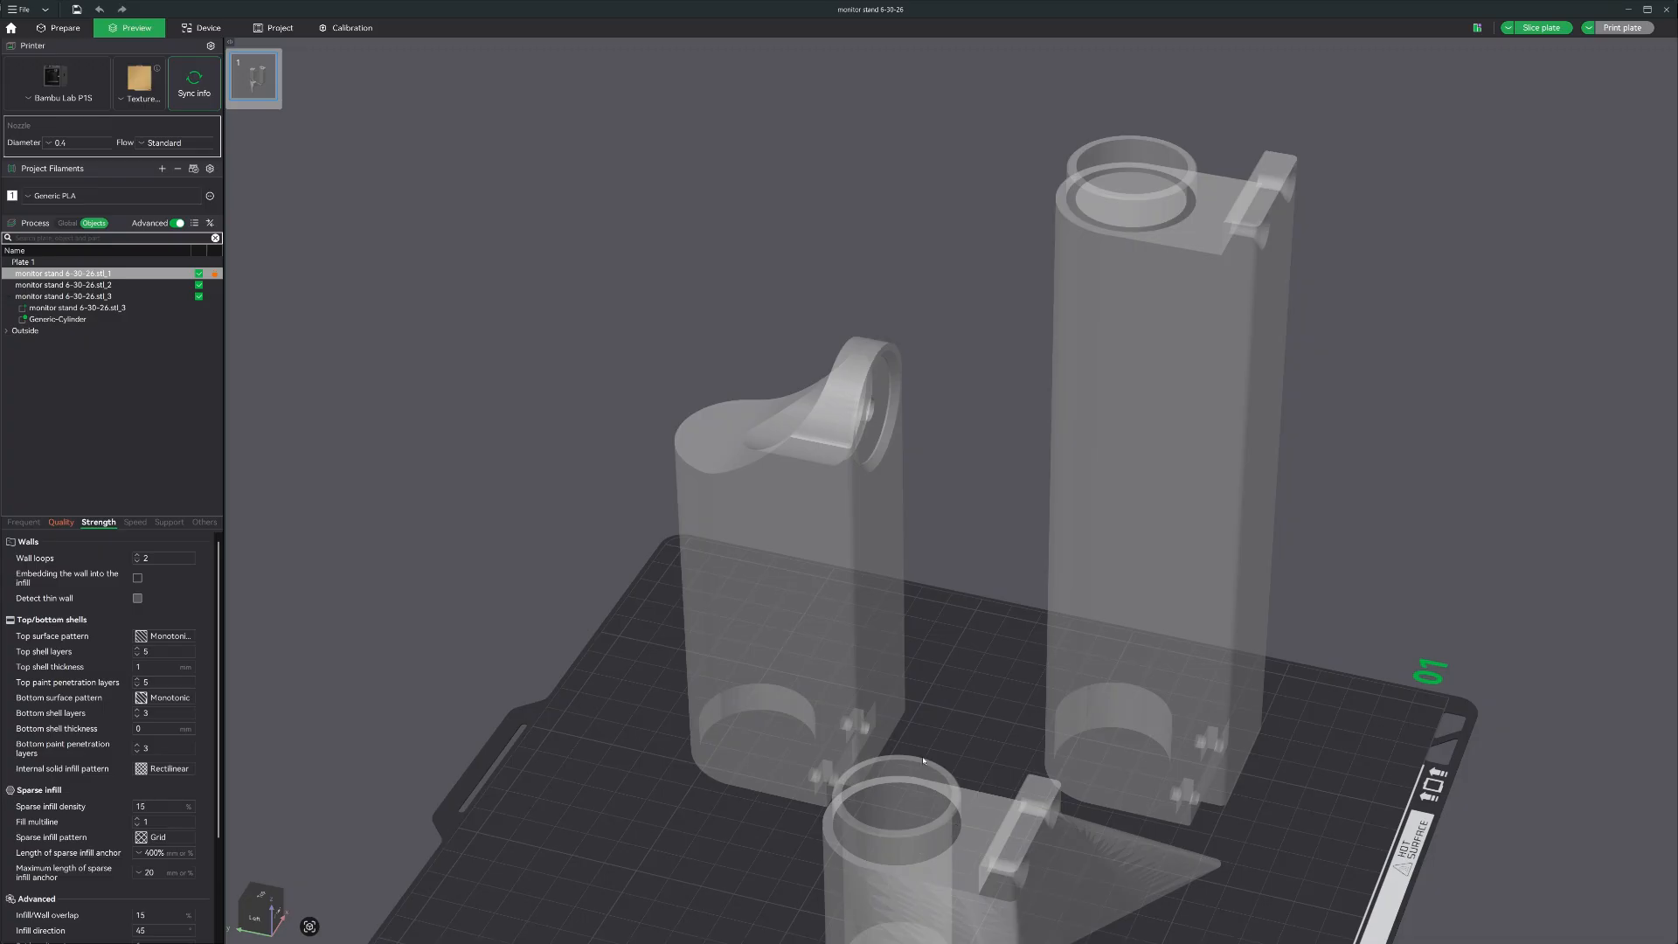
left_click(137, 555)
scroll(123, 601, "down", 2)
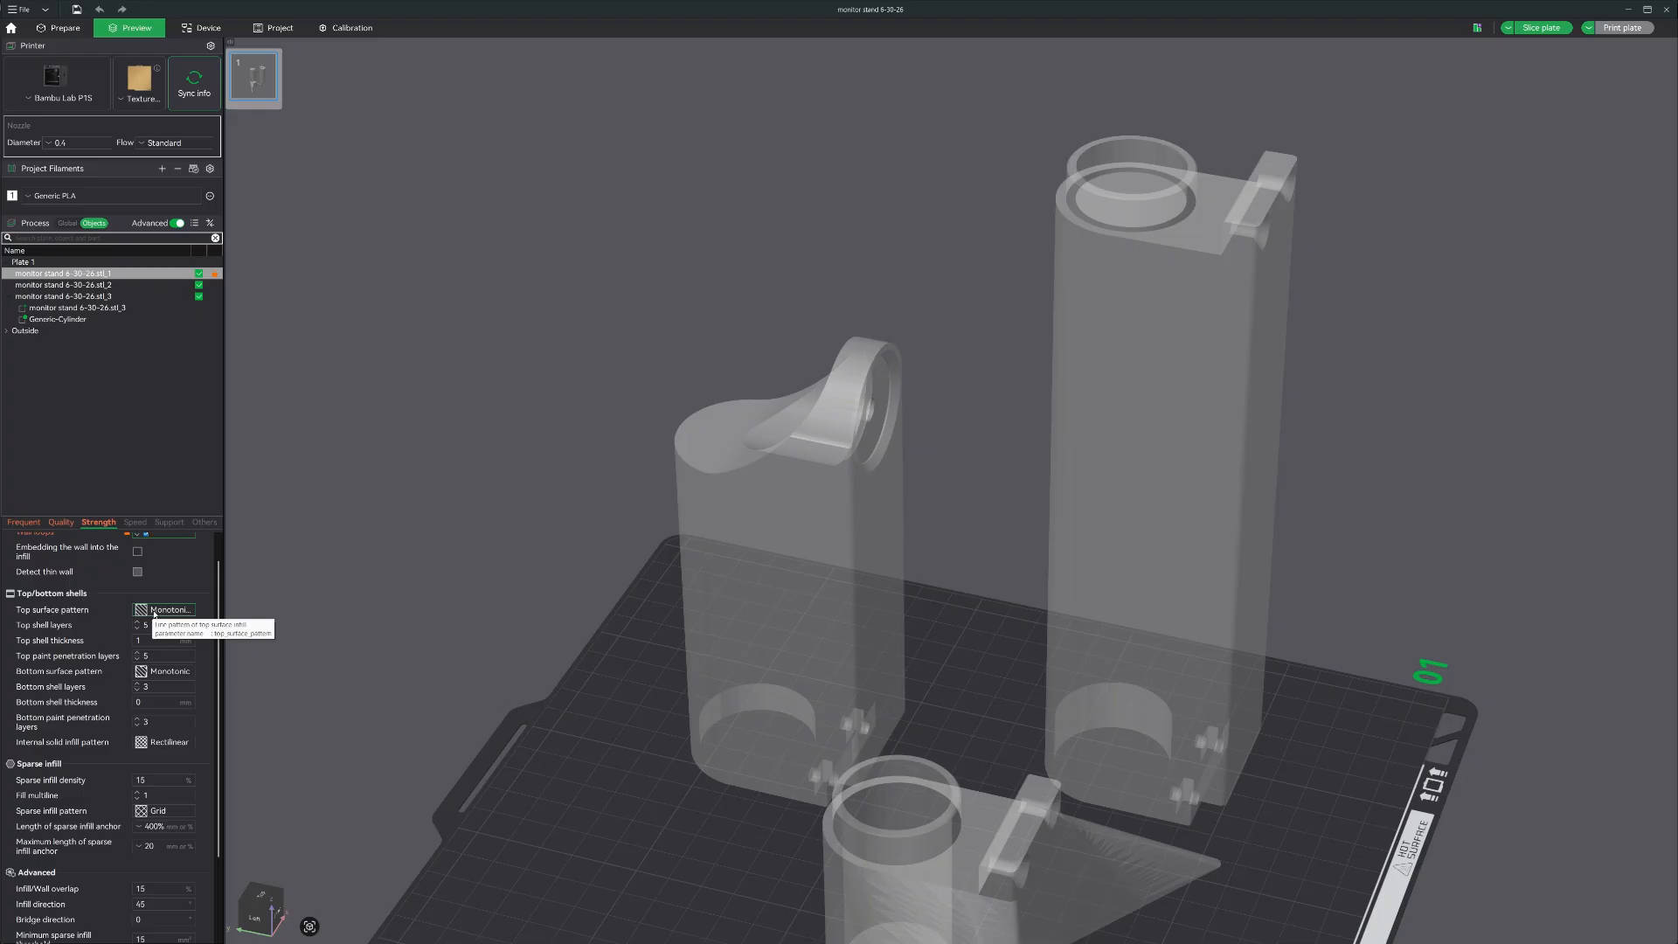
- Re-slice the plate with the new wall loops and inspect the stand parts in the preview up to the top layer
left_click(74, 32)
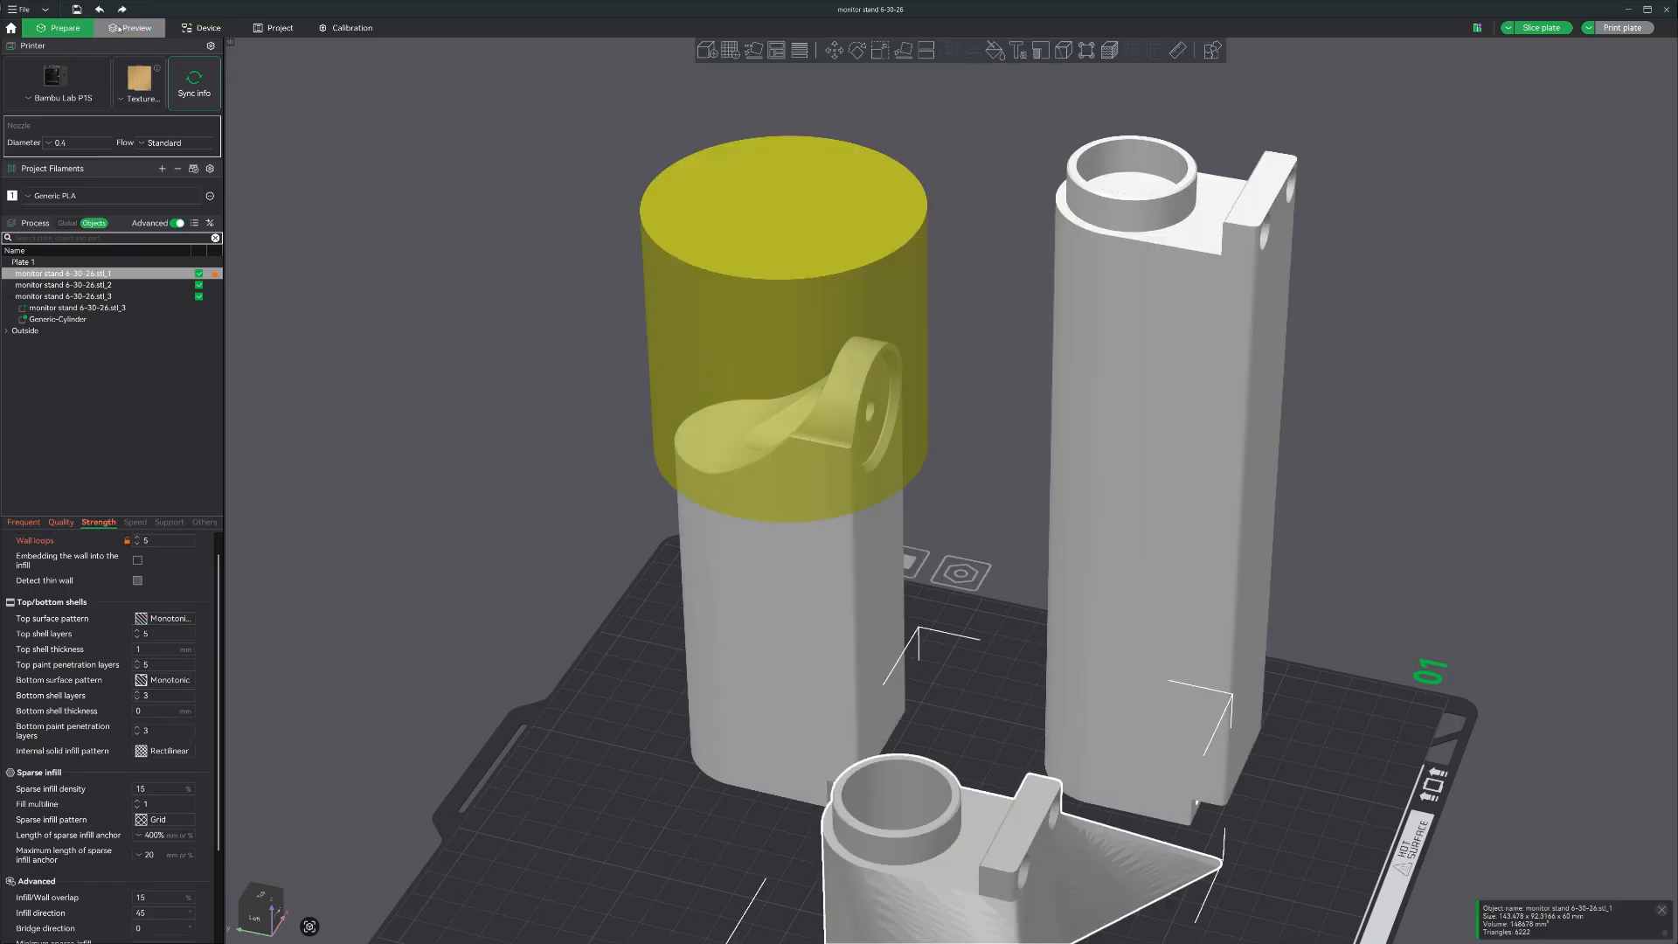
left_click(136, 32)
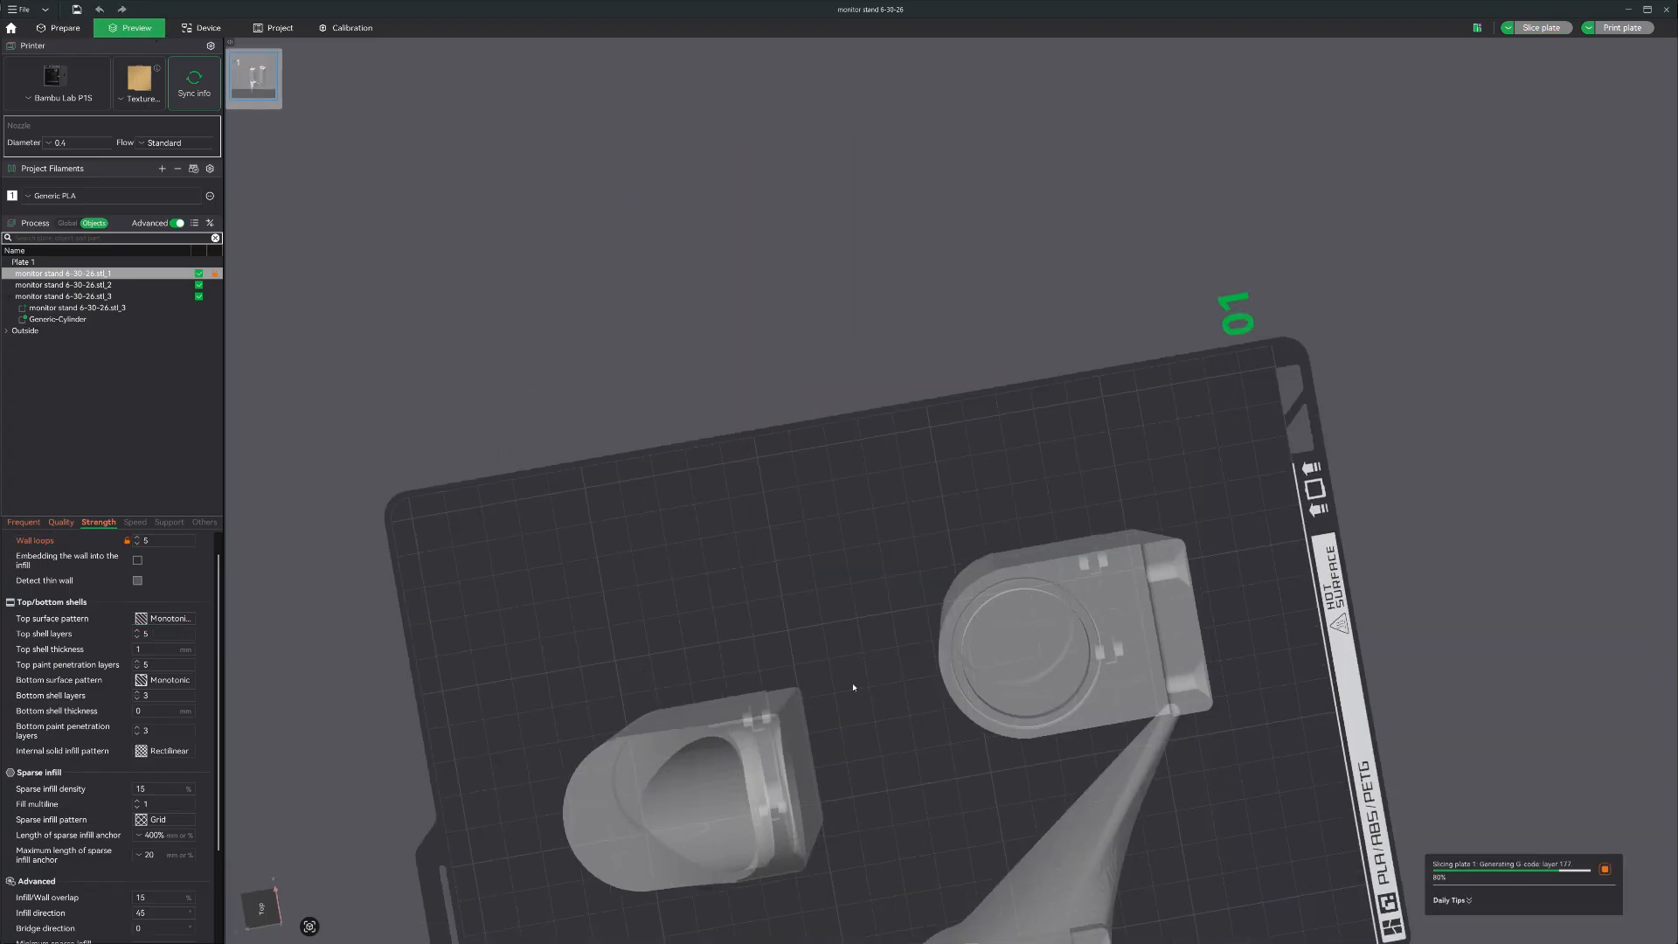
scroll(839, 629, "up", 5)
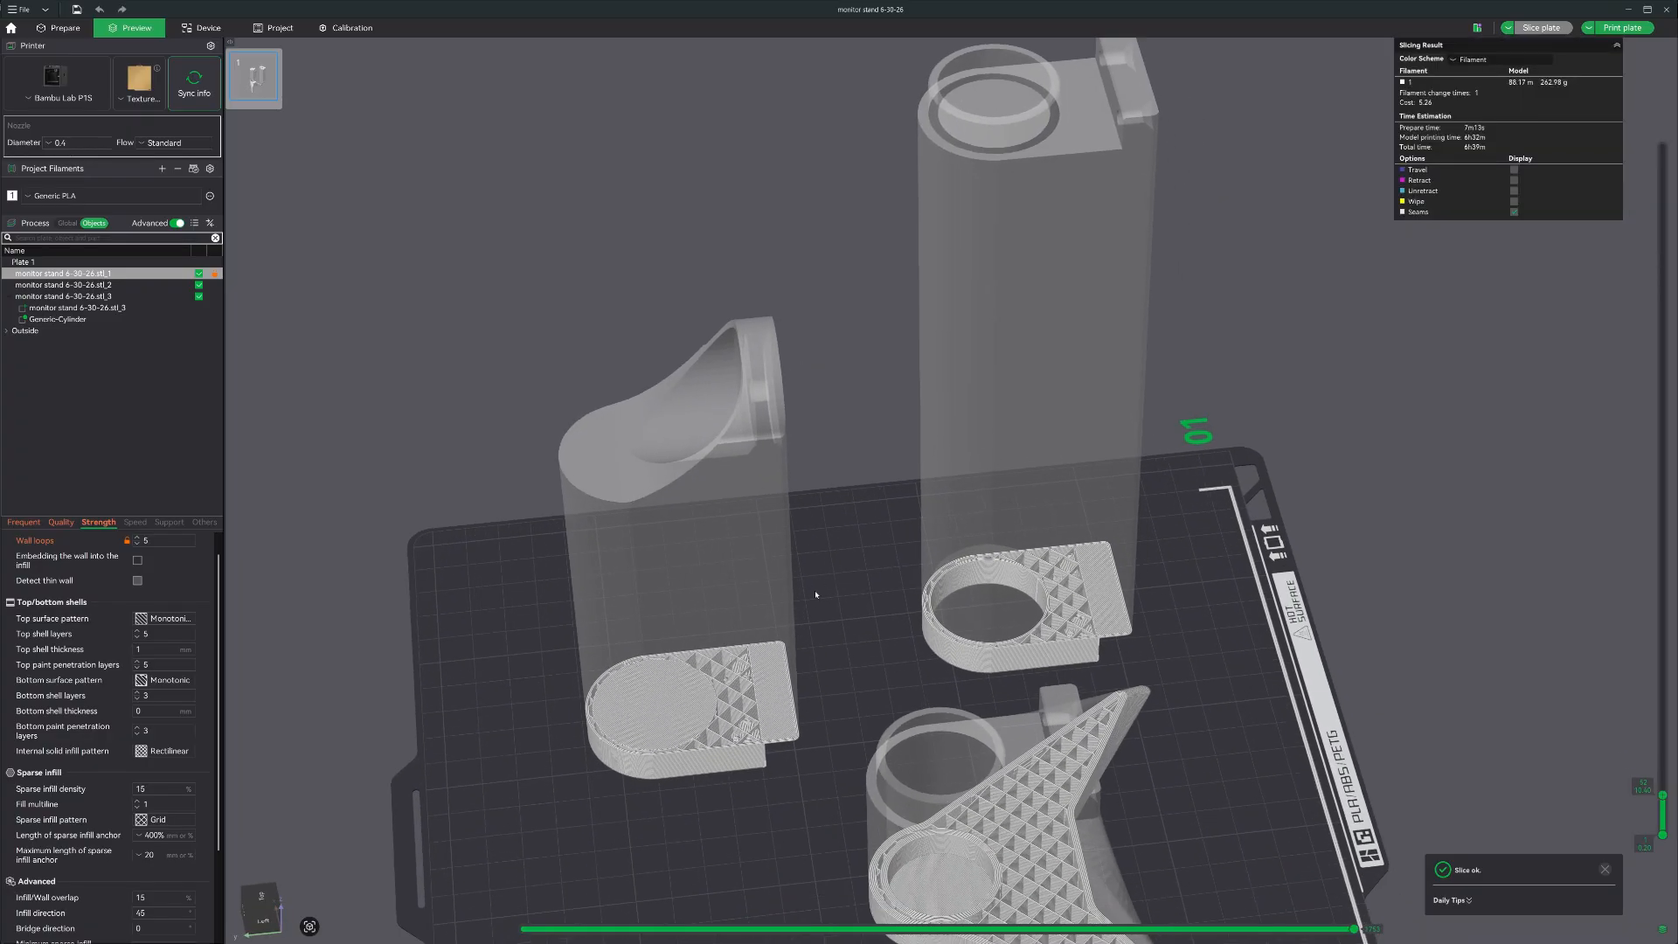
scroll(847, 640, "down", 2)
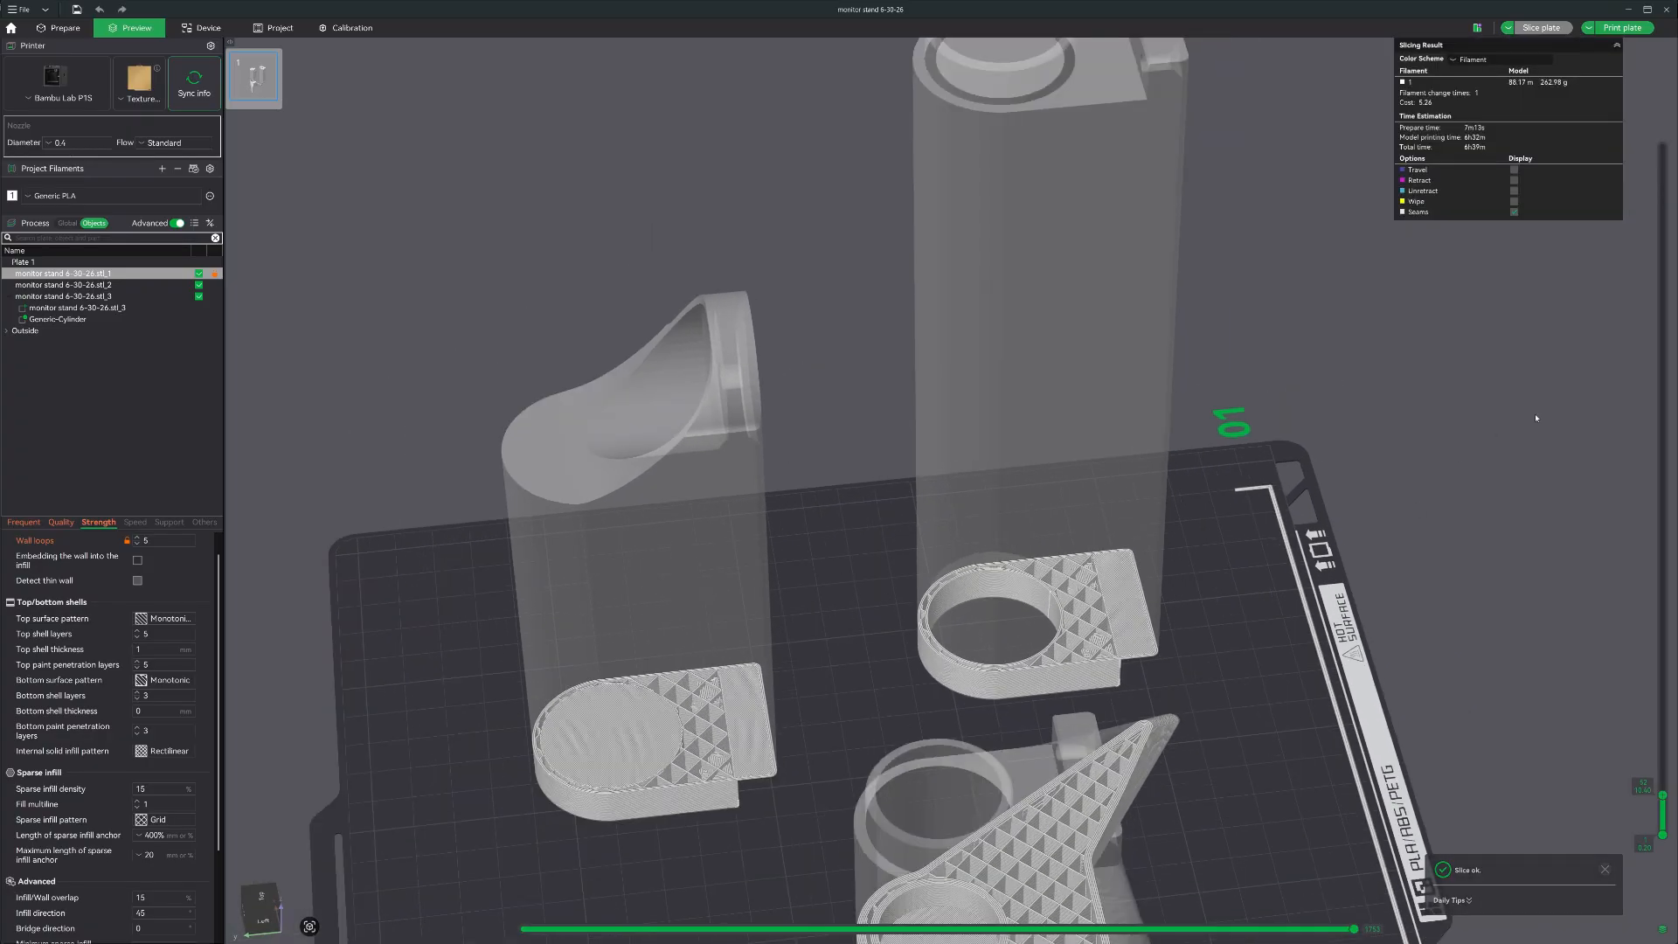
left_click_drag(1663, 796, 1644, 113)
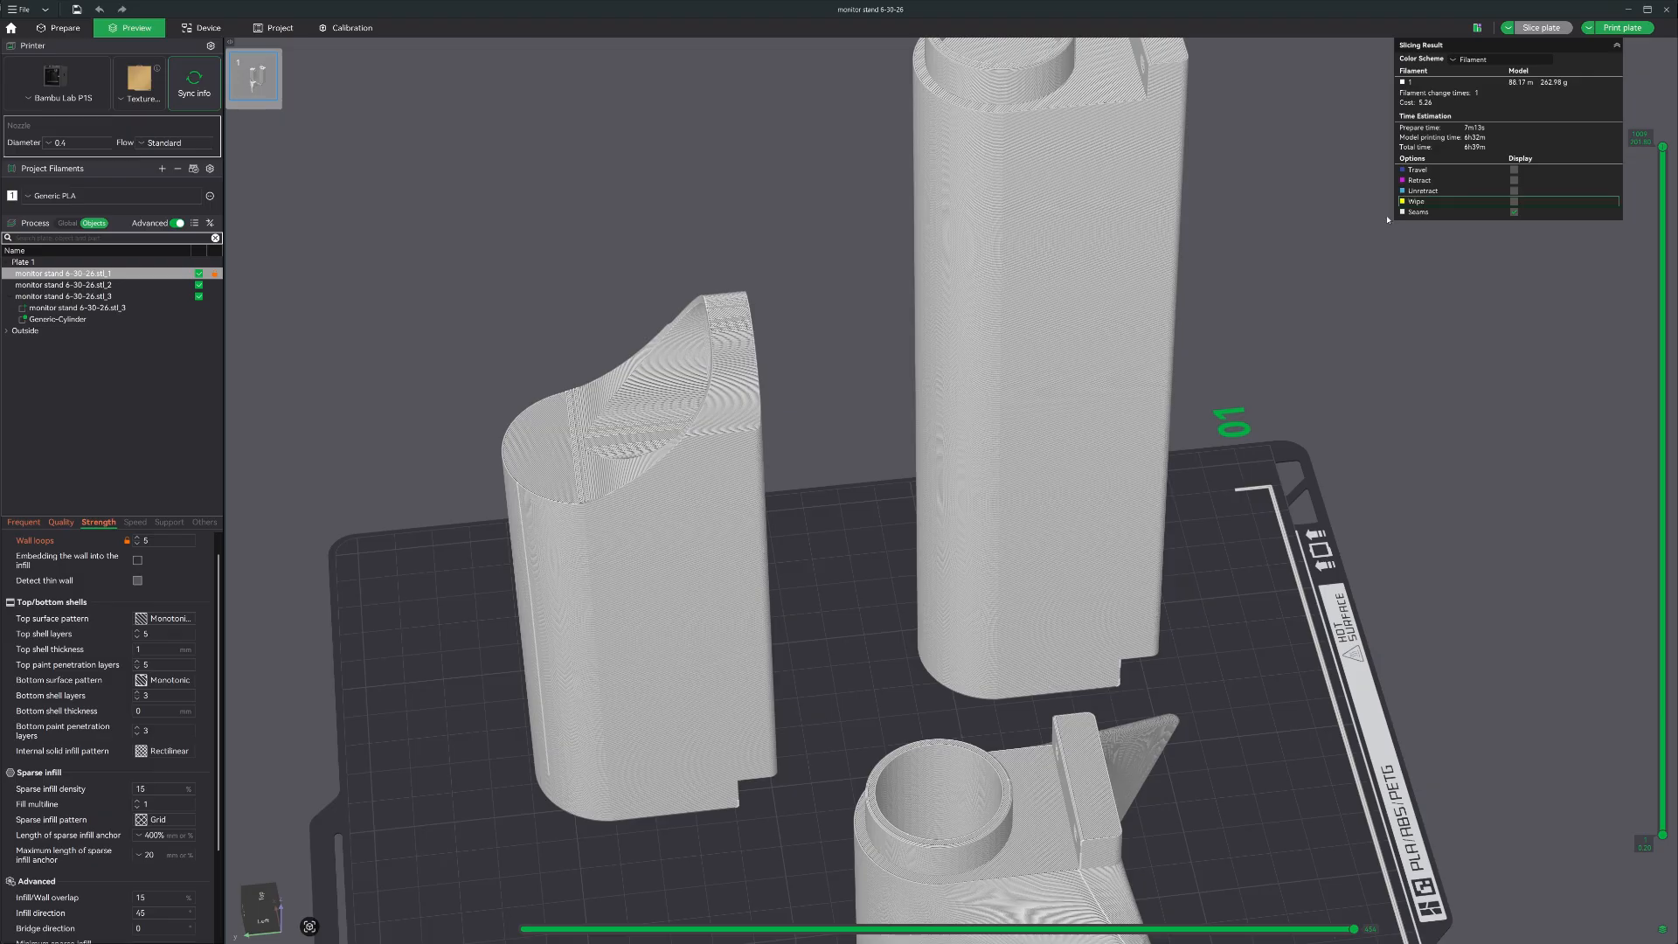
- Check the parts' top surfaces, set the flared base's top surface pattern to Concentric and re-slice the plate
left_click_drag(846, 591, 887, 729)
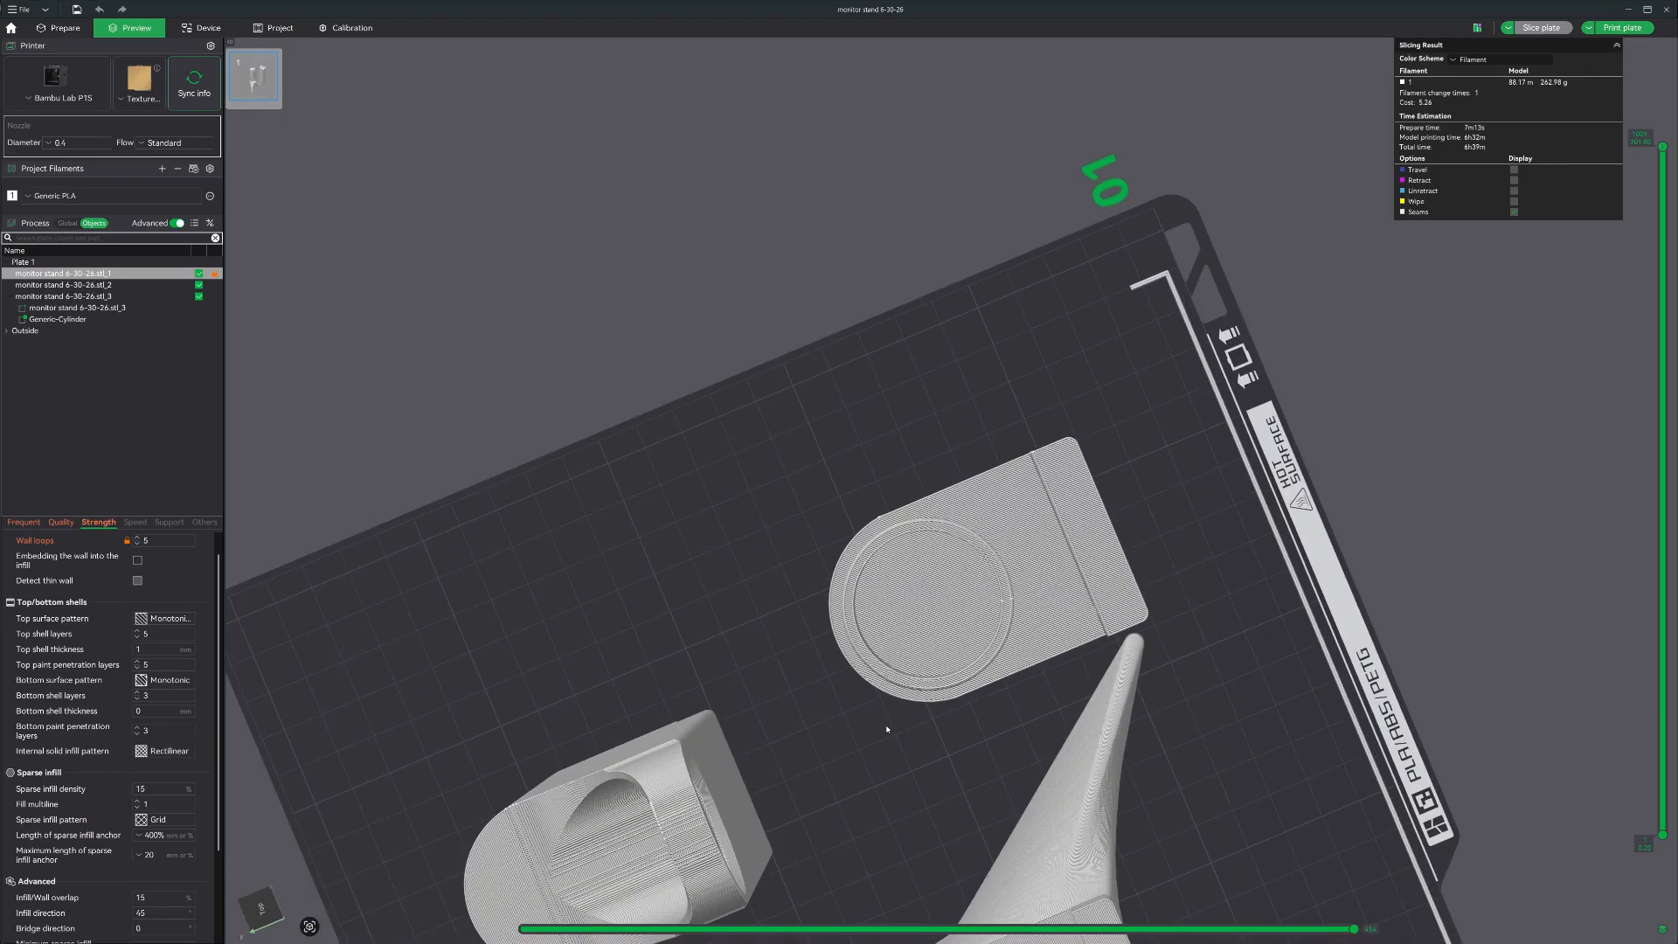
scroll(1050, 610, "up", 3)
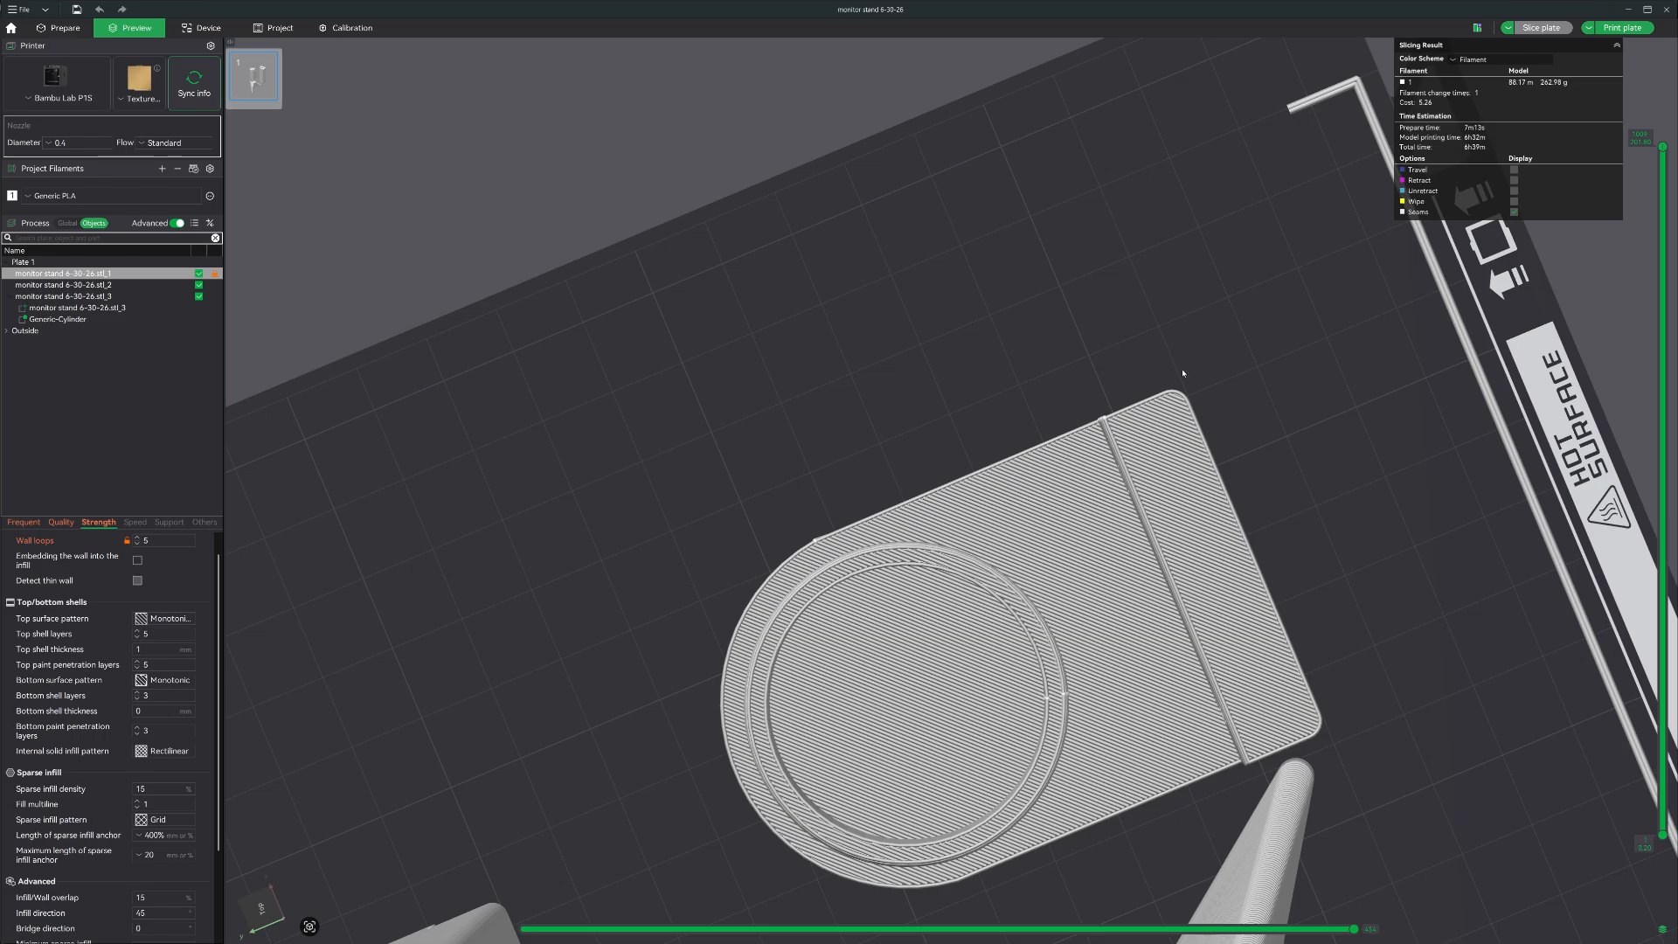
right_click_drag(996, 780, 1158, 327)
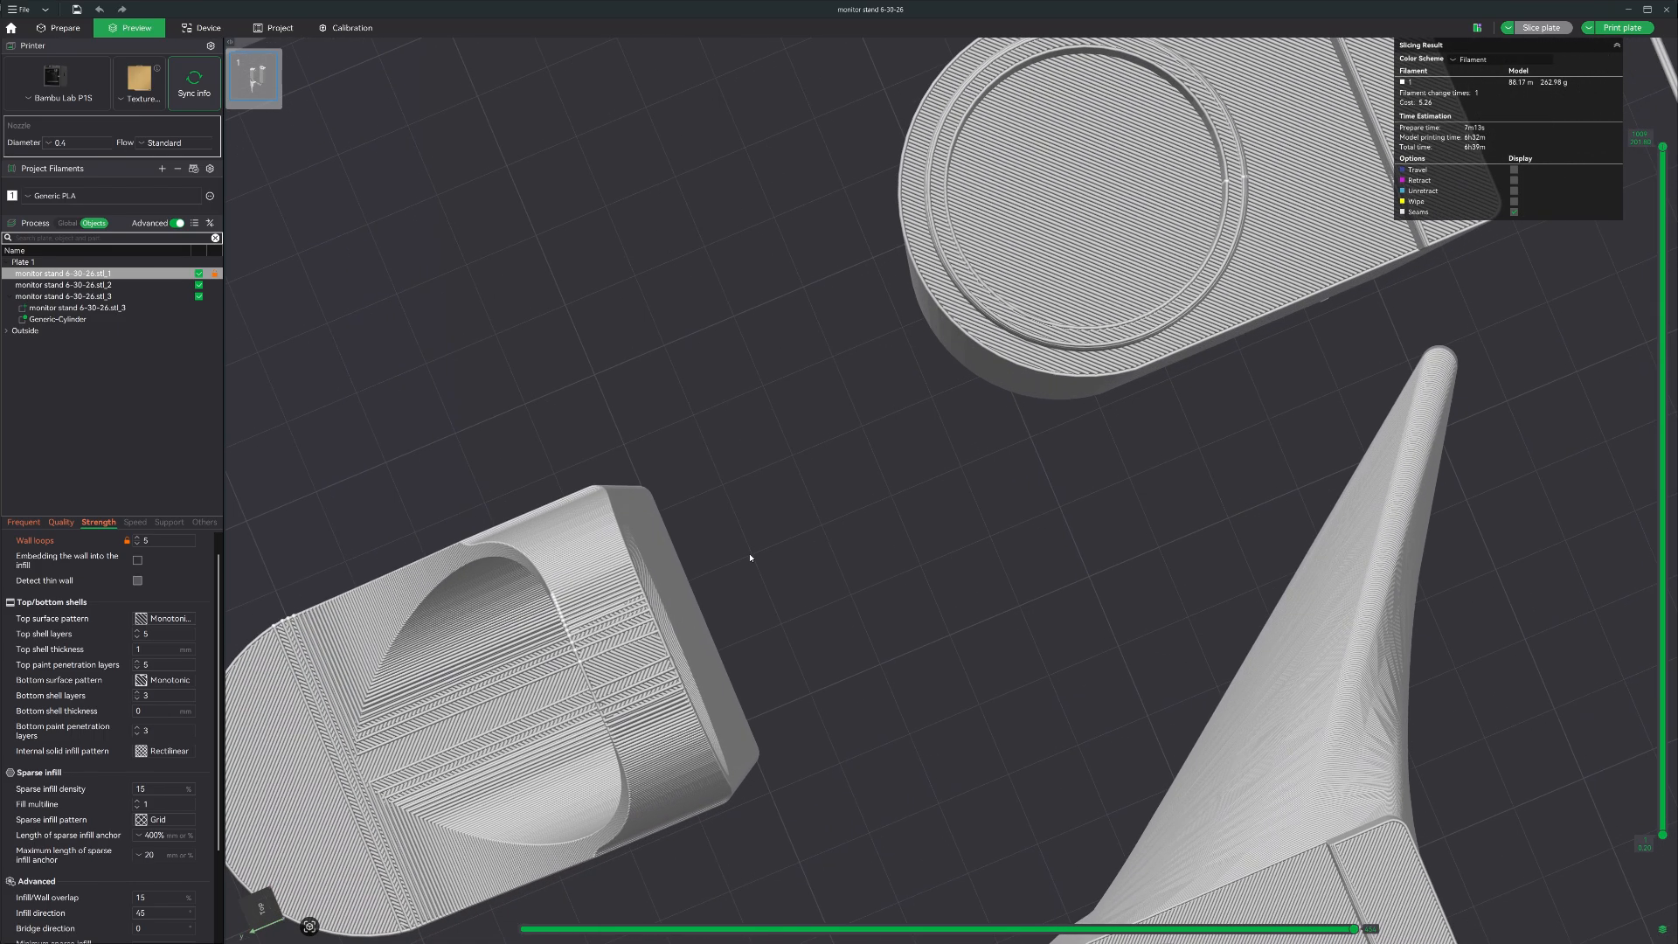
right_click_drag(757, 551, 953, 439)
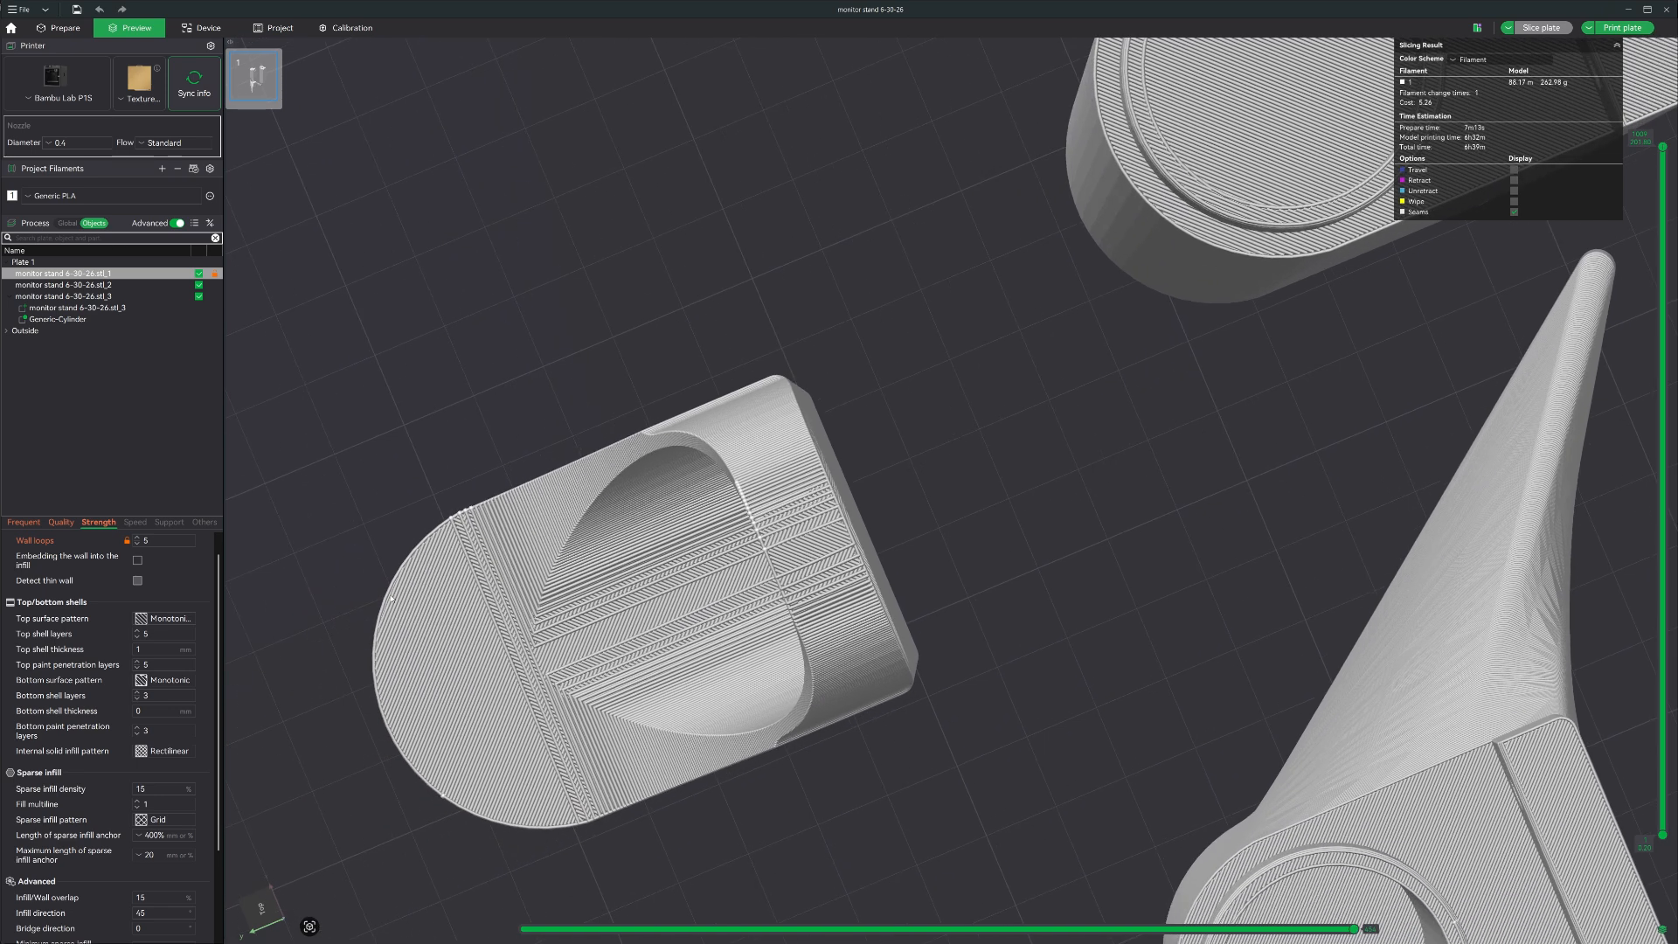
left_click(155, 618)
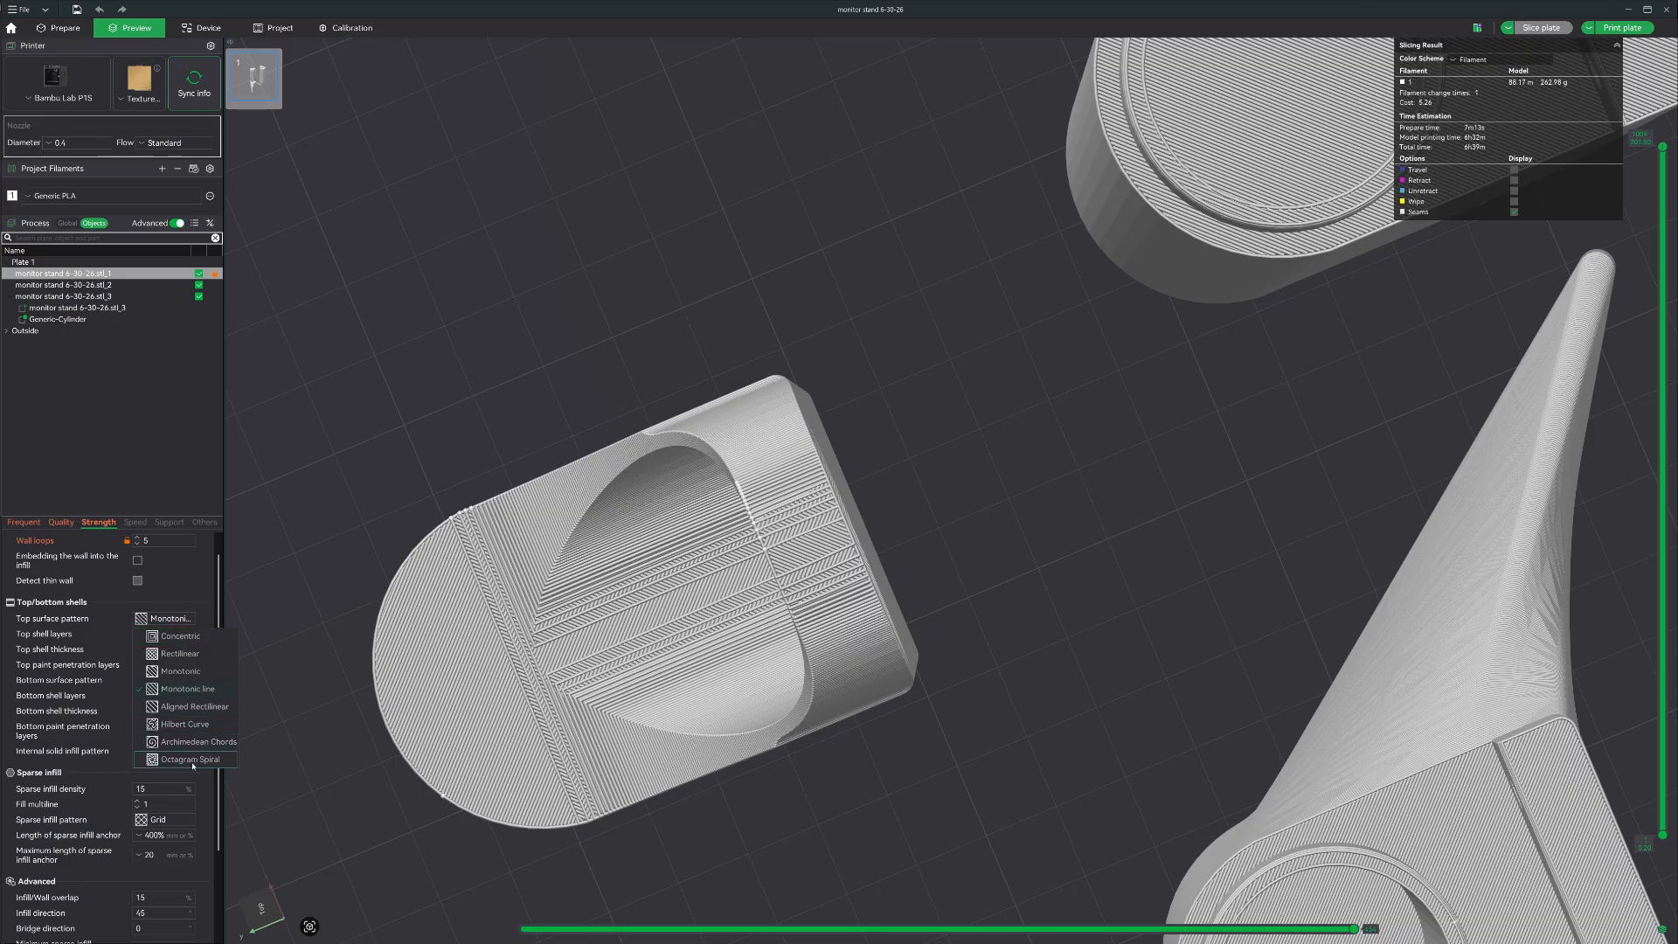
left_click(180, 636)
left_click(134, 32)
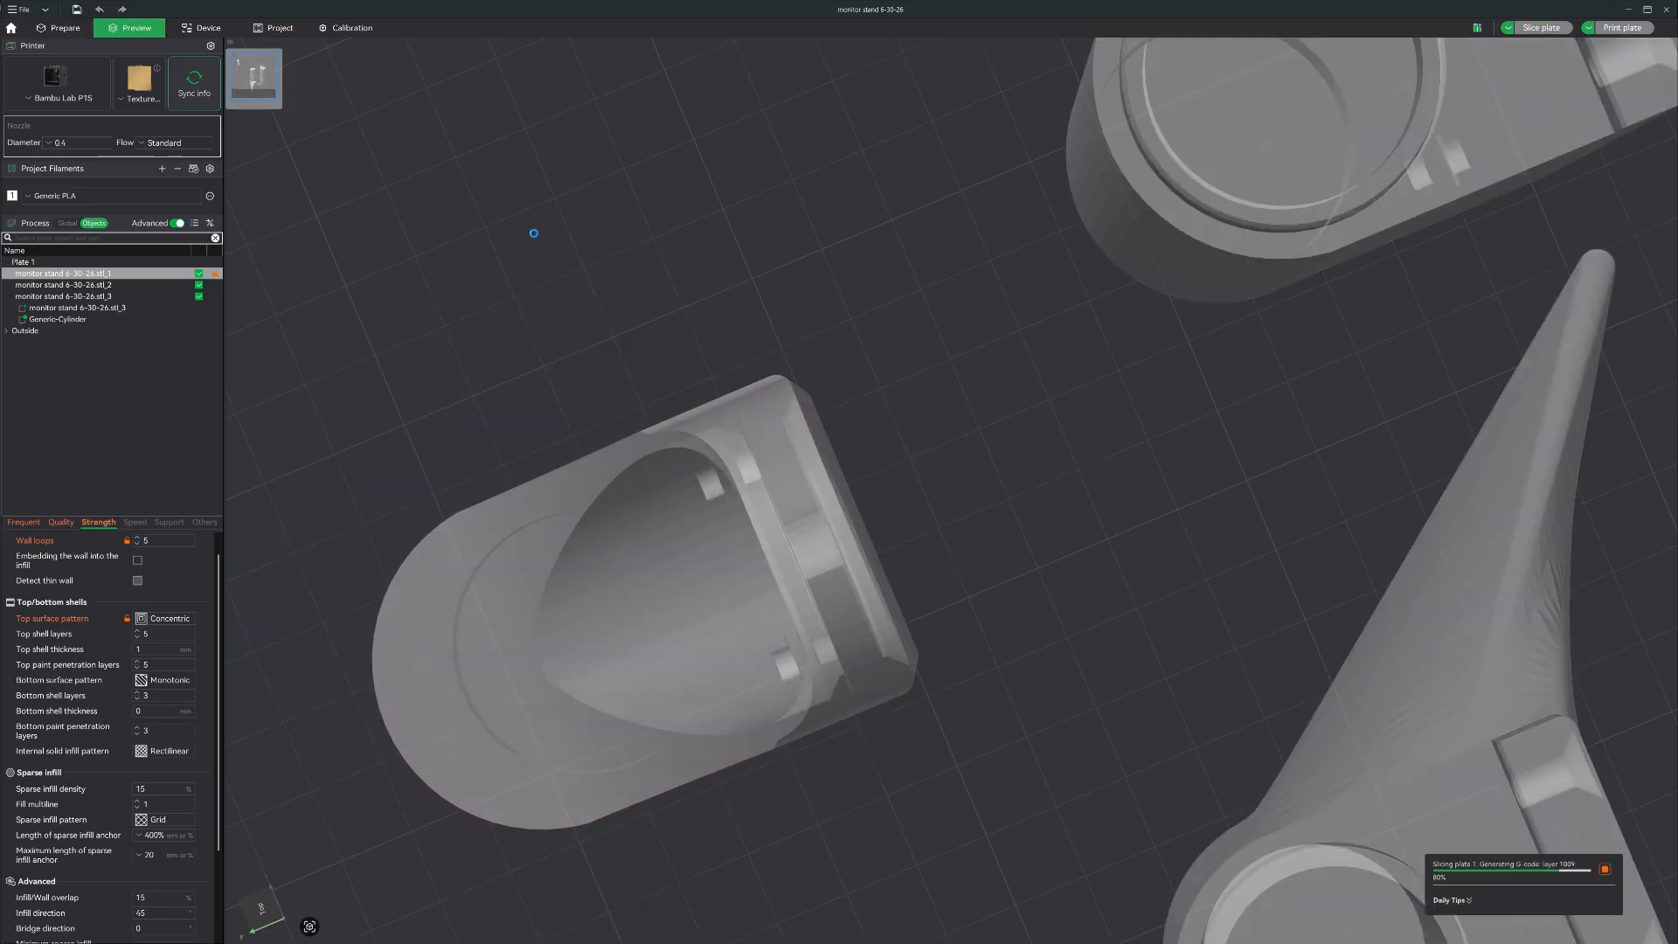
- Lower the preview to the shorter column's cutout and step through its layers to examine how infill turns into top surface
right_click_drag(1166, 602, 741, 843)
key("5")
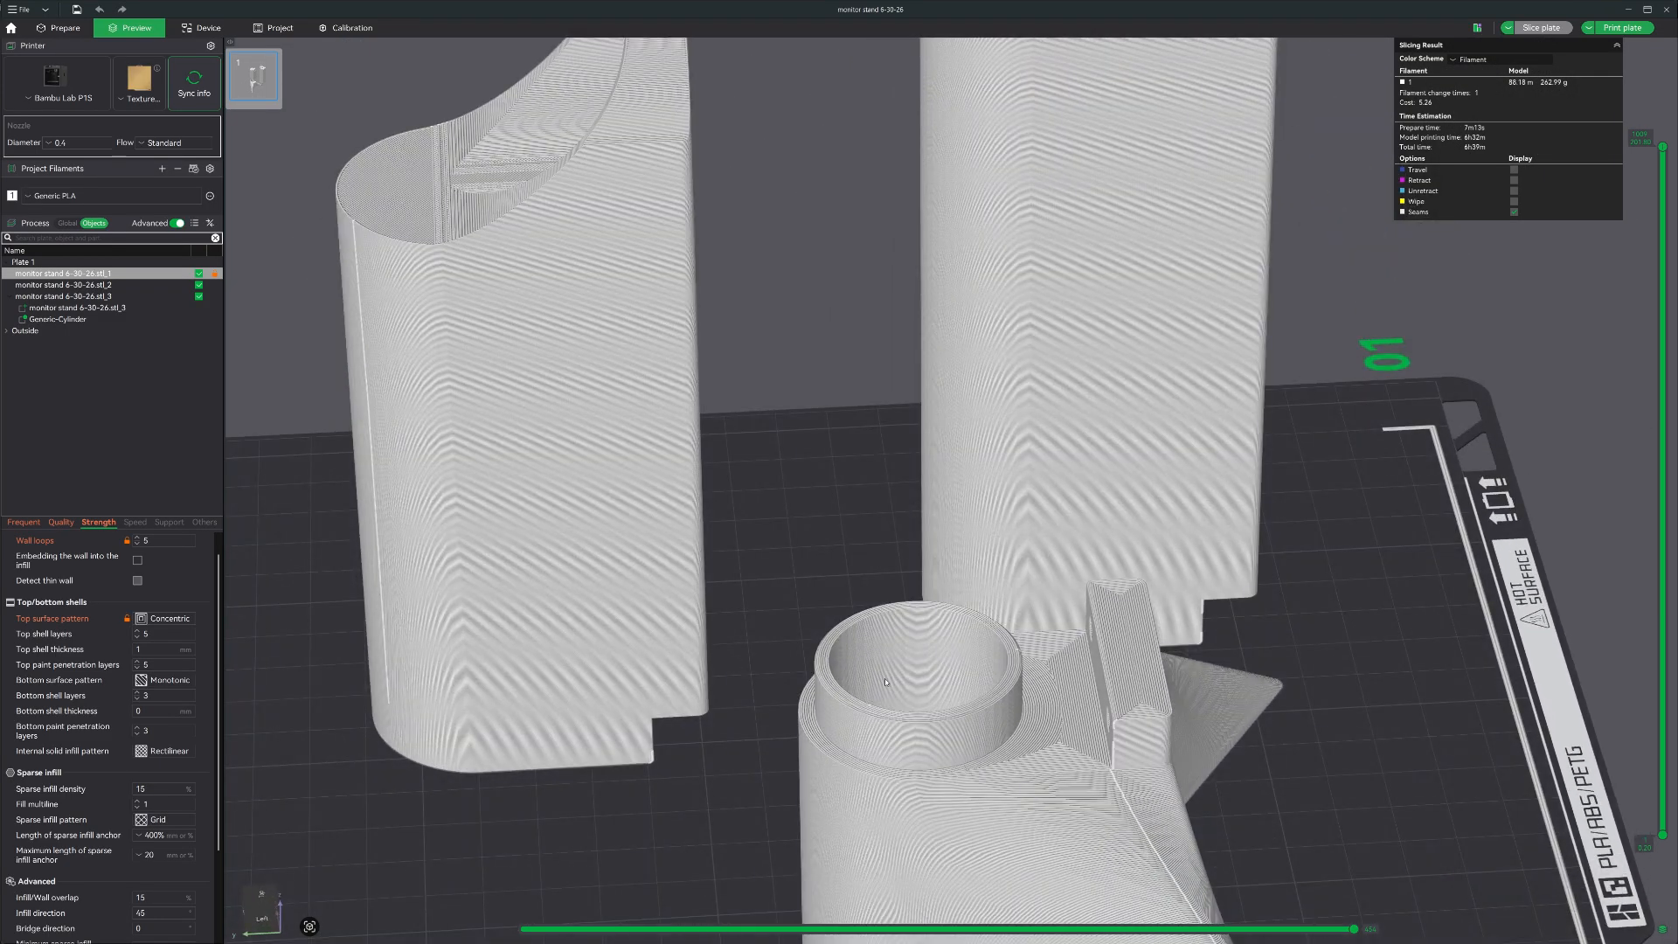
right_click_drag(796, 577, 786, 618)
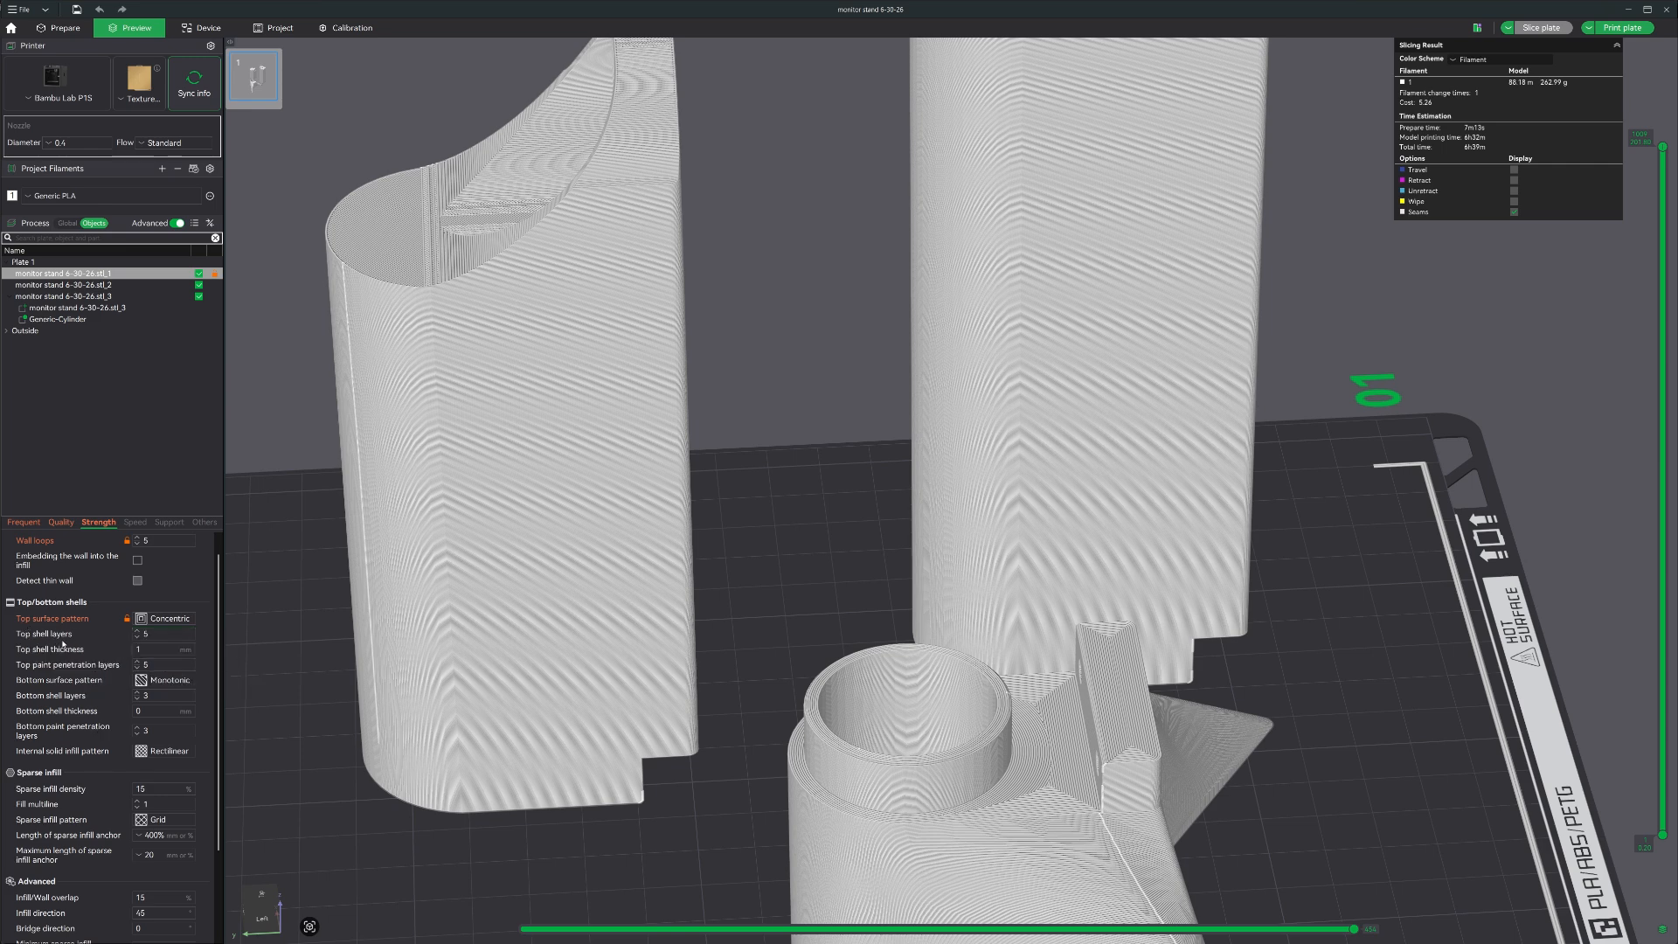
middle_click_drag(988, 229, 982, 448)
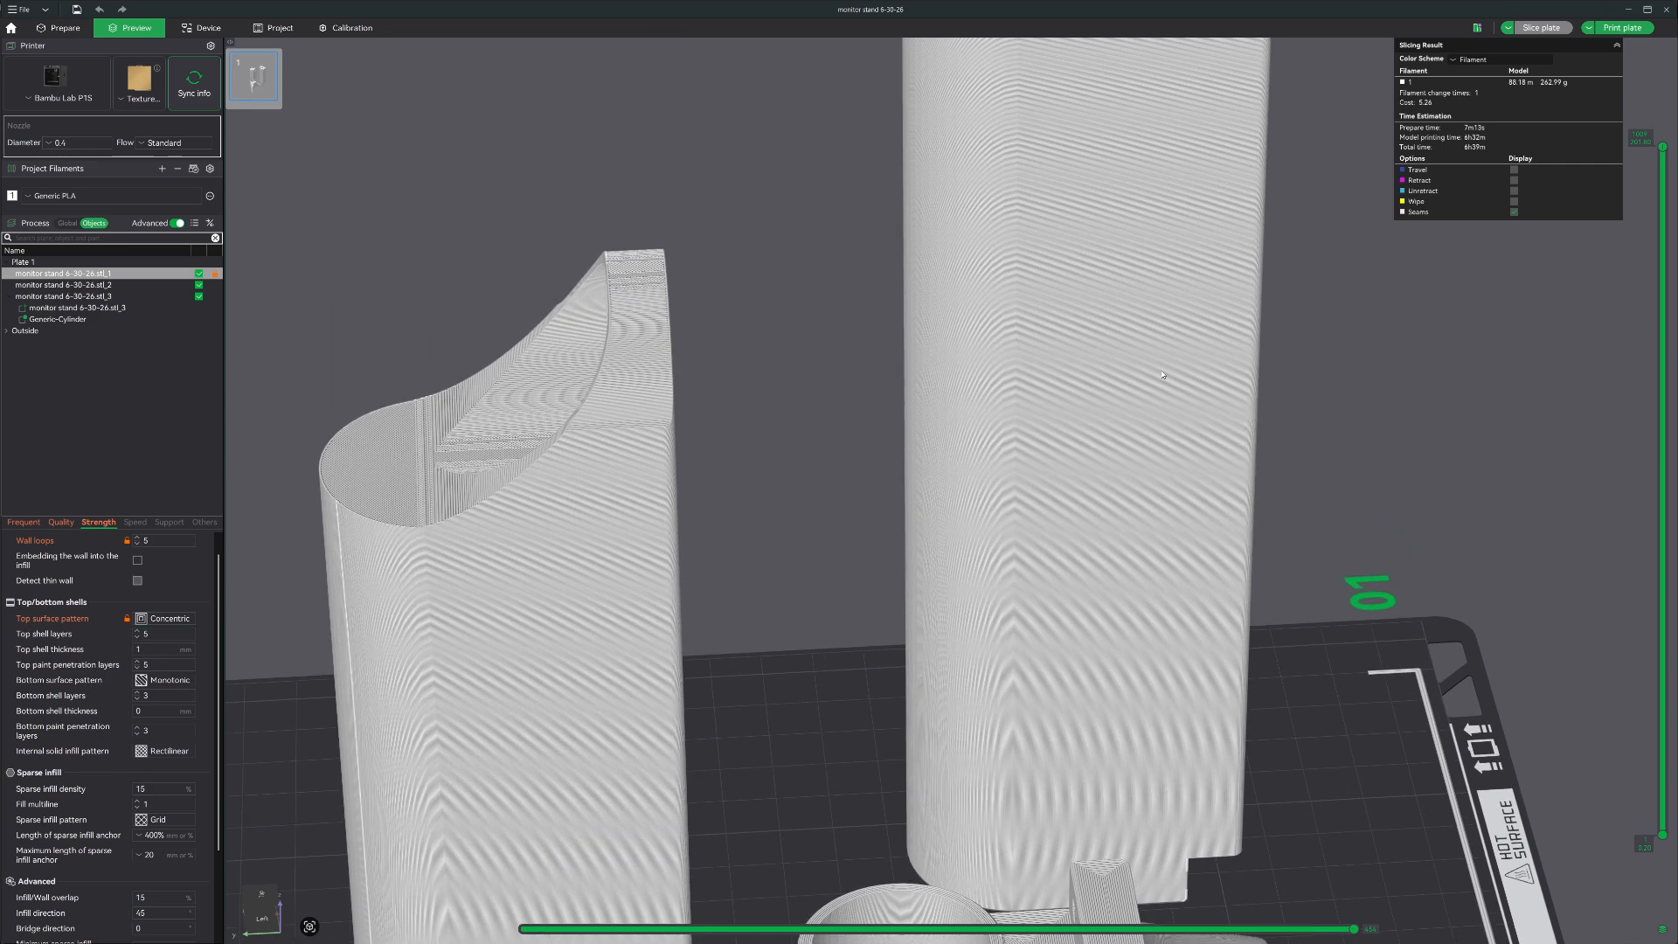
left_click_drag(1662, 149, 1628, 461)
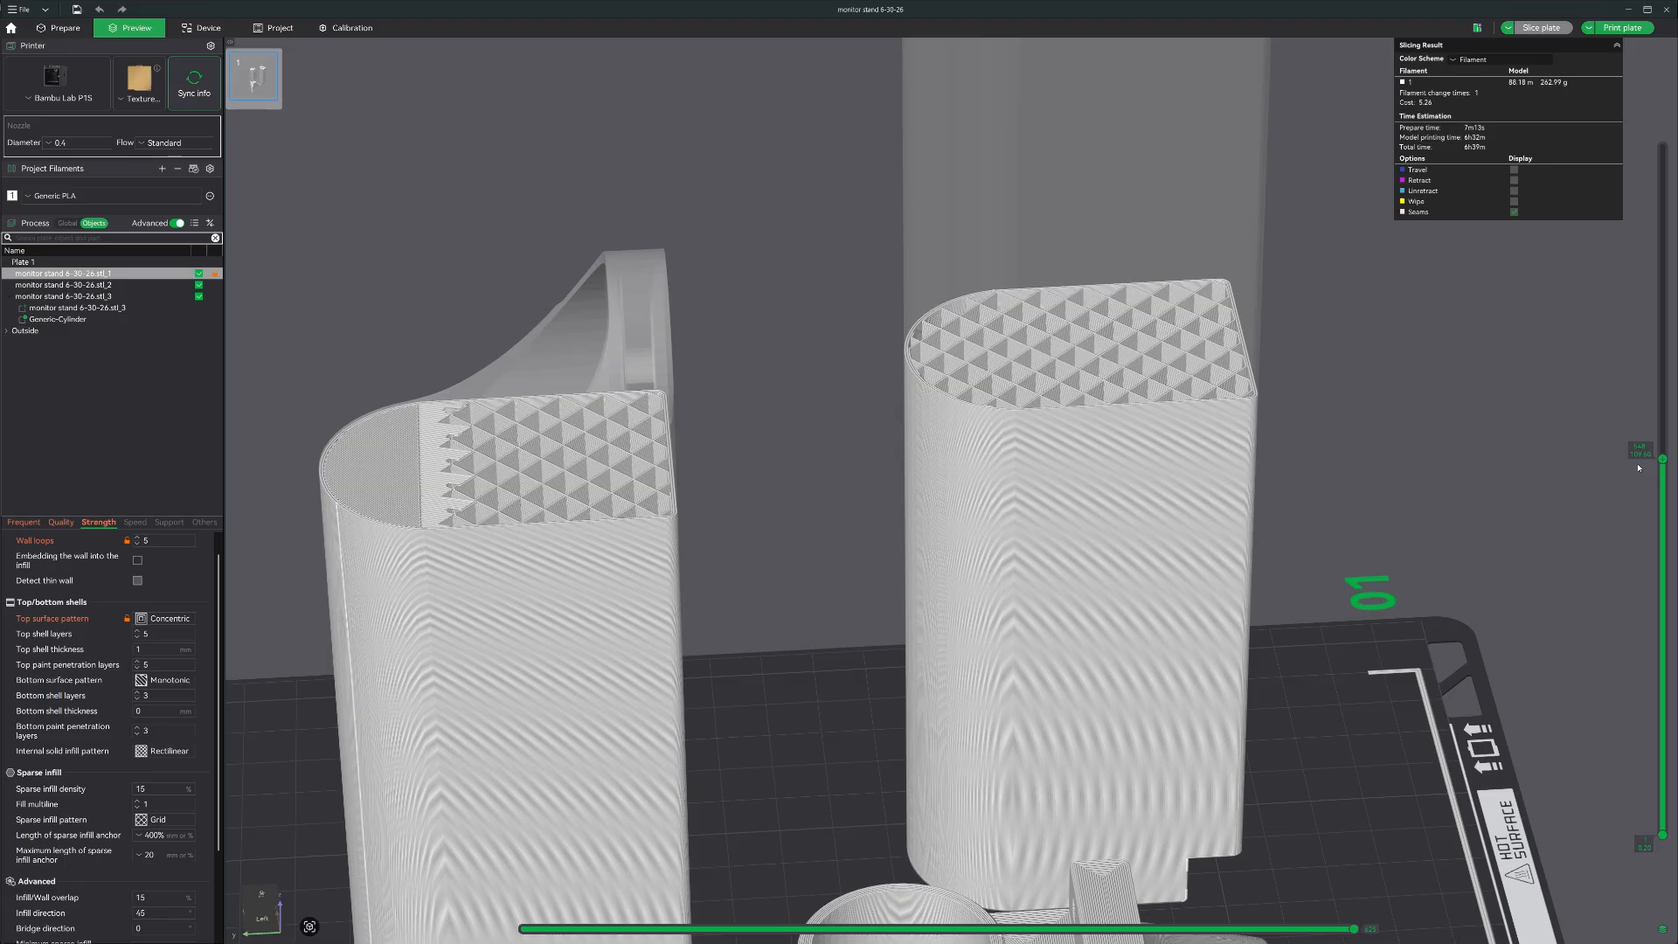
key("Down")
key("Down")
key("Down")
key("Up")
key("Up")
key("Up")
key("Up")
key("Up")
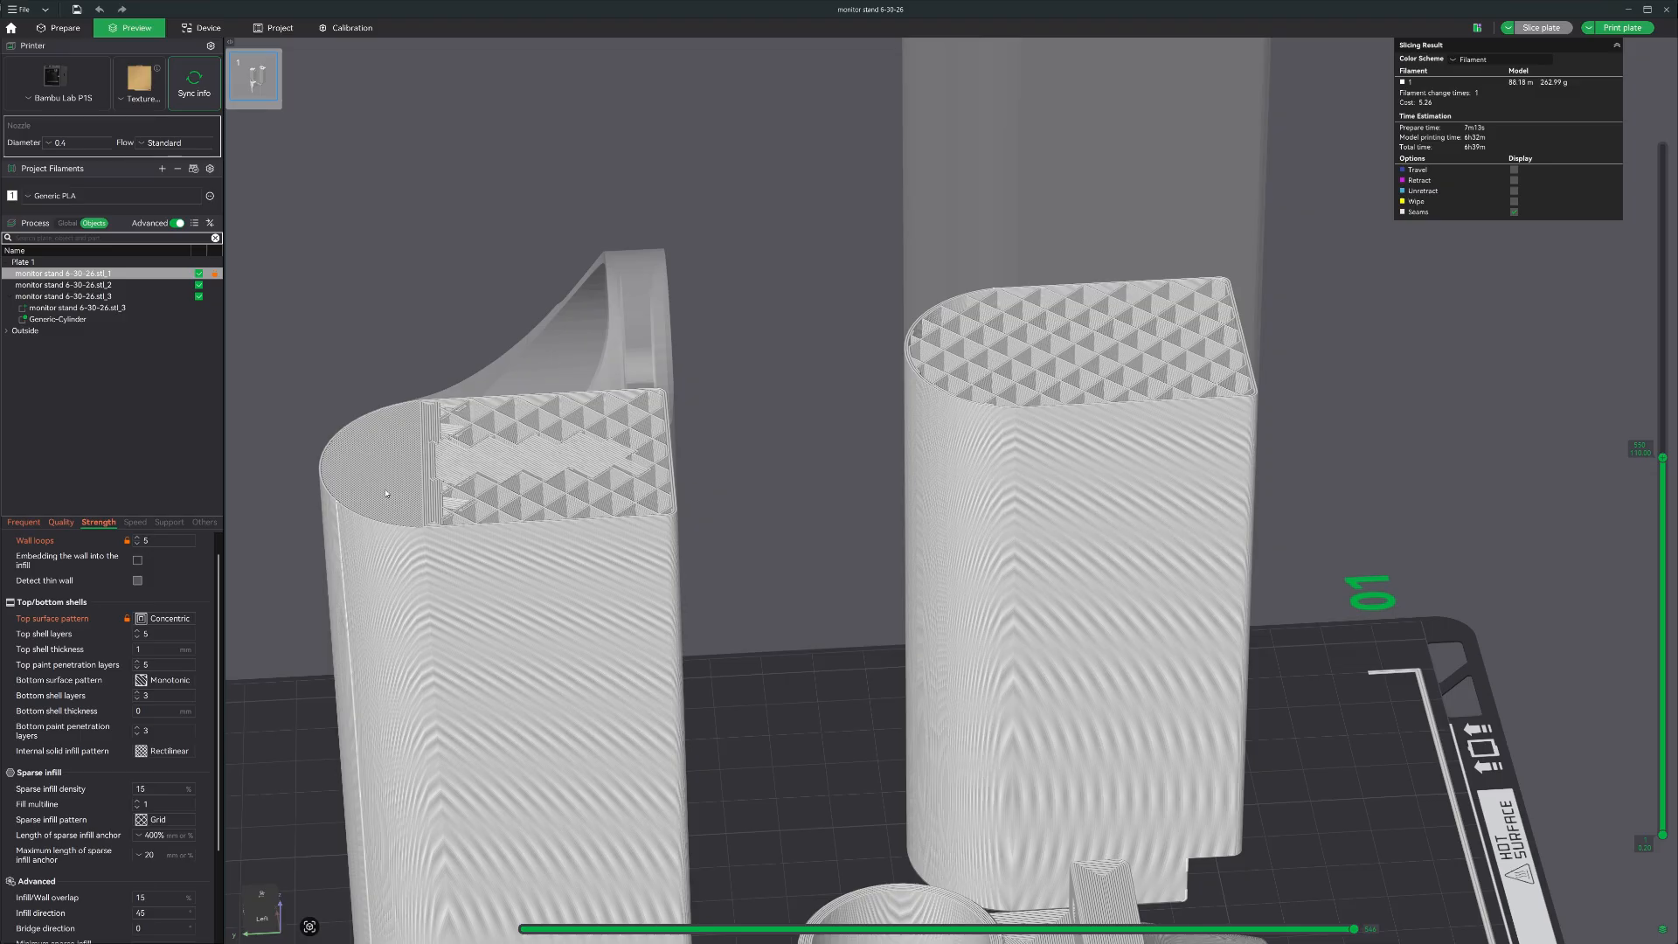
key("Up")
key("Up")
key("Up")
key("Up")
key("Up")
key("Up")
key("Up")
key("Up")
key("Up")
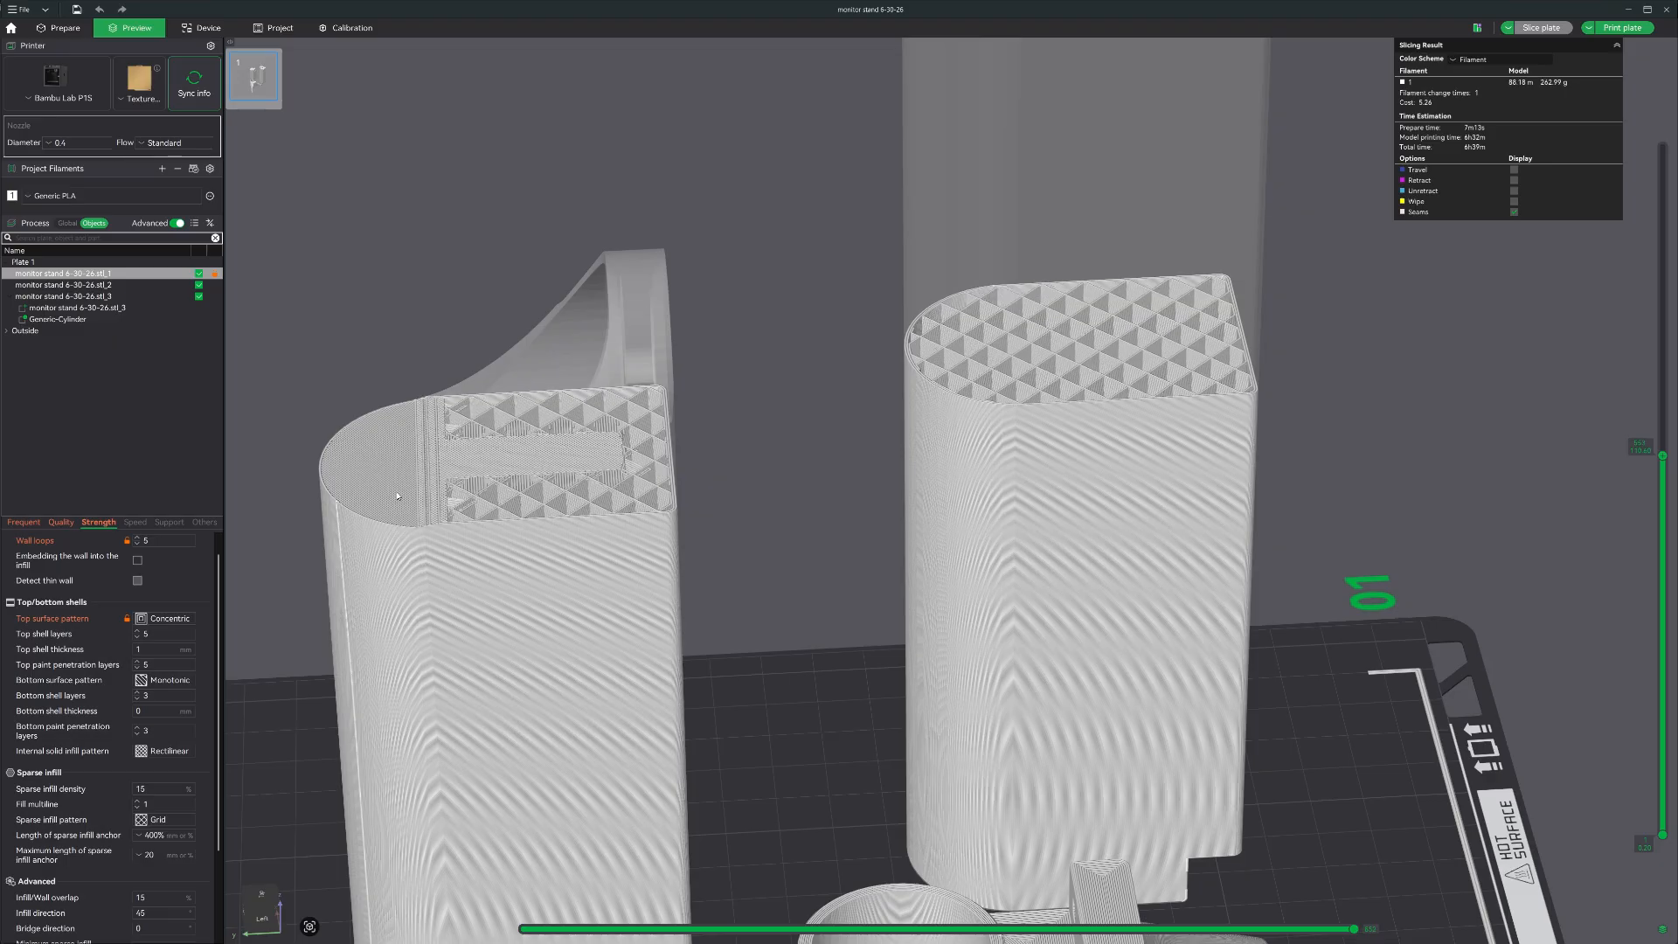
key("Up")
key("Up")
key("Up")
key("Up")
key("Up")
key("Up")
key("Up")
key("Up")
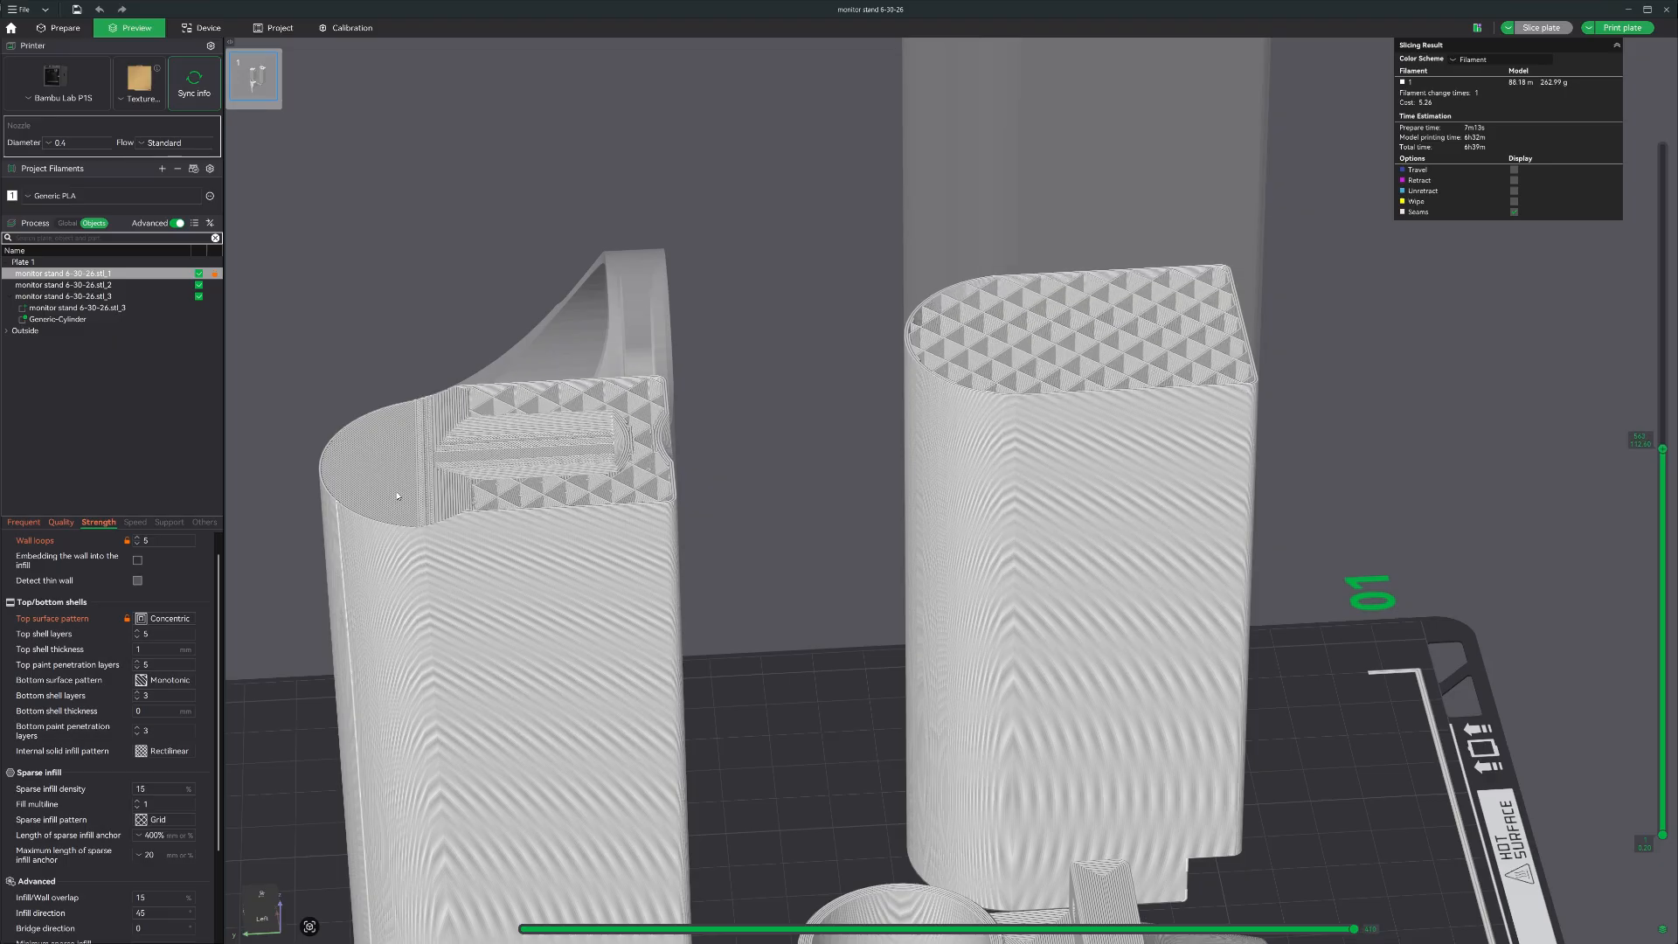
- Review the available bottom surface patterns for the flared base without choosing another one
scroll(150, 732, "down", 2)
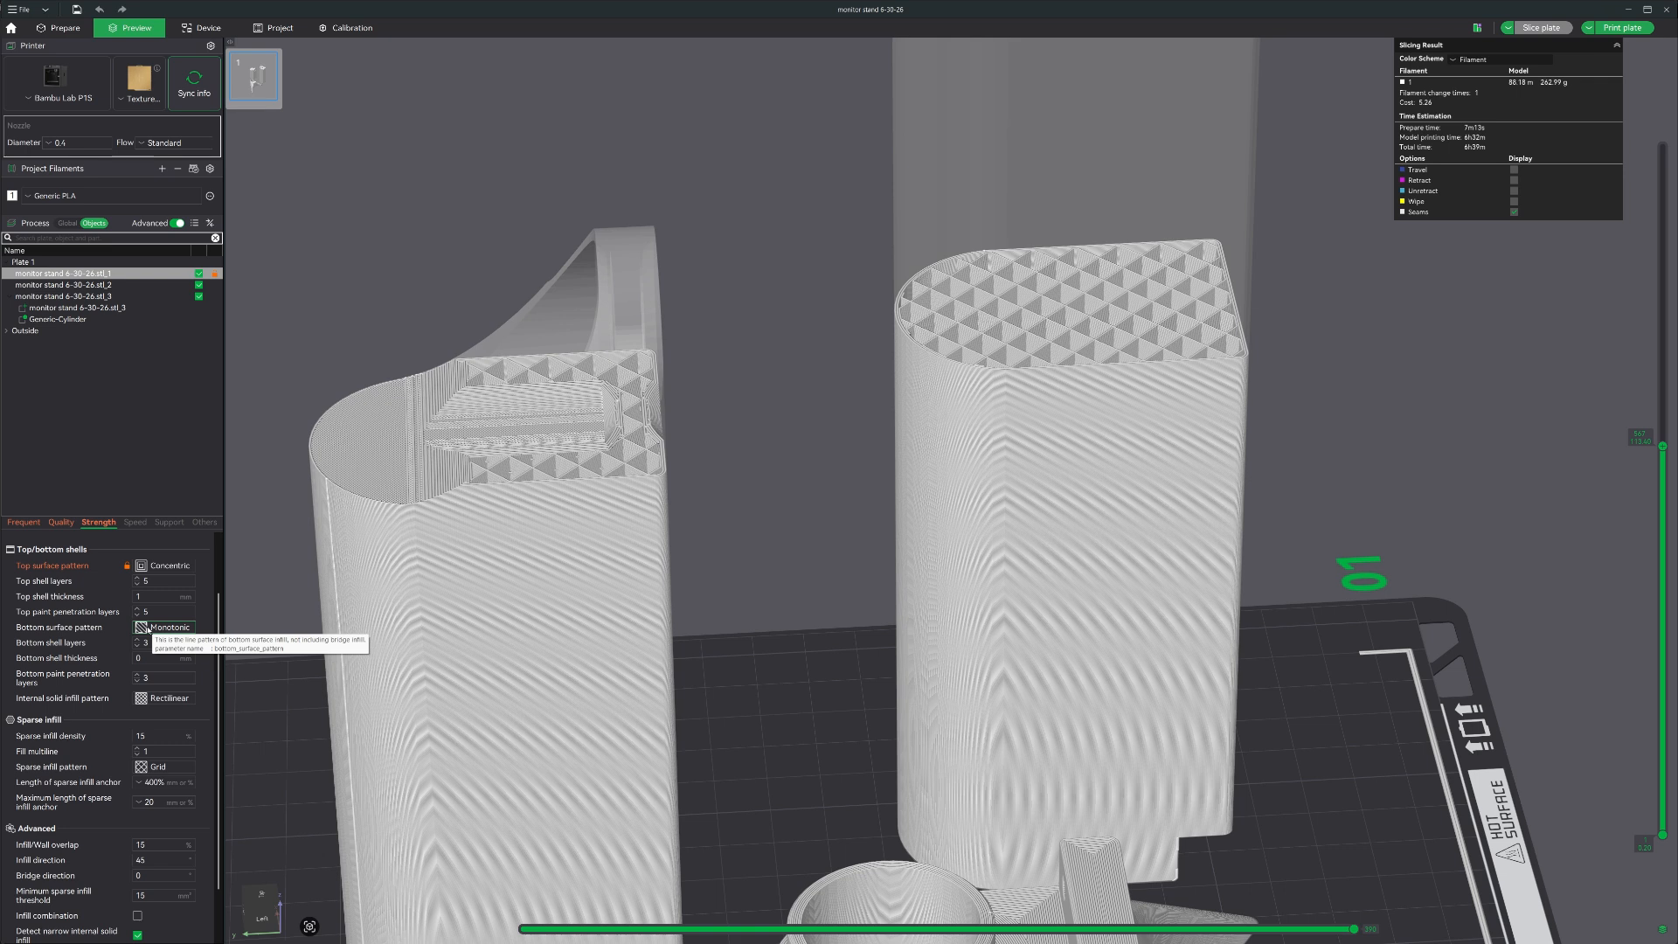
left_click(146, 629)
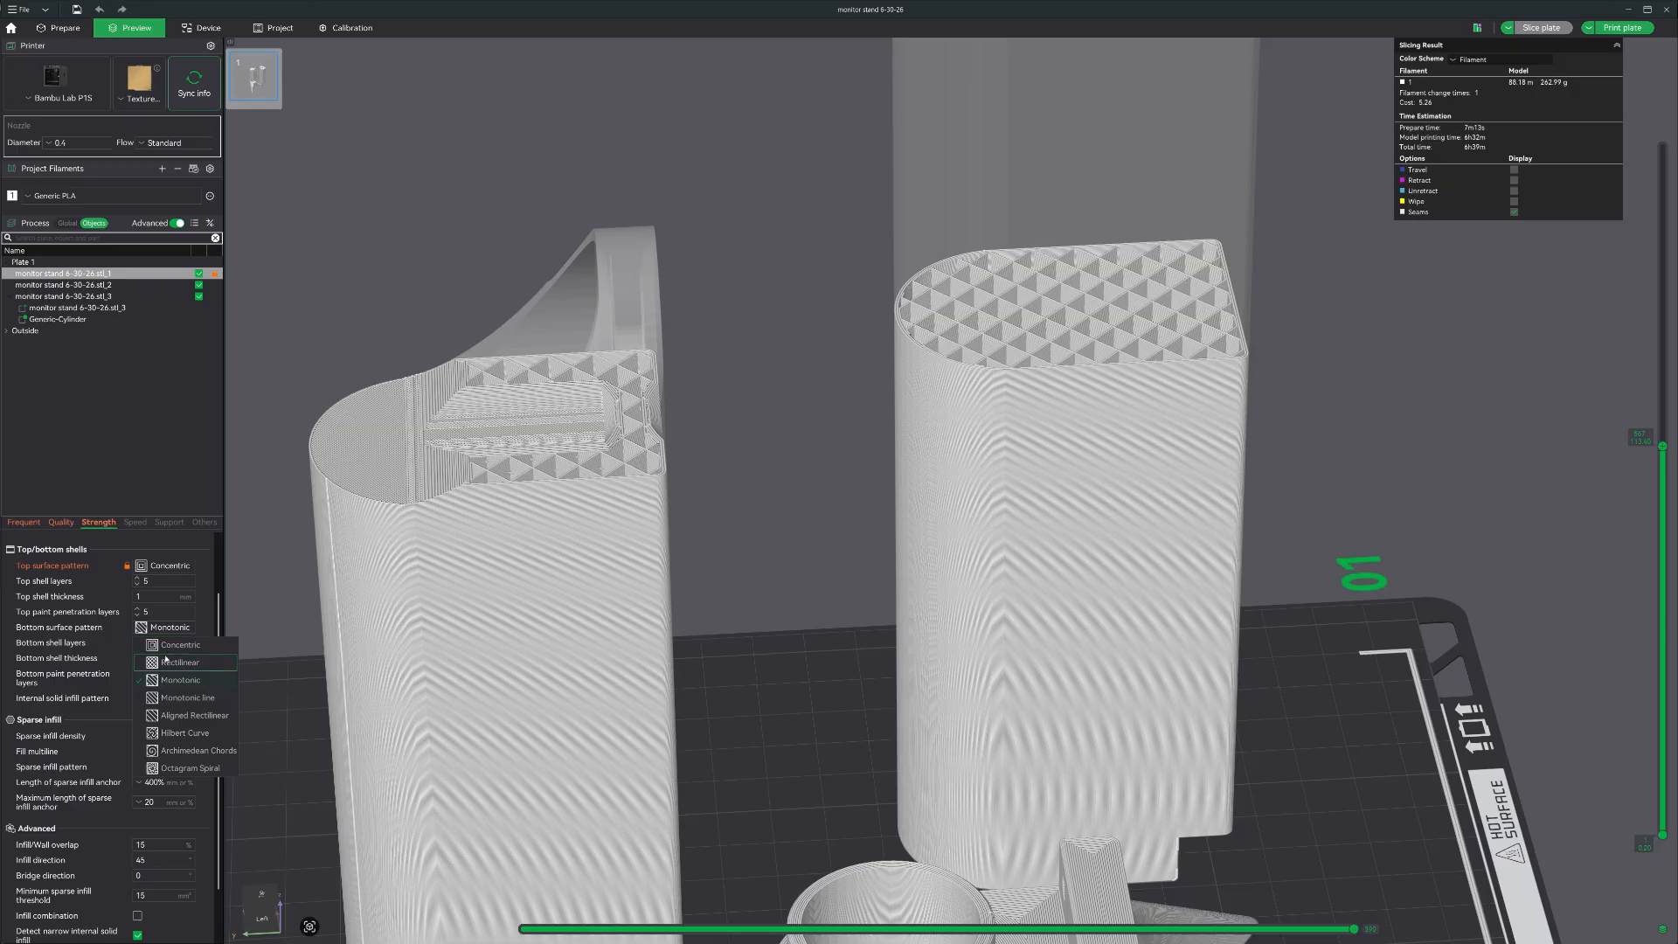
left_click(121, 844)
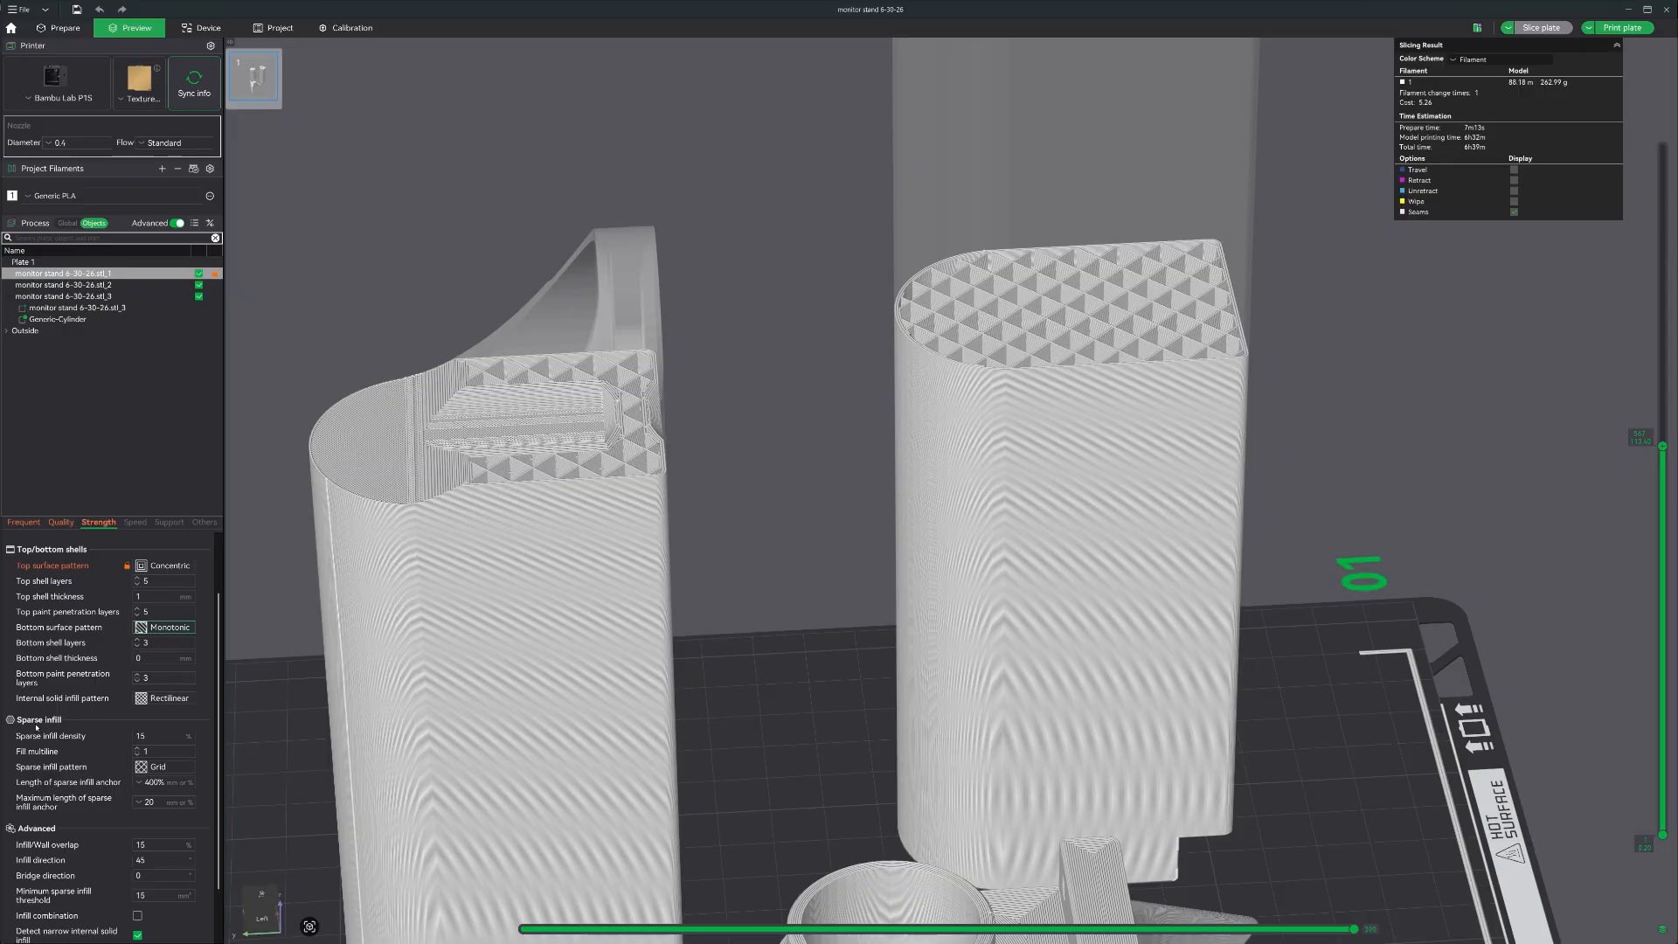
- Raise the preview layer and examine the tall column's sparse infill closely from above
scroll(91, 676, "down", 2)
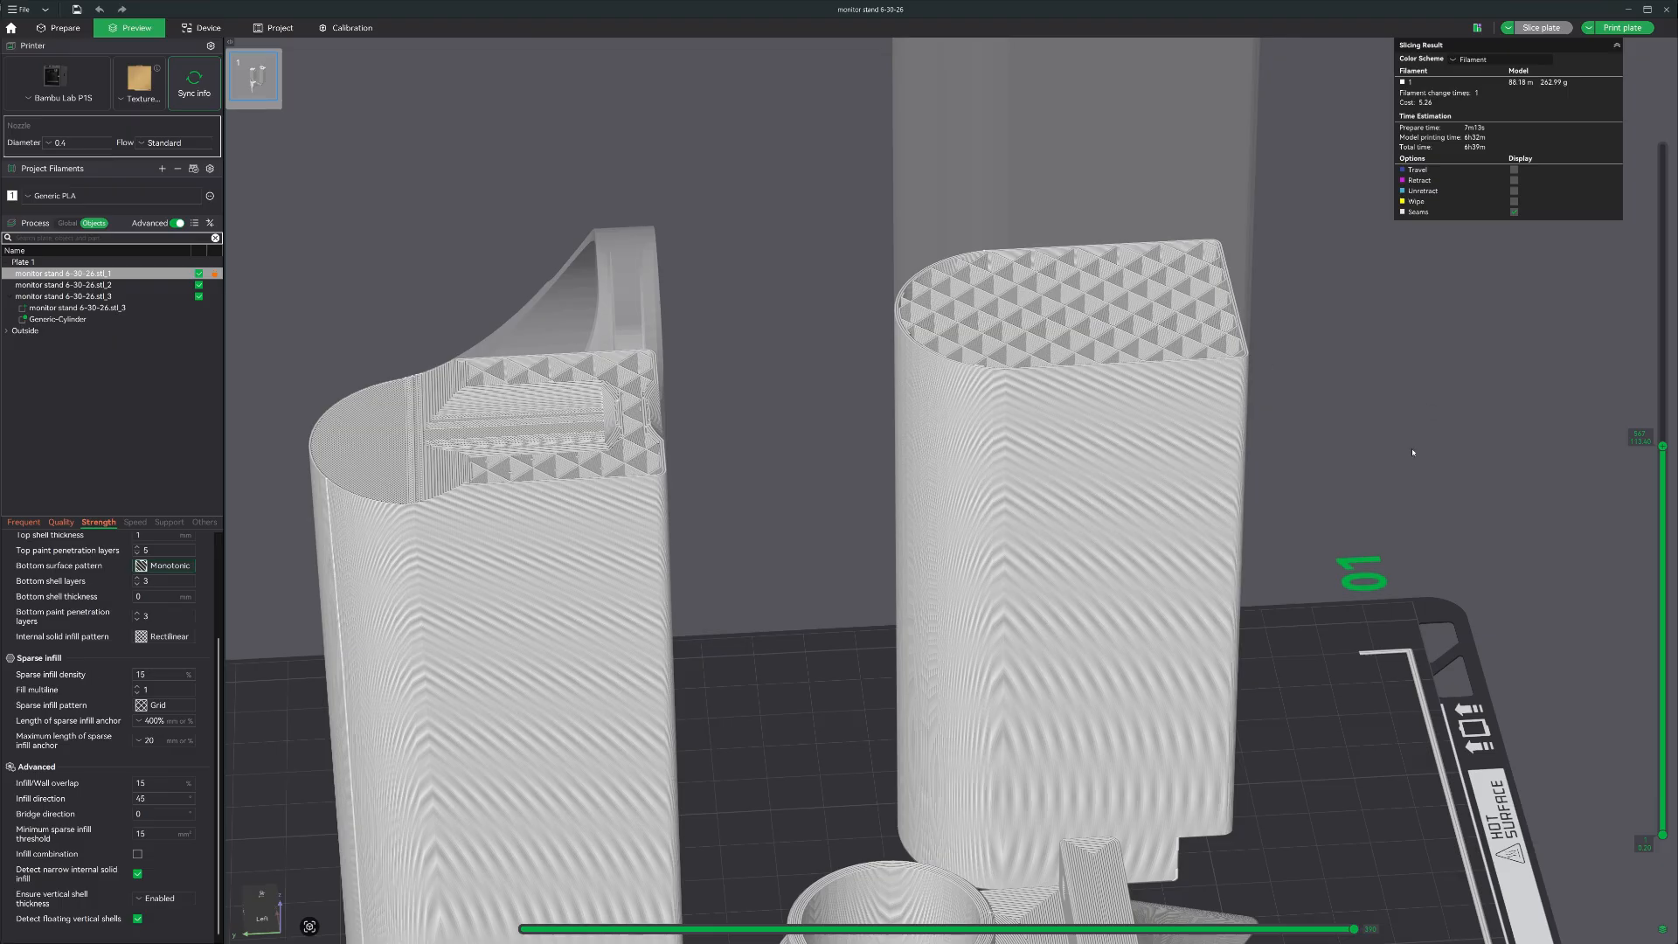
left_click_drag(1663, 446, 1663, 384)
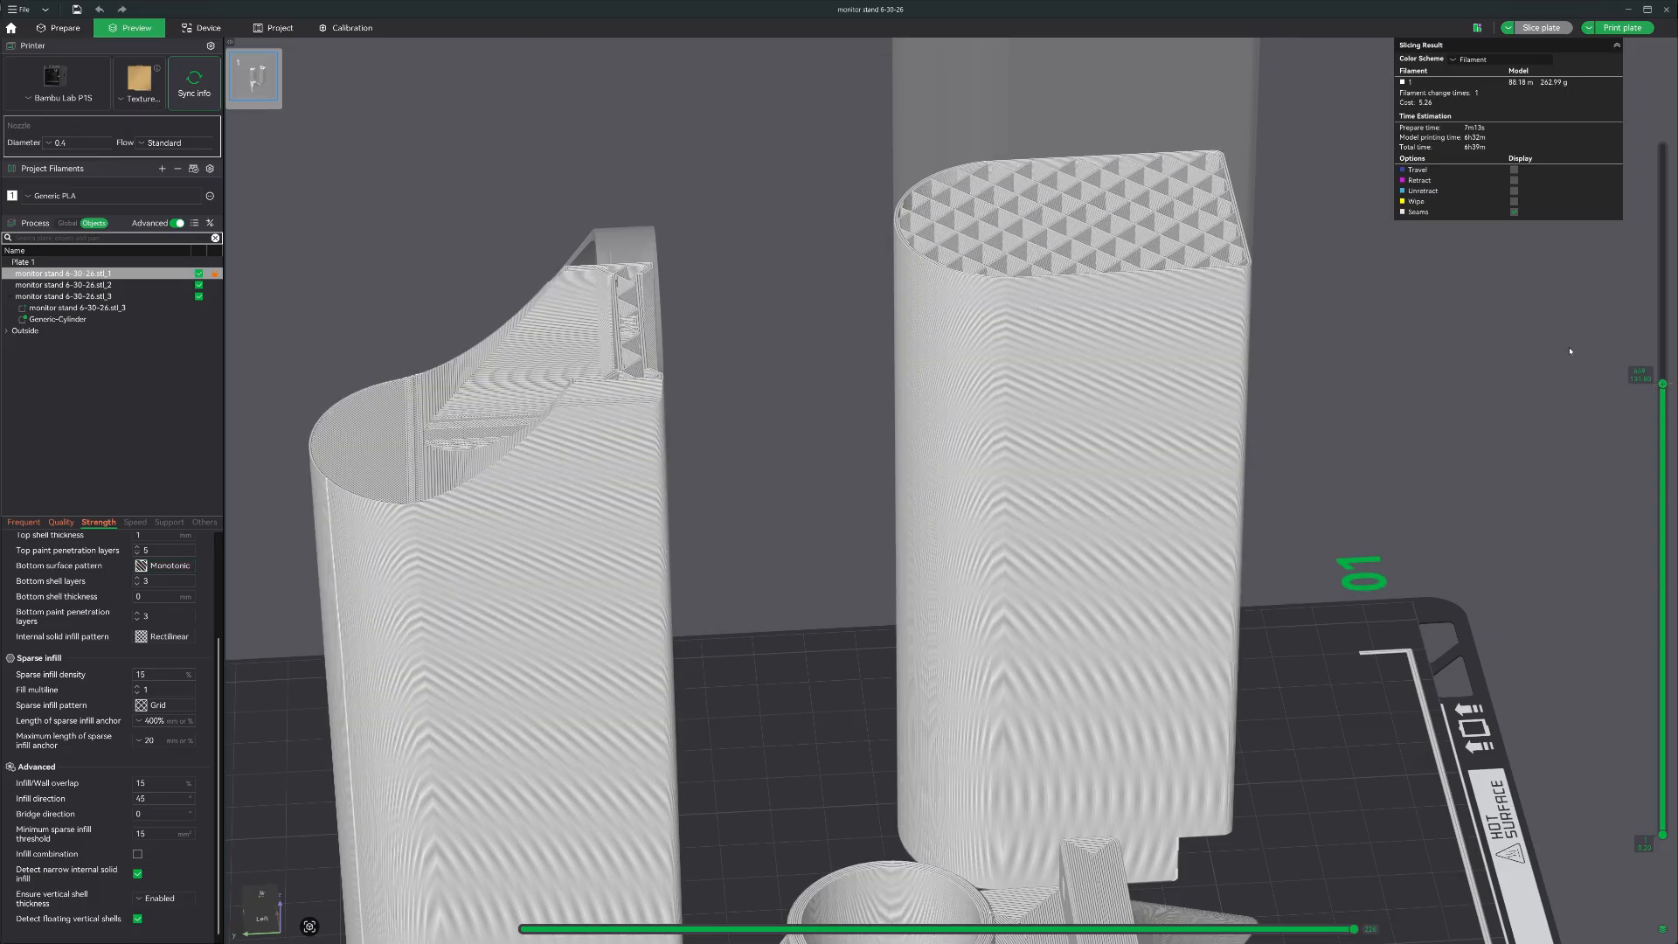
left_click_drag(789, 595, 814, 779)
scroll(814, 778, "up", 5)
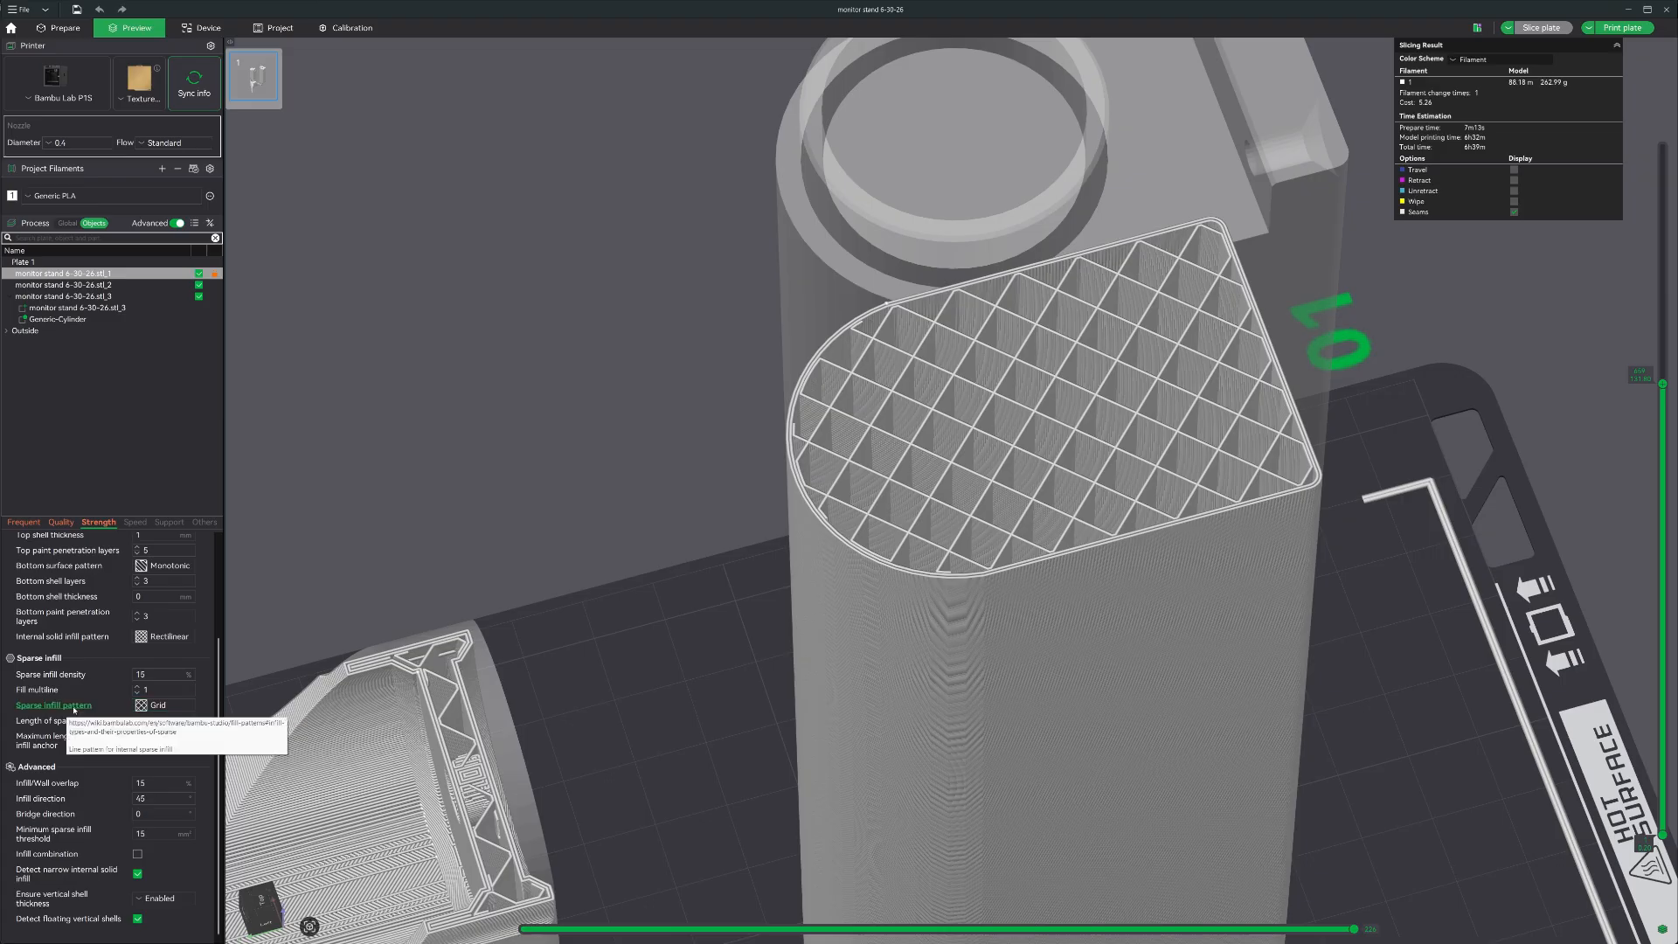
- Browse the sparse infill patterns and try Cubic on the flared base
left_click(141, 707)
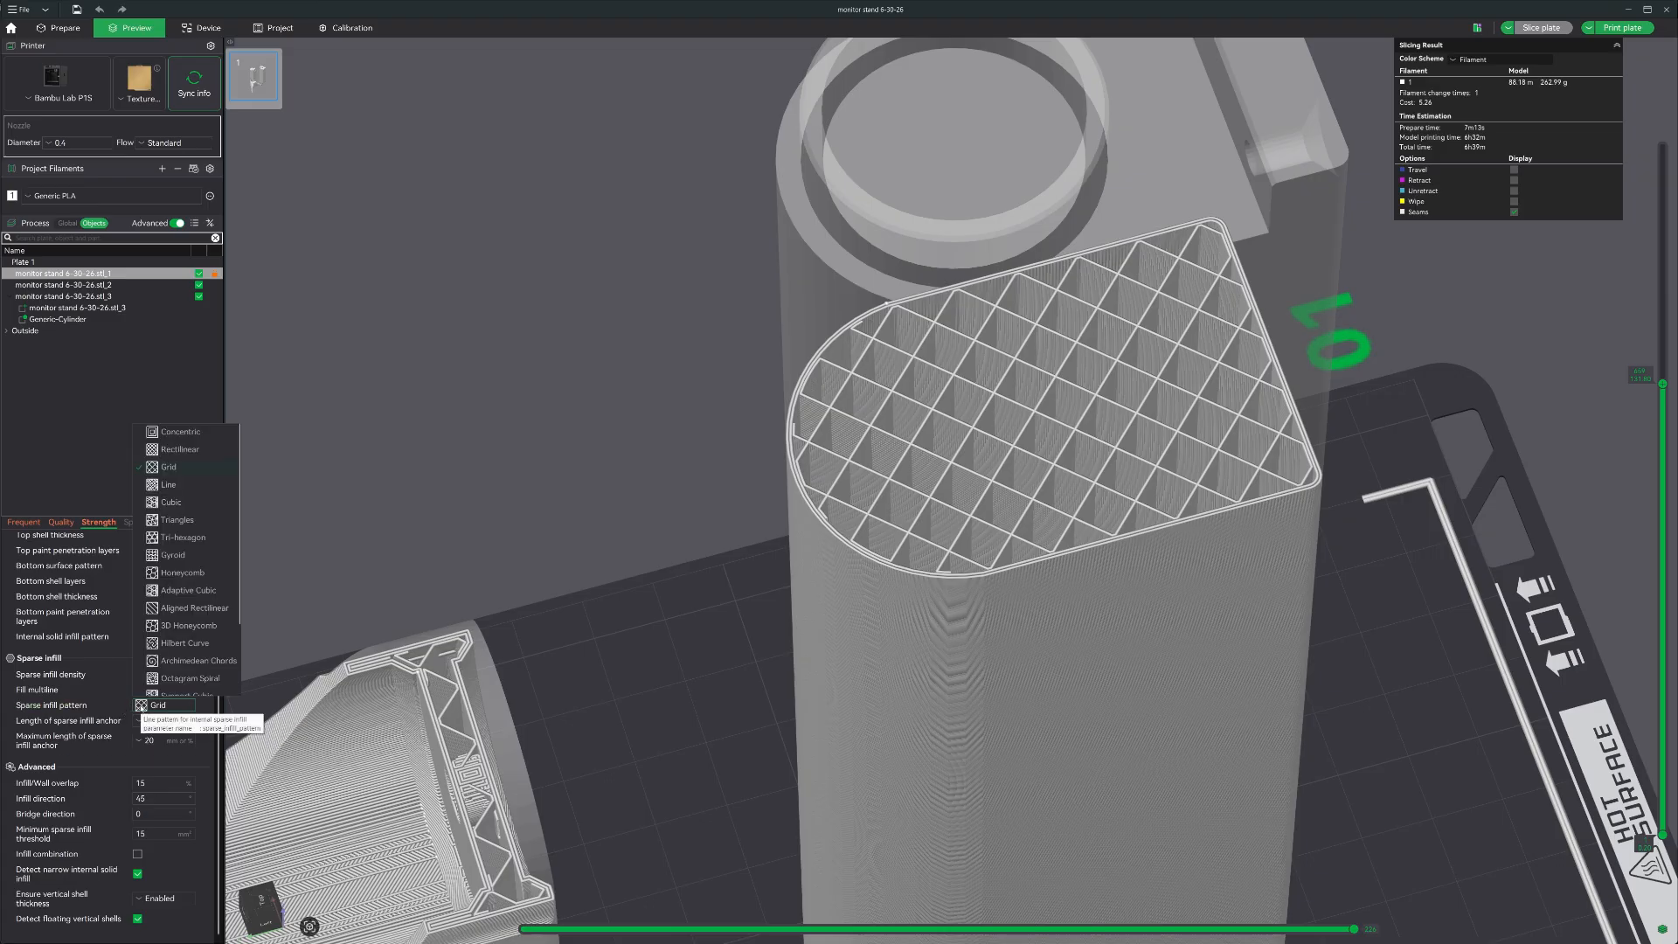
scroll(179, 506, "down", 2)
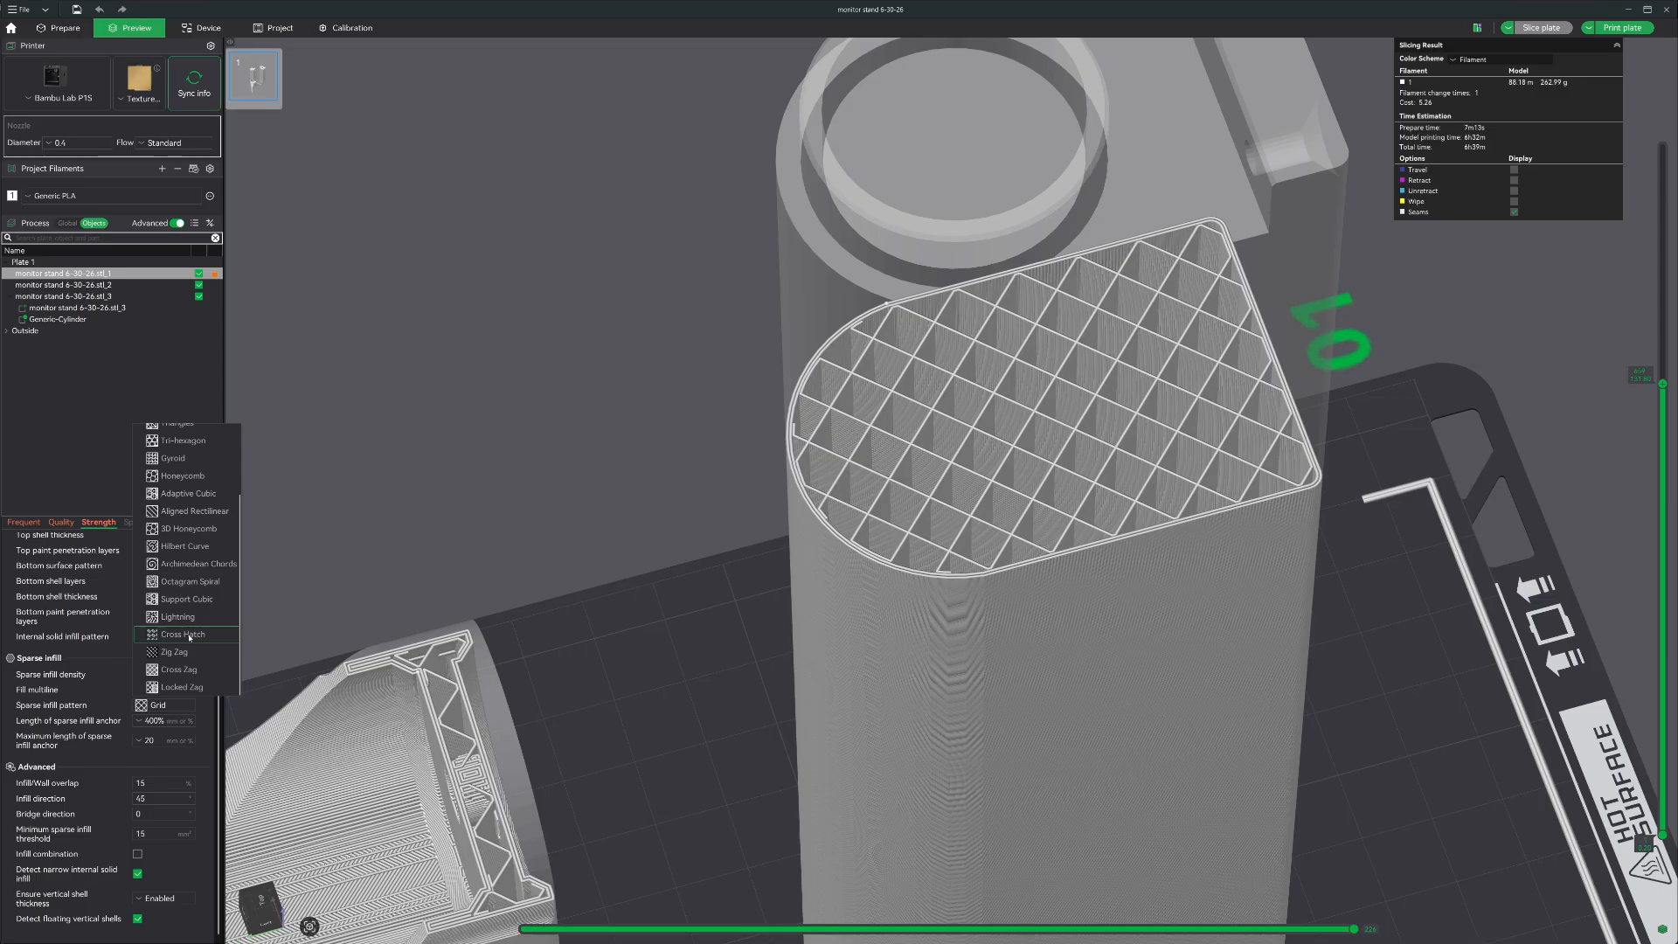
scroll(190, 637, "up", 2)
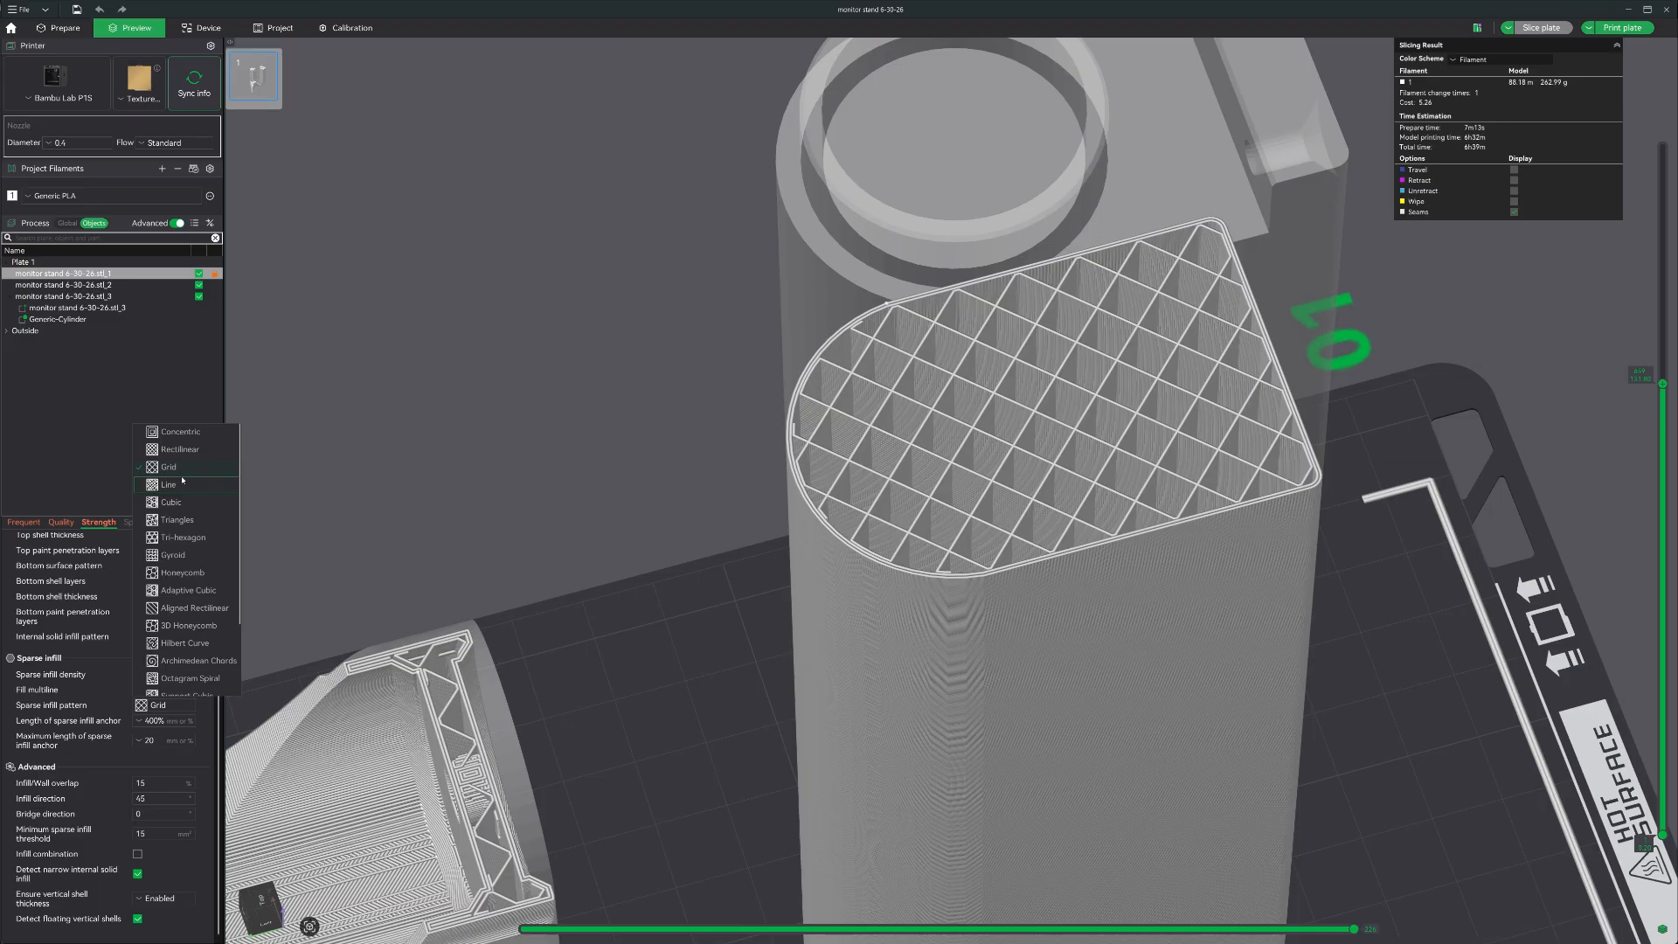
left_click(170, 501)
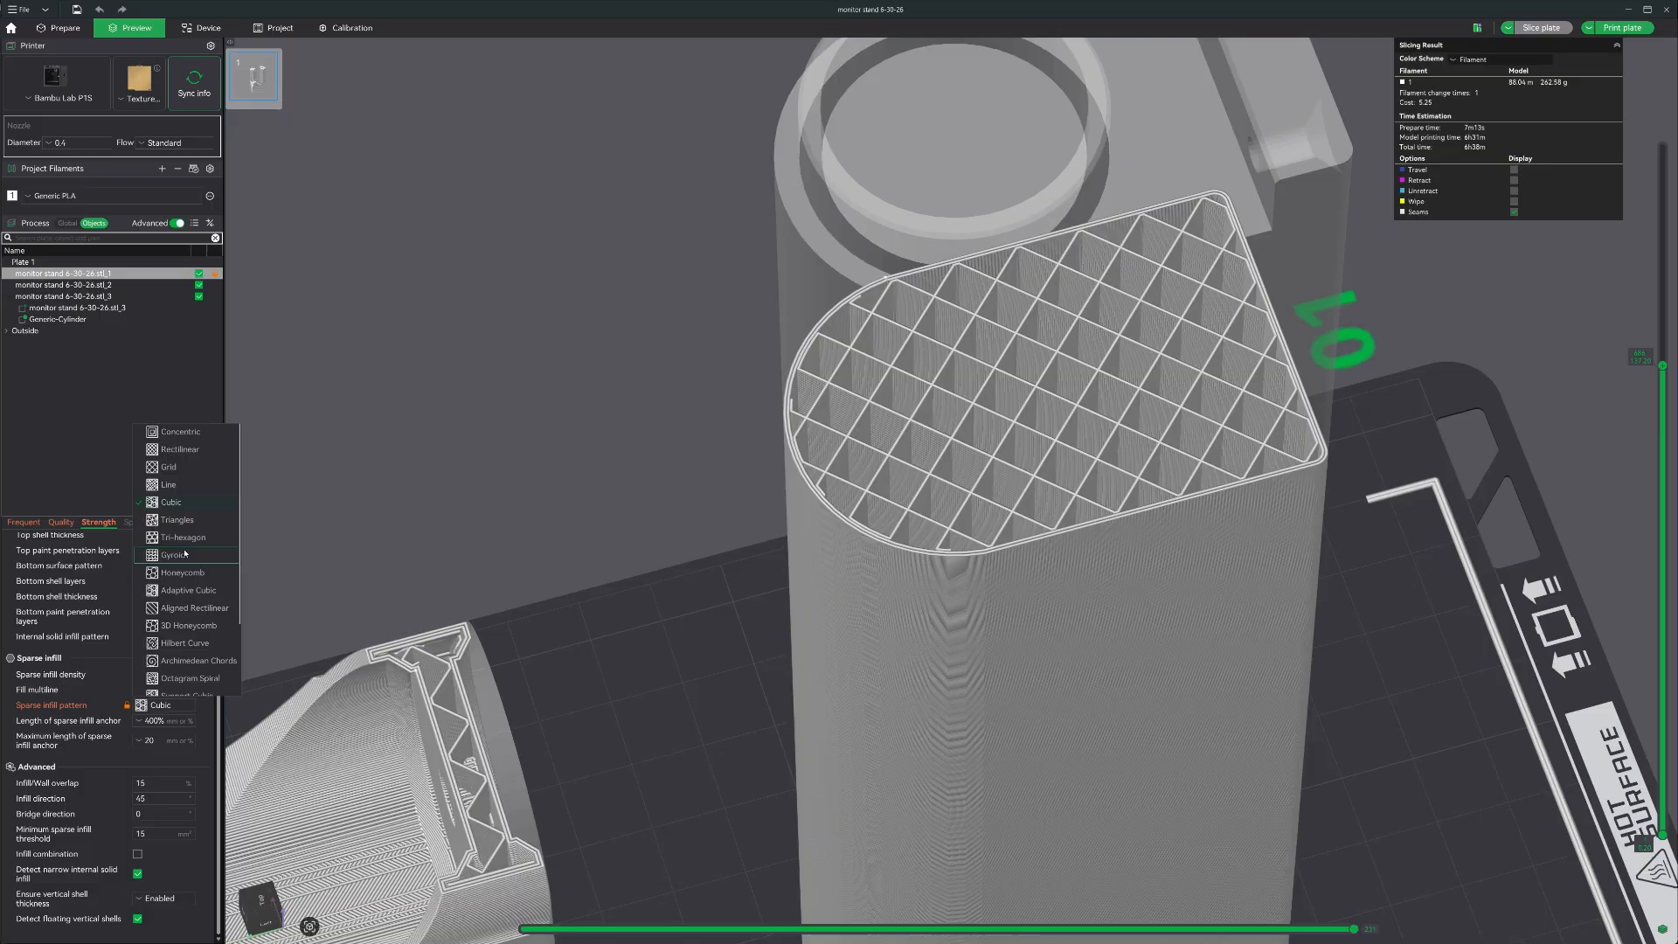
- Set the flared base's sparse infill pattern to Gyroid and re-slice the plate
left_click(173, 555)
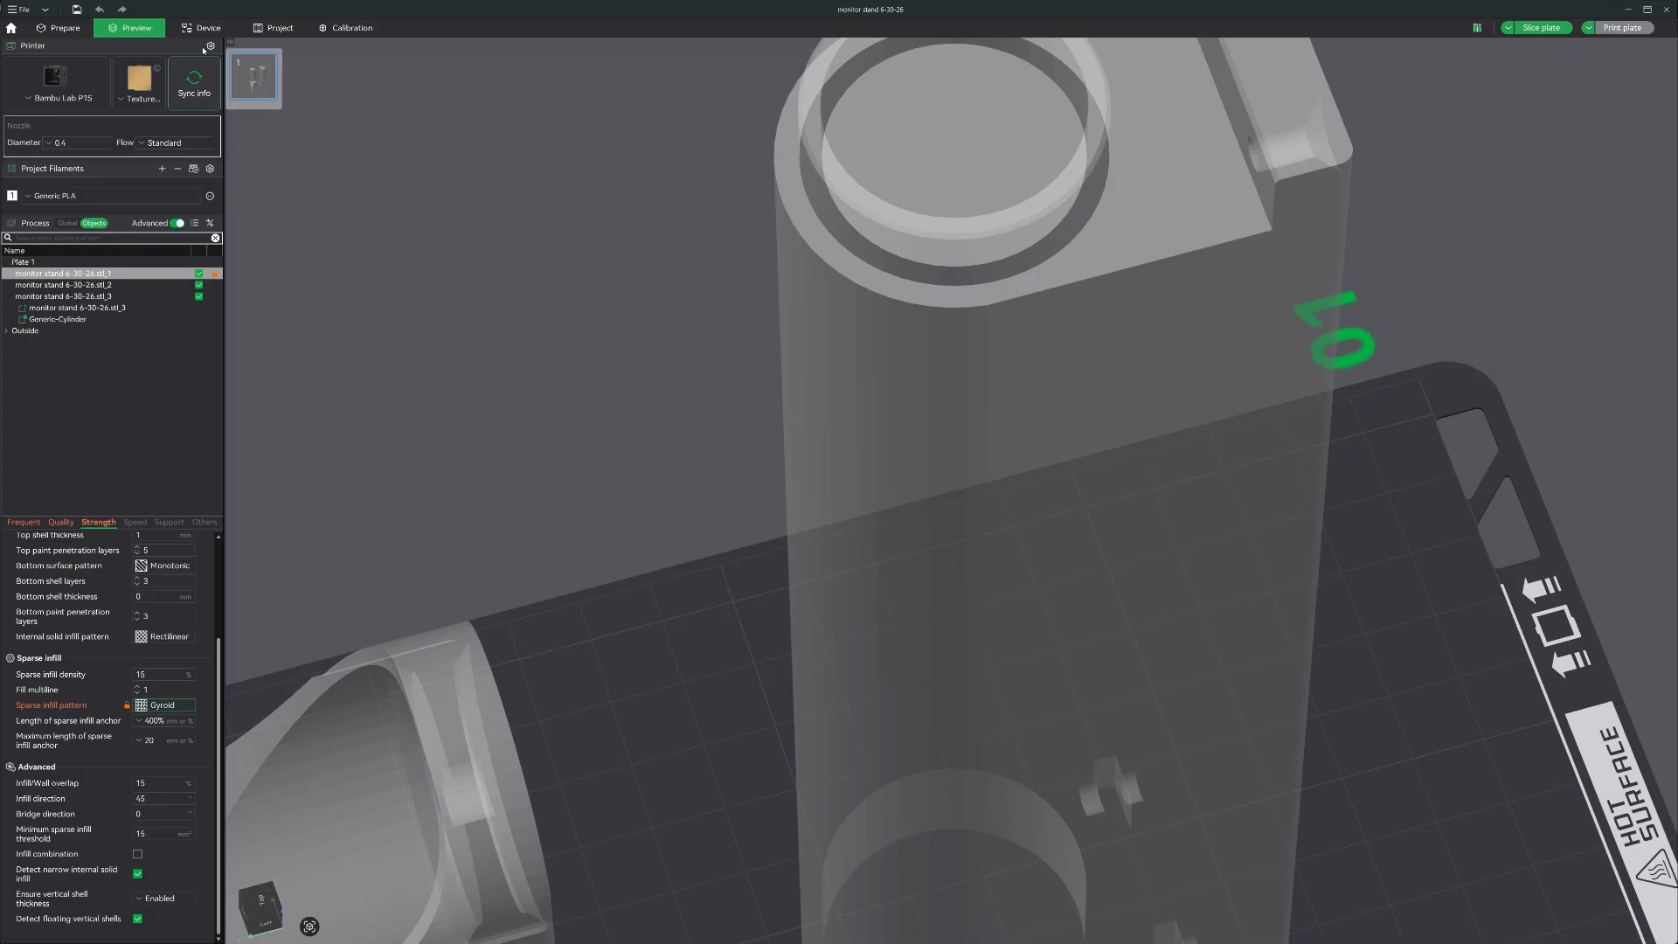
left_click(72, 35)
left_click(125, 31)
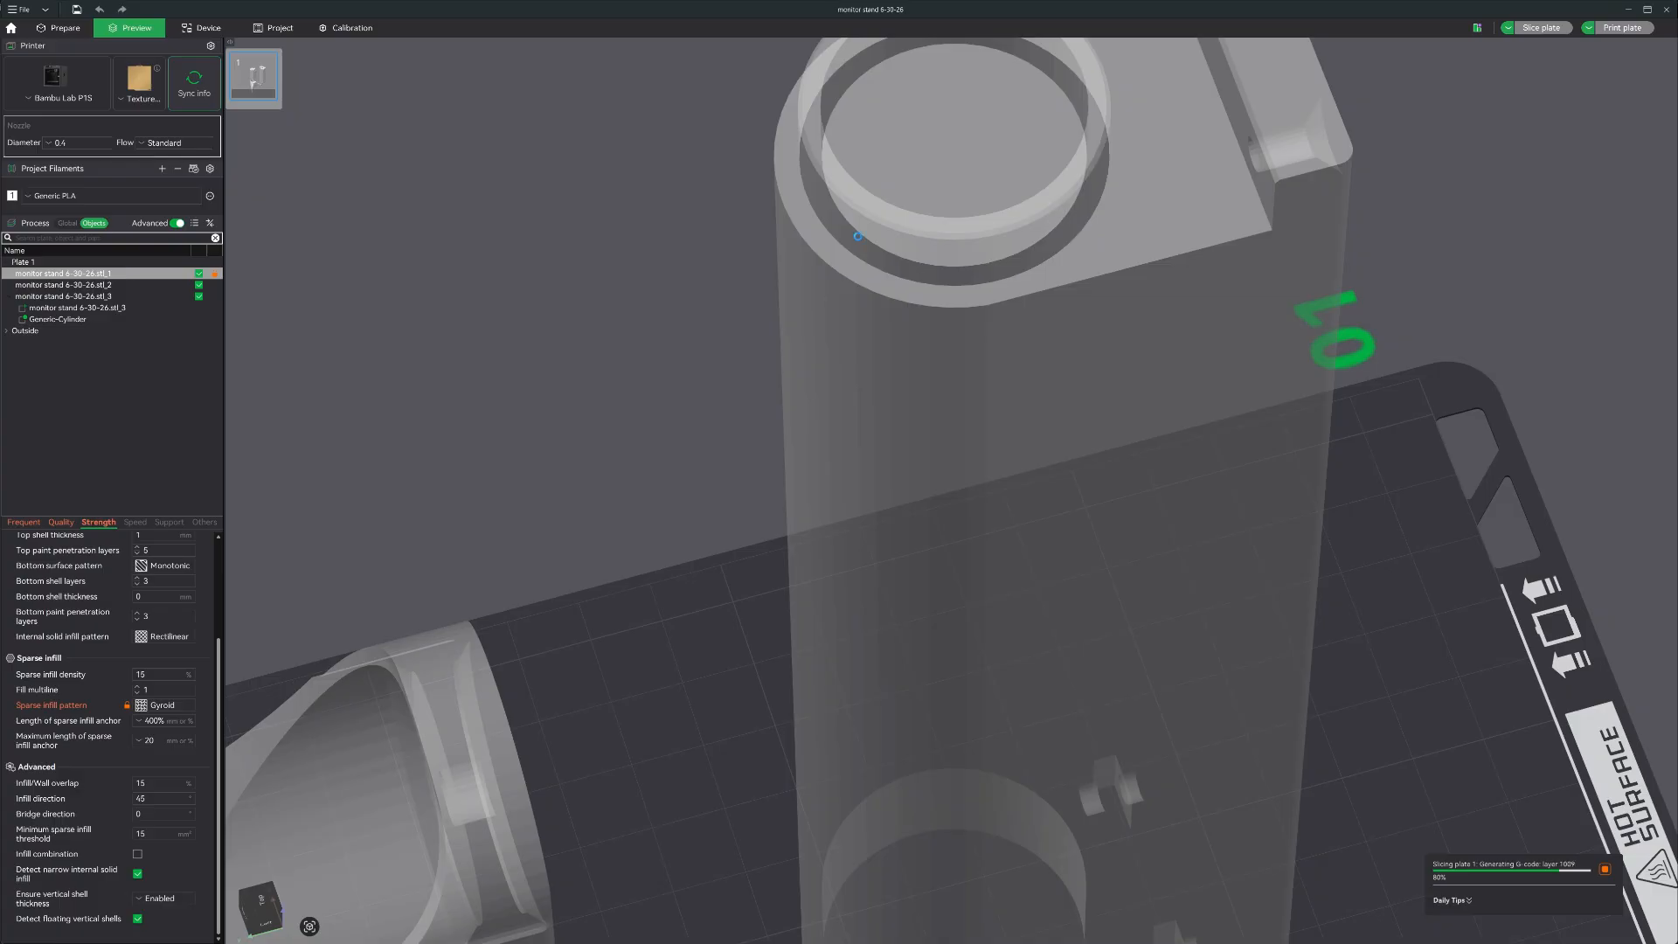
- Lower the preview into the flared base and examine its gyroid infill up close at several layer heights
scroll(763, 332, "down", 3)
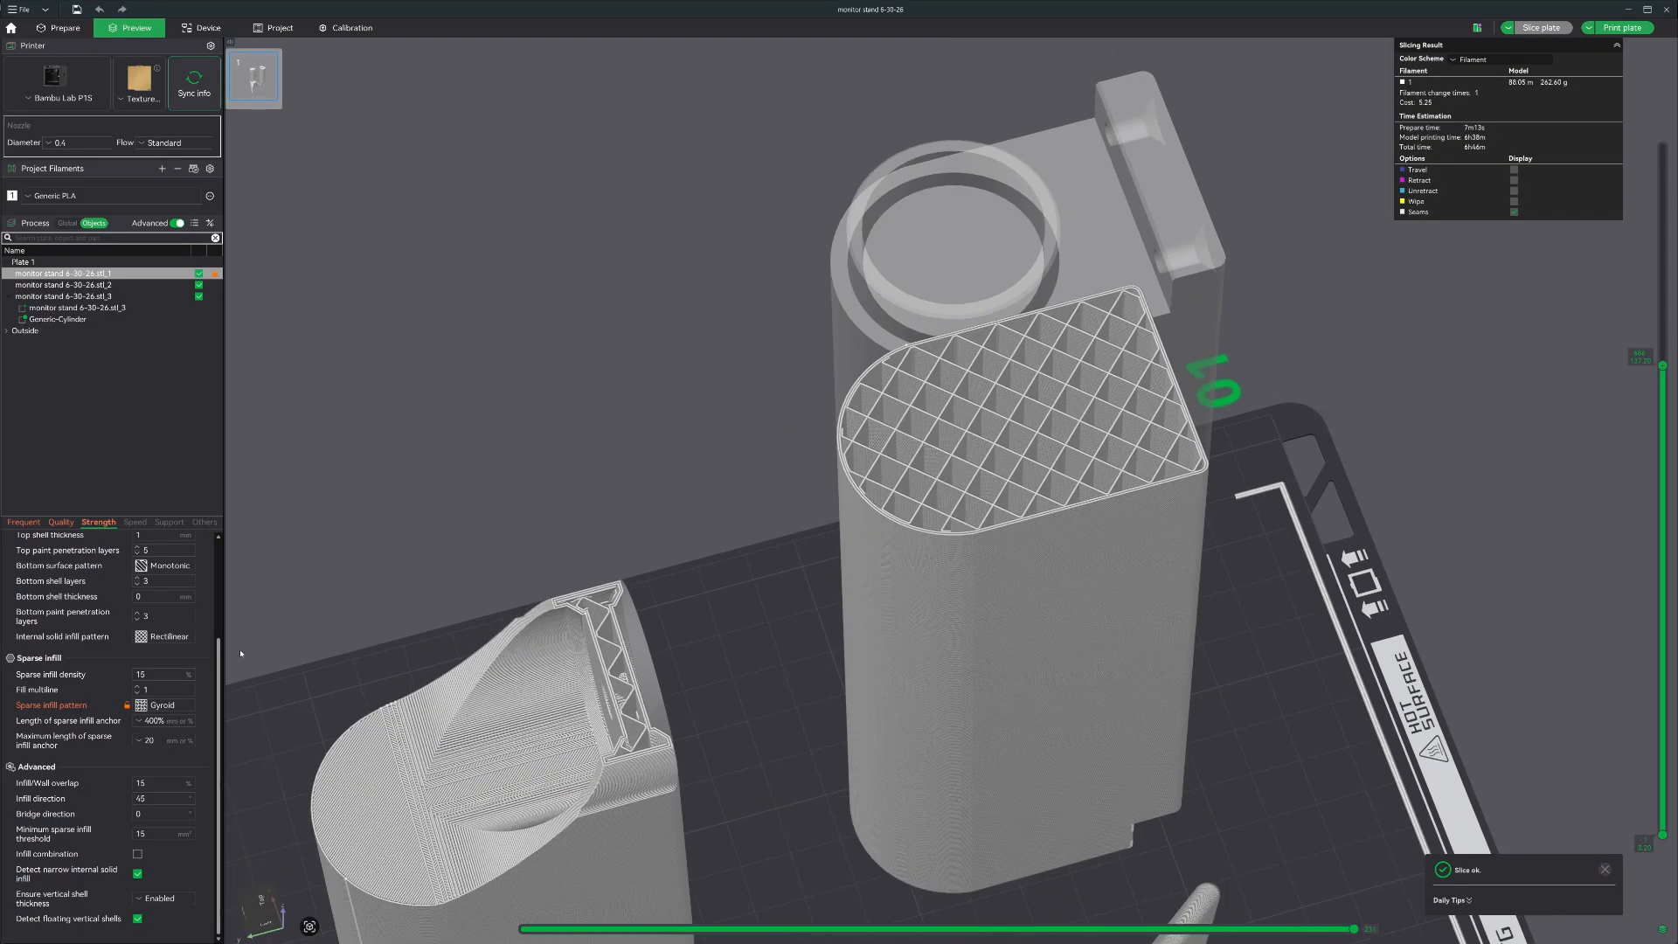
scroll(704, 704, "down", 1)
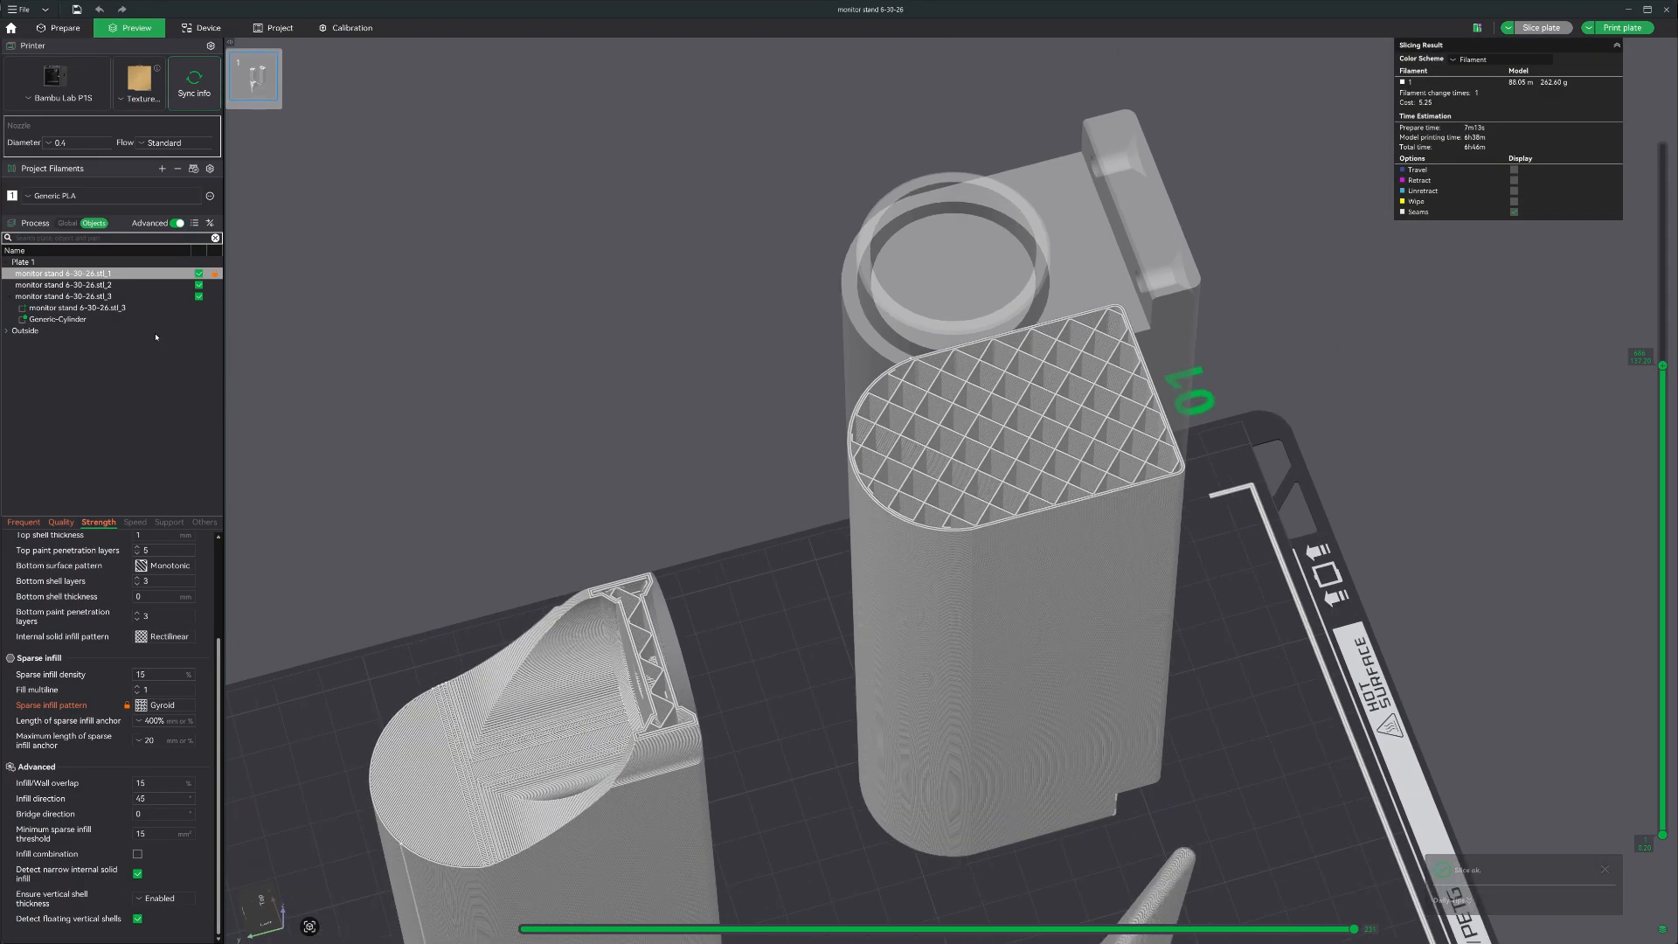
right_click_drag(824, 700, 539, 311)
left_click_drag(998, 598, 970, 621)
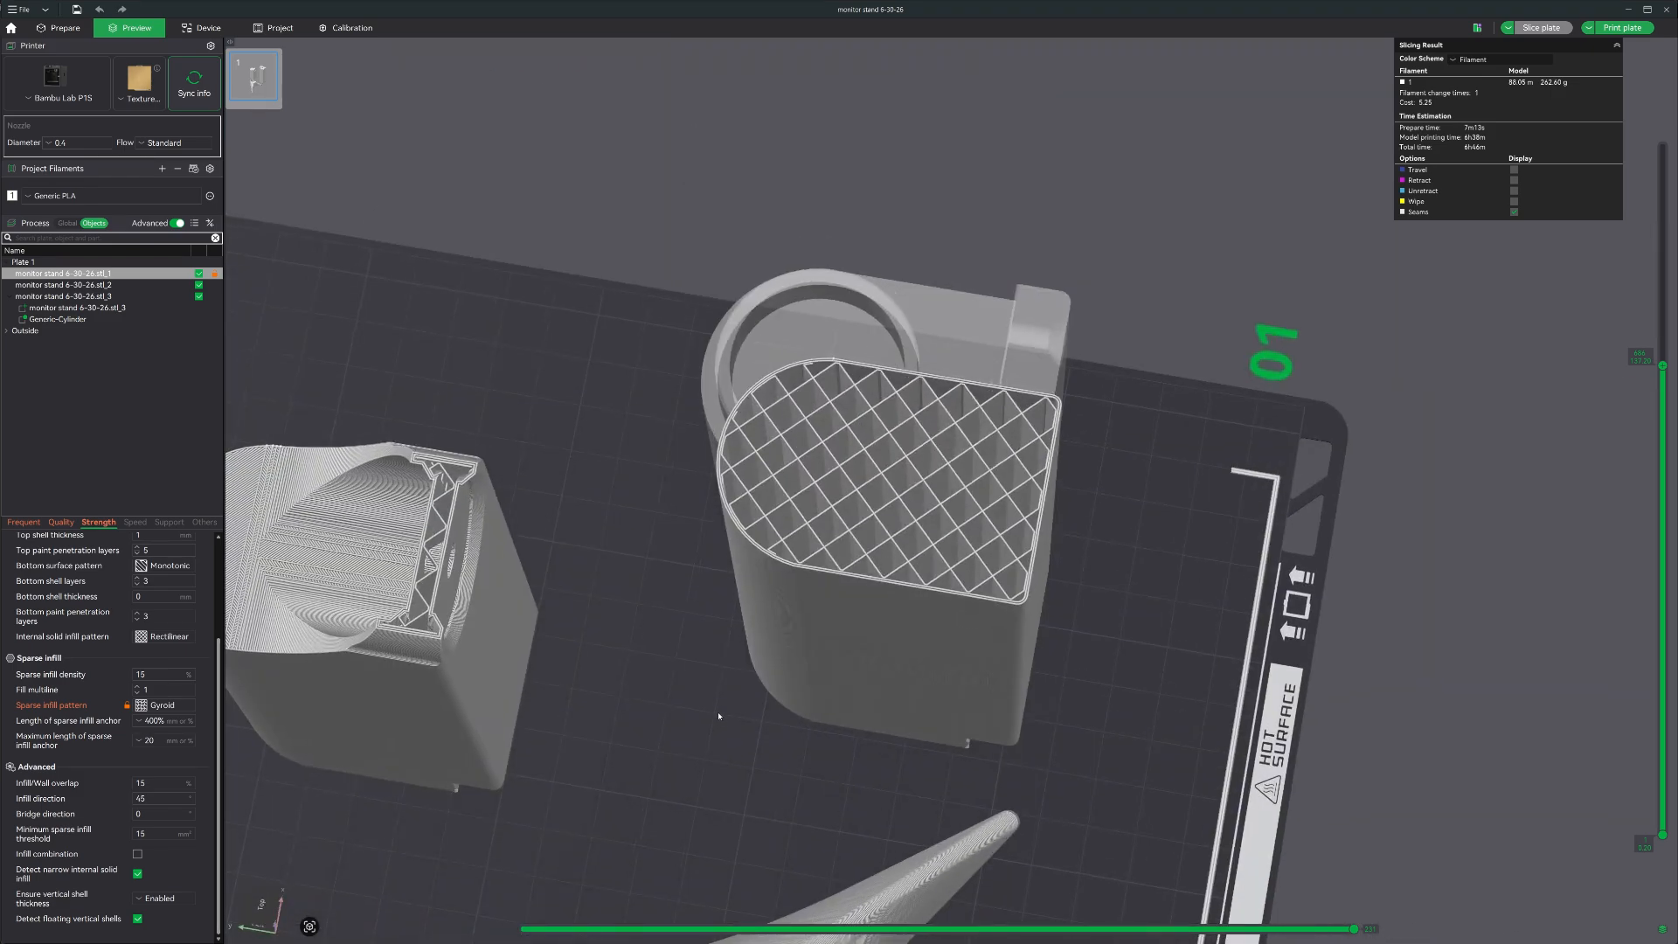
right_click_drag(856, 638, 933, 353)
right_click_drag(751, 558, 825, 457)
left_click_drag(1661, 367, 1590, 746)
right_click_drag(1116, 789, 1176, 667)
scroll(1176, 669, "up", 6)
mouse_move(1161, 700)
left_mouse_down()
mouse_move(1237, 563)
mouse_move(1180, 682)
left_mouse_up()
scroll(1180, 682, "up", 2)
right_click_drag(1182, 673, 1124, 483)
scroll(701, 428, "down", 3)
scroll(701, 428, "down", 2)
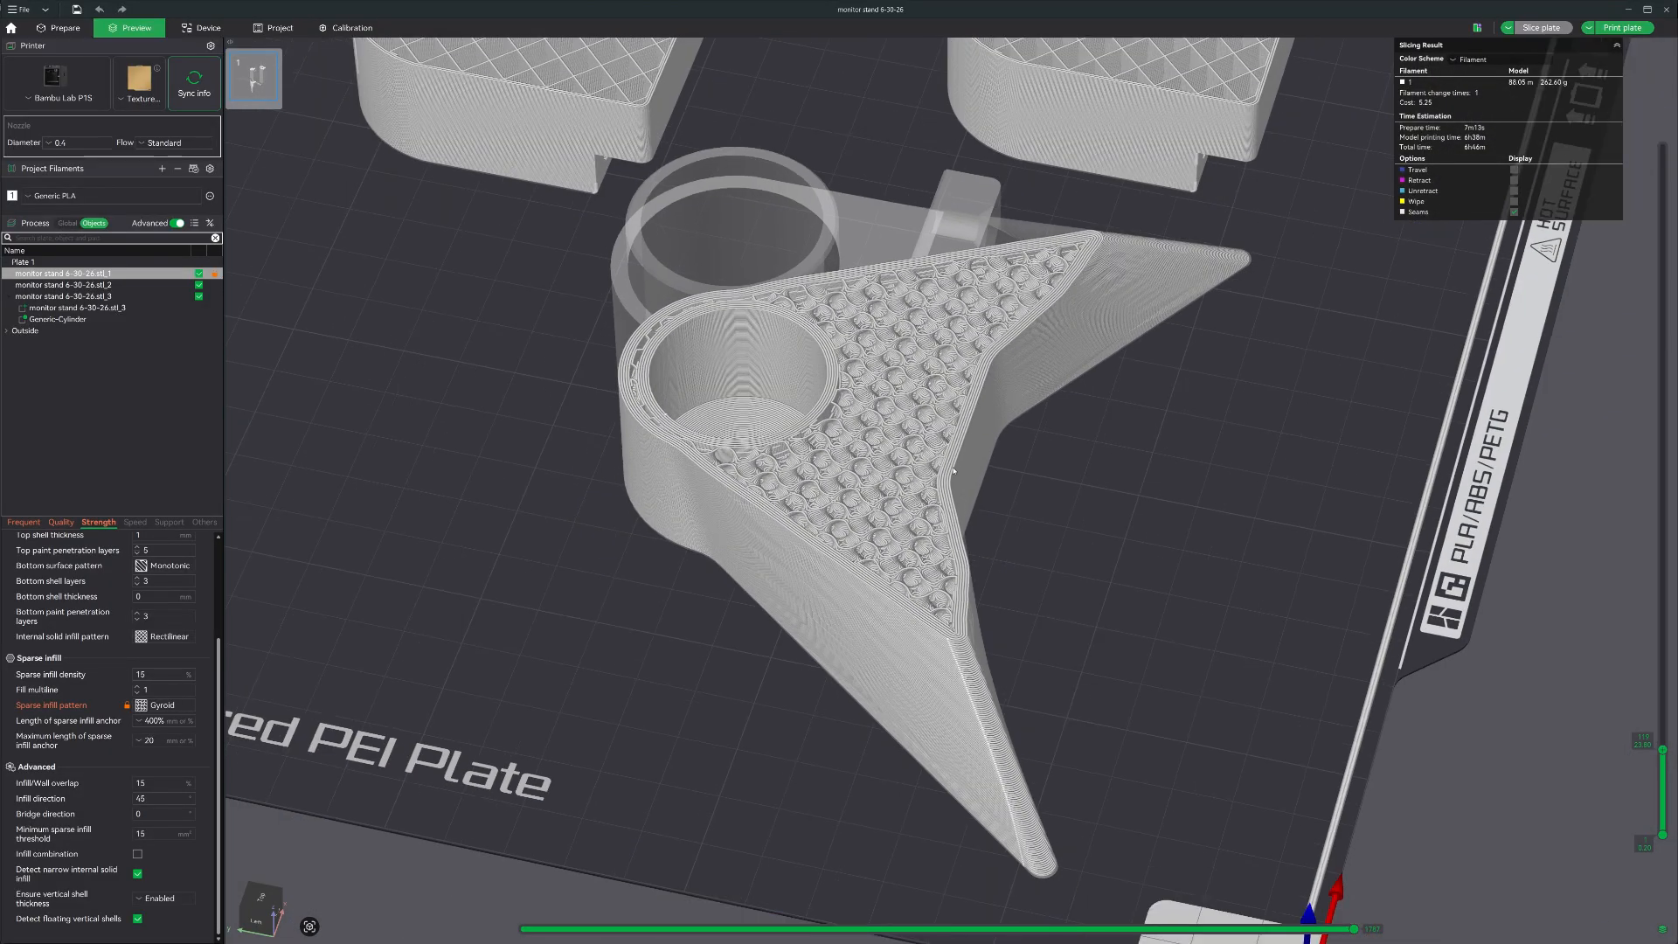
left_click_drag(1663, 750, 1673, 677)
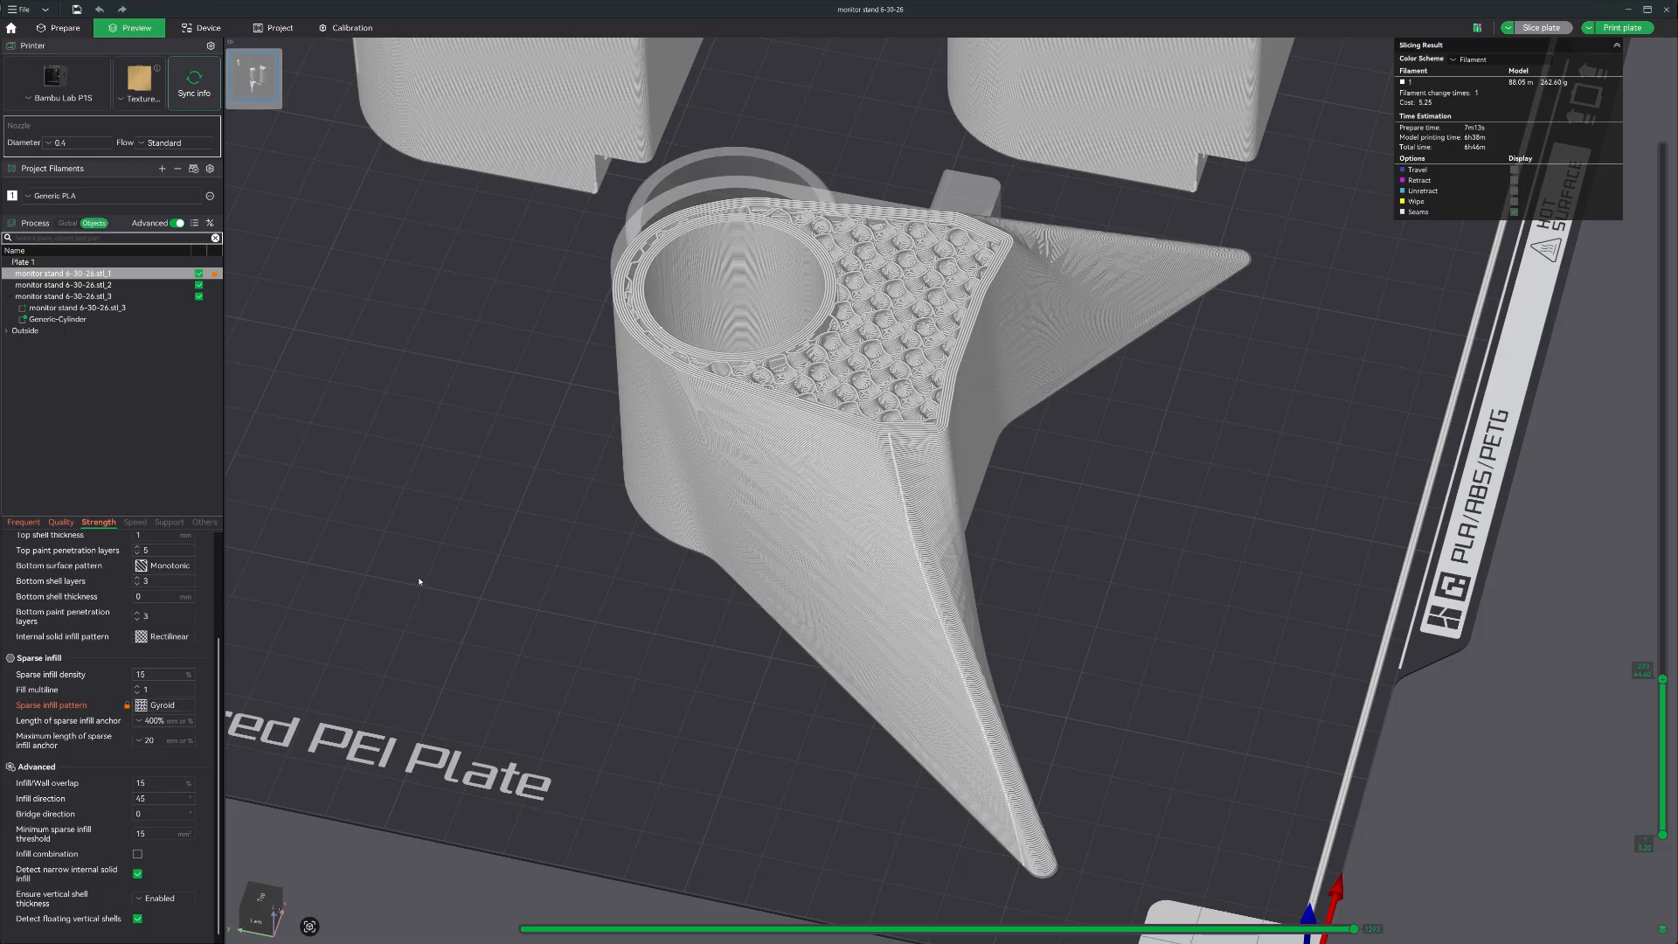
- Set the flared base's top shell layers to 0 and re-slice the plate
scroll(472, 583, "down", 6)
scroll(568, 586, "up", 7)
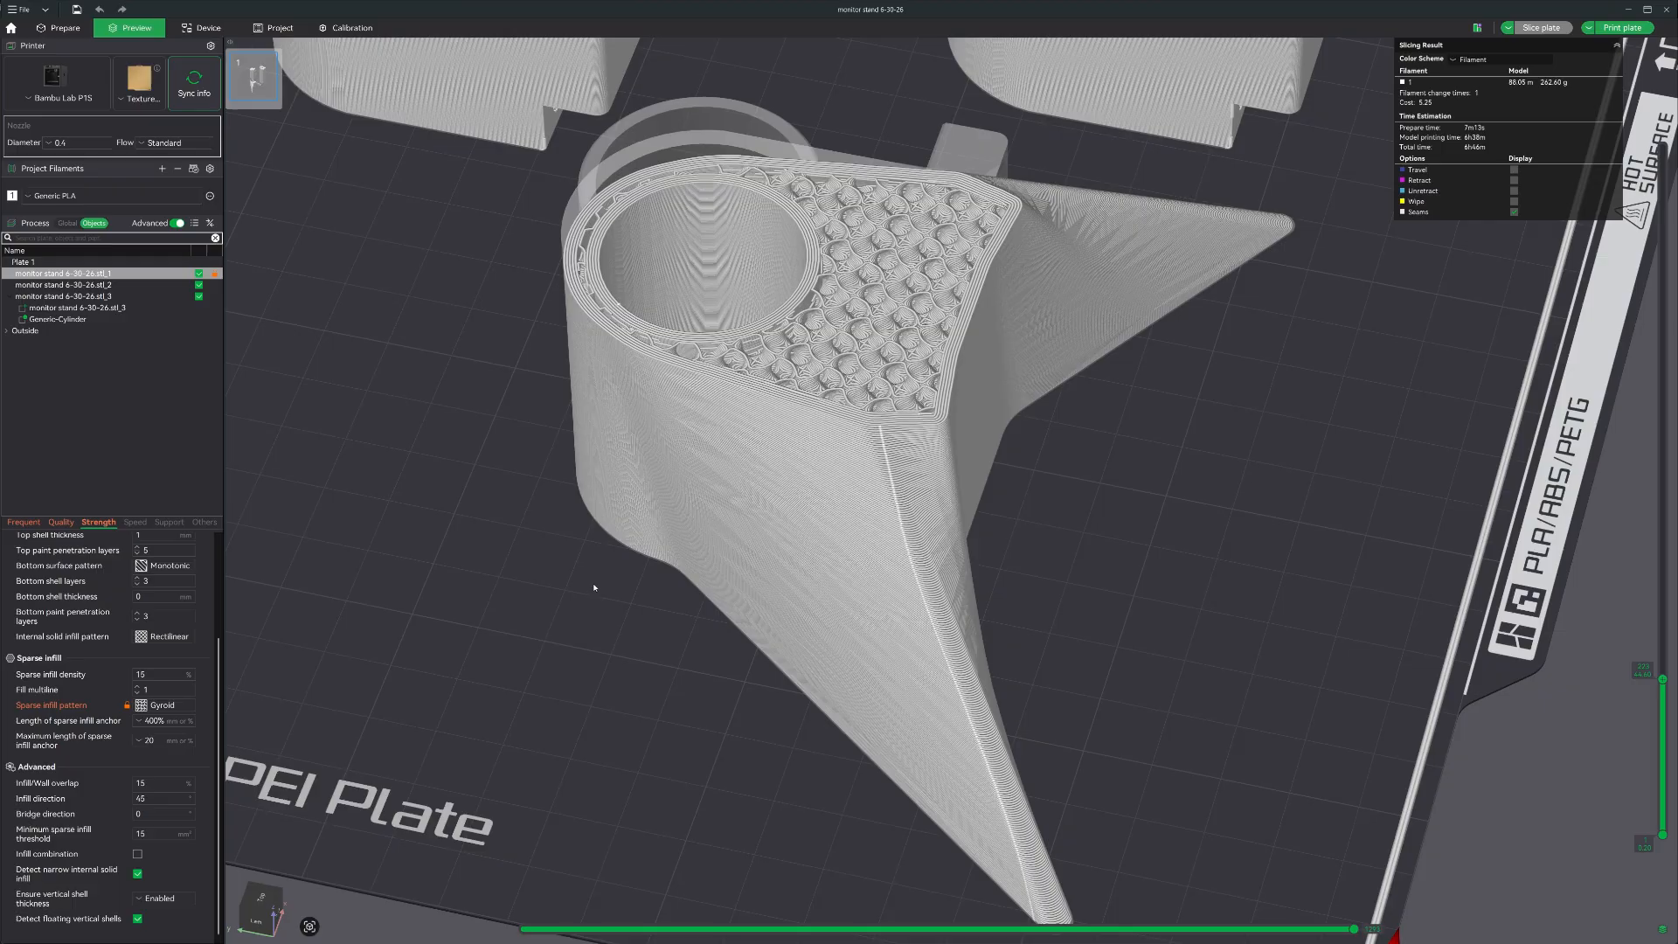
scroll(385, 624, "up", 2)
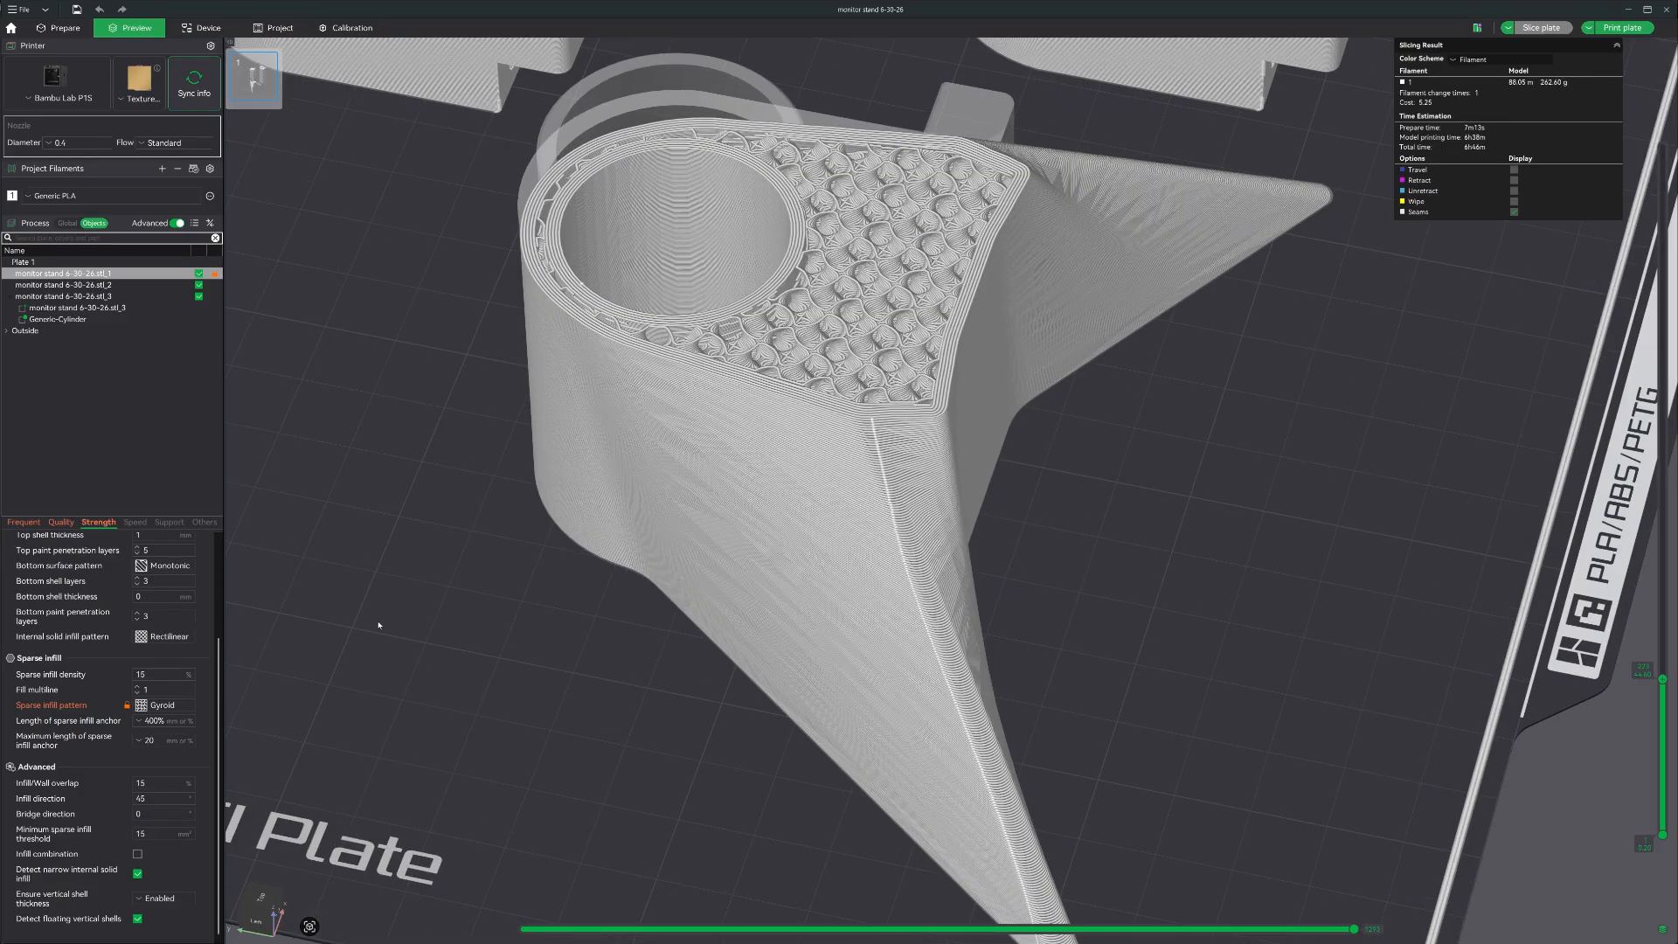
scroll(137, 710, "up", 3)
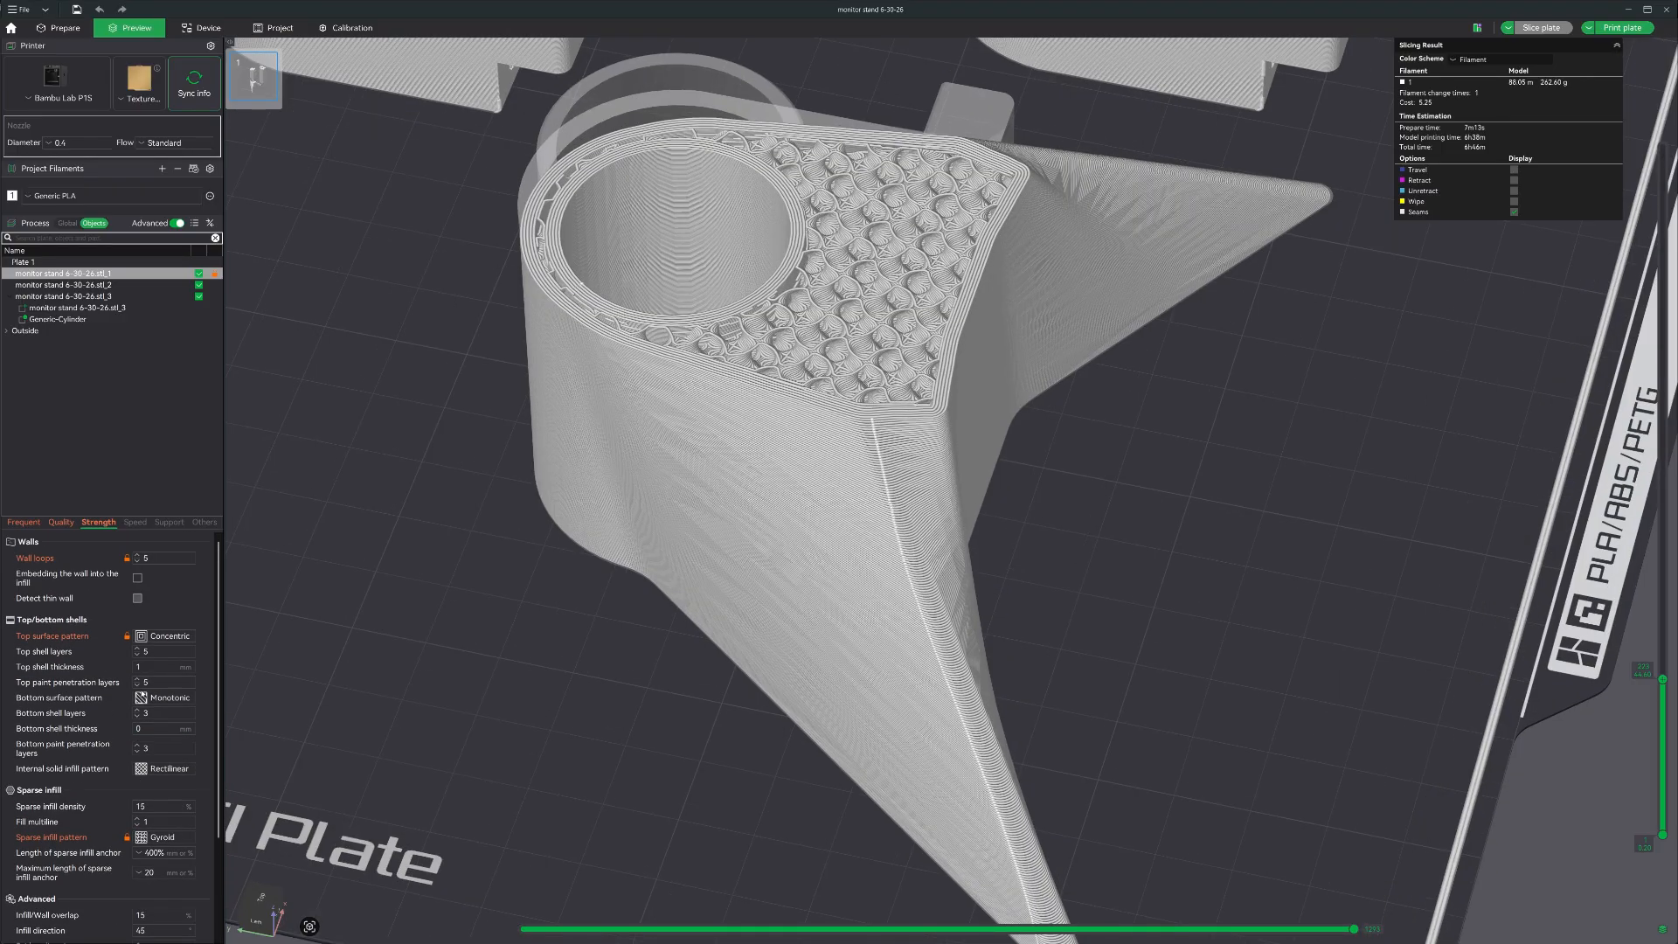
left_click_drag(174, 652, 115, 648)
scroll(952, 490, "down", 5)
left_click(64, 29)
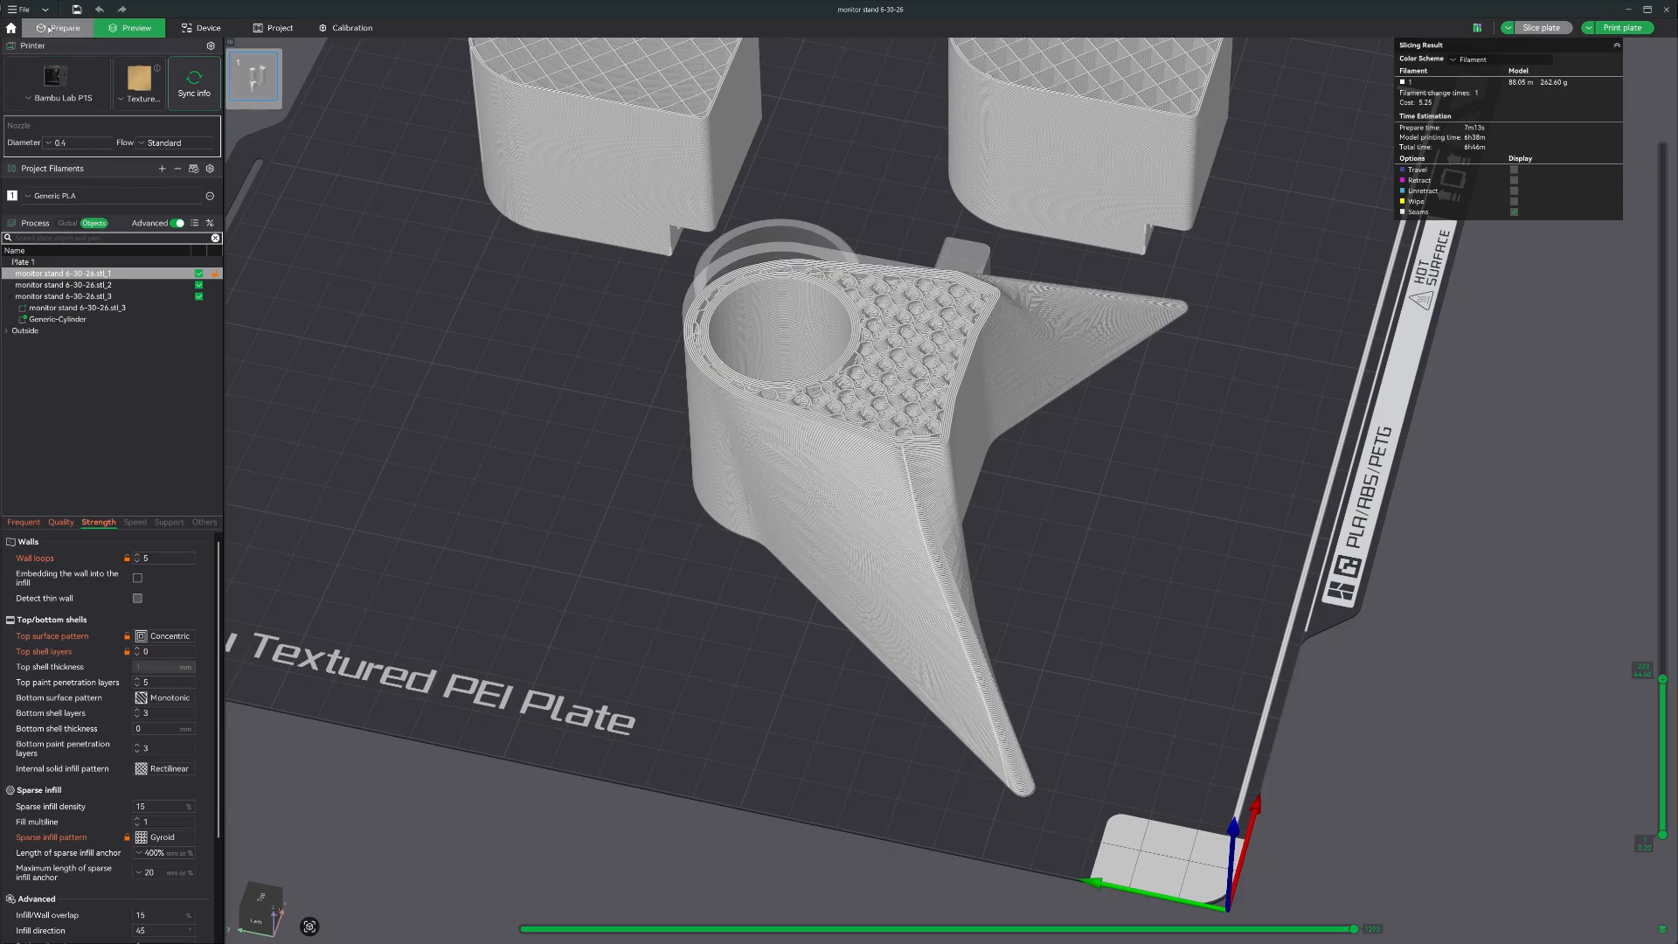
left_click(121, 29)
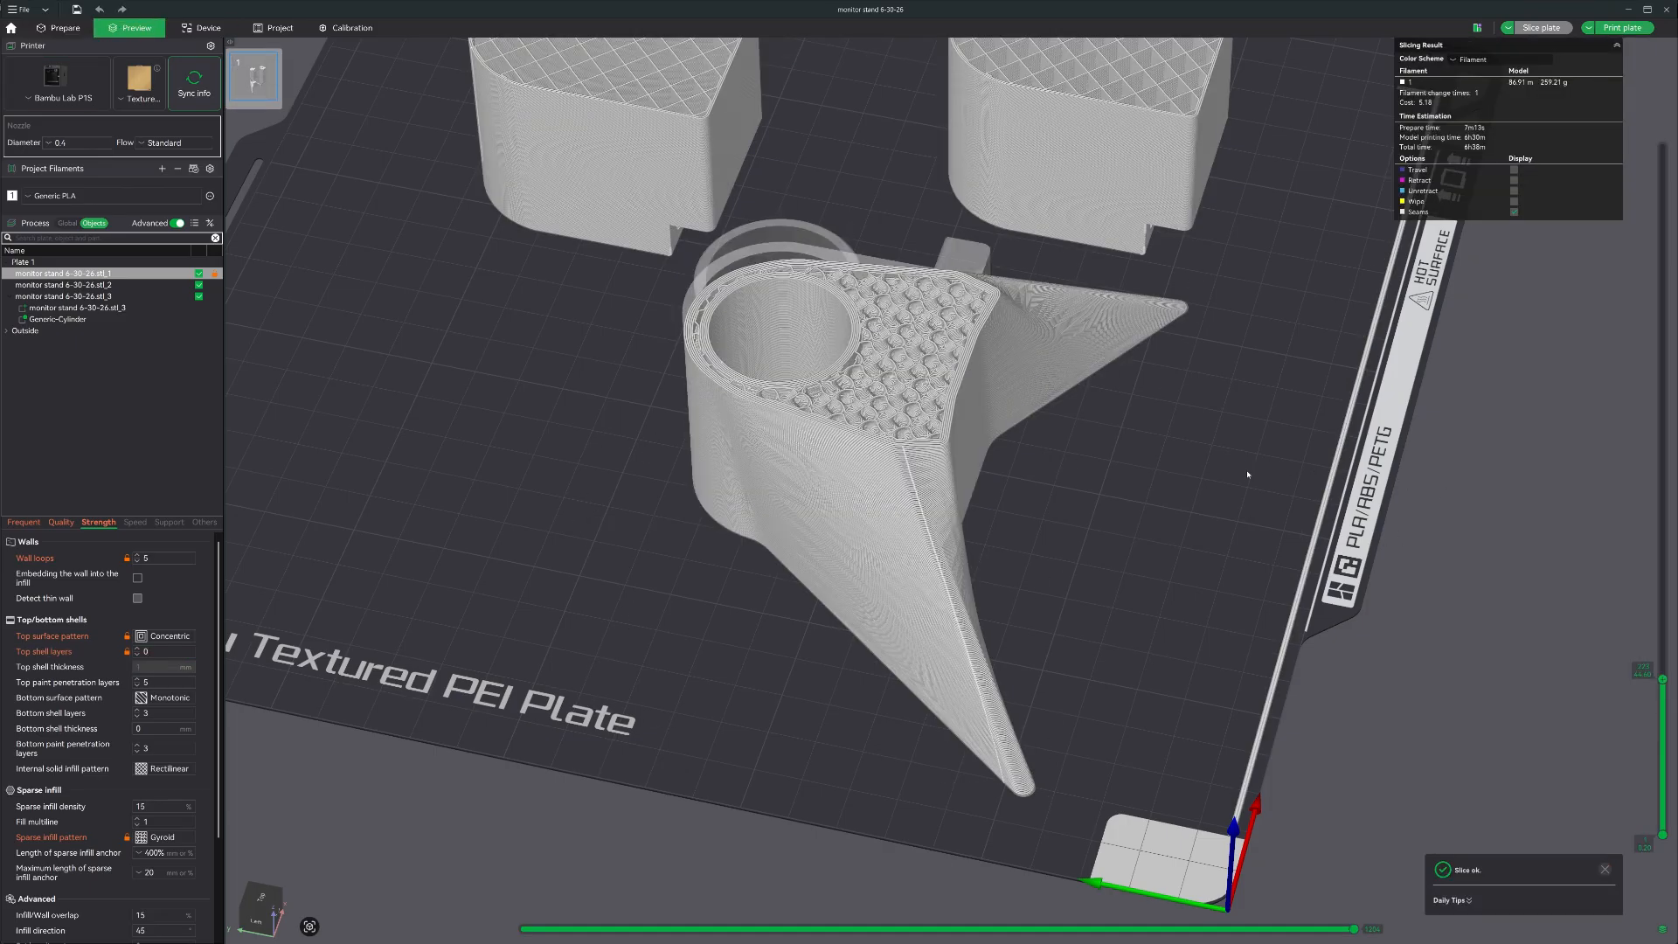
- Raise the preview to full height and examine the flared base's exposed gyroid infill from above
scroll(1097, 438, "down", 3)
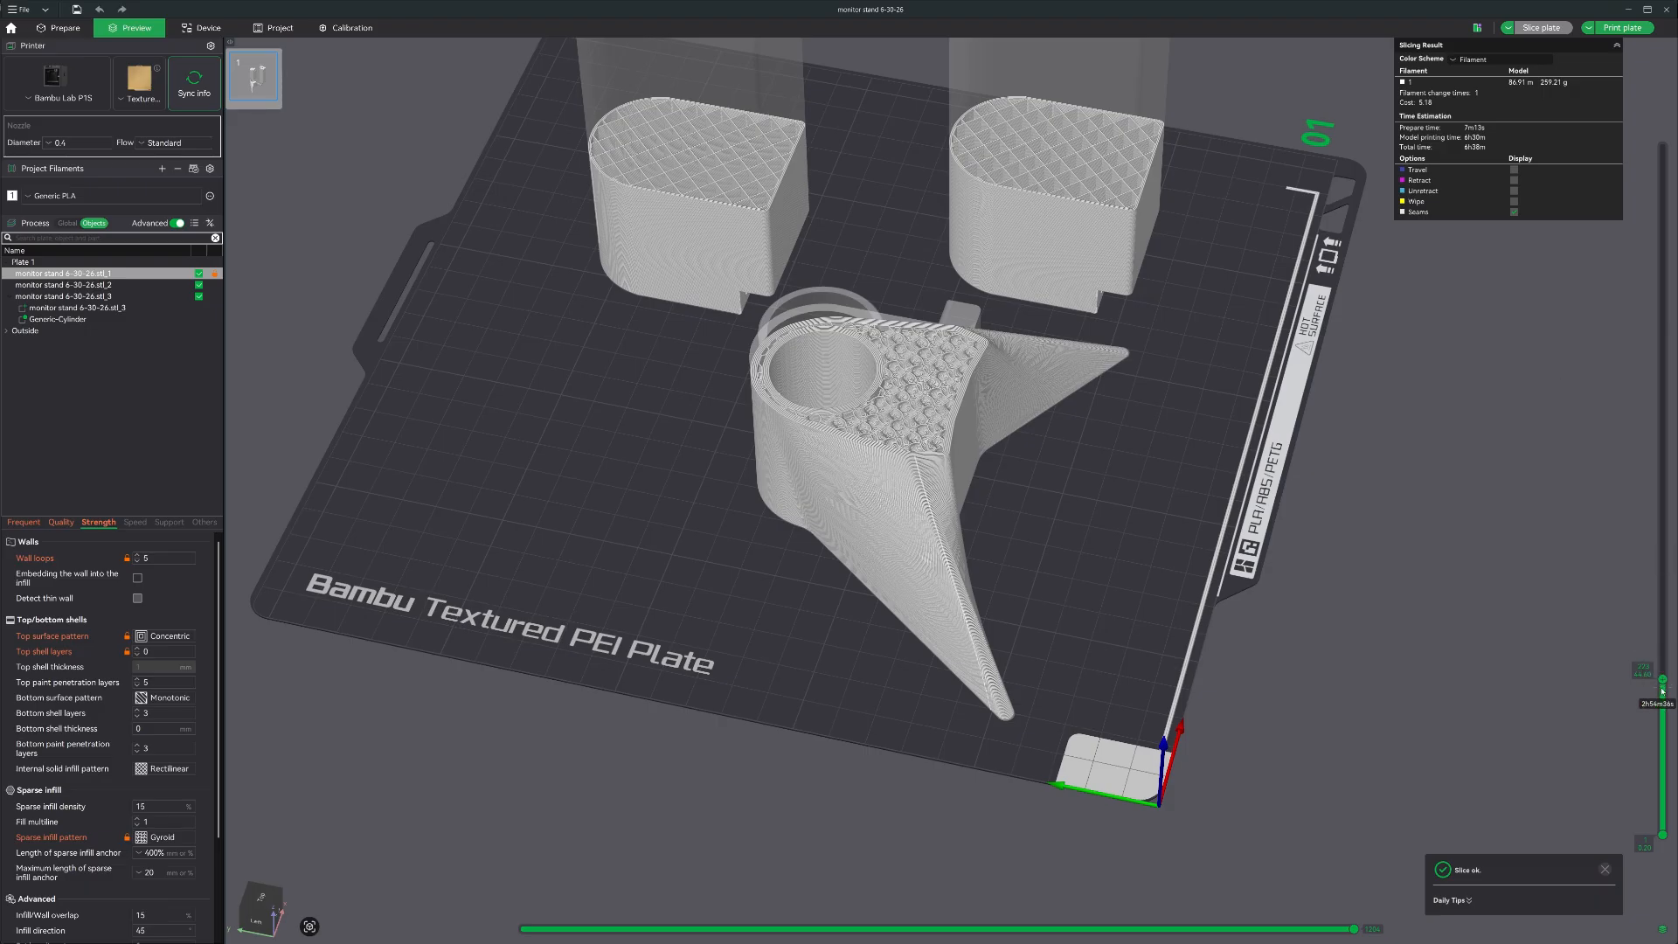
left_click_drag(1663, 679, 1663, 145)
scroll(1078, 566, "up", 6)
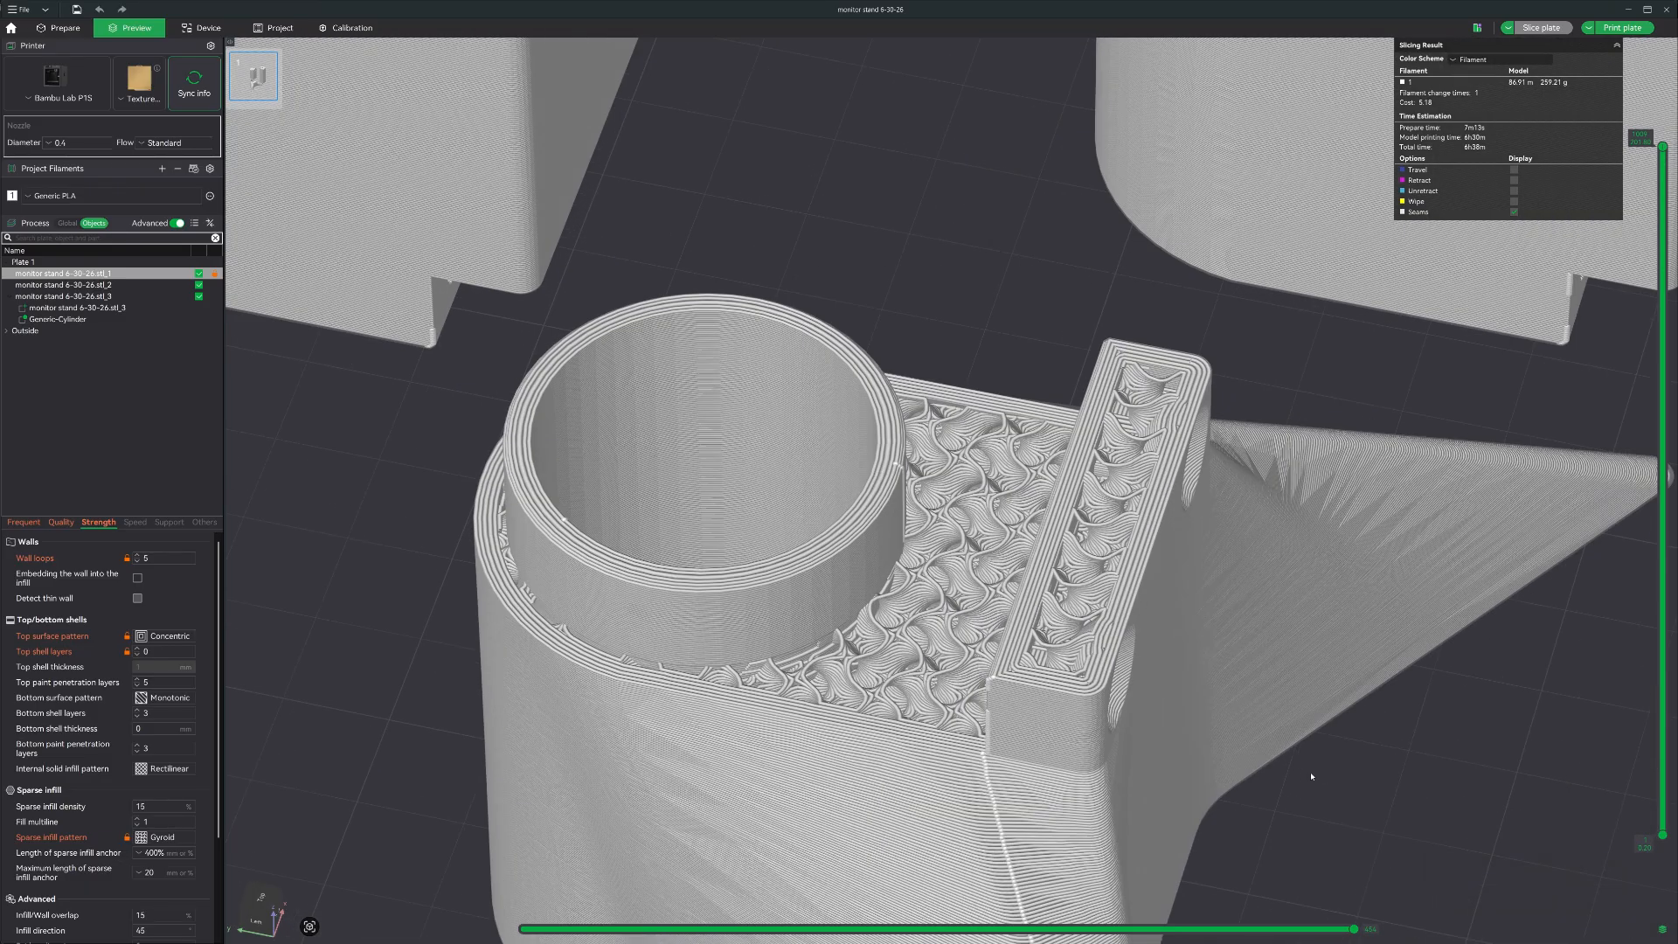
left_click_drag(1311, 776, 1098, 430)
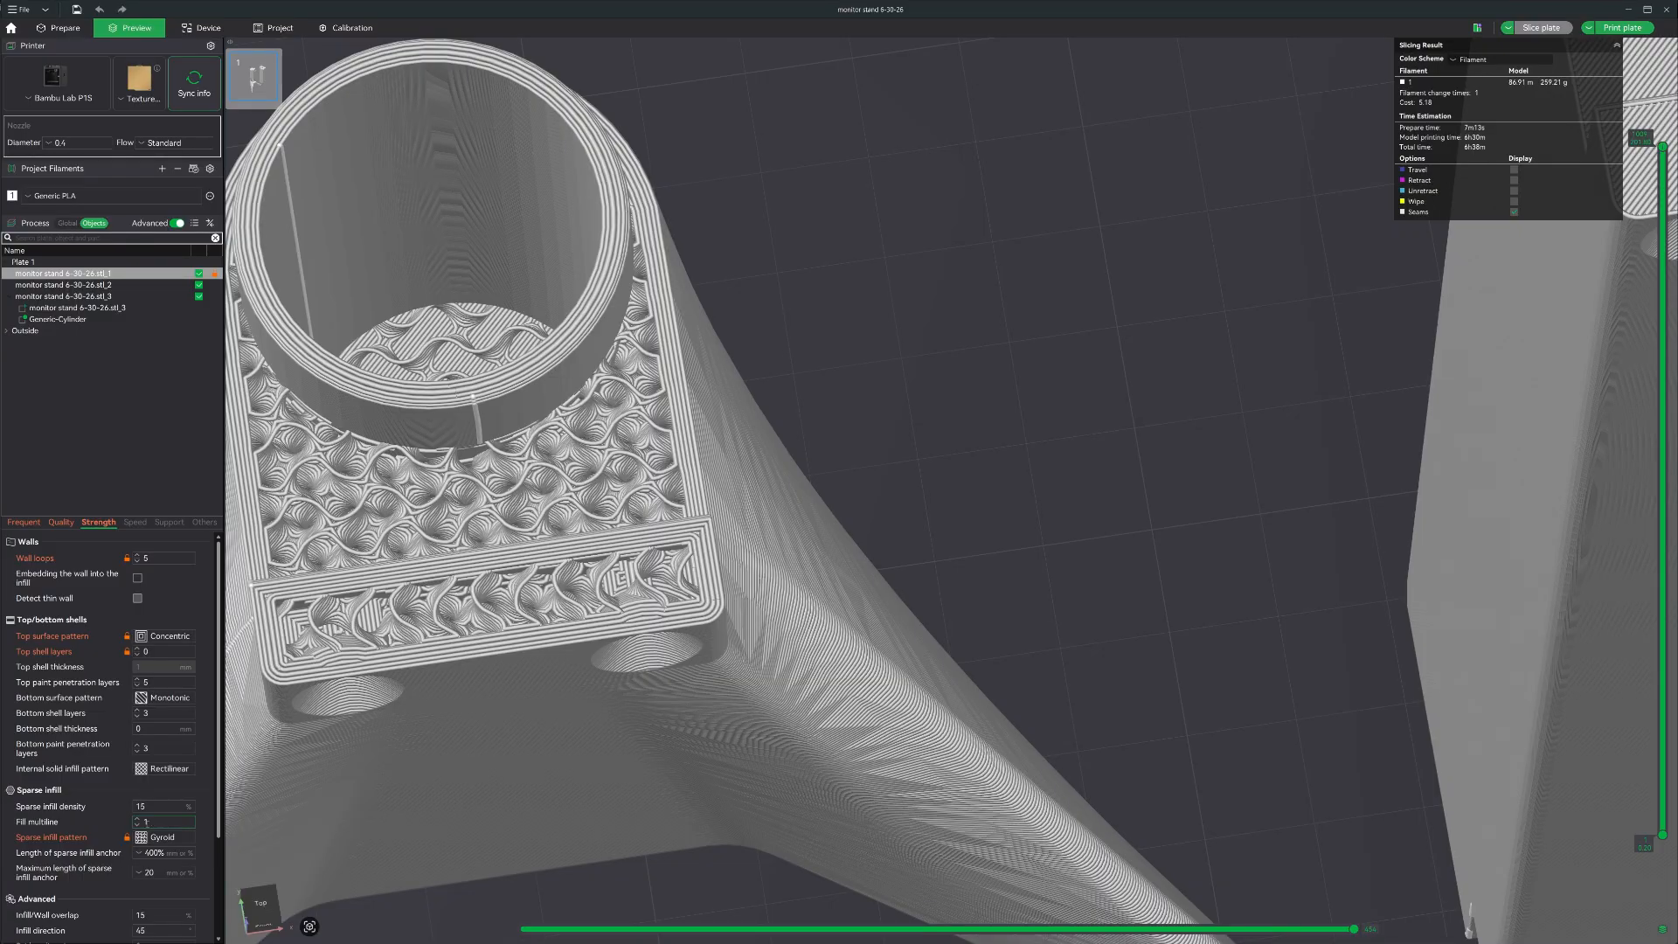
- Try the Zig Zag sparse infill pattern on the flared base, re-slice the plate and examine its lower layers
left_click(162, 837)
scroll(173, 761, "down", 3)
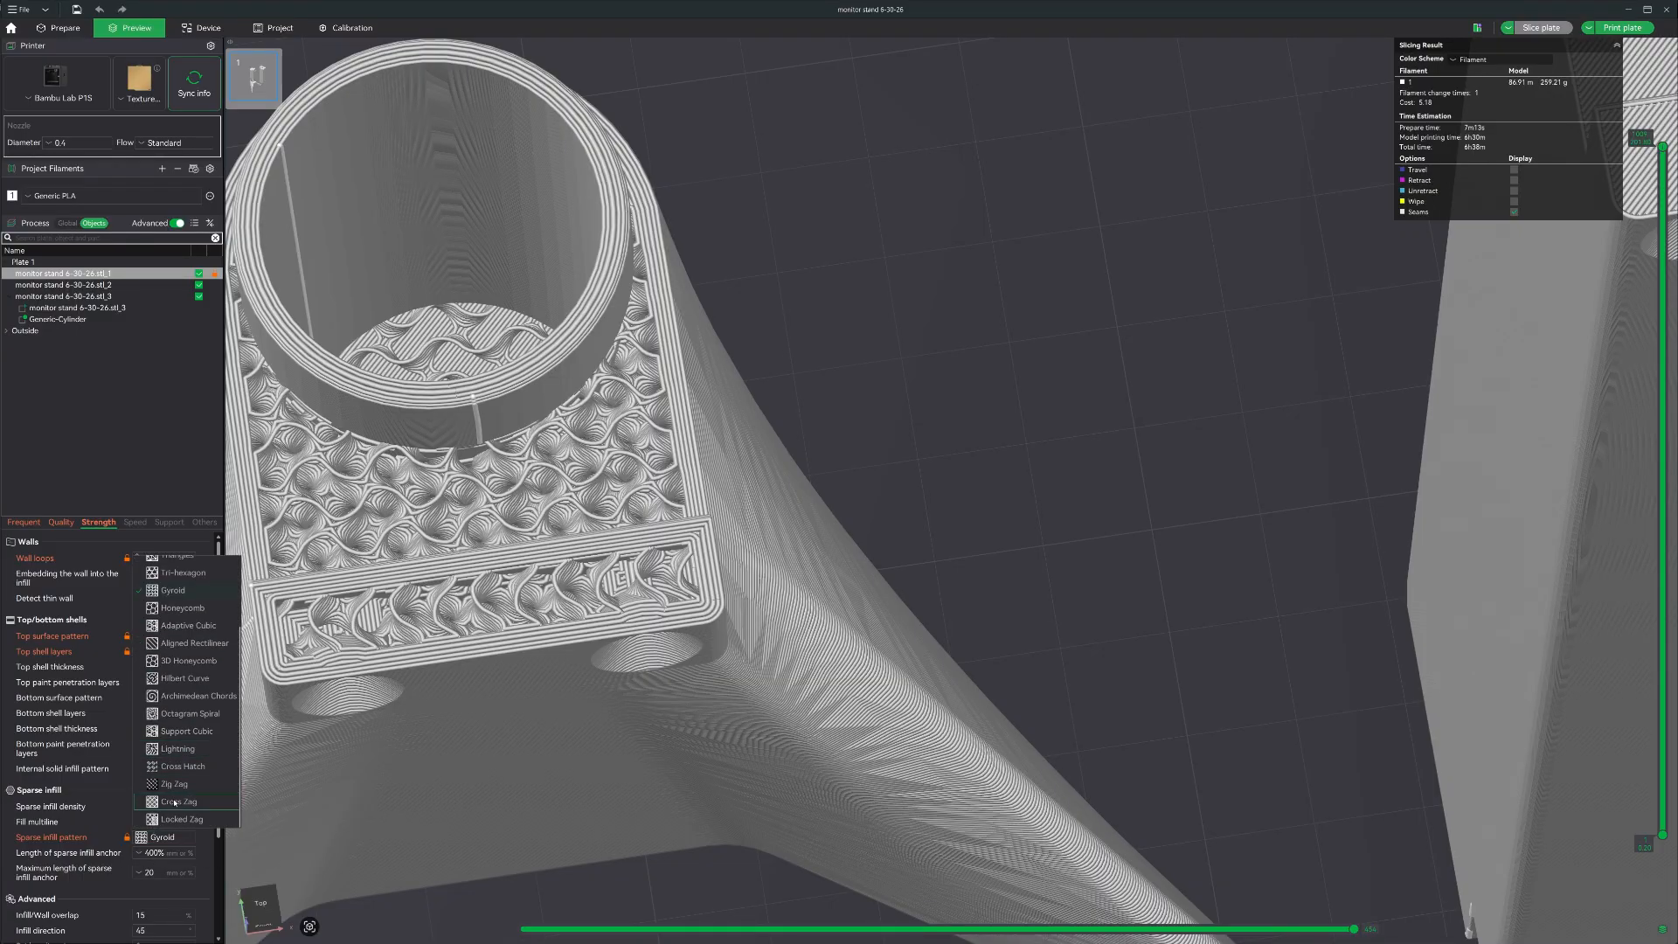
left_click(188, 787)
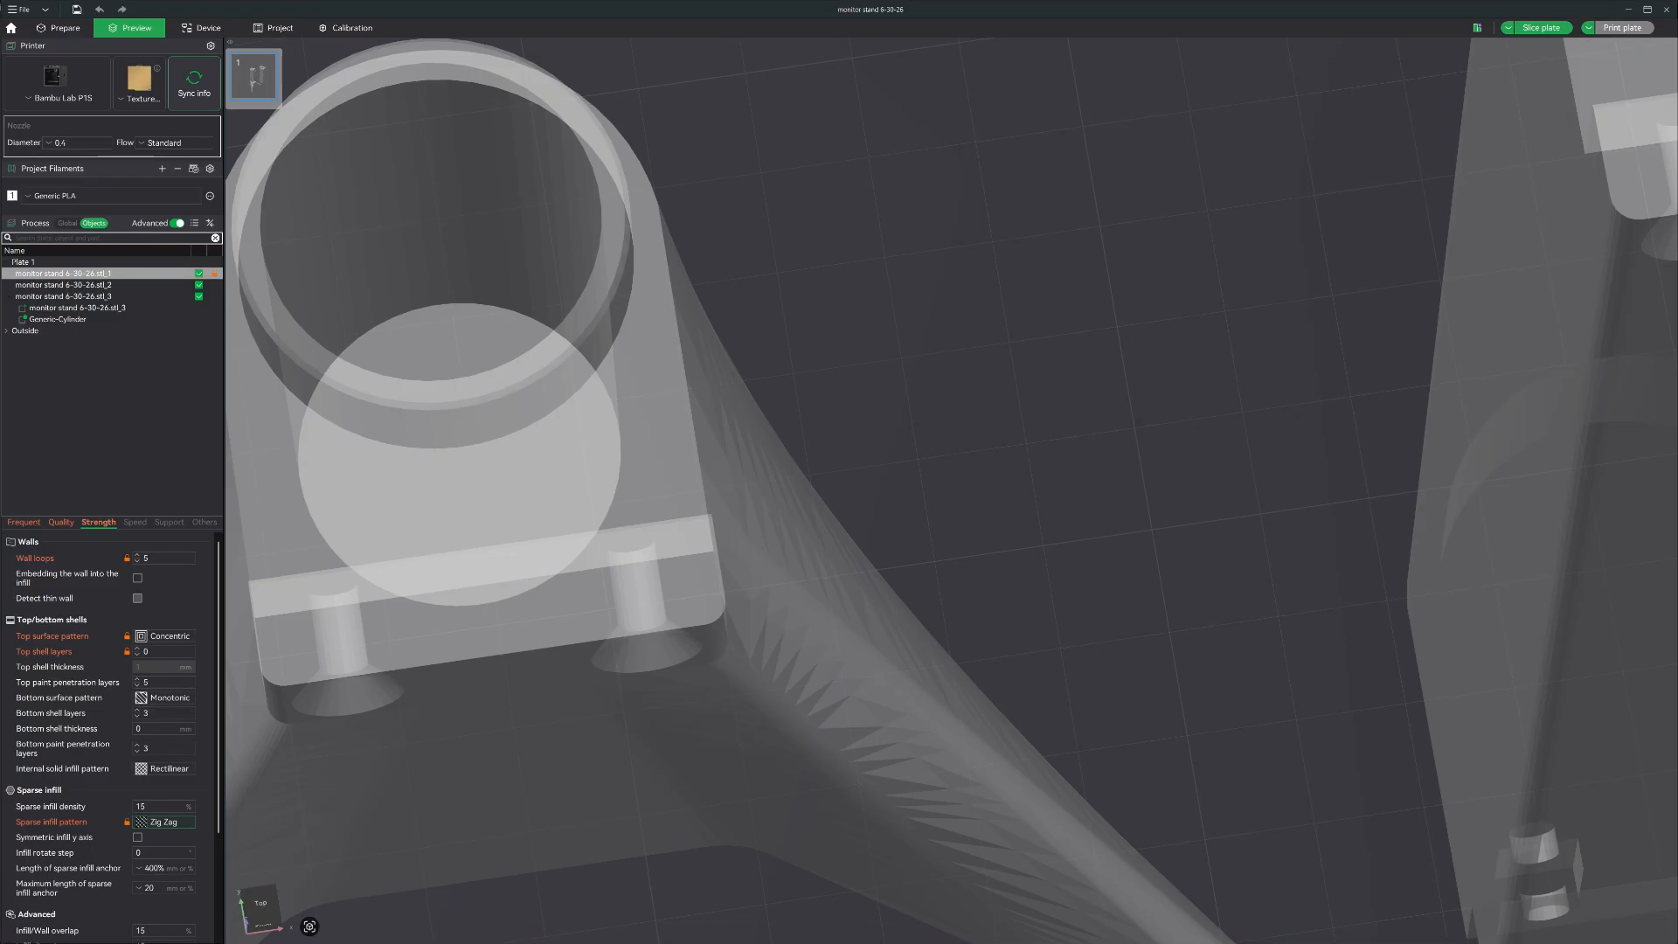
left_click(119, 30)
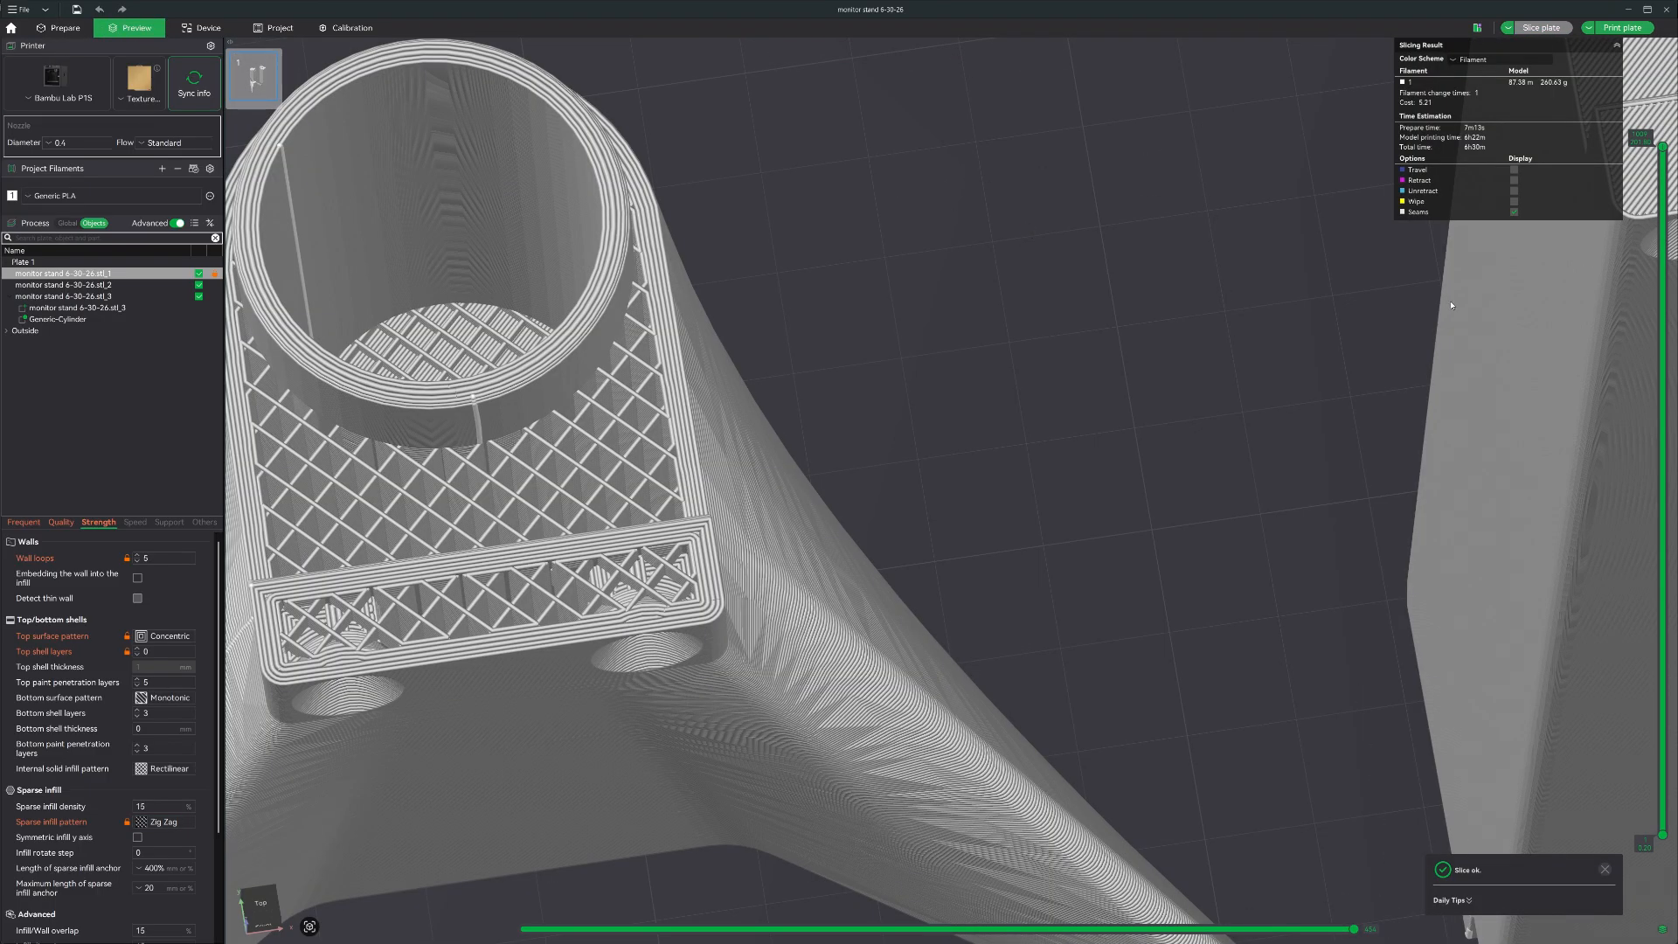
left_click_drag(1662, 145, 1534, 778)
left_click_drag(942, 415, 947, 471)
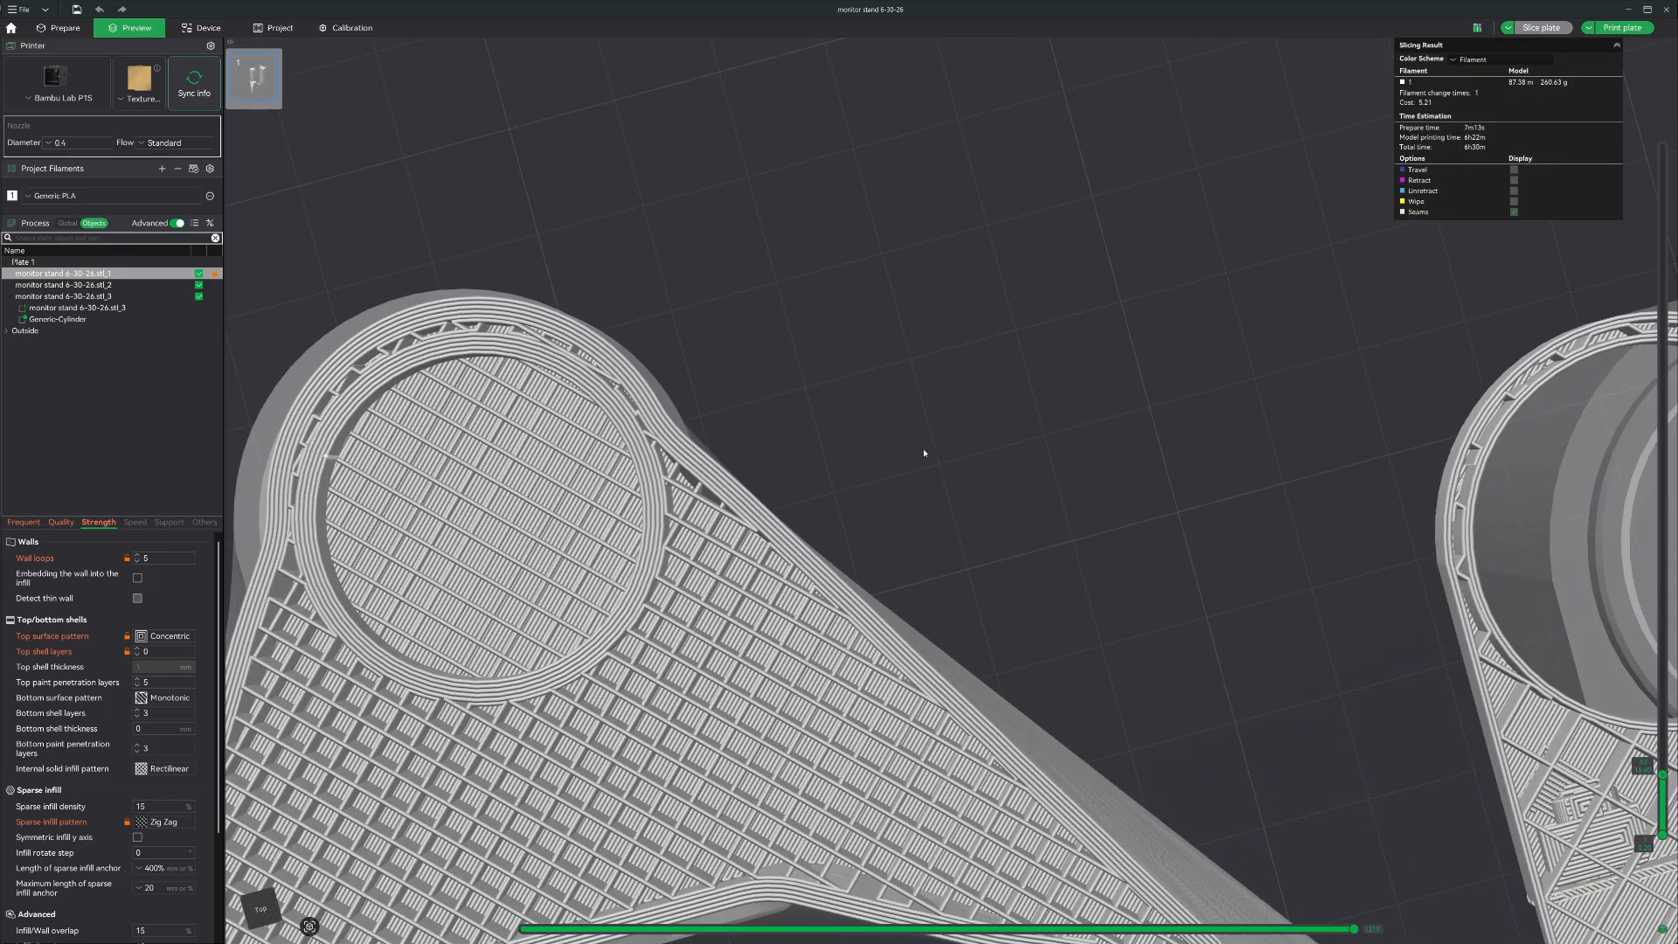
right_click_drag(948, 470, 1162, 160)
left_click_drag(1127, 249, 1140, 212)
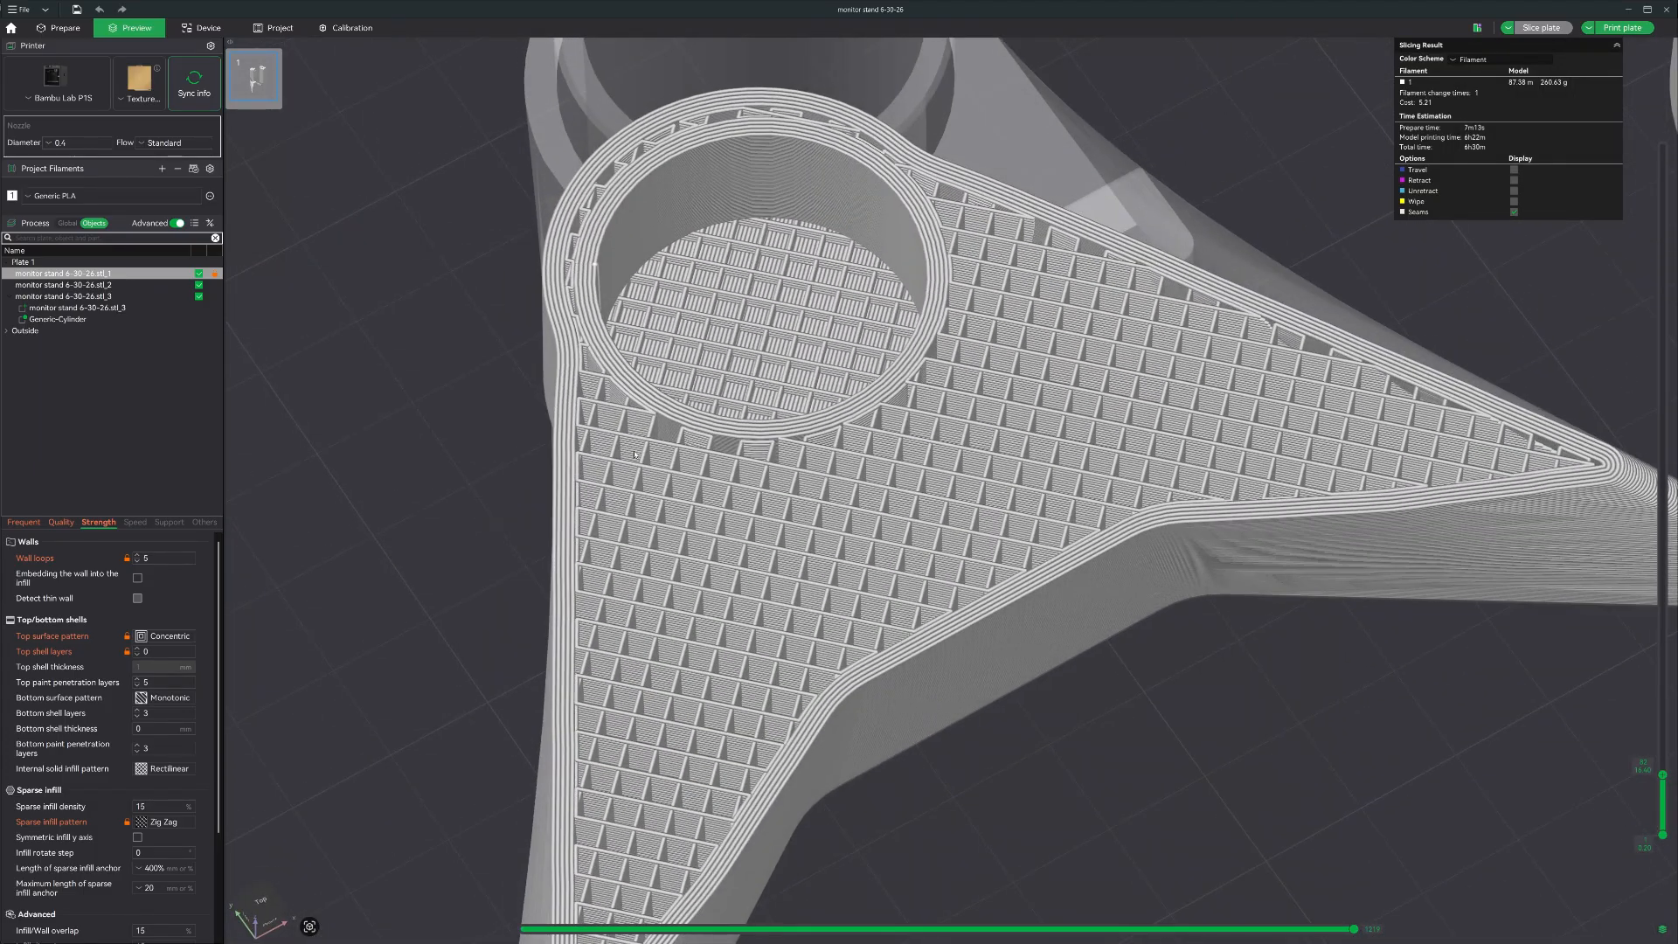
- Set the flared base's sparse infill pattern back to Gyroid
left_click(152, 821)
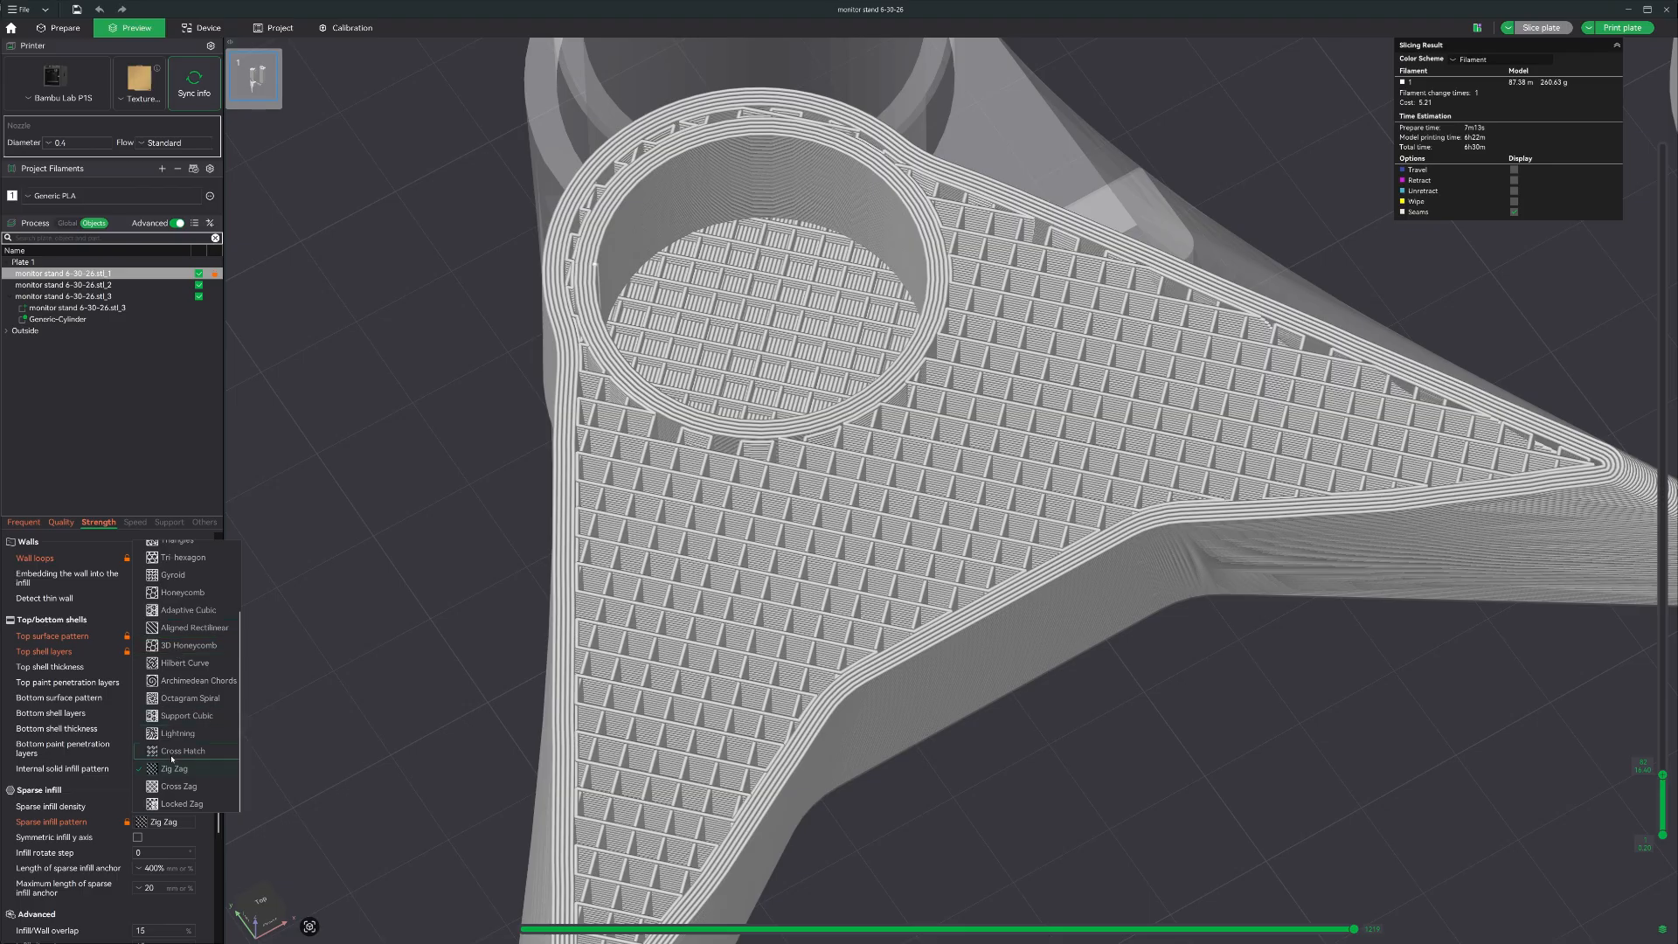
left_click(157, 804)
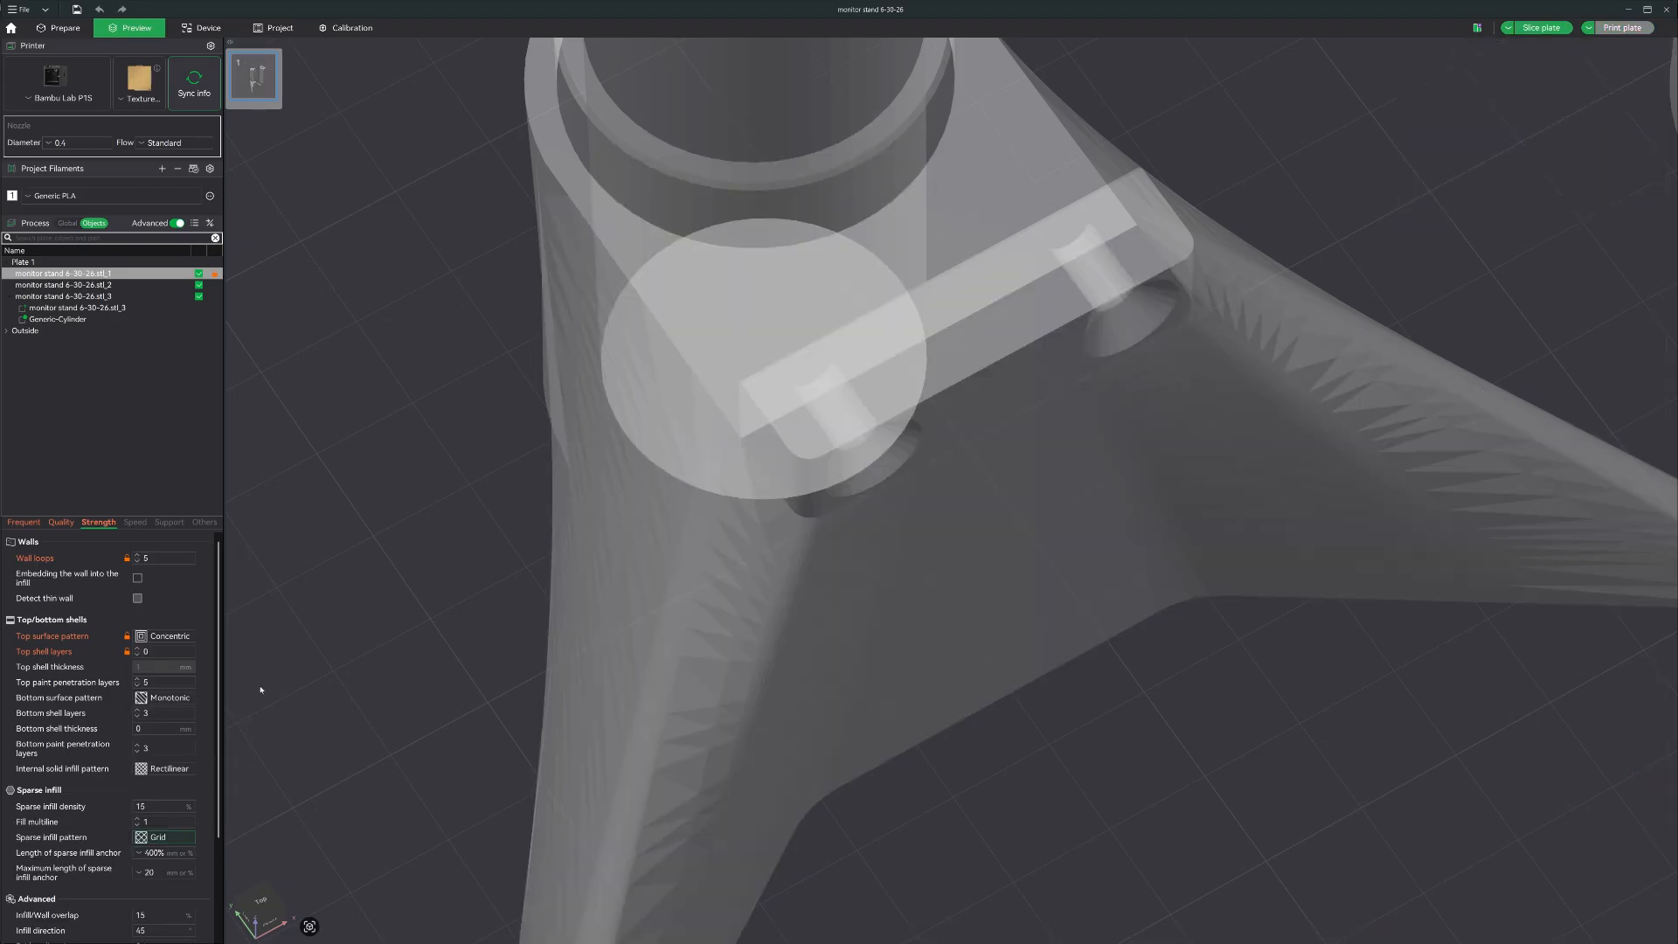
left_click(145, 838)
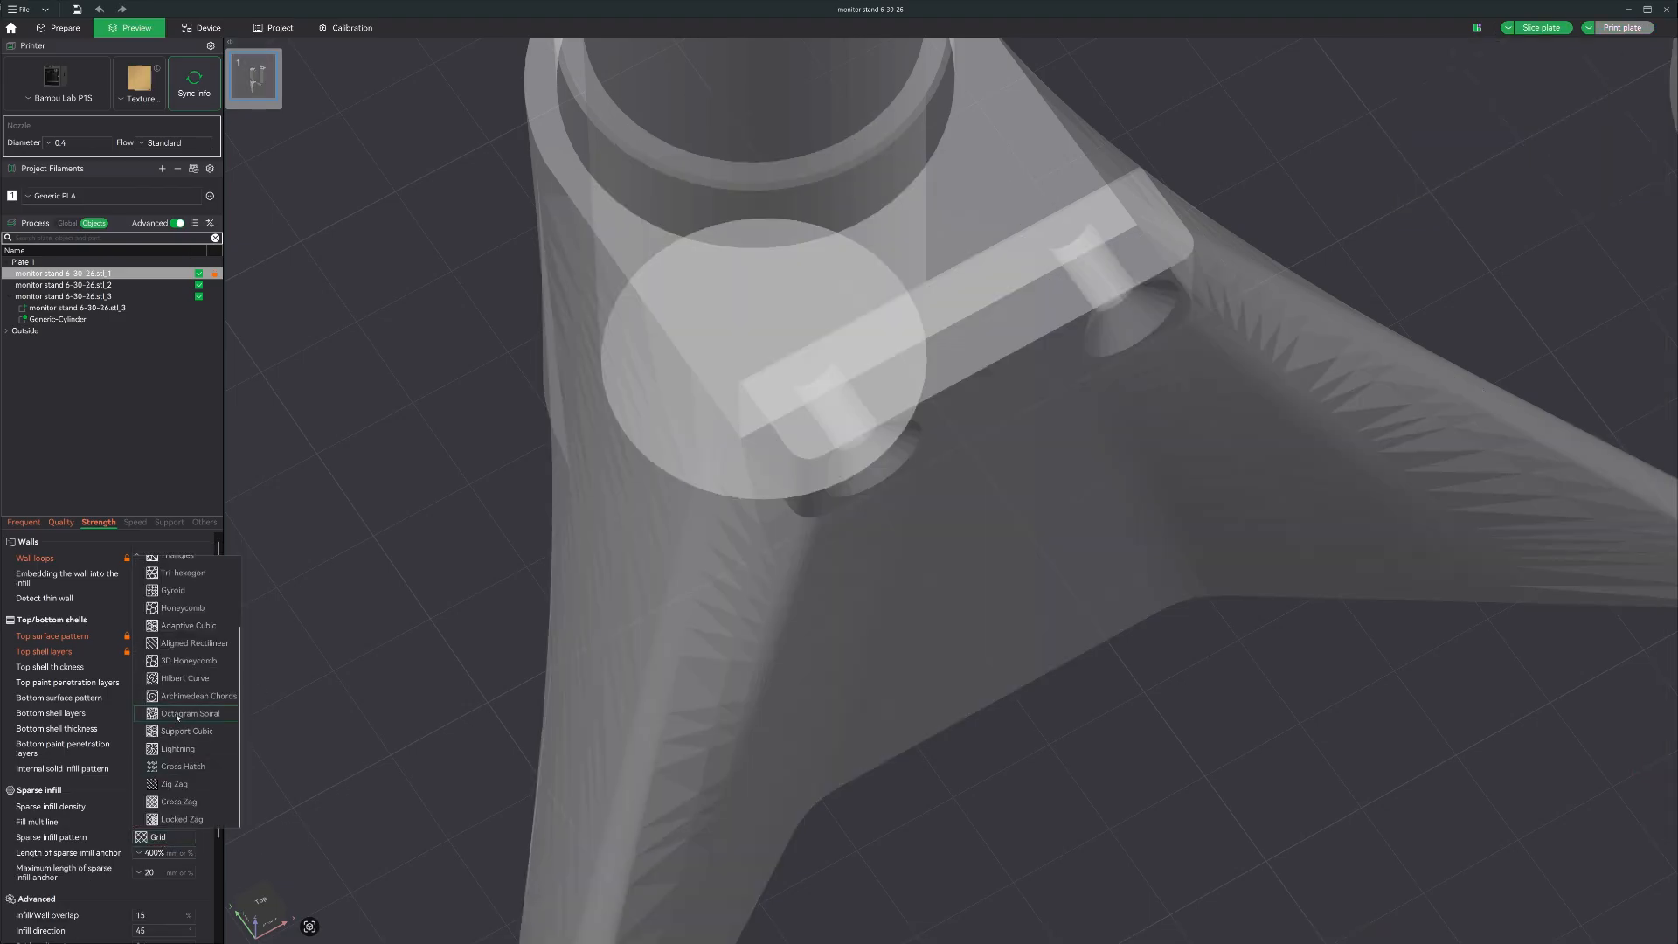
left_click(174, 590)
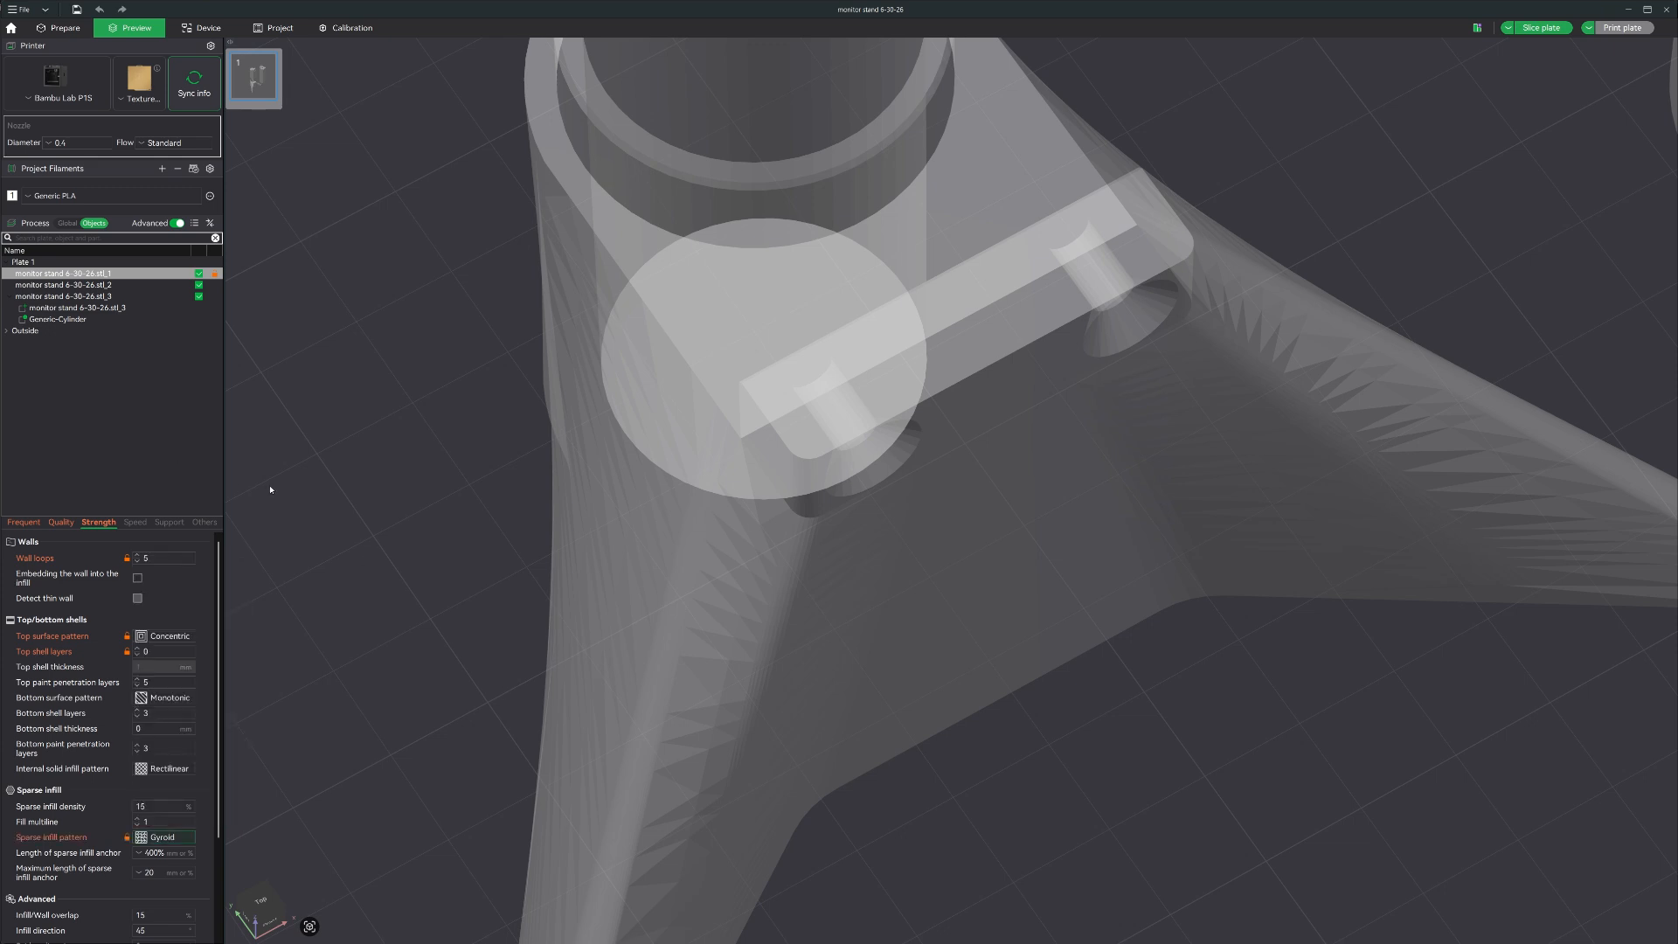
scroll(270, 490, "down", 5)
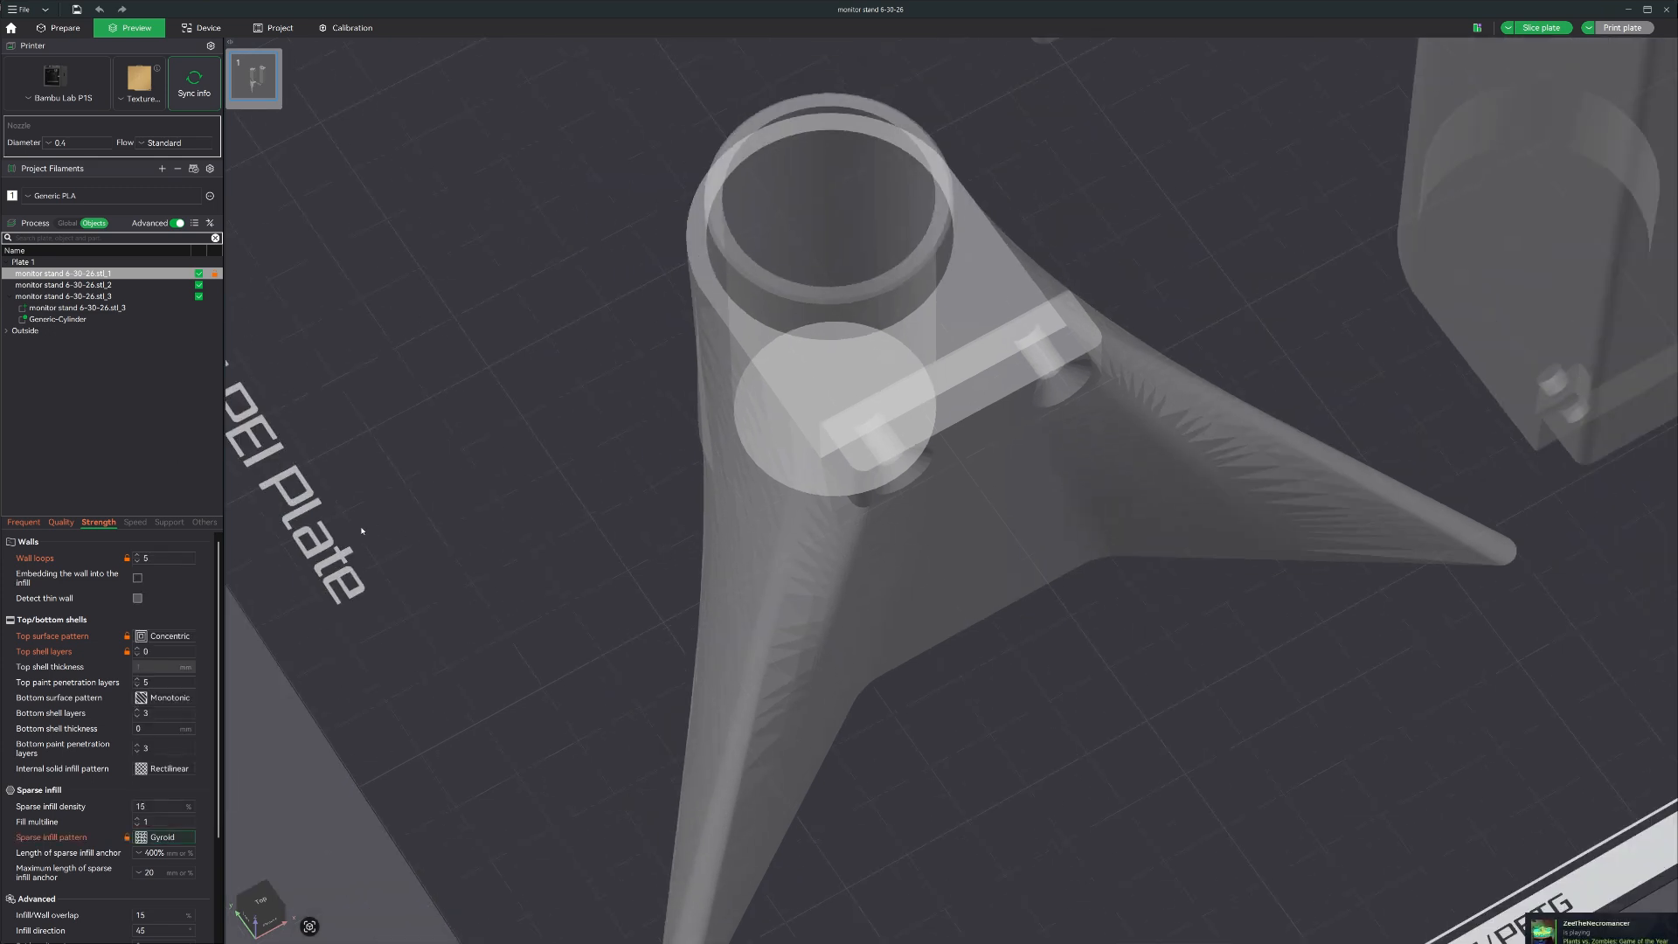
- Examine the flared base's speed settings for walls, infill, overhangs and bridges while viewing all three parts
left_click(135, 523)
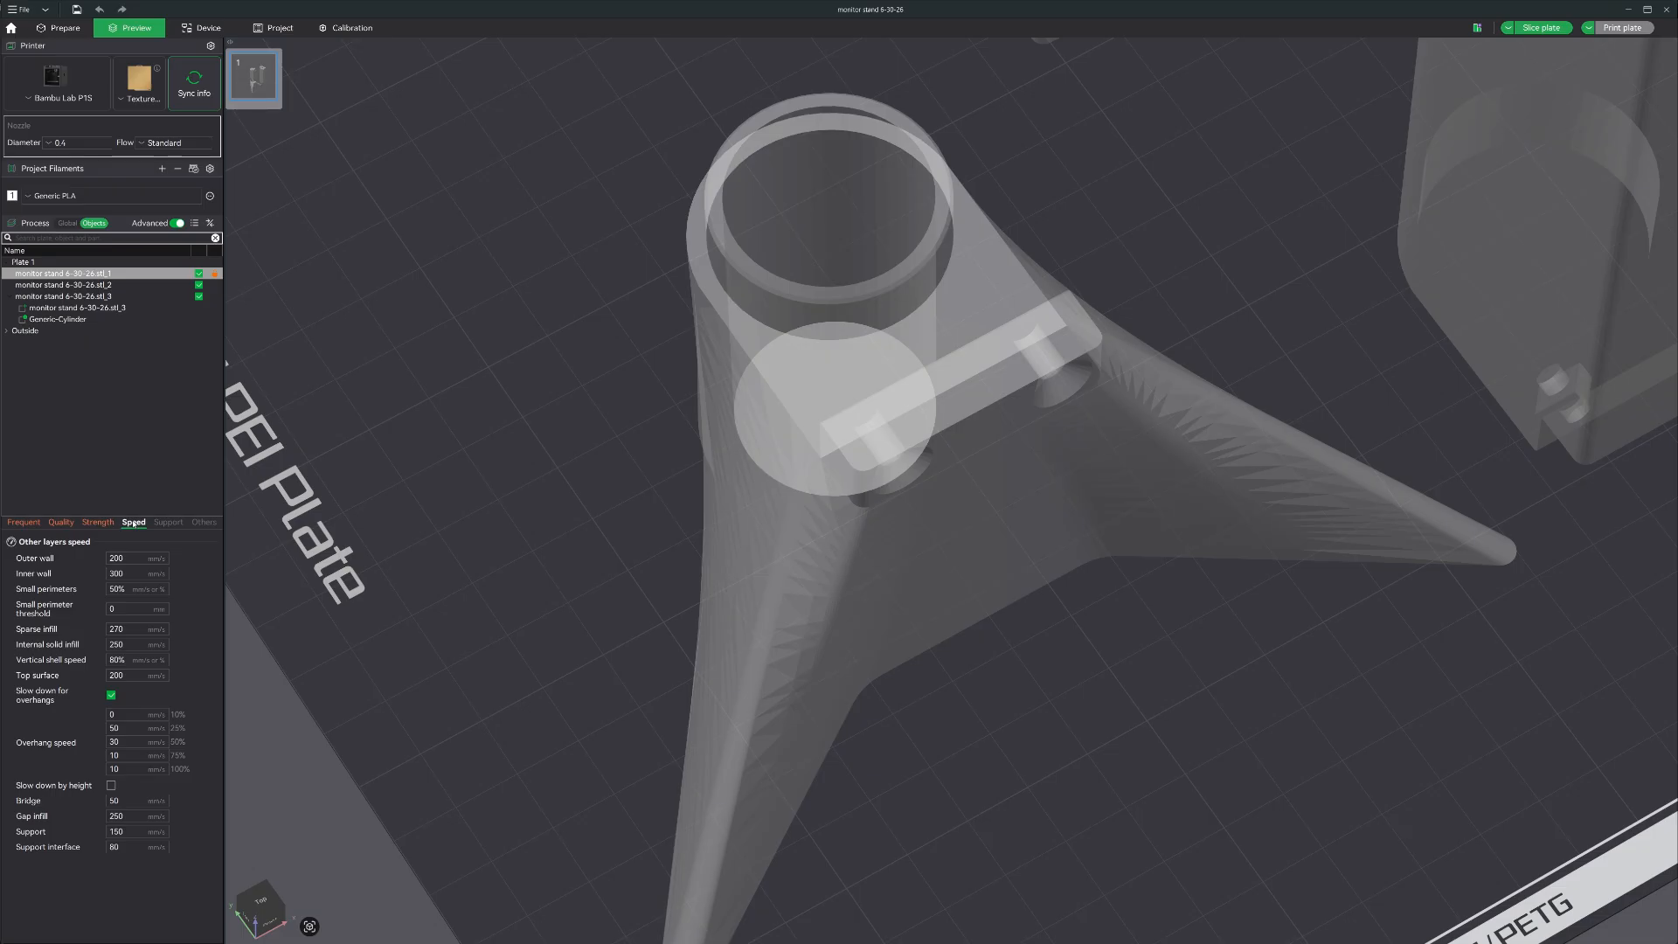
scroll(367, 779, "down", 10)
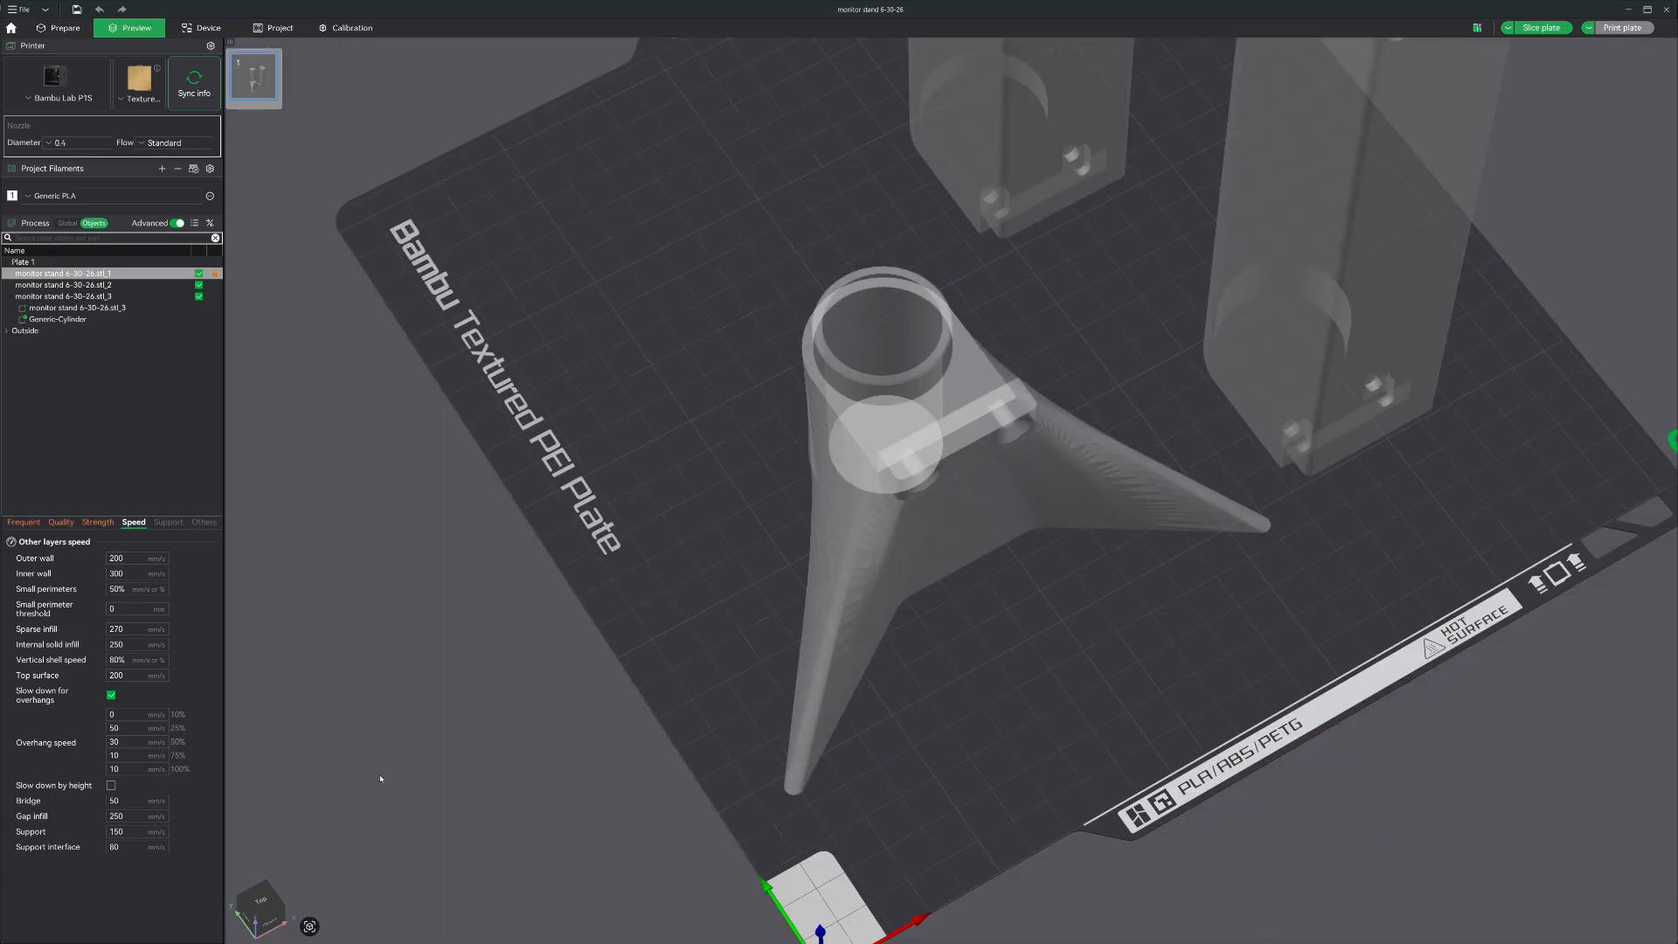
left_click_drag(985, 649, 945, 654)
left_click_drag(1244, 462, 1048, 478)
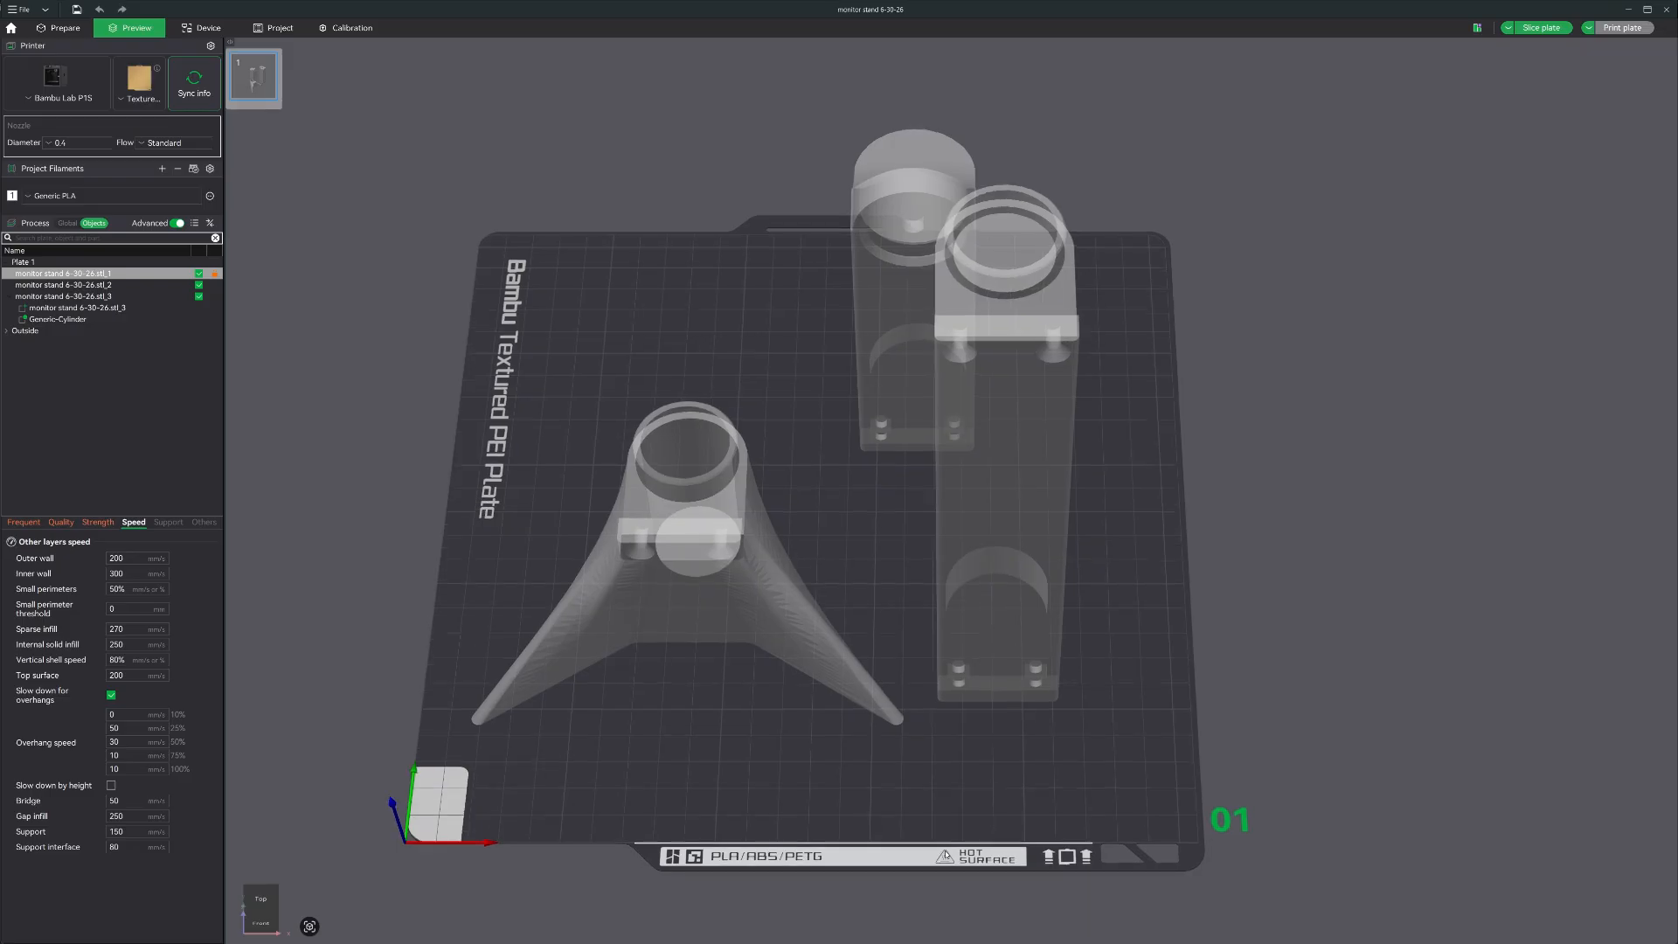
middle_click_drag(917, 827, 969, 807)
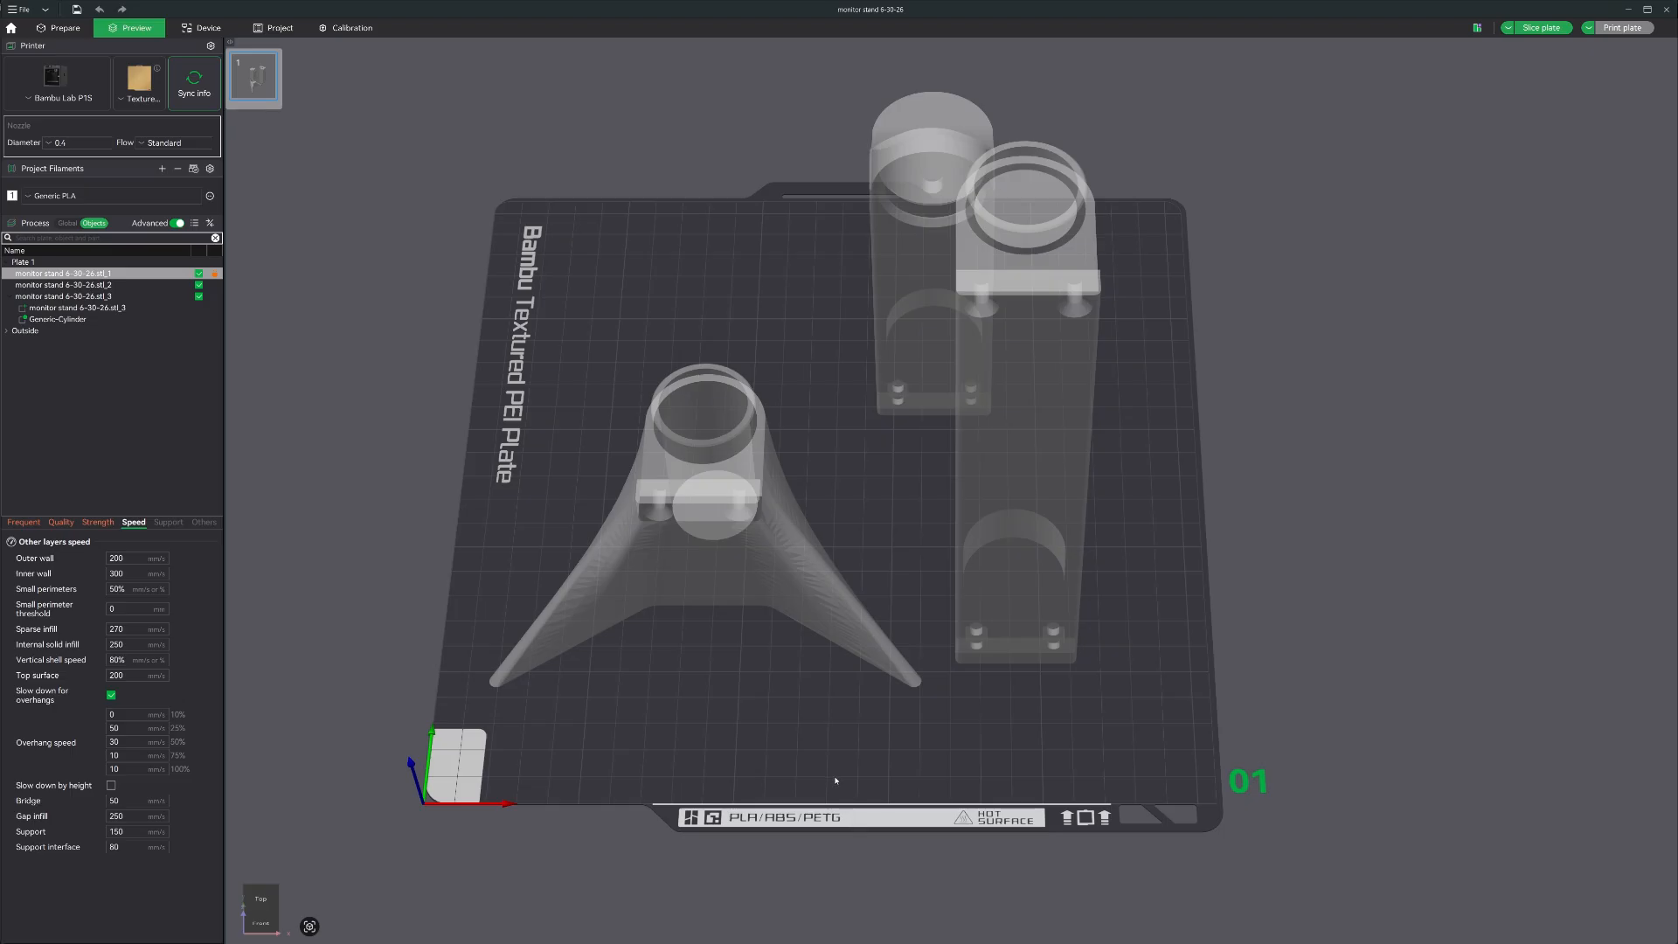
left_click_drag(835, 780, 783, 802)
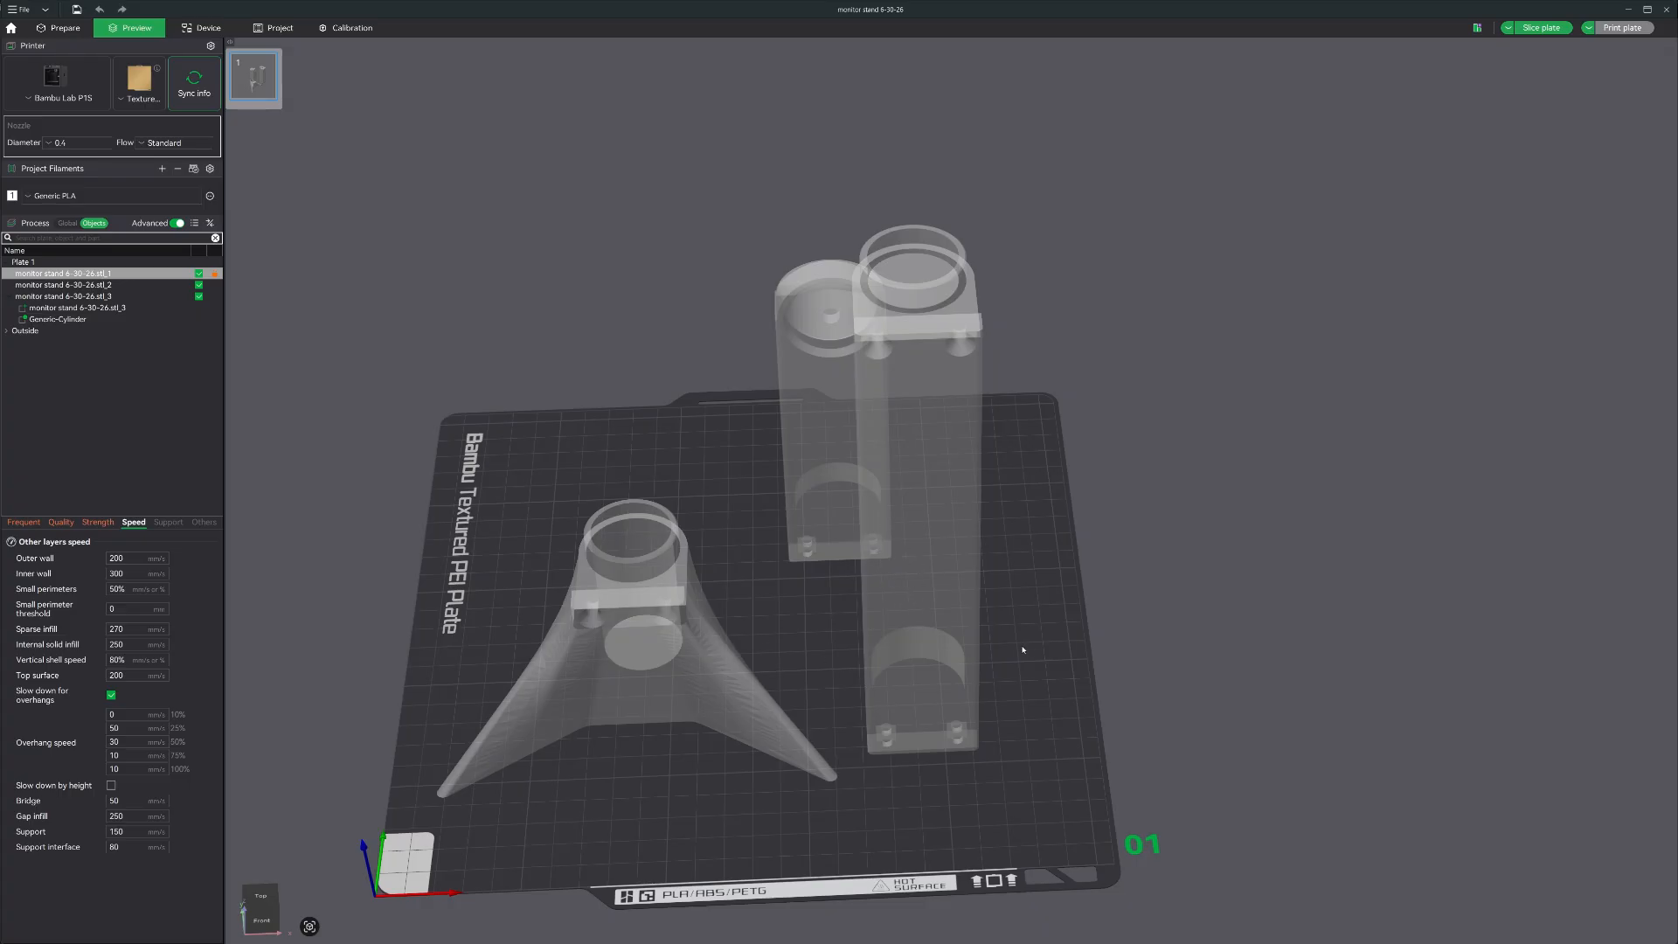
right_click_drag(1033, 658, 1047, 672)
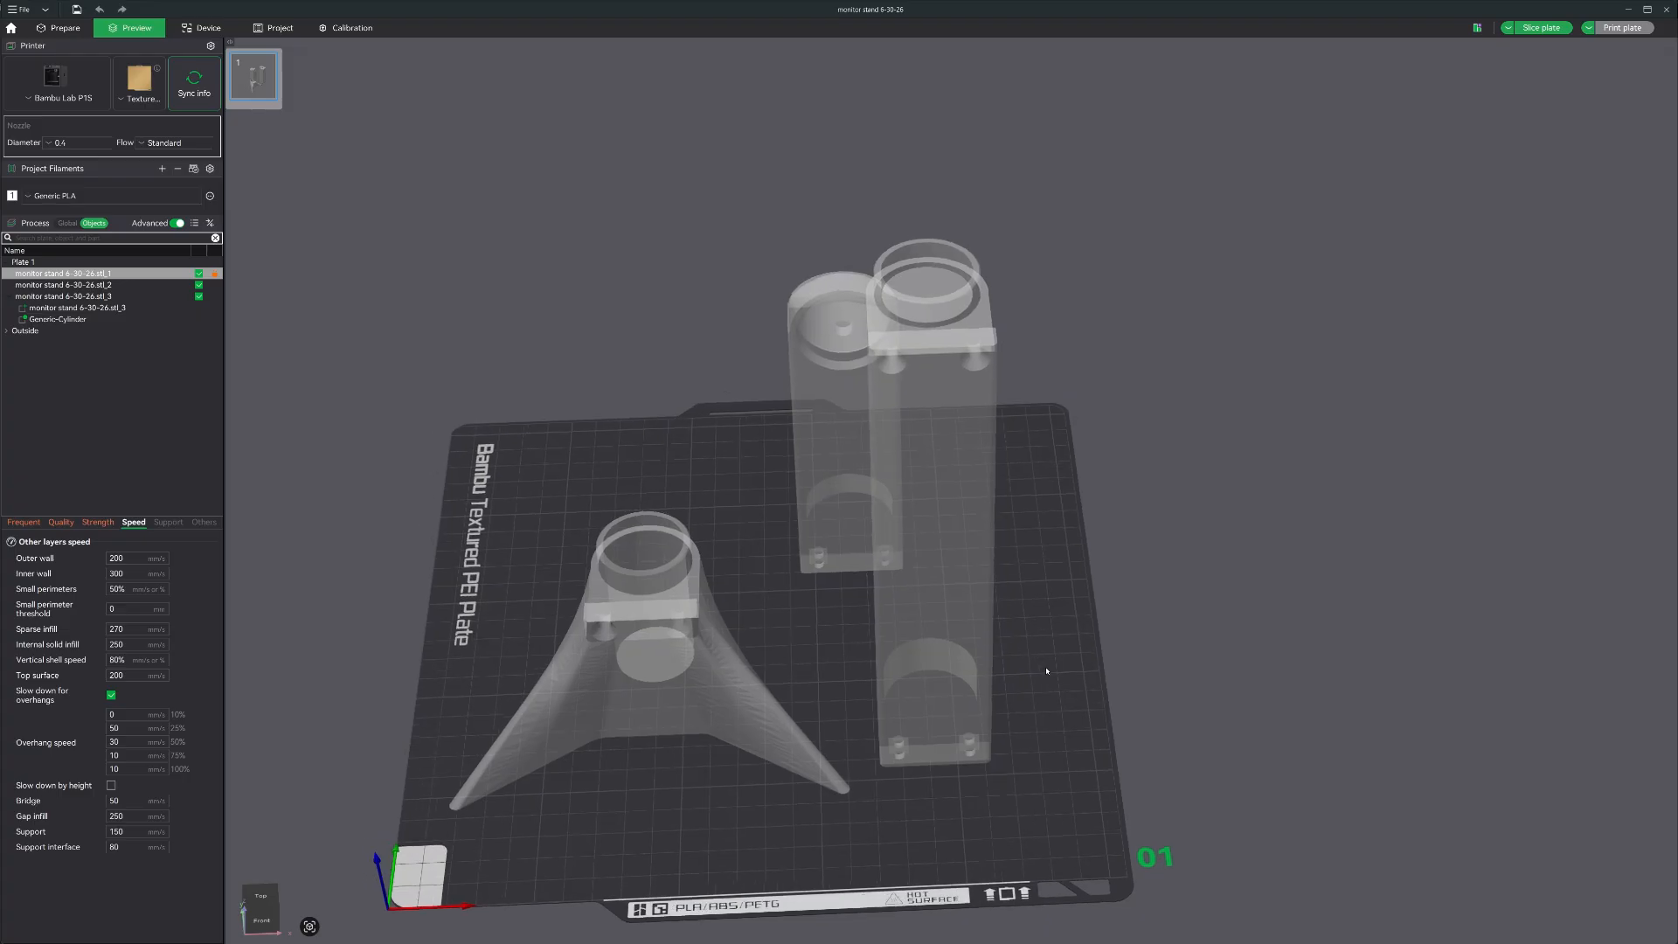
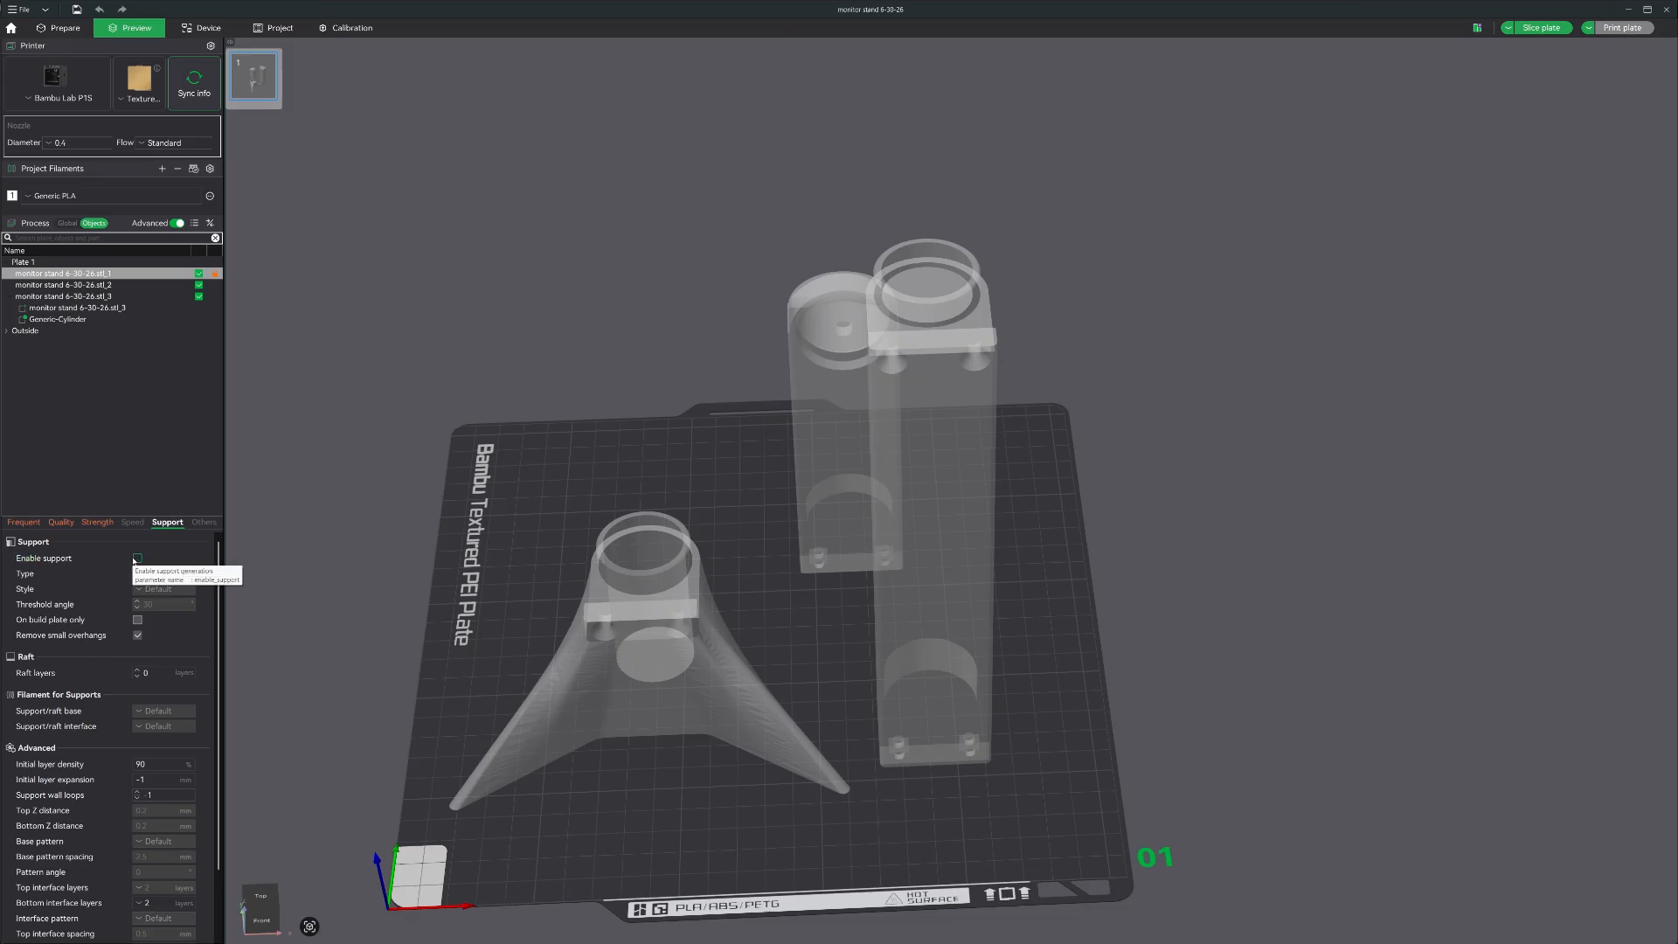
- Enable support for the flared base and set the support type to normal(auto)
left_click(137, 559)
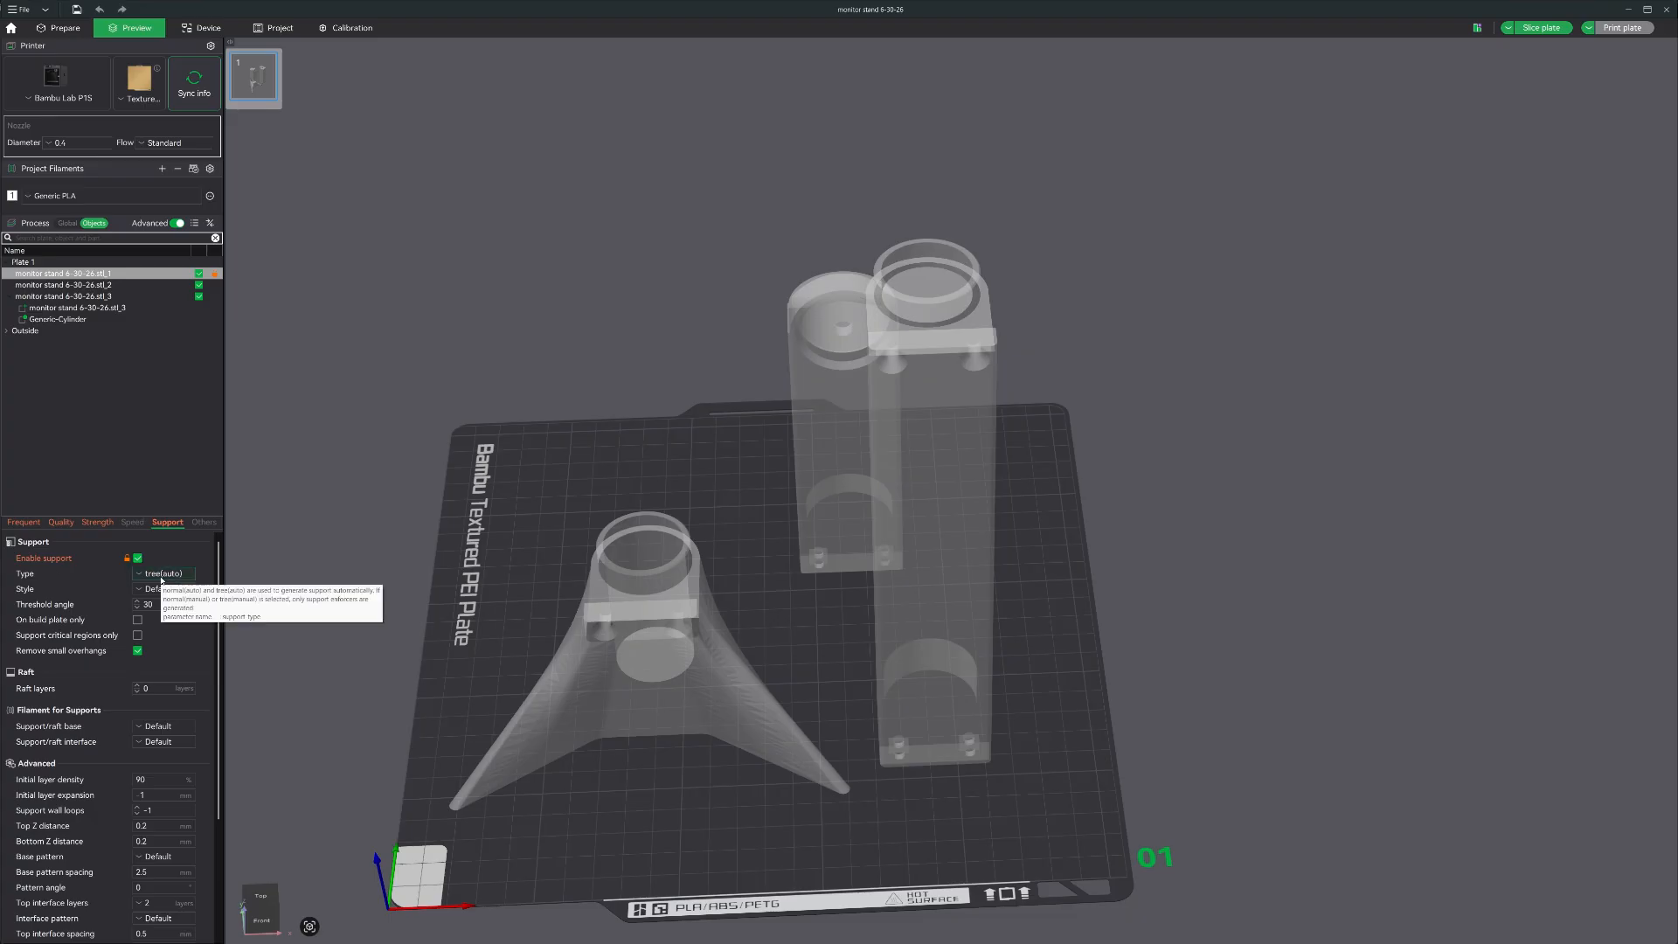
left_click(161, 575)
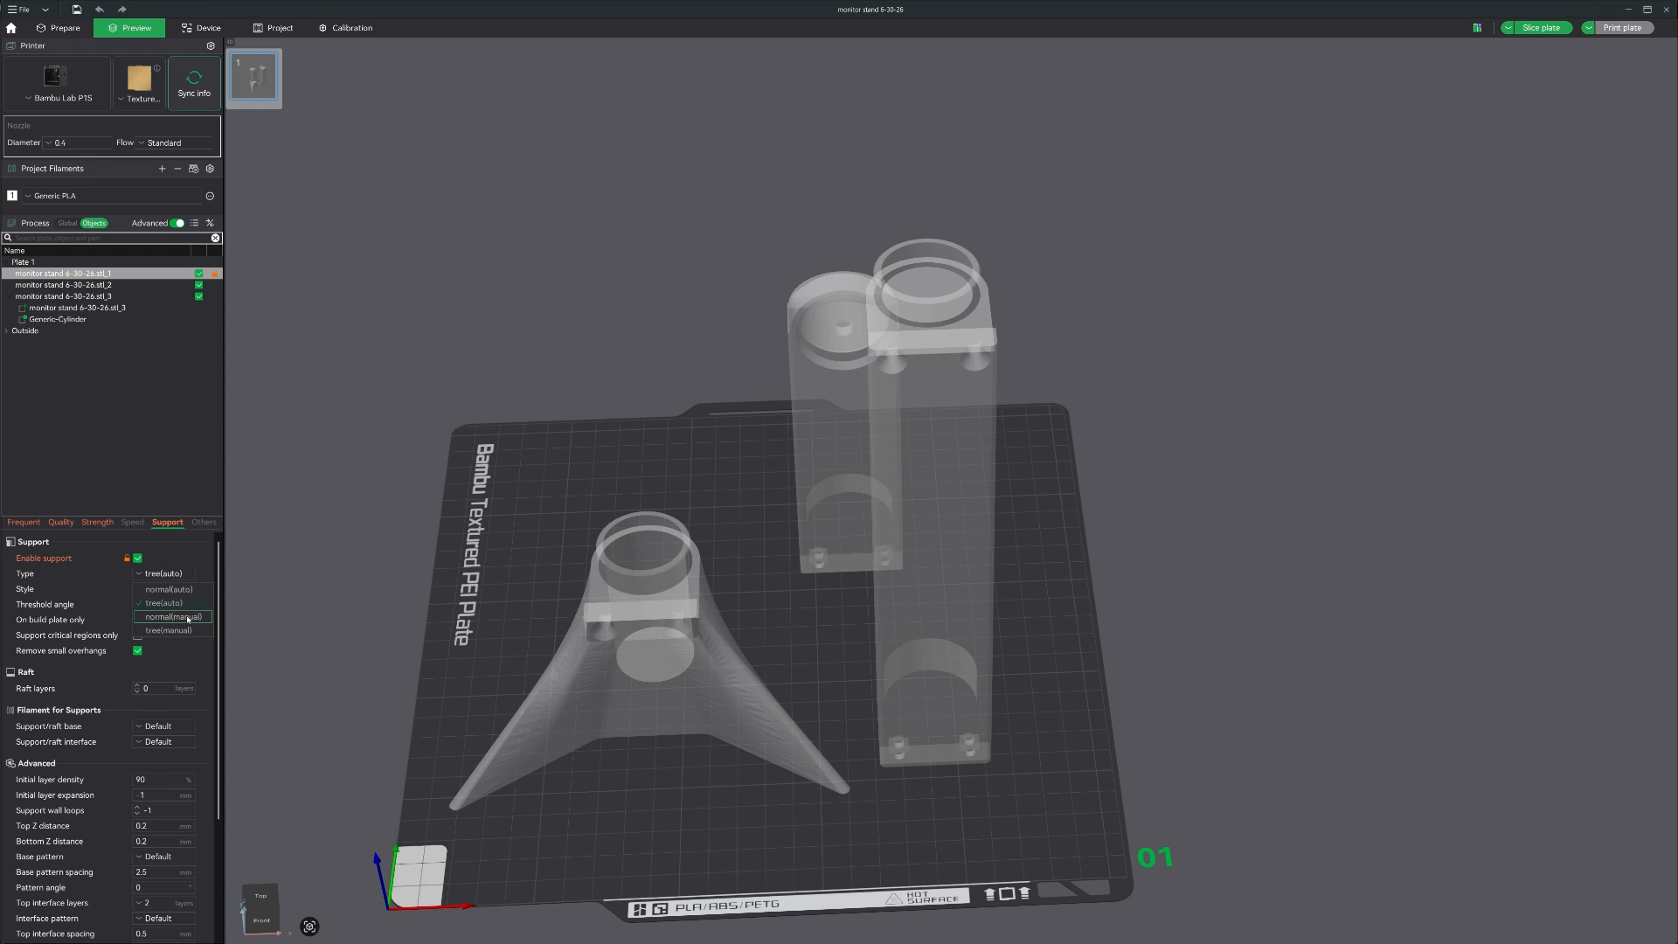
left_click(172, 590)
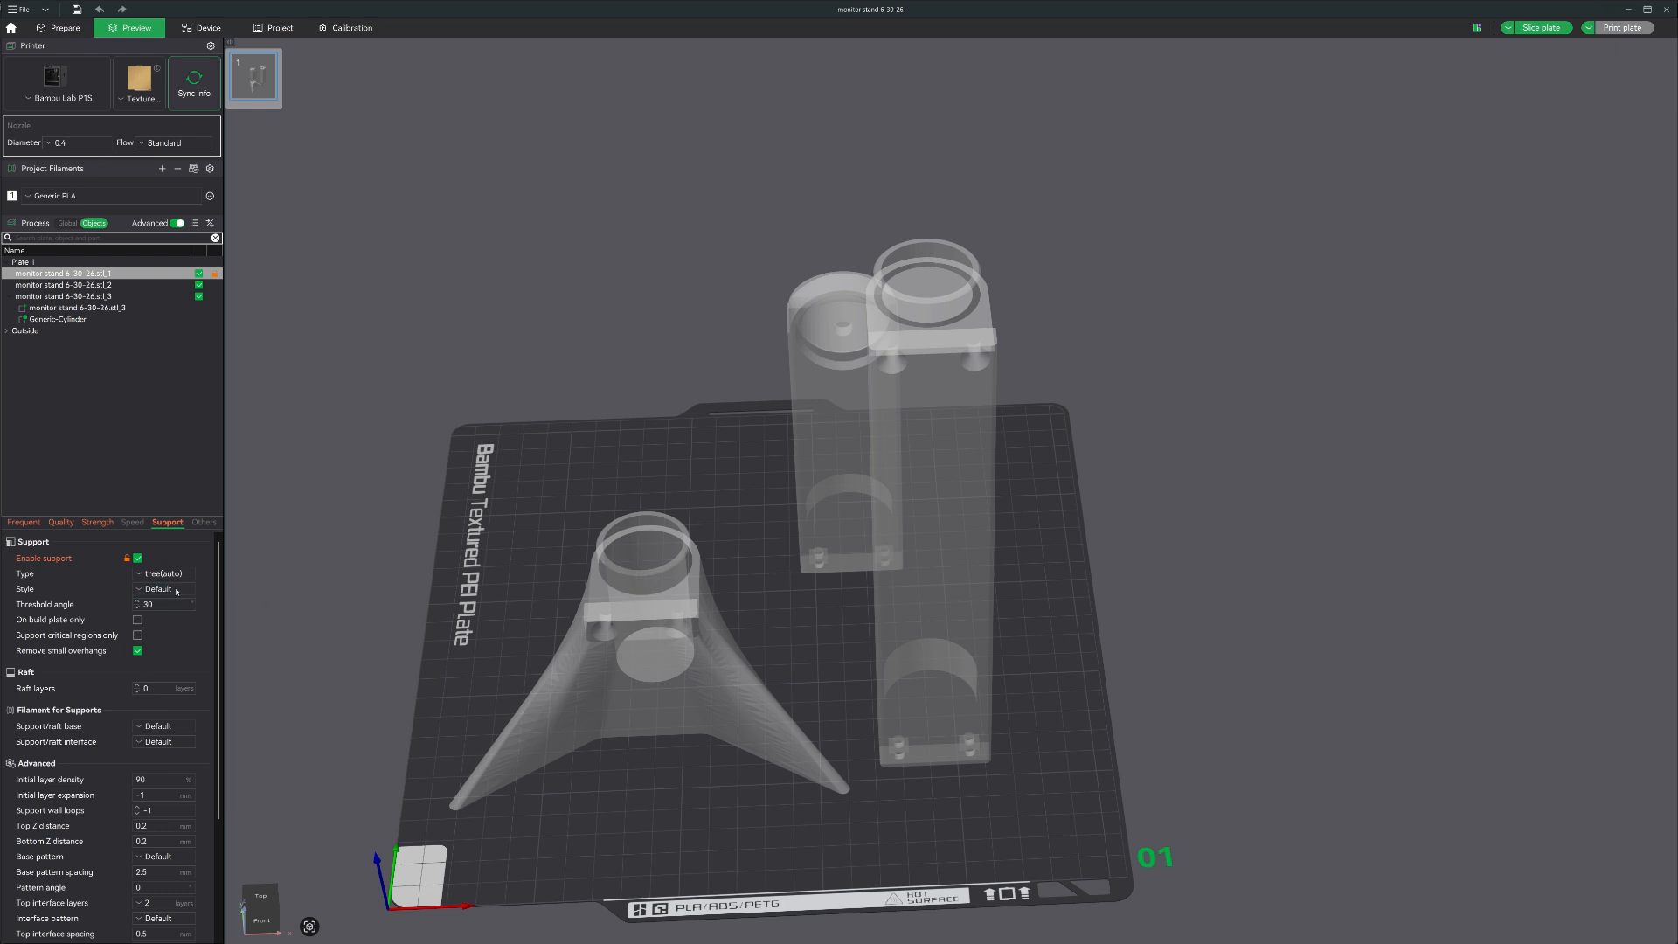
left_click_drag(445, 678, 509, 702)
mouse_move(634, 706)
left_mouse_down()
mouse_move(656, 712)
mouse_move(668, 666)
mouse_move(660, 685)
left_mouse_up()
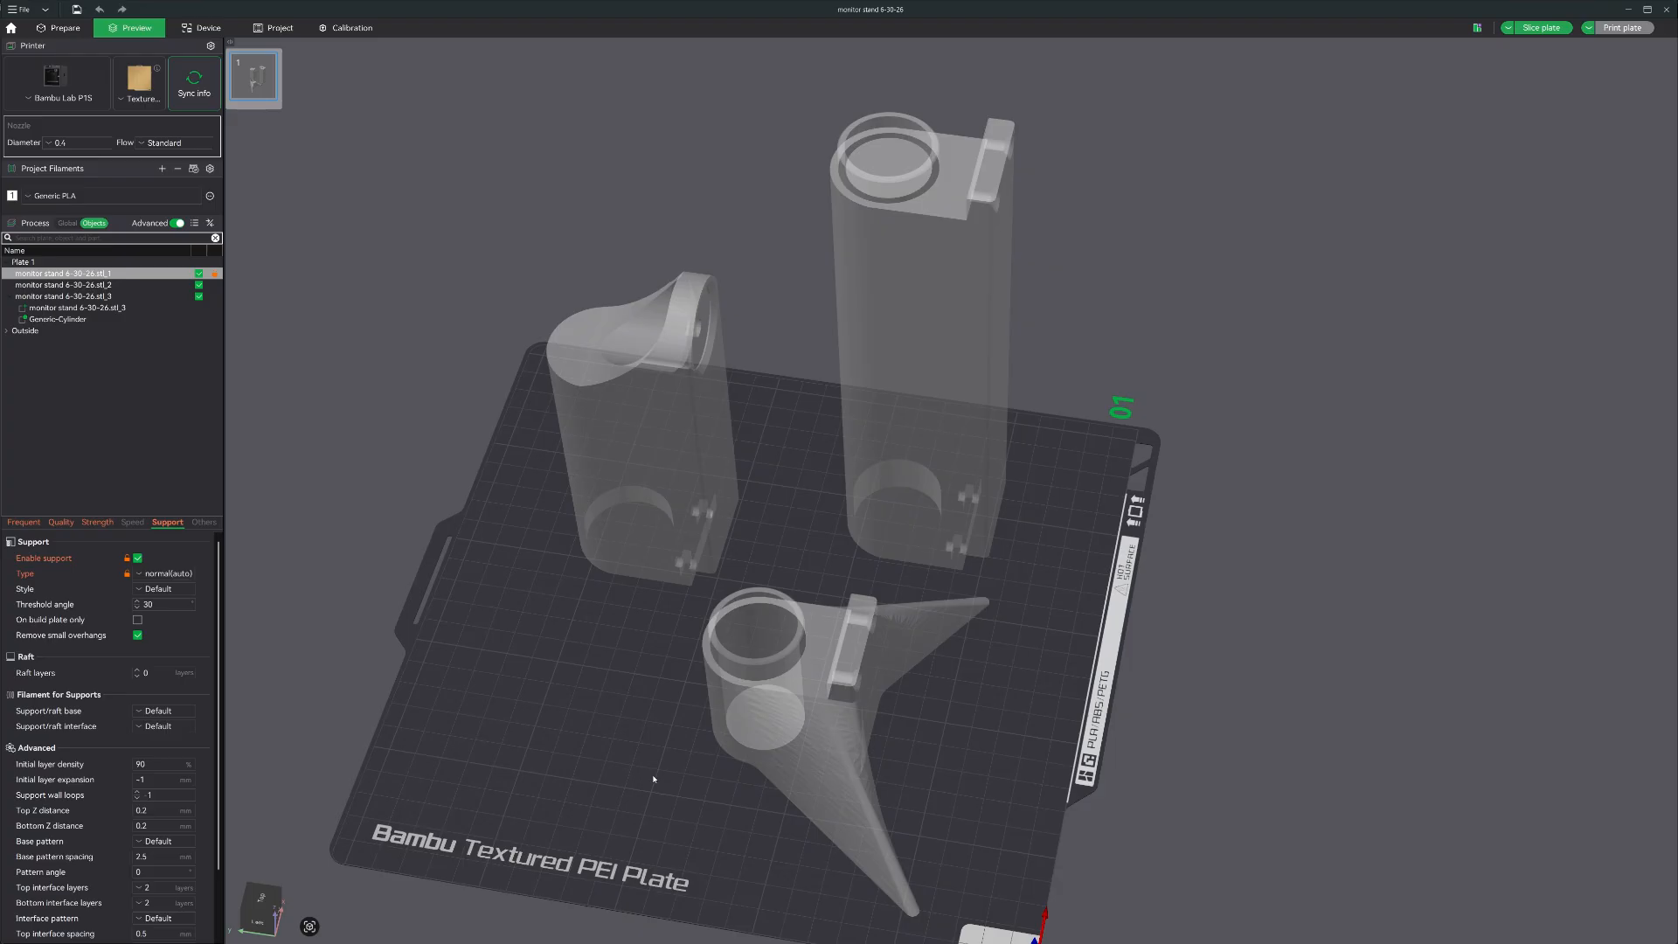
mouse_move(653, 778)
left_mouse_down()
mouse_move(692, 774)
mouse_move(674, 790)
mouse_move(633, 767)
left_mouse_up()
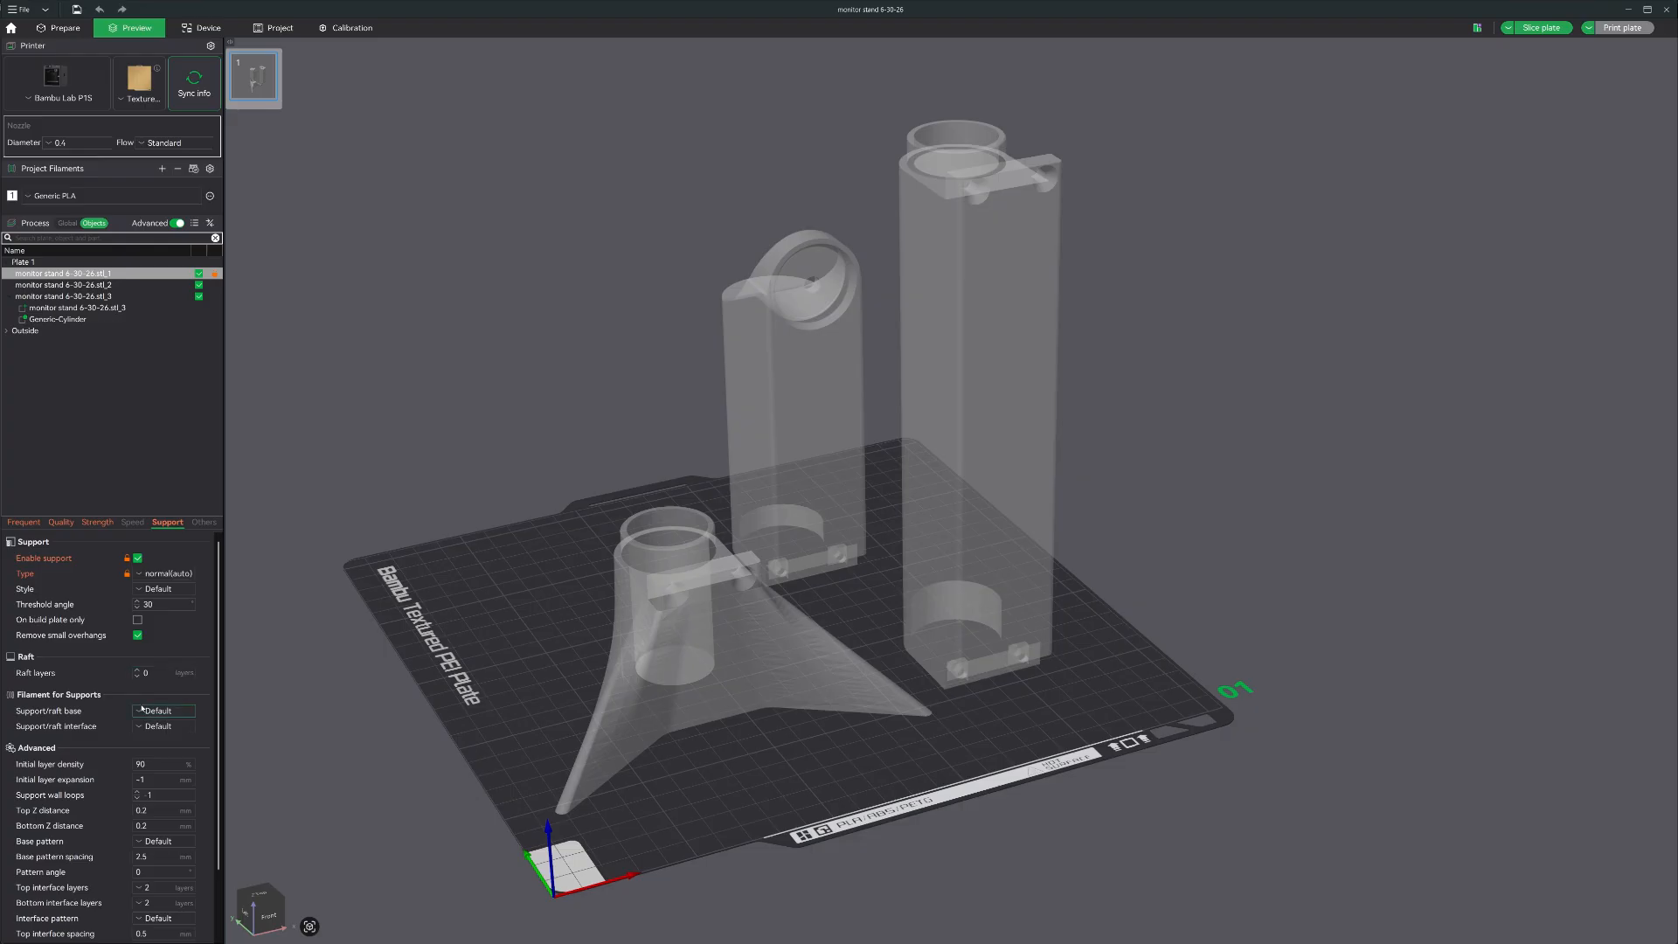
- Set the flared base's support top Z distance to 0.27 mm
scroll(117, 737, "down", 2)
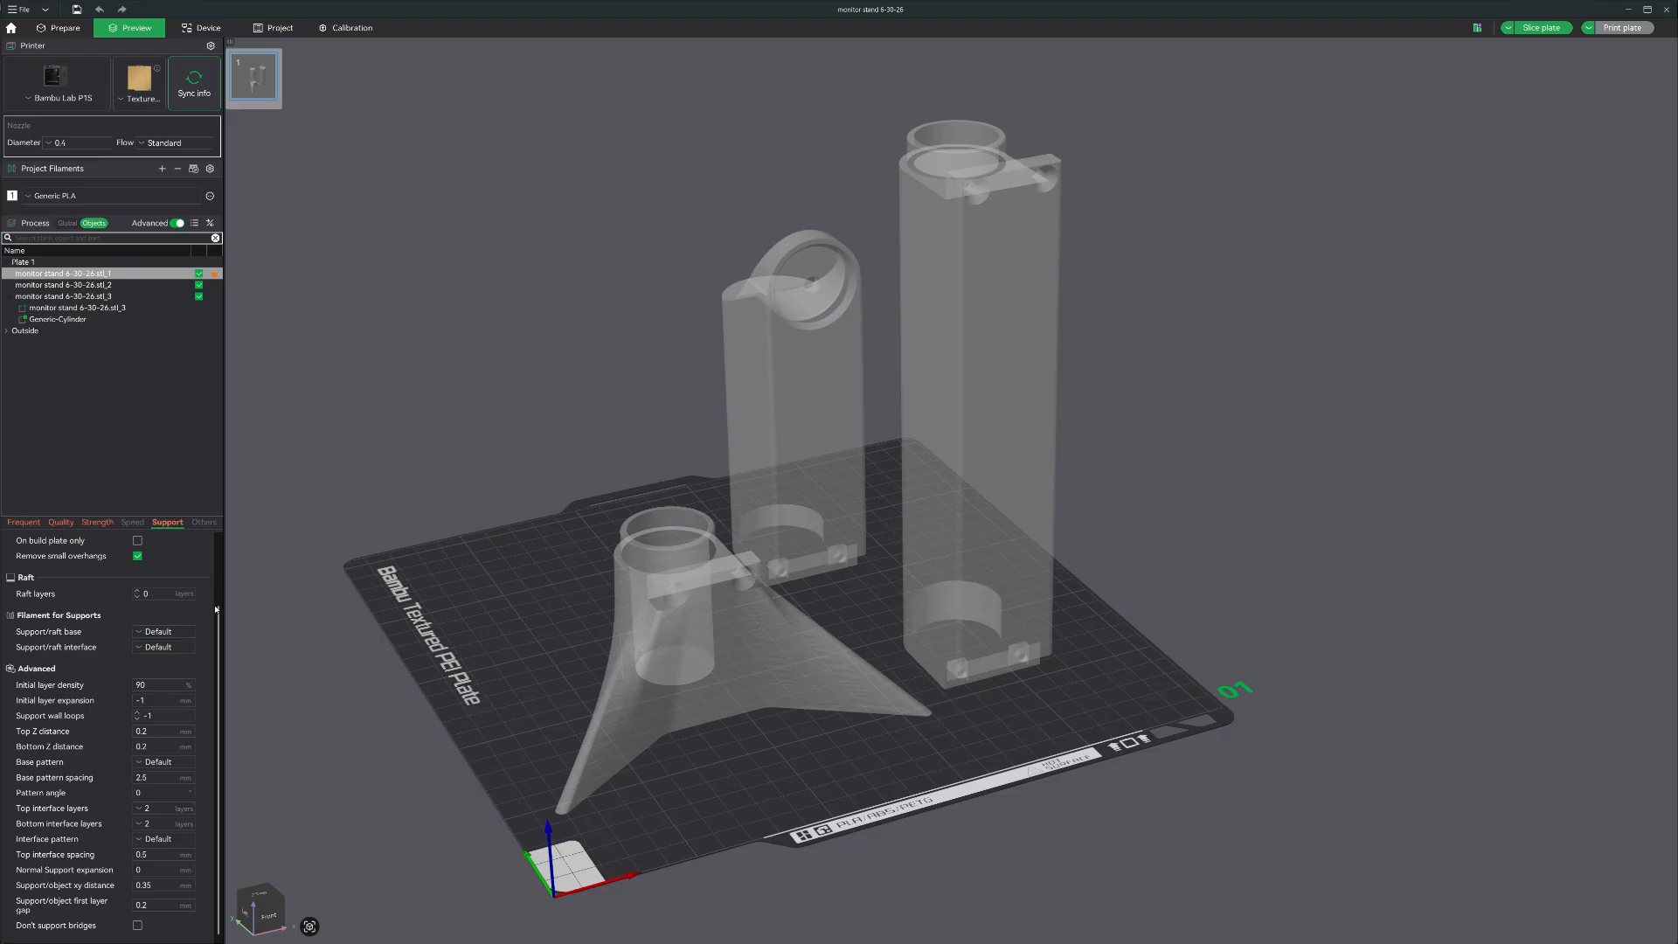
mouse_move(67, 734)
left_click(284, 729)
left_click_drag(444, 357, 423, 406)
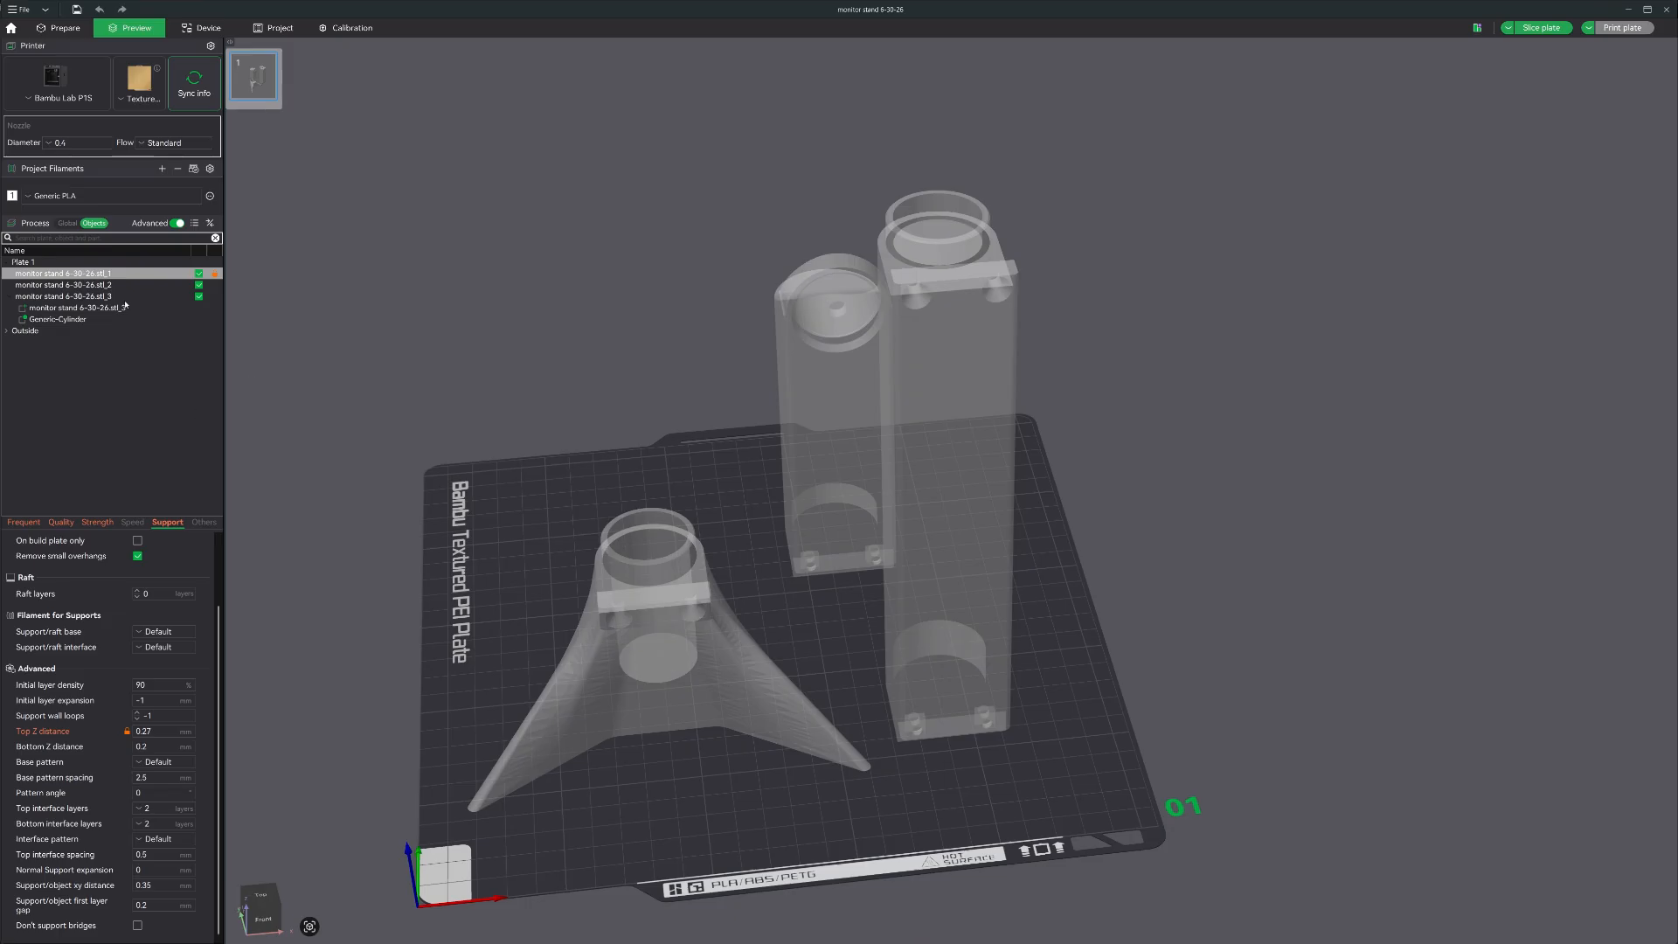
- Set the cylinder modifier's sparse infill density to 100%, accept the Rectilinear pattern for it, and re-slice the plate
left_click(55, 320)
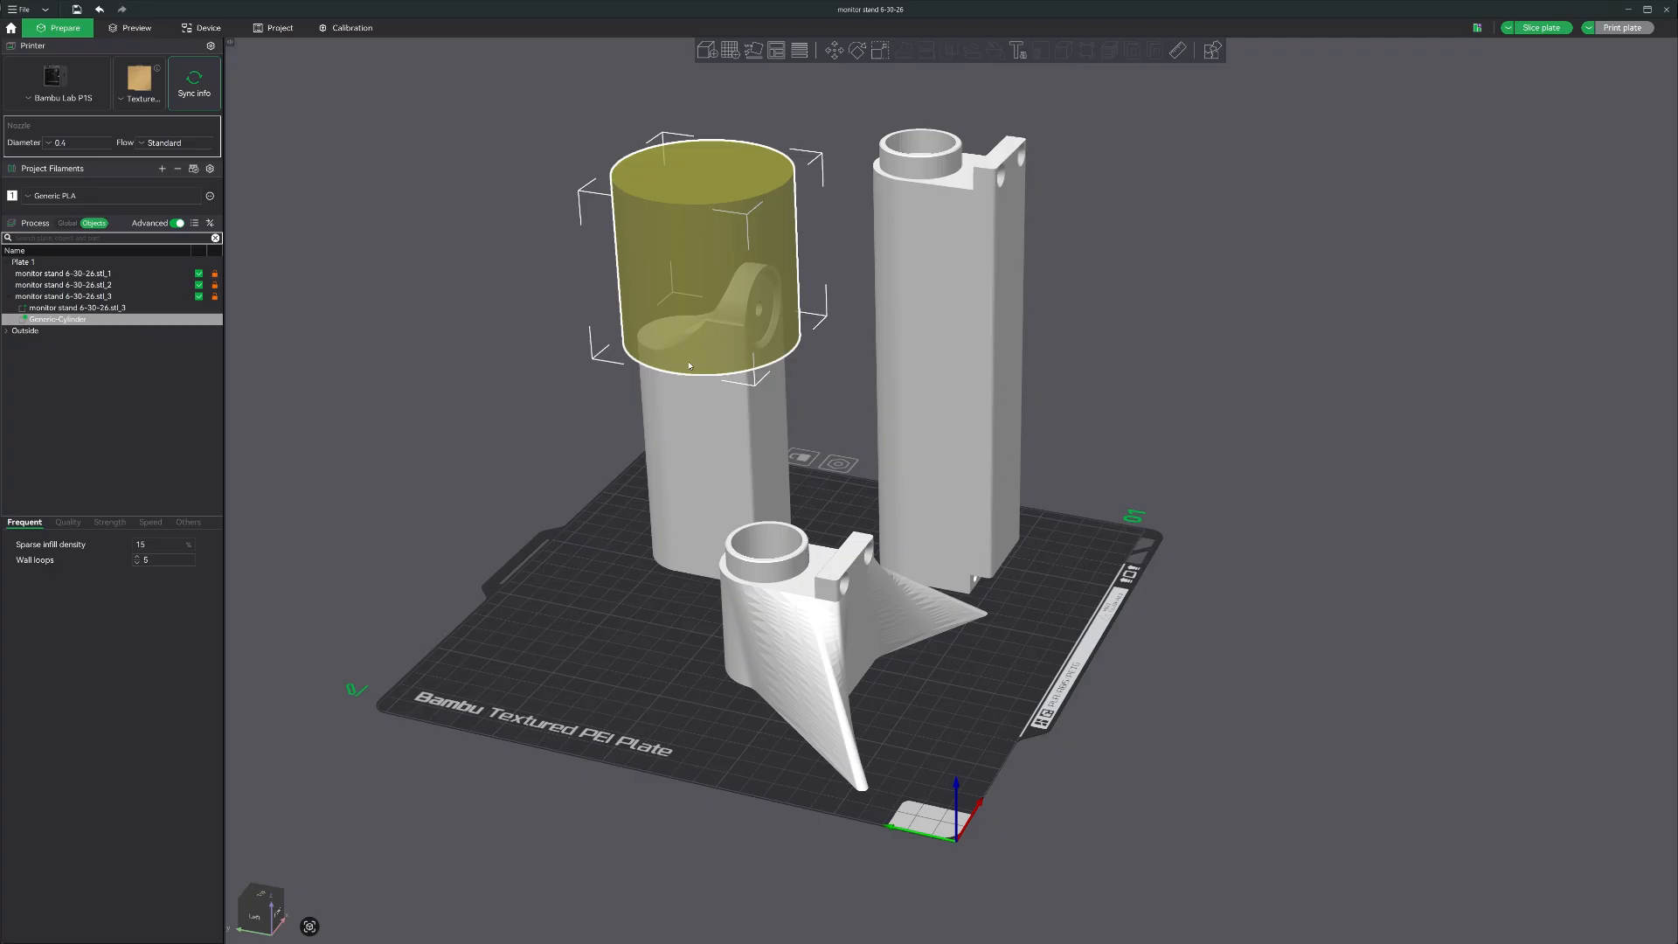
left_click_drag(685, 648, 698, 321)
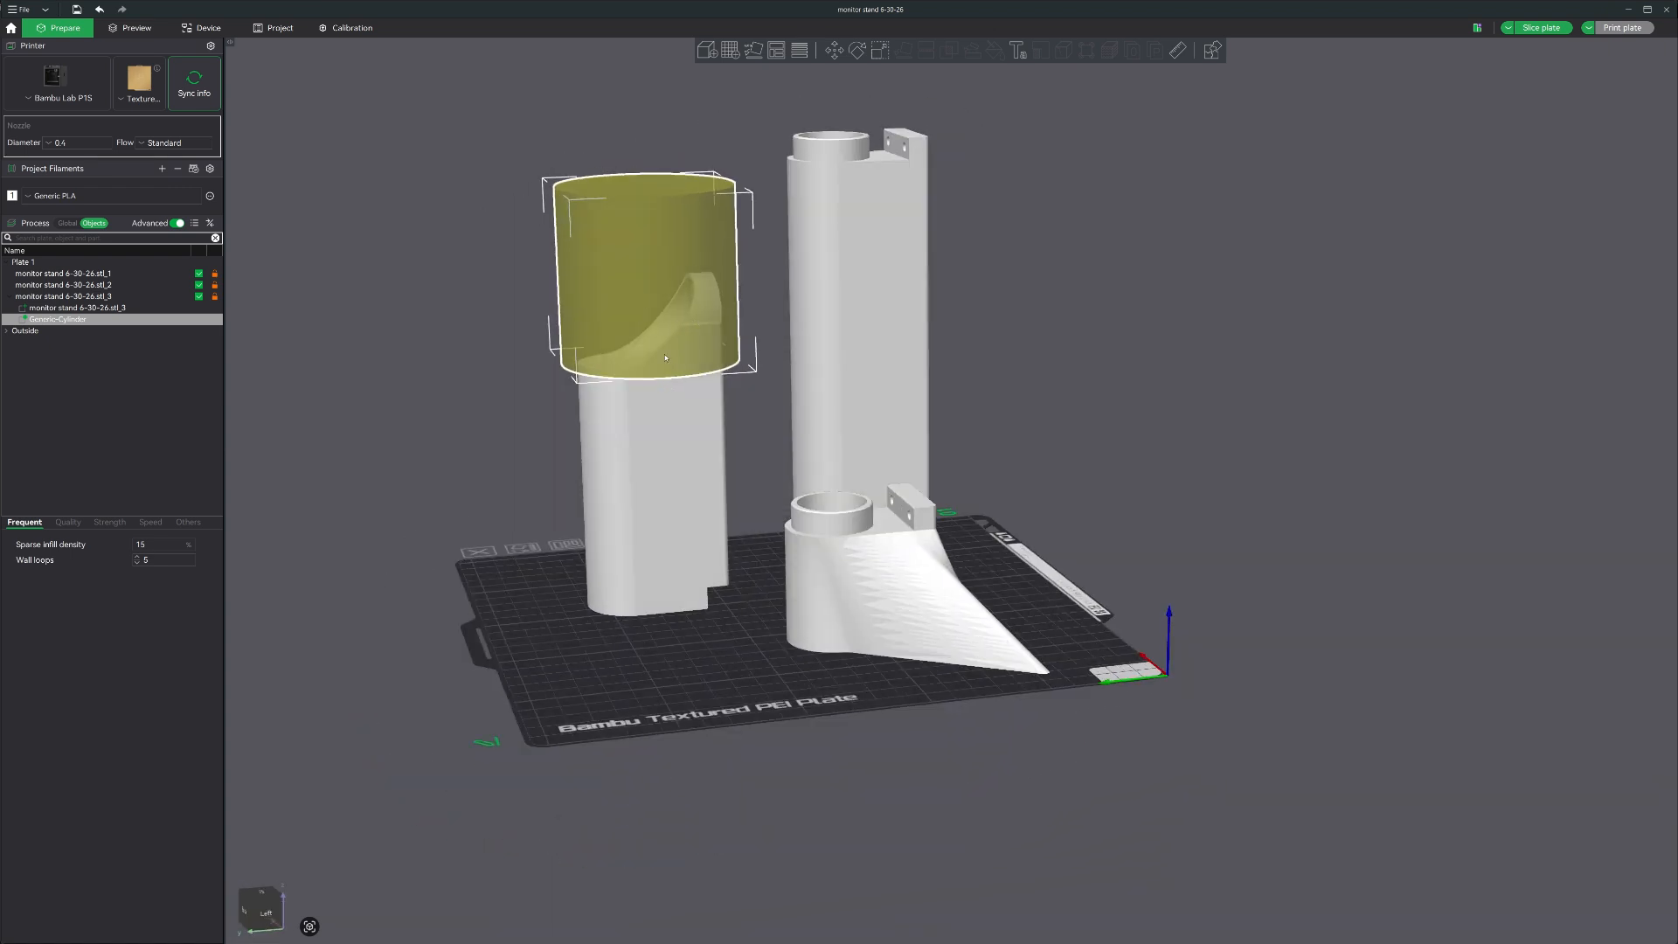
left_click(65, 523)
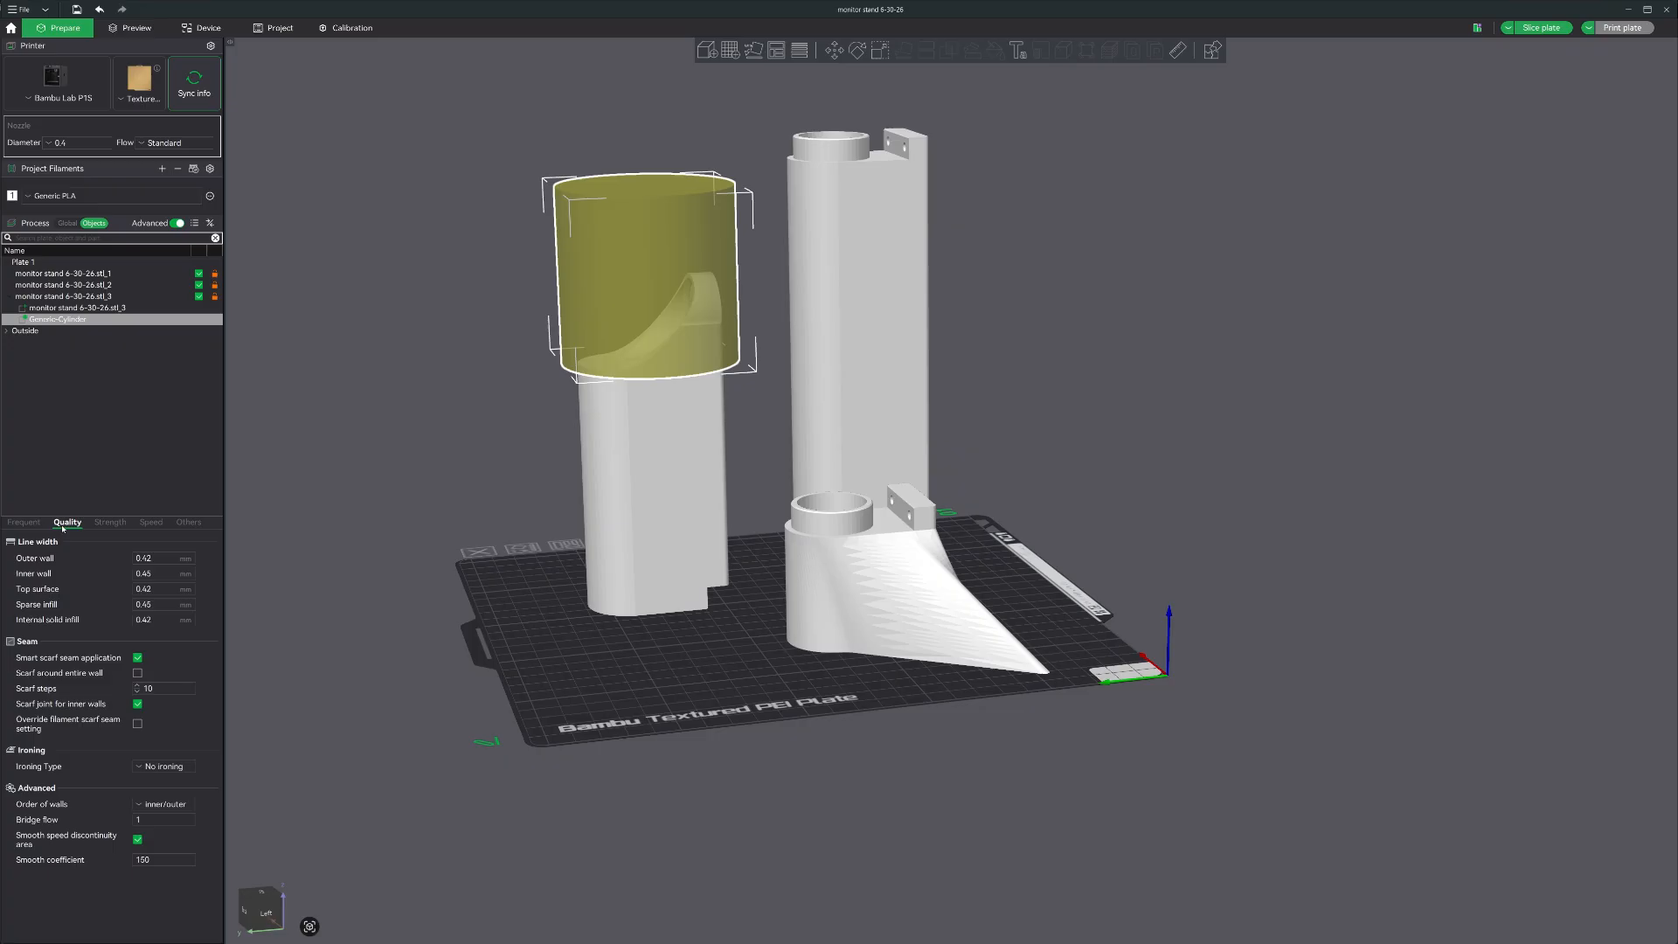
left_click(117, 522)
scroll(118, 616, "down", 2)
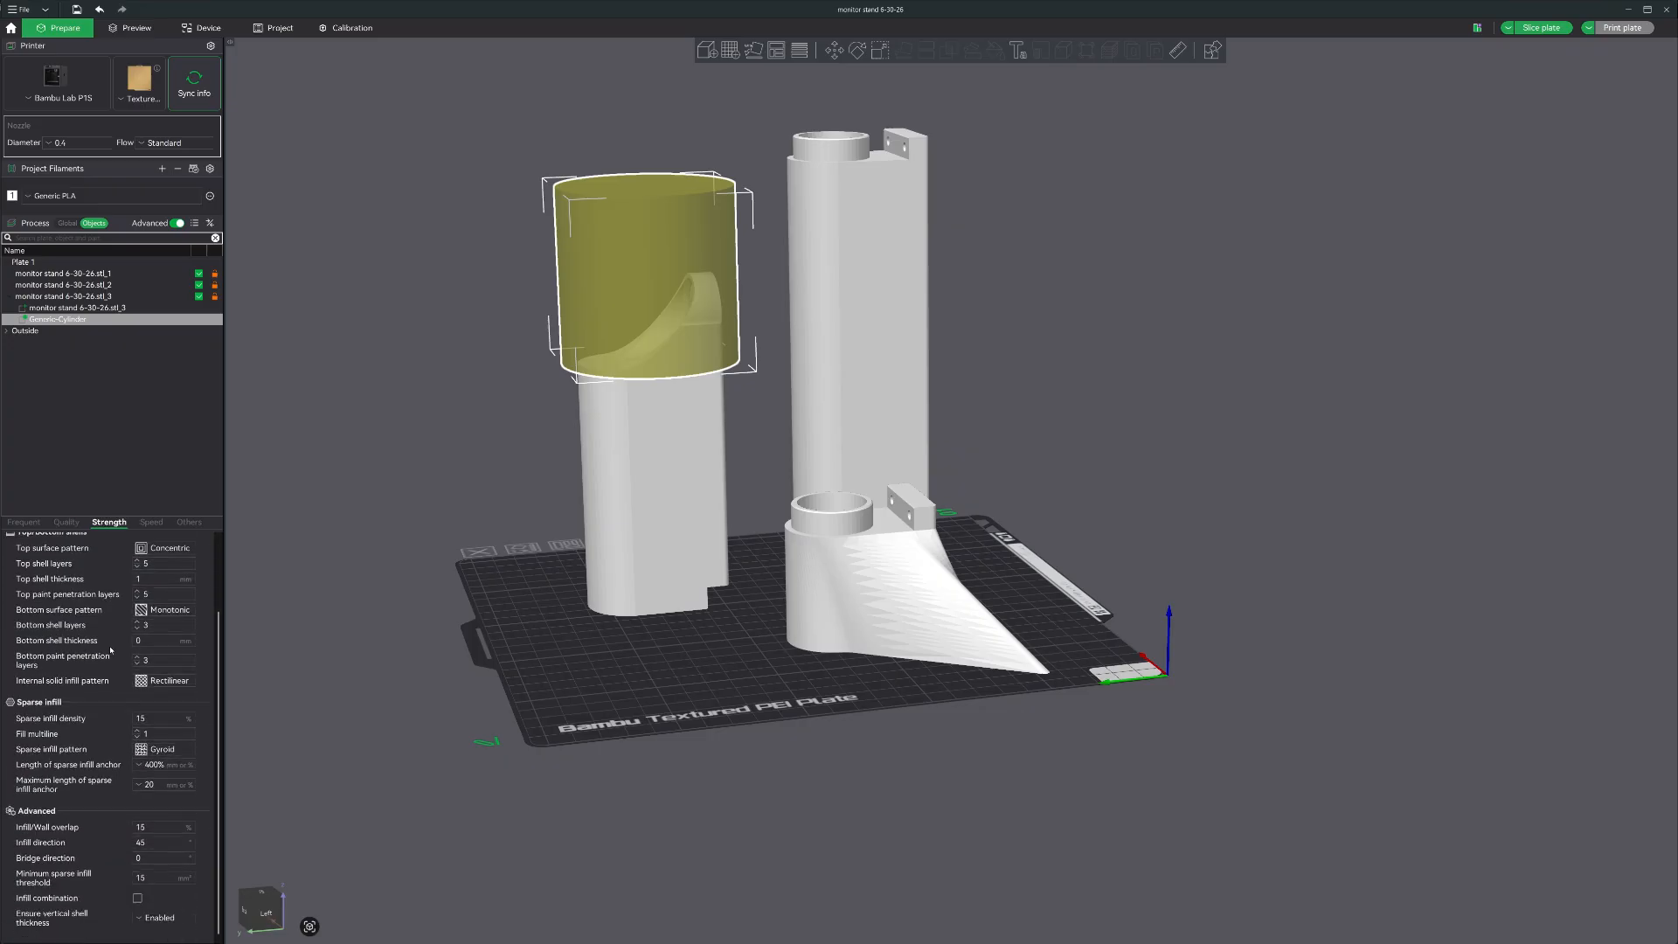
left_click_drag(159, 720, 27, 727)
type("100")
key("Return")
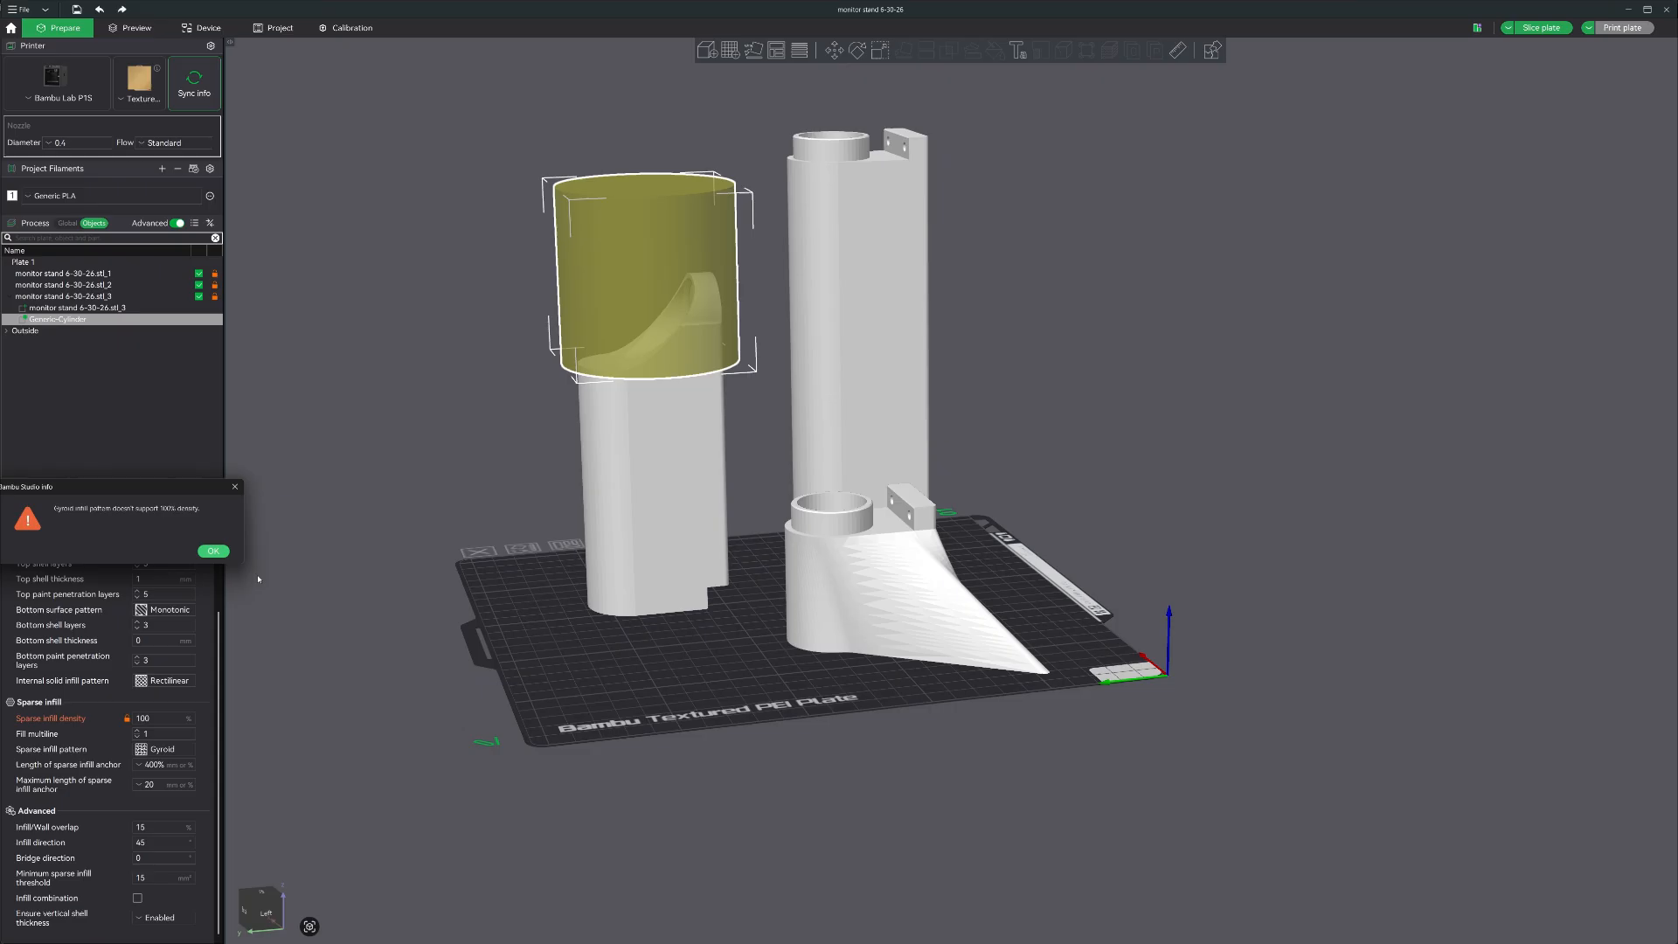
left_click(211, 551)
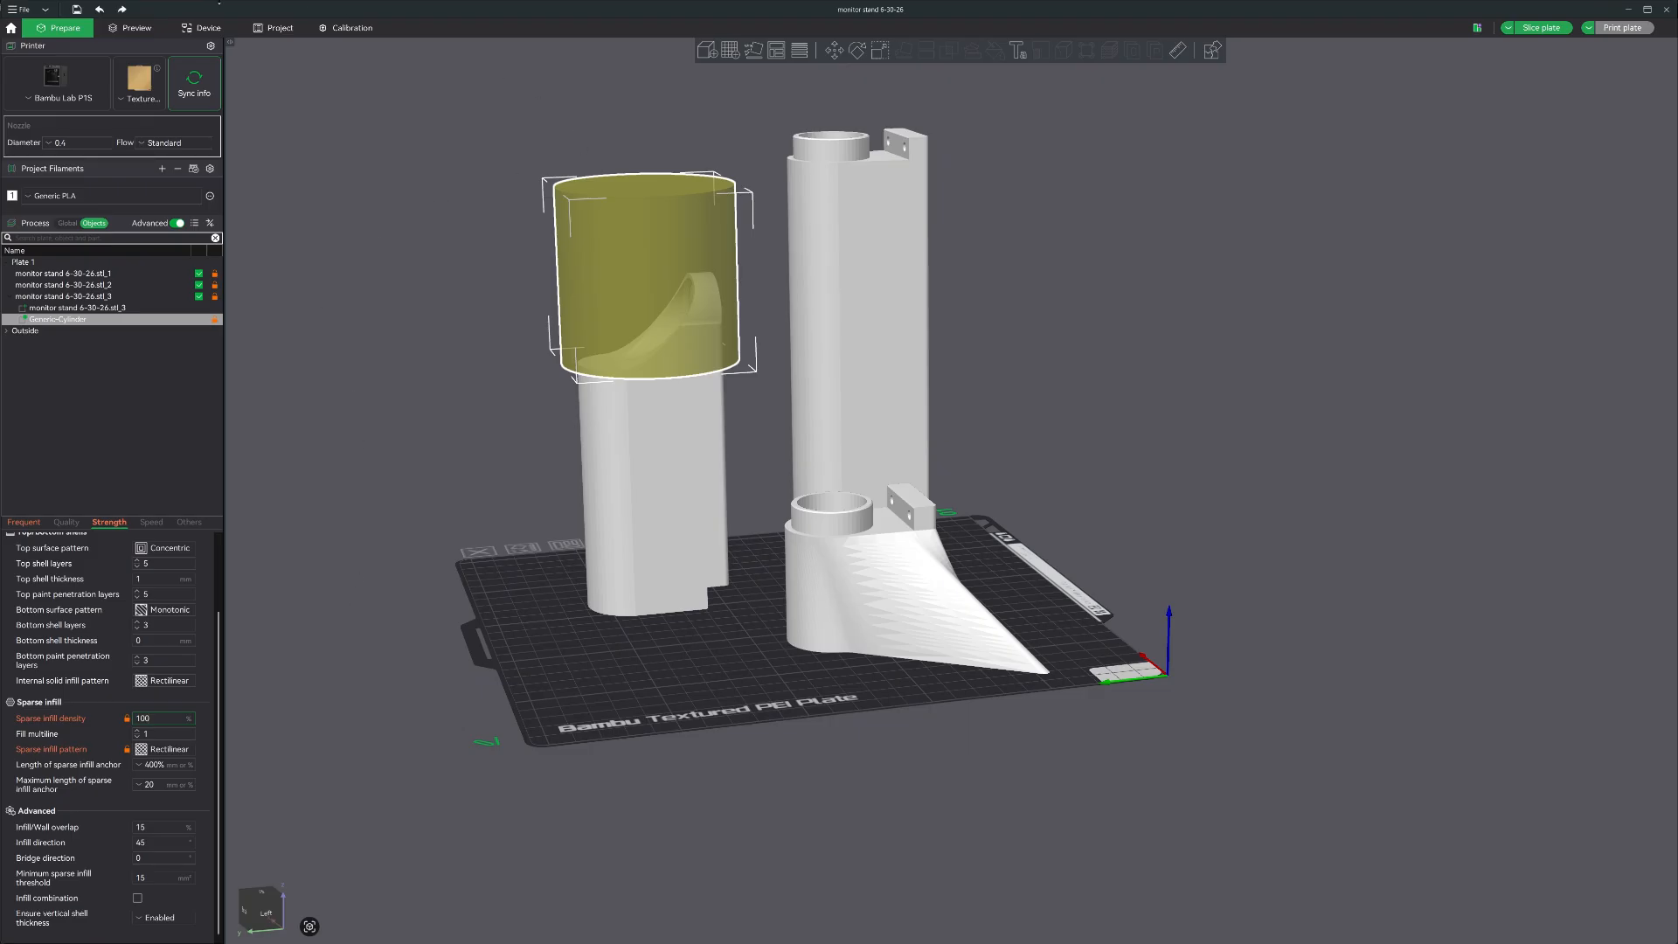
left_click(133, 27)
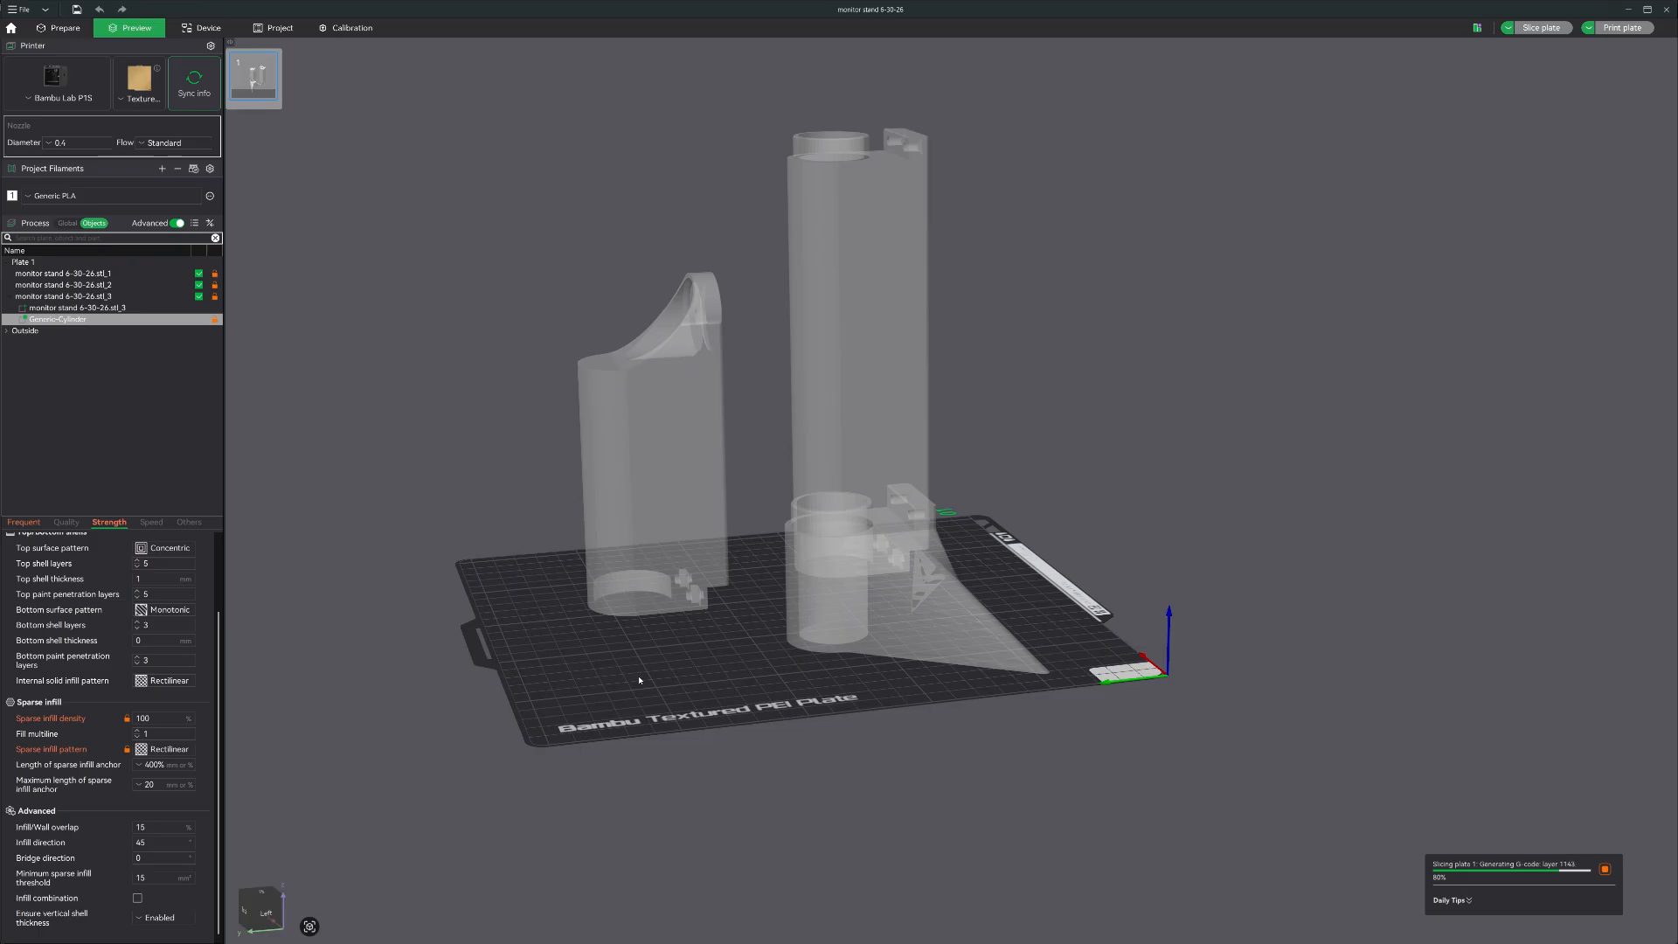
left_click_drag(638, 679, 627, 710)
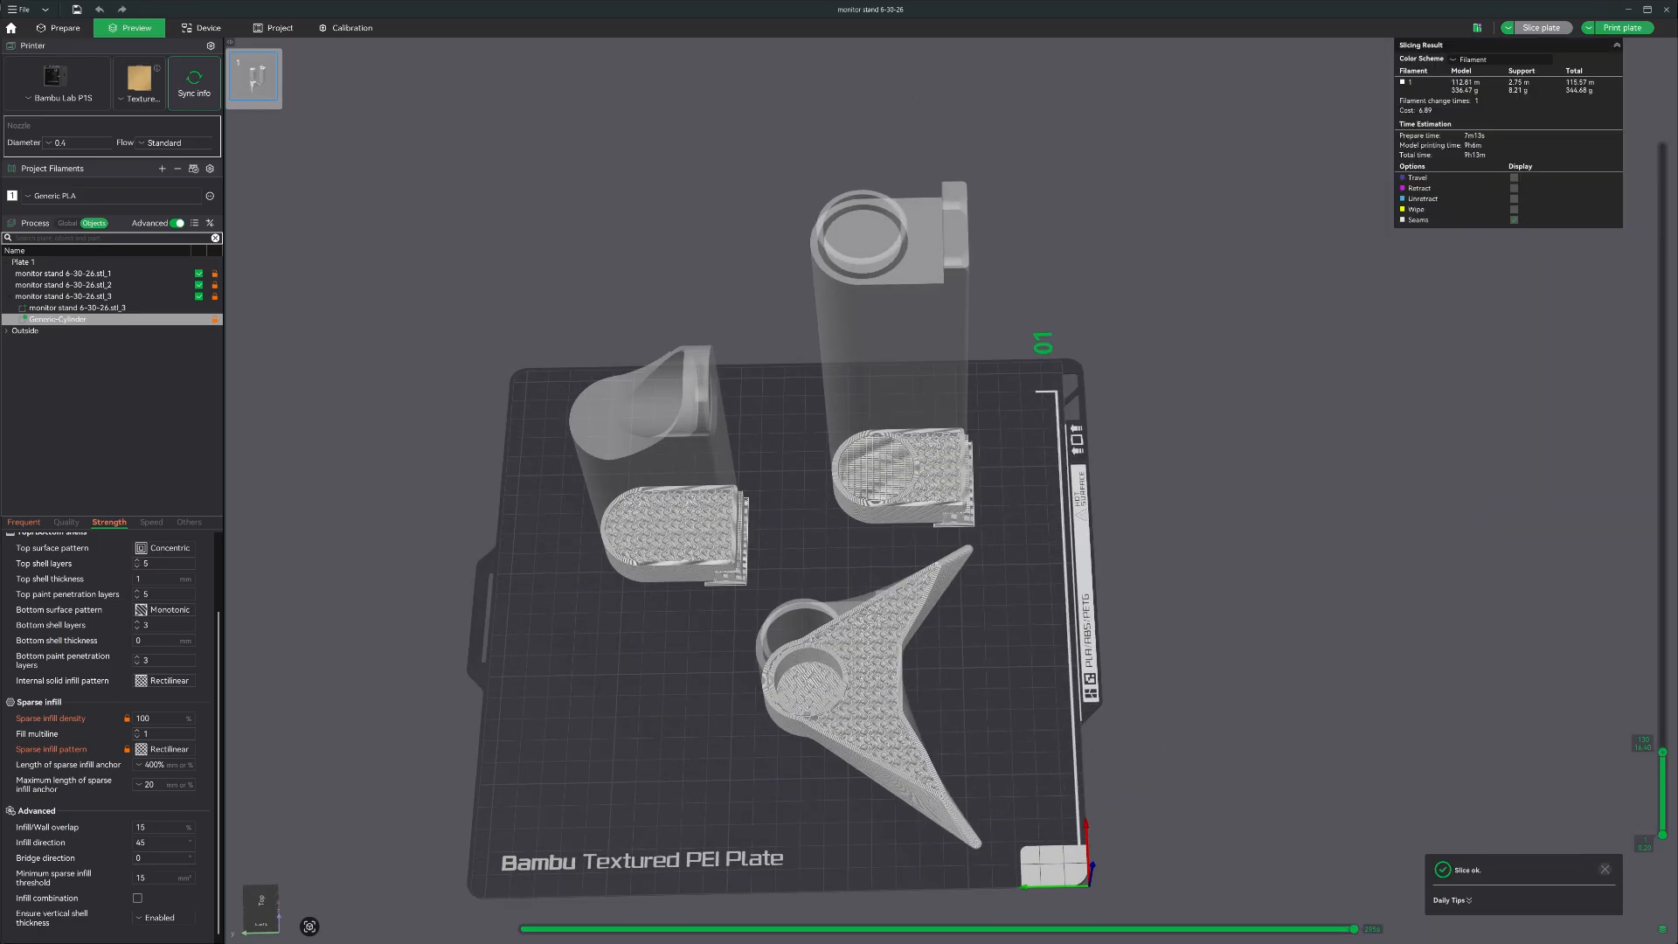
- Reset the flared base's top shell layers override to the default of 5 and re-slice the plate
left_click_drag(1663, 751, 1570, 107)
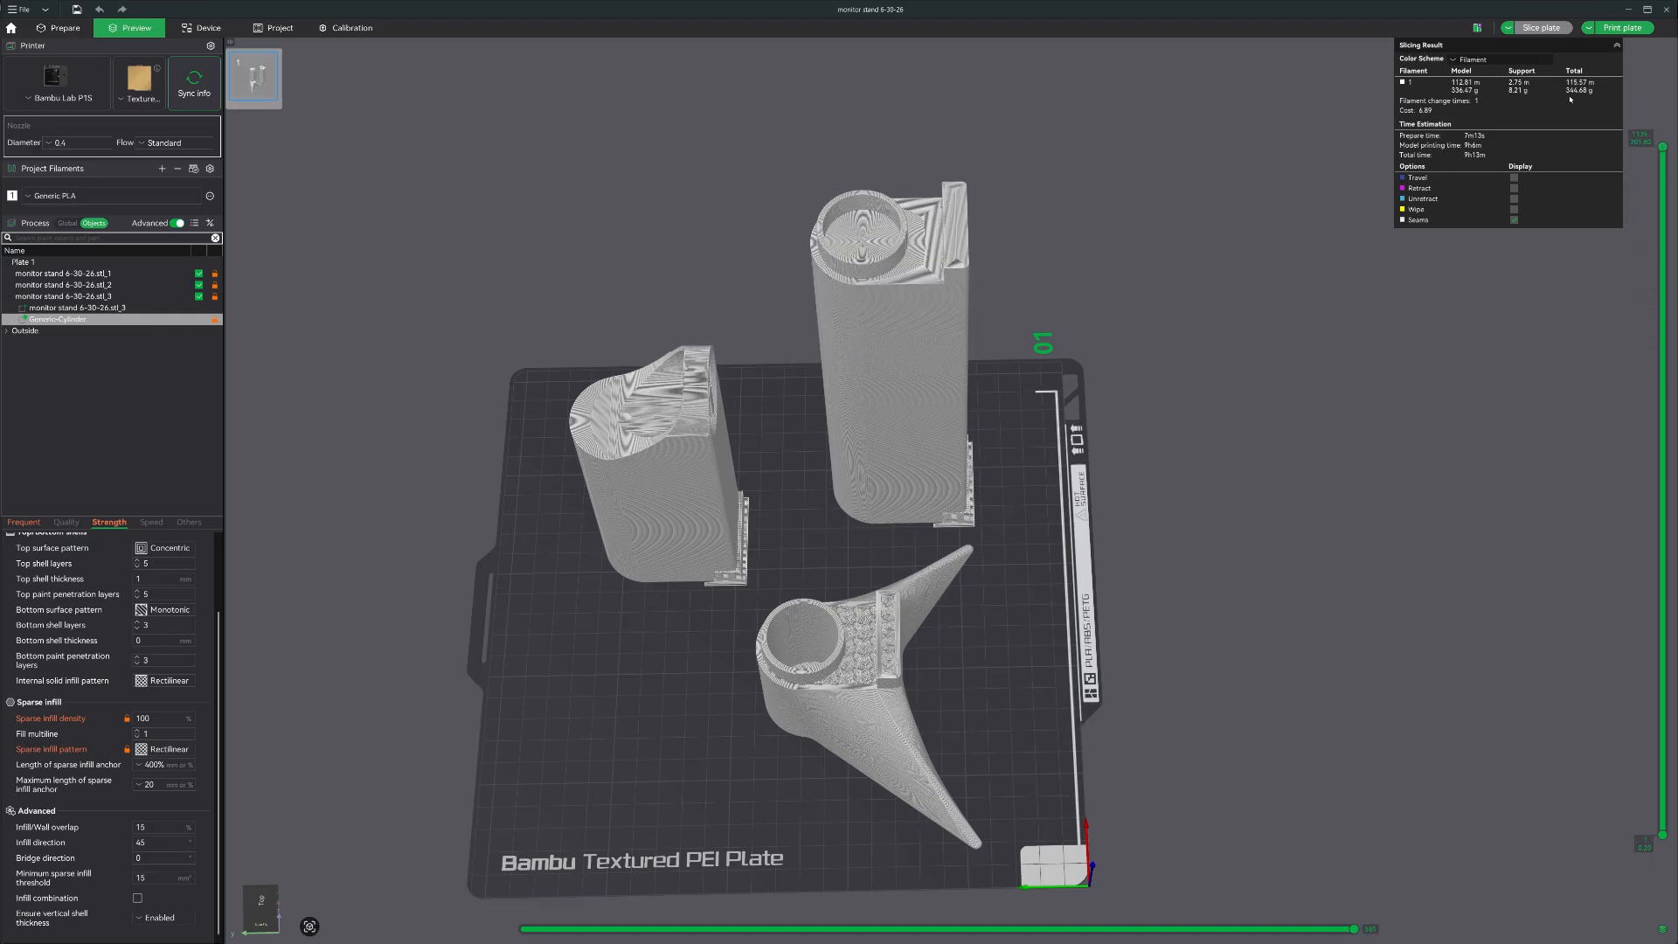
left_click_drag(1133, 553, 781, 620)
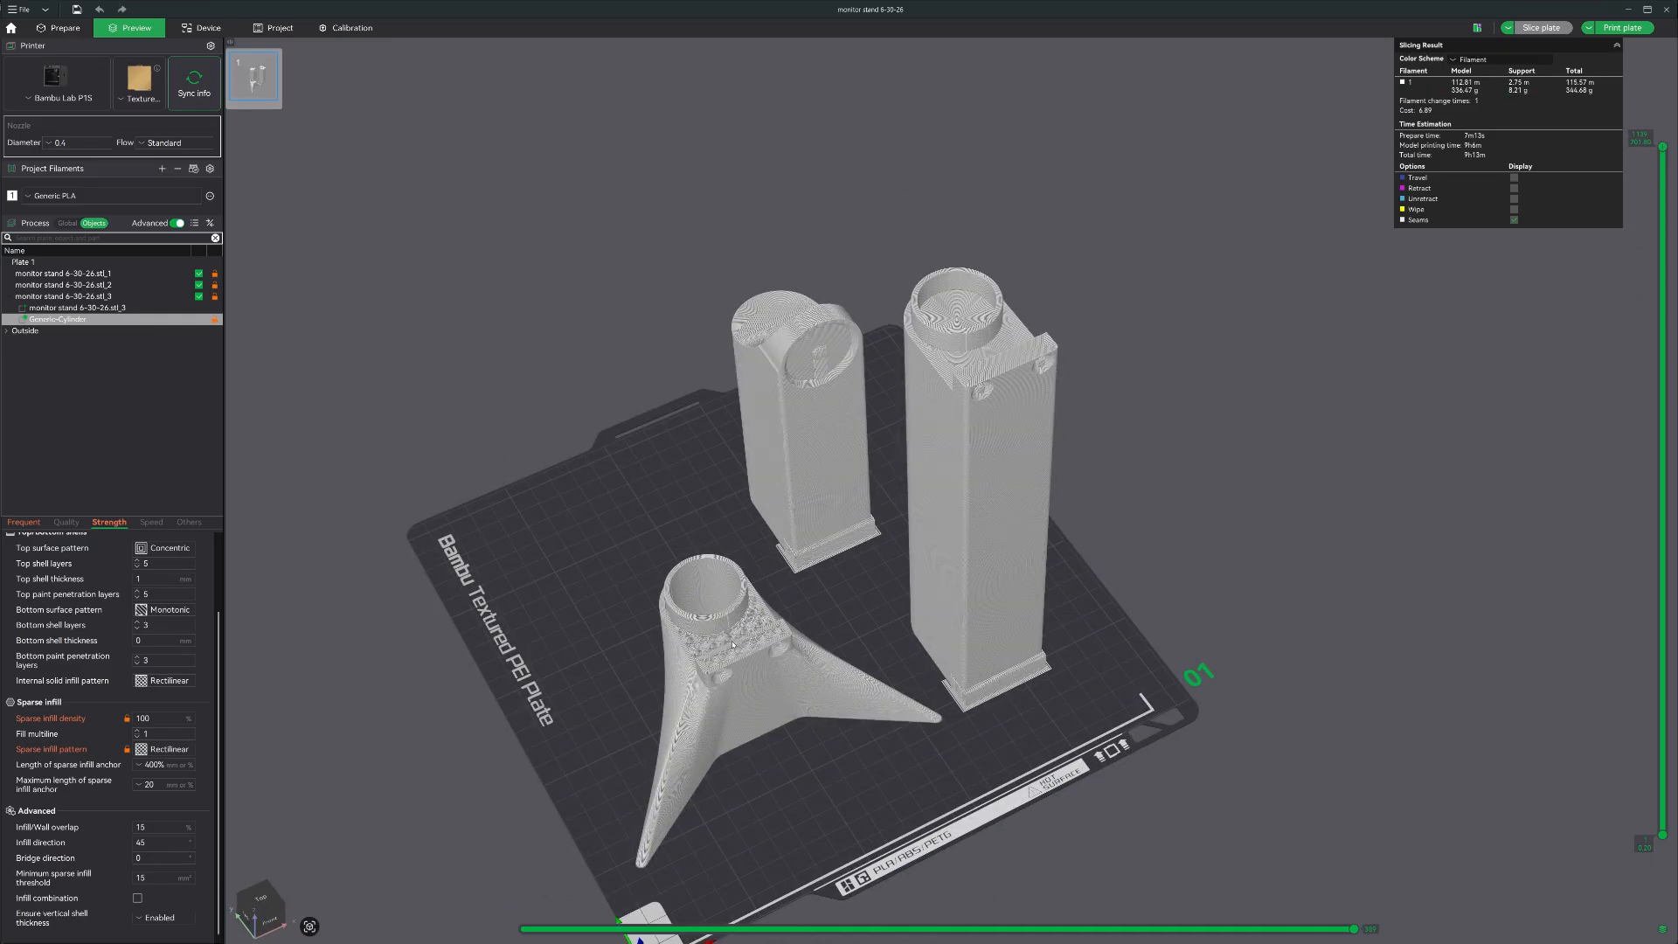
left_click_drag(710, 722, 735, 678)
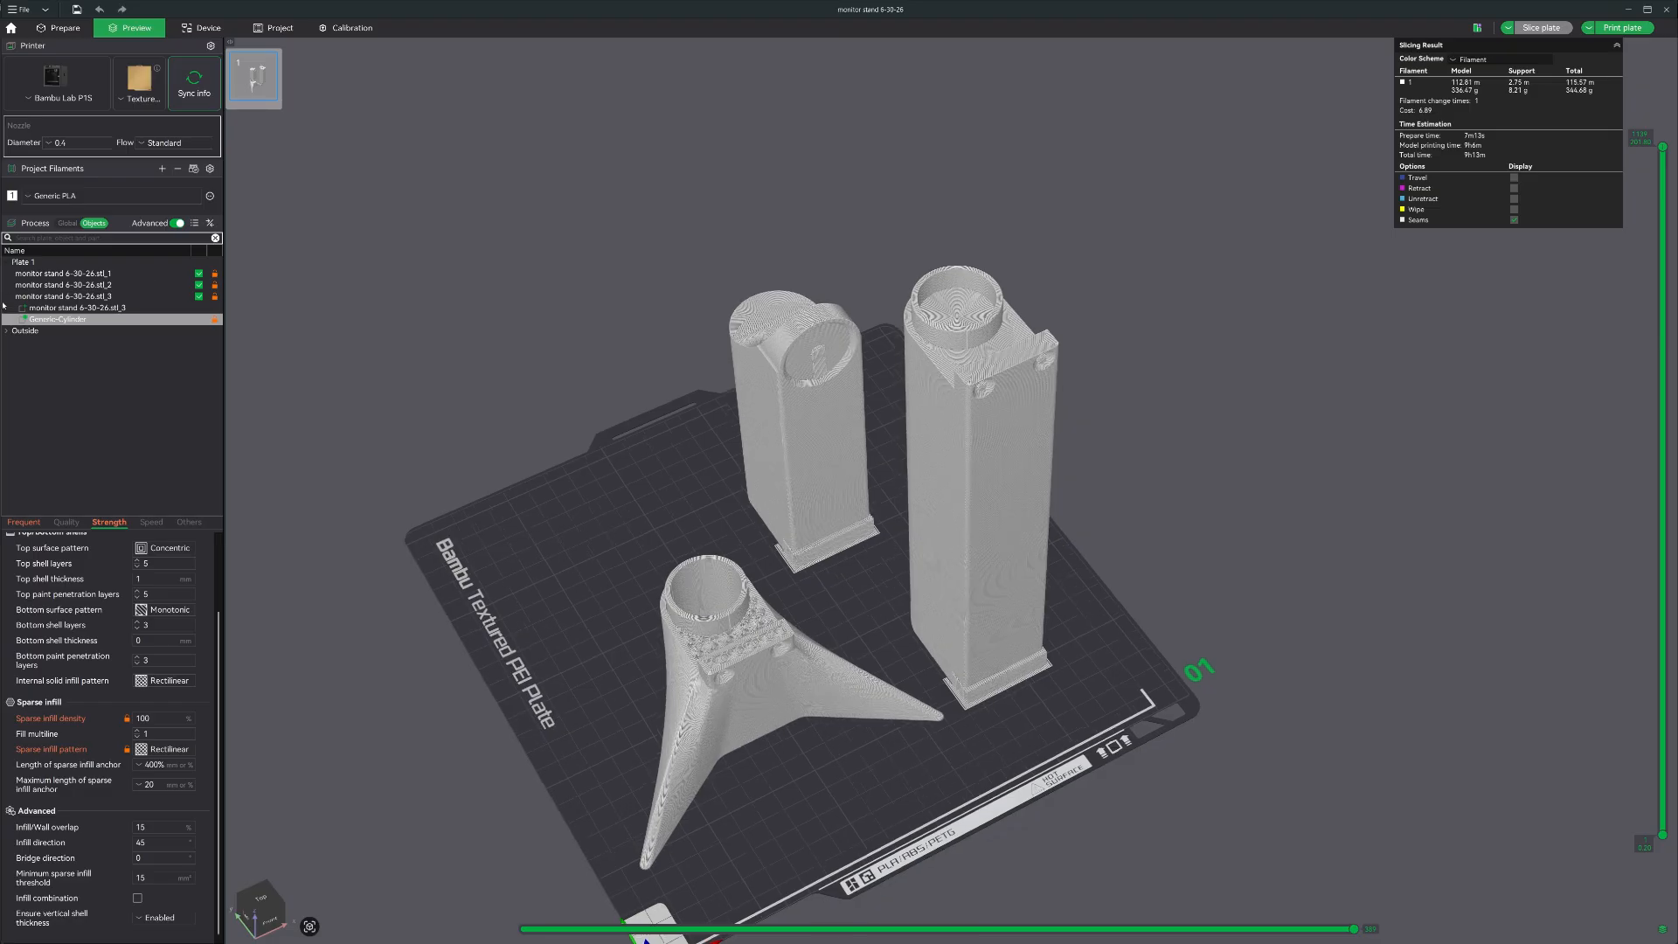
left_click(62, 275)
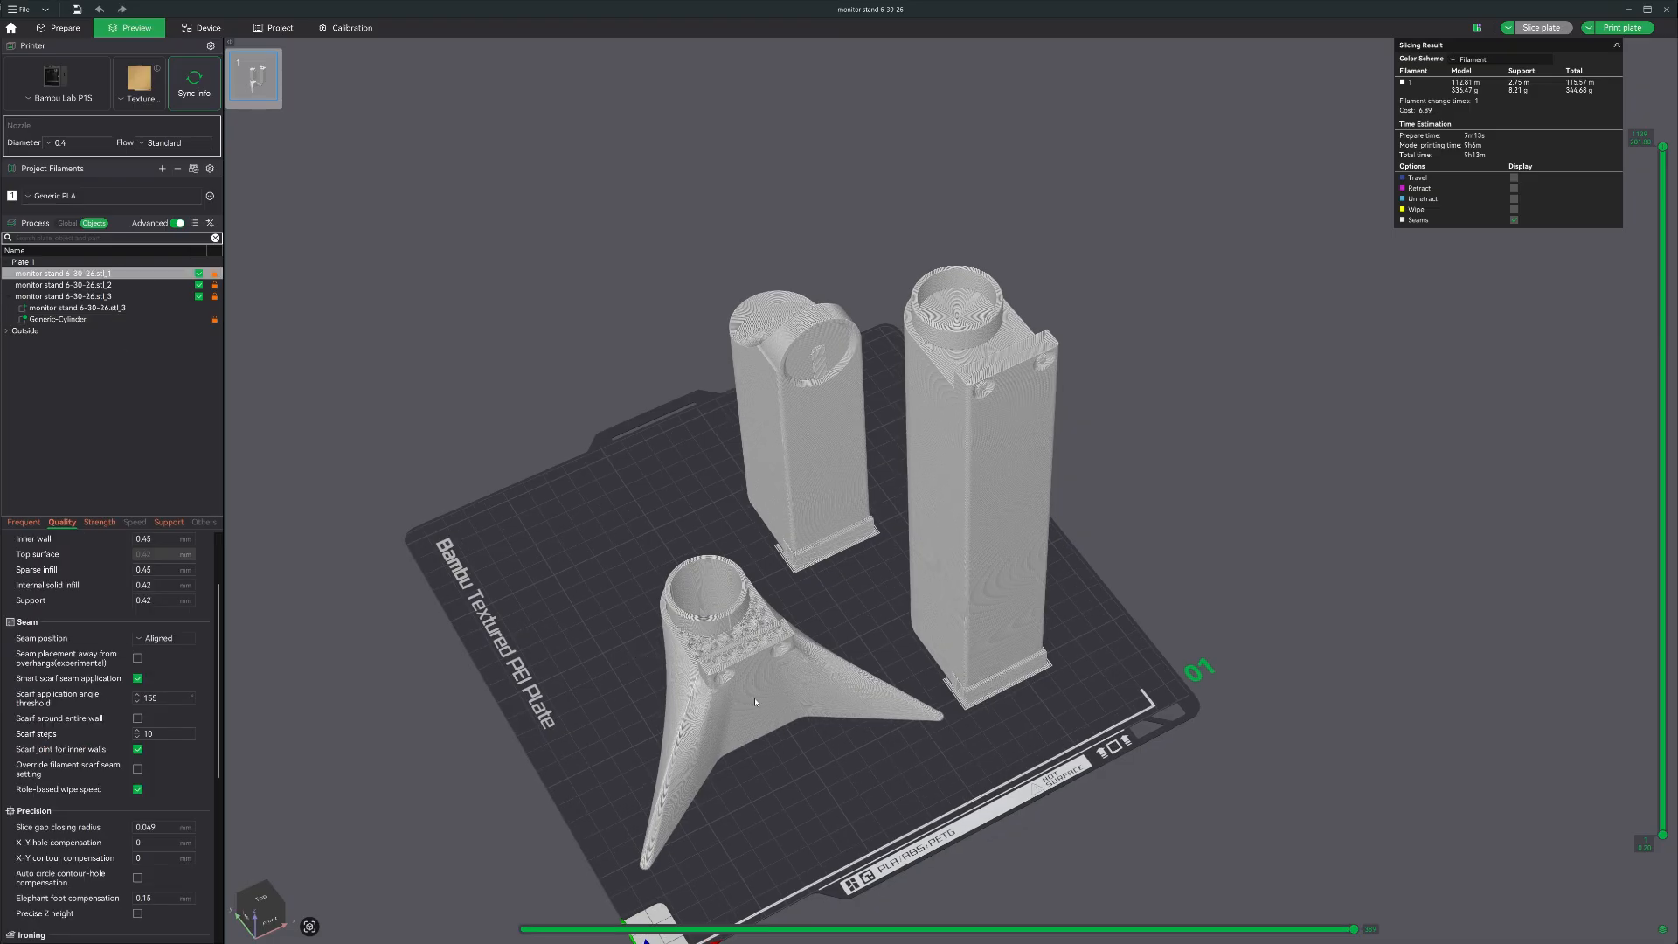
left_click(58, 27)
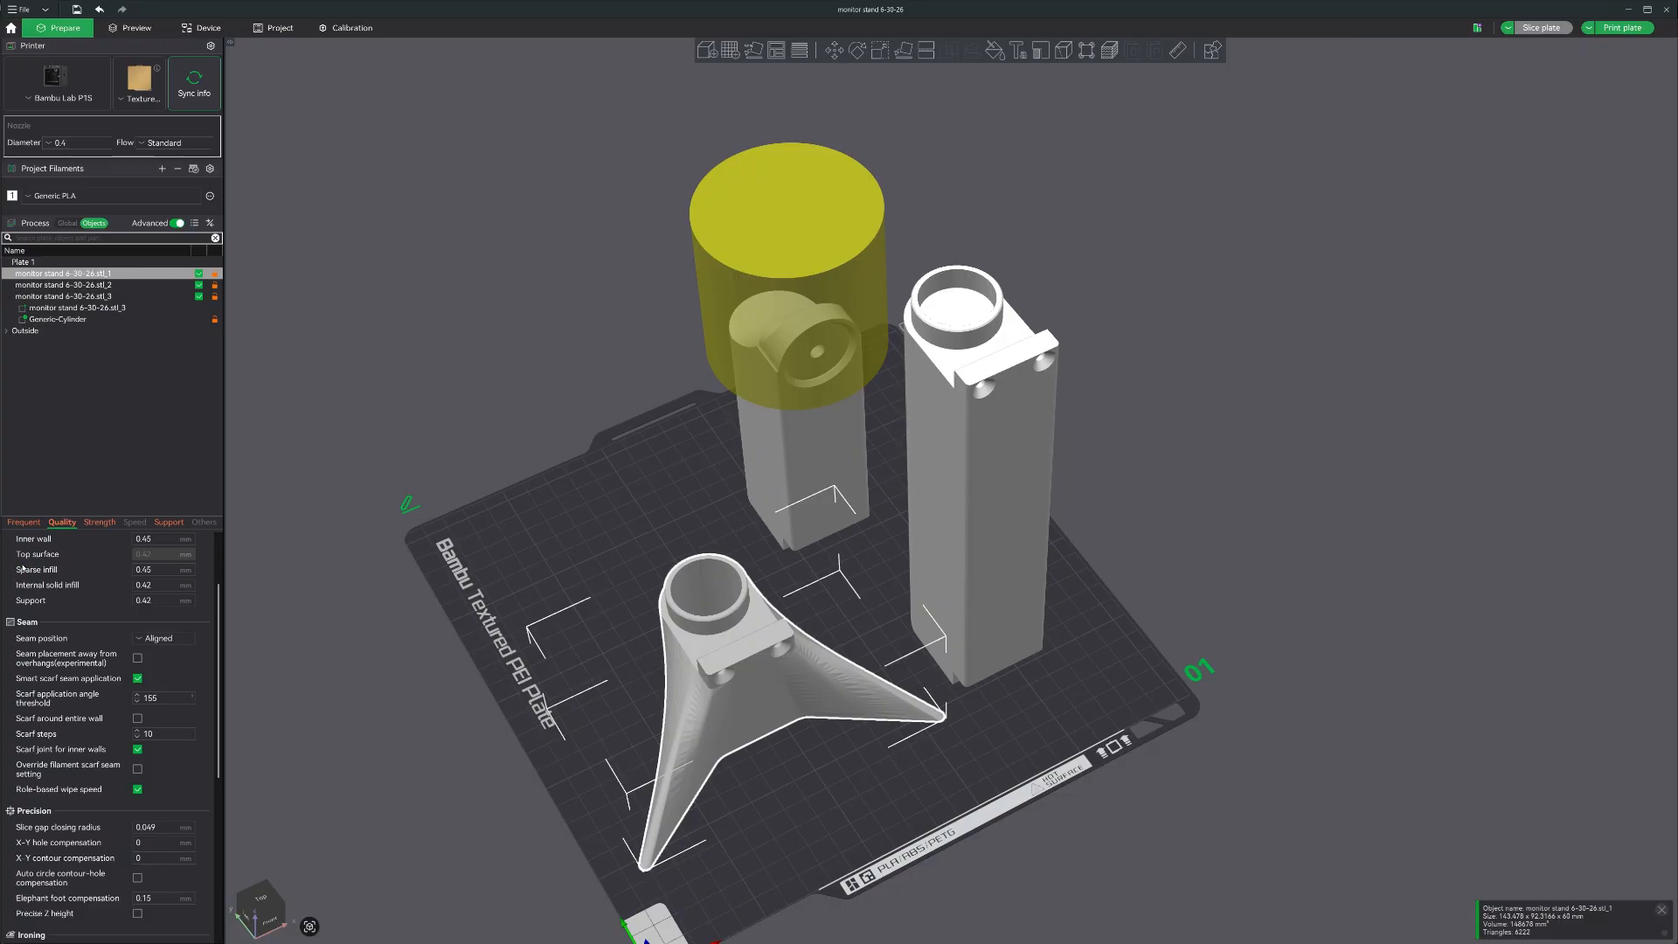
scroll(159, 655, "up", 2)
left_click(100, 522)
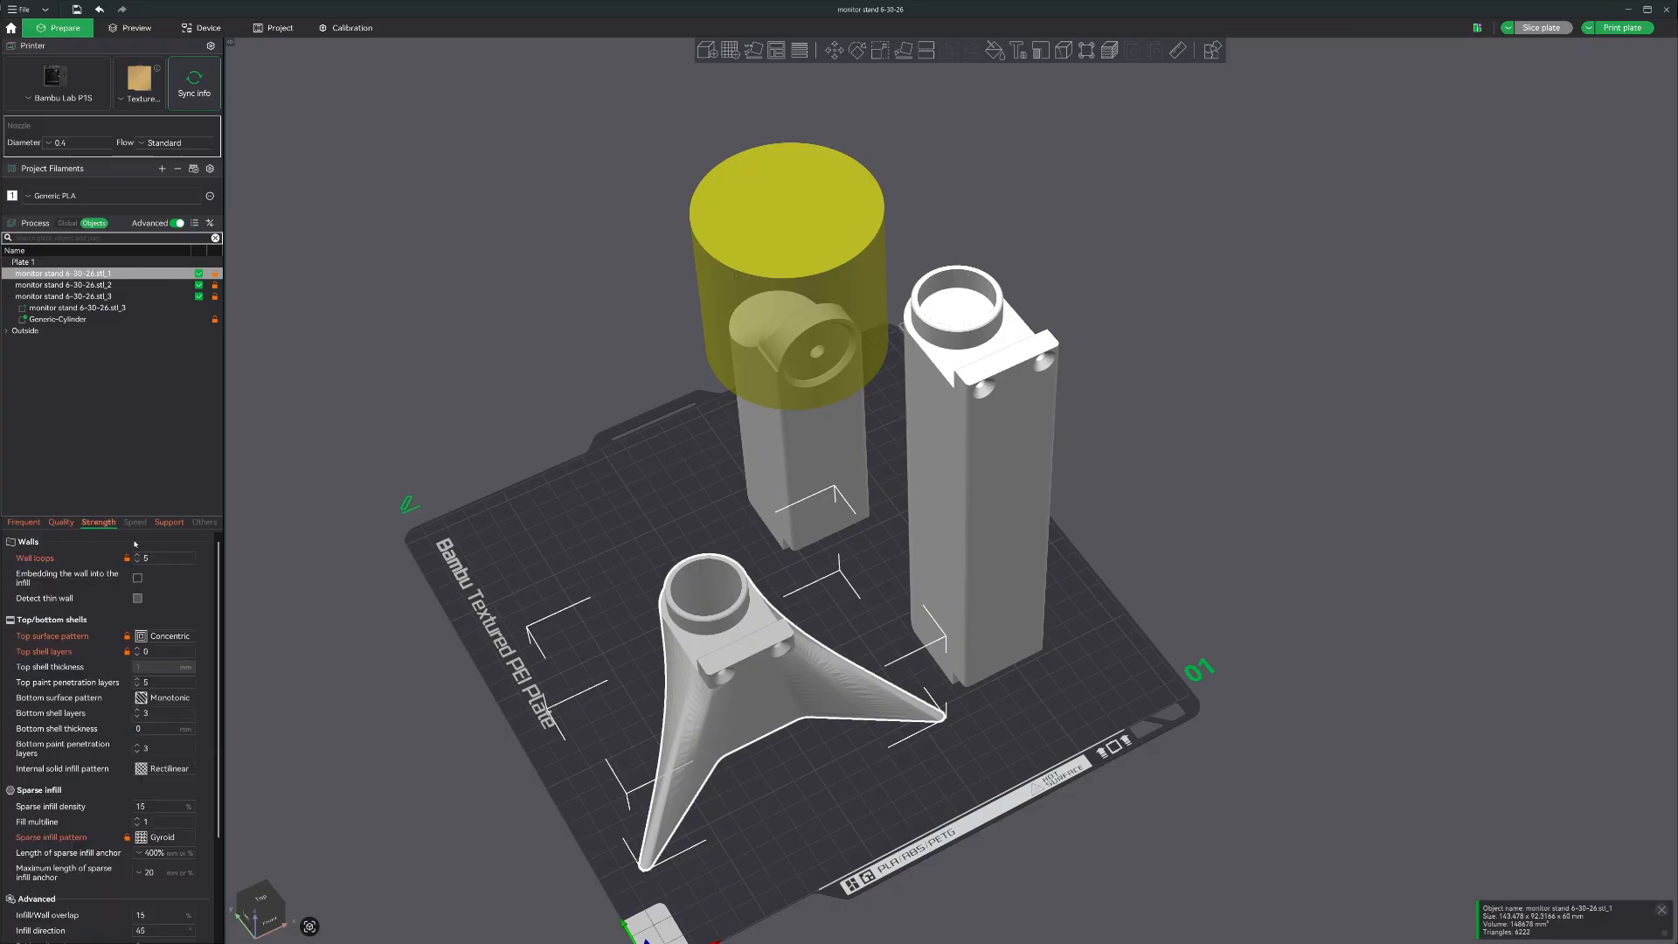
scroll(163, 688, "down", 2)
left_click(146, 742)
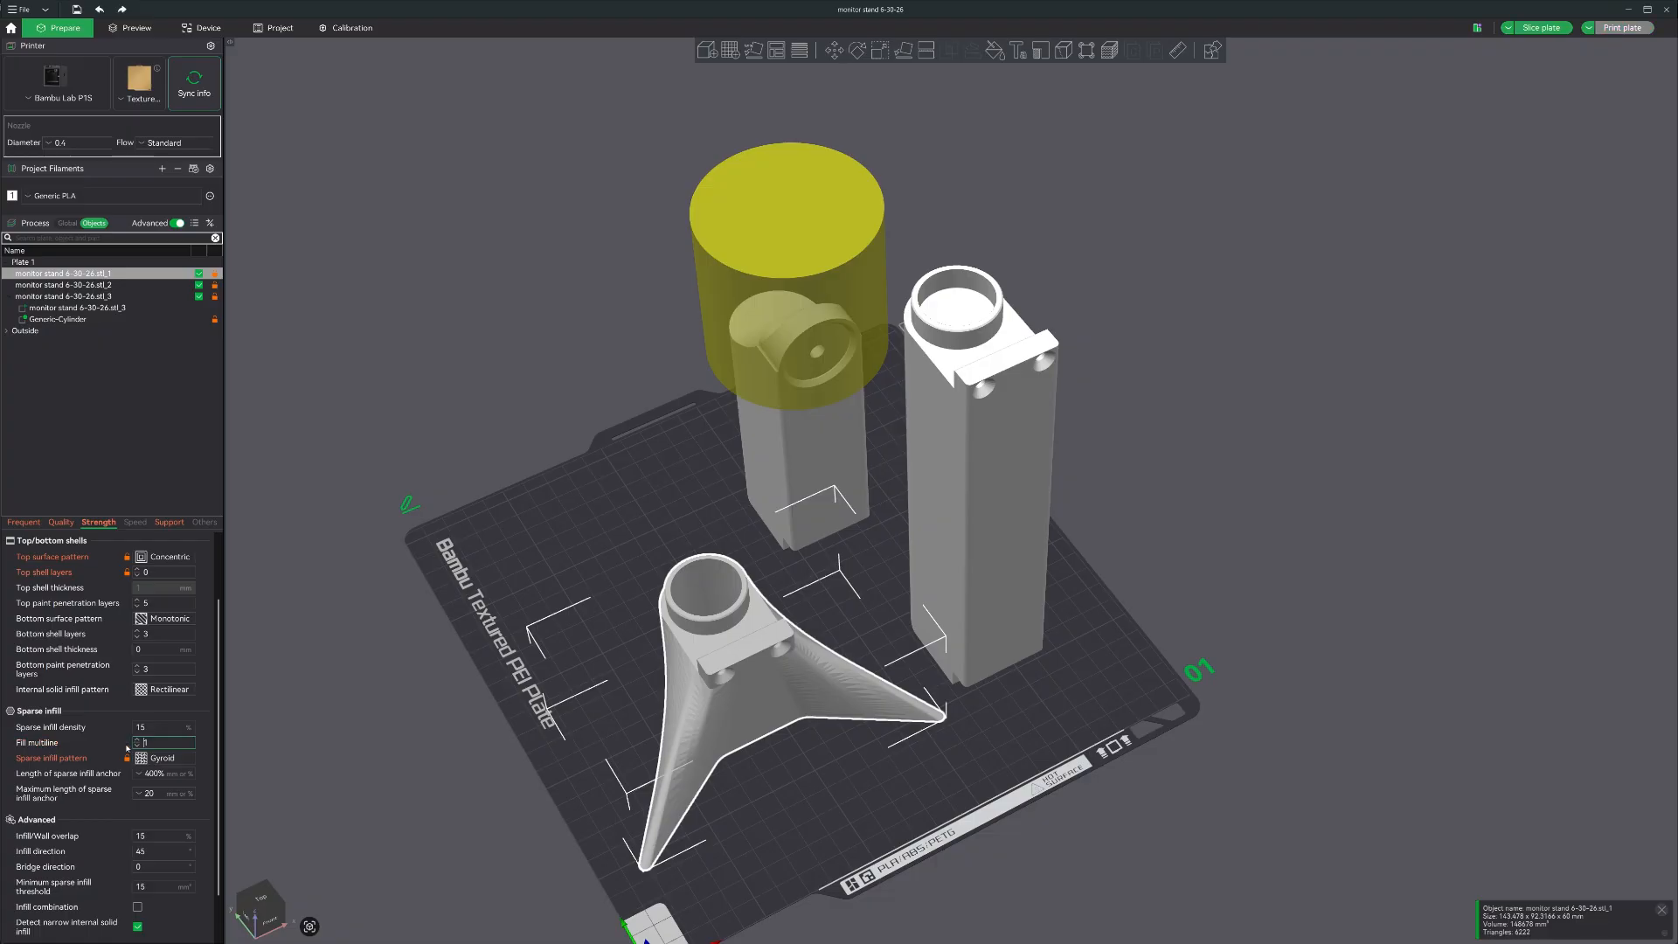
scroll(111, 660, "up", 2)
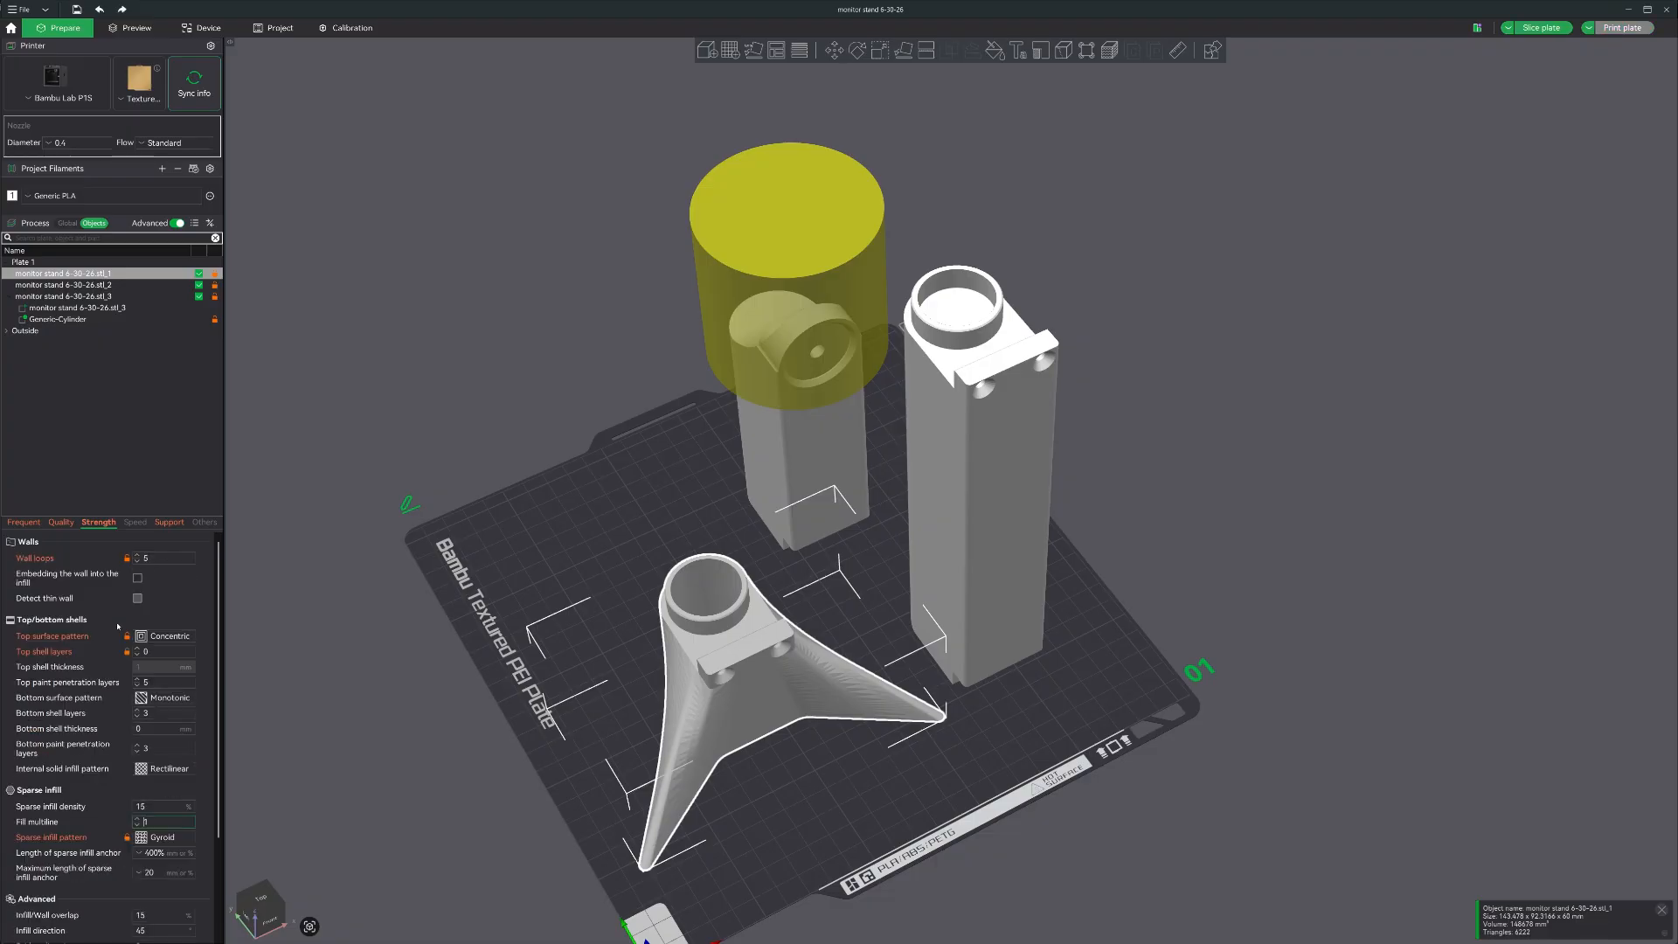
left_click(127, 651)
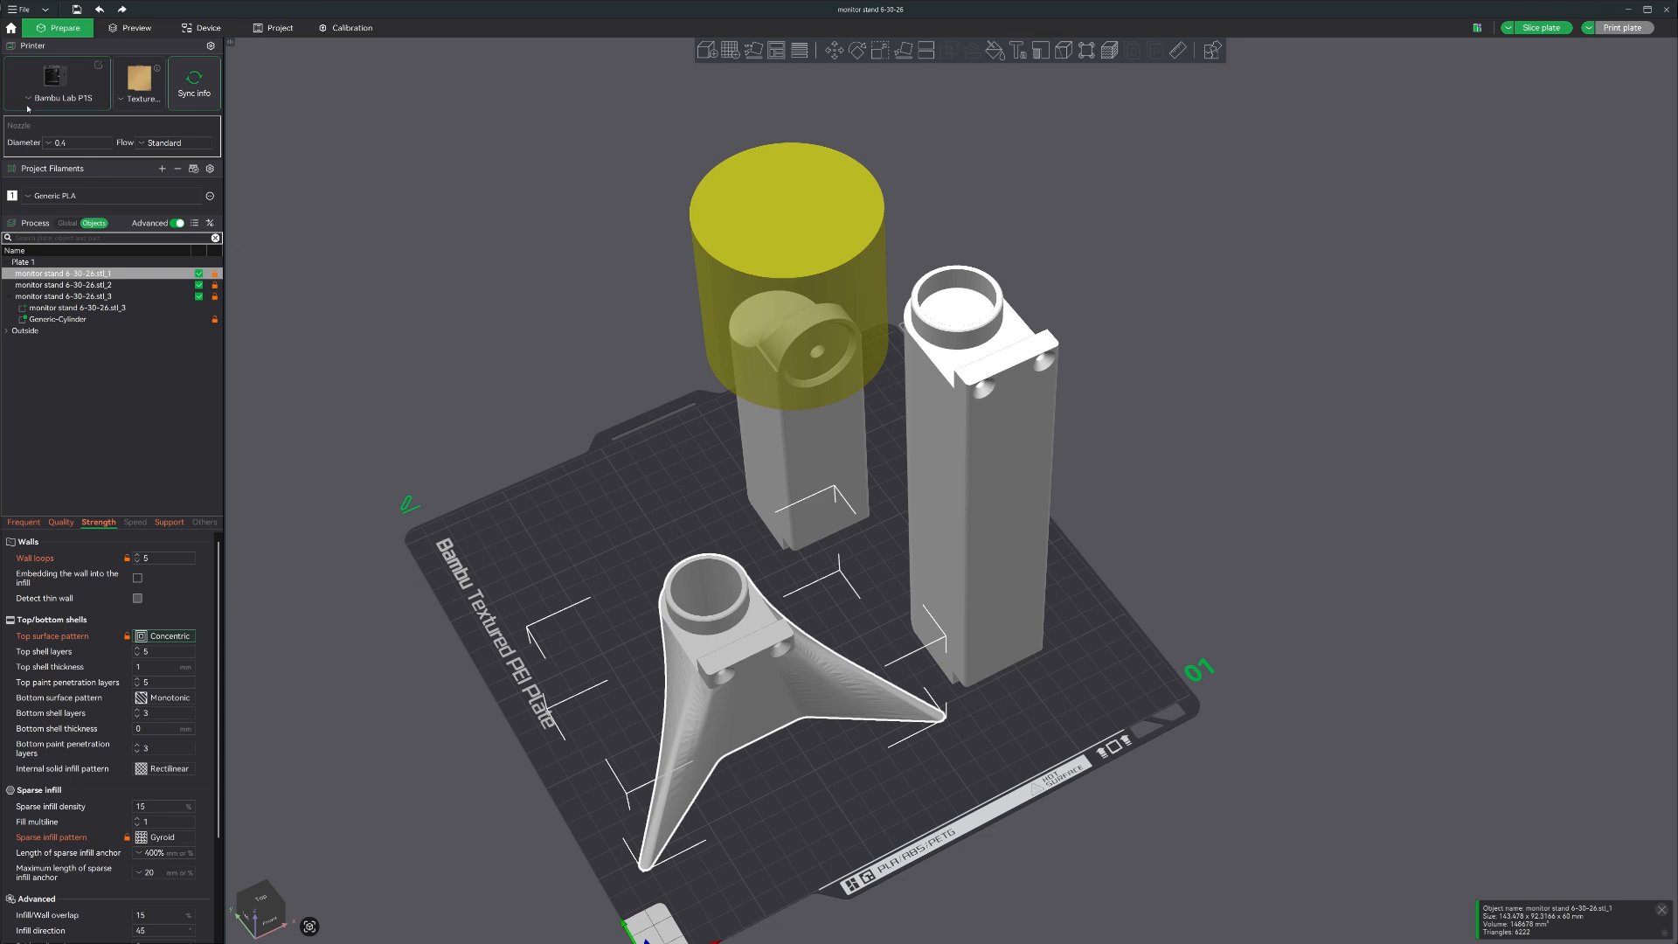
left_click(131, 27)
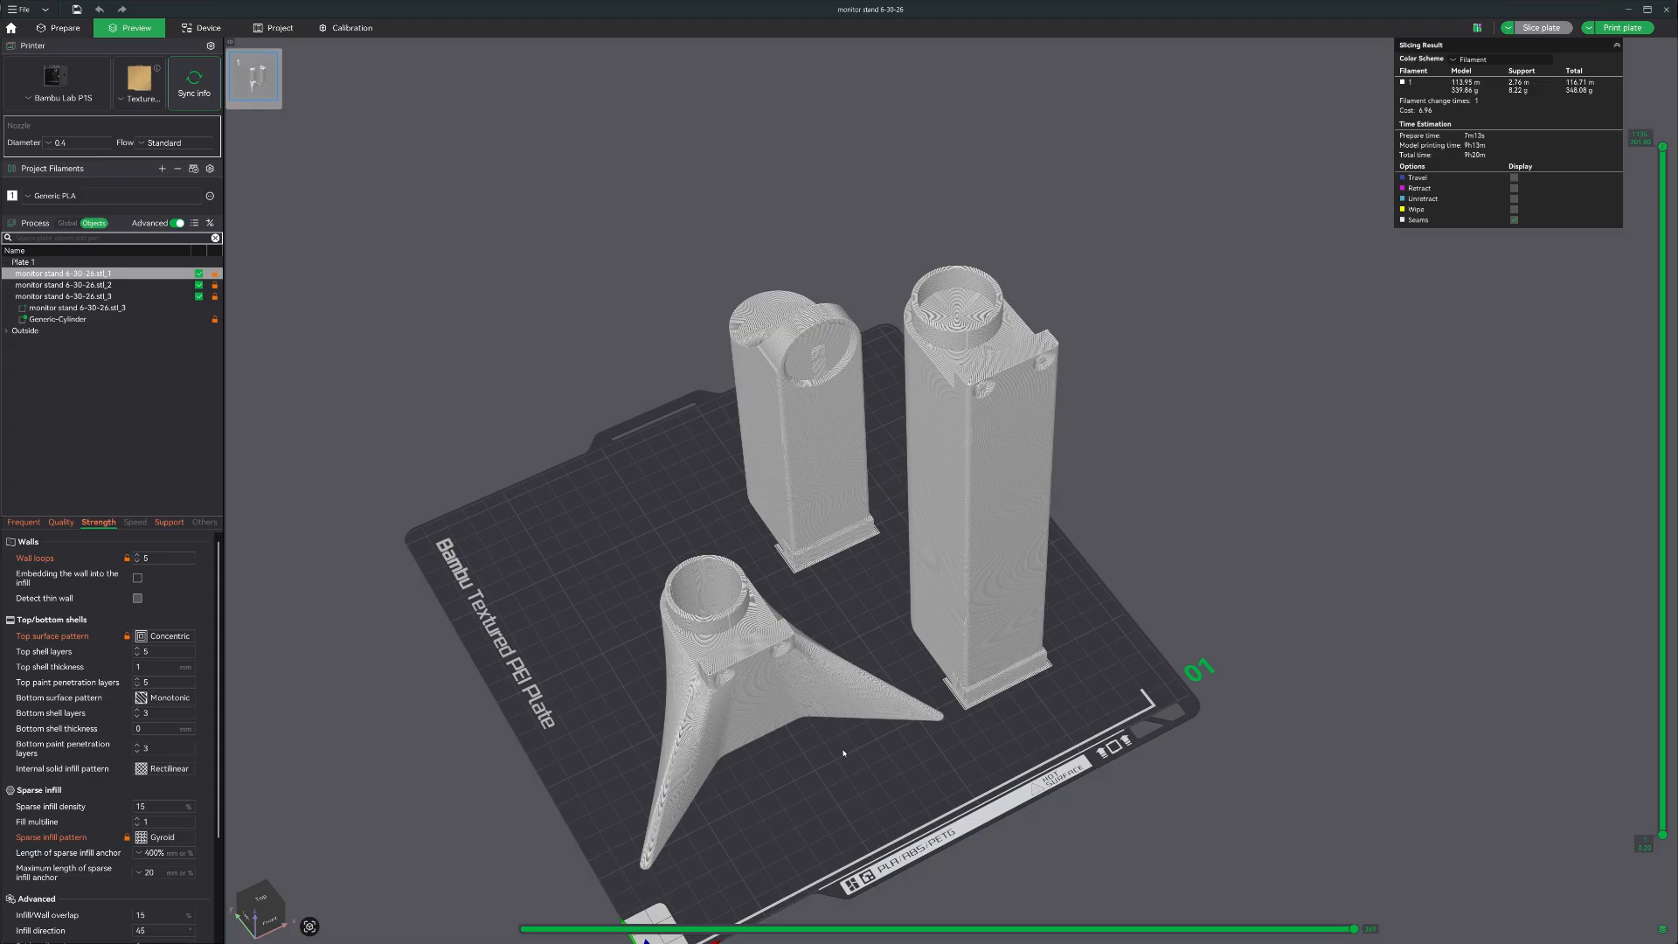
- Restrict the flared base's supports to the build plate only and re-slice the plate
scroll(844, 753, "up", 5)
mouse_move(776, 601)
left_mouse_down()
mouse_move(882, 583)
mouse_move(799, 595)
left_mouse_up()
scroll(655, 514, "up", 3)
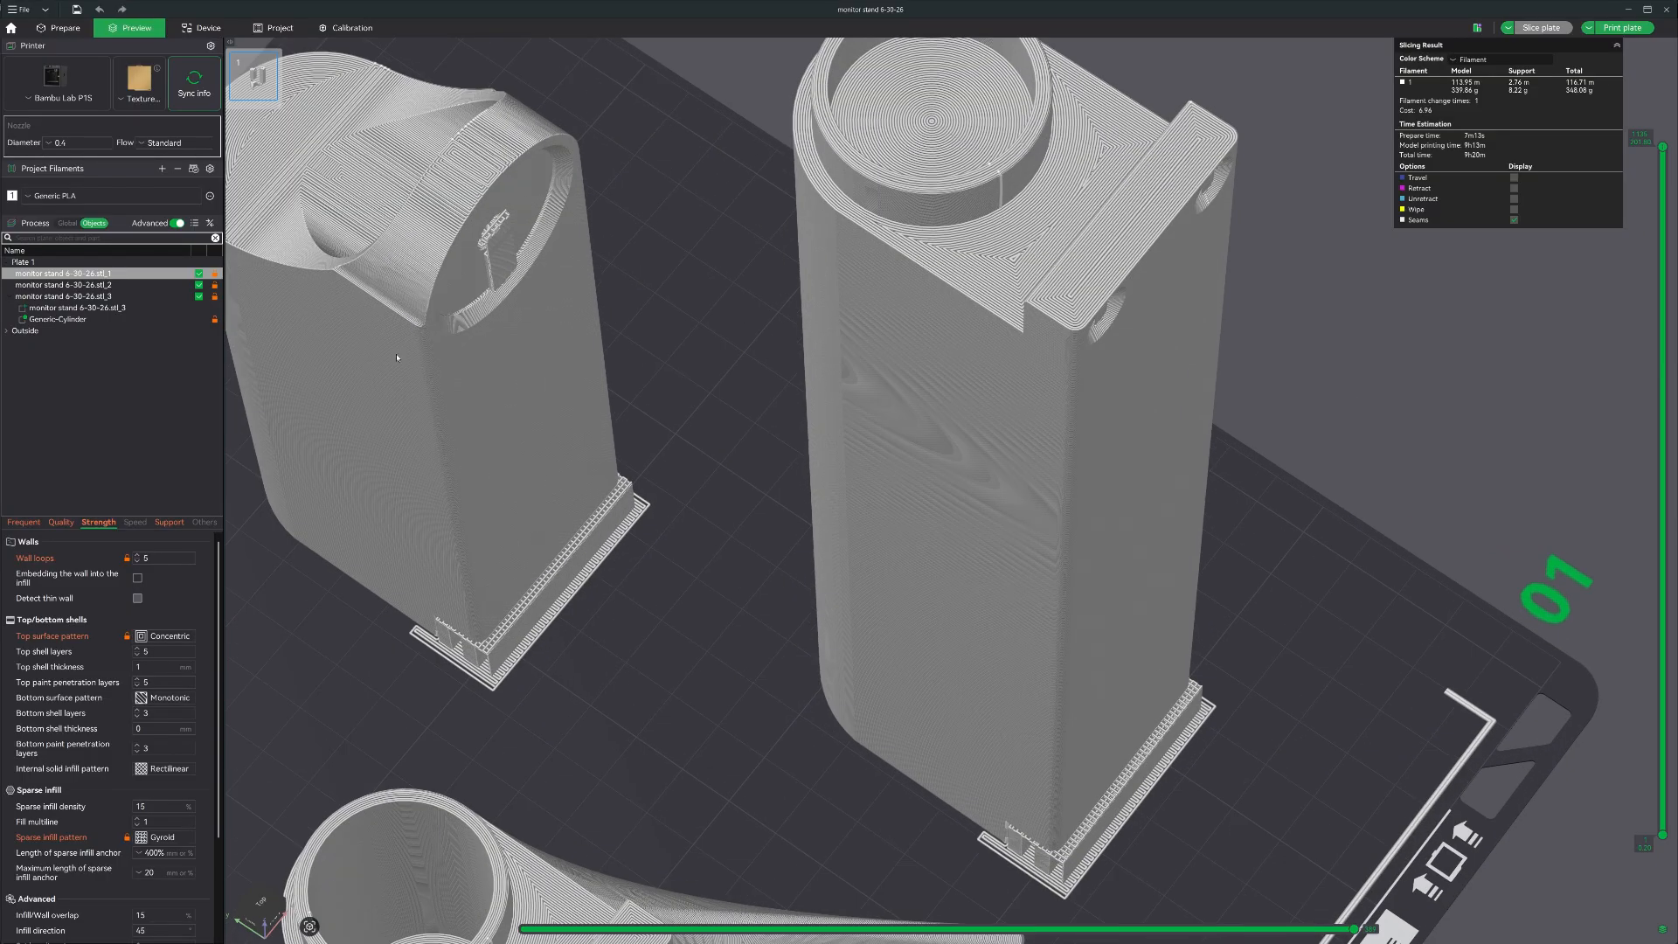
left_click(166, 522)
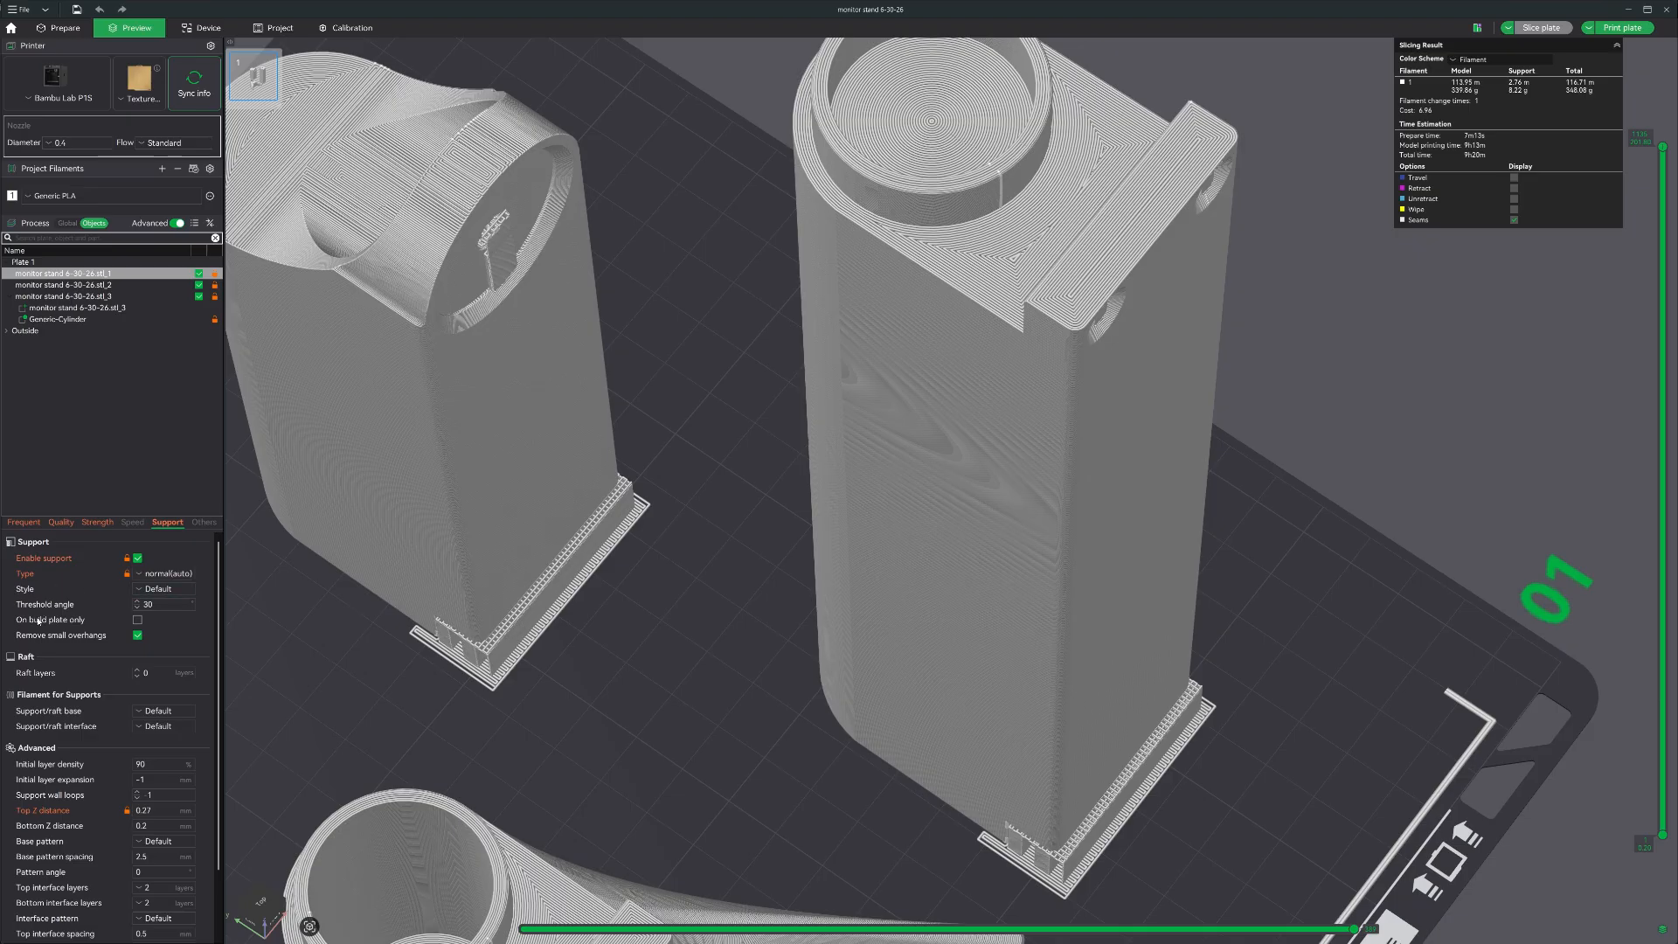
left_click(137, 620)
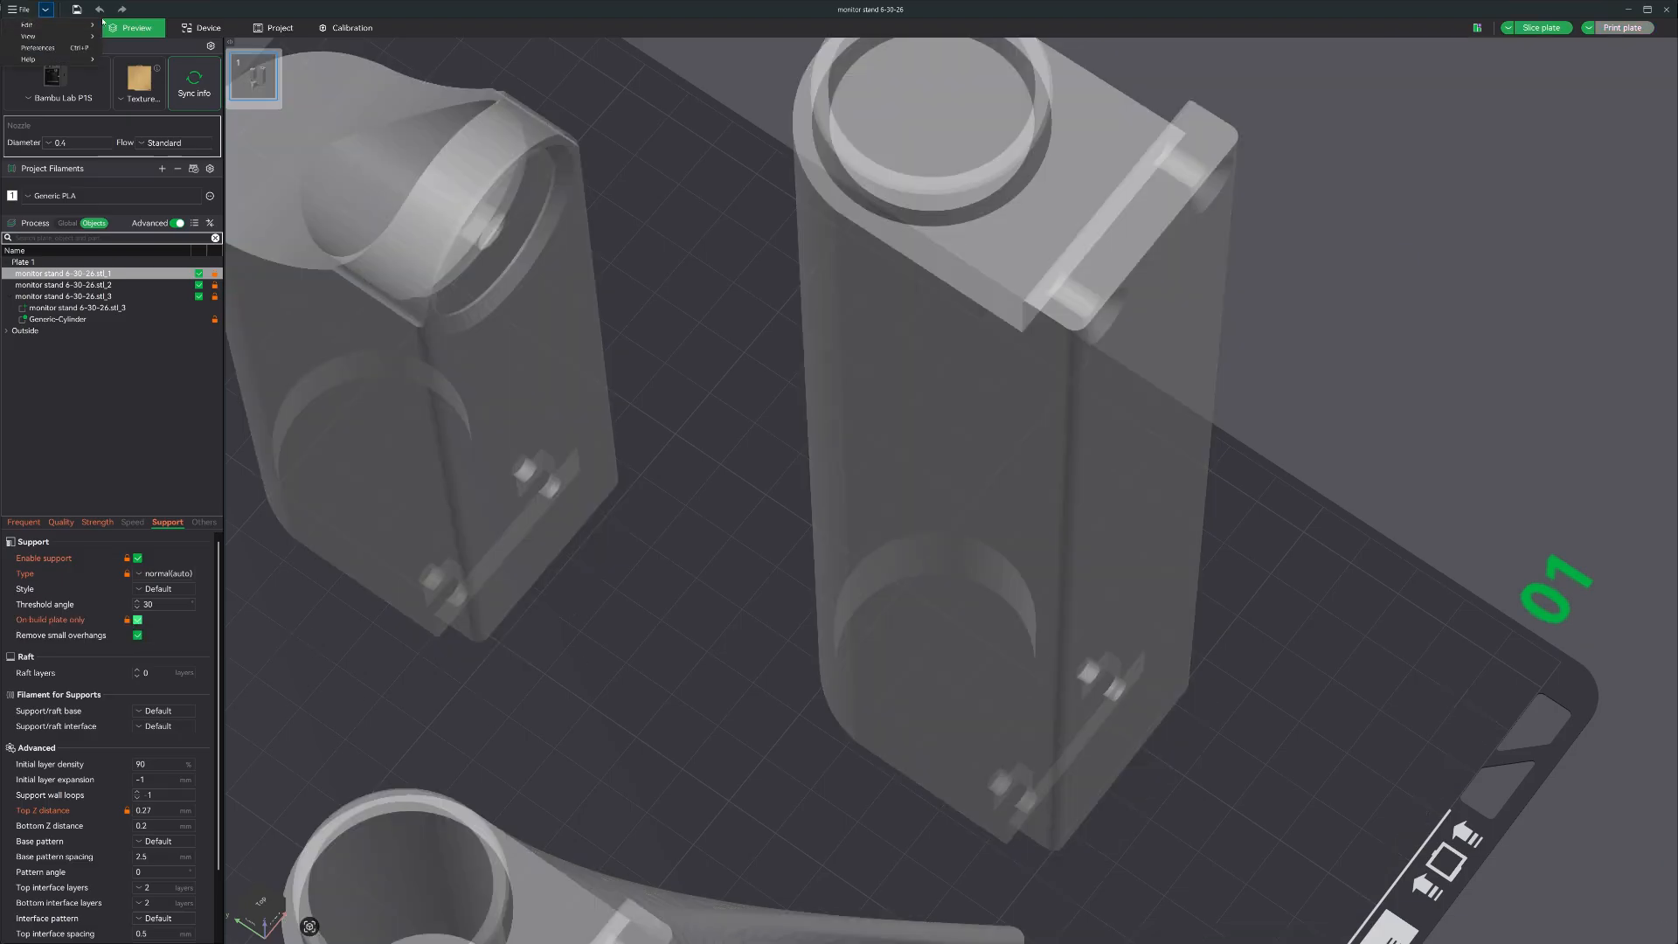
left_click(60, 28)
key("ctrl+r")
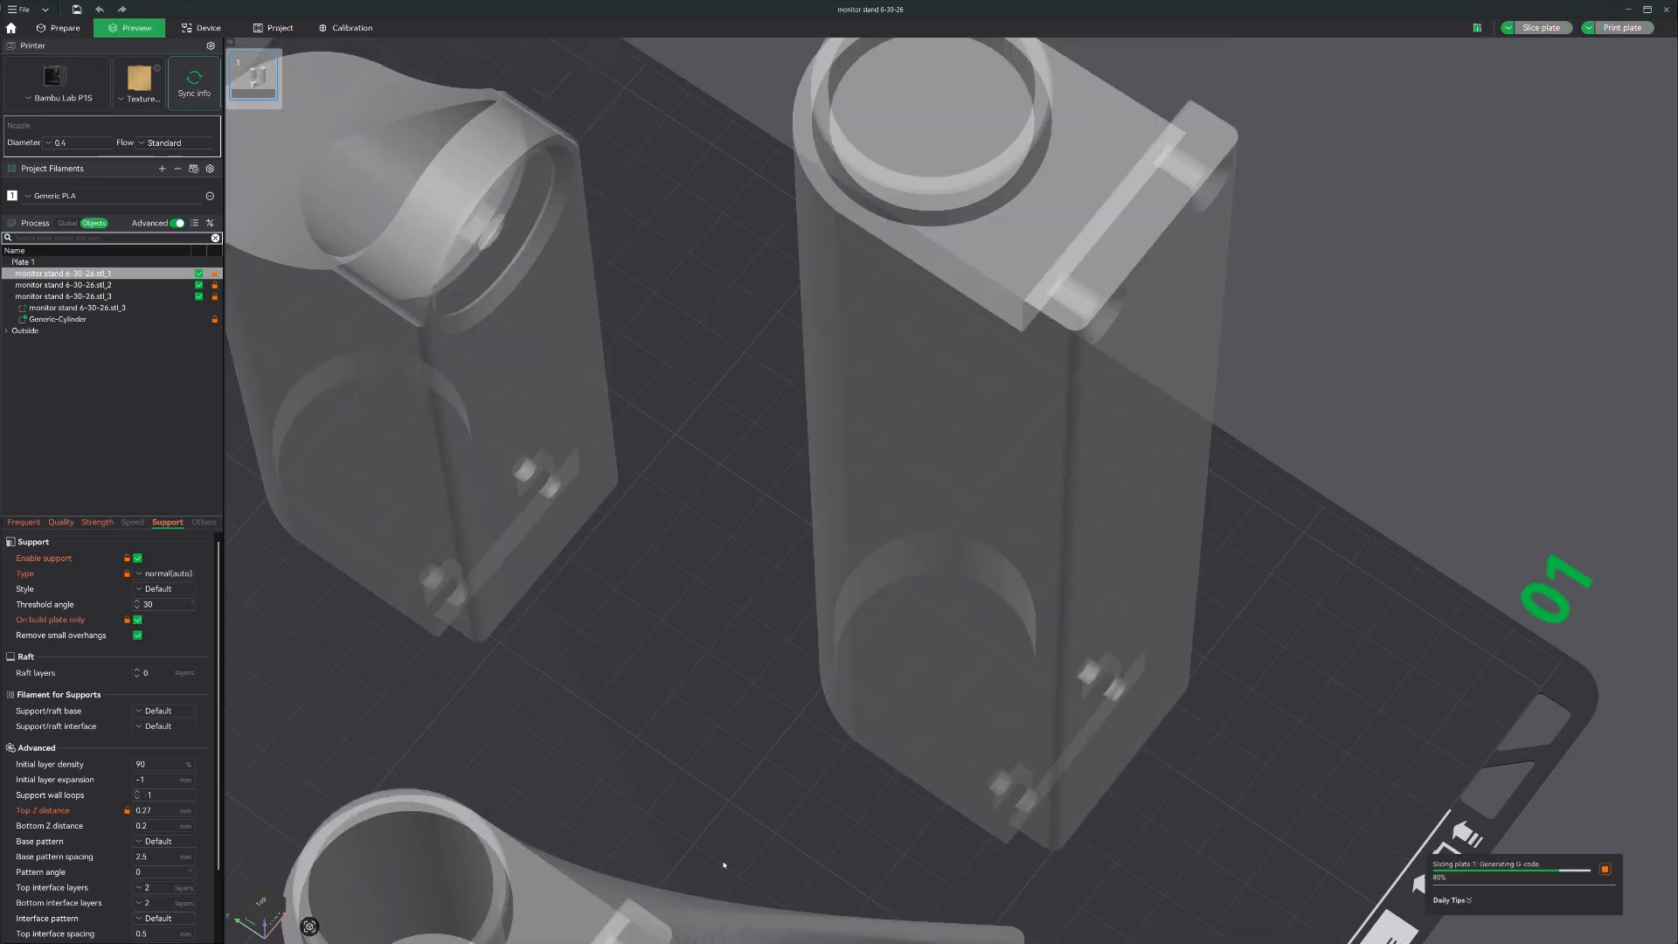
scroll(723, 862, "down", 4)
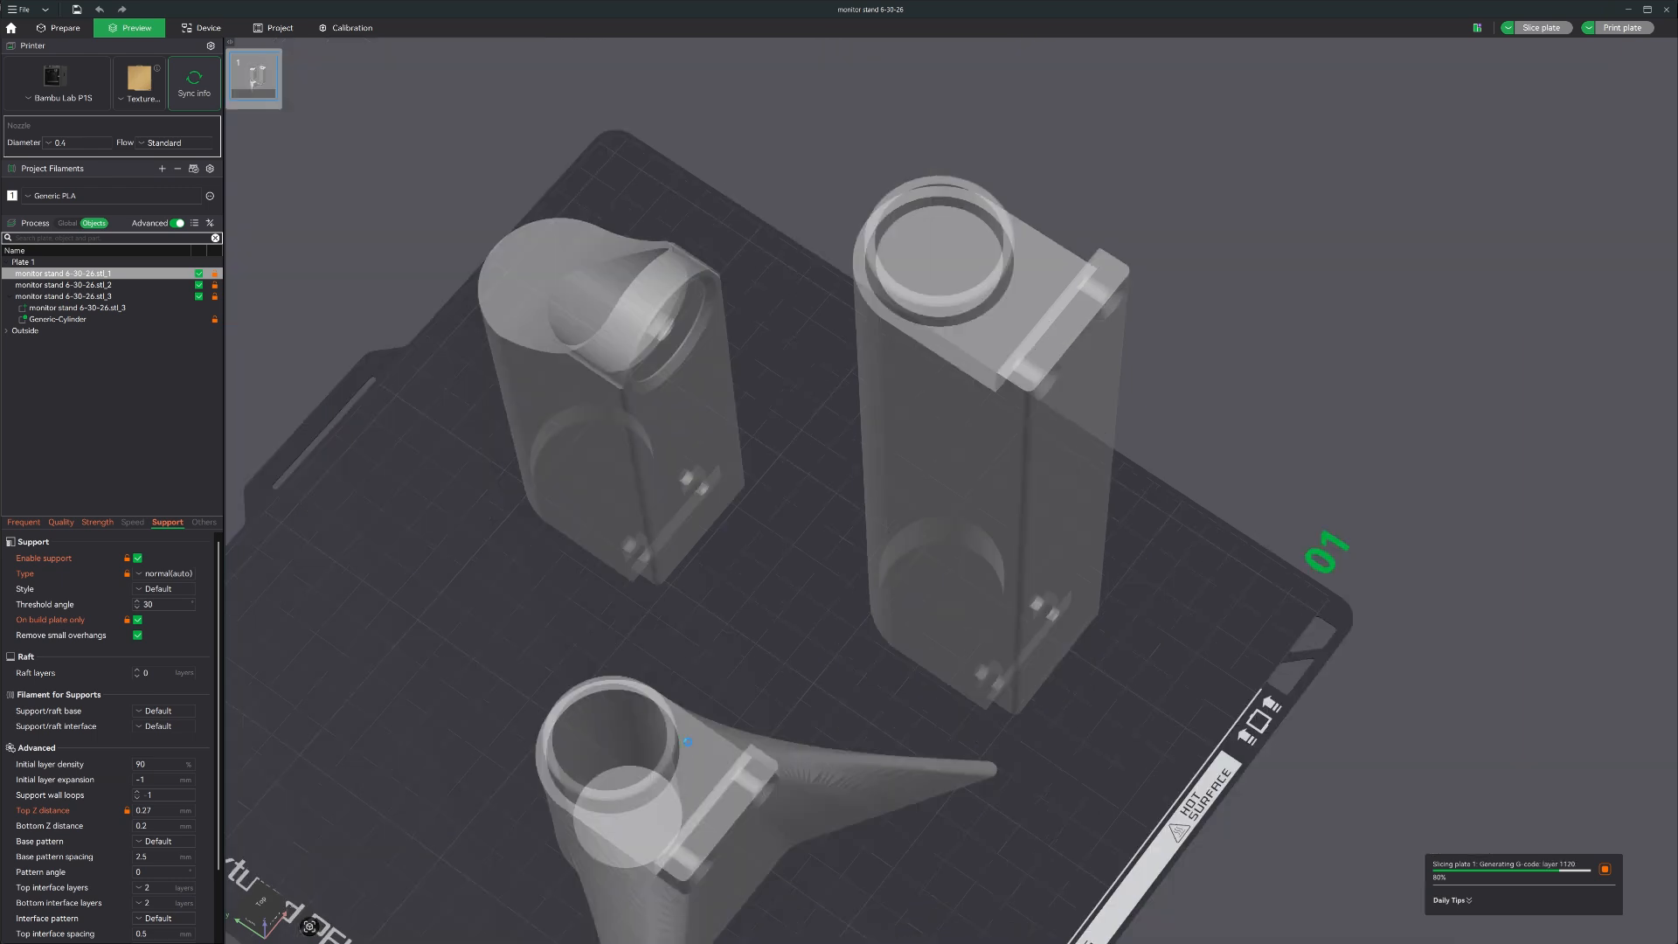
- Examine the cylinder modifier's strength and special mode settings, and the support settings of the two posts
left_click(61, 319)
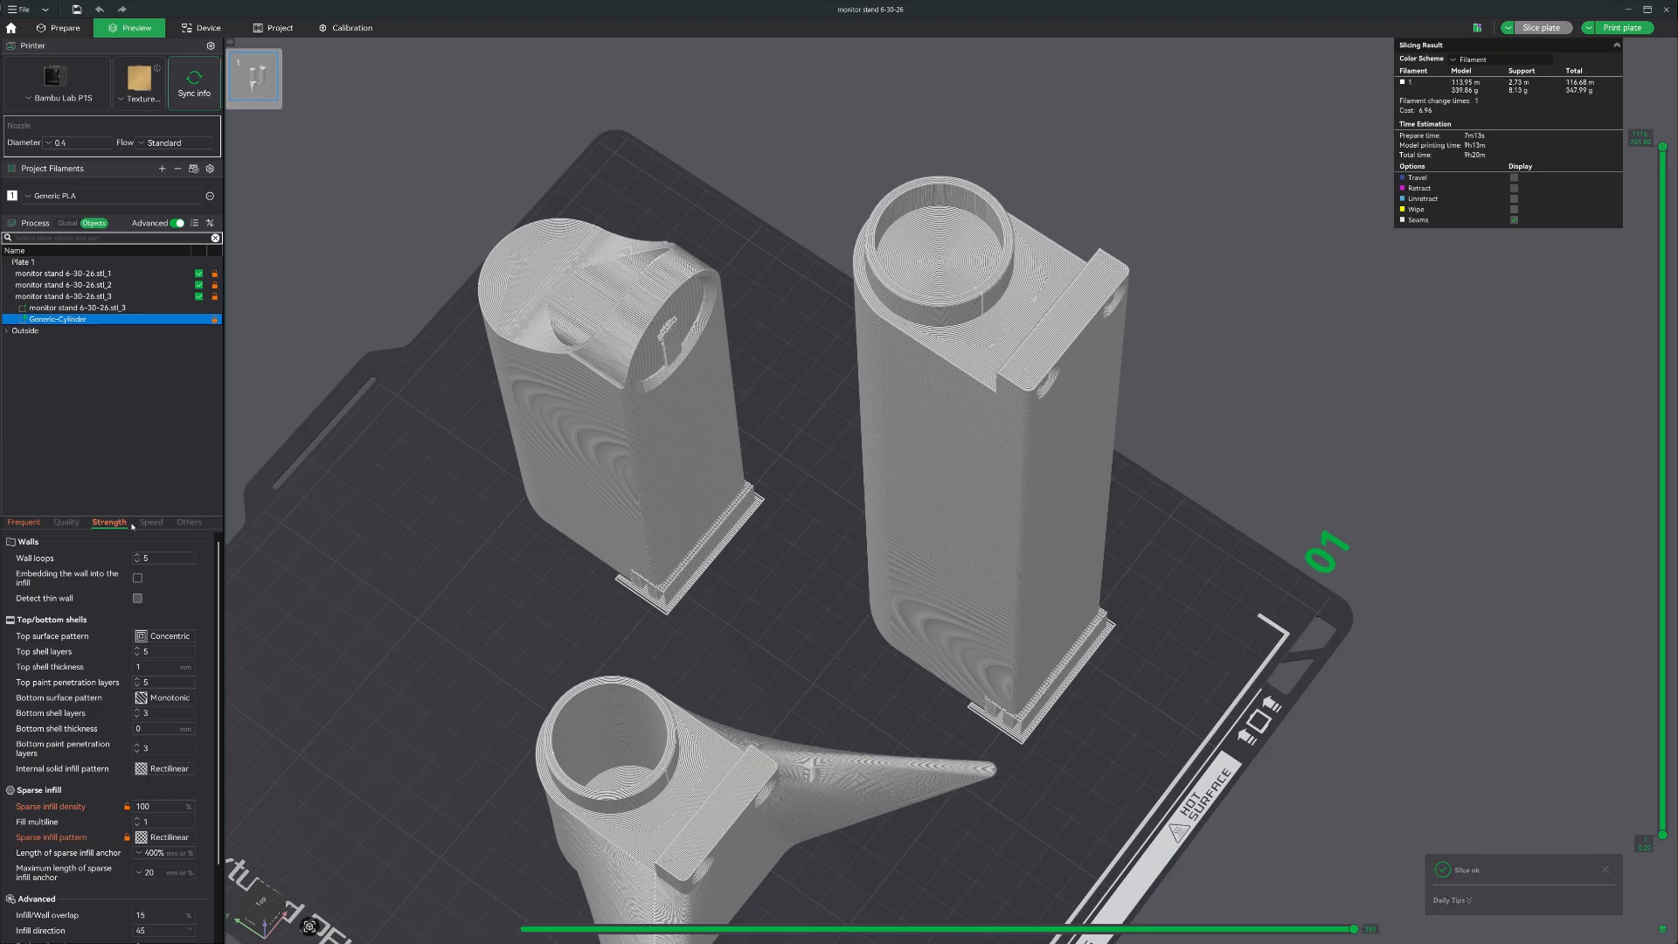
left_click(188, 522)
left_click(110, 523)
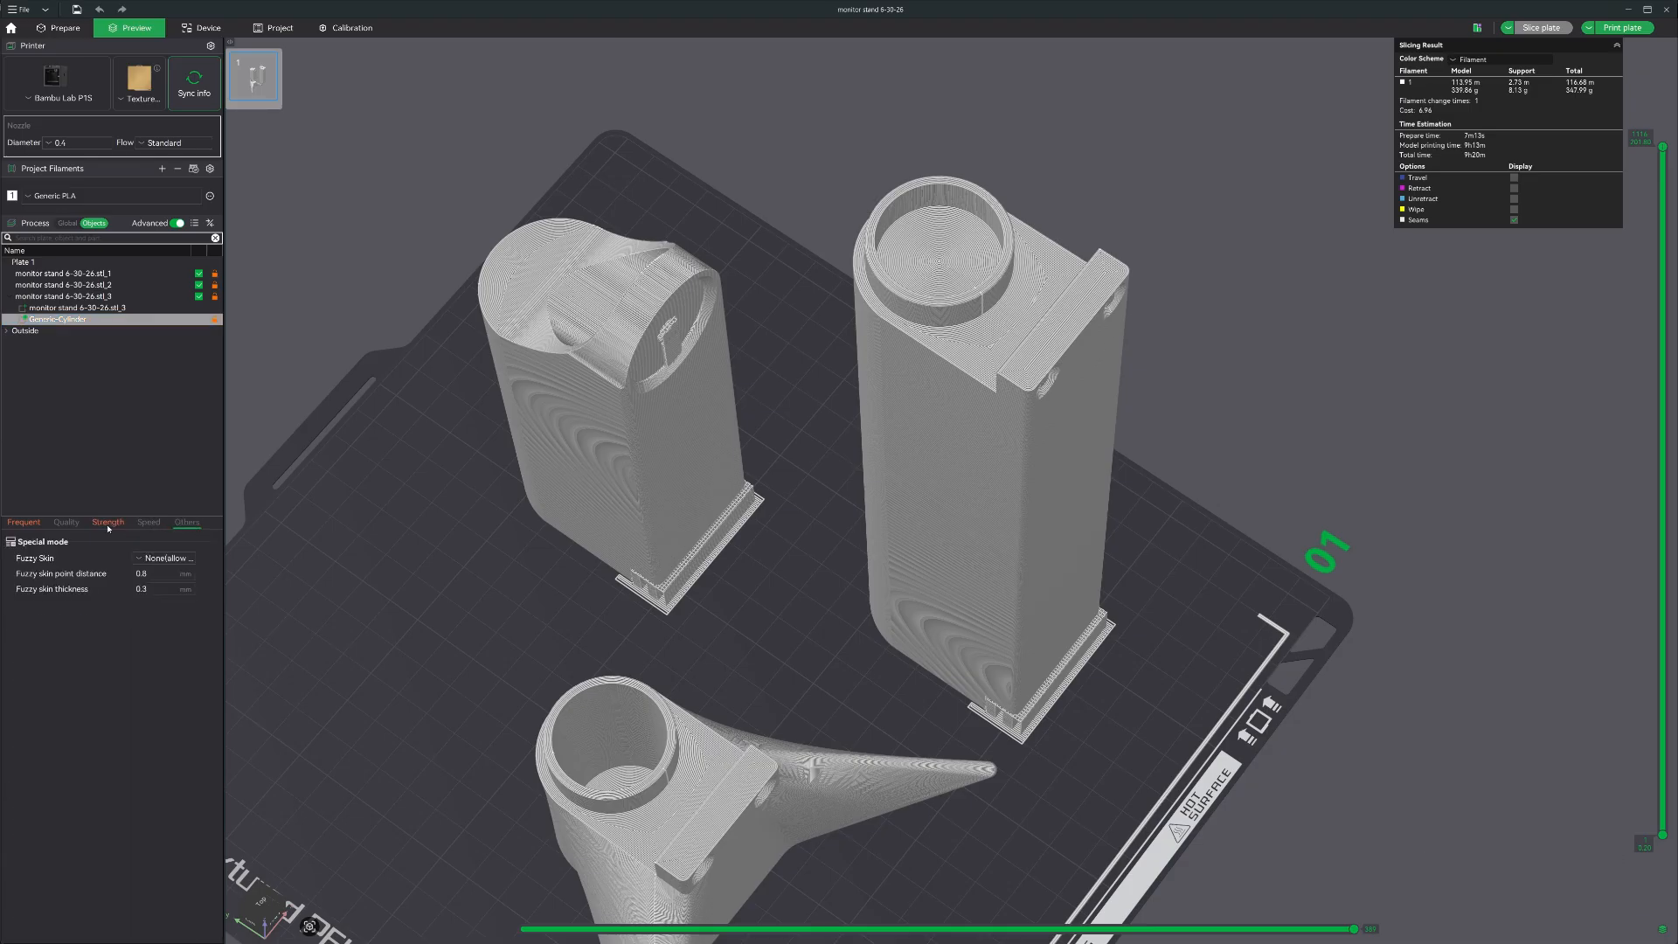
left_click(185, 525)
left_click(94, 308)
left_click(92, 297)
left_click(95, 285)
left_click_drag(616, 483, 619, 479)
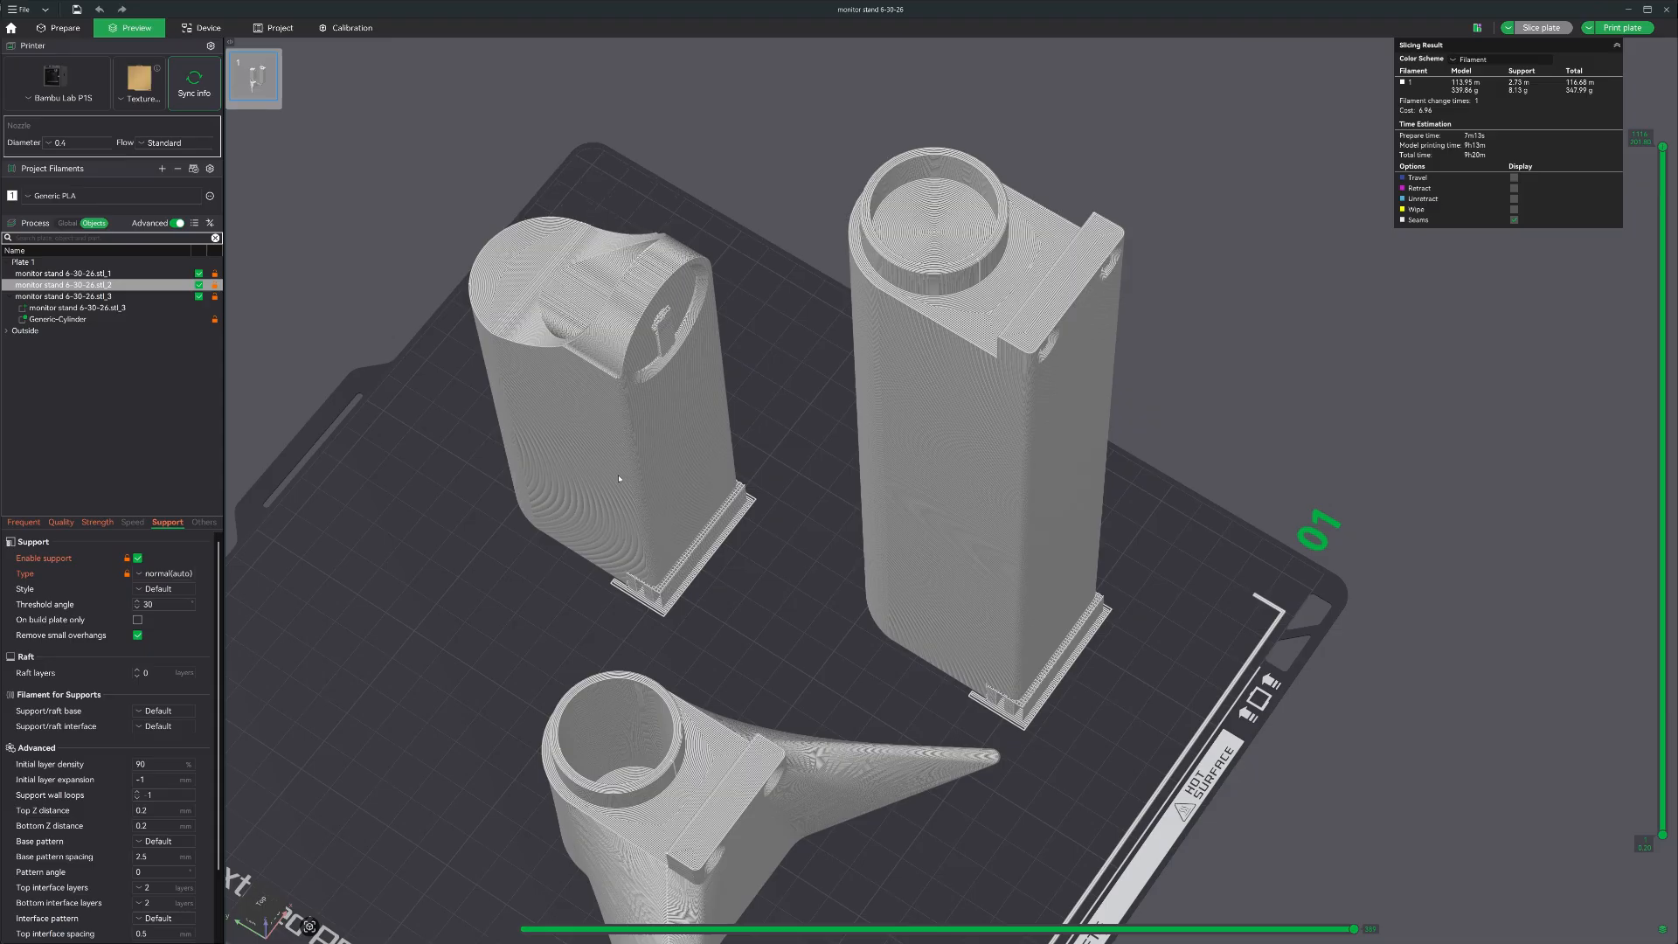
- Restrict the shorter post's supports to the build plate only and re-slice the plate
left_click(63, 28)
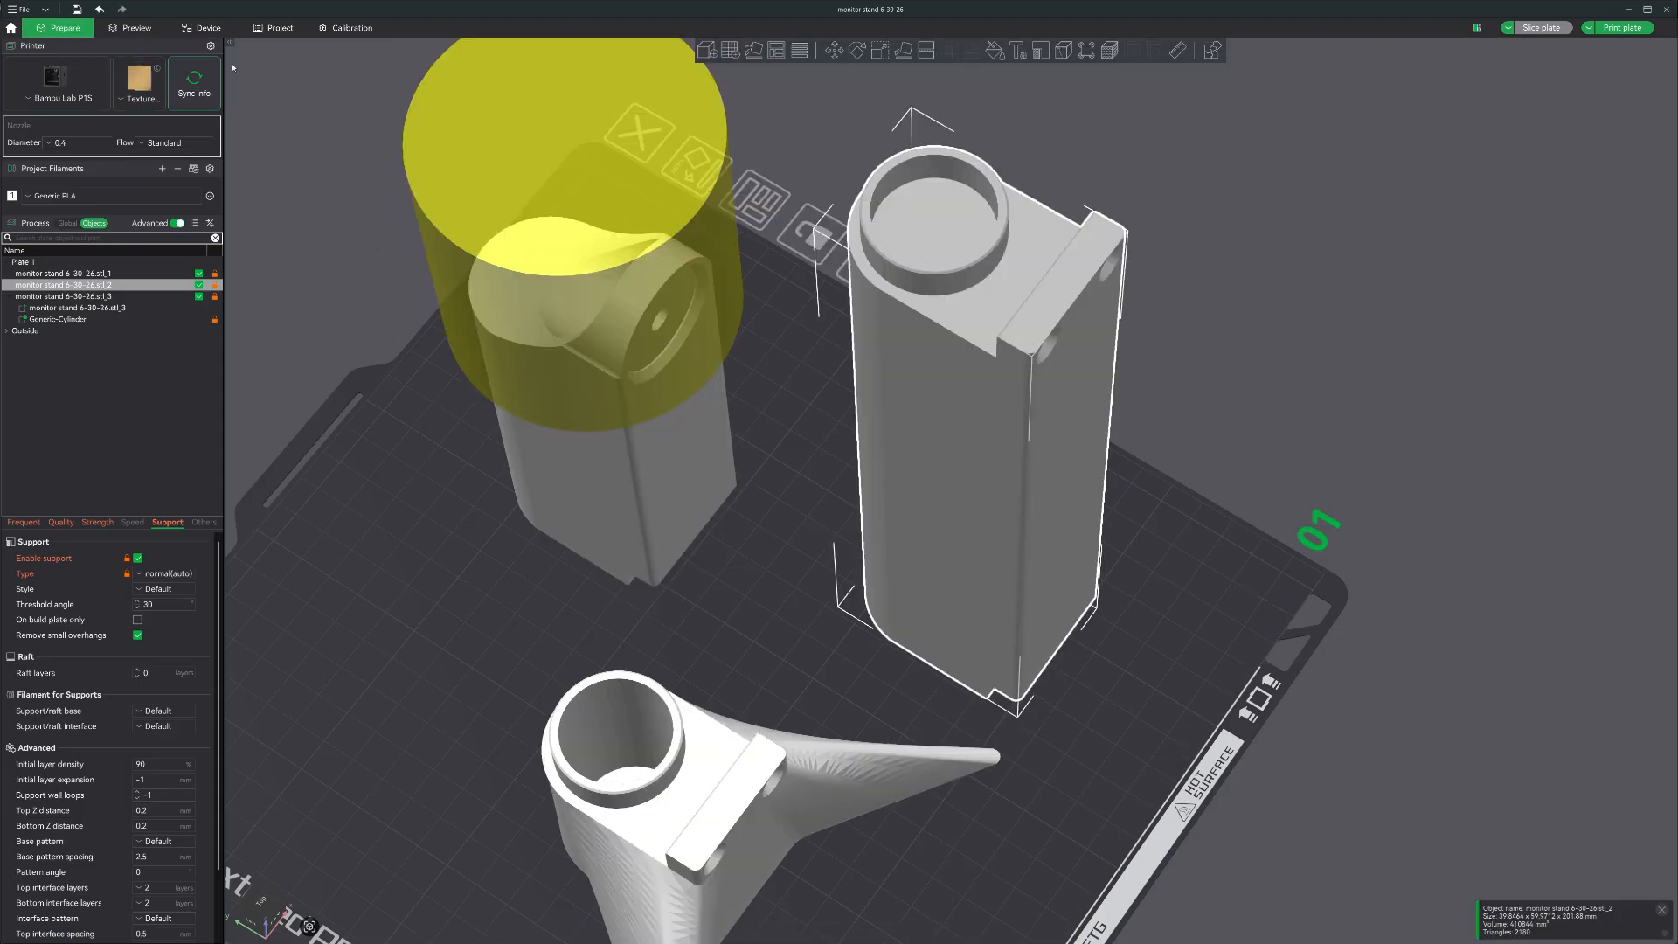
left_click(662, 493)
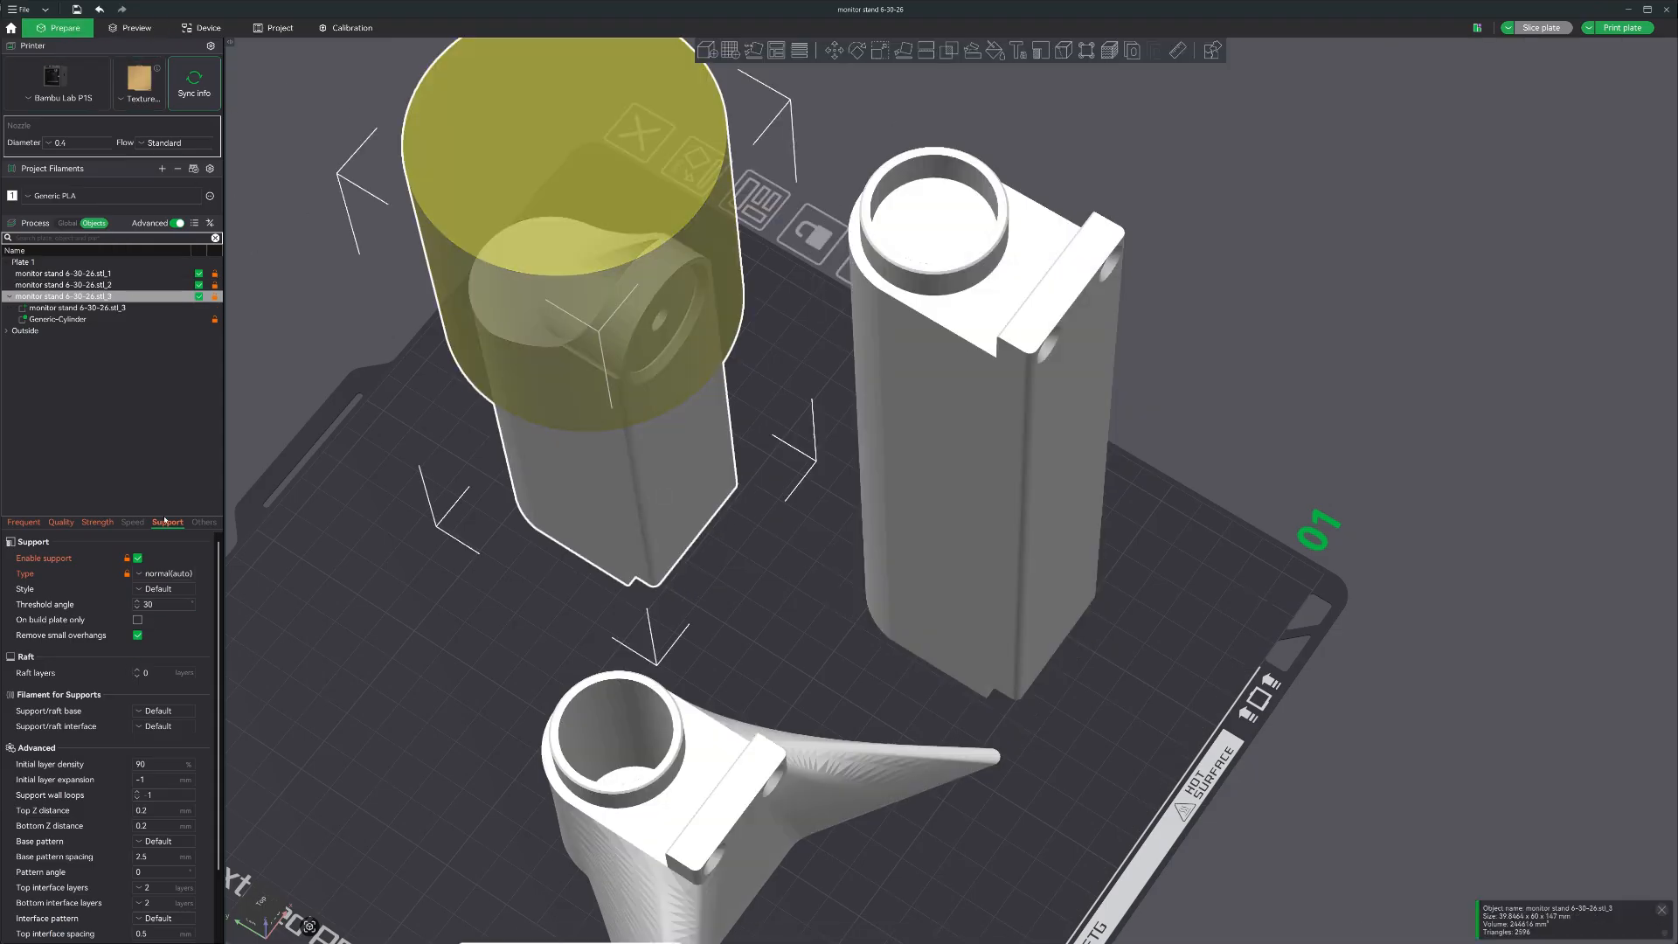
left_click(166, 604)
left_click(139, 620)
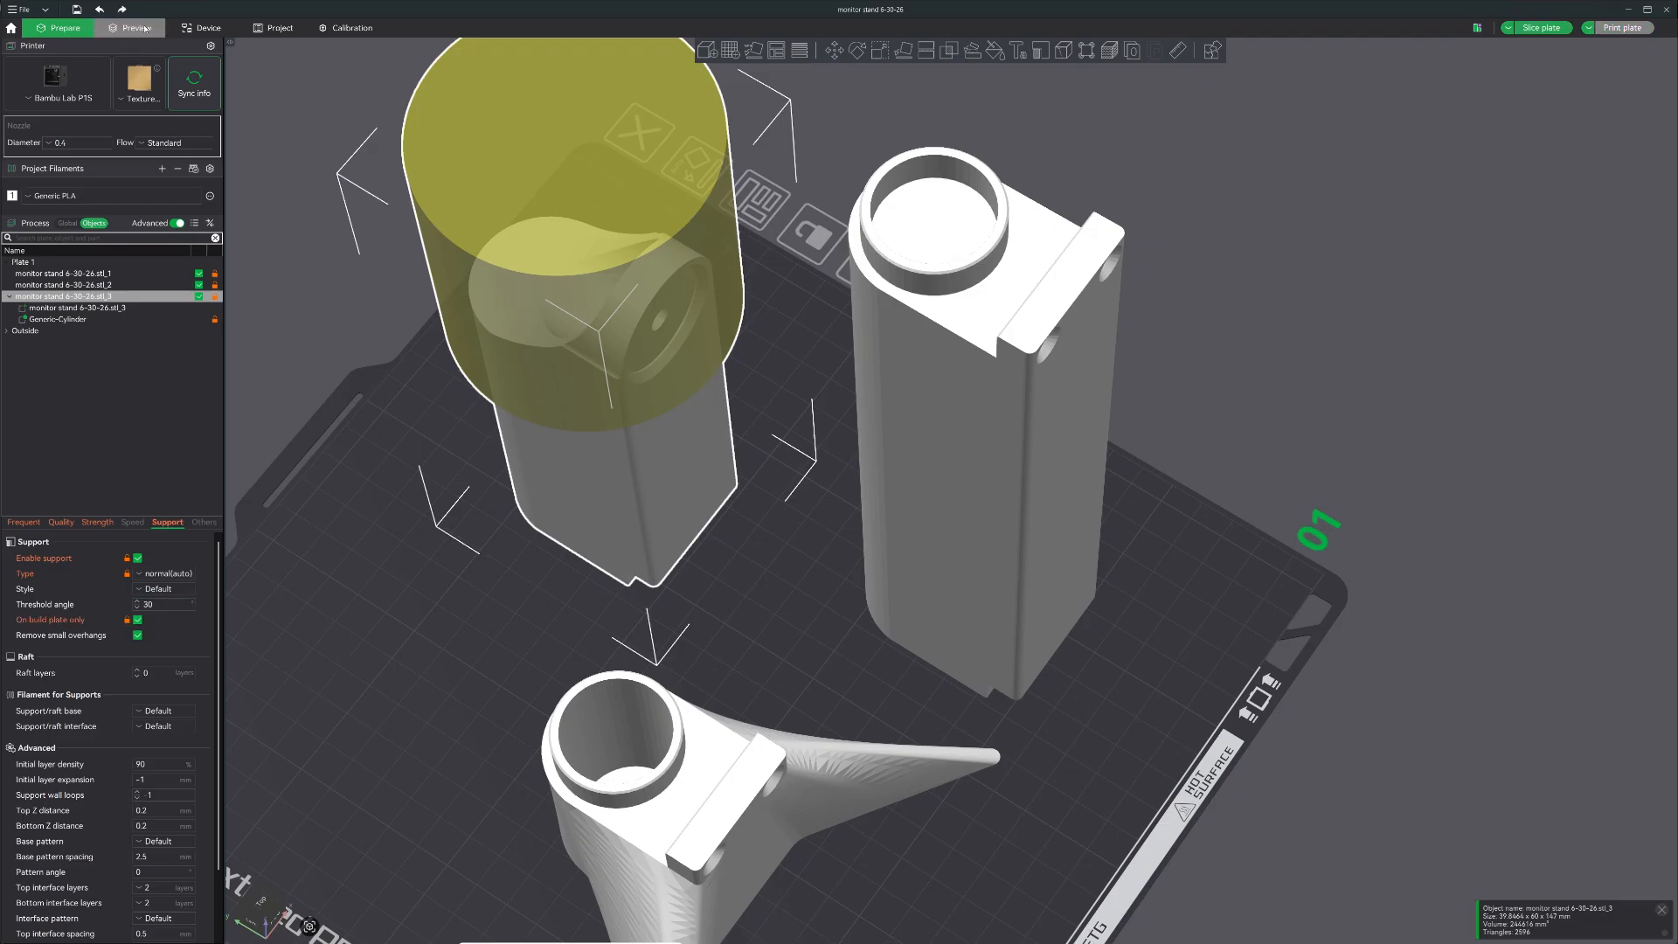
left_click(131, 27)
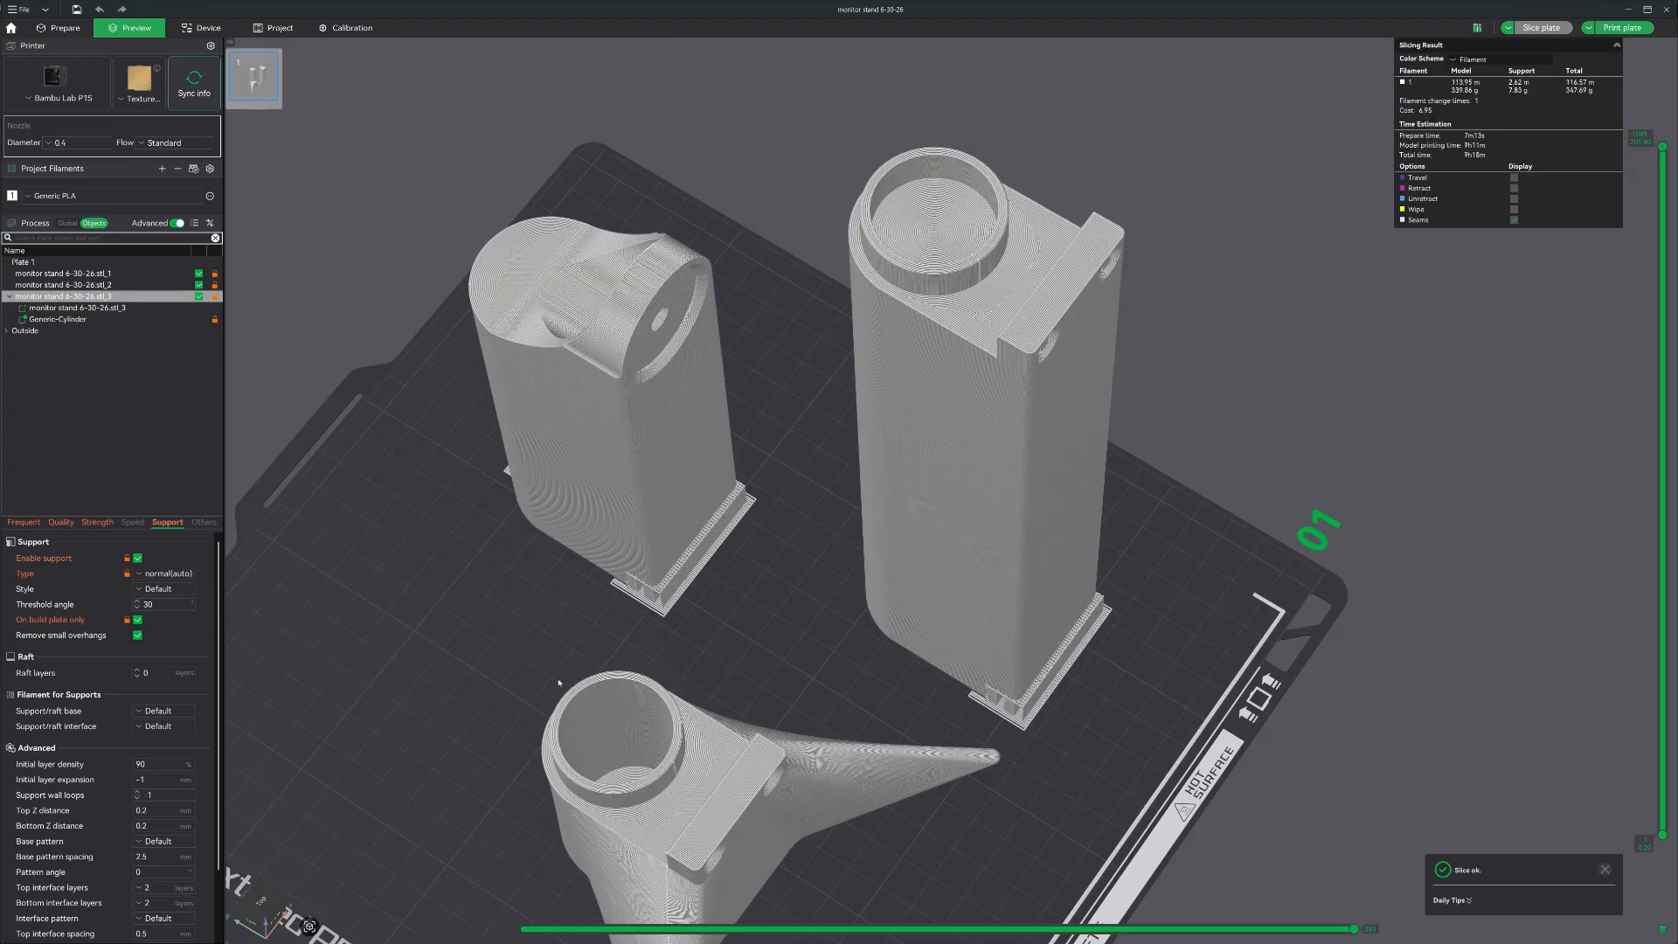
left_click_drag(840, 638, 807, 643)
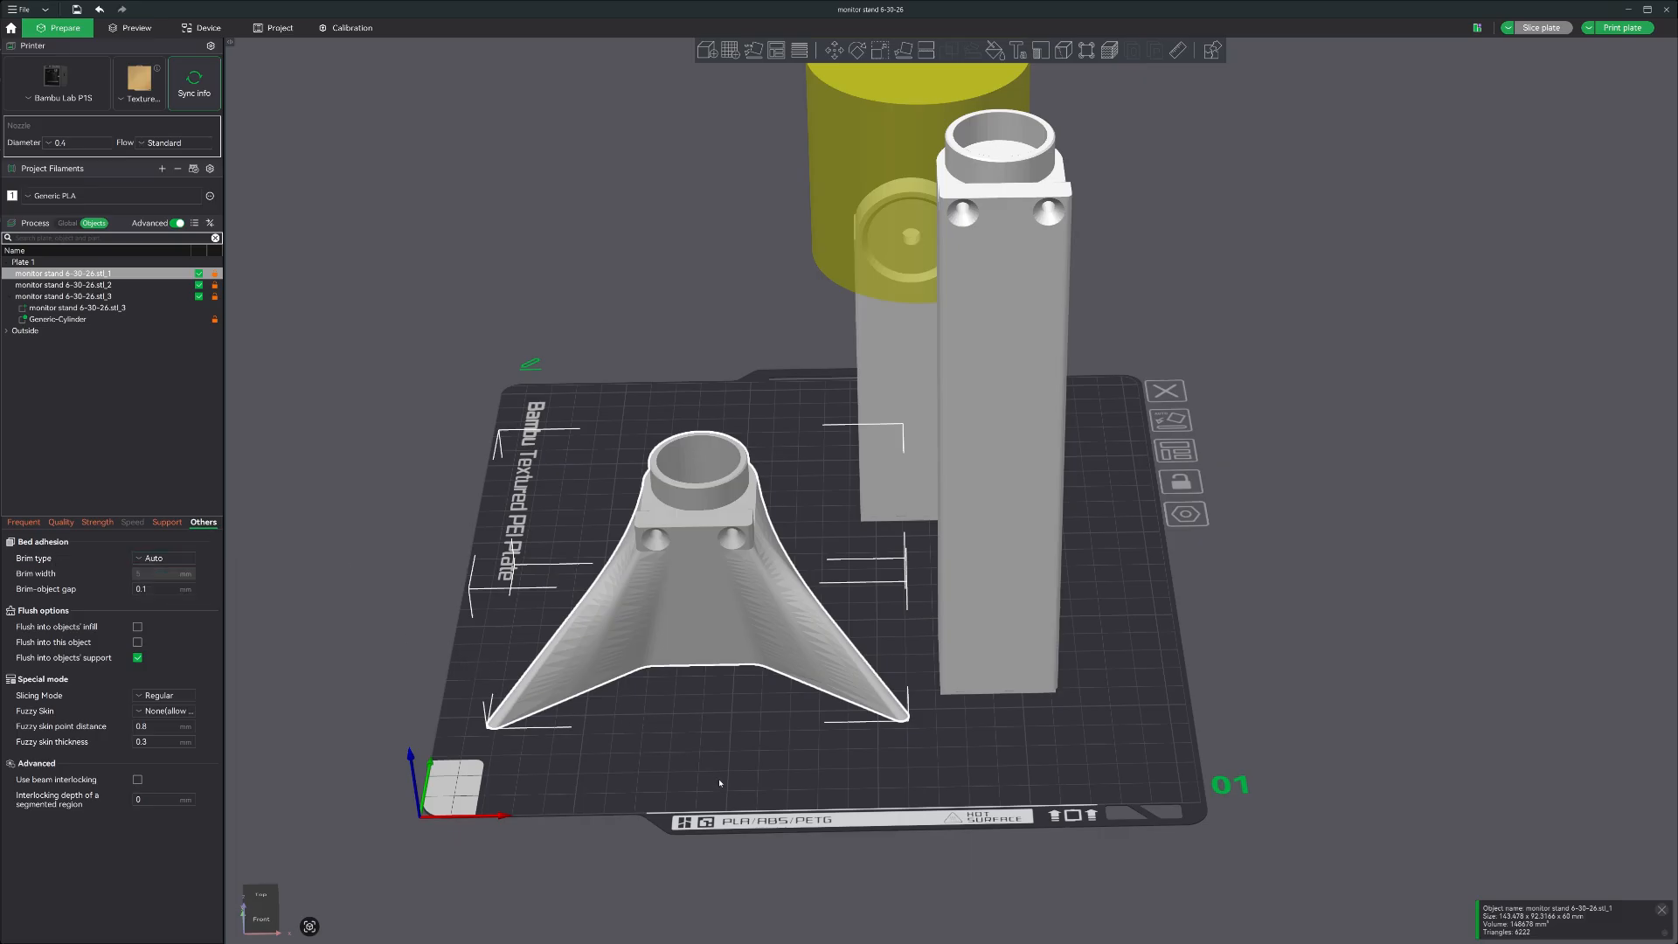
- Set the flared base's brim type to outer and inner brim, then re-slice and inspect the brim around it
left_click_drag(718, 782, 724, 789)
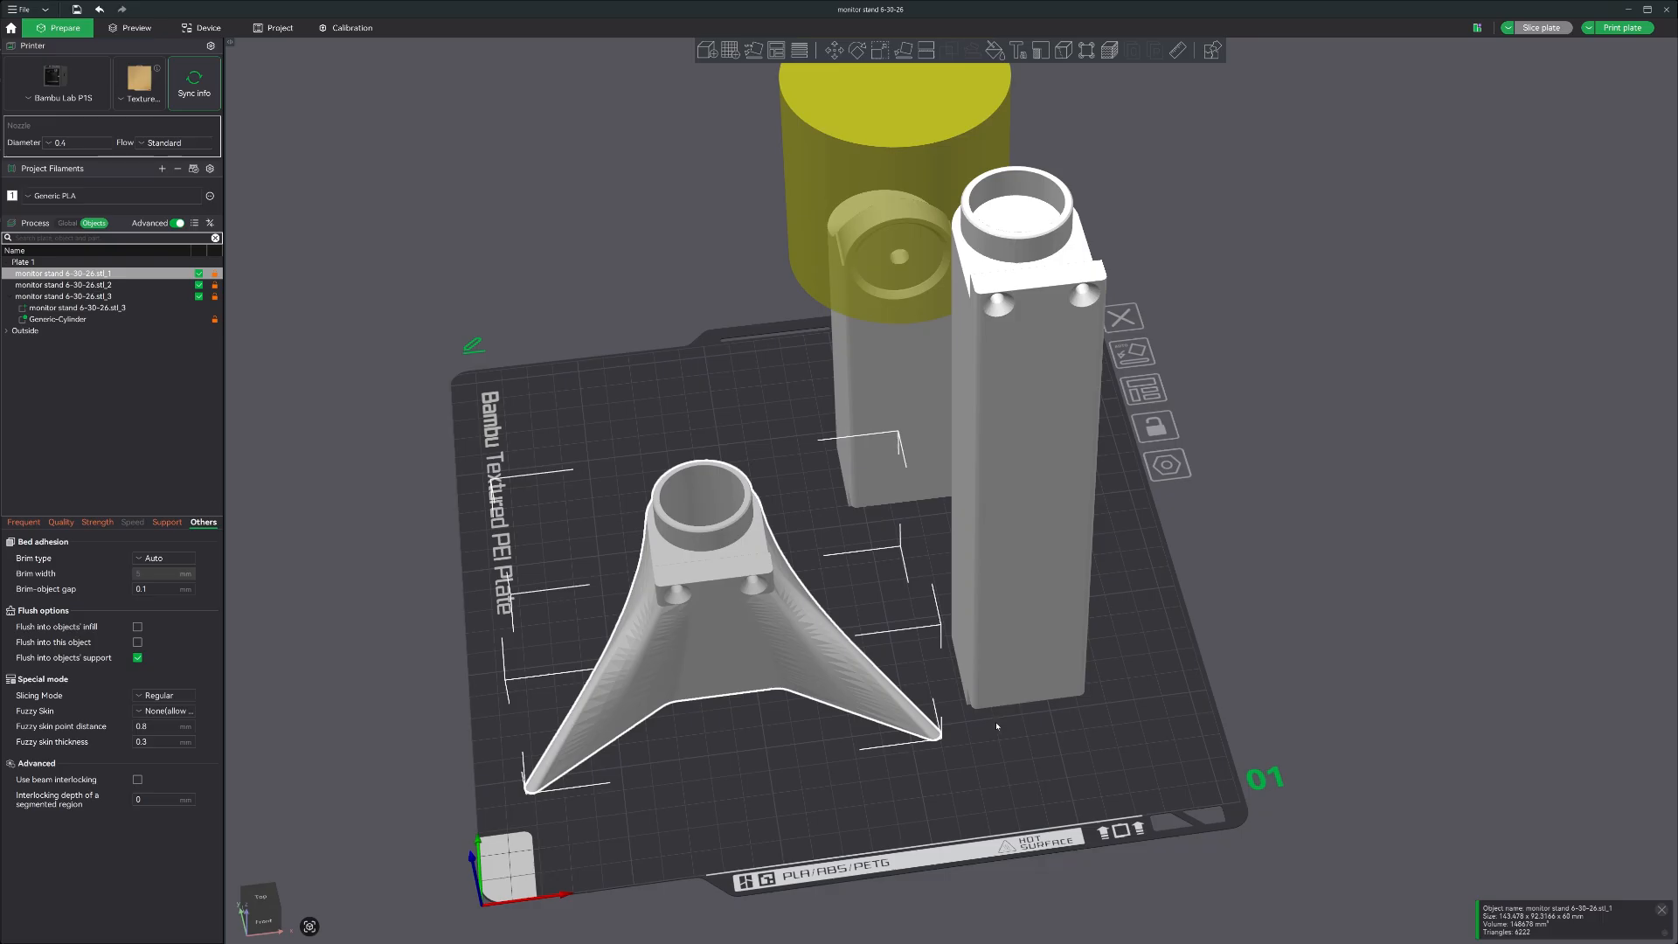
scroll(590, 704, "up", 2)
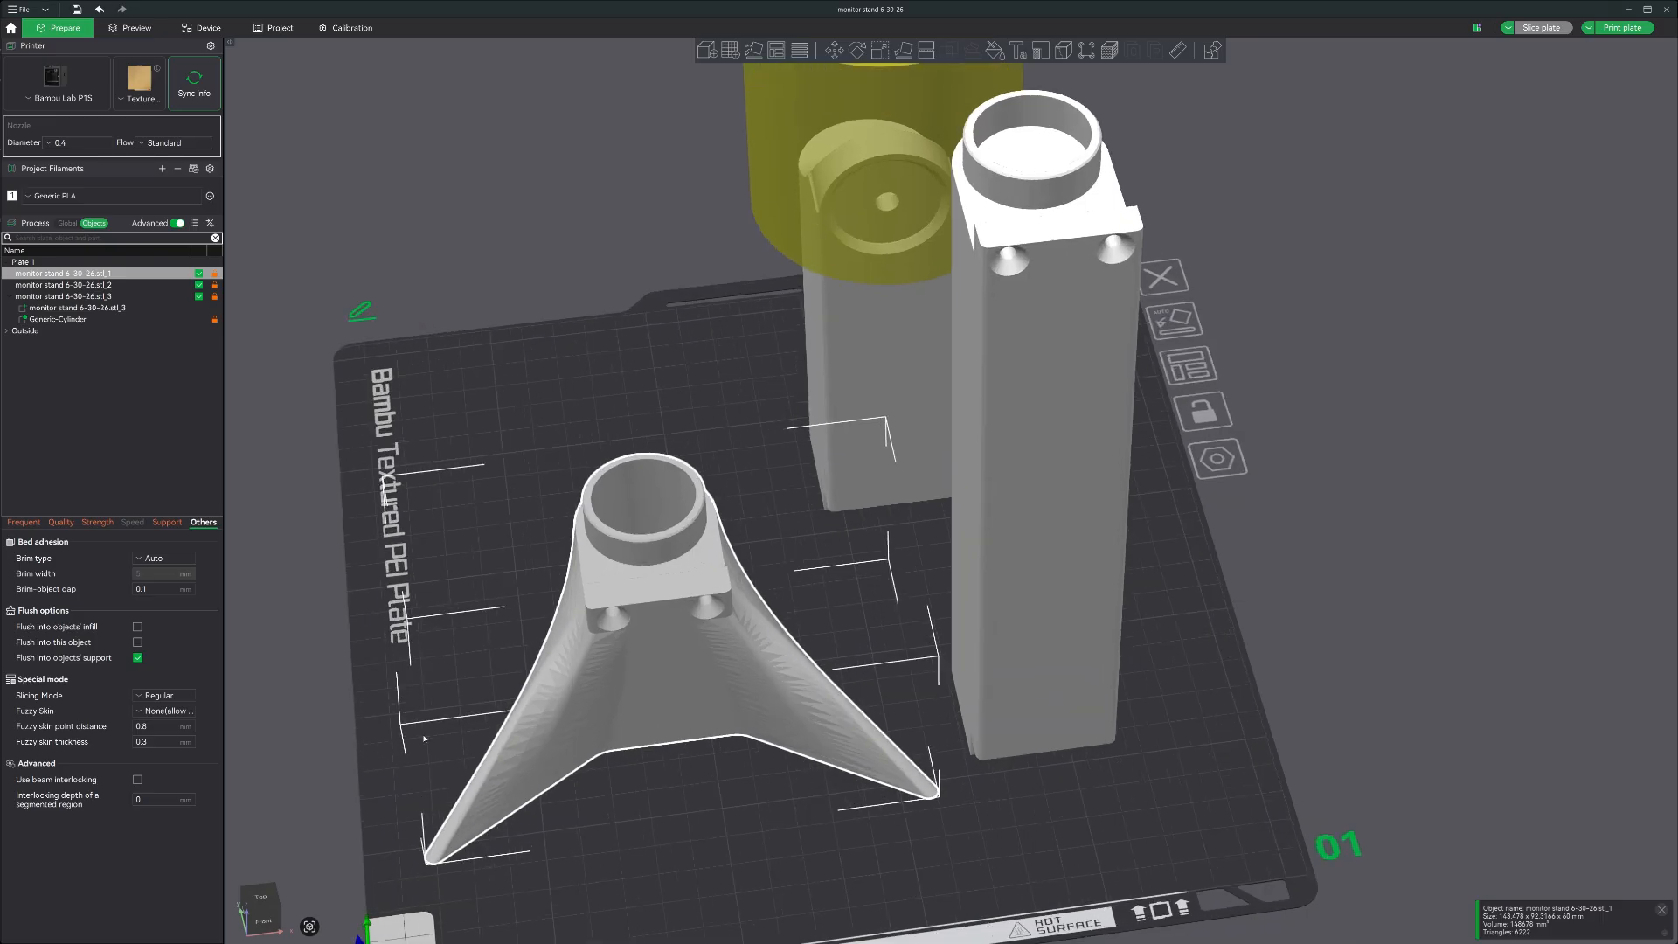
middle_click_drag(490, 382, 597, 356)
left_click(152, 560)
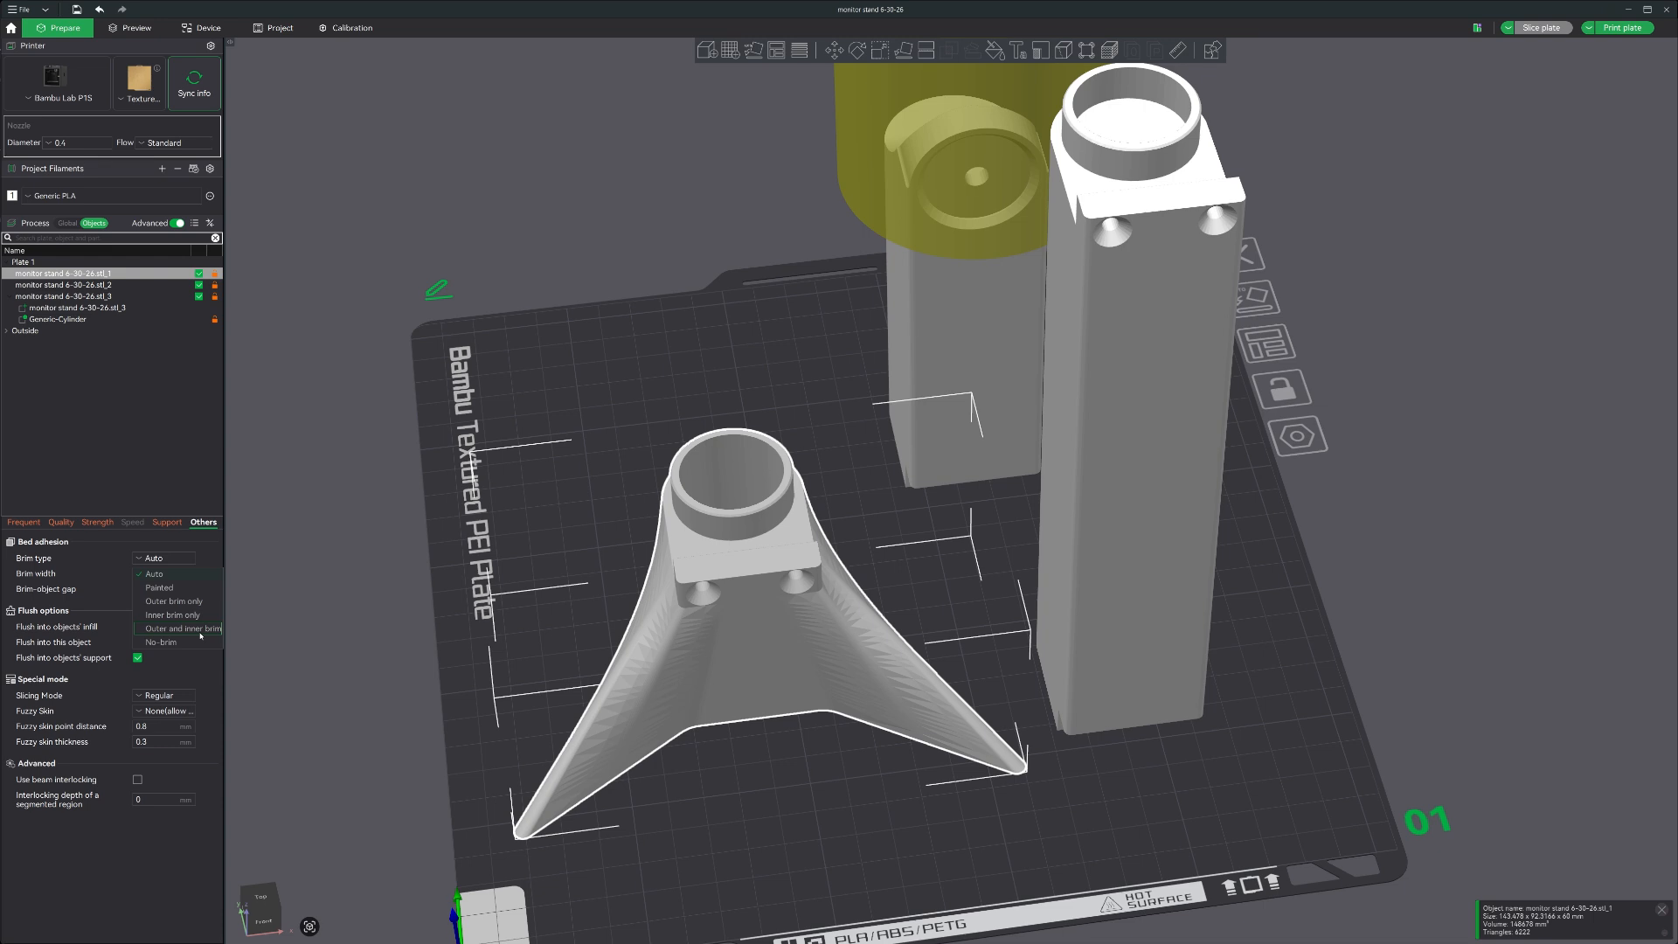
left_click(183, 628)
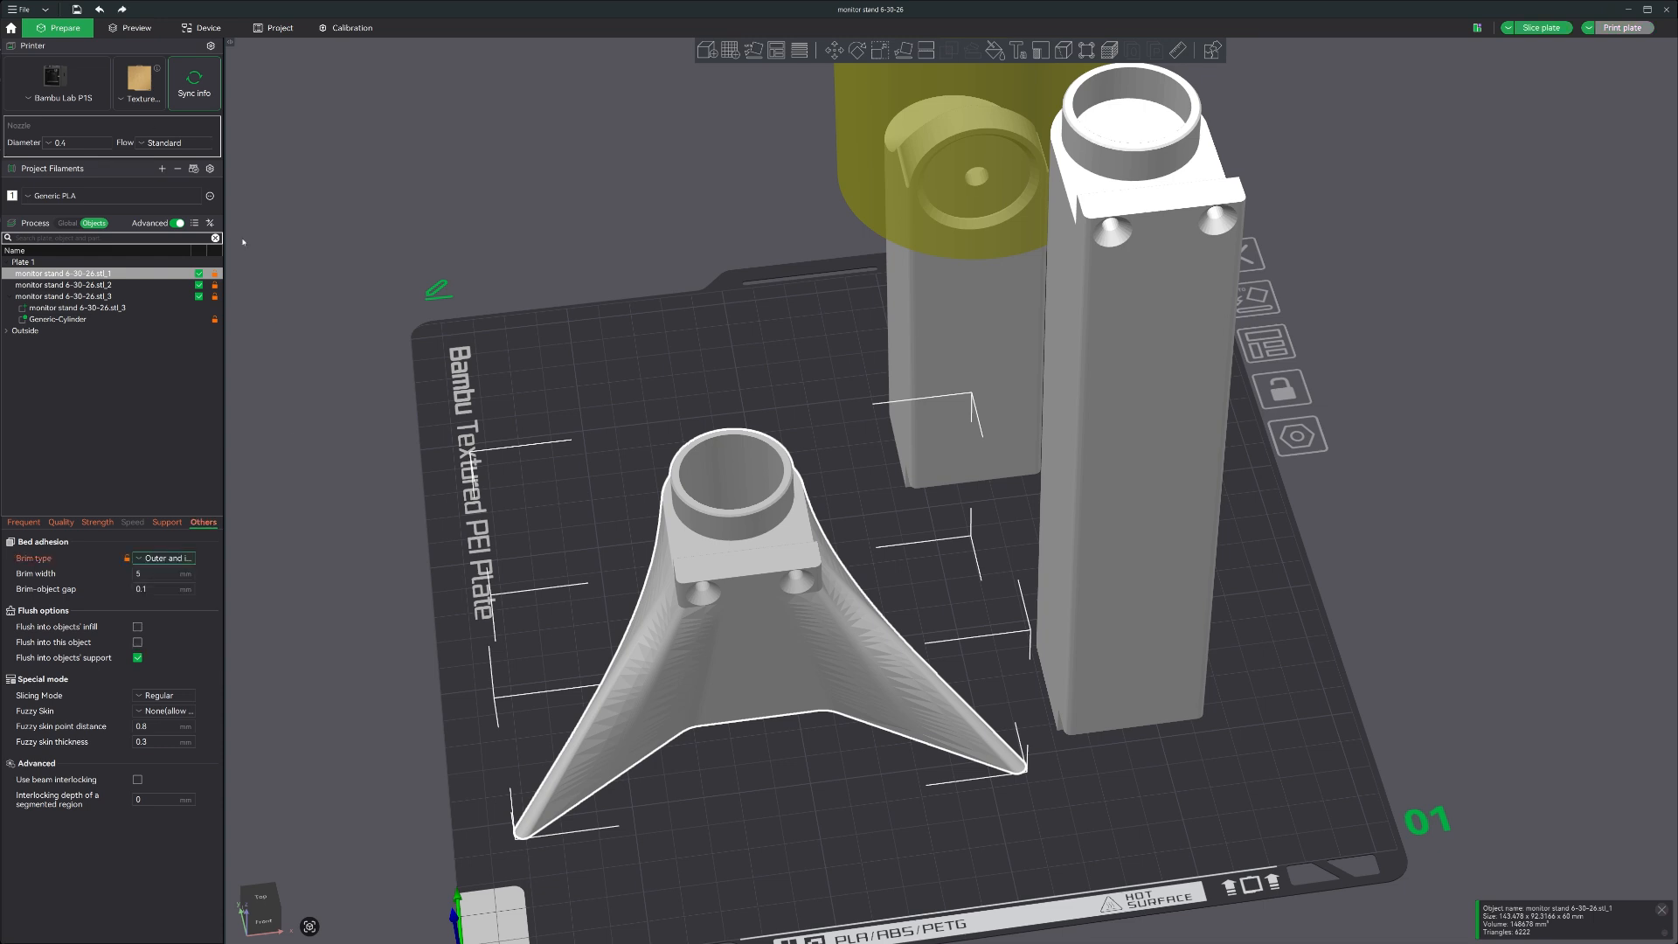
left_click(137, 29)
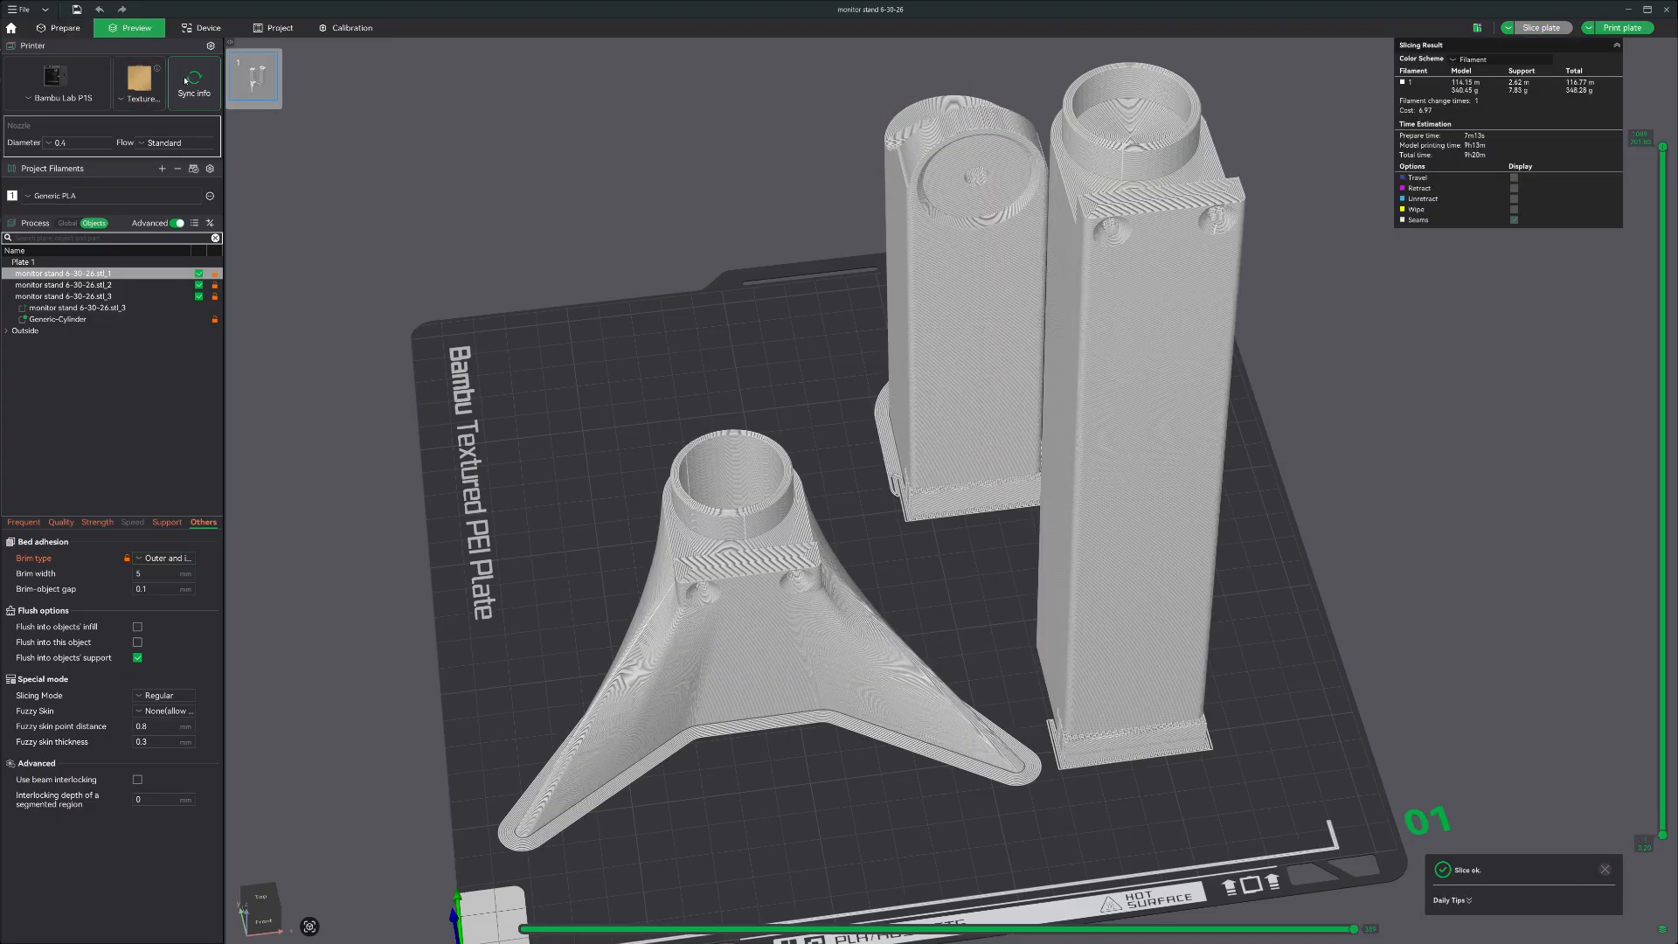
left_click_drag(565, 452, 603, 461)
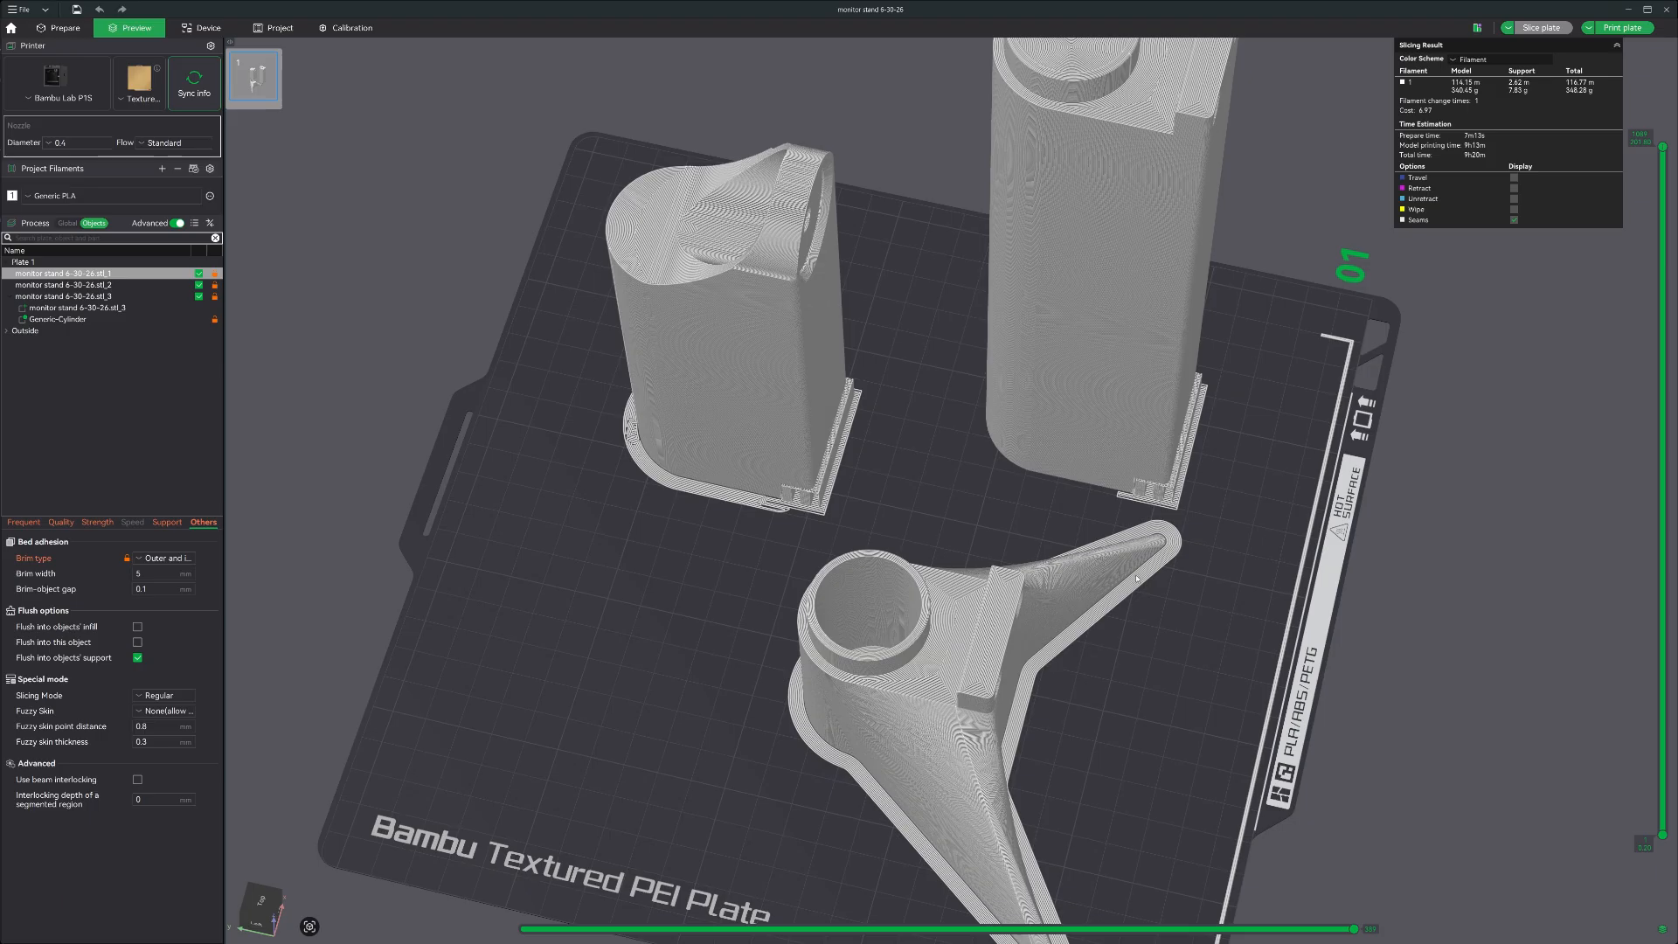
middle_click_drag(825, 757, 700, 637)
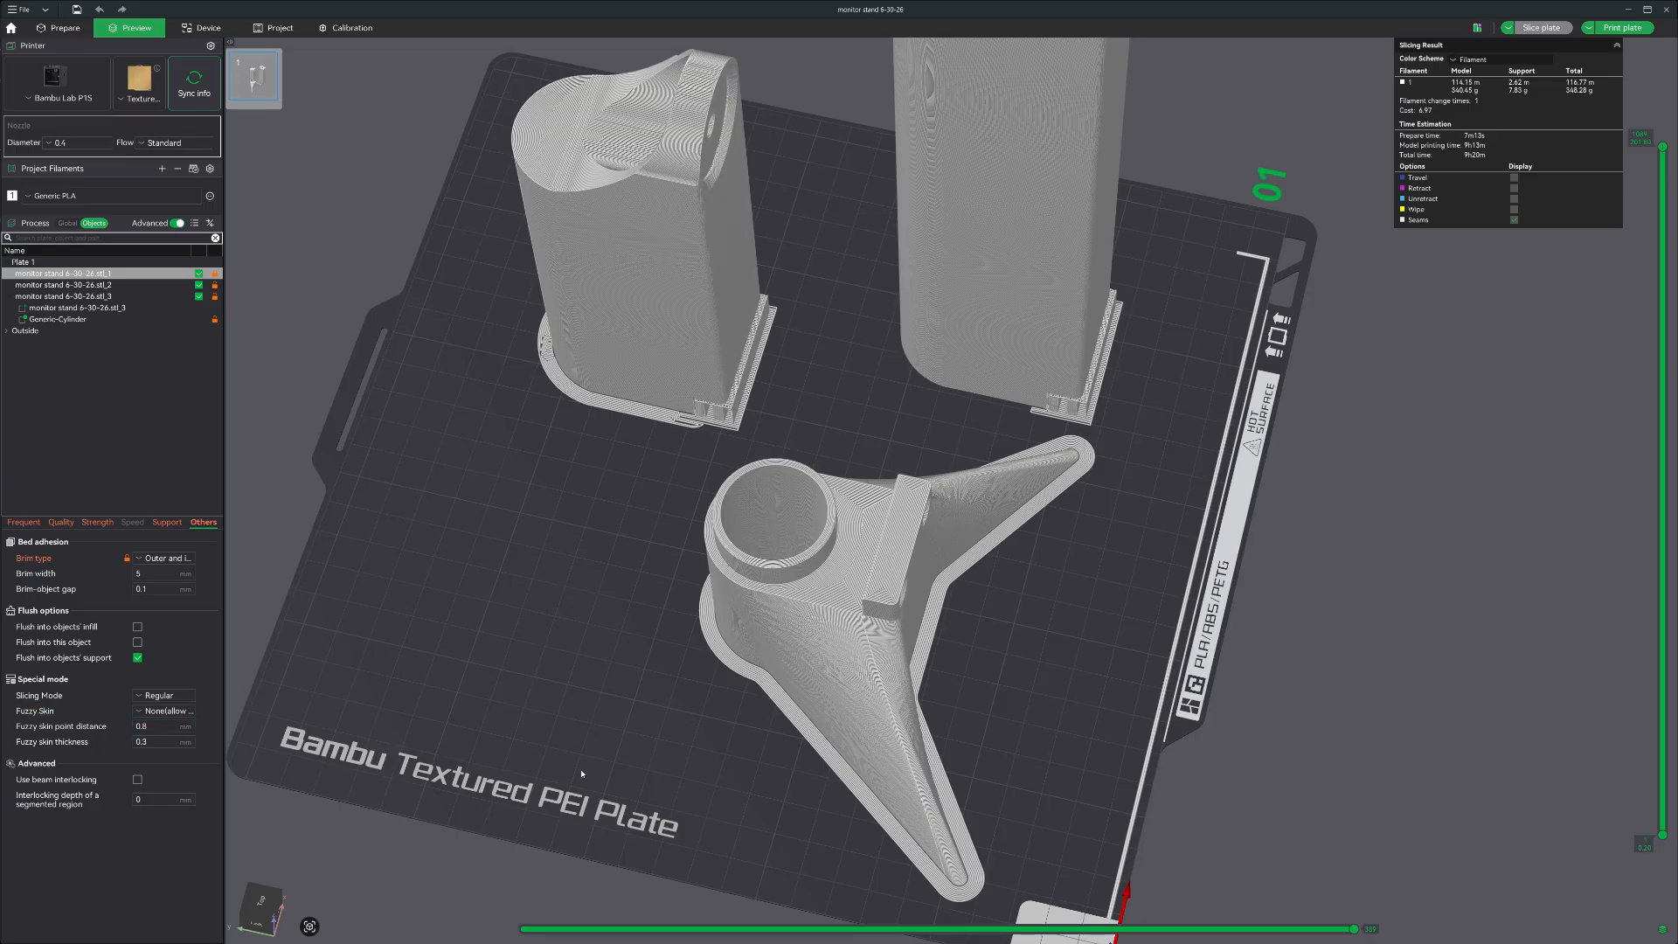
left_click_drag(508, 792, 597, 800)
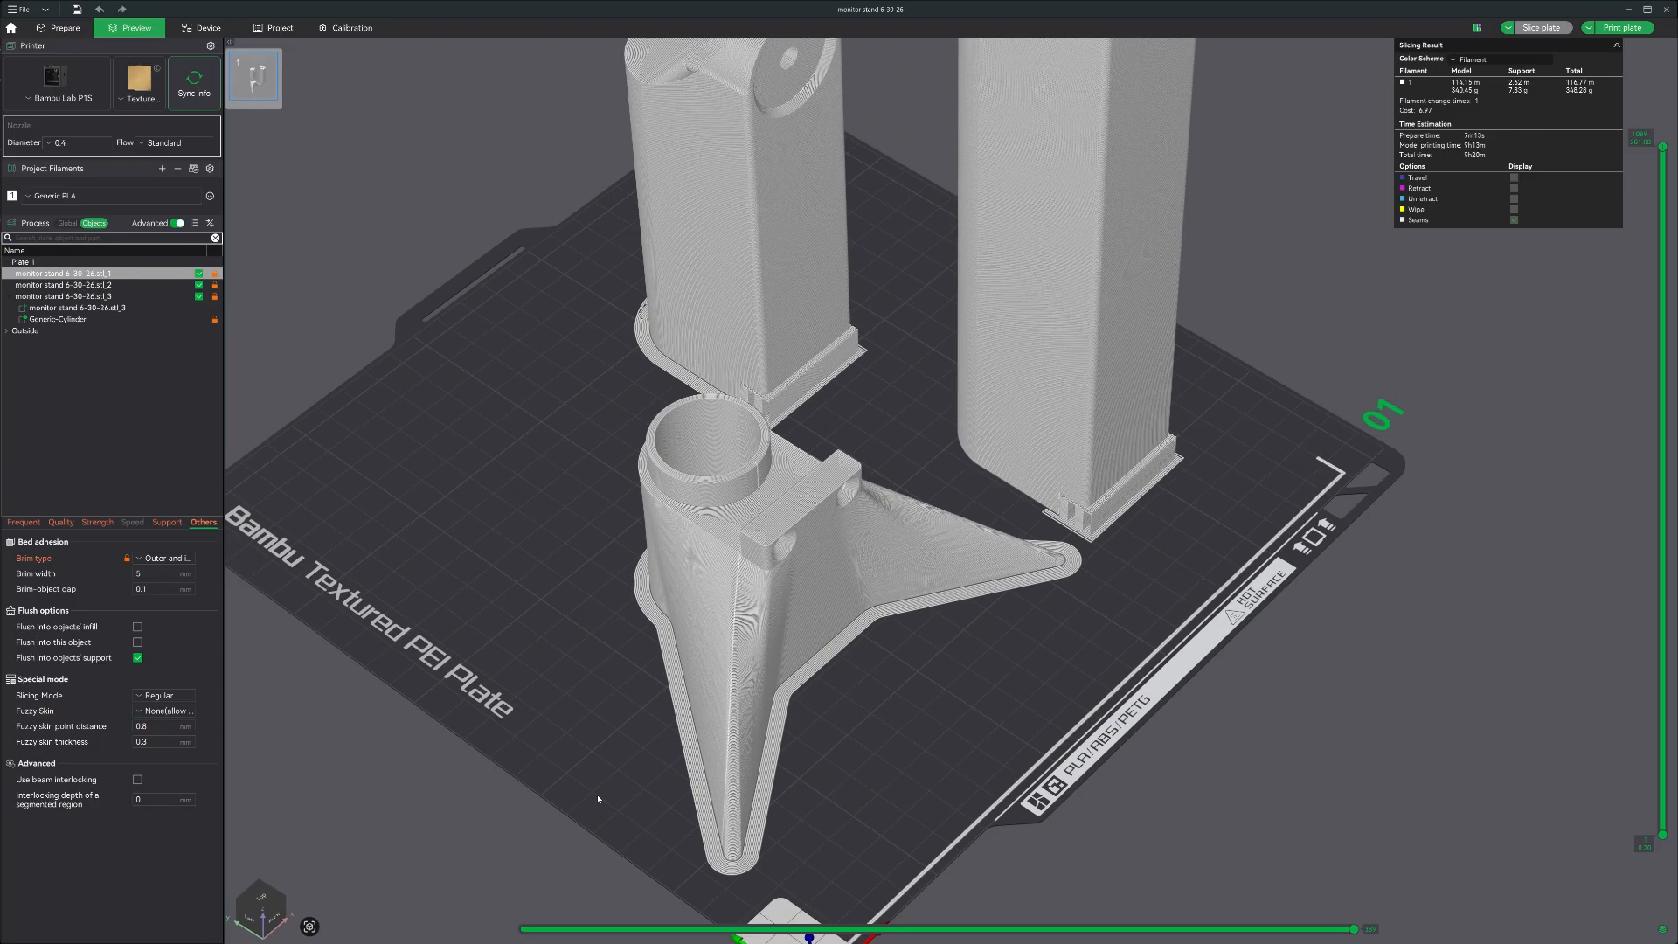
left_click_drag(754, 635, 500, 671)
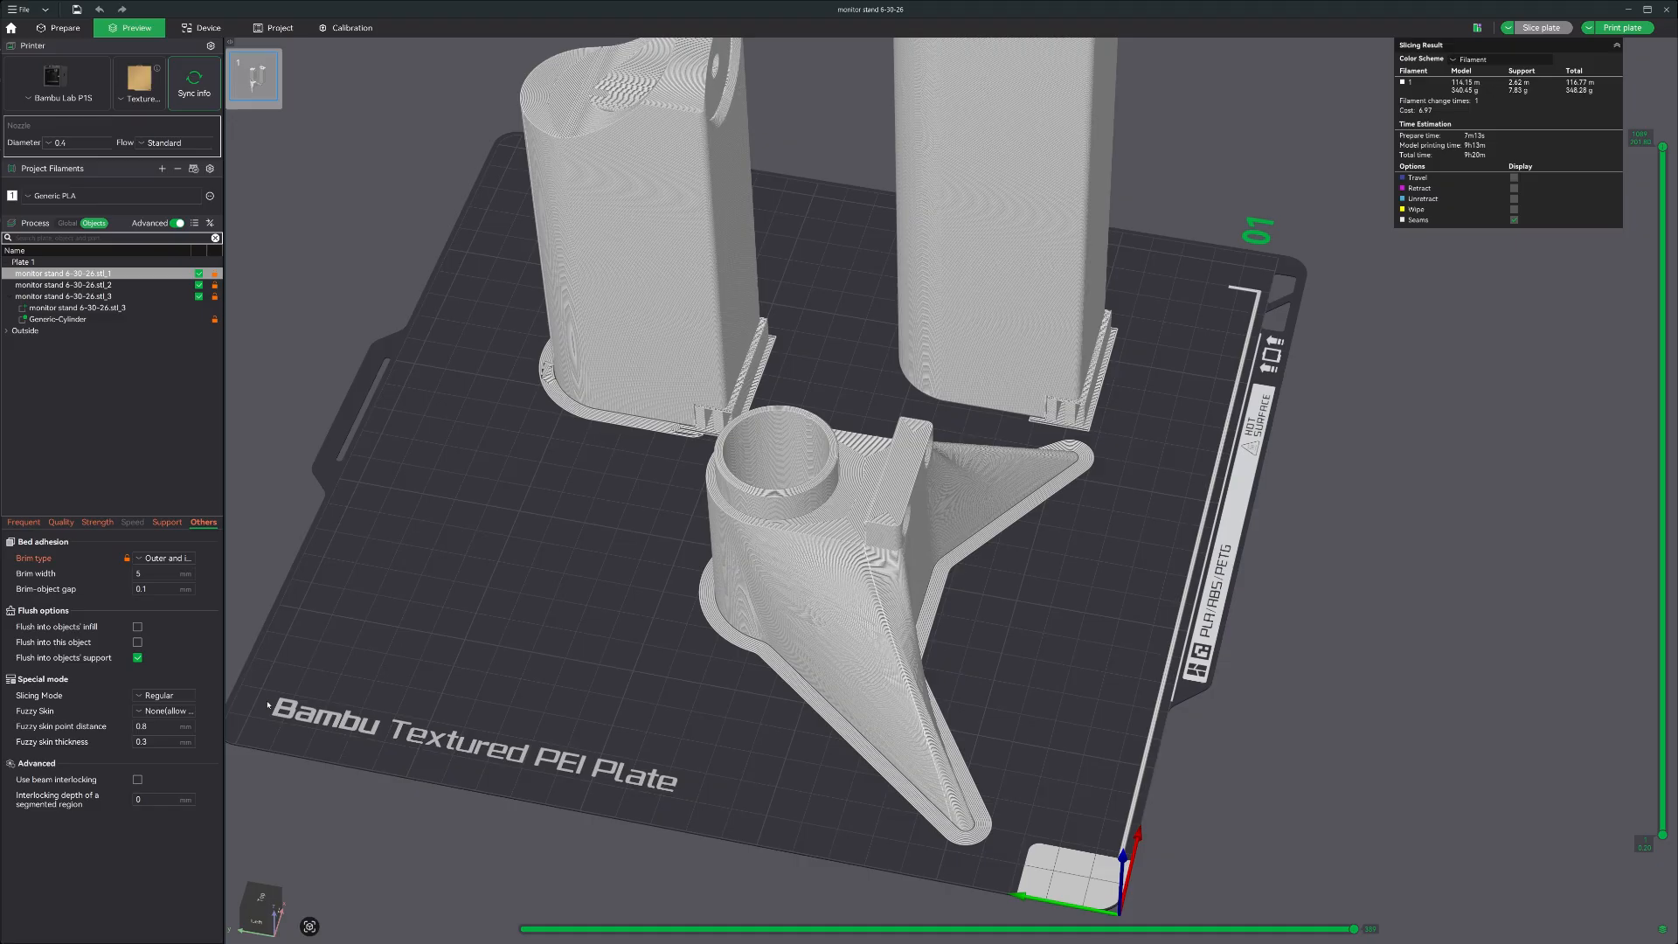
- Set the flared base's fuzzy skin to Contour and its brim type to Painted, and return to the preparation view
left_click(168, 712)
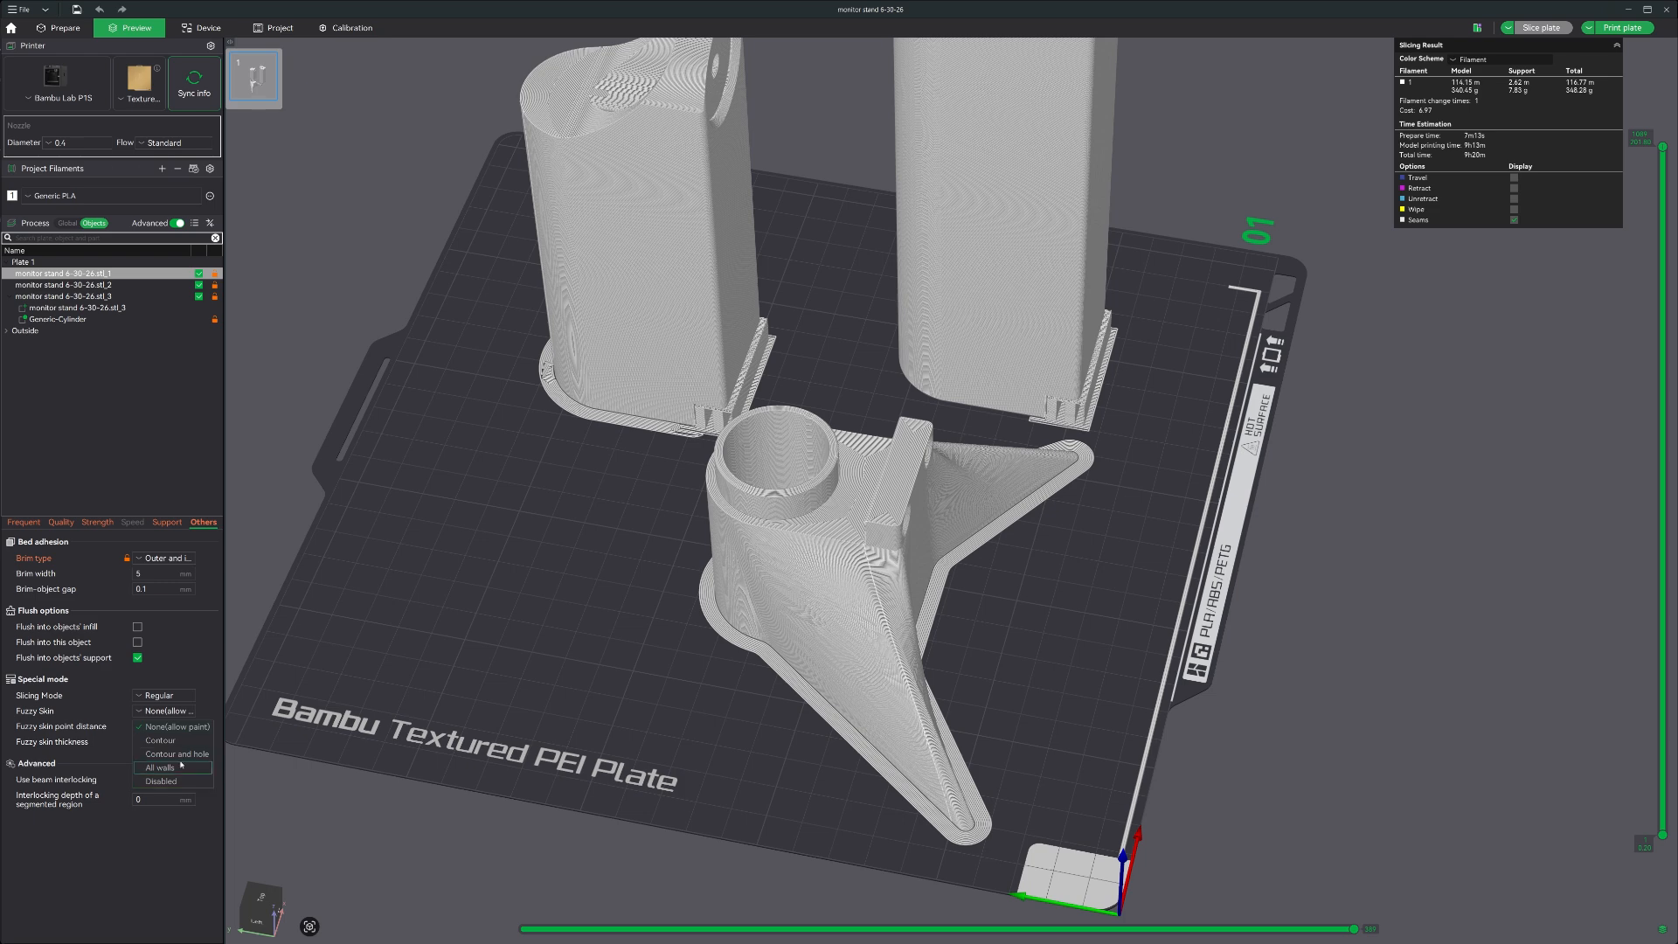
left_click(162, 740)
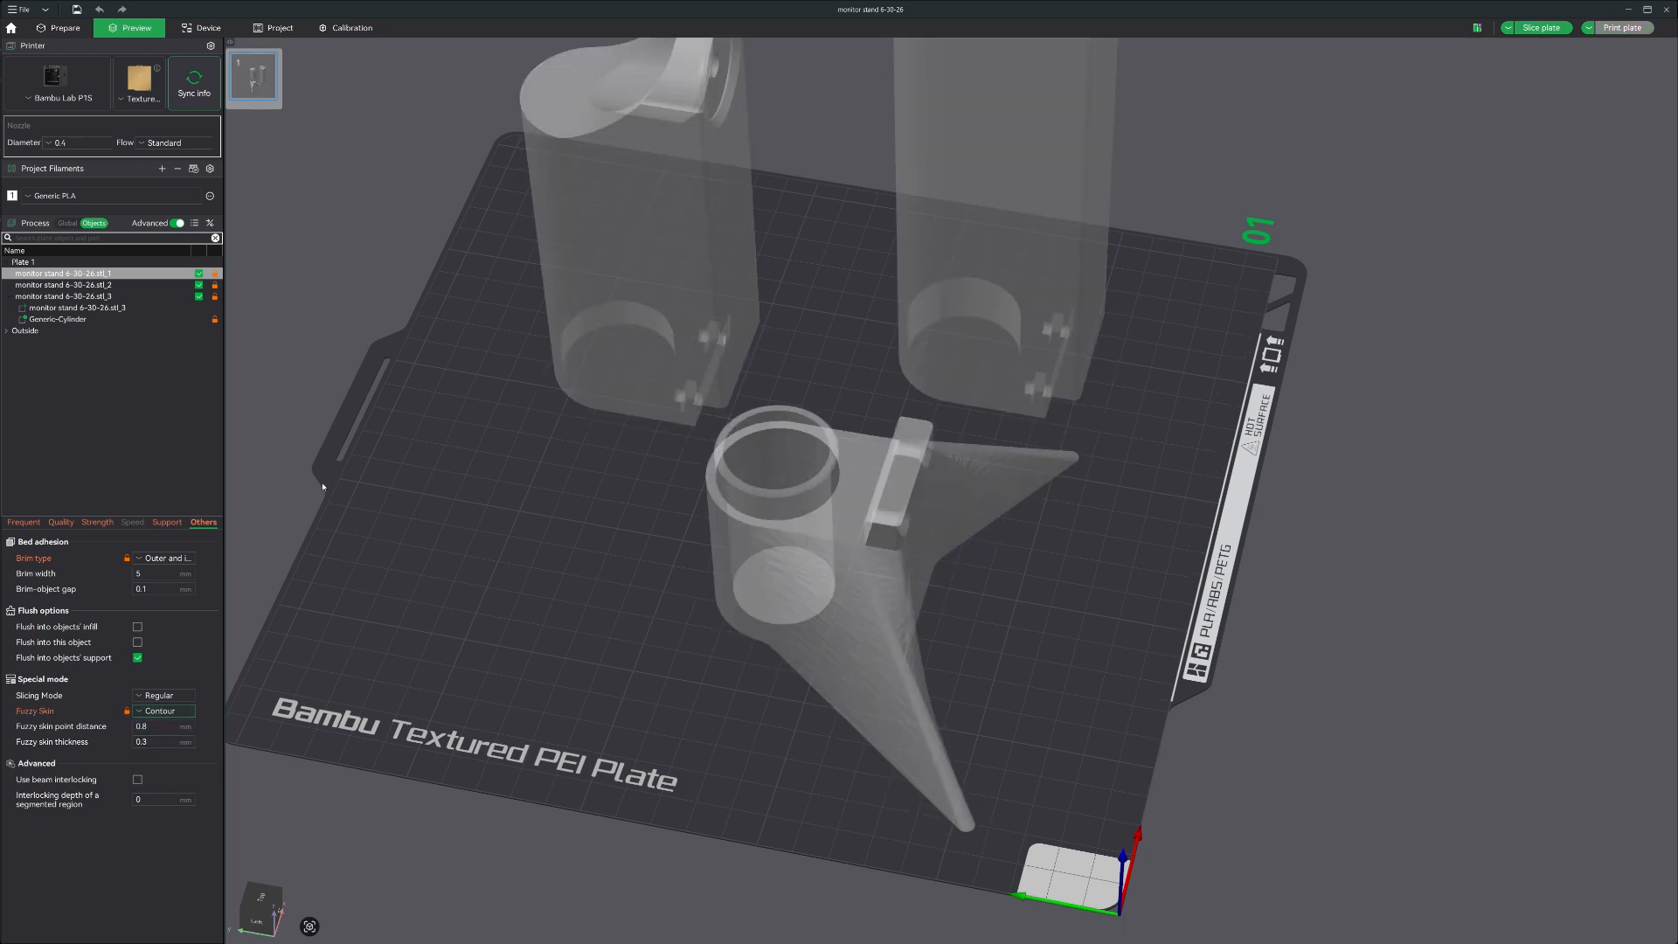
left_click(167, 559)
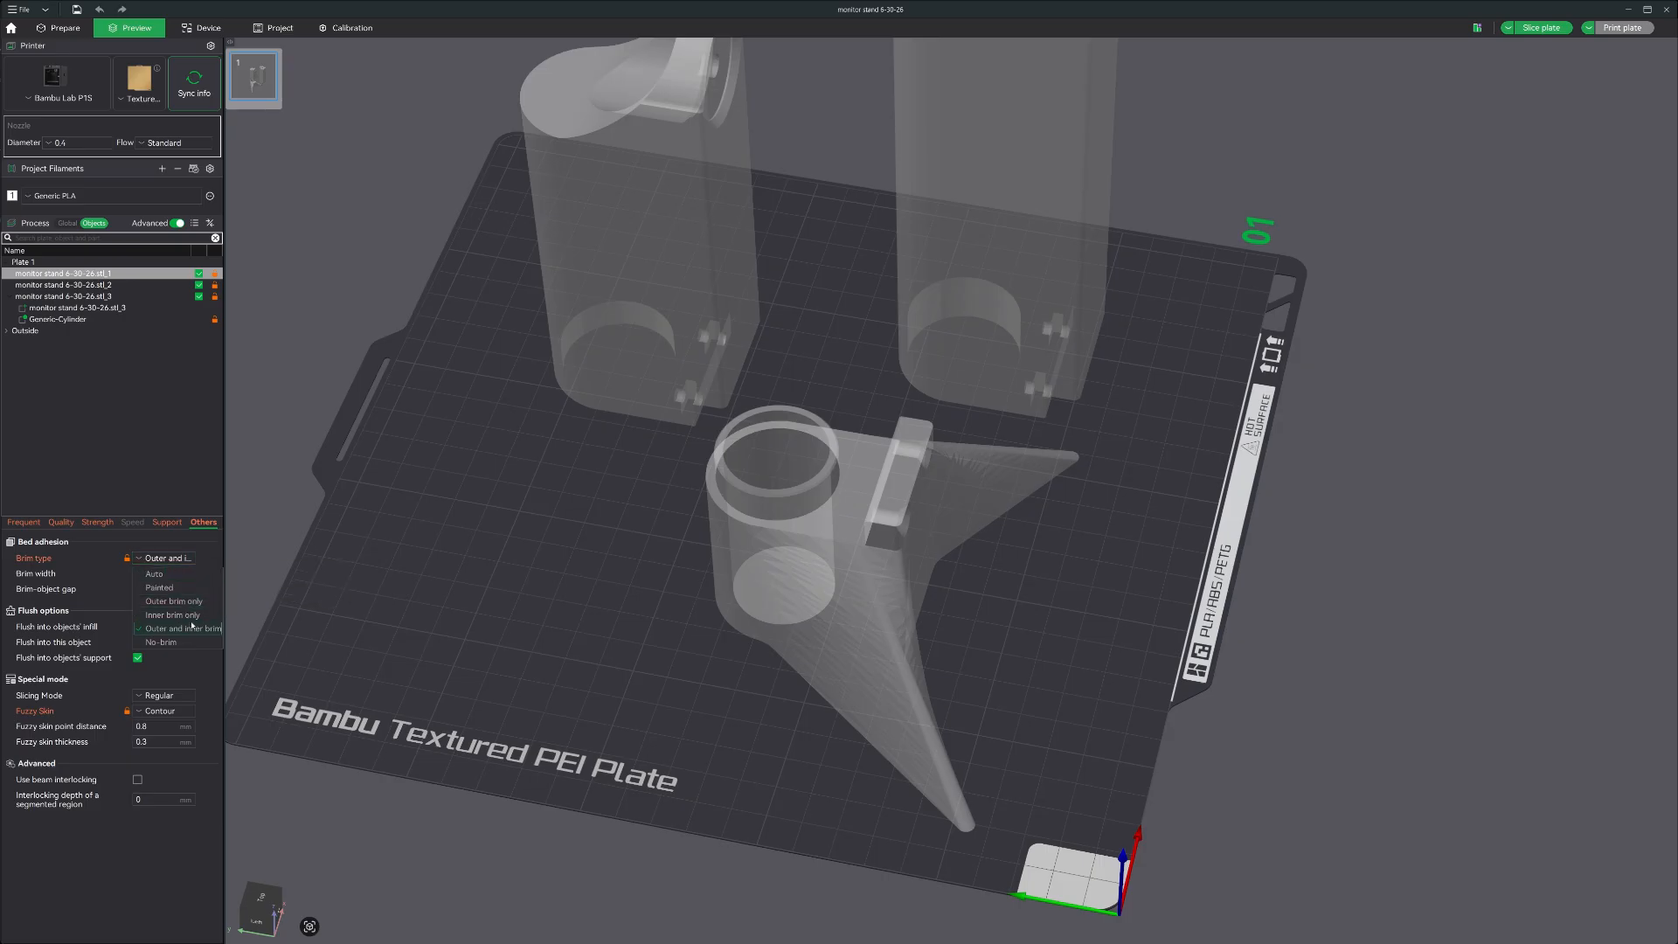
left_click(160, 587)
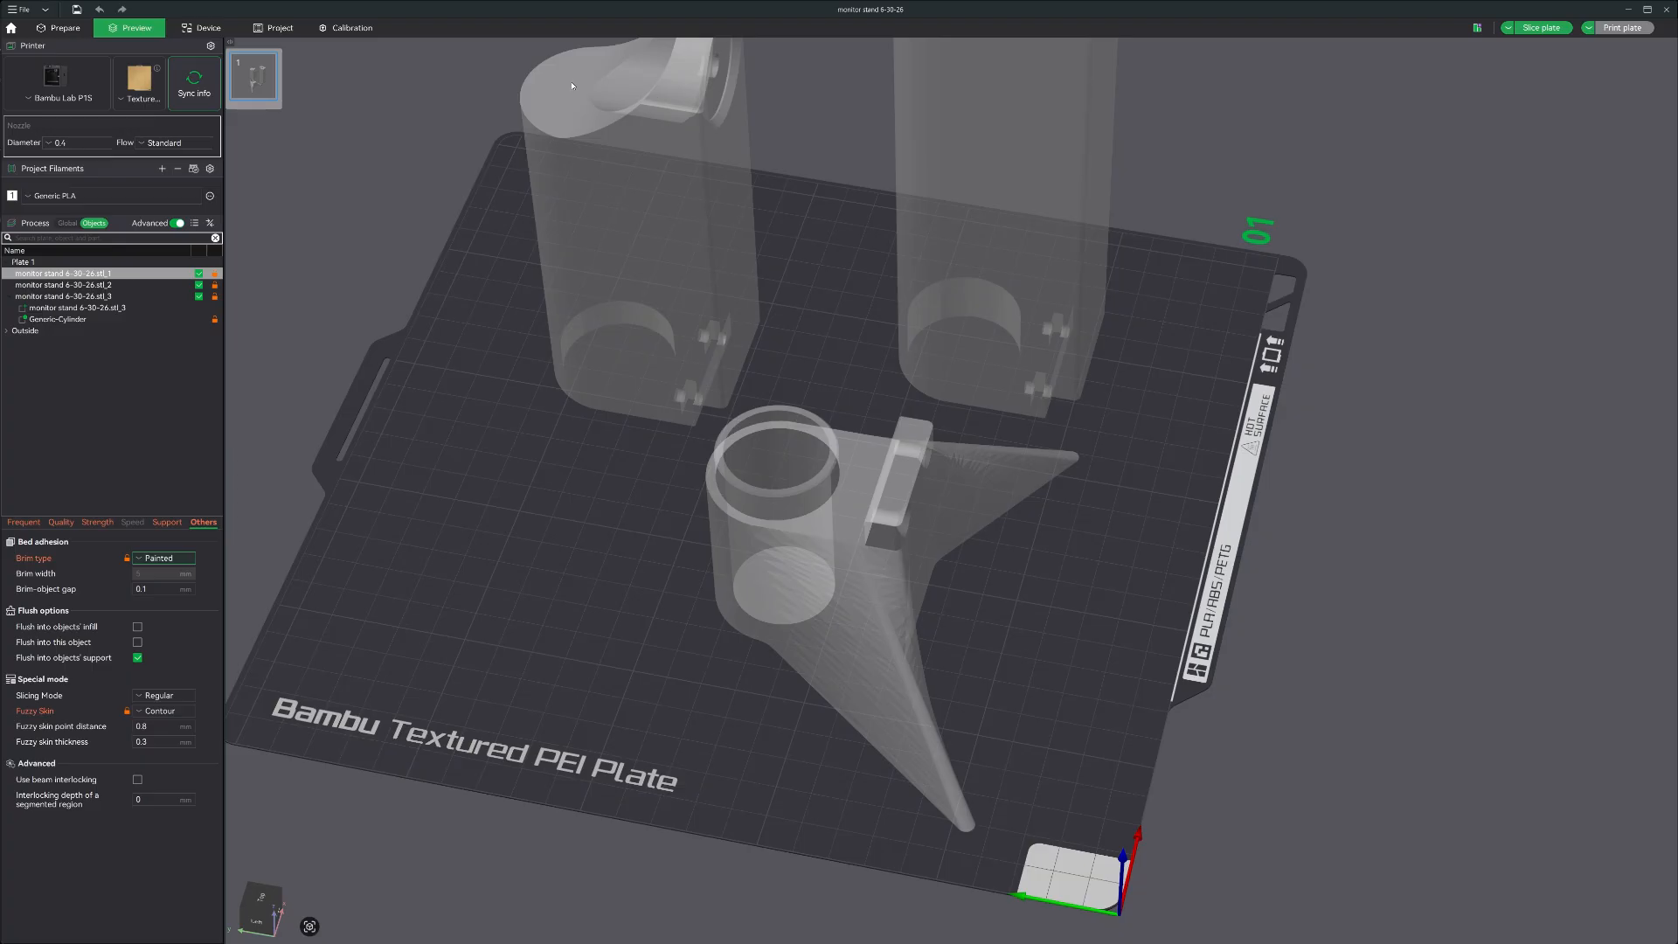
key("ctrl+1")
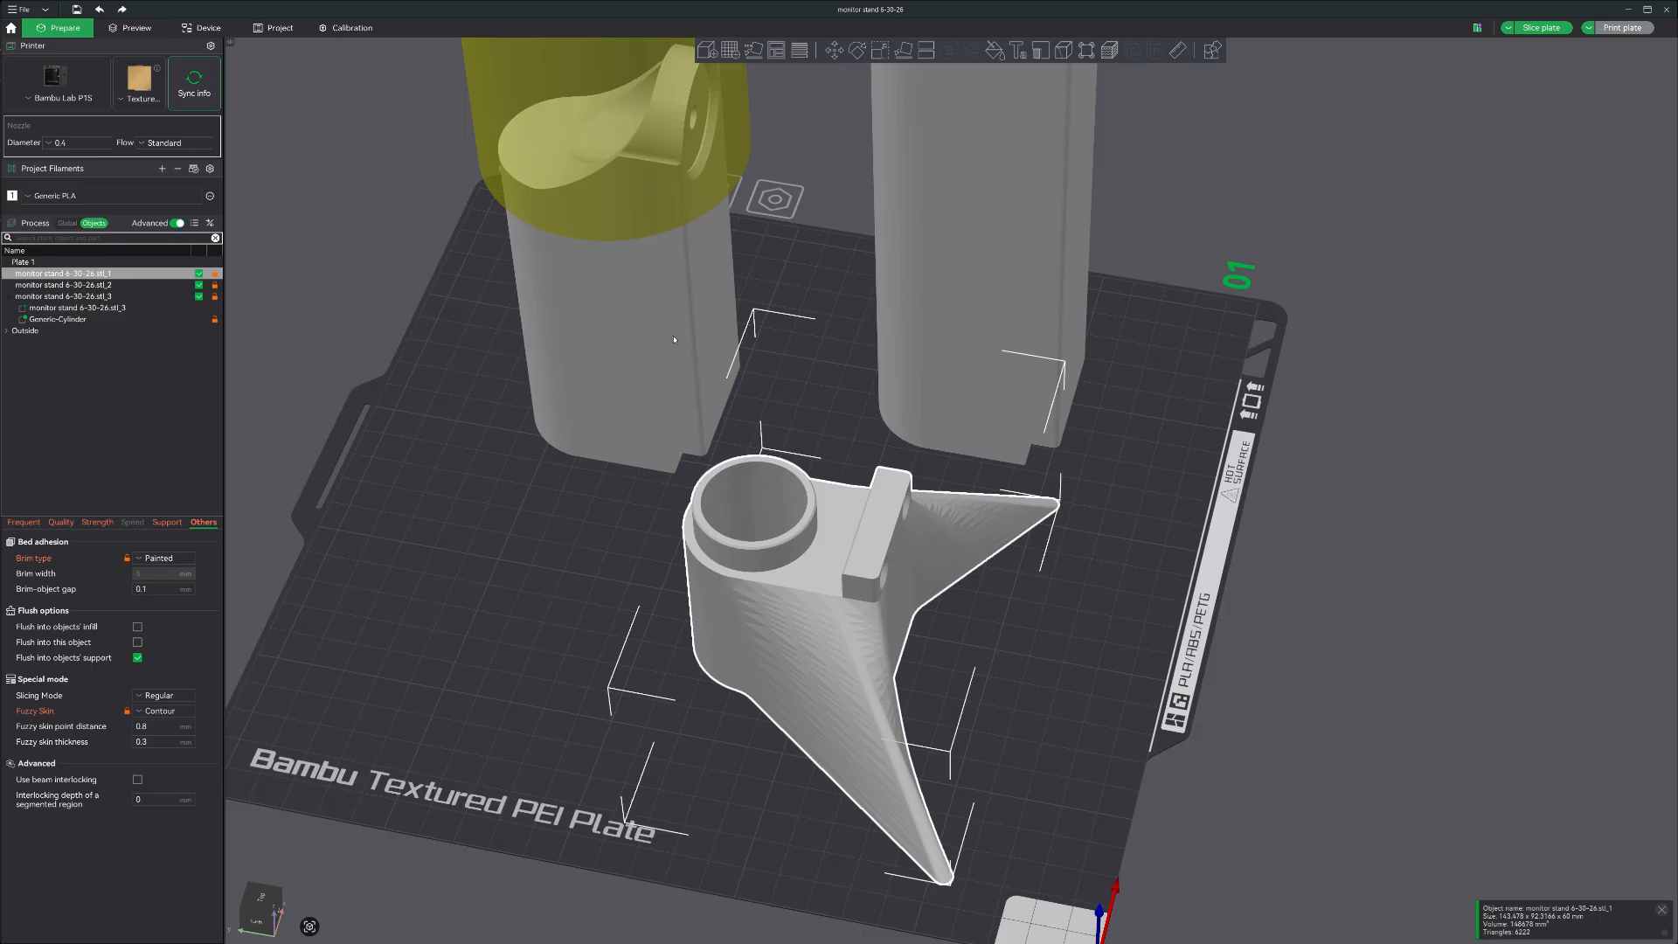
- Examine the adaptive and smoothing options of the variable layer height tool for the flared base
left_click_drag(427, 639, 461, 605)
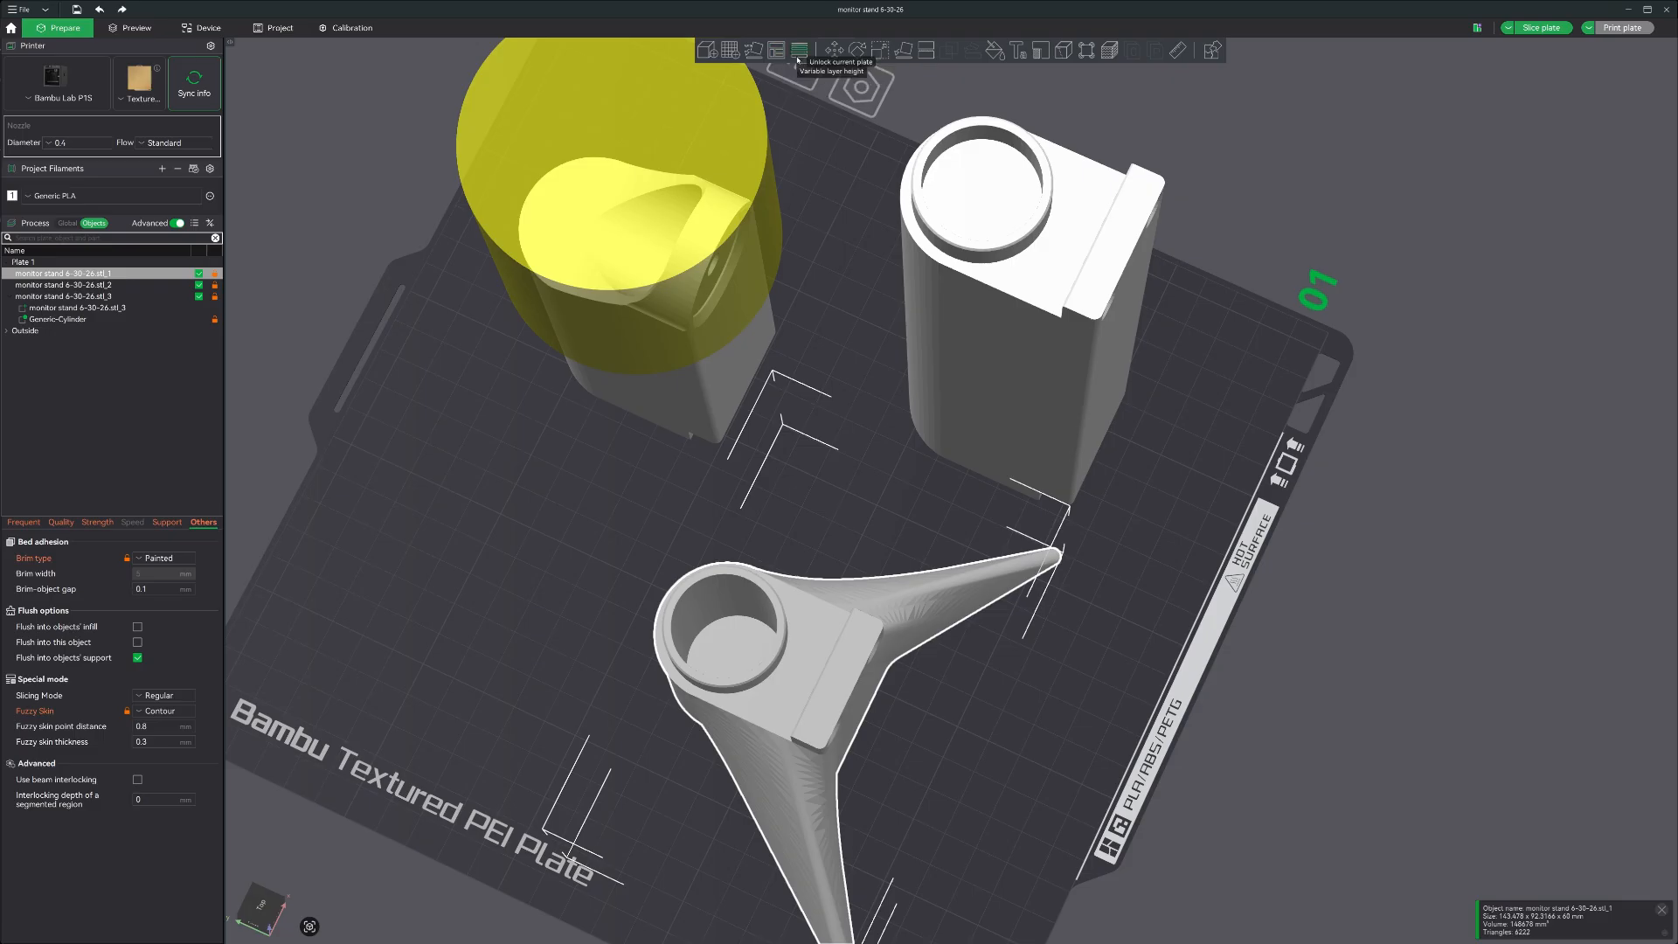
left_click_drag(853, 255, 812, 229)
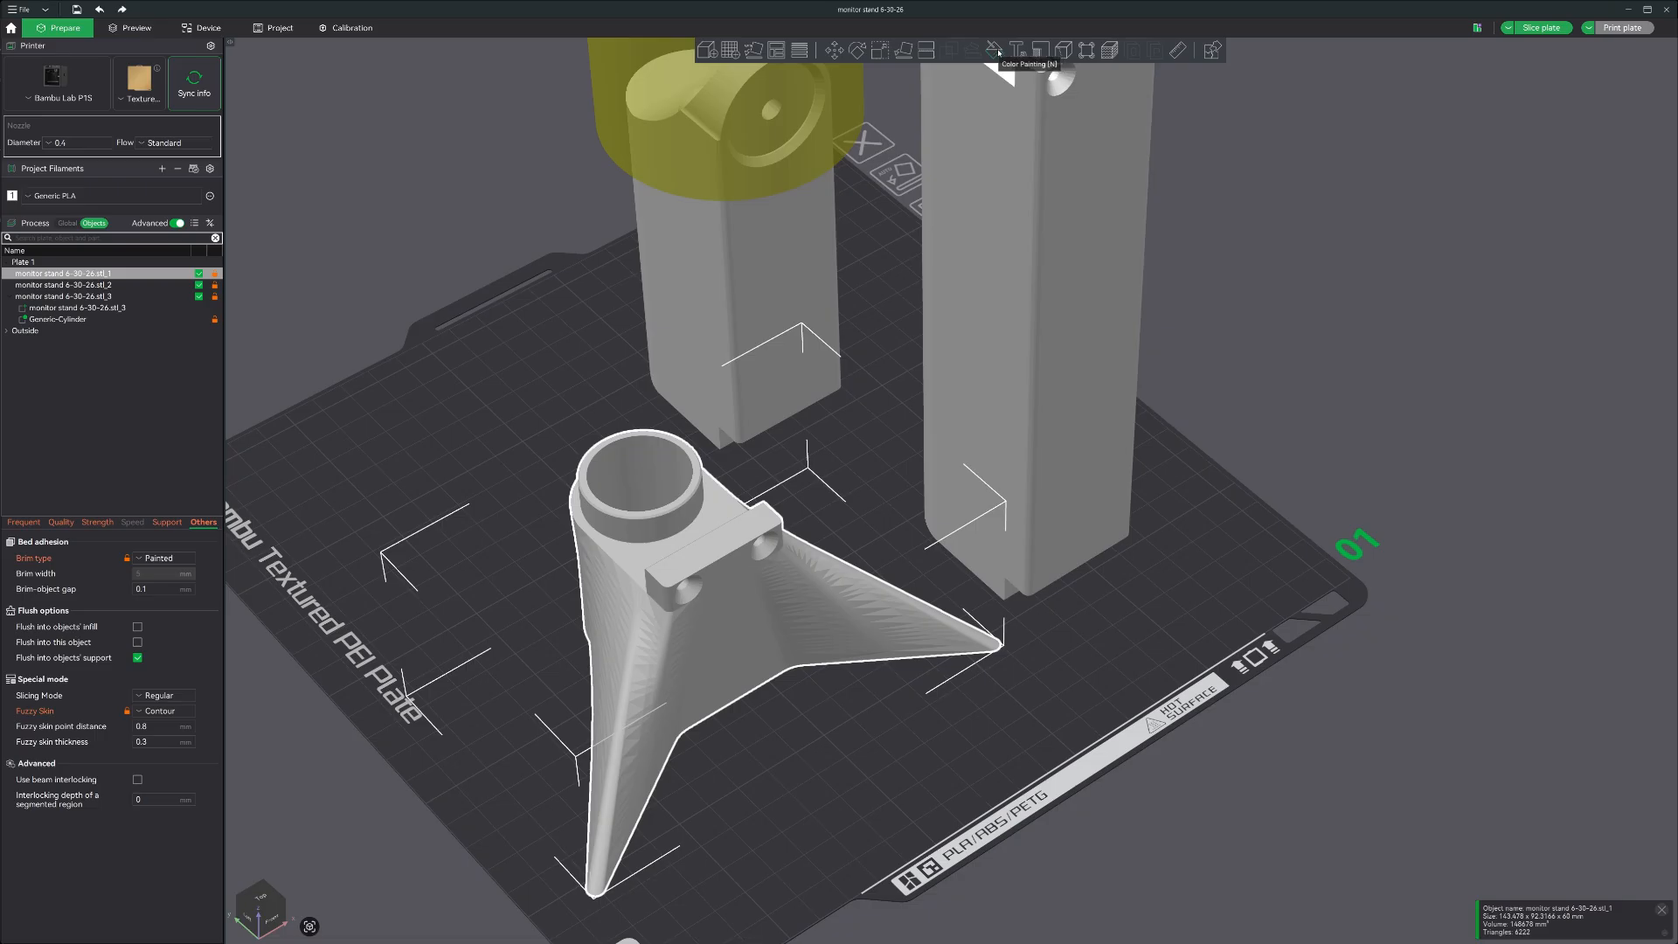
left_click(805, 55)
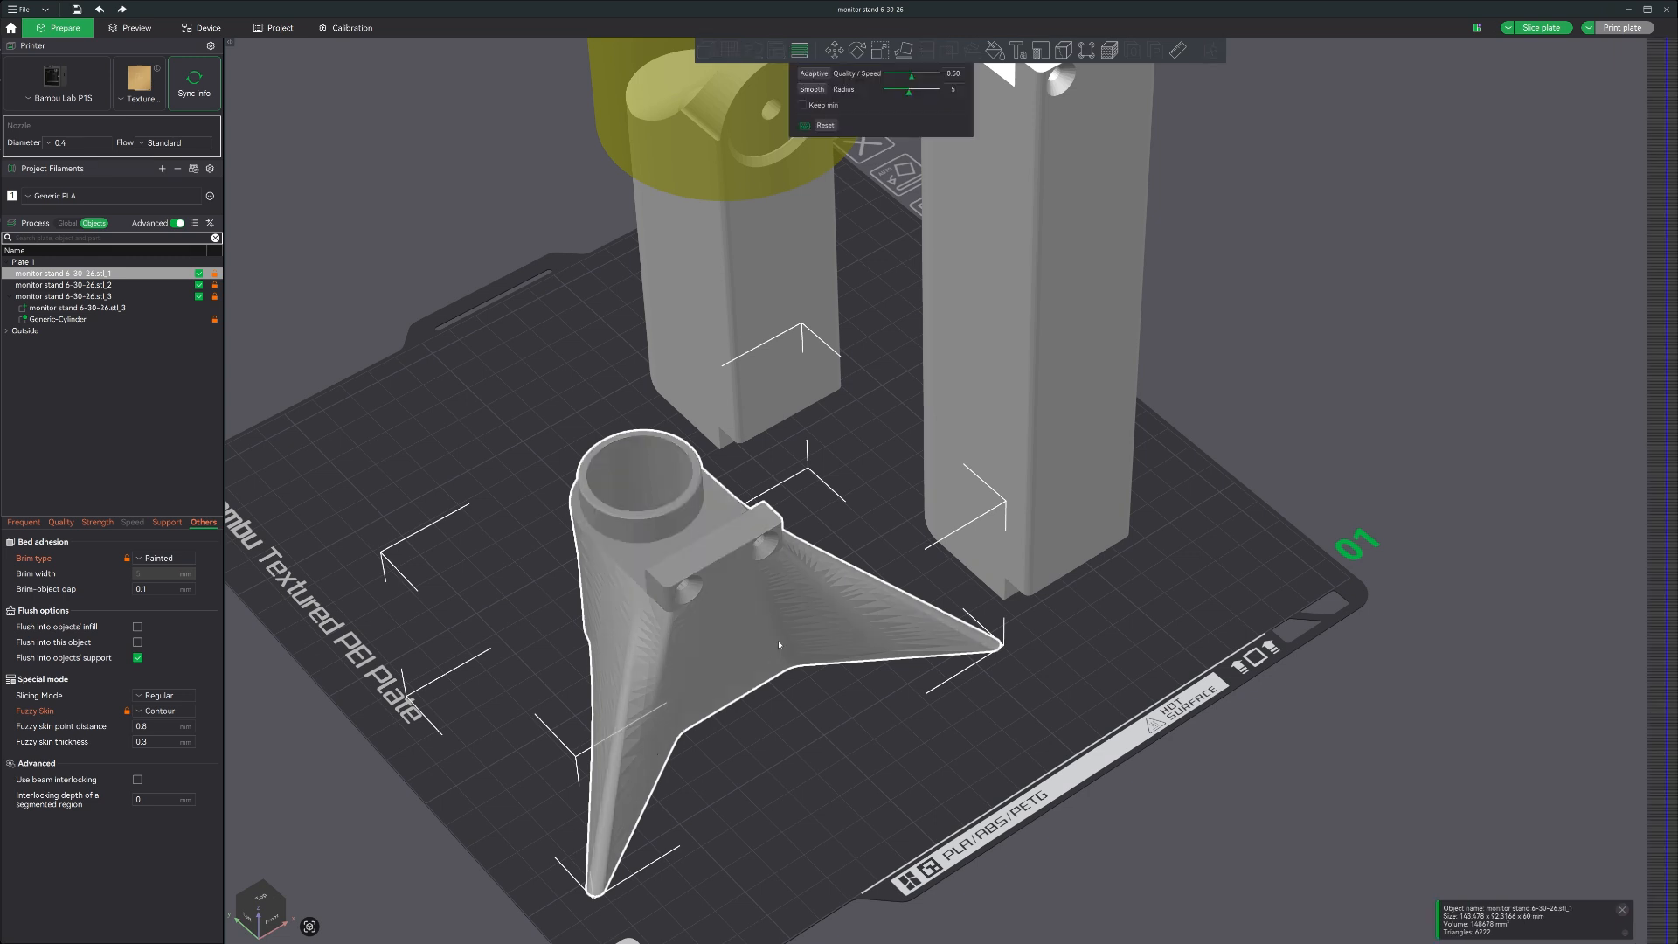
left_click_drag(779, 771, 777, 762)
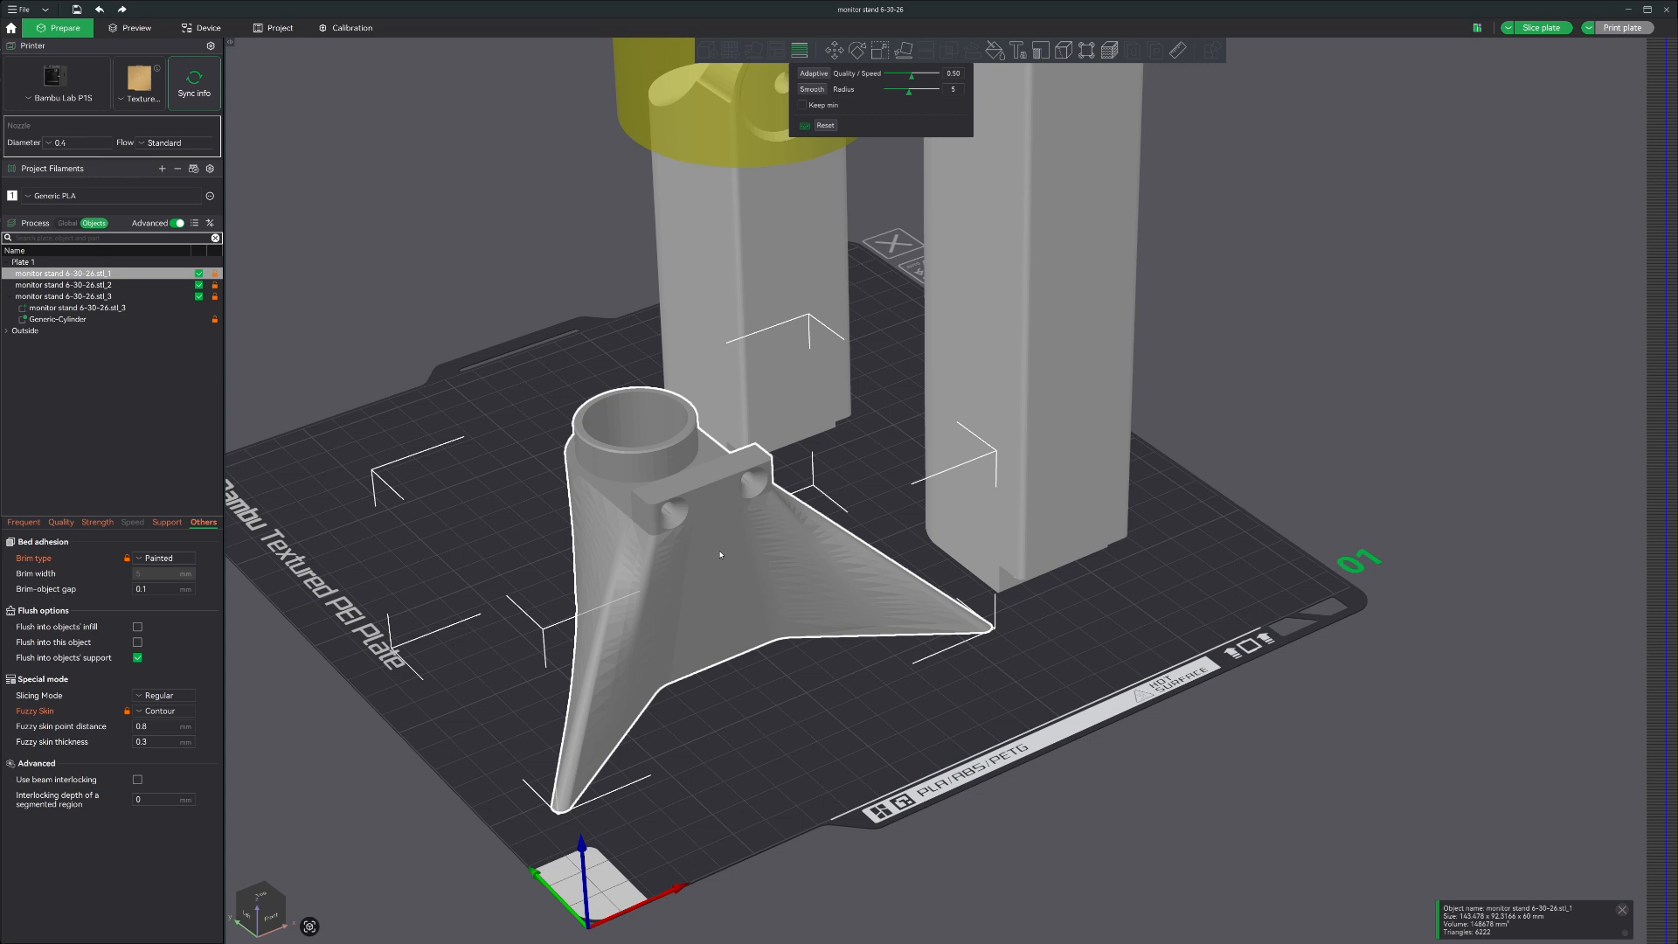
left_click(800, 51)
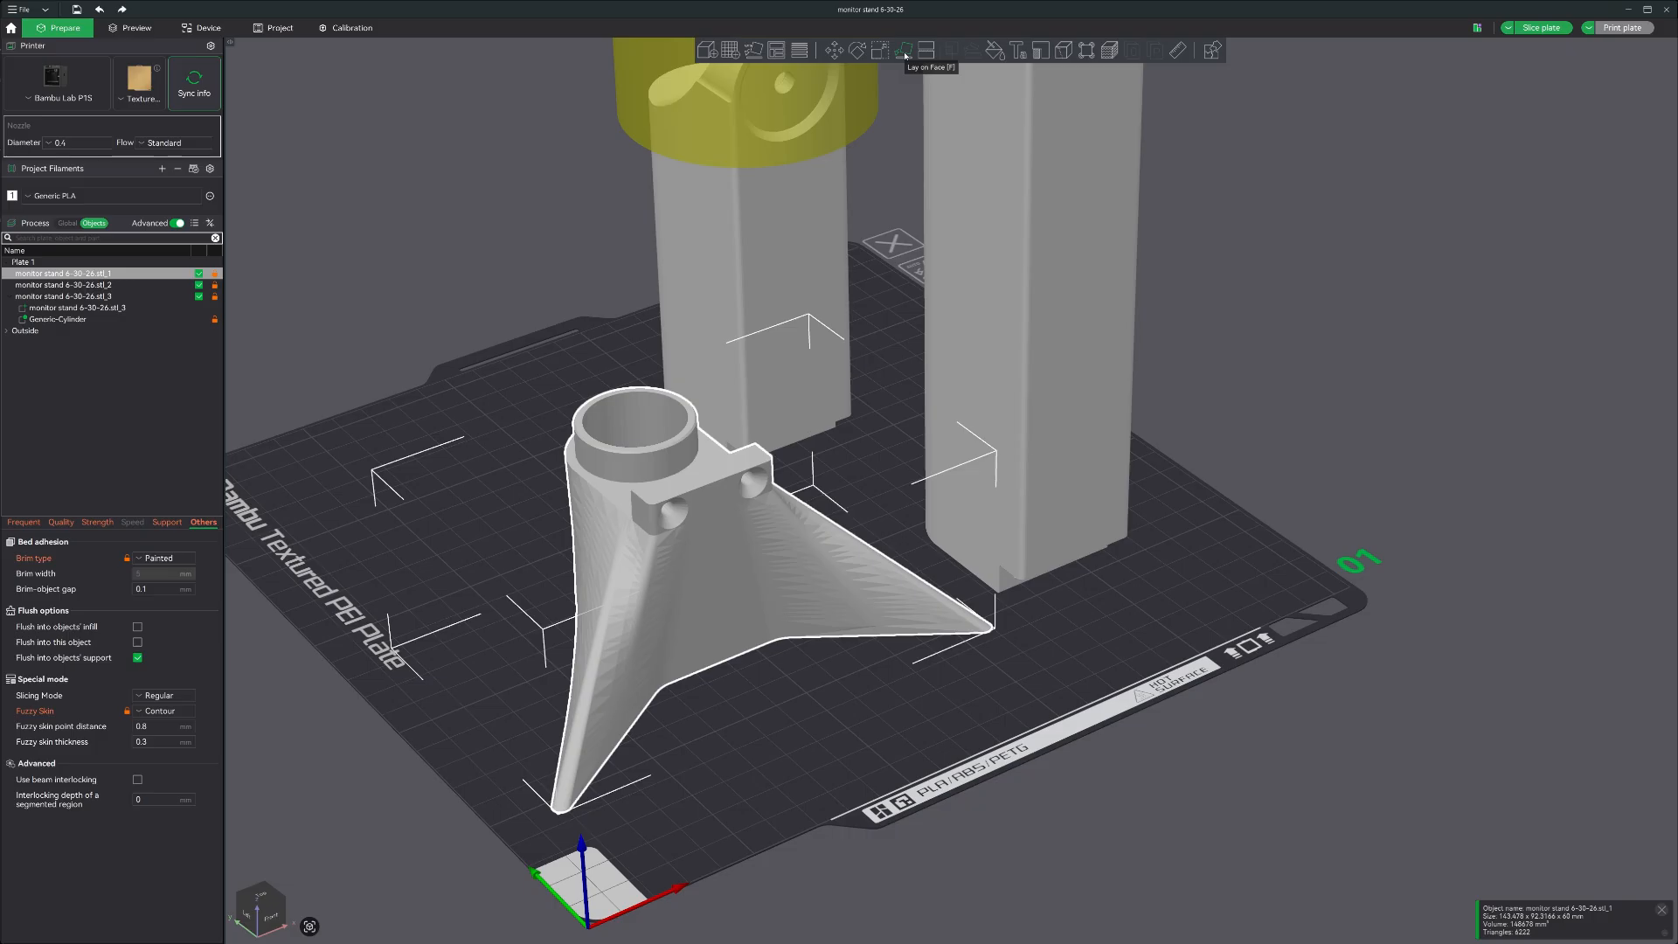
- Open support painting for the flared base, examine its underside and overhangs, and leave the tool
left_click_drag(1183, 599, 1125, 591)
scroll(1128, 593, "up", 3)
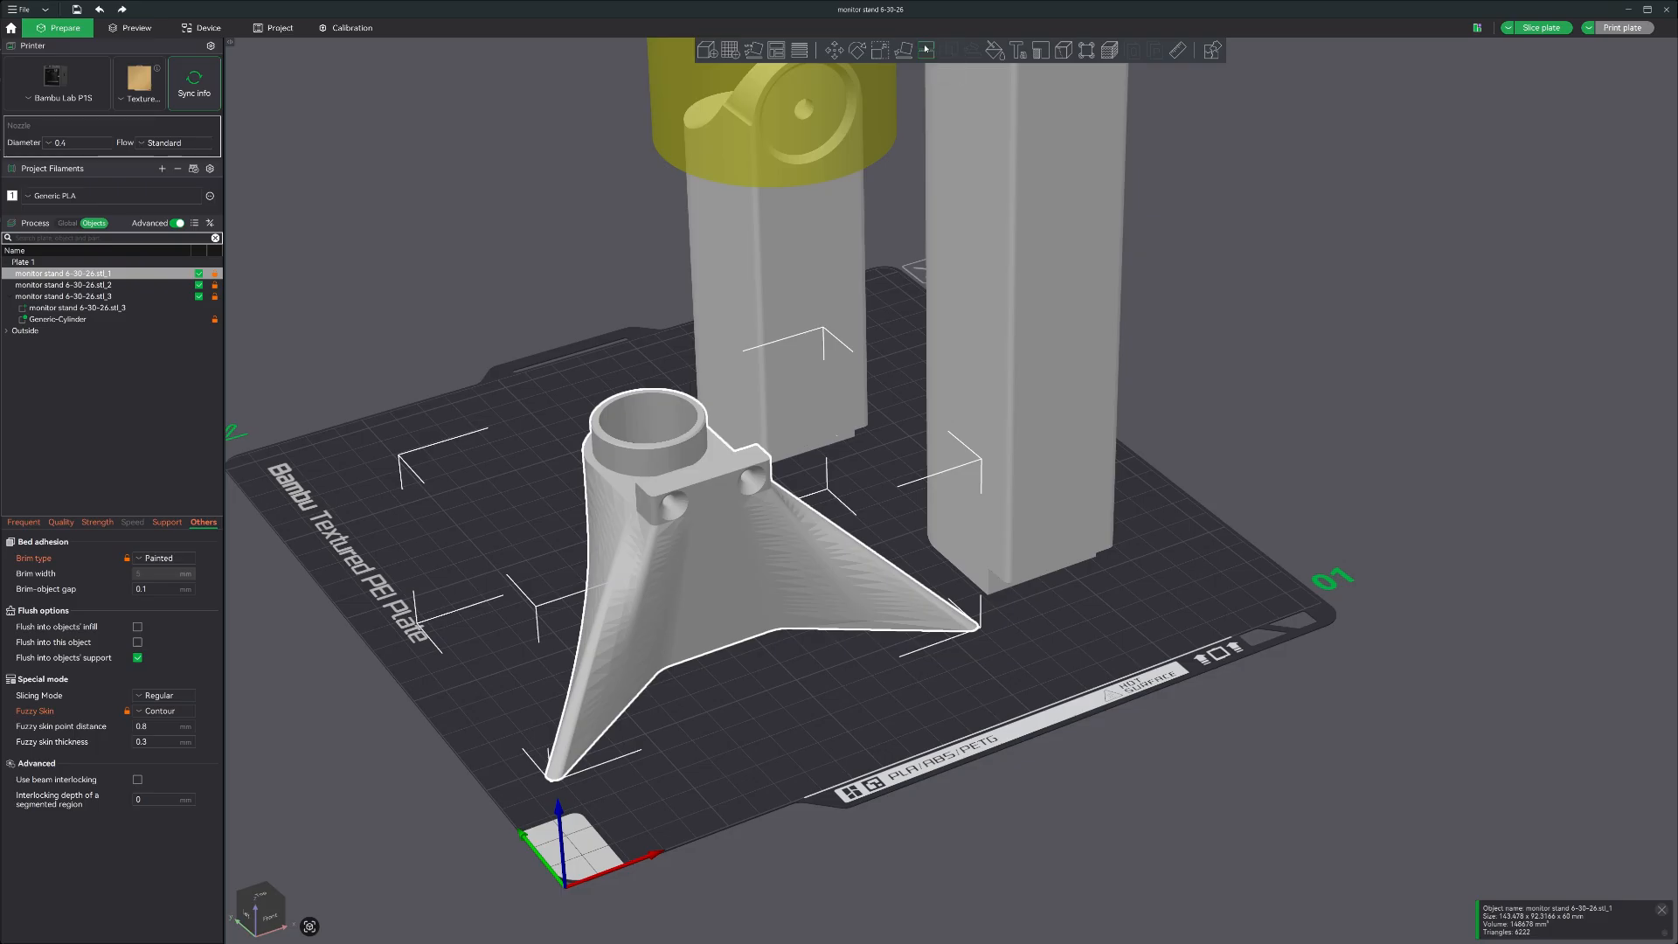
left_click_drag(1209, 587, 1157, 600)
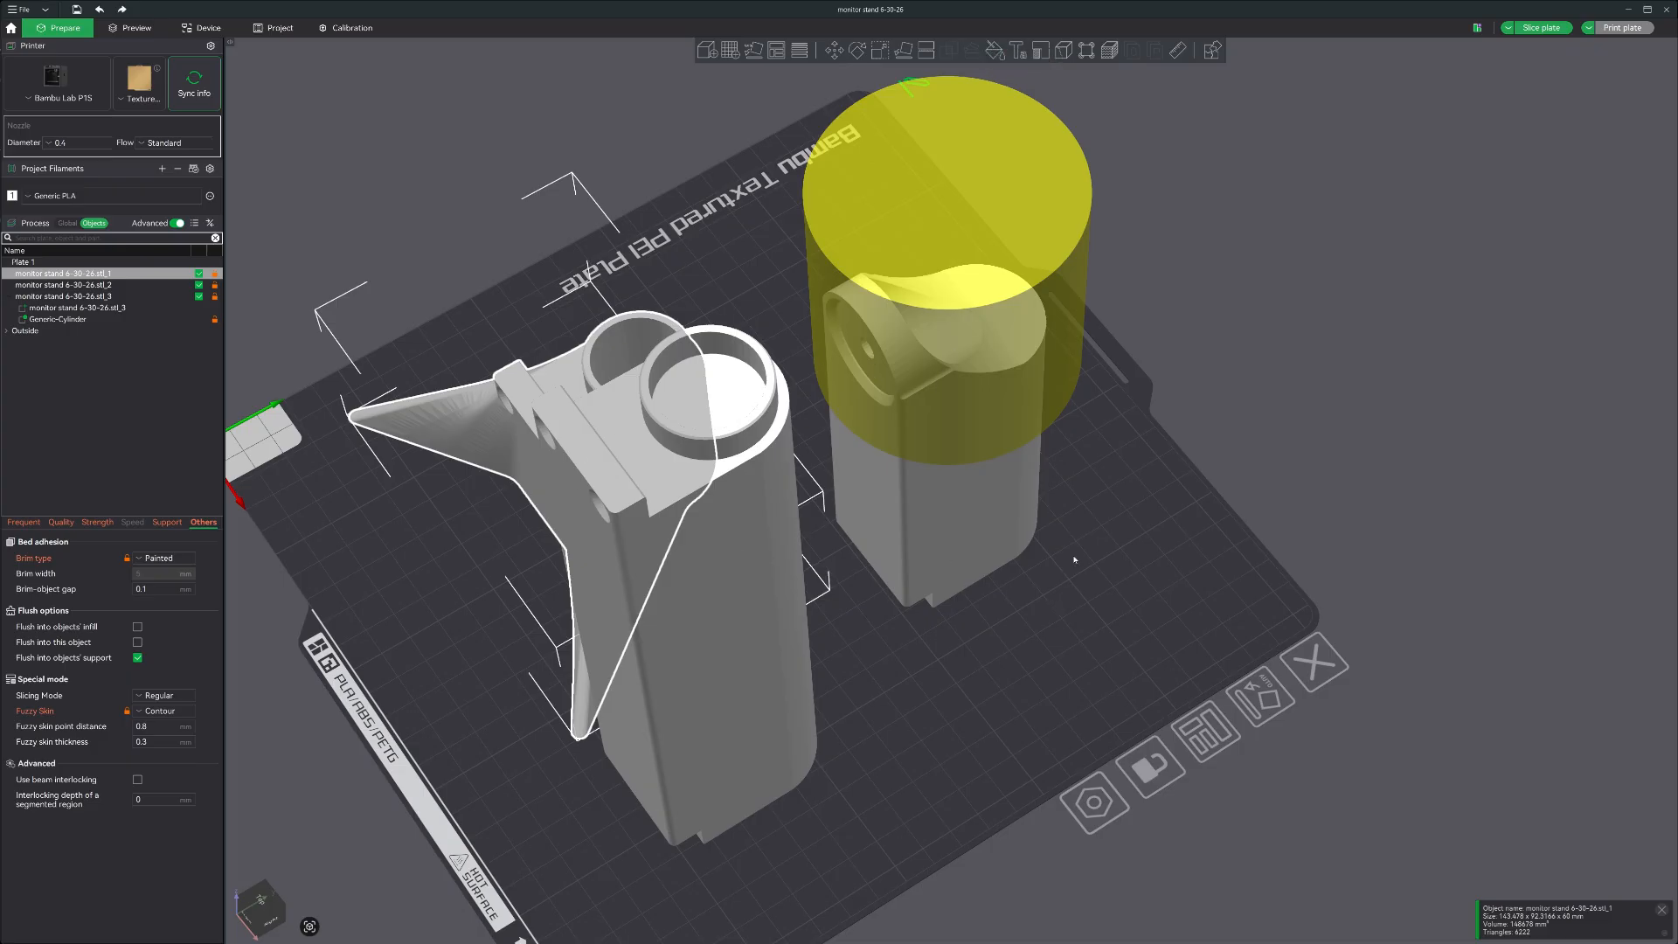
left_click_drag(1074, 560, 1119, 580)
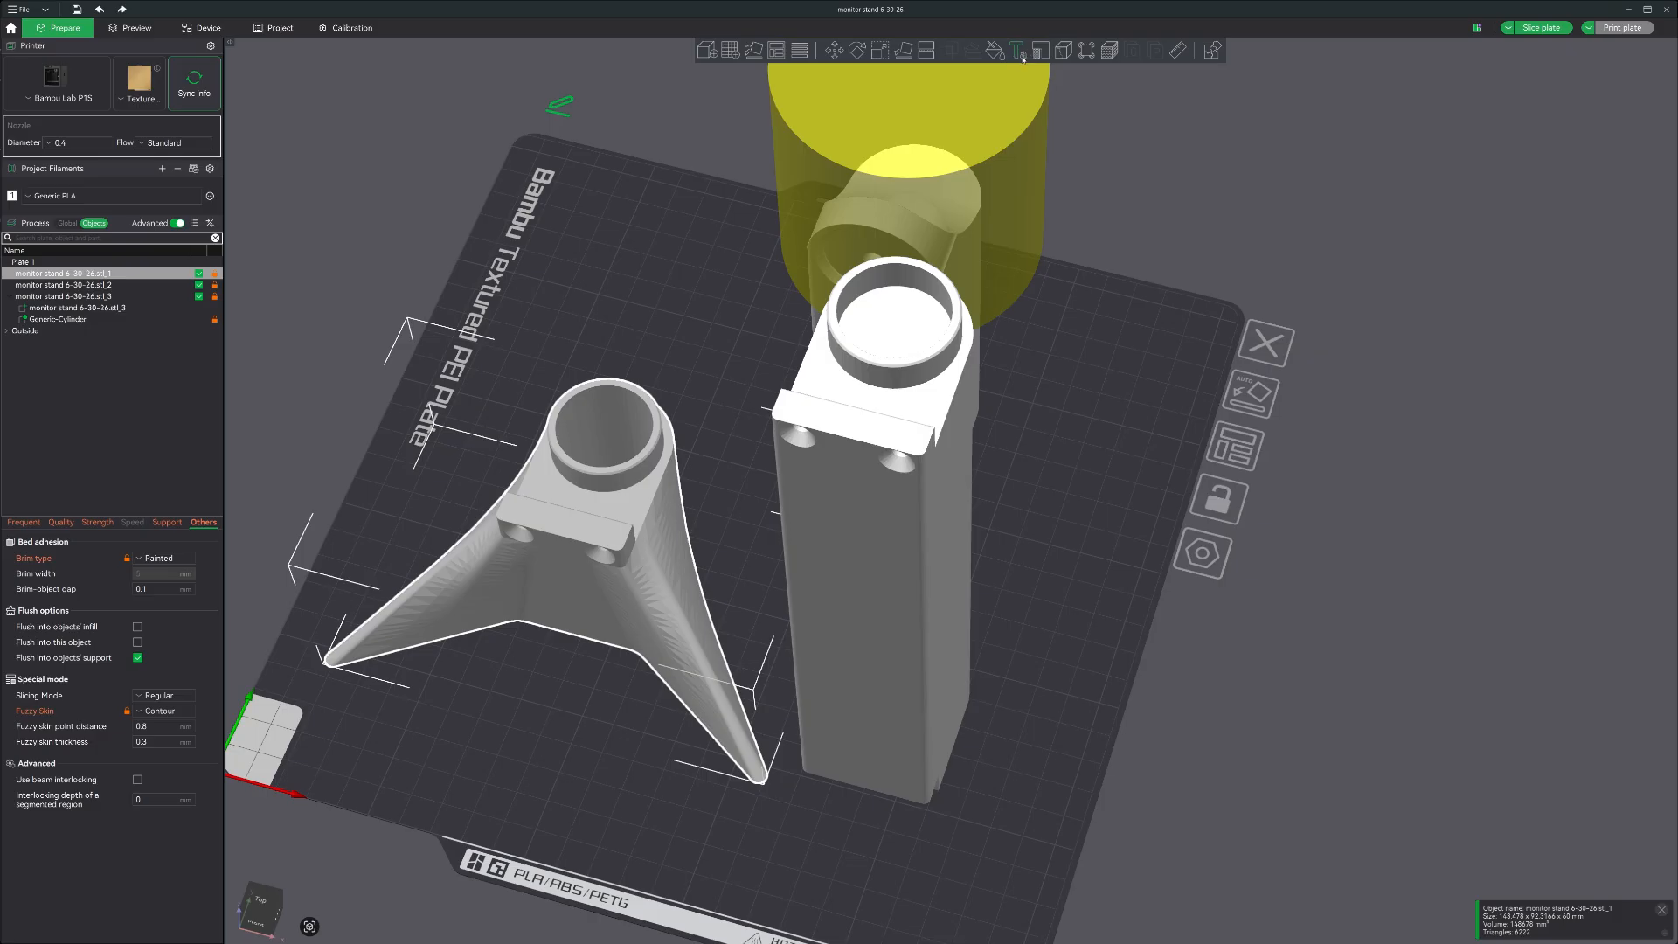
left_click(1040, 50)
key("3")
left_click_drag(946, 629, 525, 514)
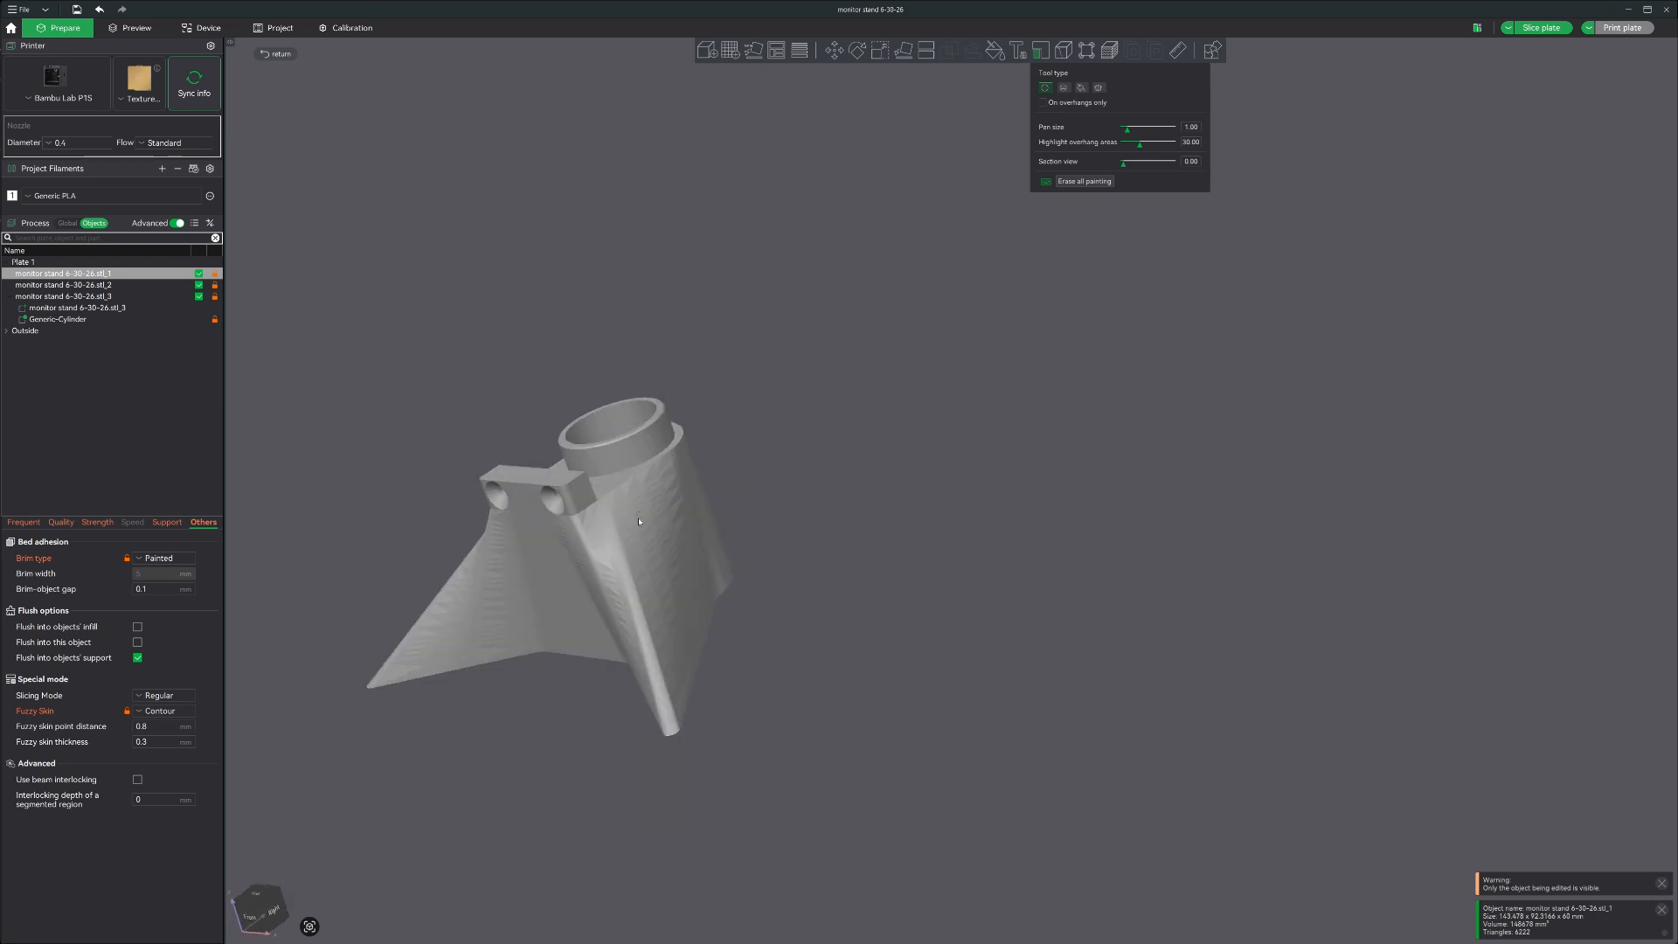
key("3")
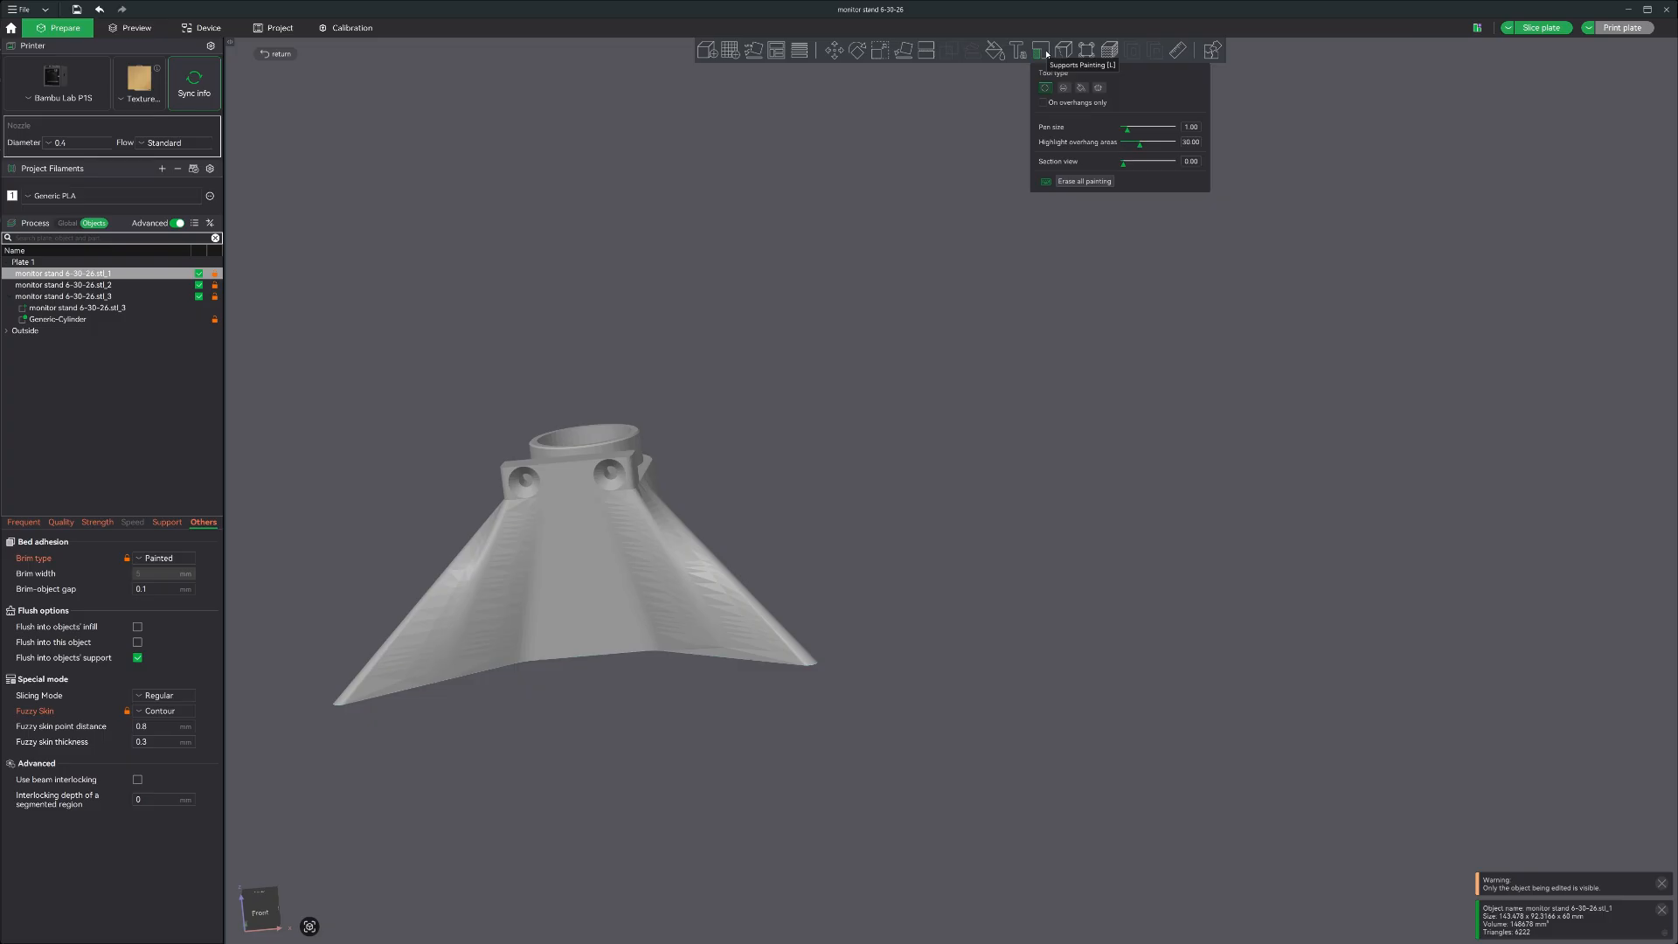
left_click_drag(773, 612, 777, 544)
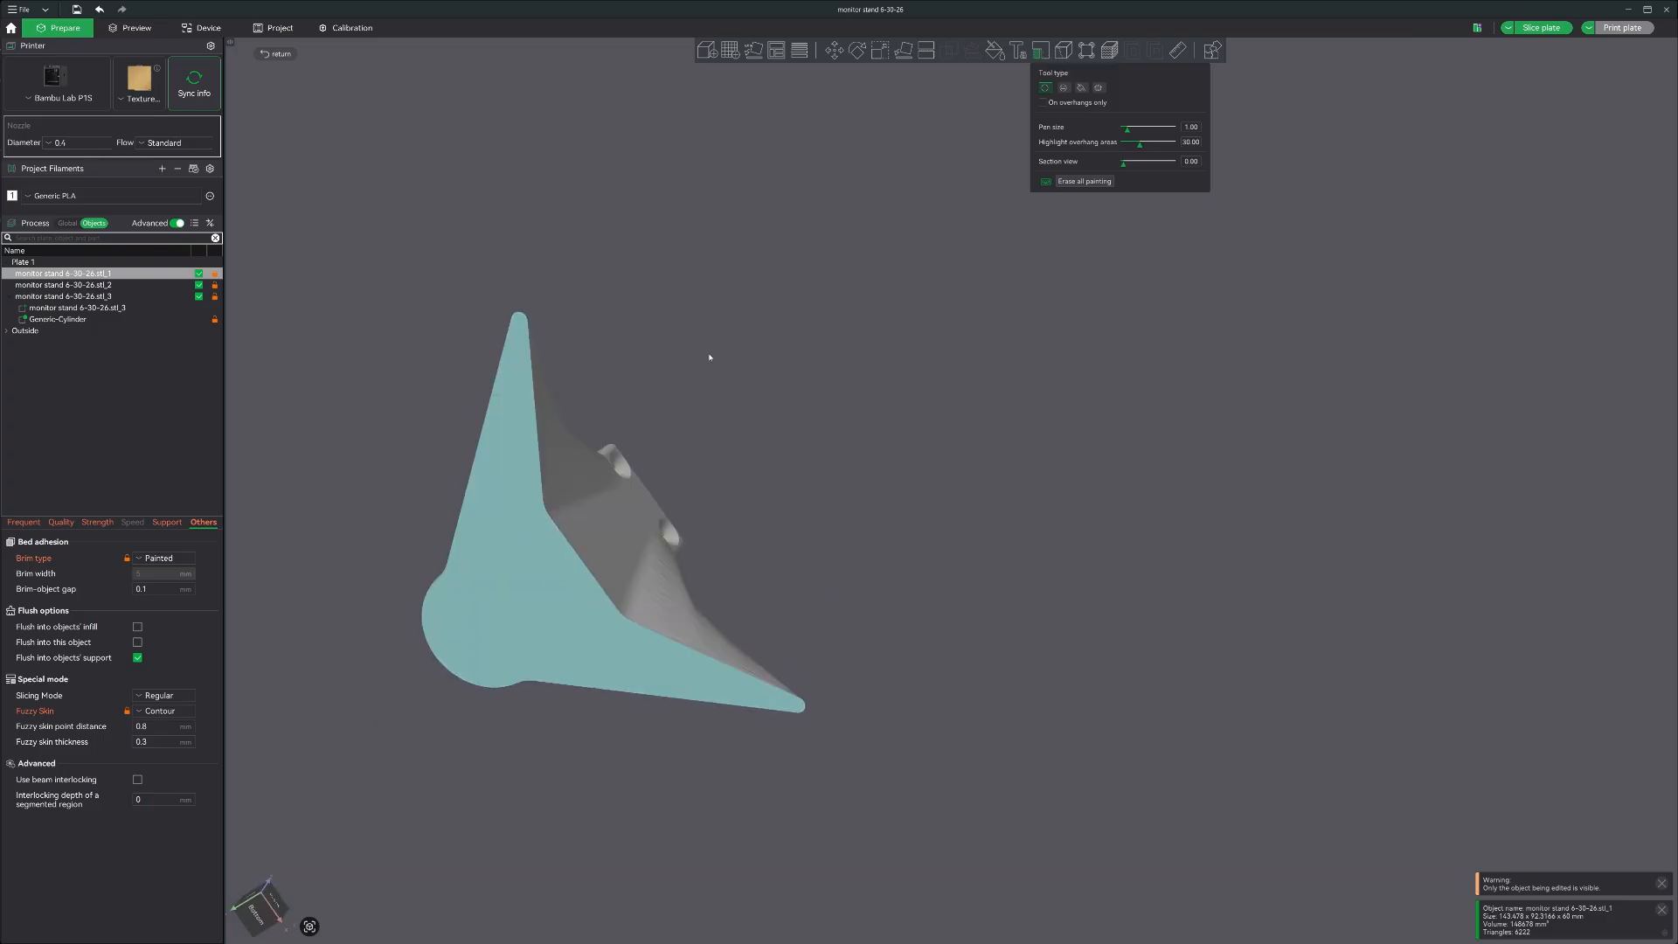
left_click_drag(801, 407, 619, 391)
left_click(1042, 53)
- Examine the highlighted overhang areas on the taller post's underside with support painting, and leave the tool
left_click_drag(983, 284, 1026, 375)
left_click(1026, 375)
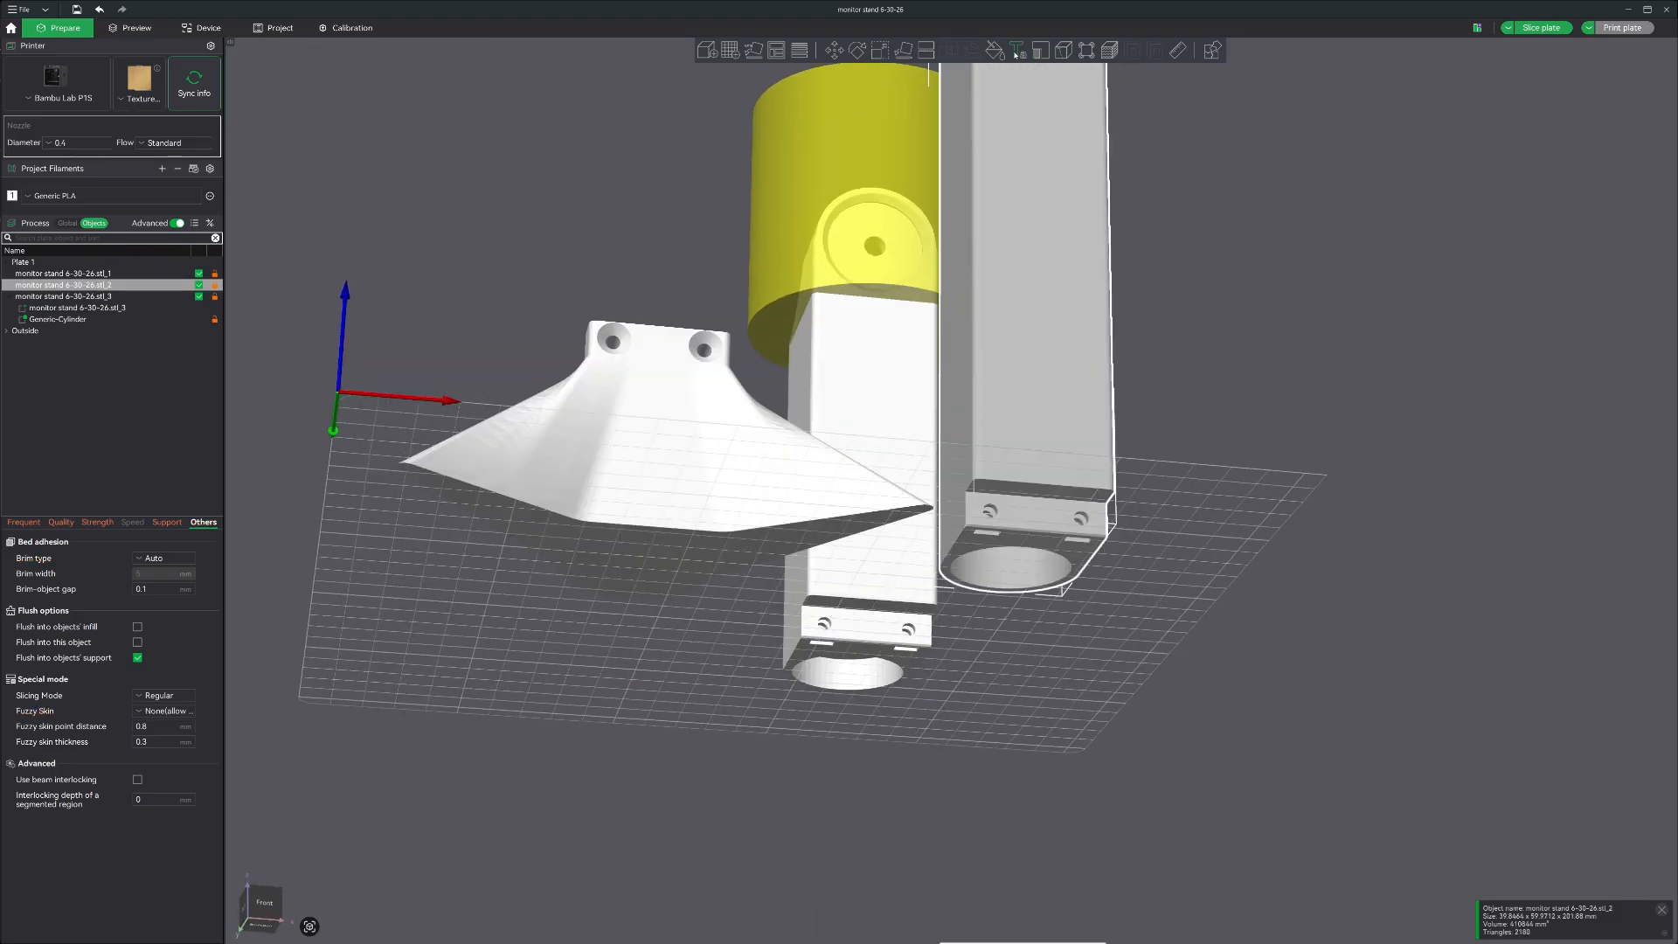
left_click(1040, 51)
mouse_move(1118, 368)
left_mouse_down()
mouse_move(1191, 423)
mouse_move(1012, 327)
left_mouse_up()
left_click_drag(1094, 284, 873, 416)
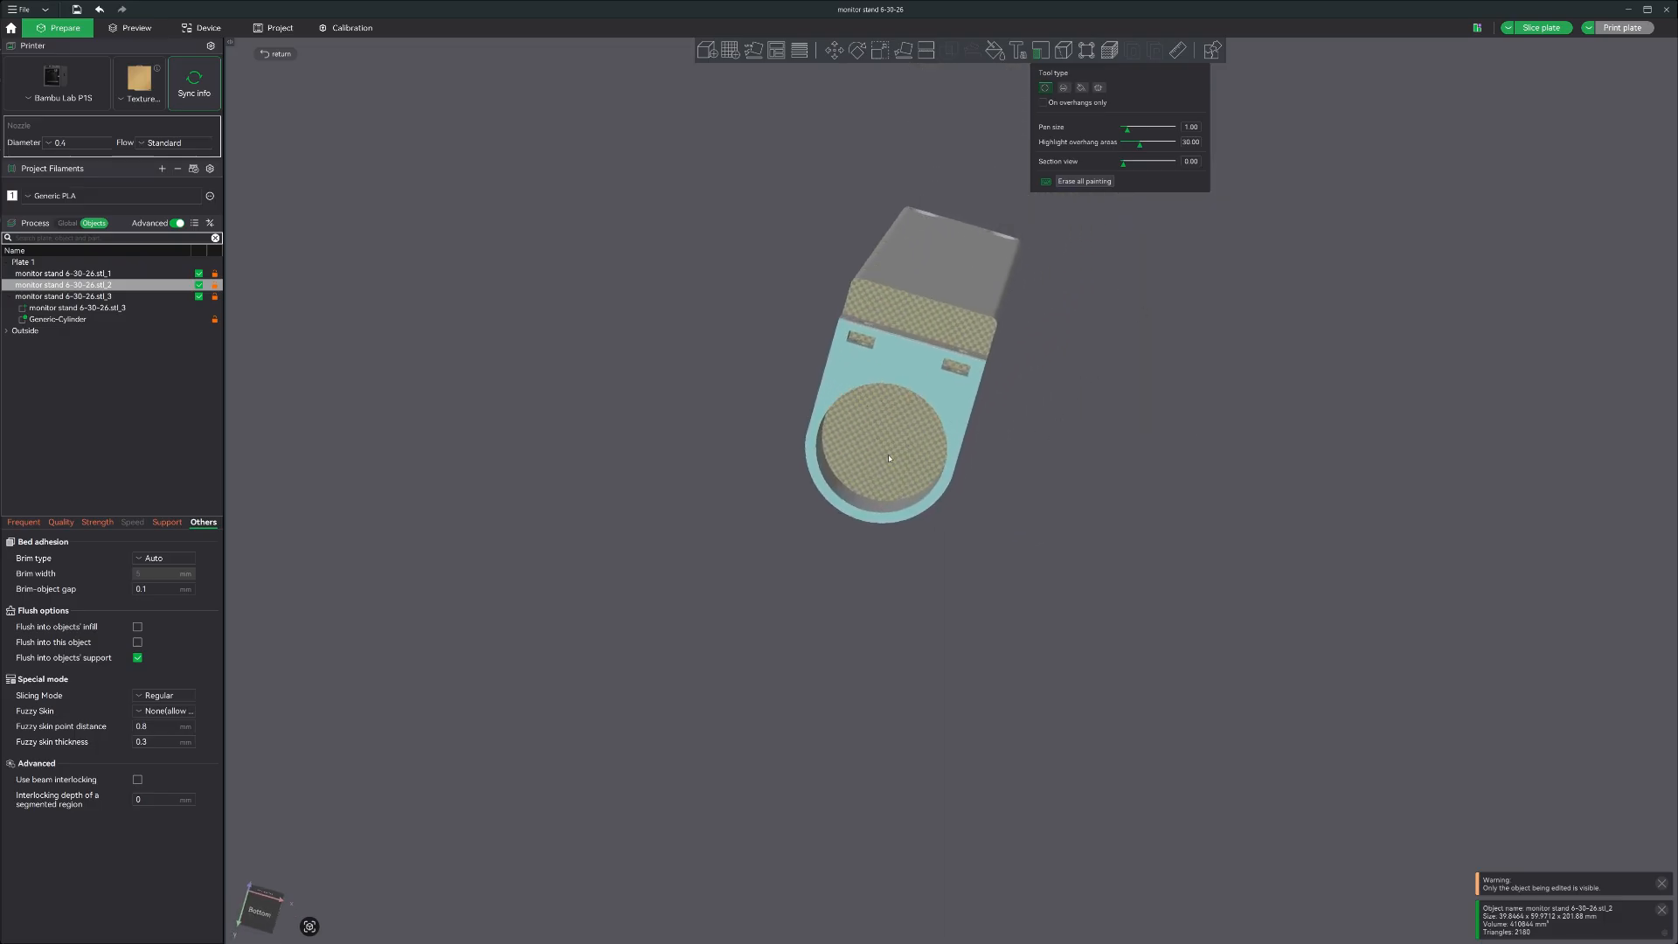
scroll(906, 324, "up", 4)
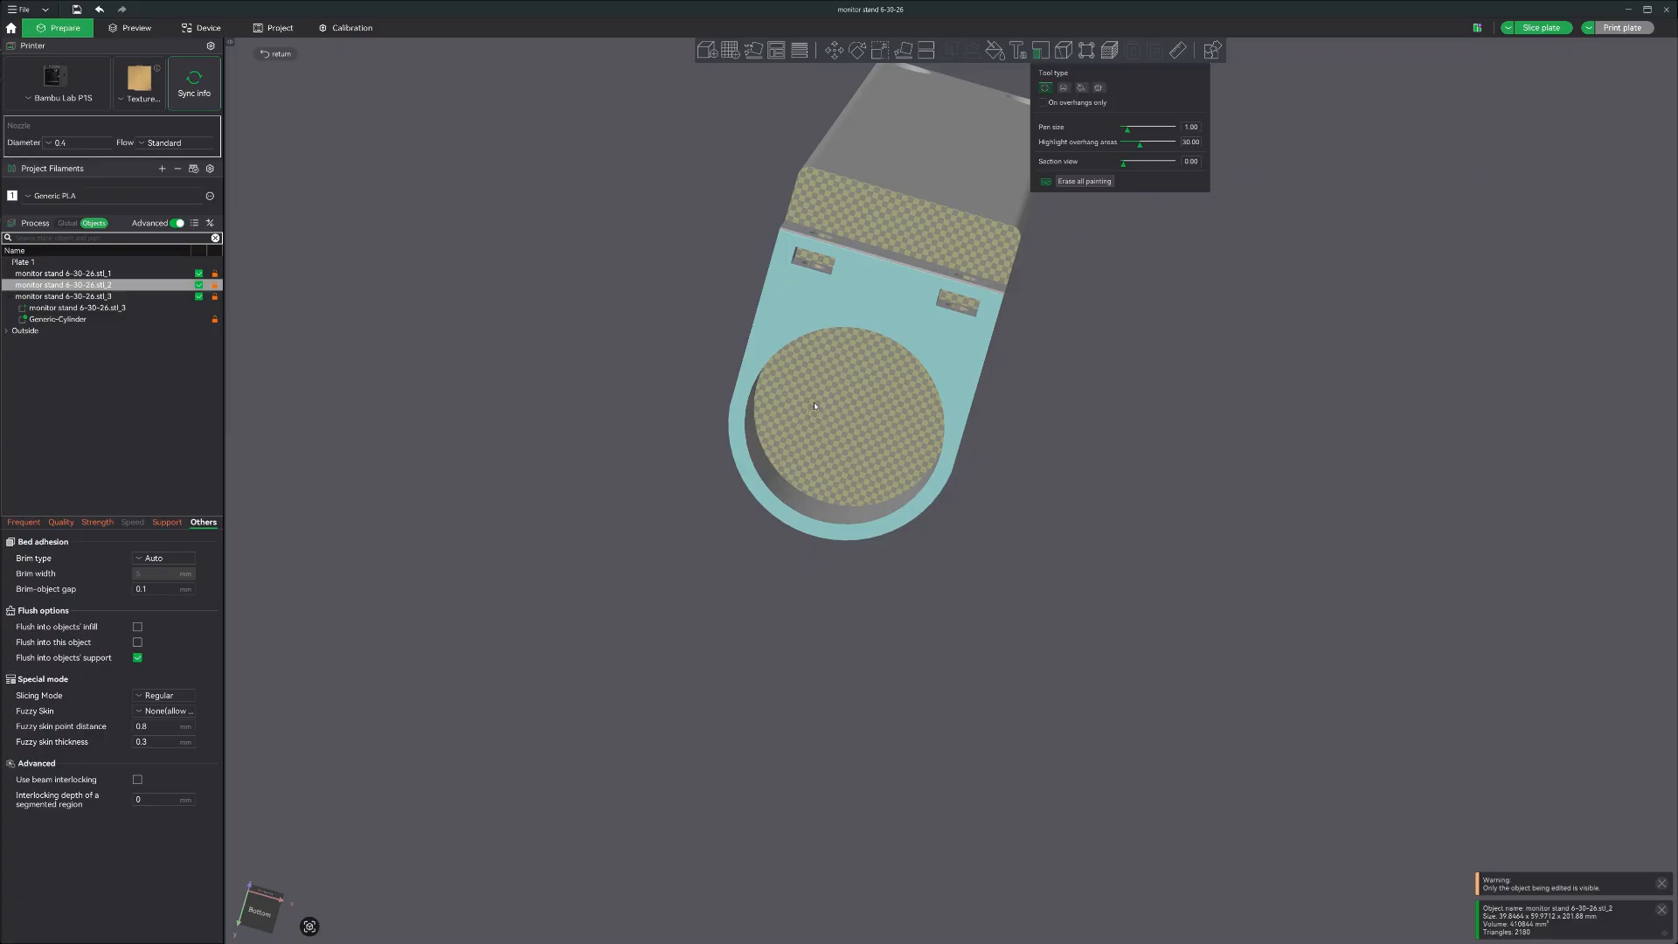
left_click(1045, 54)
left_click_drag(1115, 437, 1094, 560)
scroll(1094, 560, "down", 5)
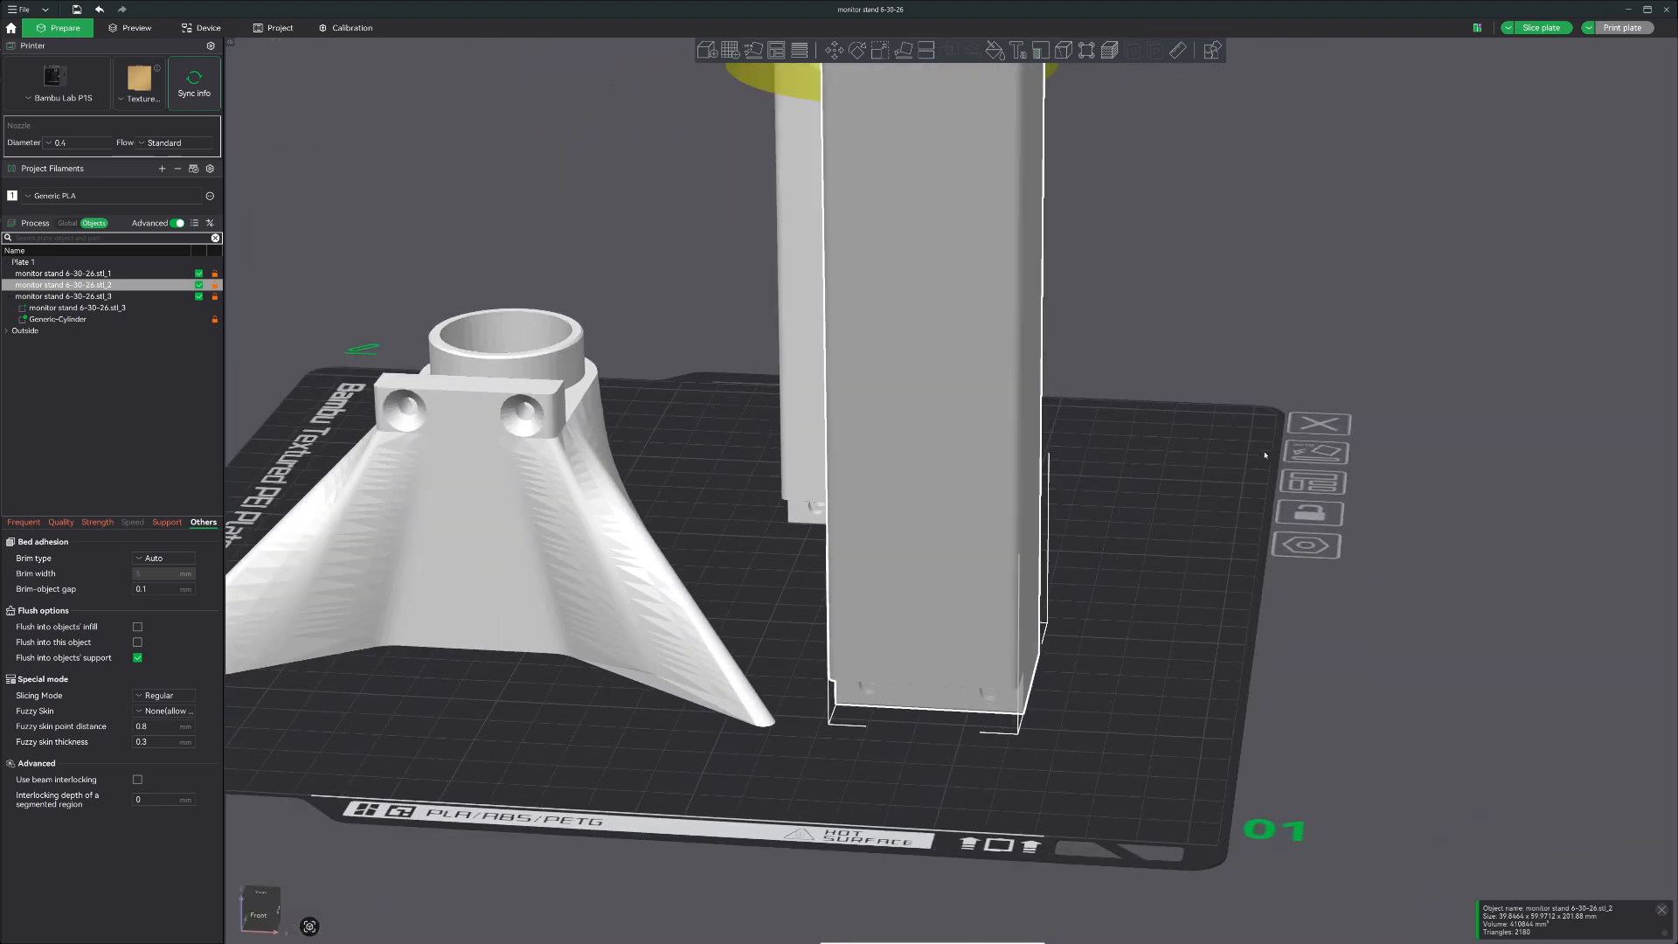
- Set the taller post's brim type to painted, and add brim ears with a 14.8 mm head diameter at the flared base's two leg tips
left_click(1086, 51)
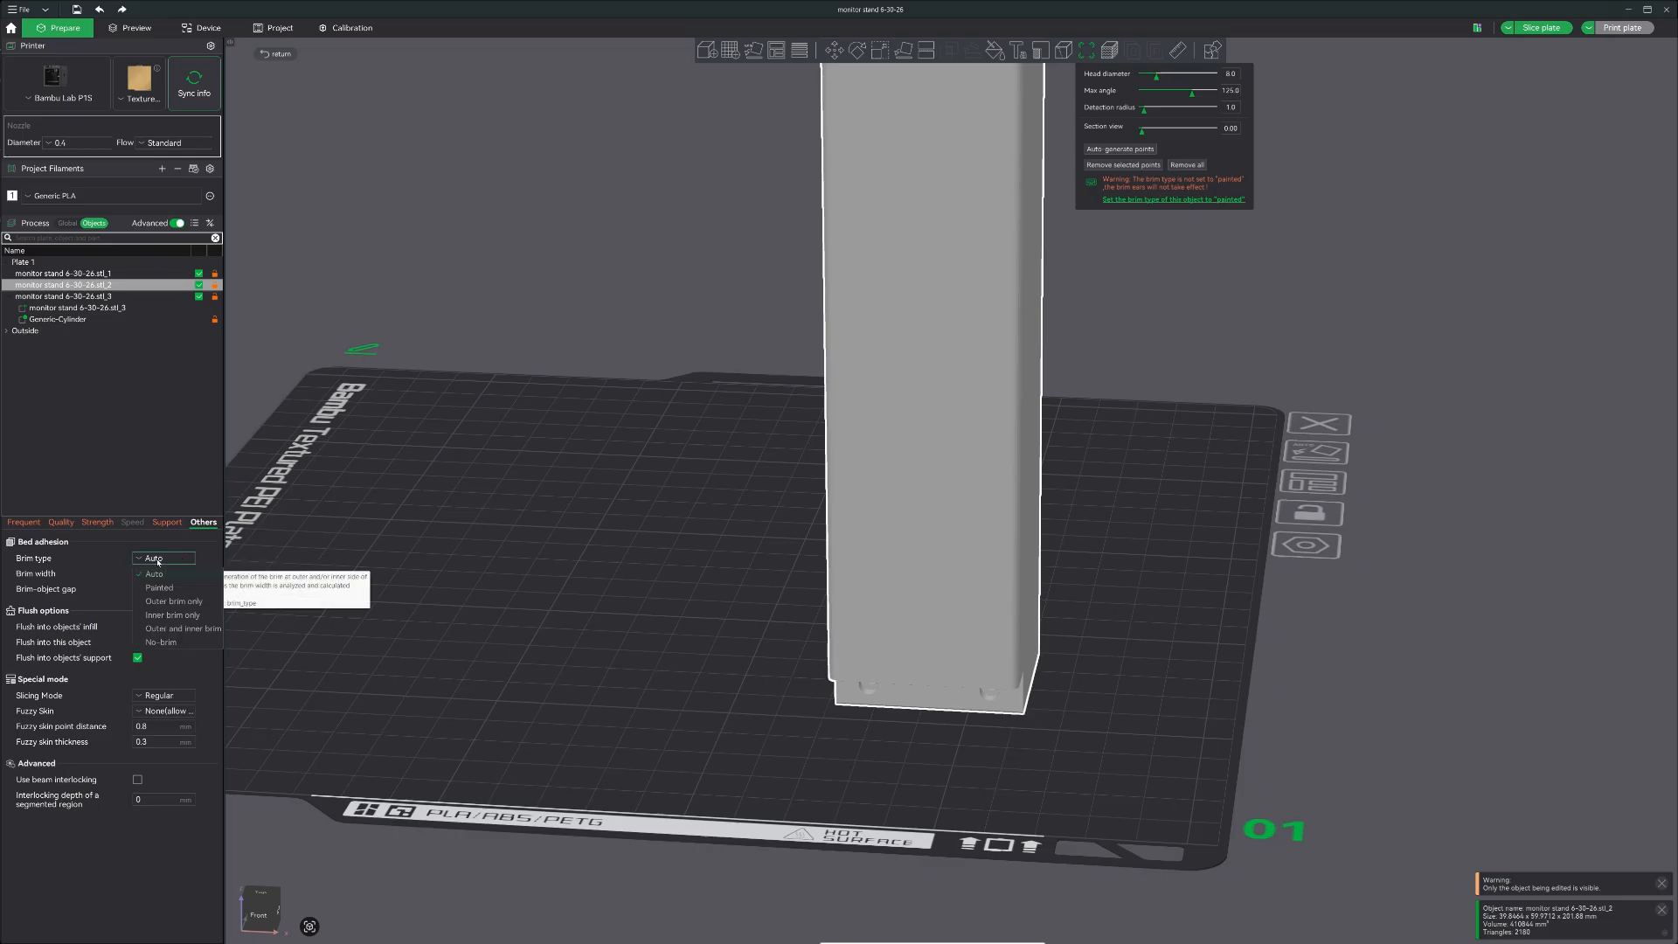
left_click(1172, 200)
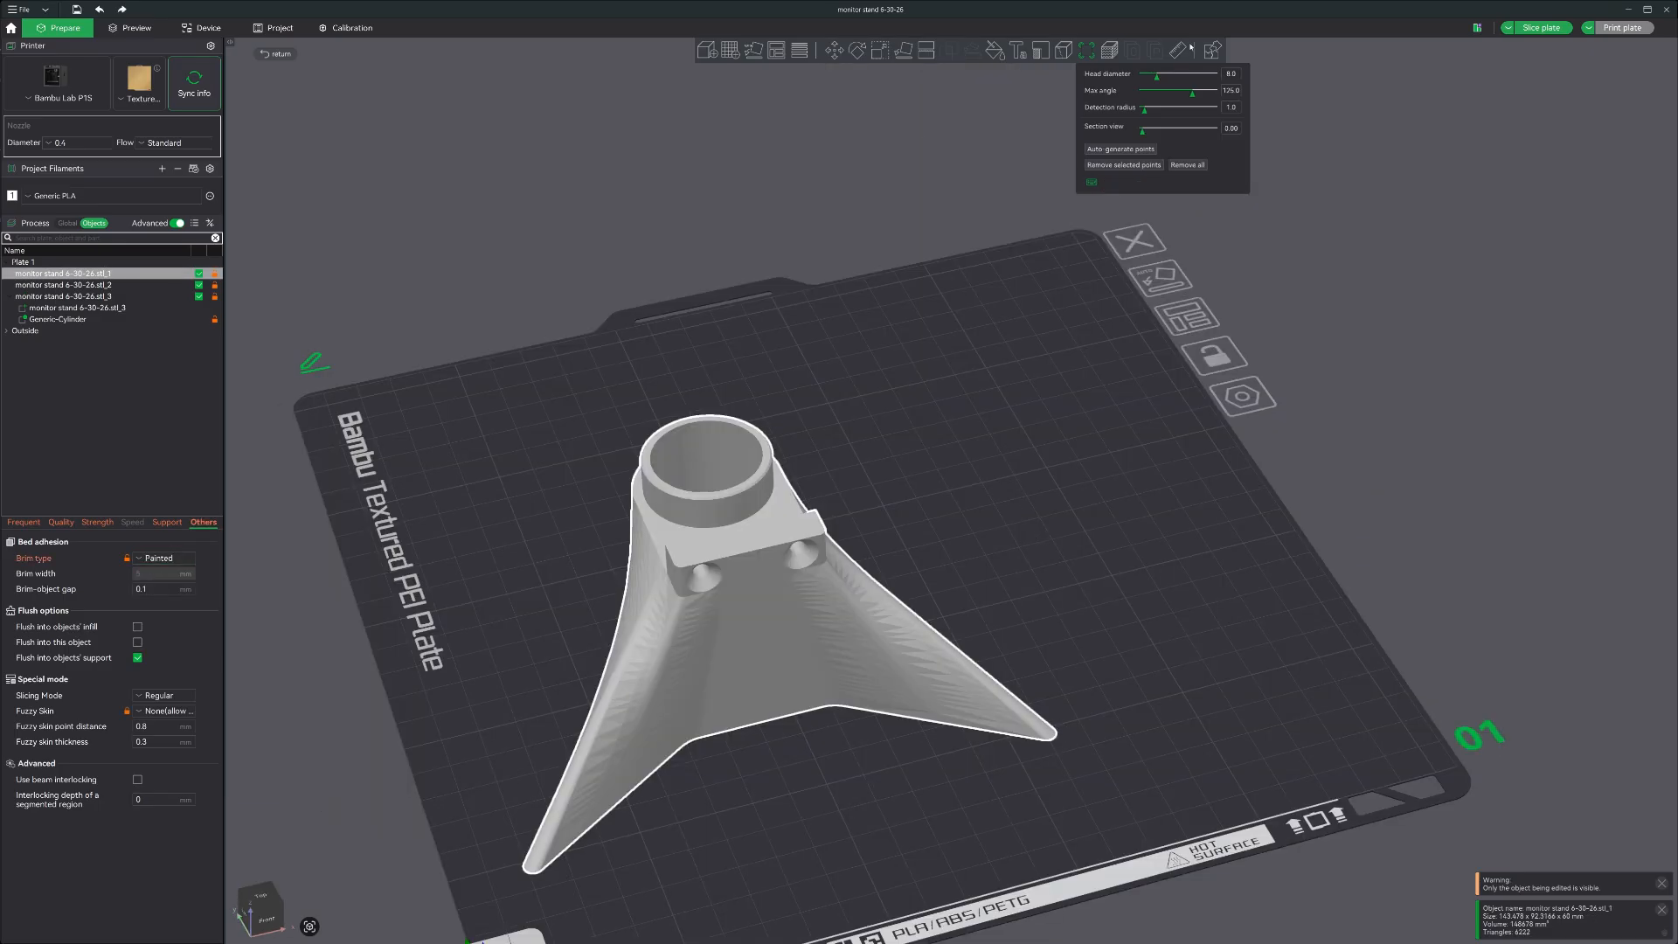
left_click_drag(1170, 77, 1188, 77)
left_click(1052, 740)
left_click(529, 870)
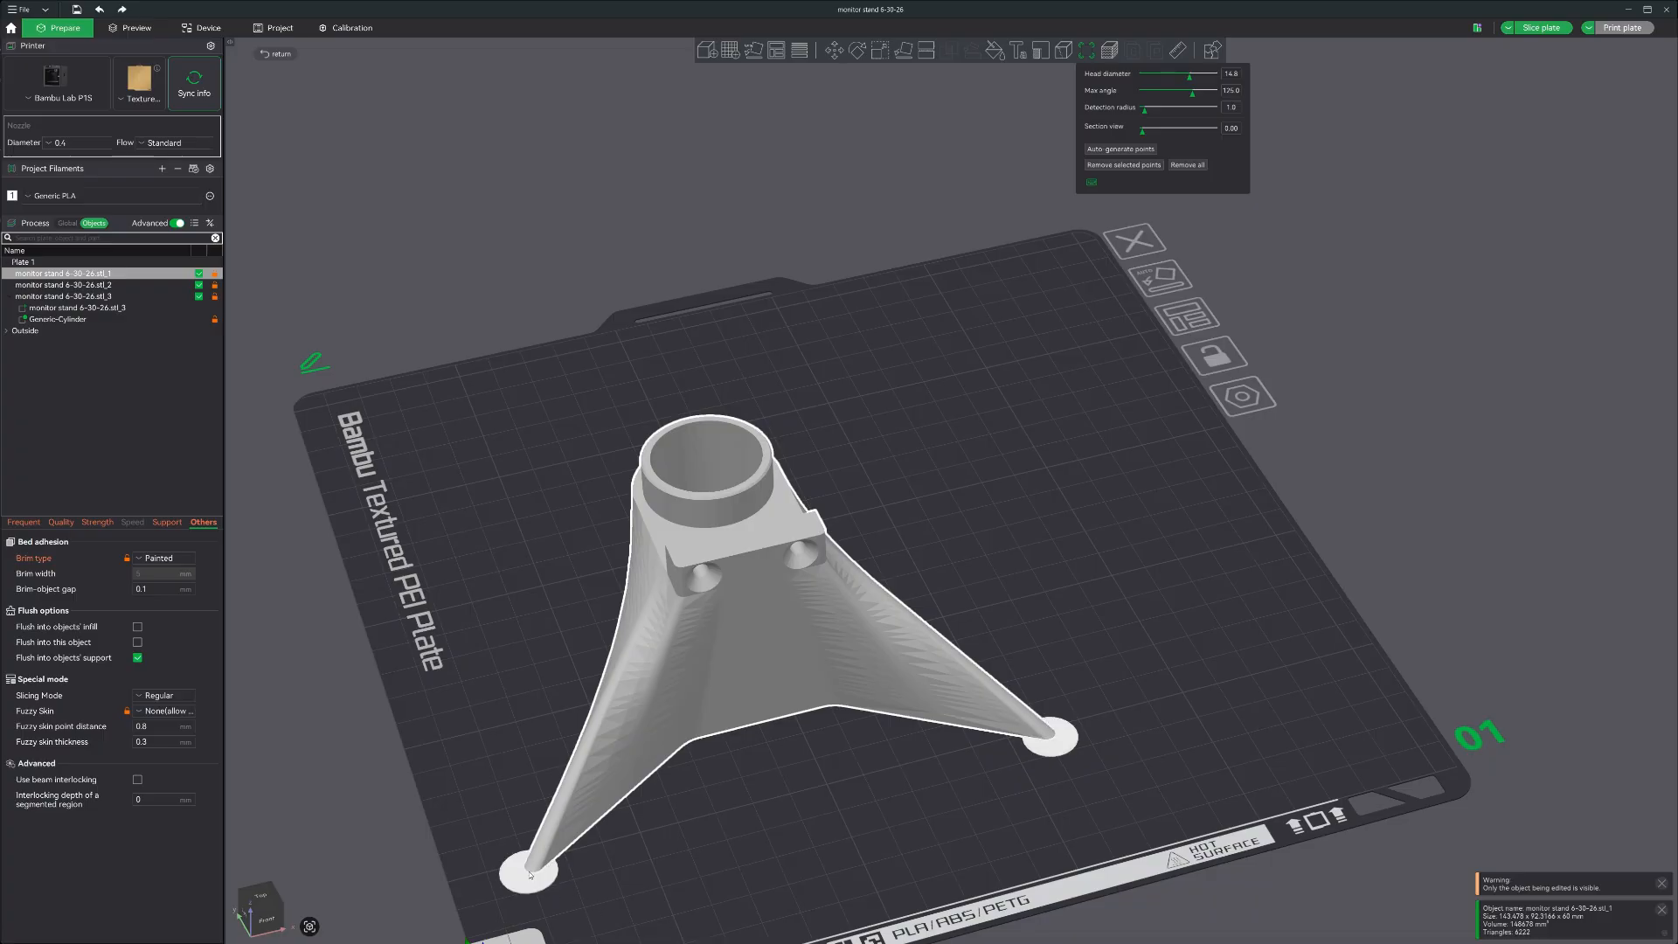
- Re-slice the plate and inspect the brim ears at the tips of the flared base's legs
key("ctrl+r")
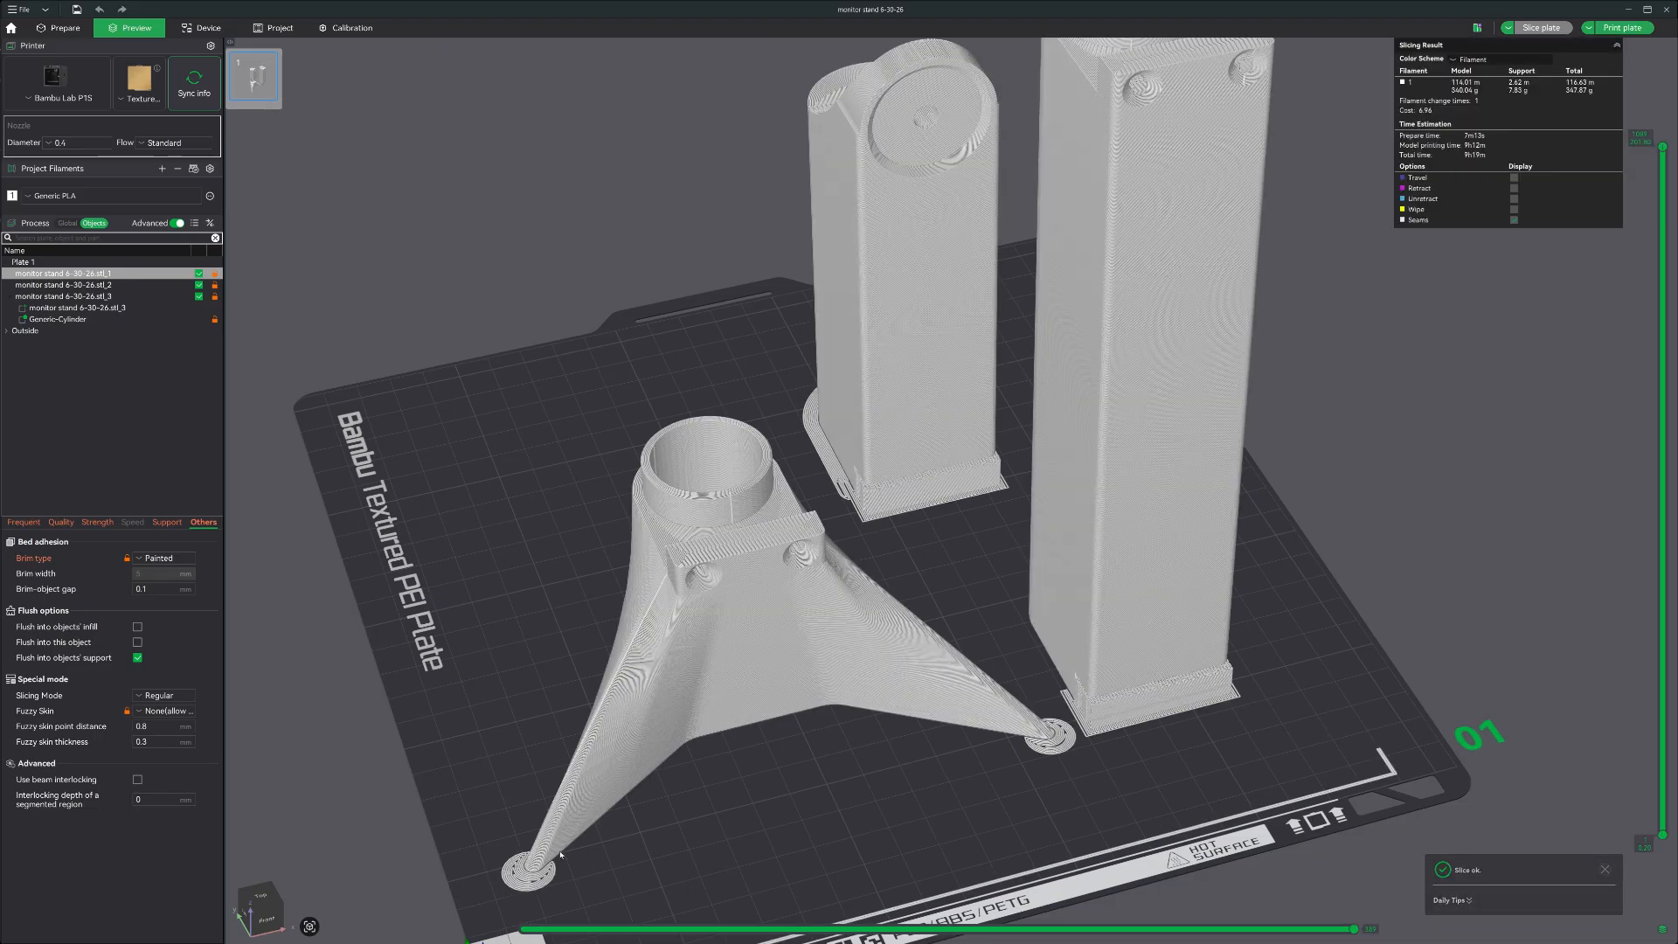
left_click_drag(570, 866, 974, 756)
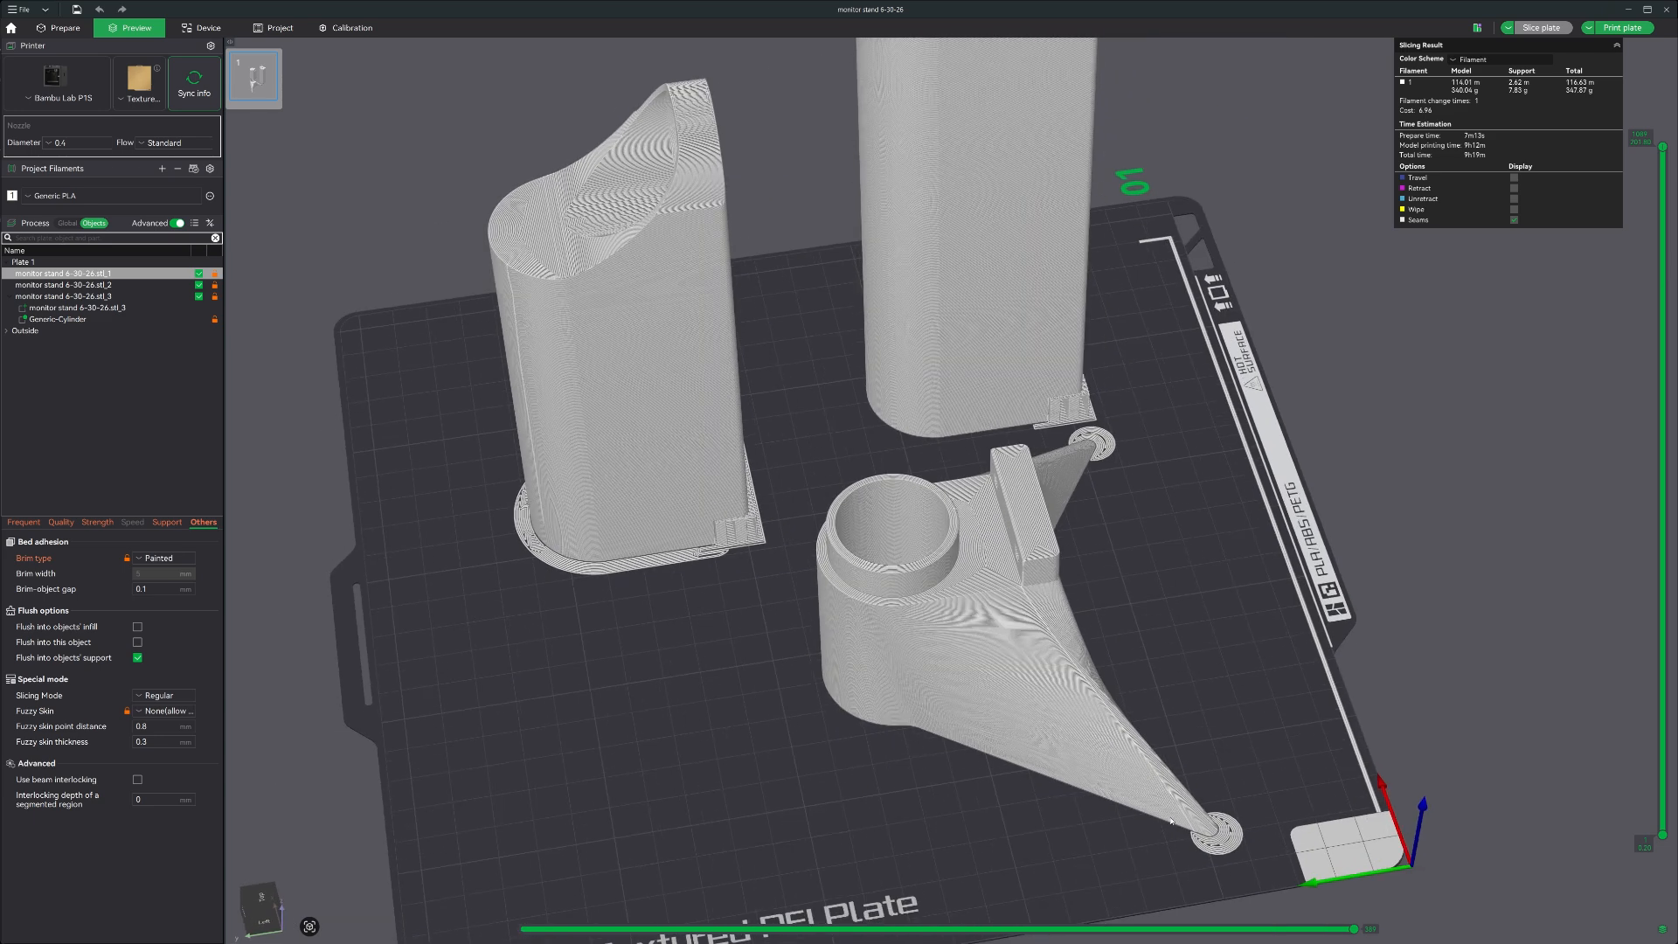
left_click_drag(1158, 847, 960, 710)
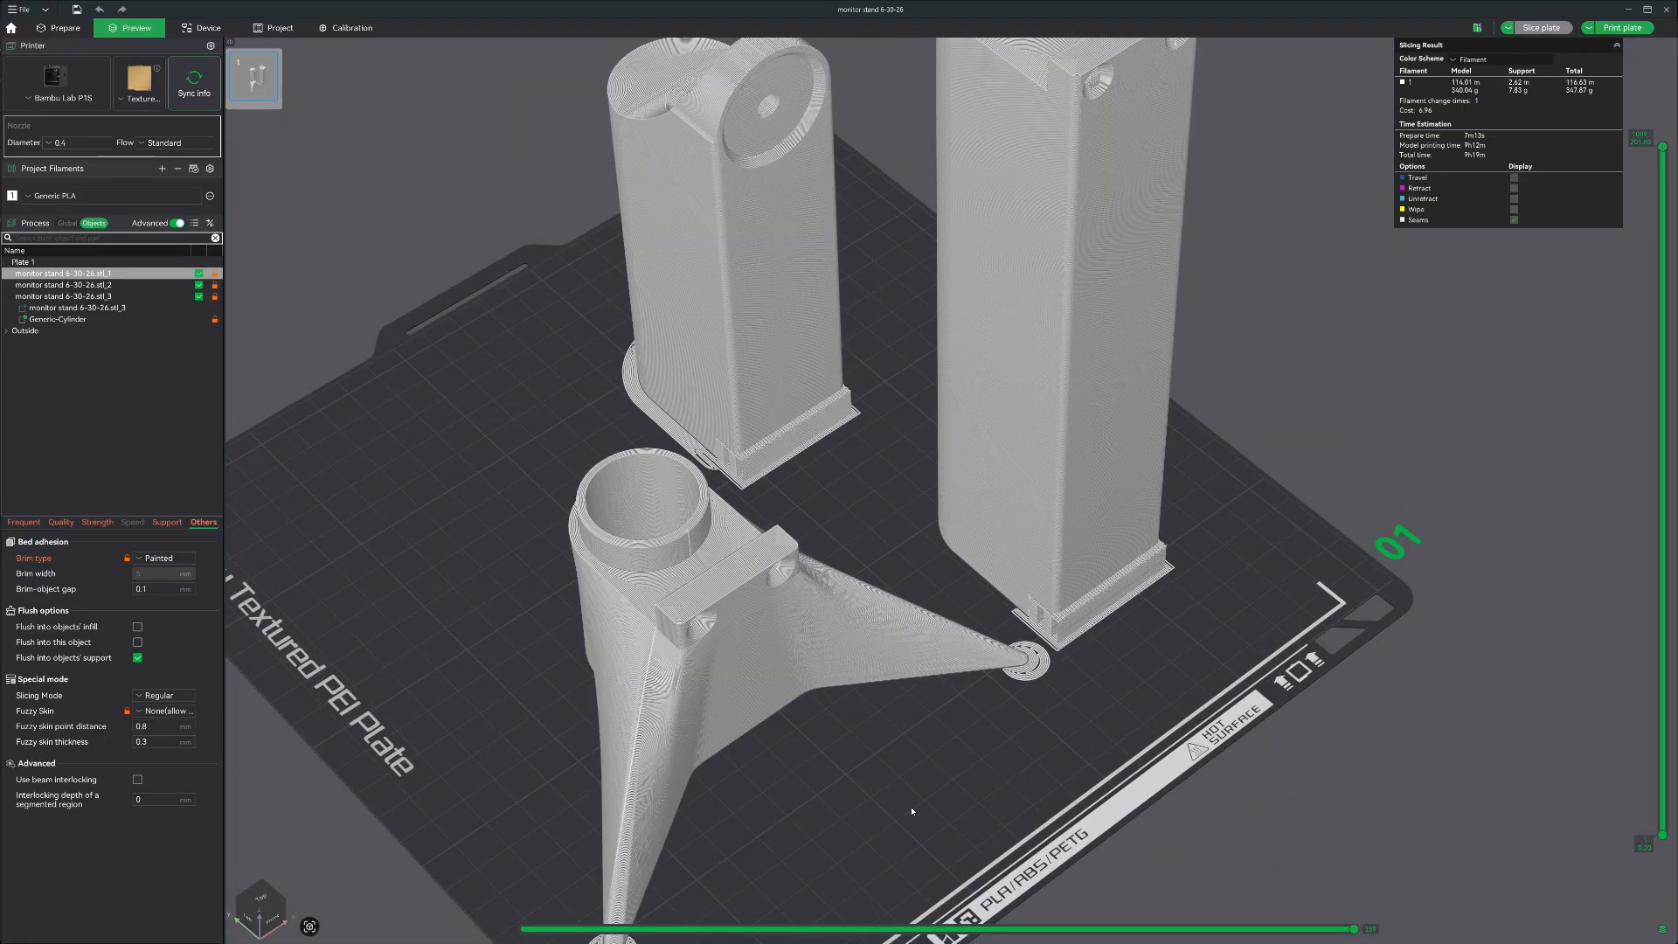
right_click_drag(899, 788, 872, 778)
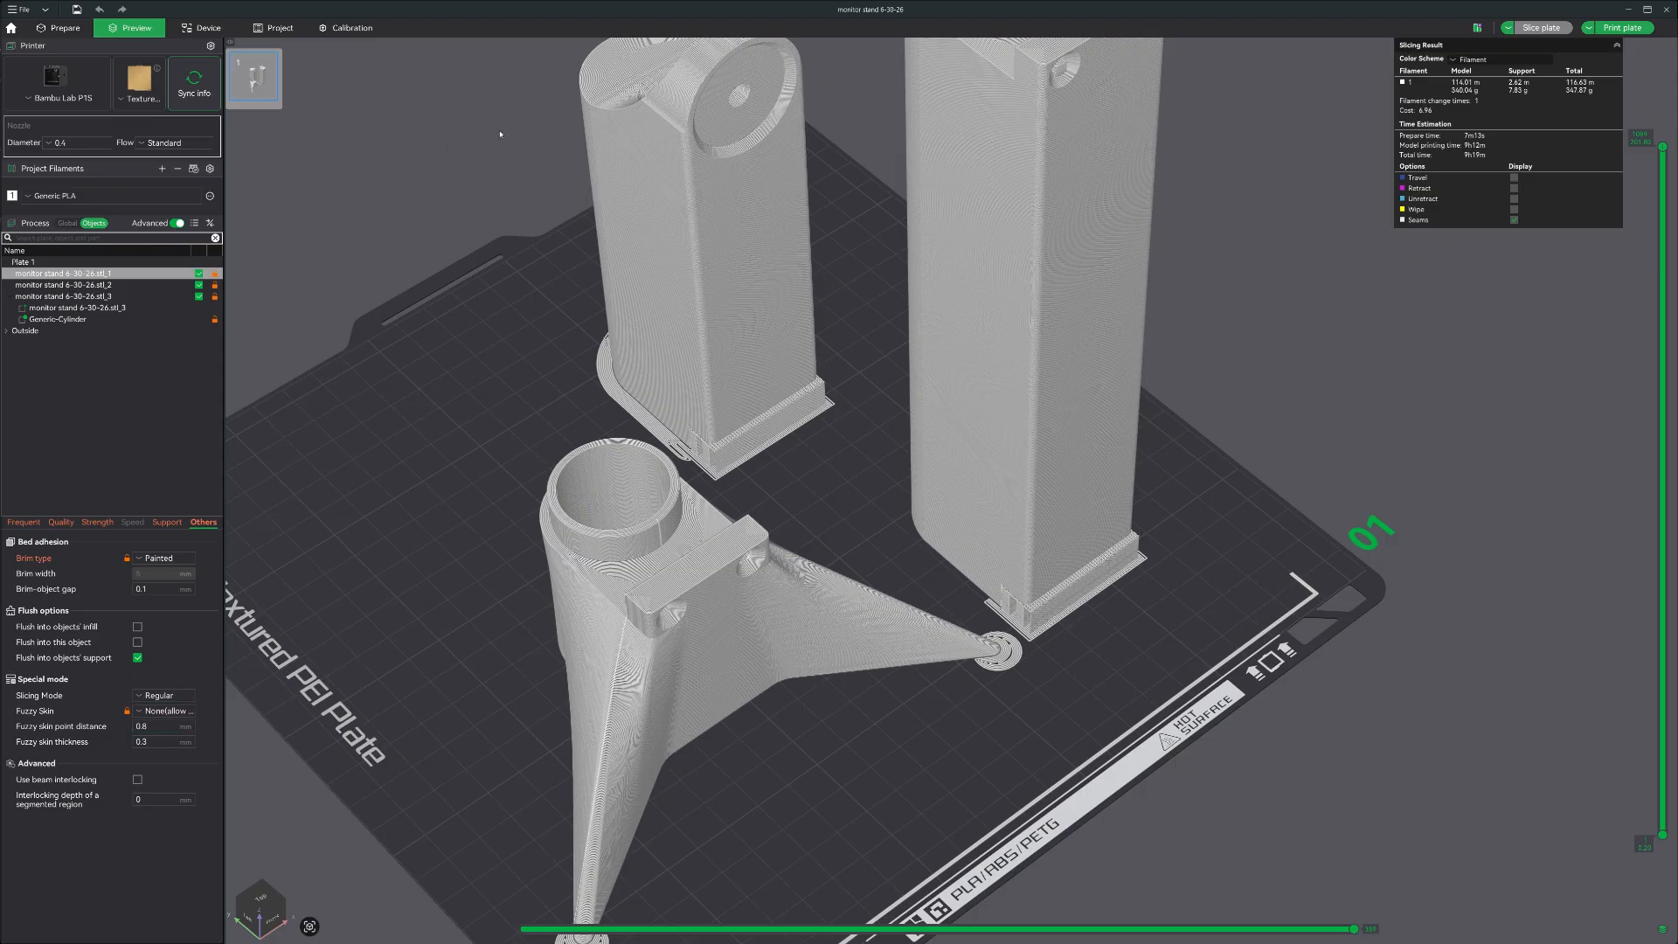
- Paint fuzzy skin onto the flared base's outer side walls using the smart fill tool
left_click(67, 27)
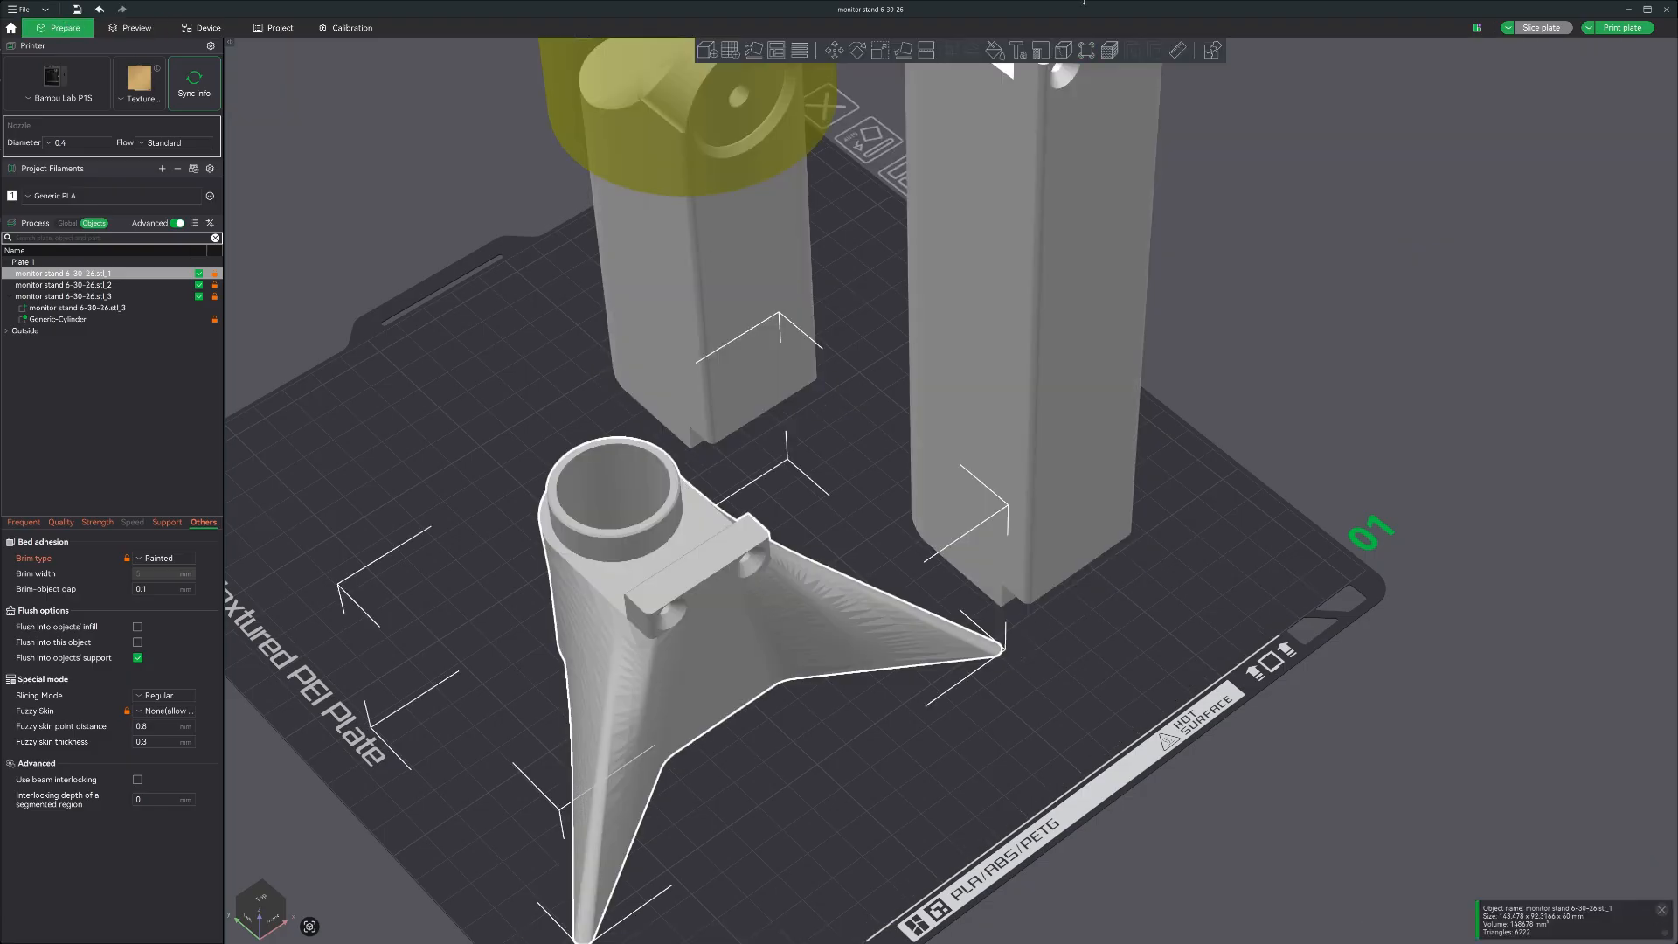
left_click(1110, 51)
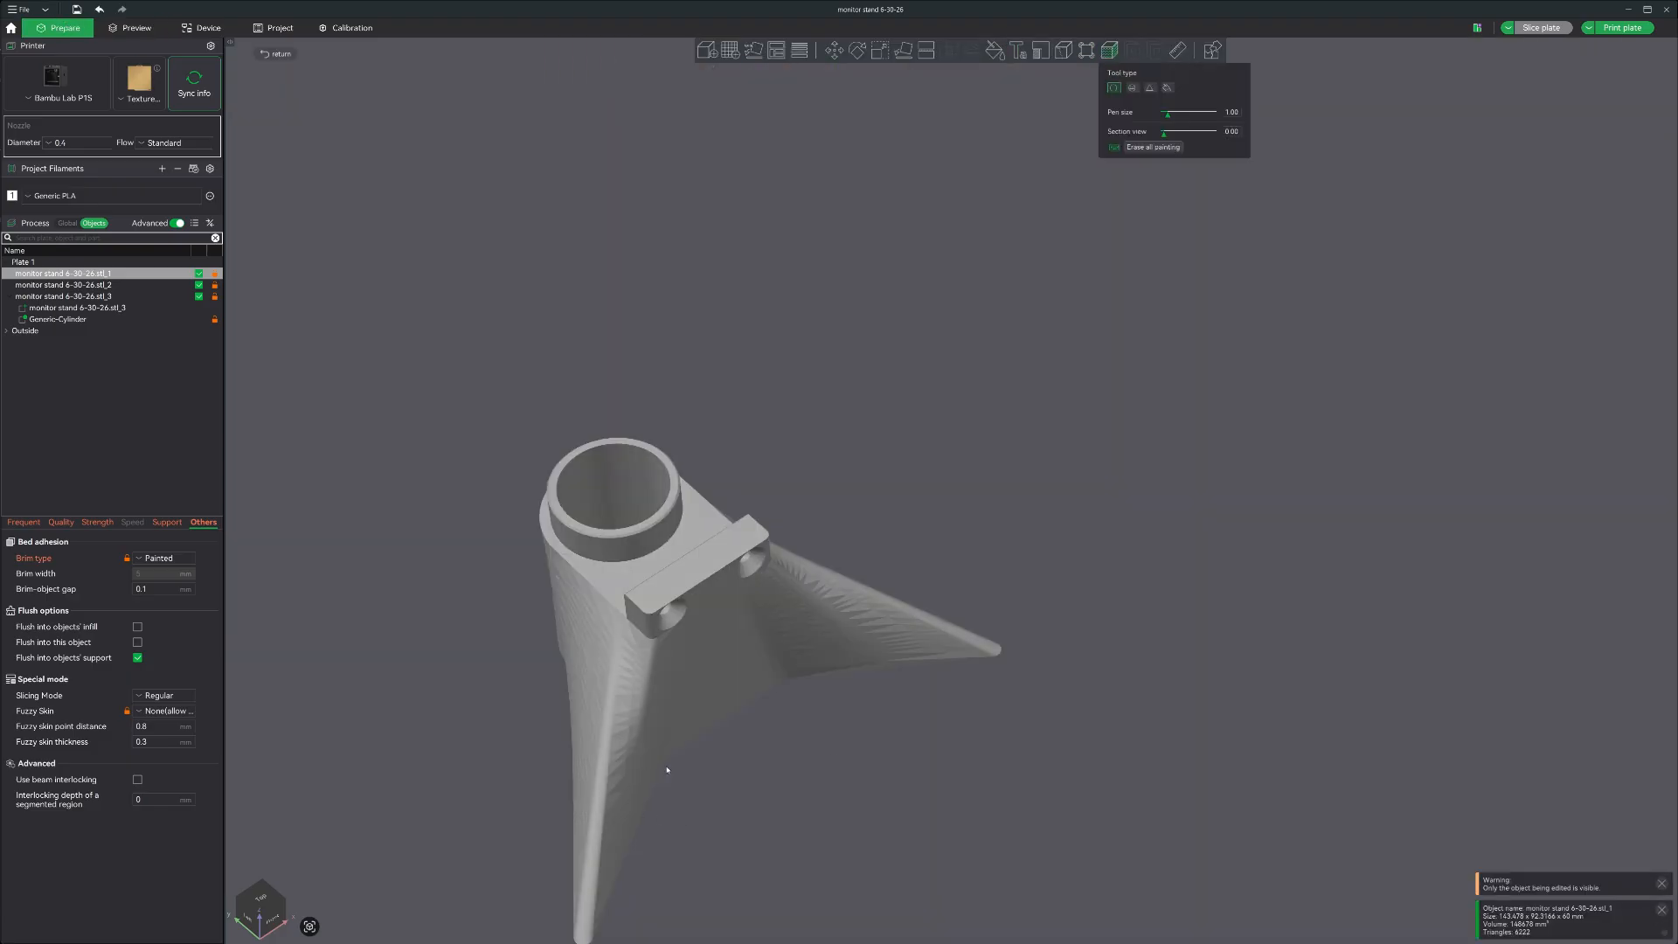
left_click(1168, 89)
left_click(747, 622)
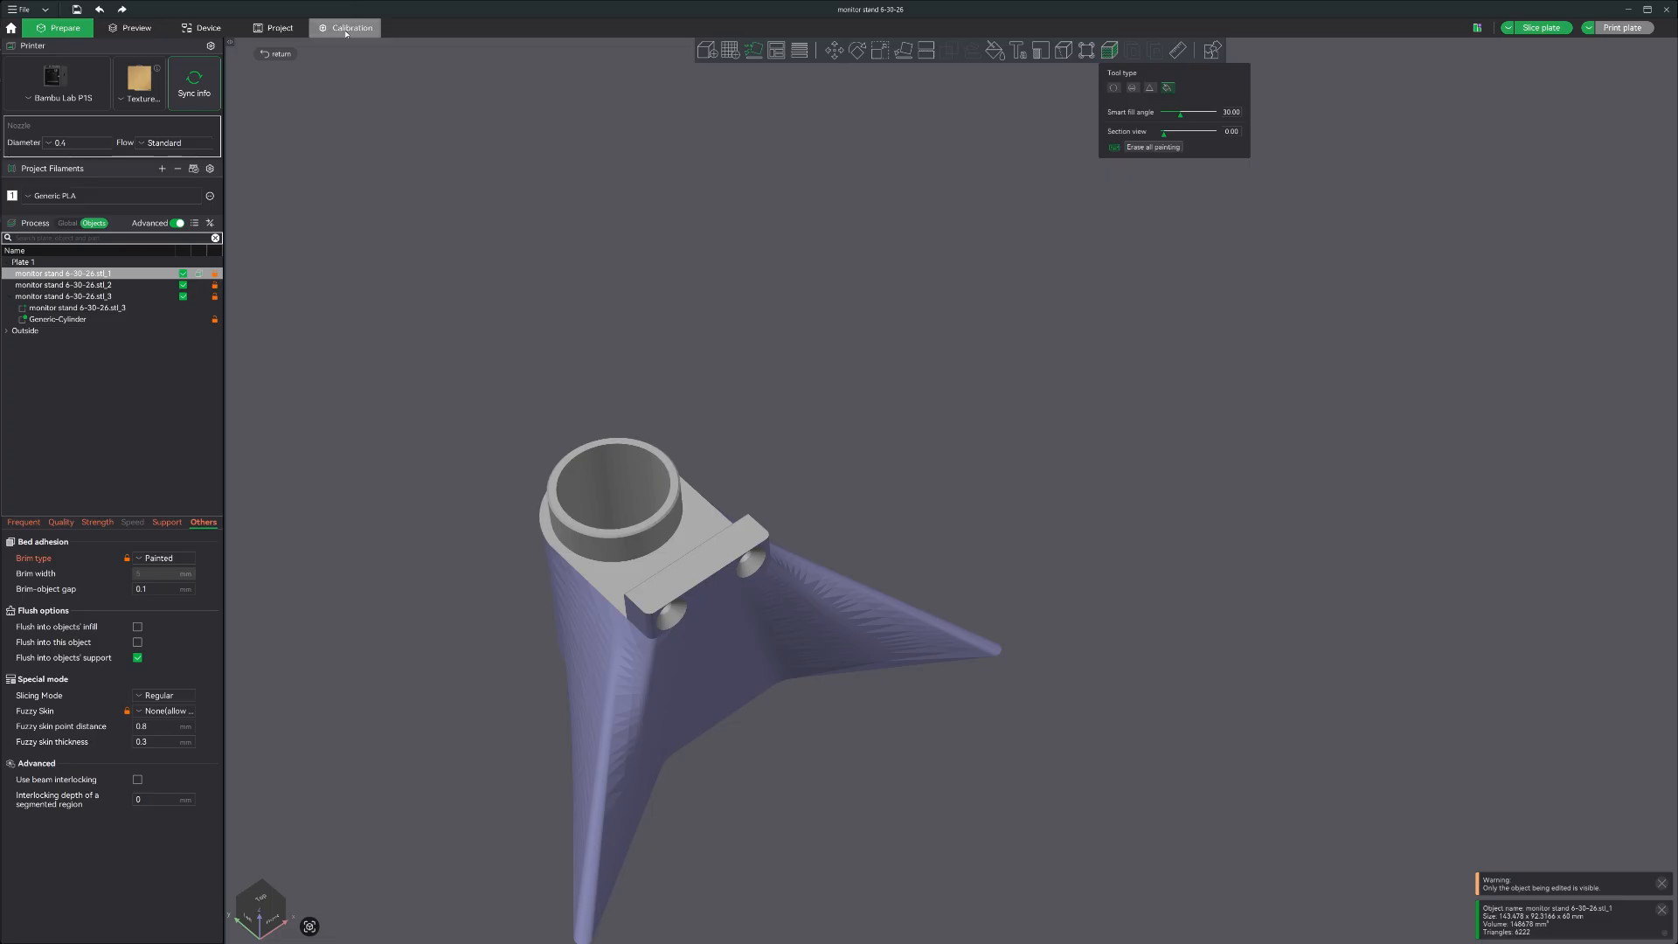
- Re-slice the plate and inspect the fuzzy skin texture on the flared base's walls up close
left_click(131, 27)
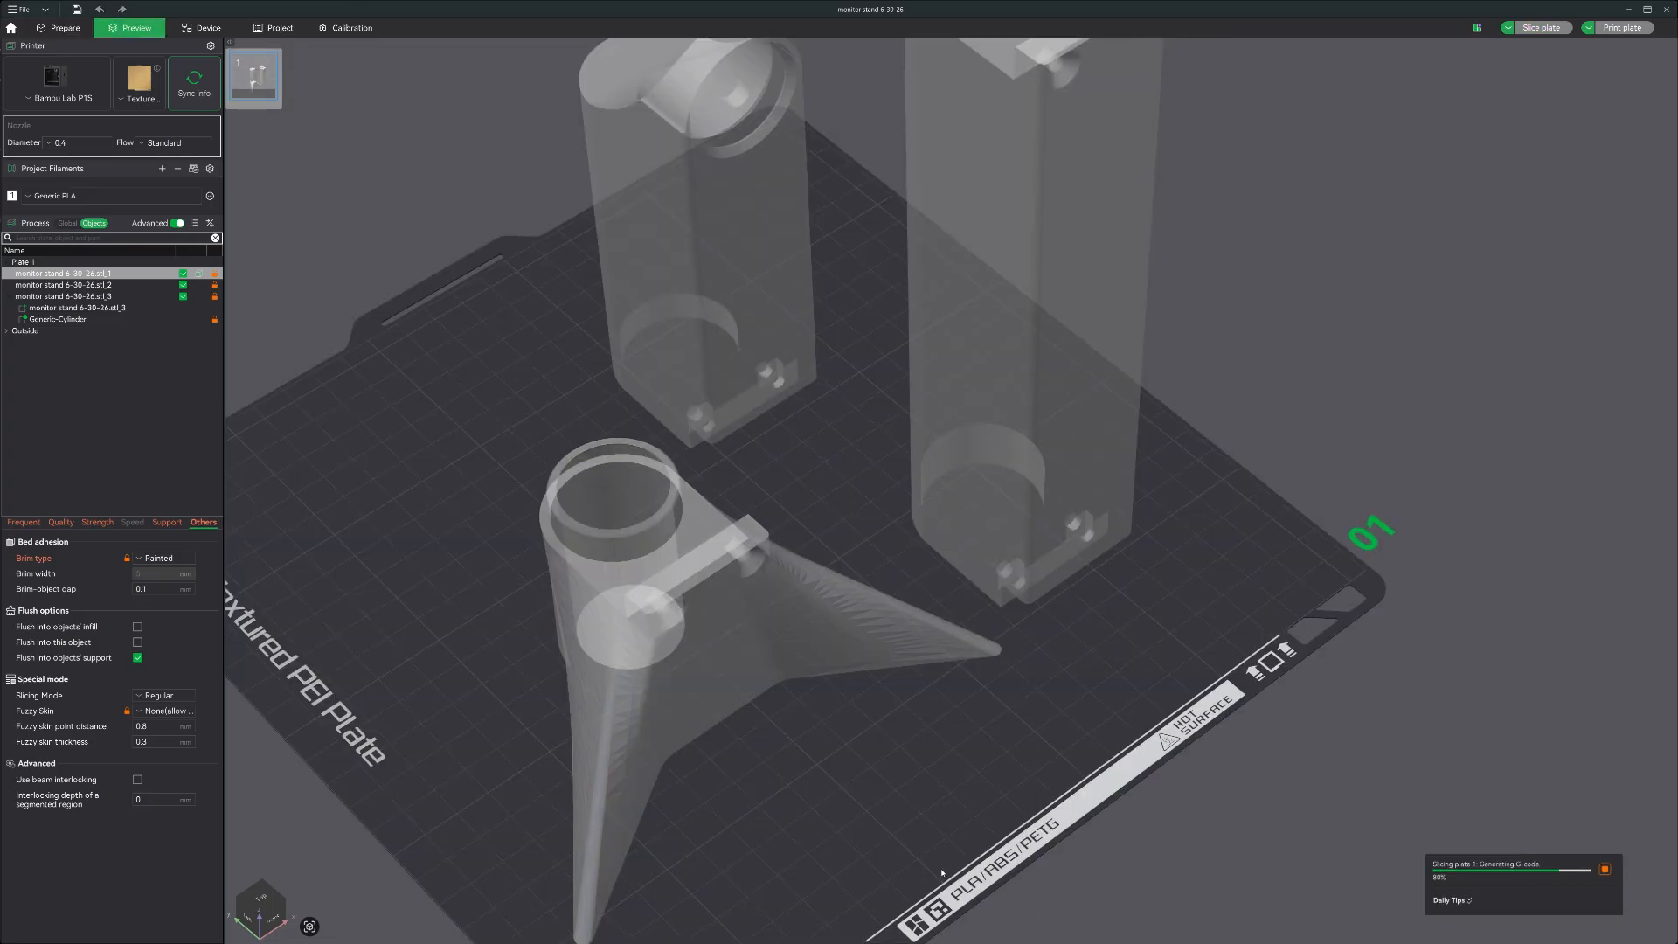
scroll(831, 735, "up", 3)
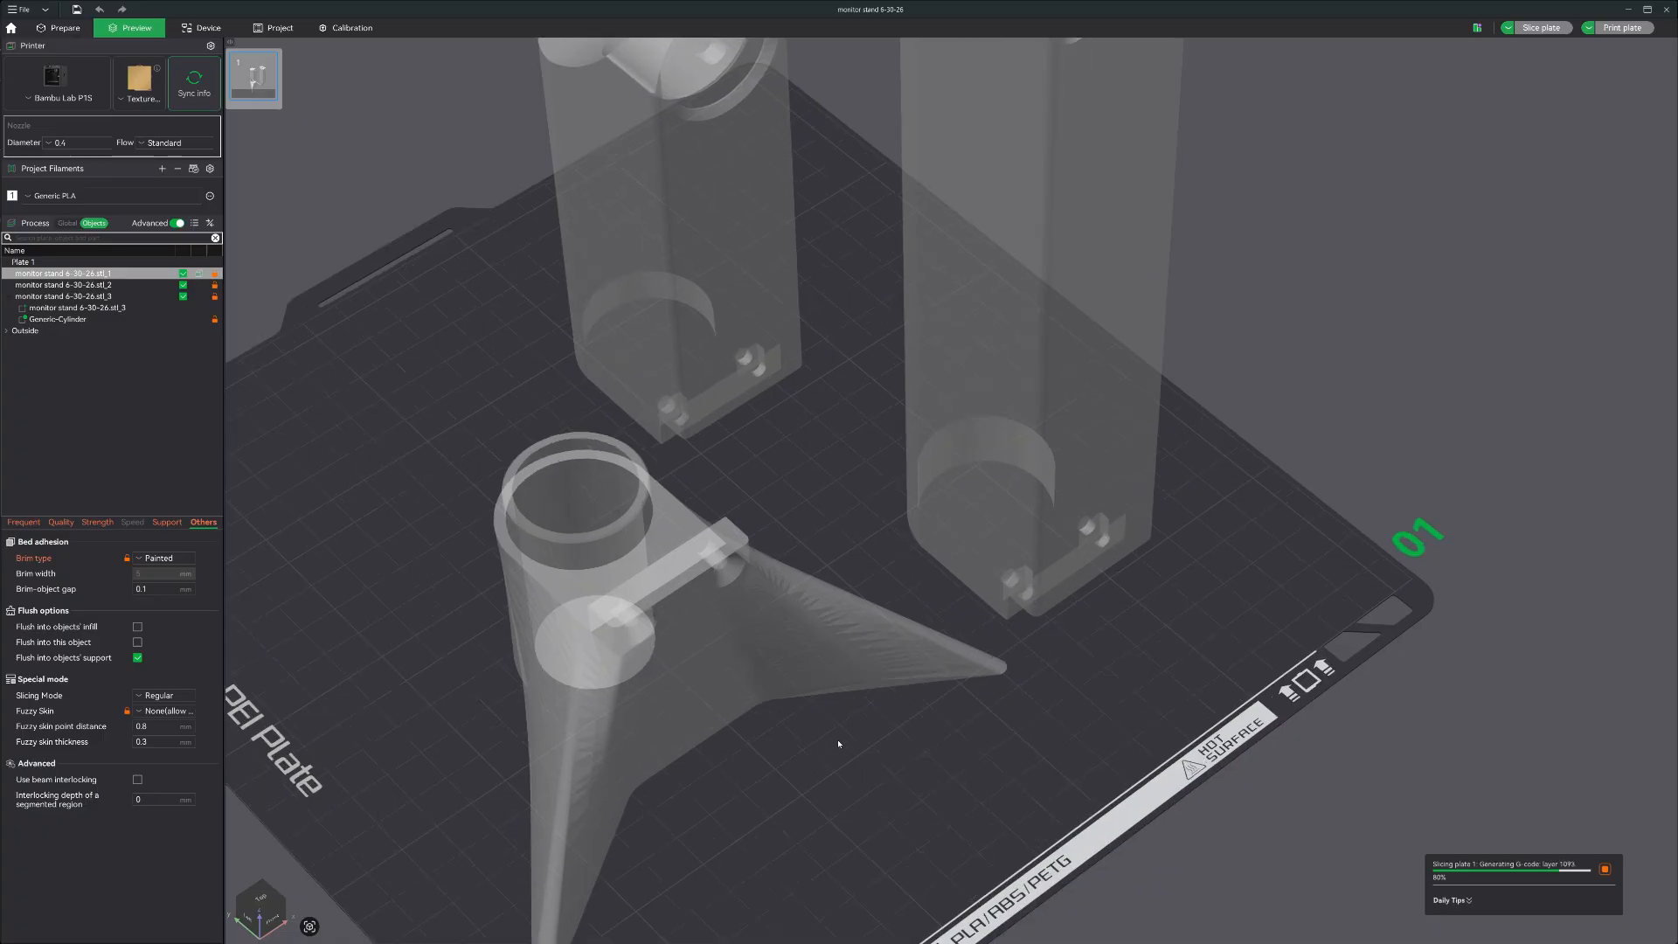
scroll(926, 734, "up", 4)
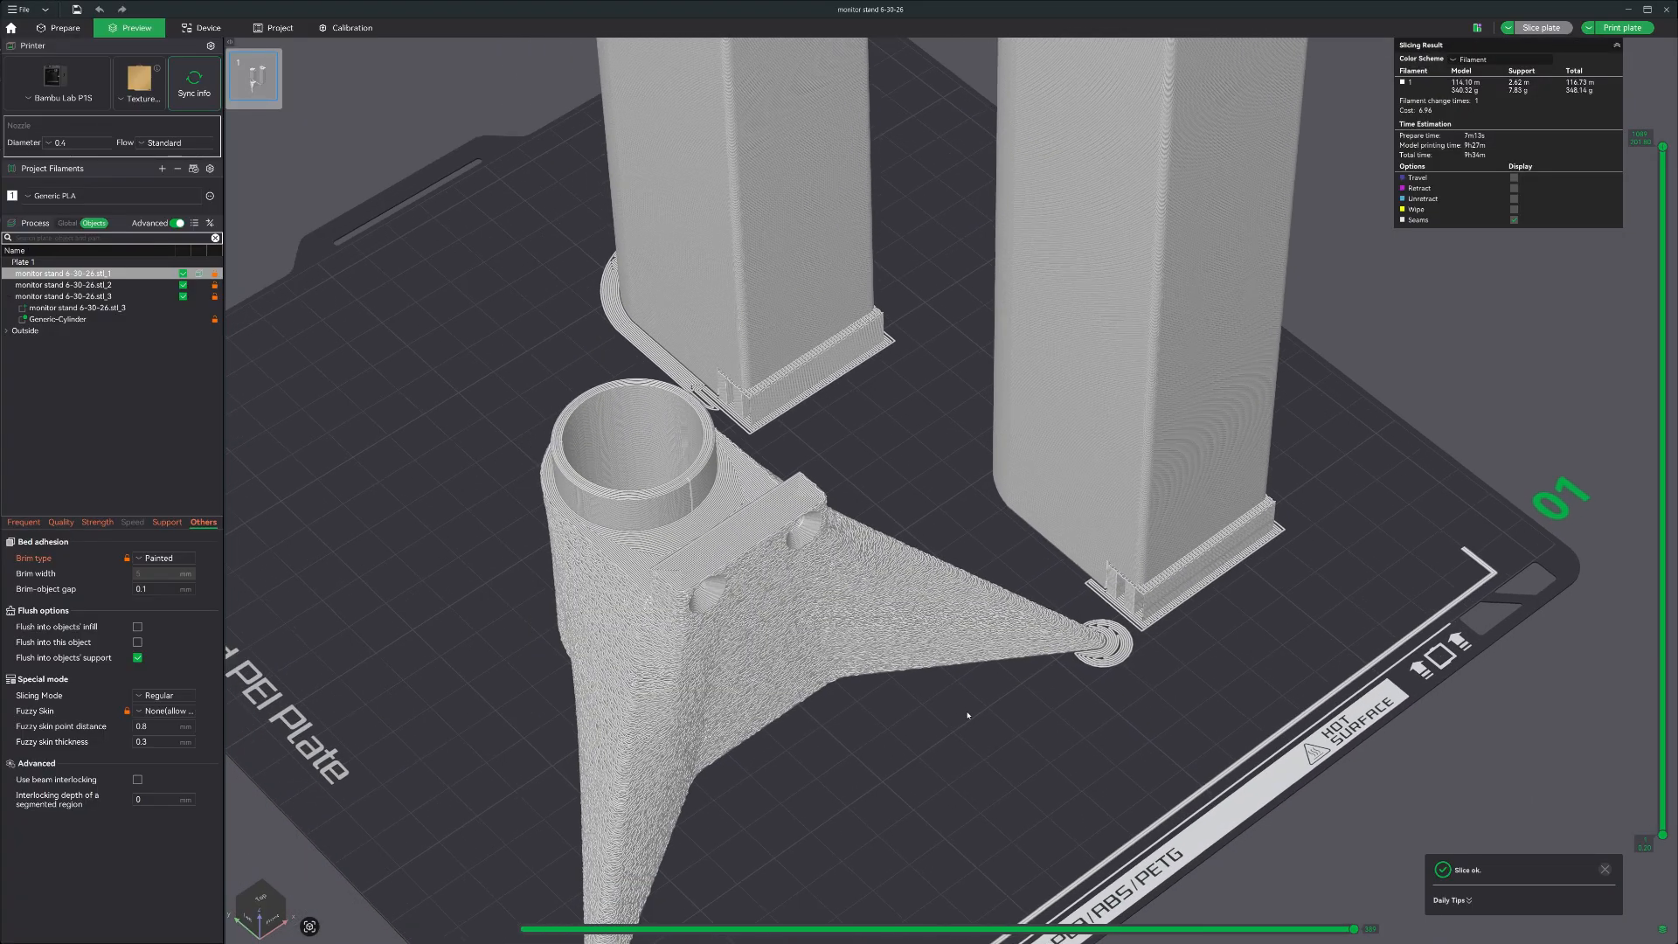
scroll(1027, 769, "up", 5)
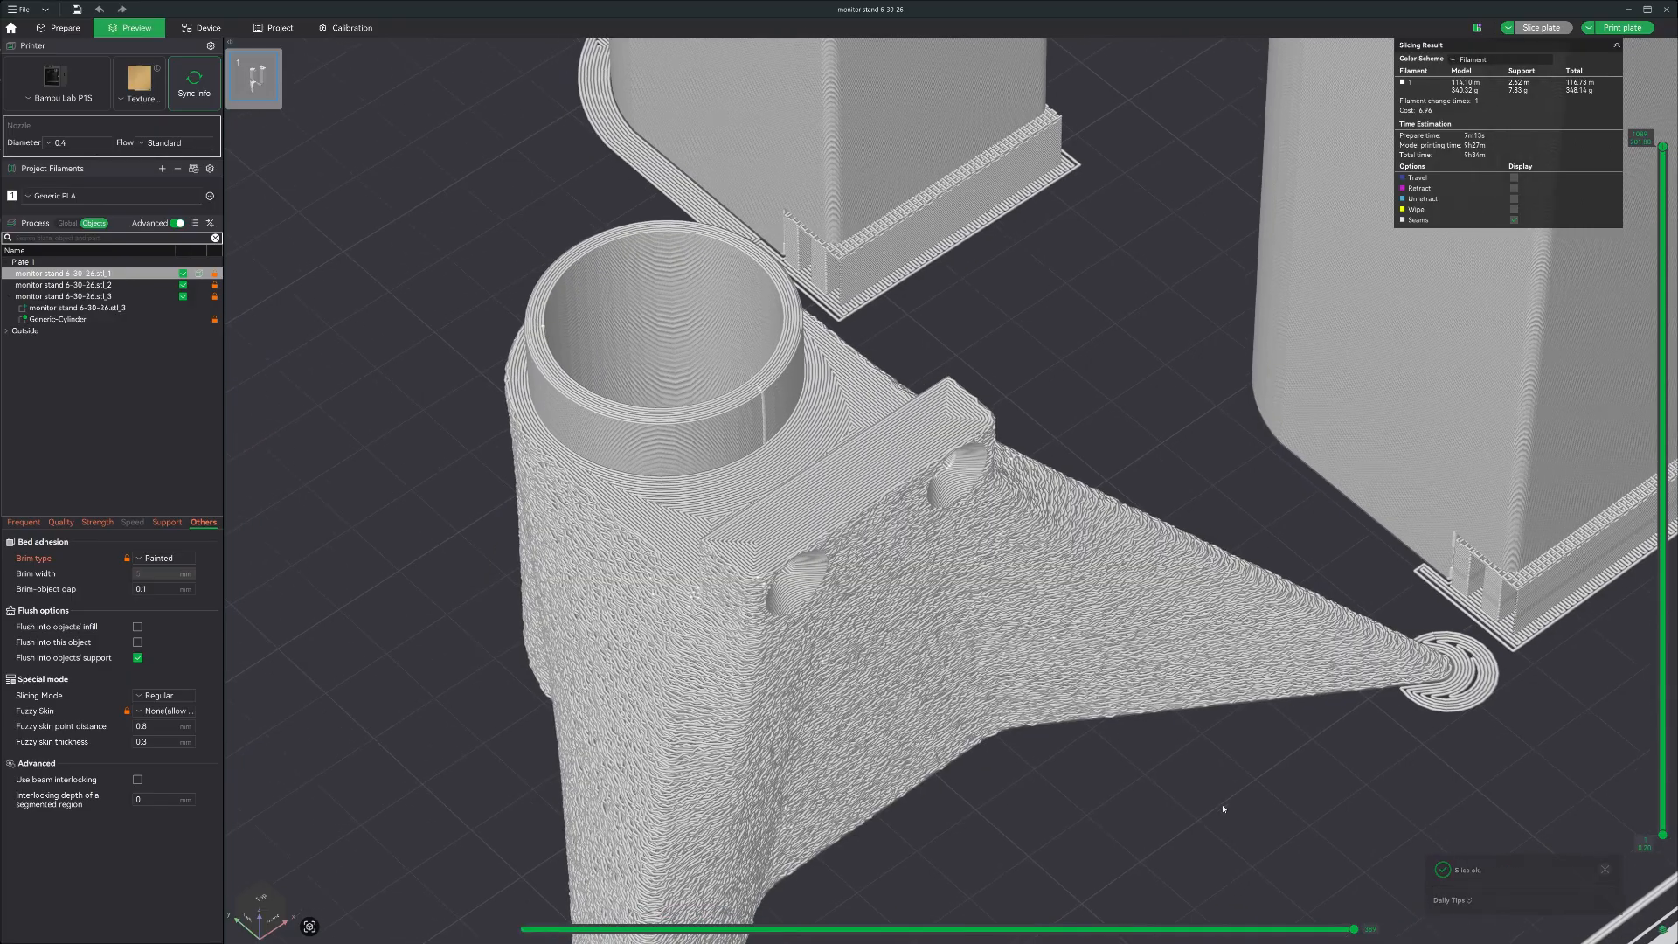
left_click_drag(1223, 809, 1107, 797)
left_click_drag(1239, 694, 1111, 708)
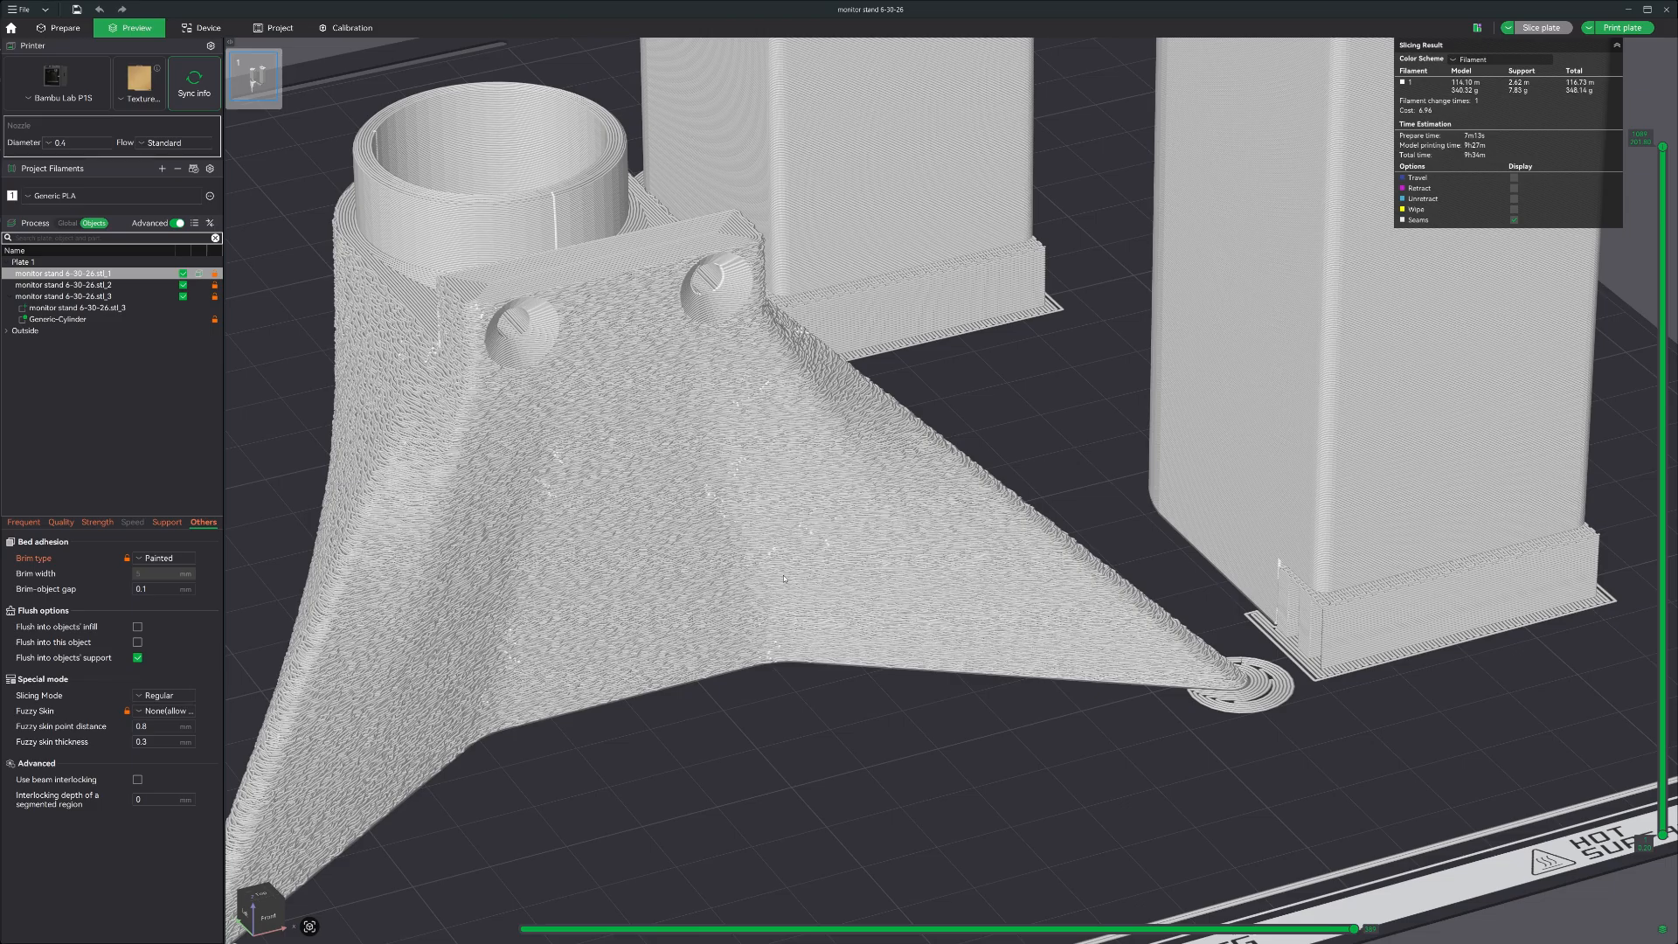
- Return to the model view and measure the distance from the flared base's mounting block top face to a leg's bottom edge
middle_click_drag(1010, 445, 1094, 528)
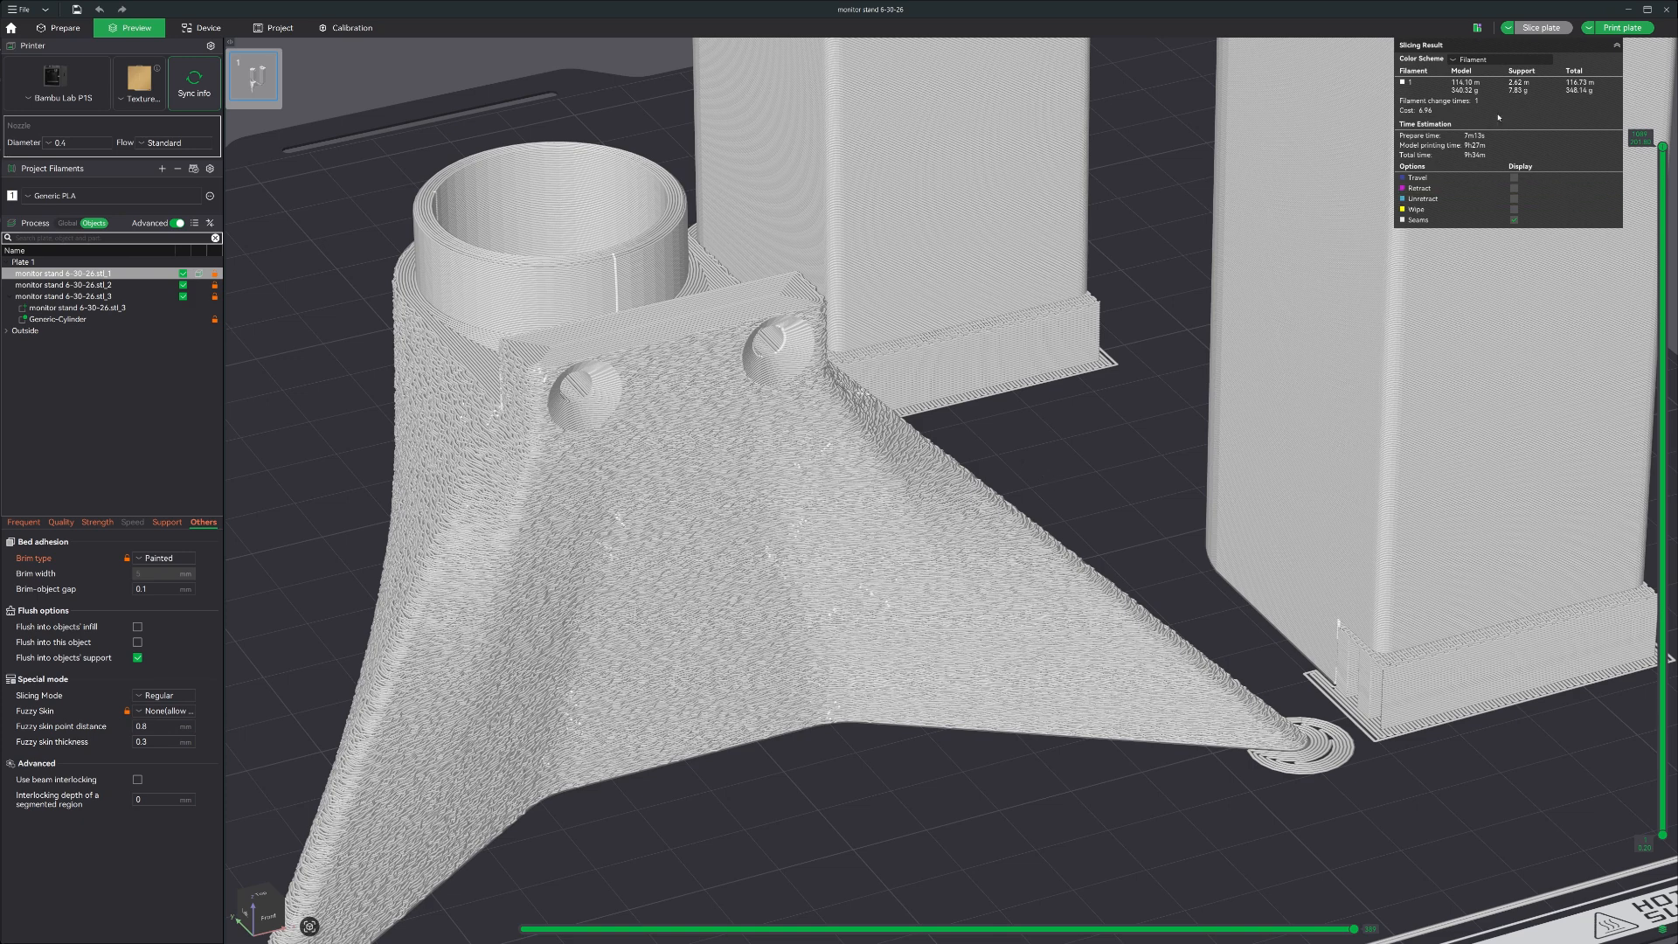
scroll(520, 194, "down", 5)
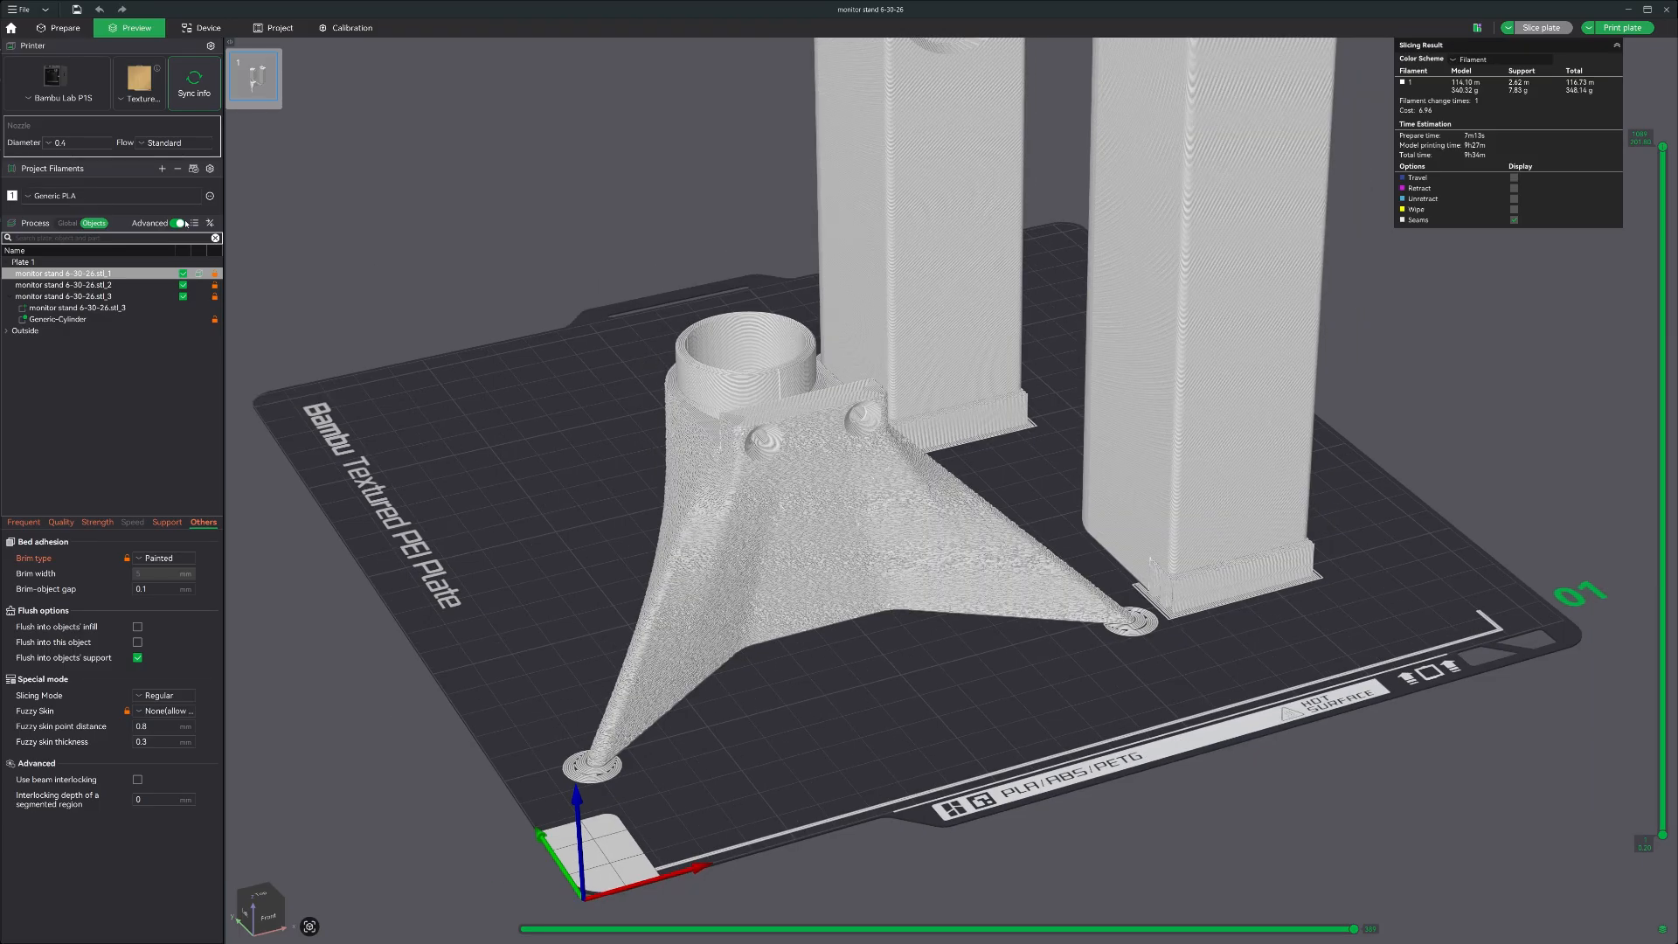
key("ctrl+Tab")
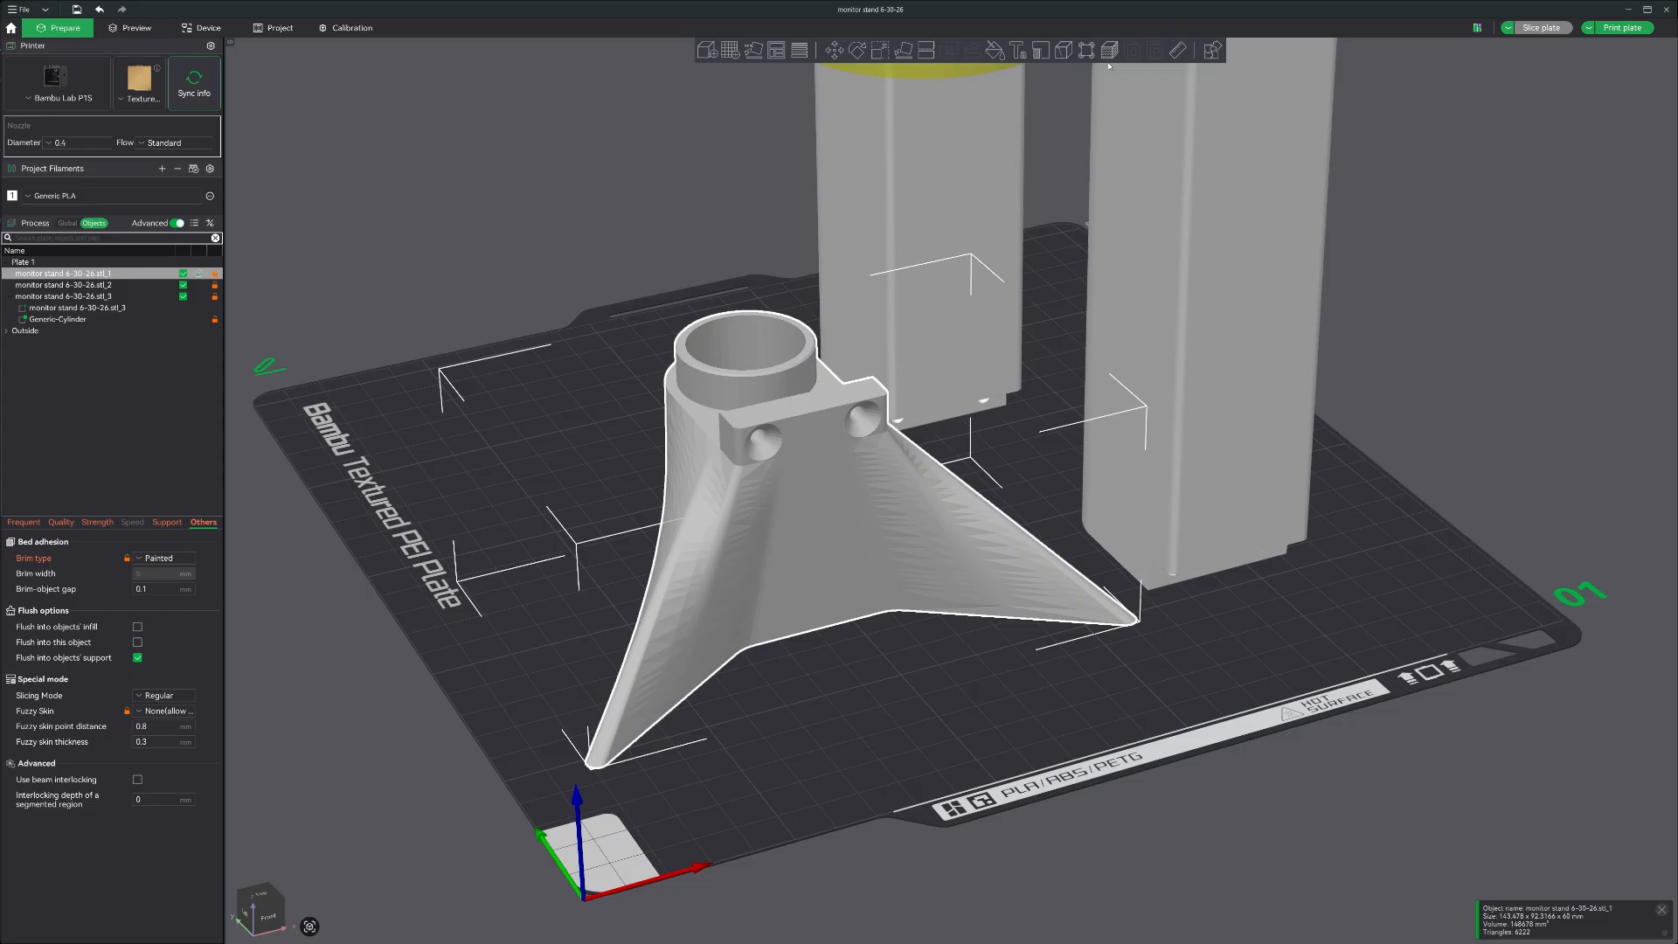
left_click(1178, 51)
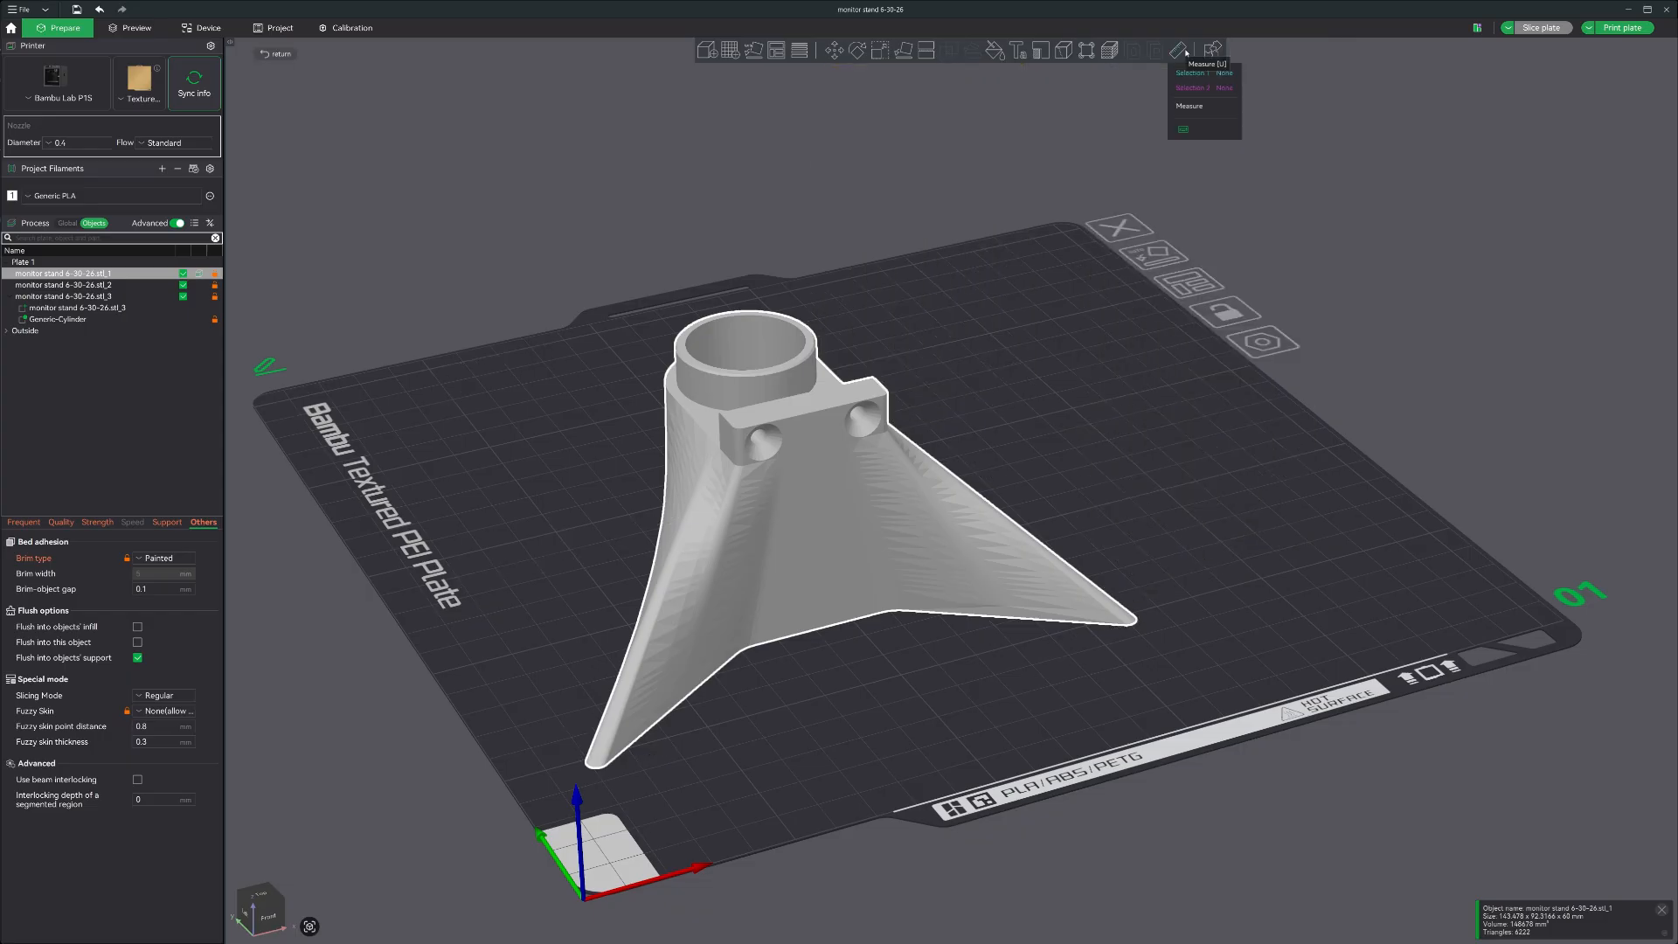
left_click(741, 428)
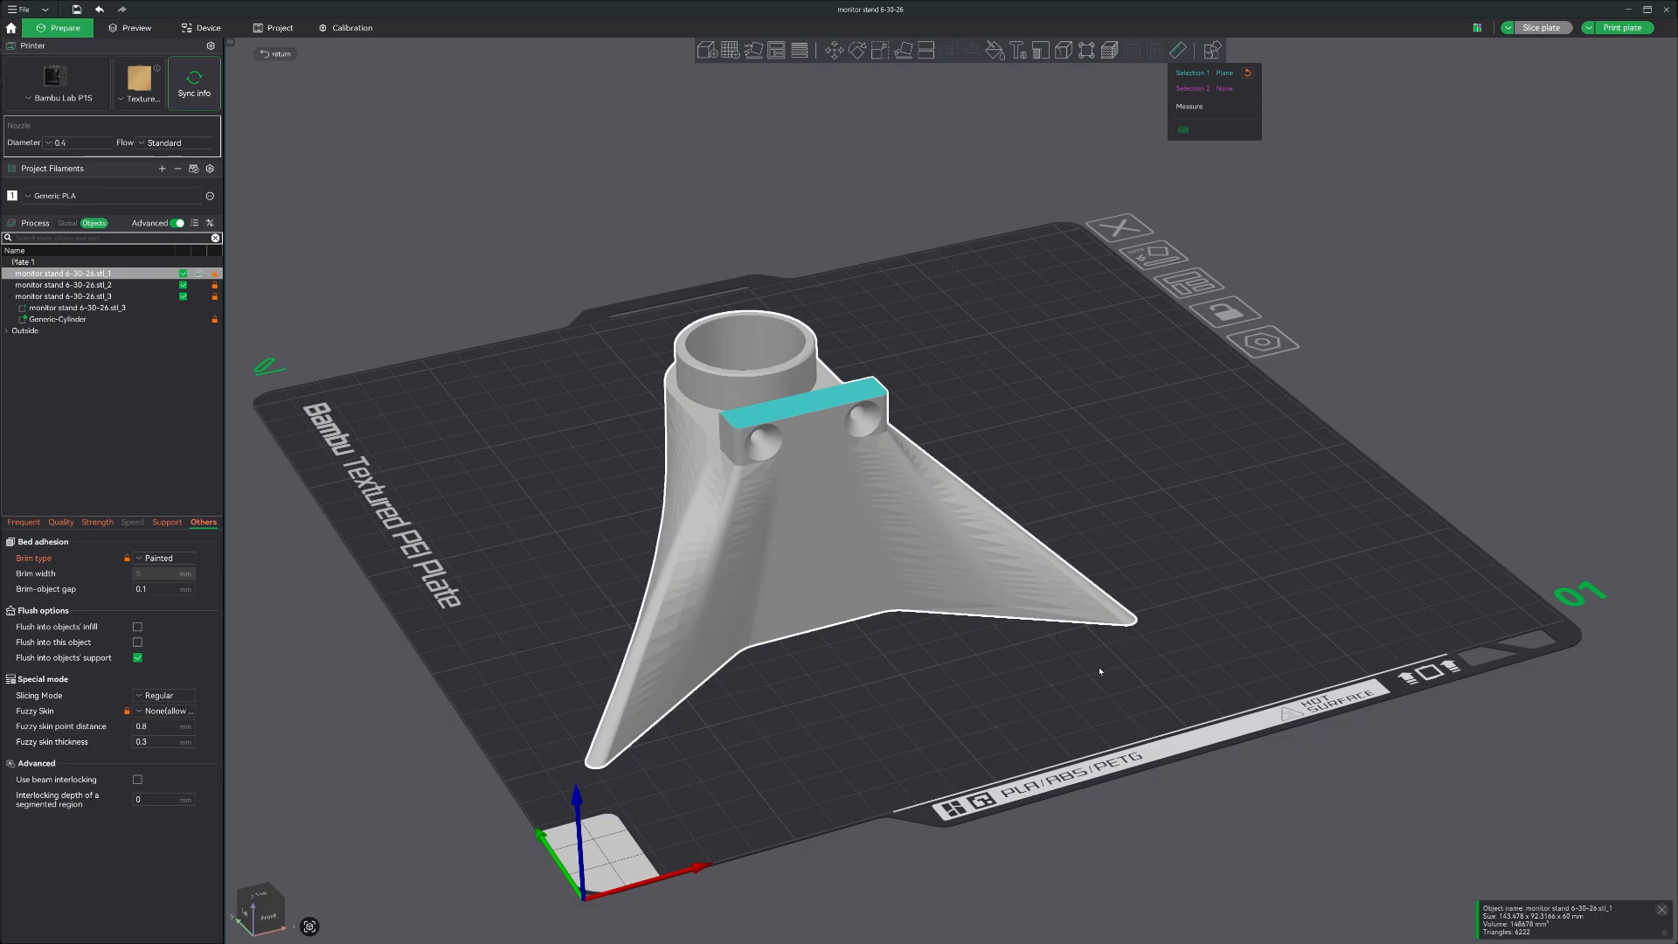
middle_click_drag(1084, 723, 1079, 697)
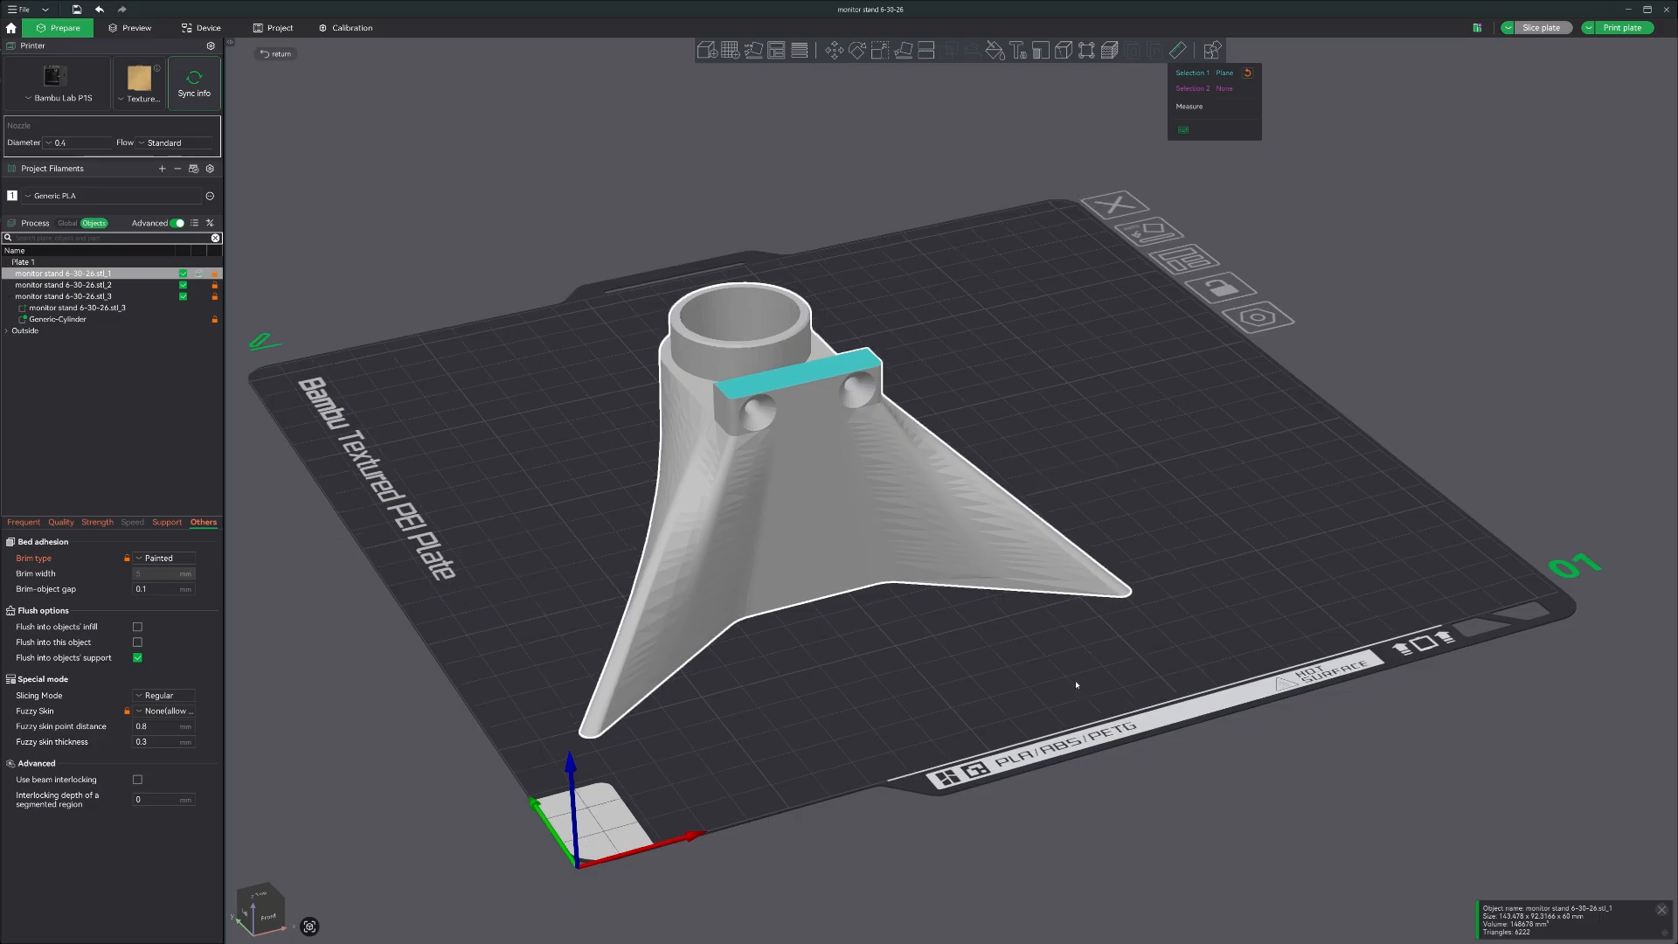
left_click(1092, 597)
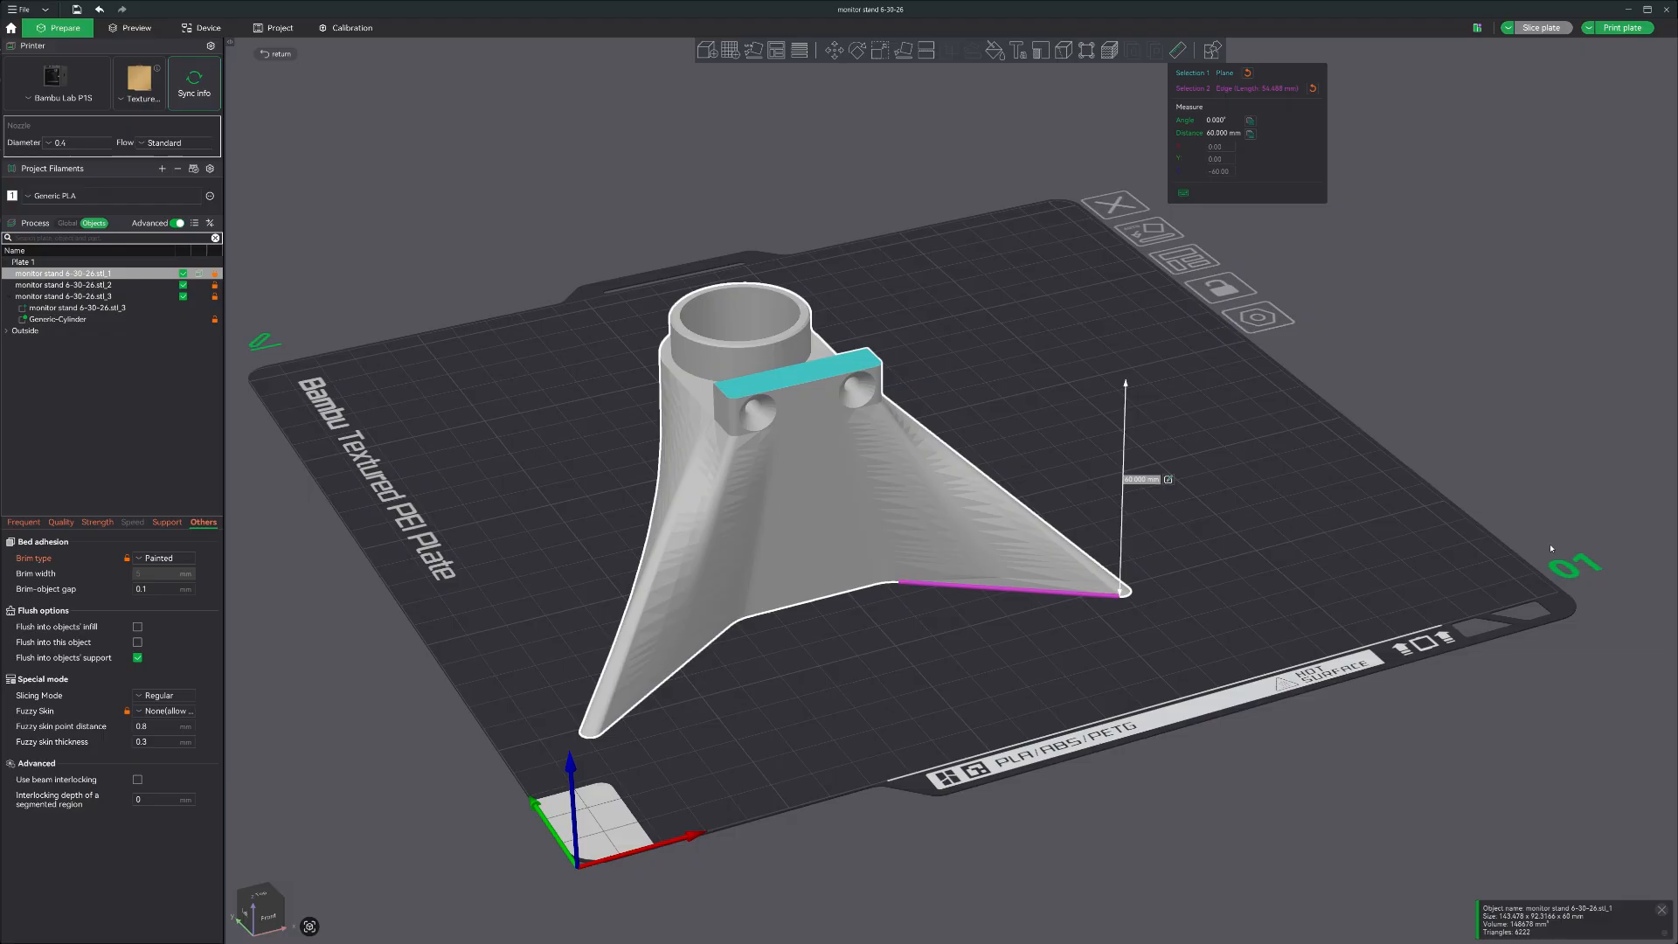
middle_click_drag(1373, 598, 1294, 675)
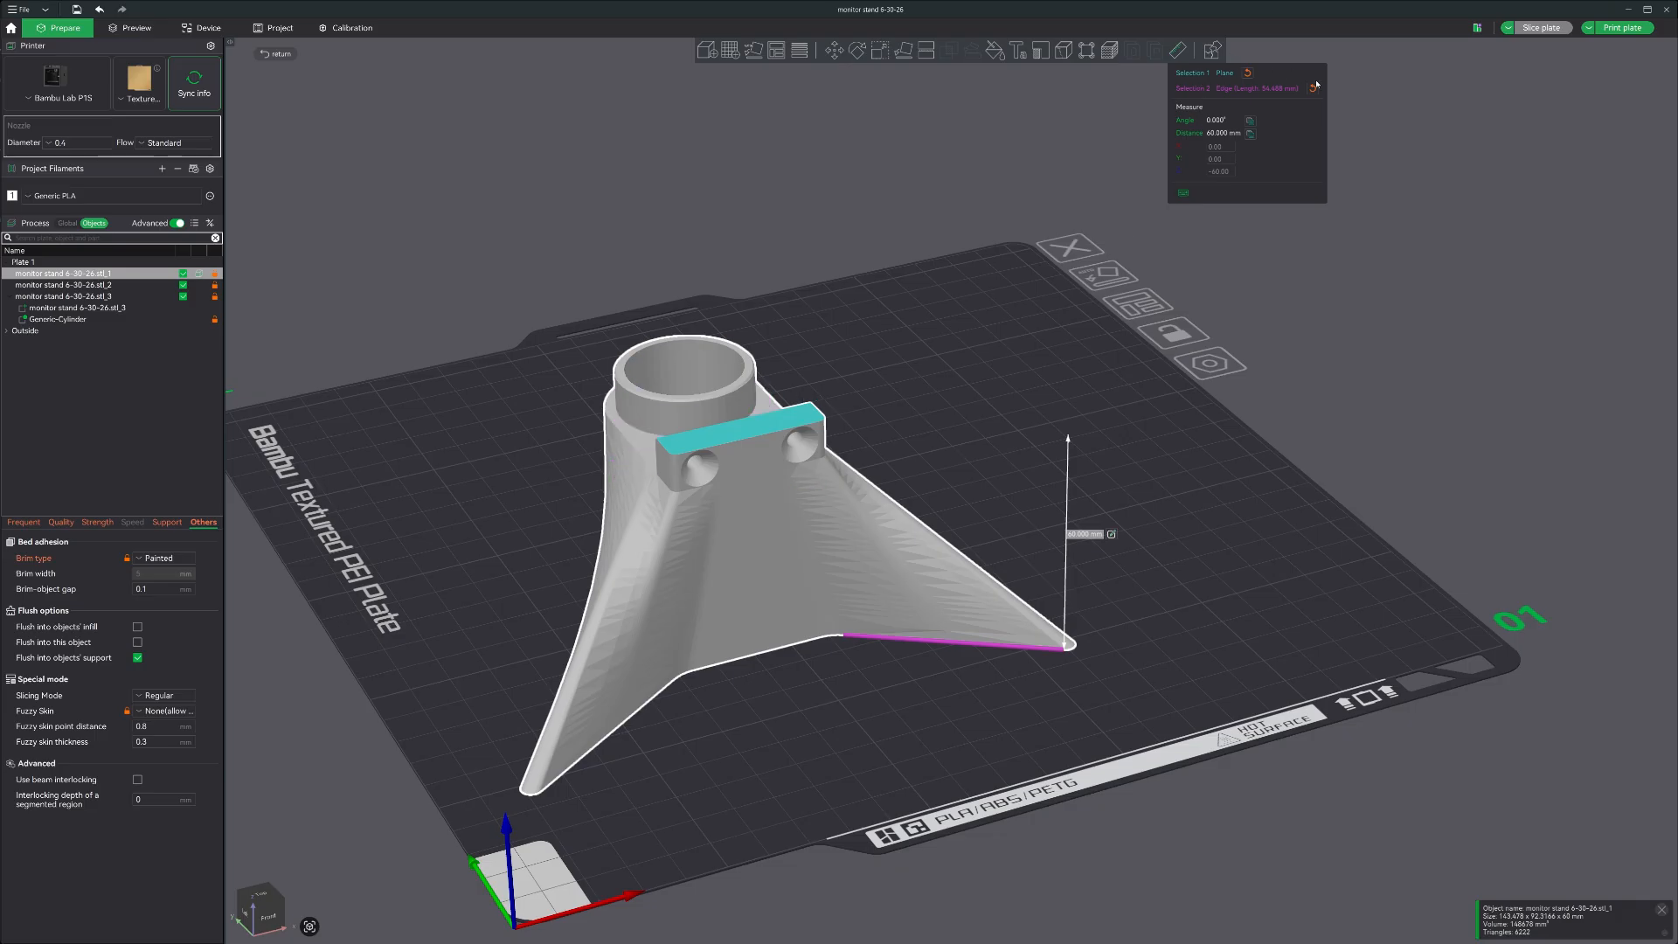
left_click(1178, 50)
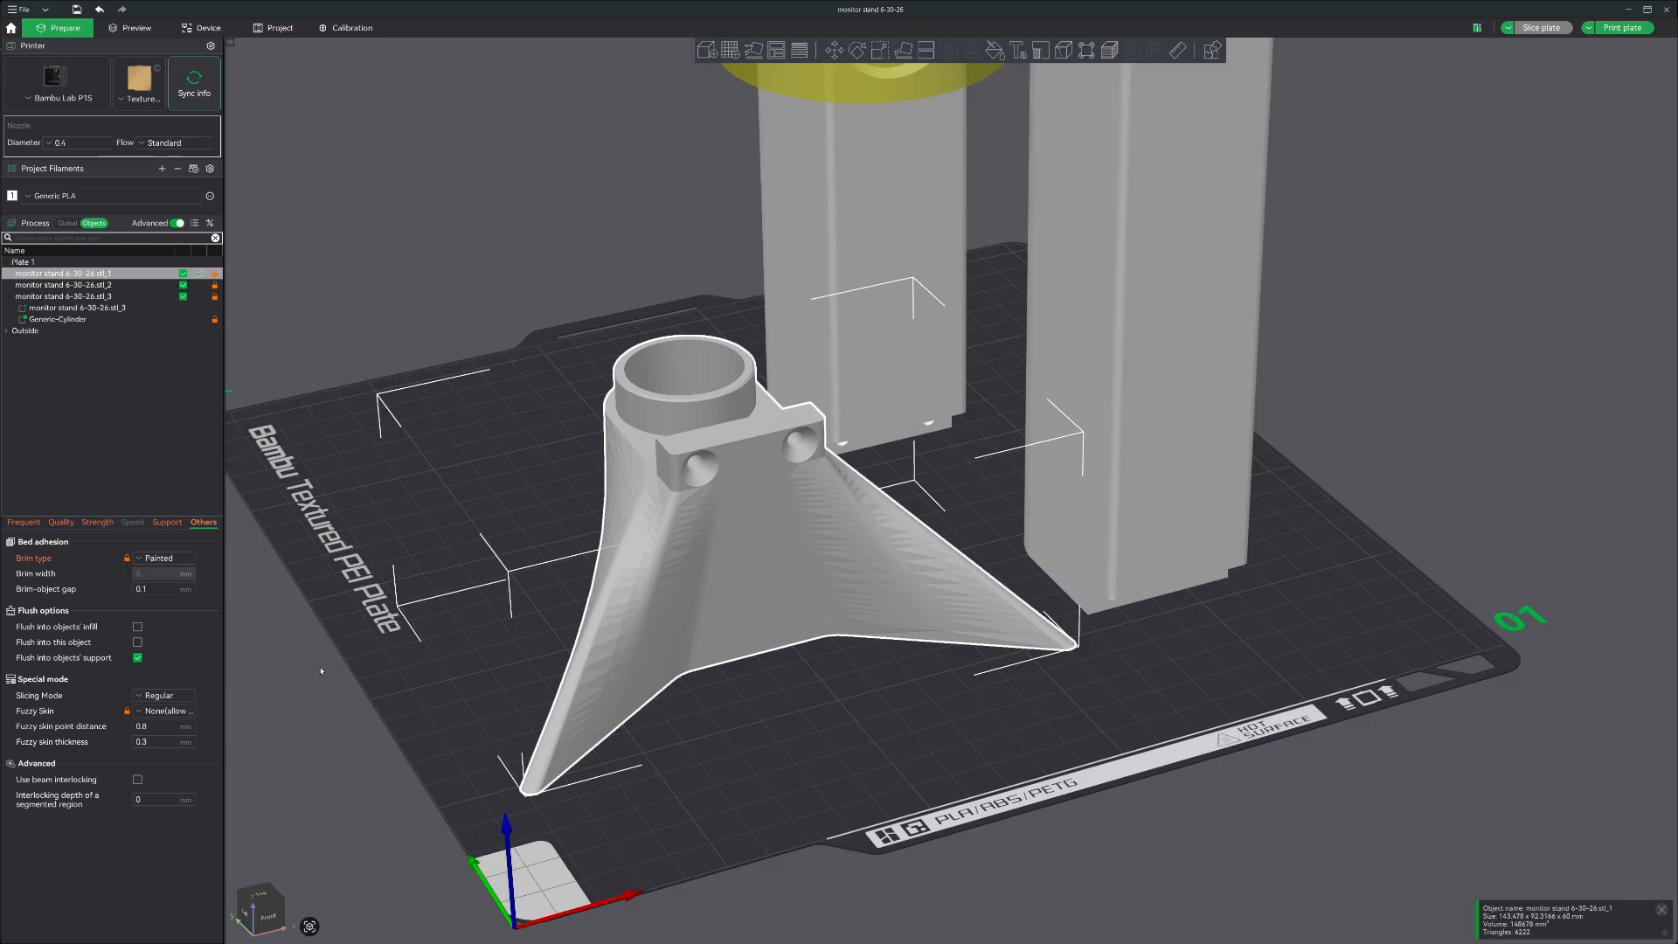
right_click_drag(406, 690, 431, 726)
left_click_drag(472, 775, 505, 738)
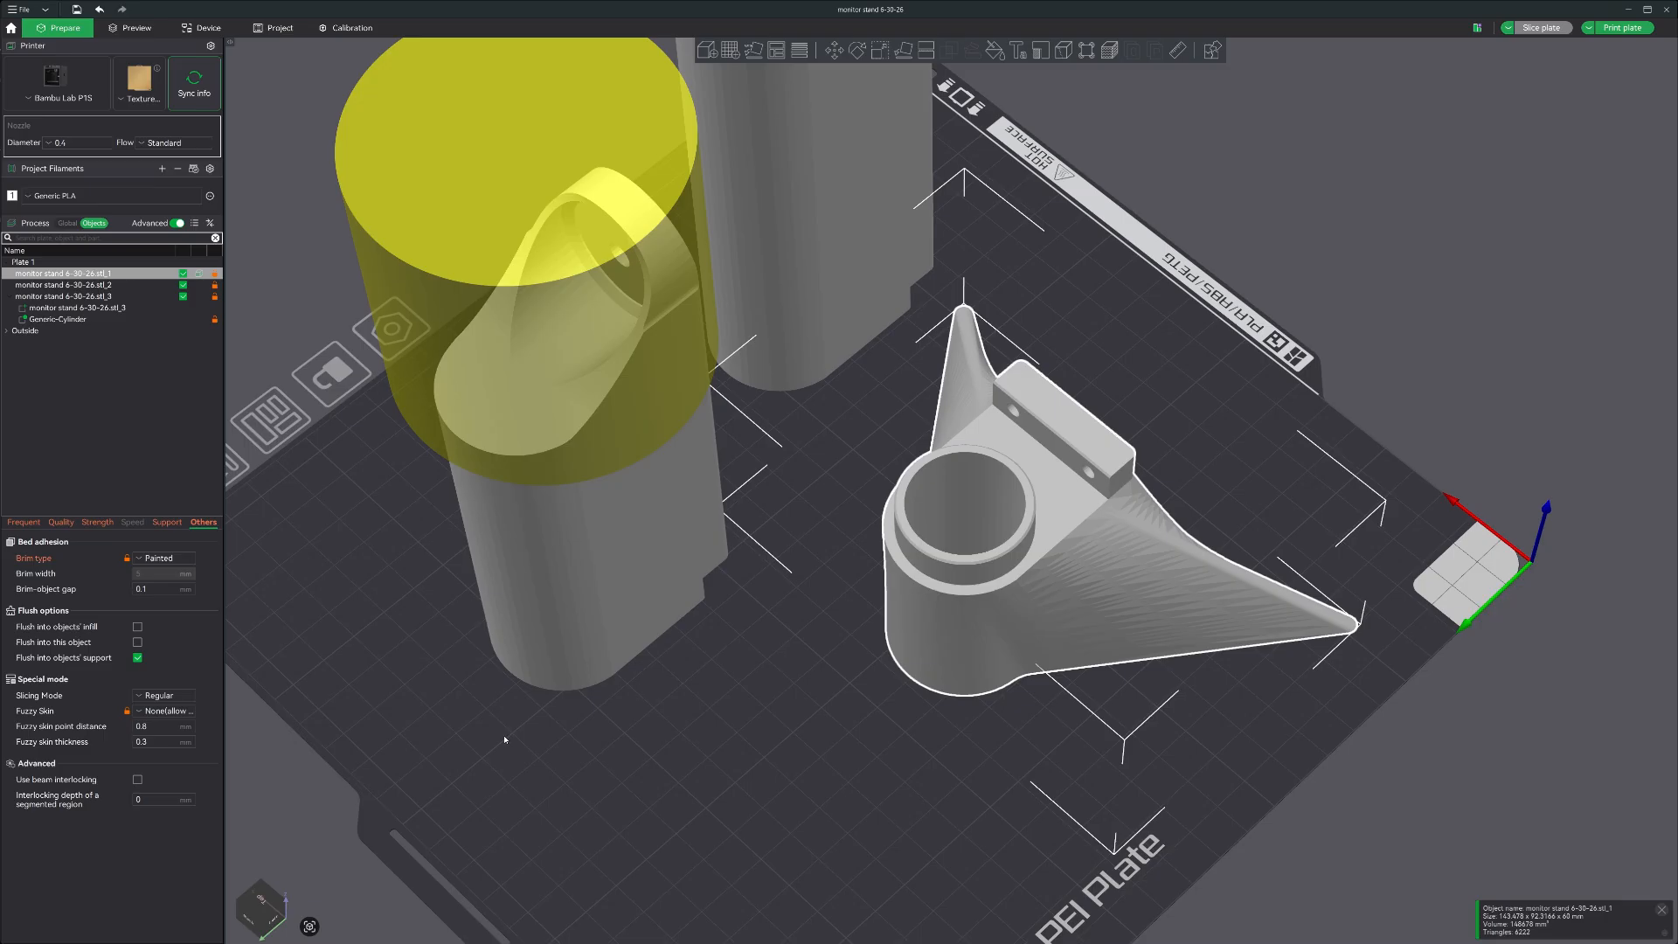
left_click_drag(645, 797, 584, 779)
scroll(584, 779, "up", 2)
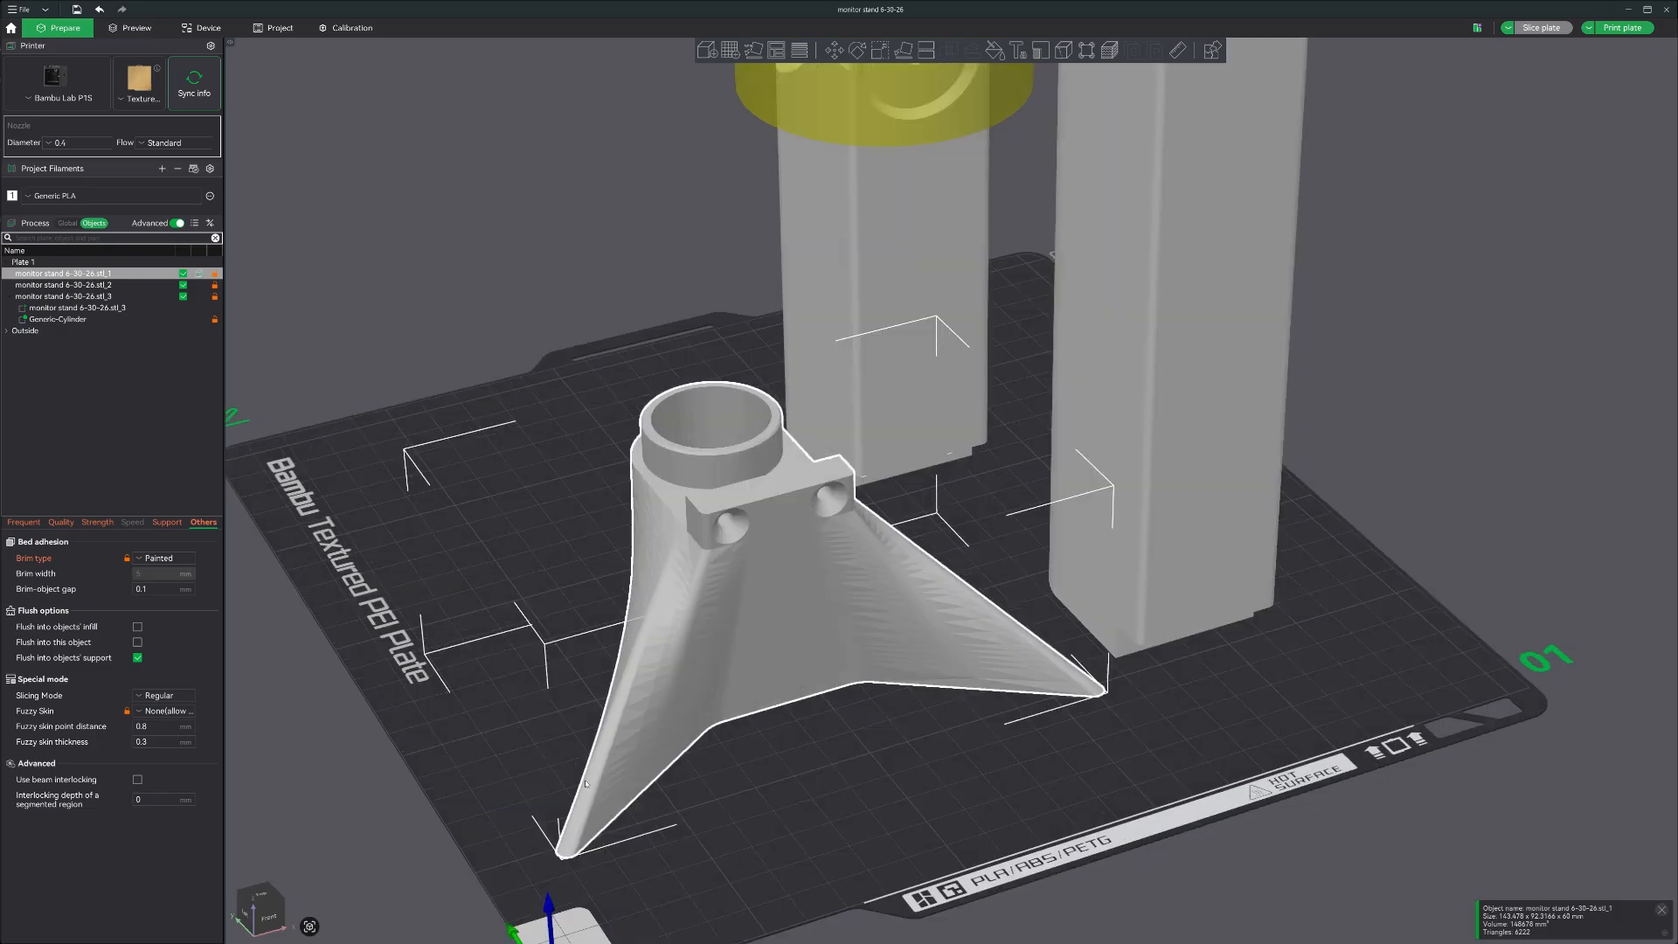